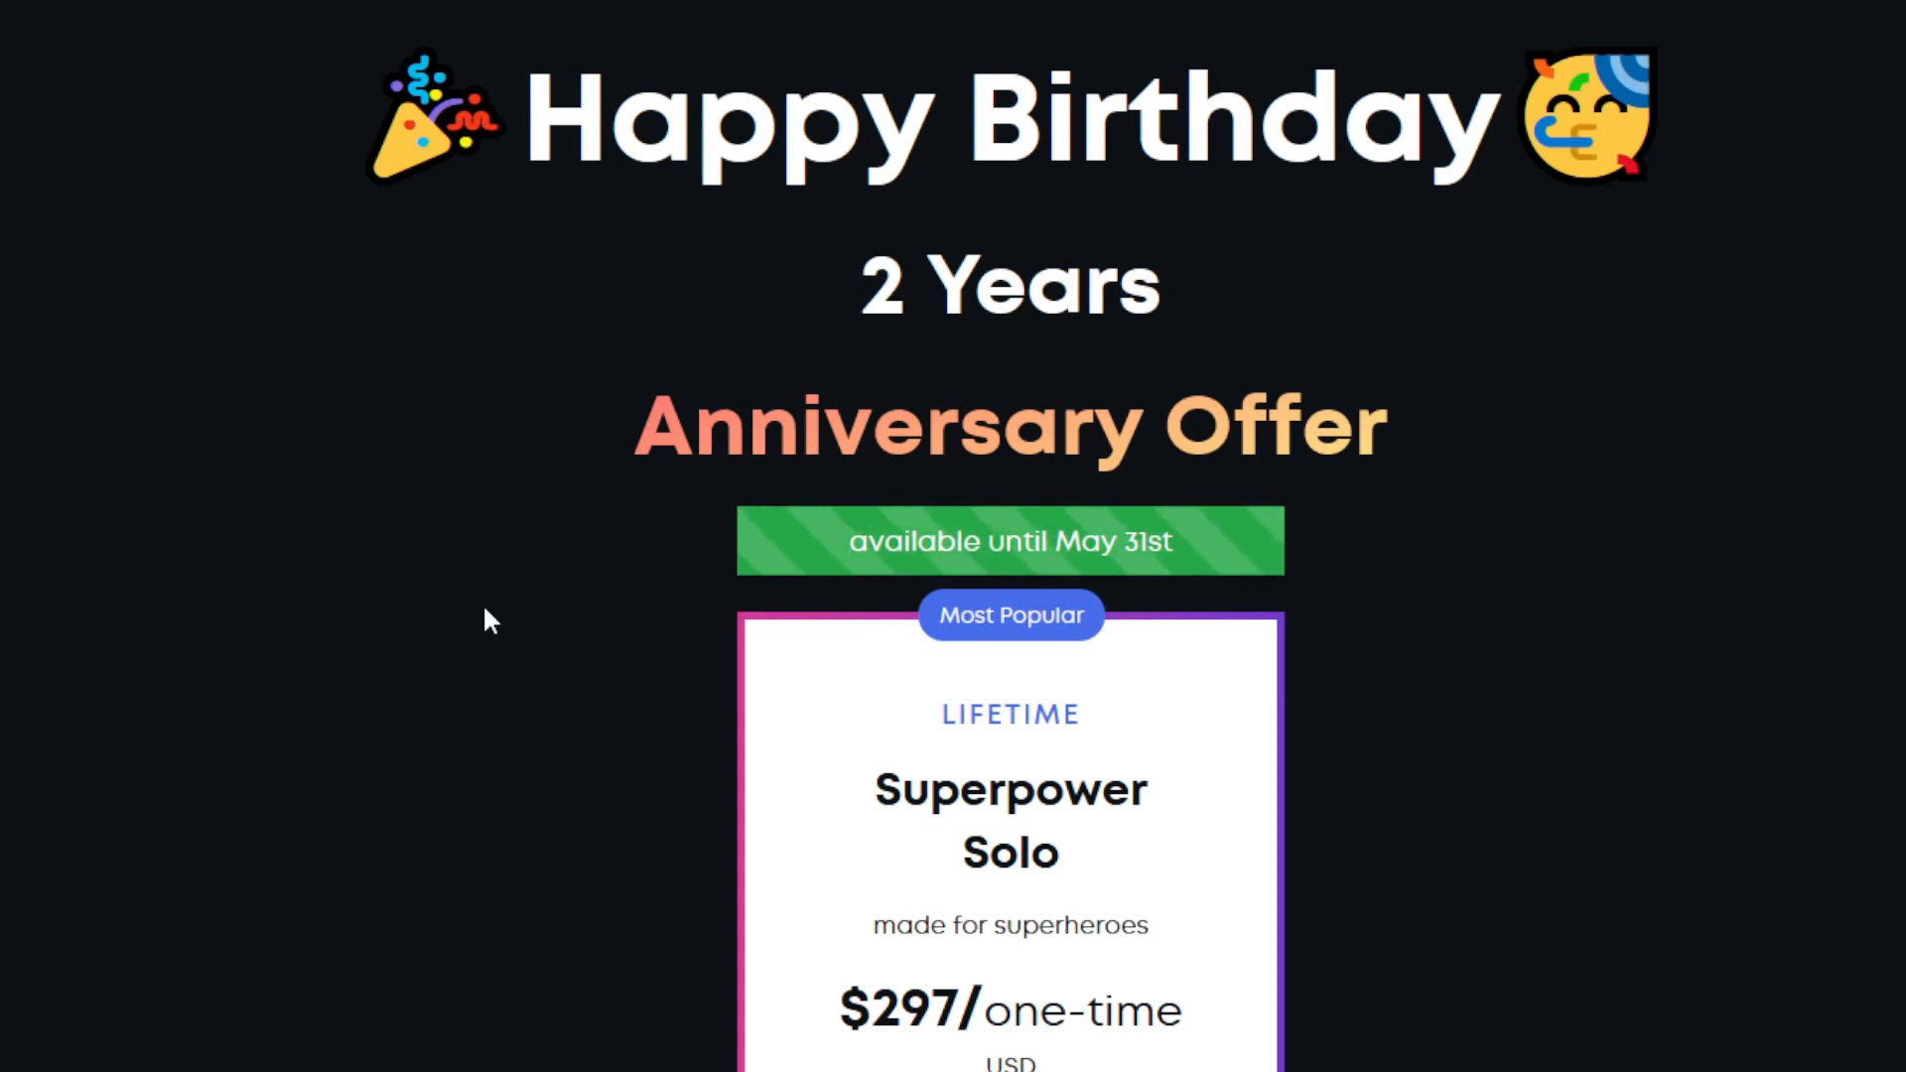
# Examine the anniversary offer for the Superpower Solo lifetime plan, including its unlimited writing, audit and update features
pyautogui.scroll(-3, 483, 608)
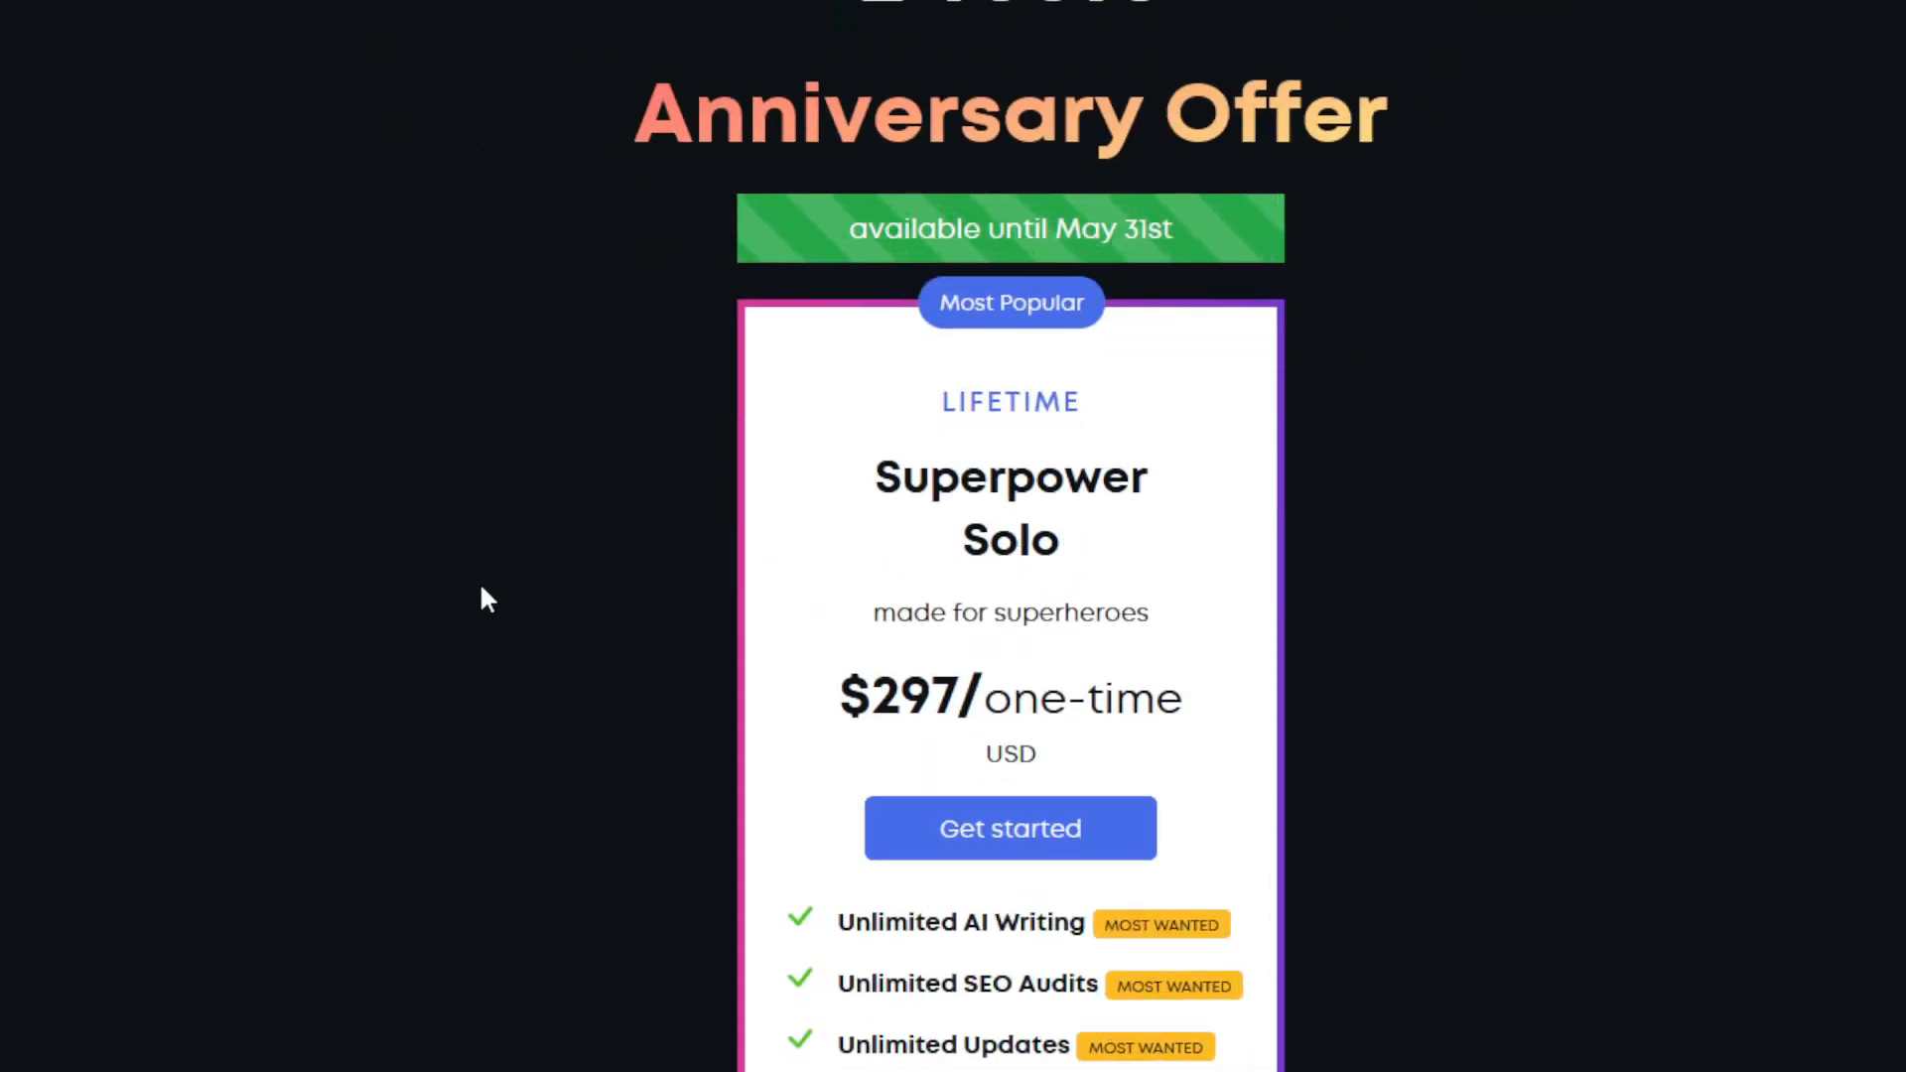
pyautogui.scroll(-3, 482, 593)
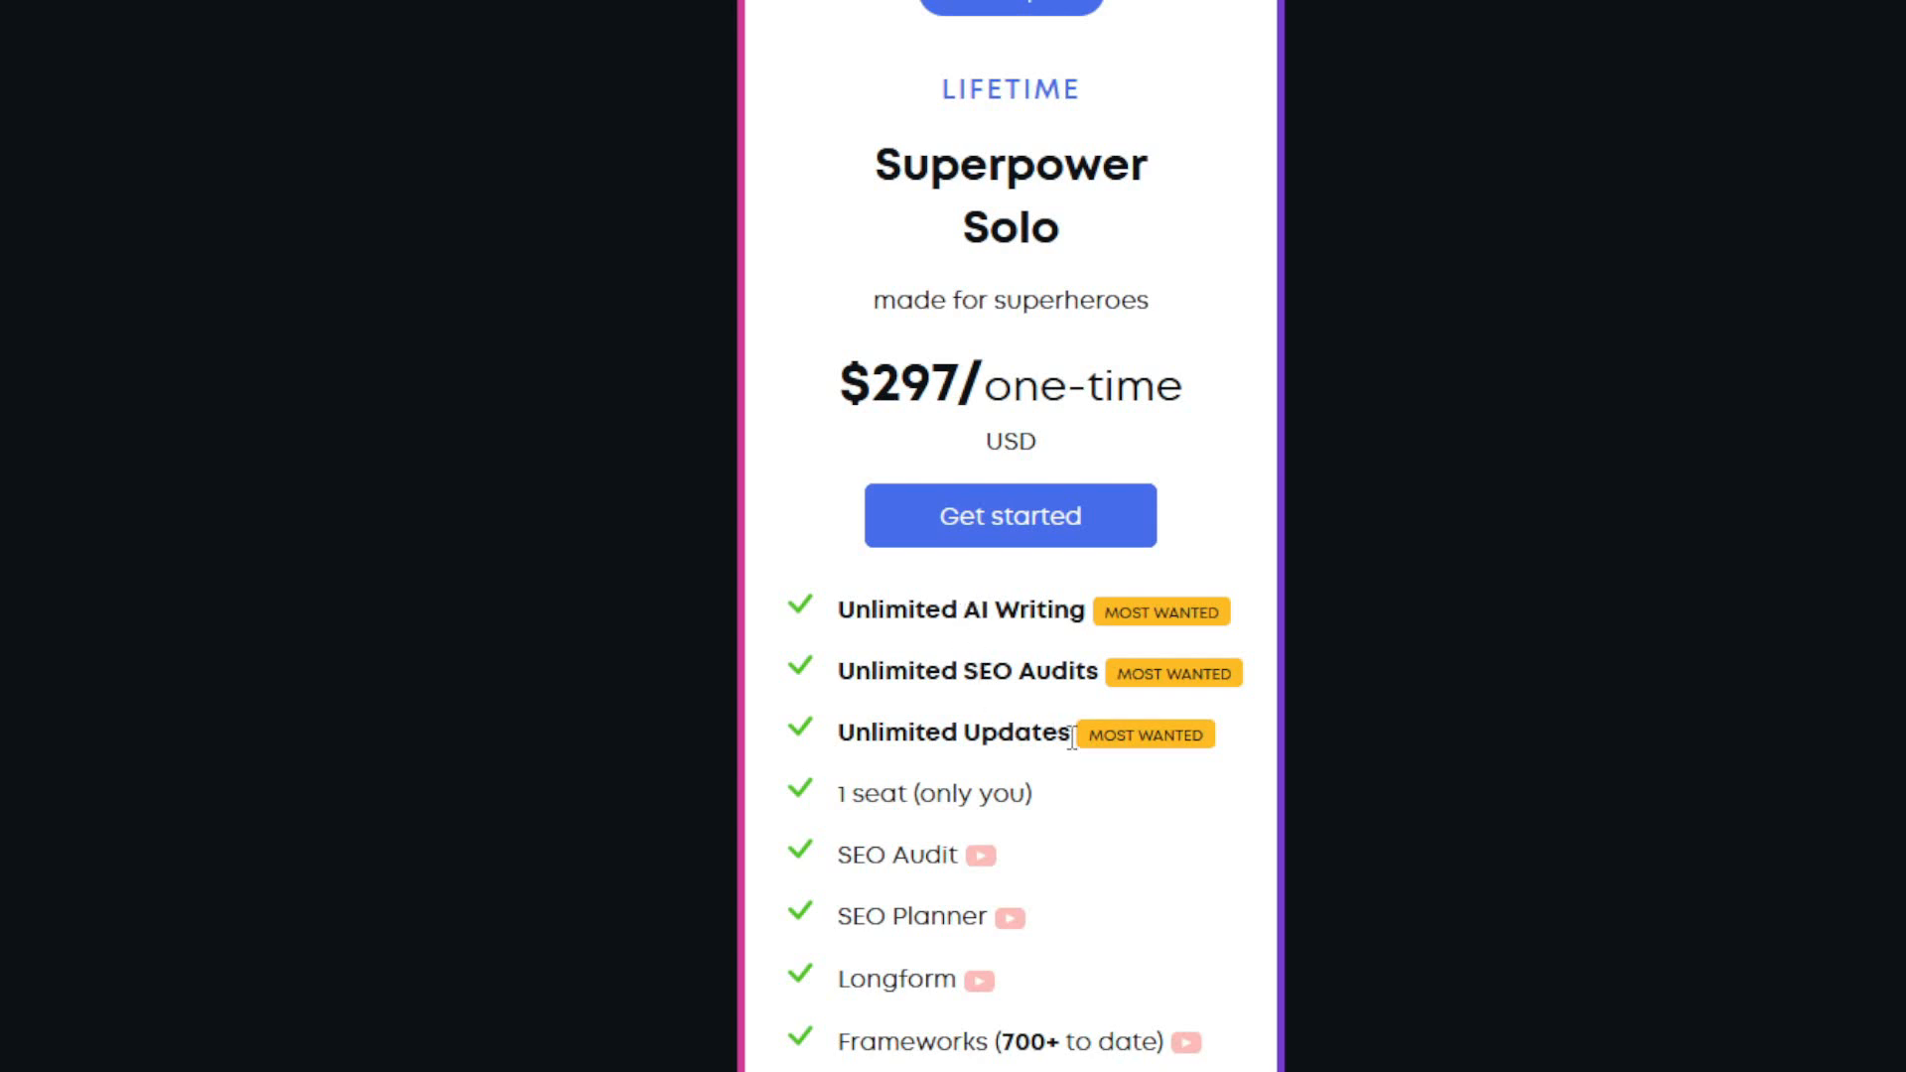
pyautogui.moveTo(1071, 739); pyautogui.dragTo(841, 617)
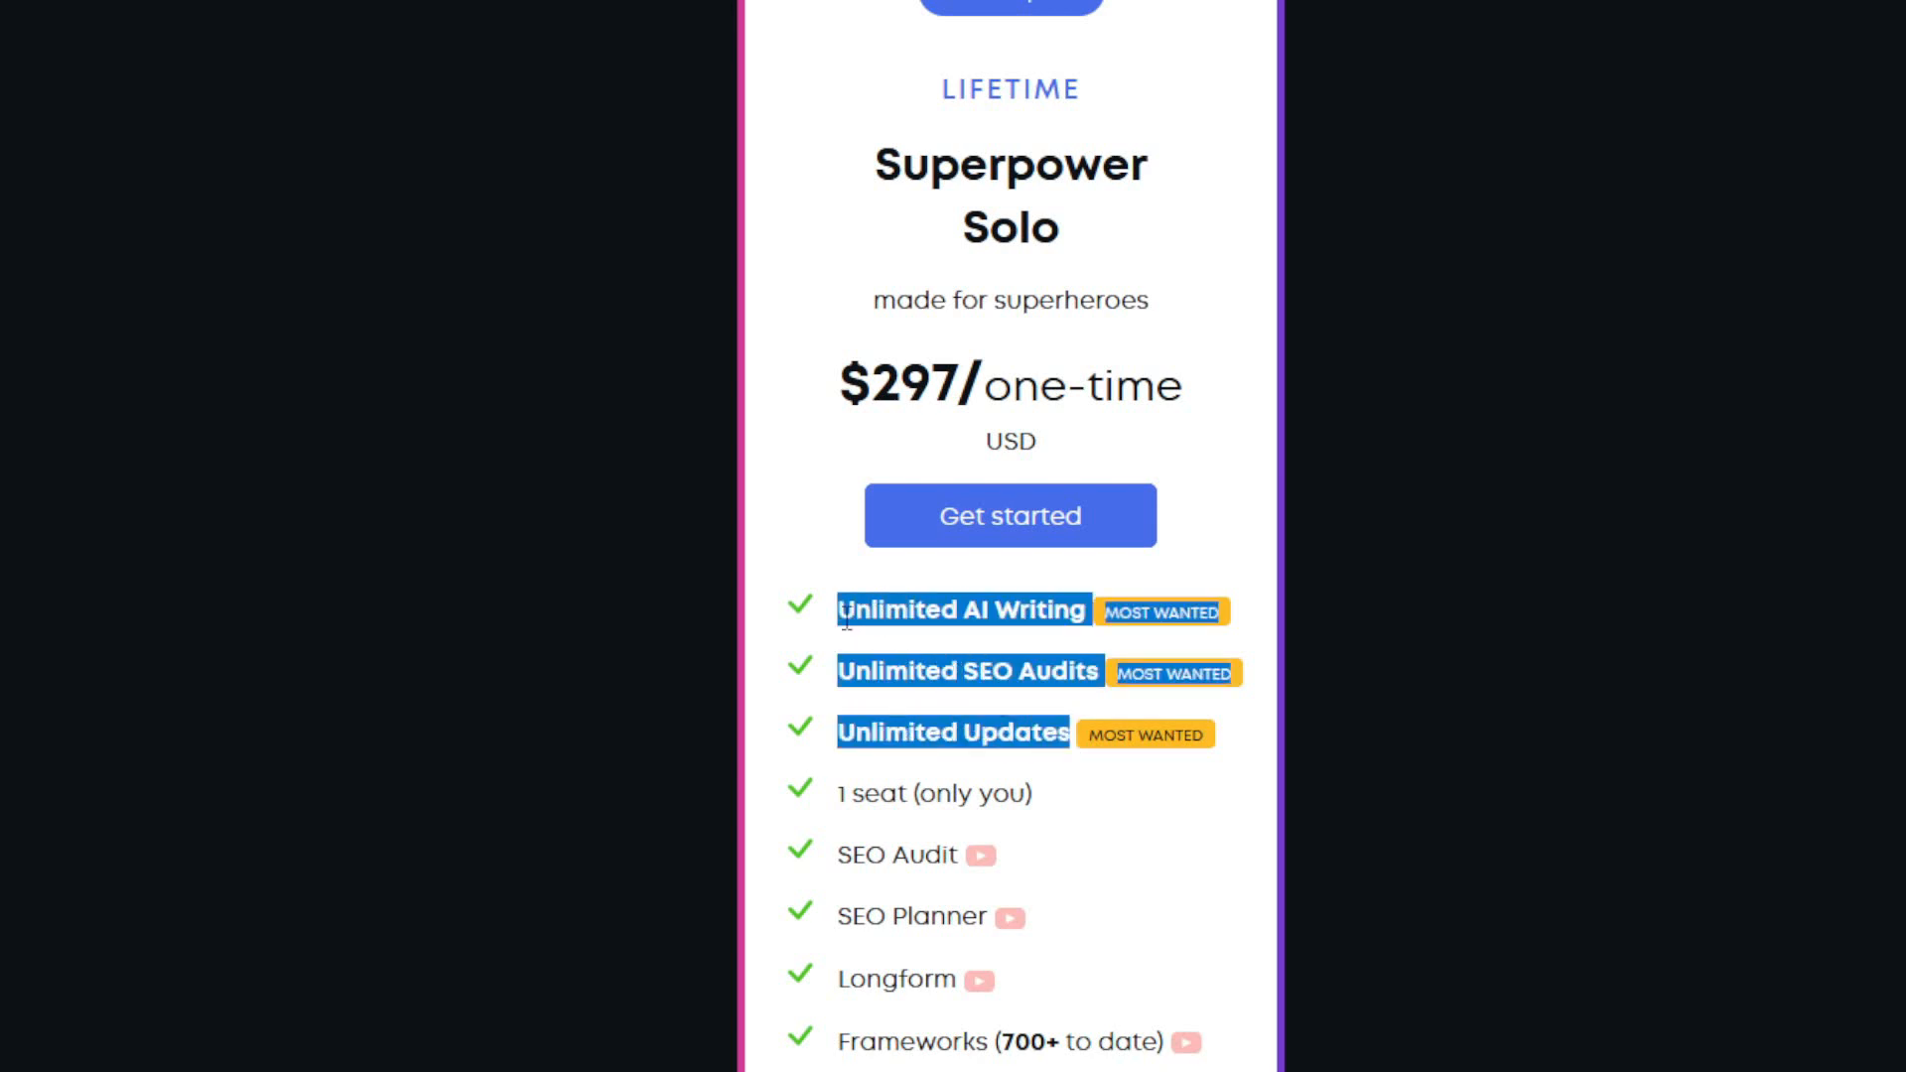
pyautogui.click(1228, 877)
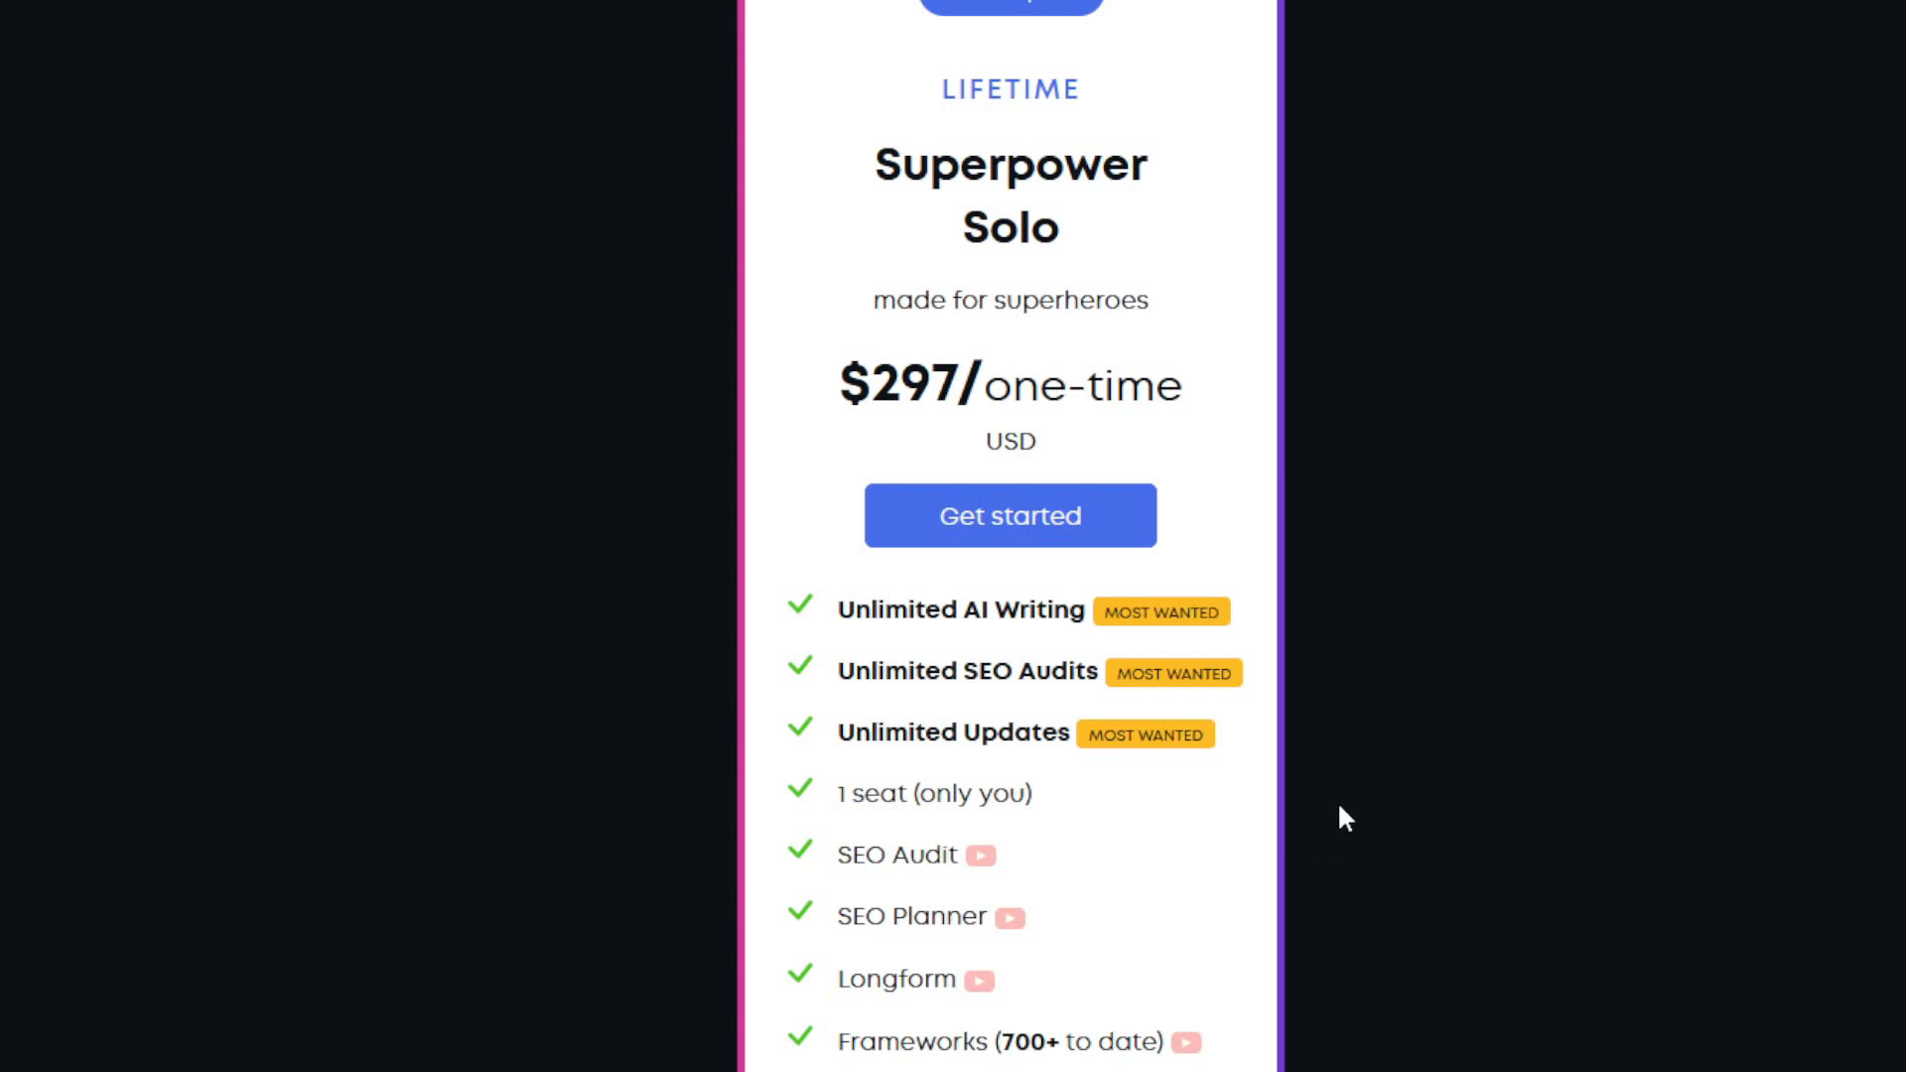
# Compare the Power, Superpower and Superpower Squad lifetime plans, checking the Superpower plan's one-time and installment prices
pyautogui.scroll(-15, 1339, 807)
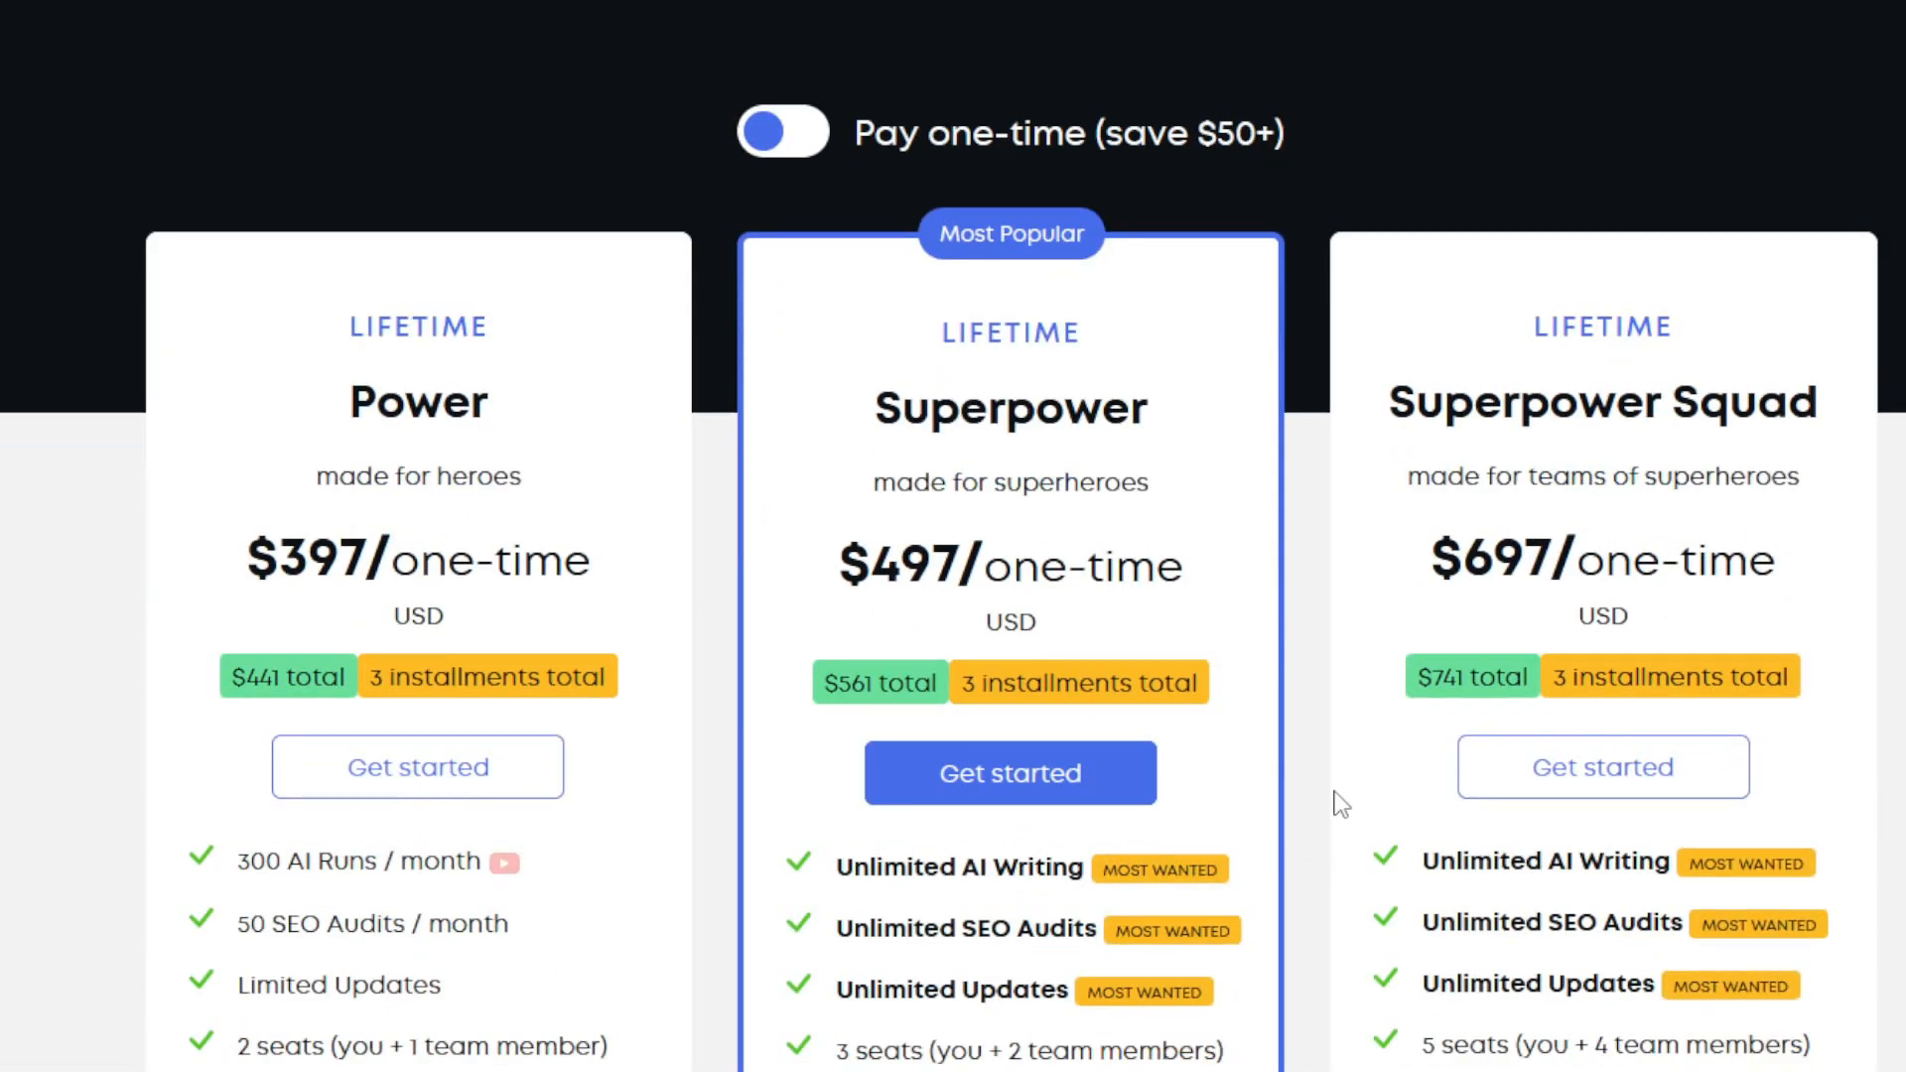
pyautogui.scroll(-3, 1339, 807)
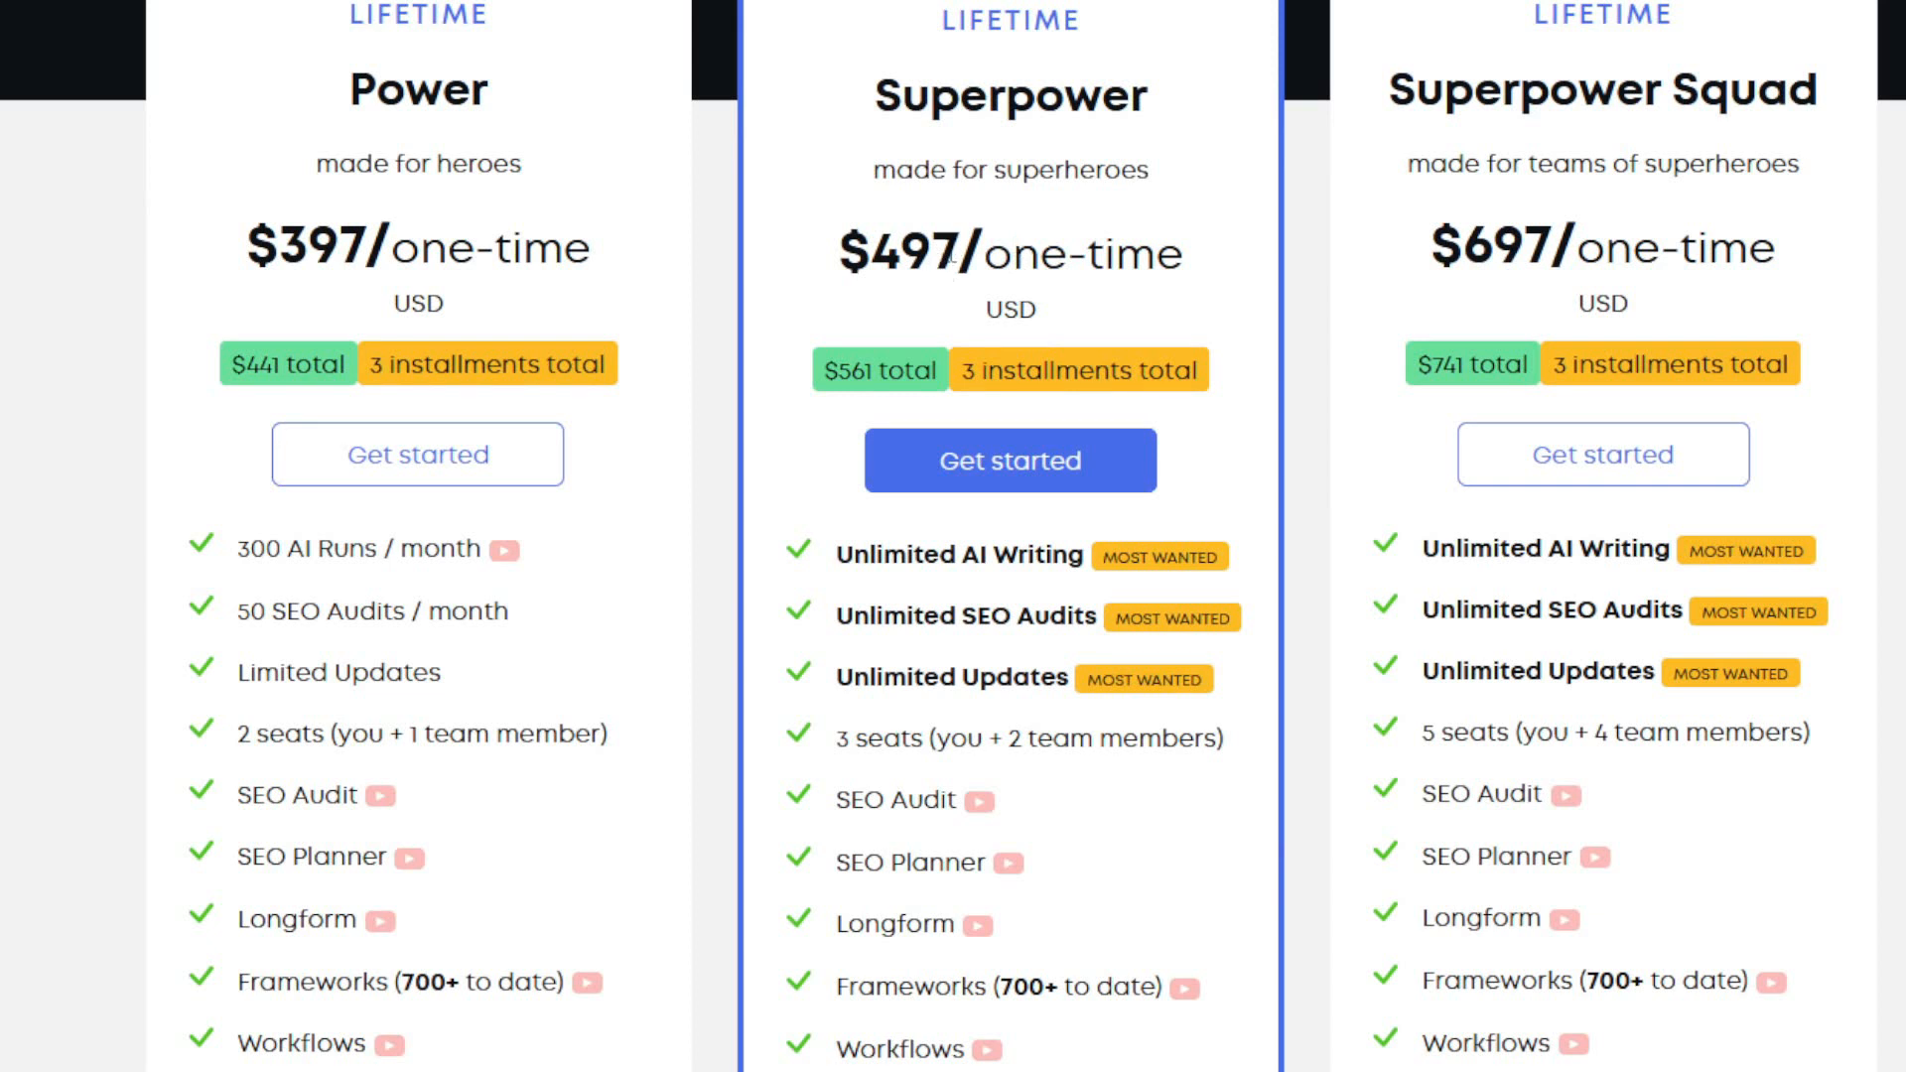
pyautogui.moveTo(955, 251); pyautogui.dragTo(874, 250)
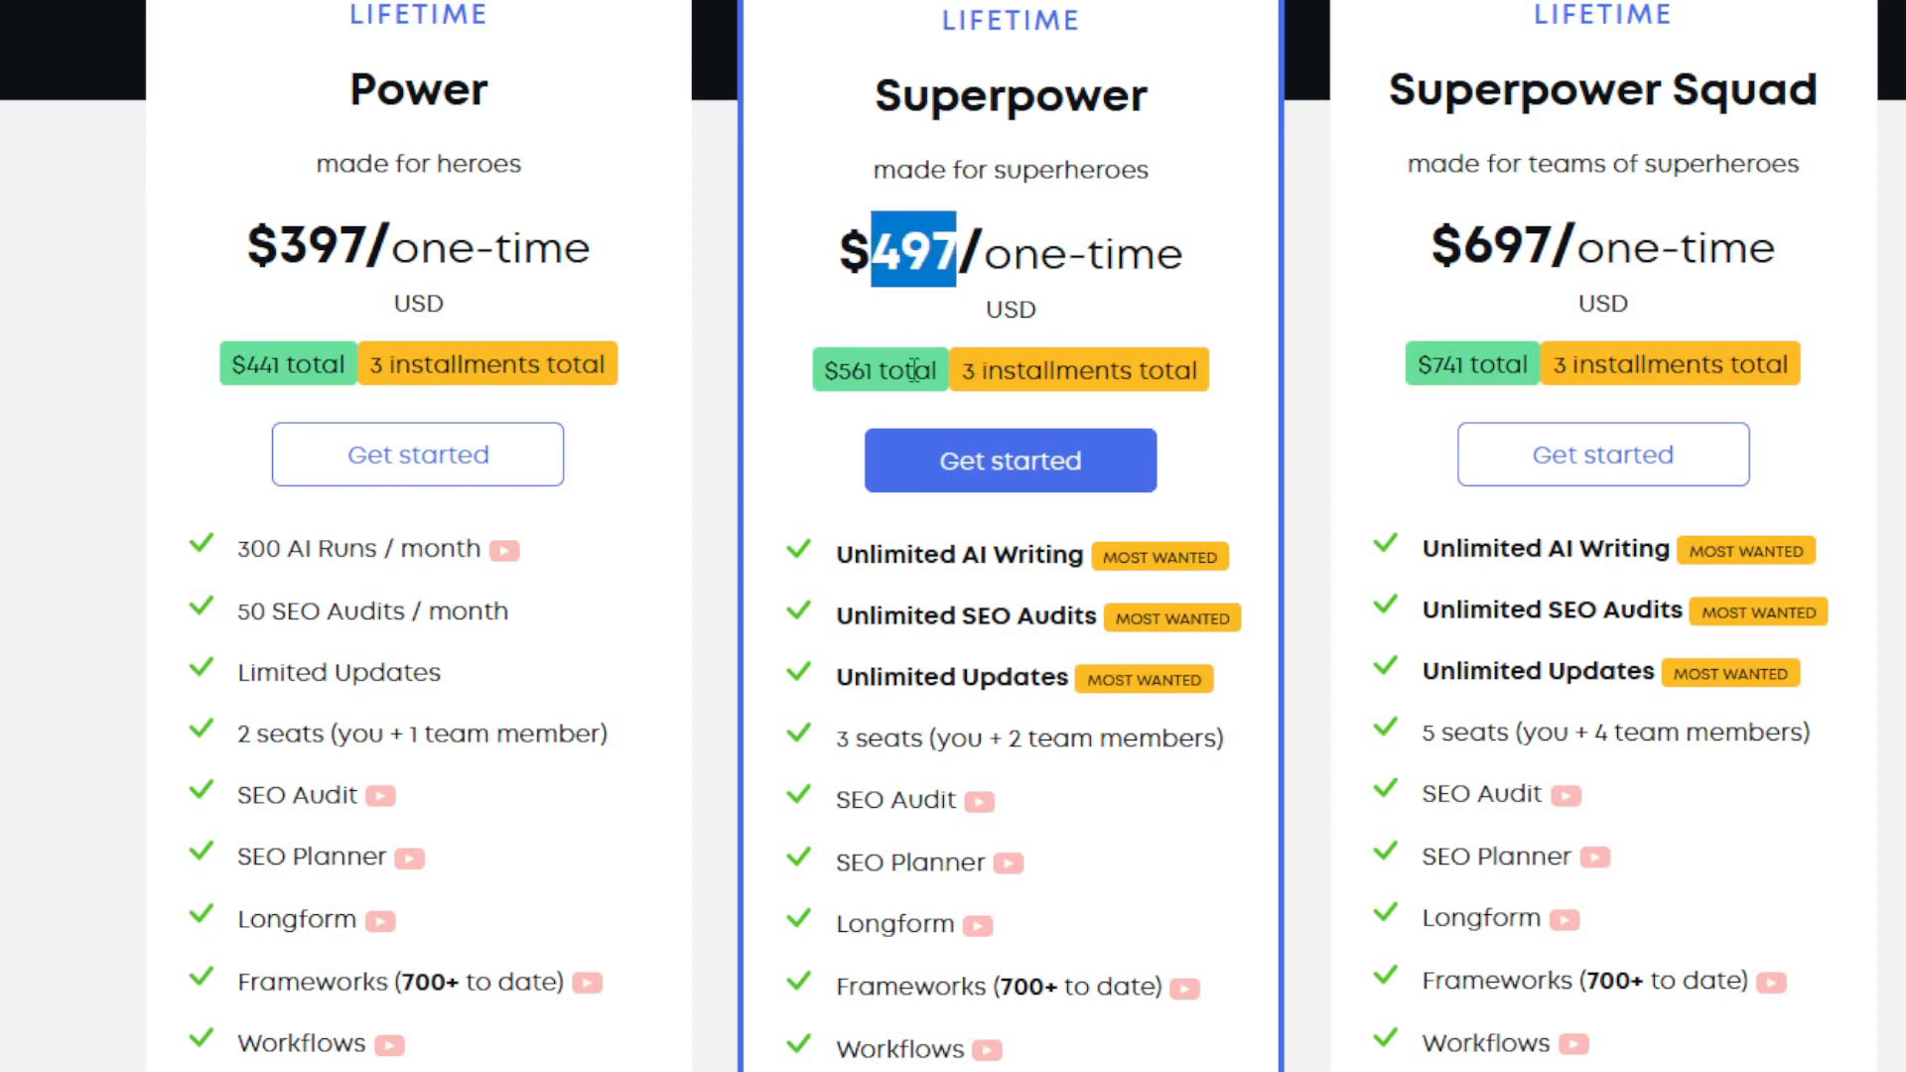
pyautogui.moveTo(874, 370); pyautogui.dragTo(840, 371)
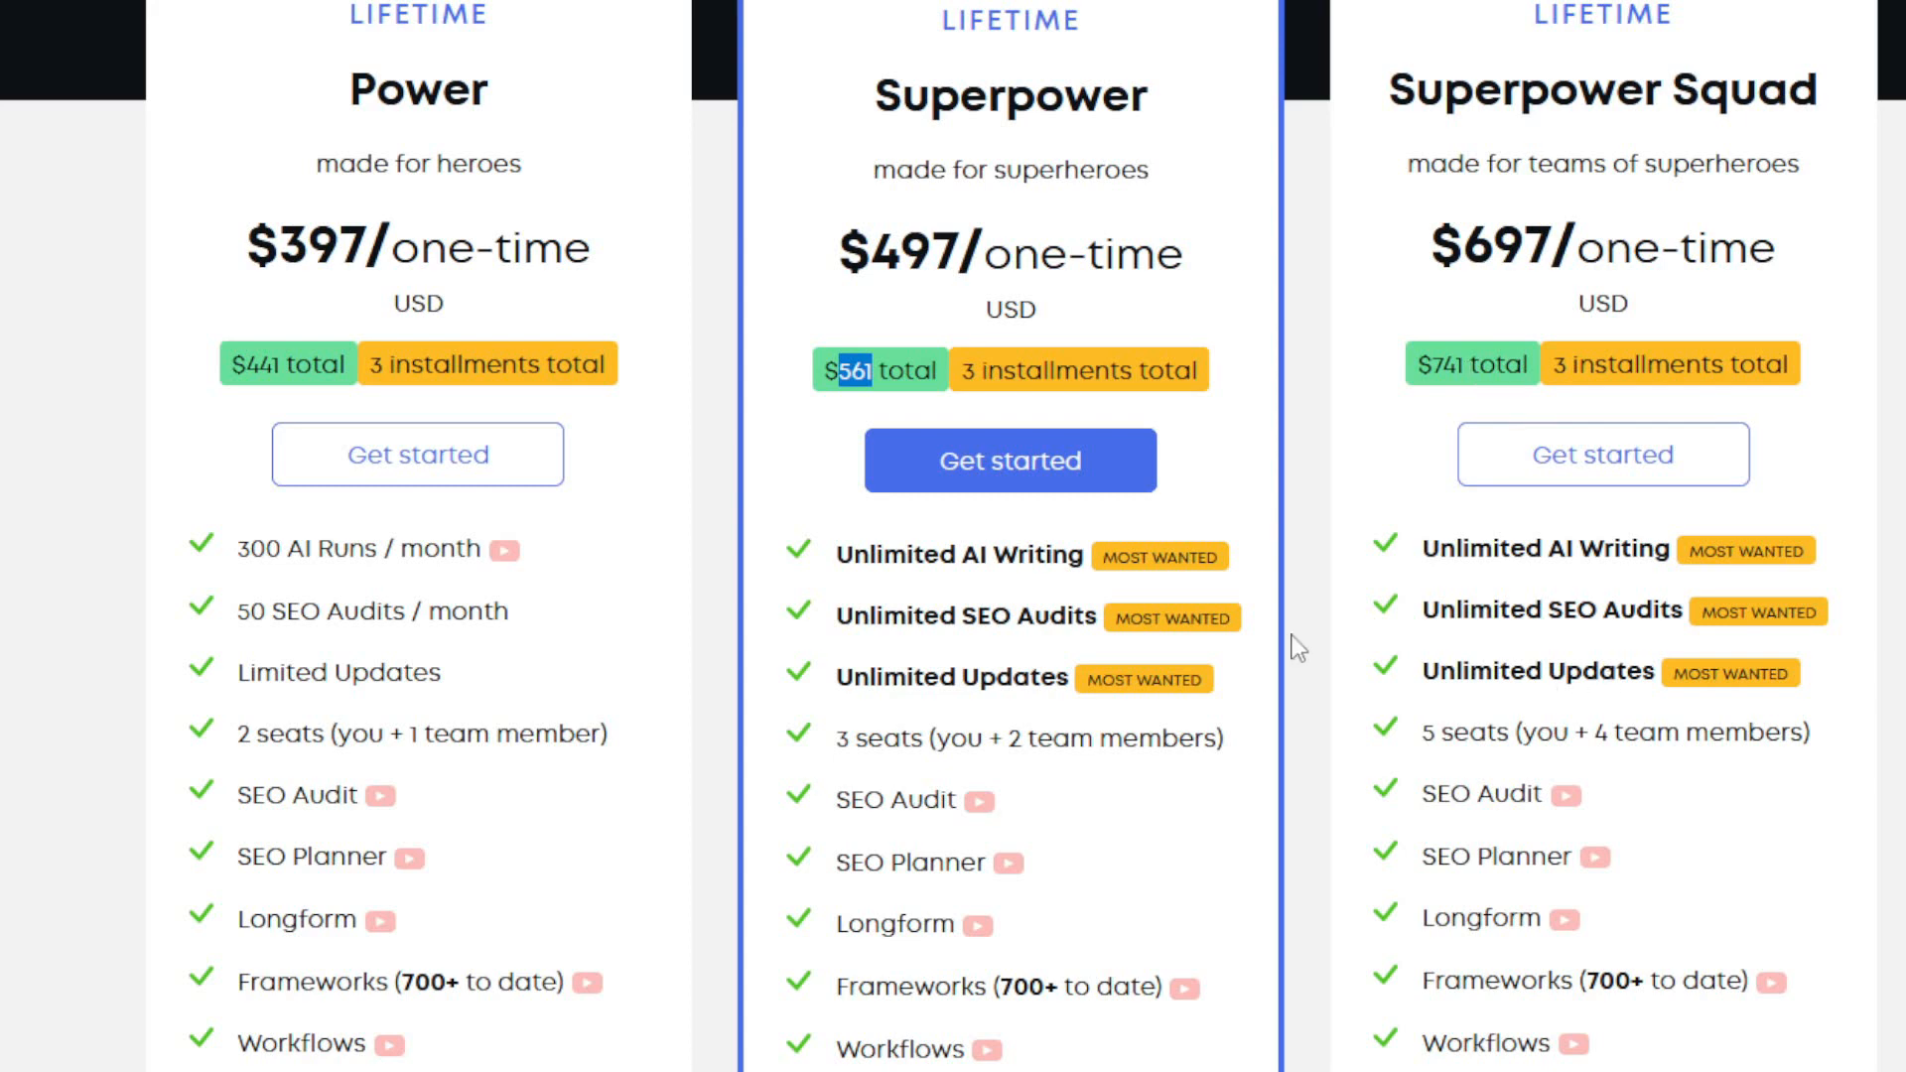
# Go back to the Superpower Solo offer and dismiss the 22% discount form without entering a name or email
pyautogui.scroll(10, 1292, 655)
pyautogui.scroll(1, 1291, 637)
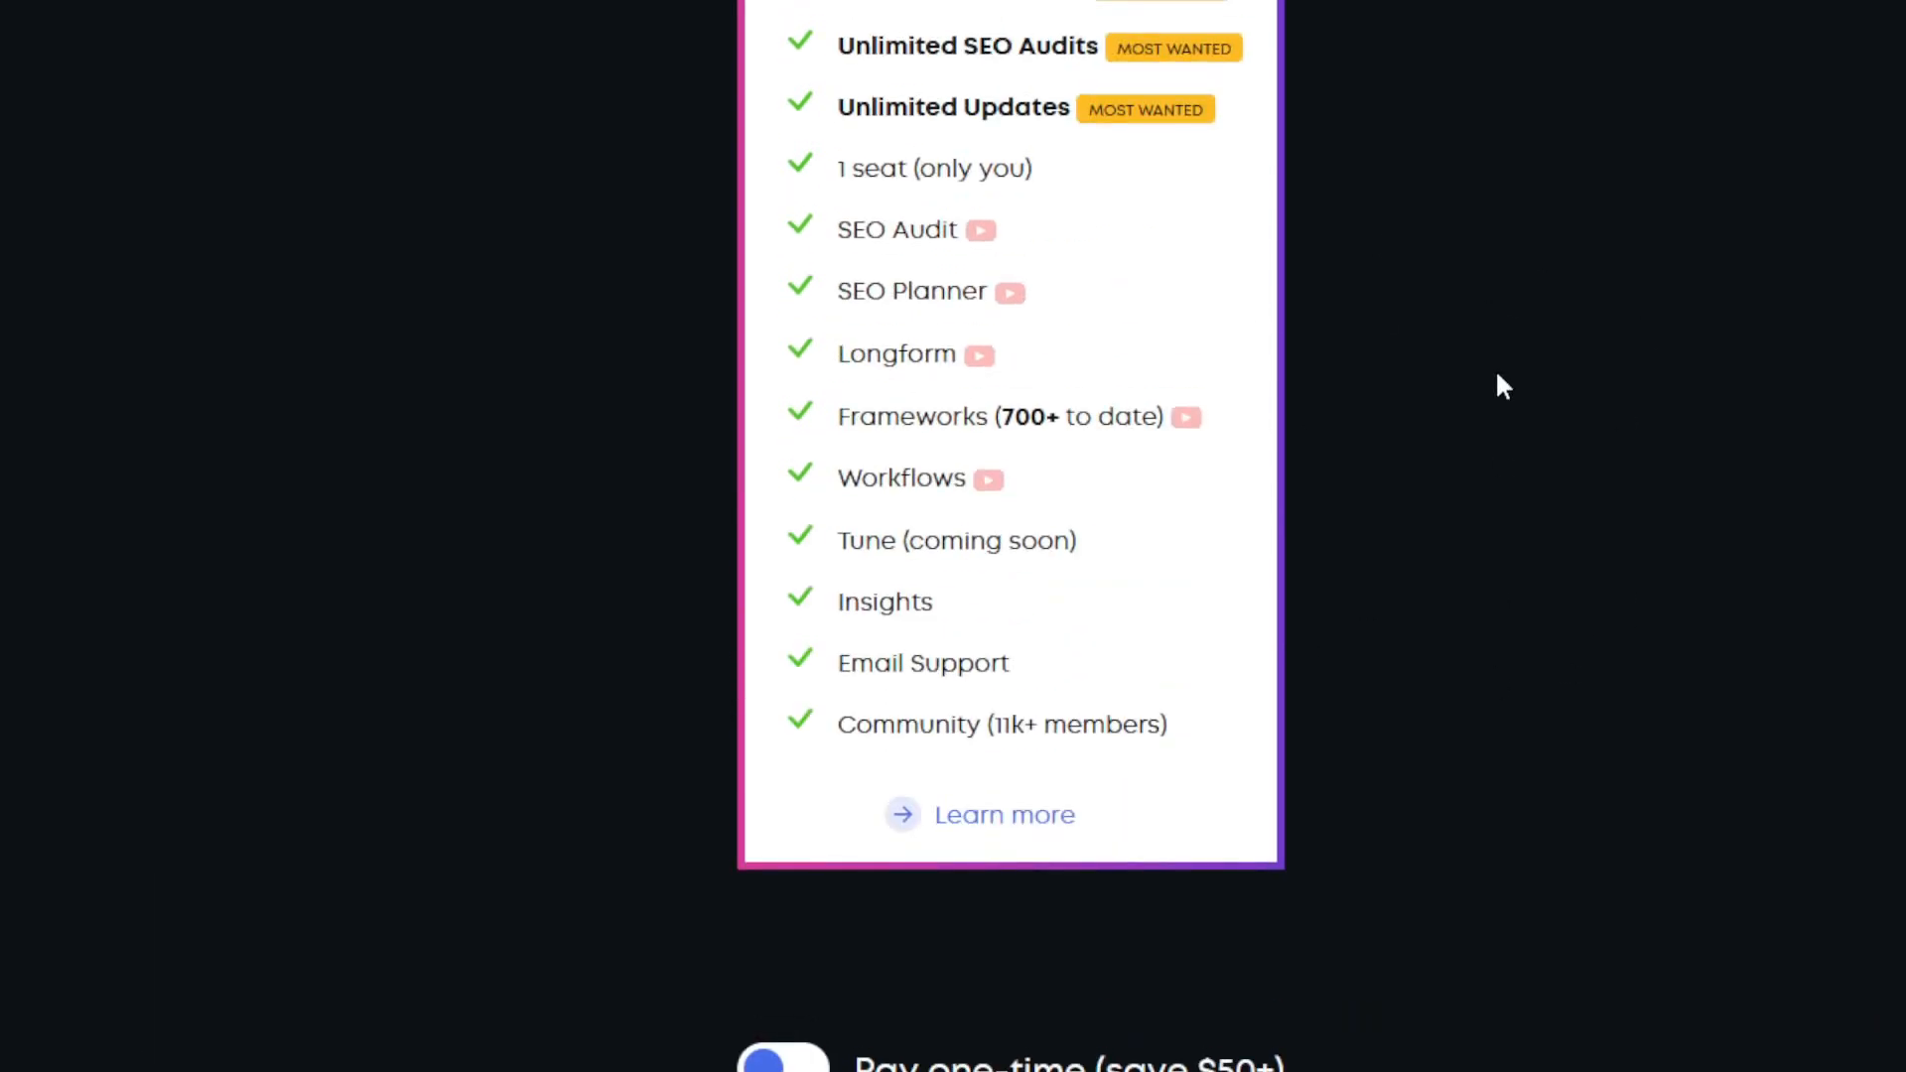
pyautogui.scroll(3, 1443, 455)
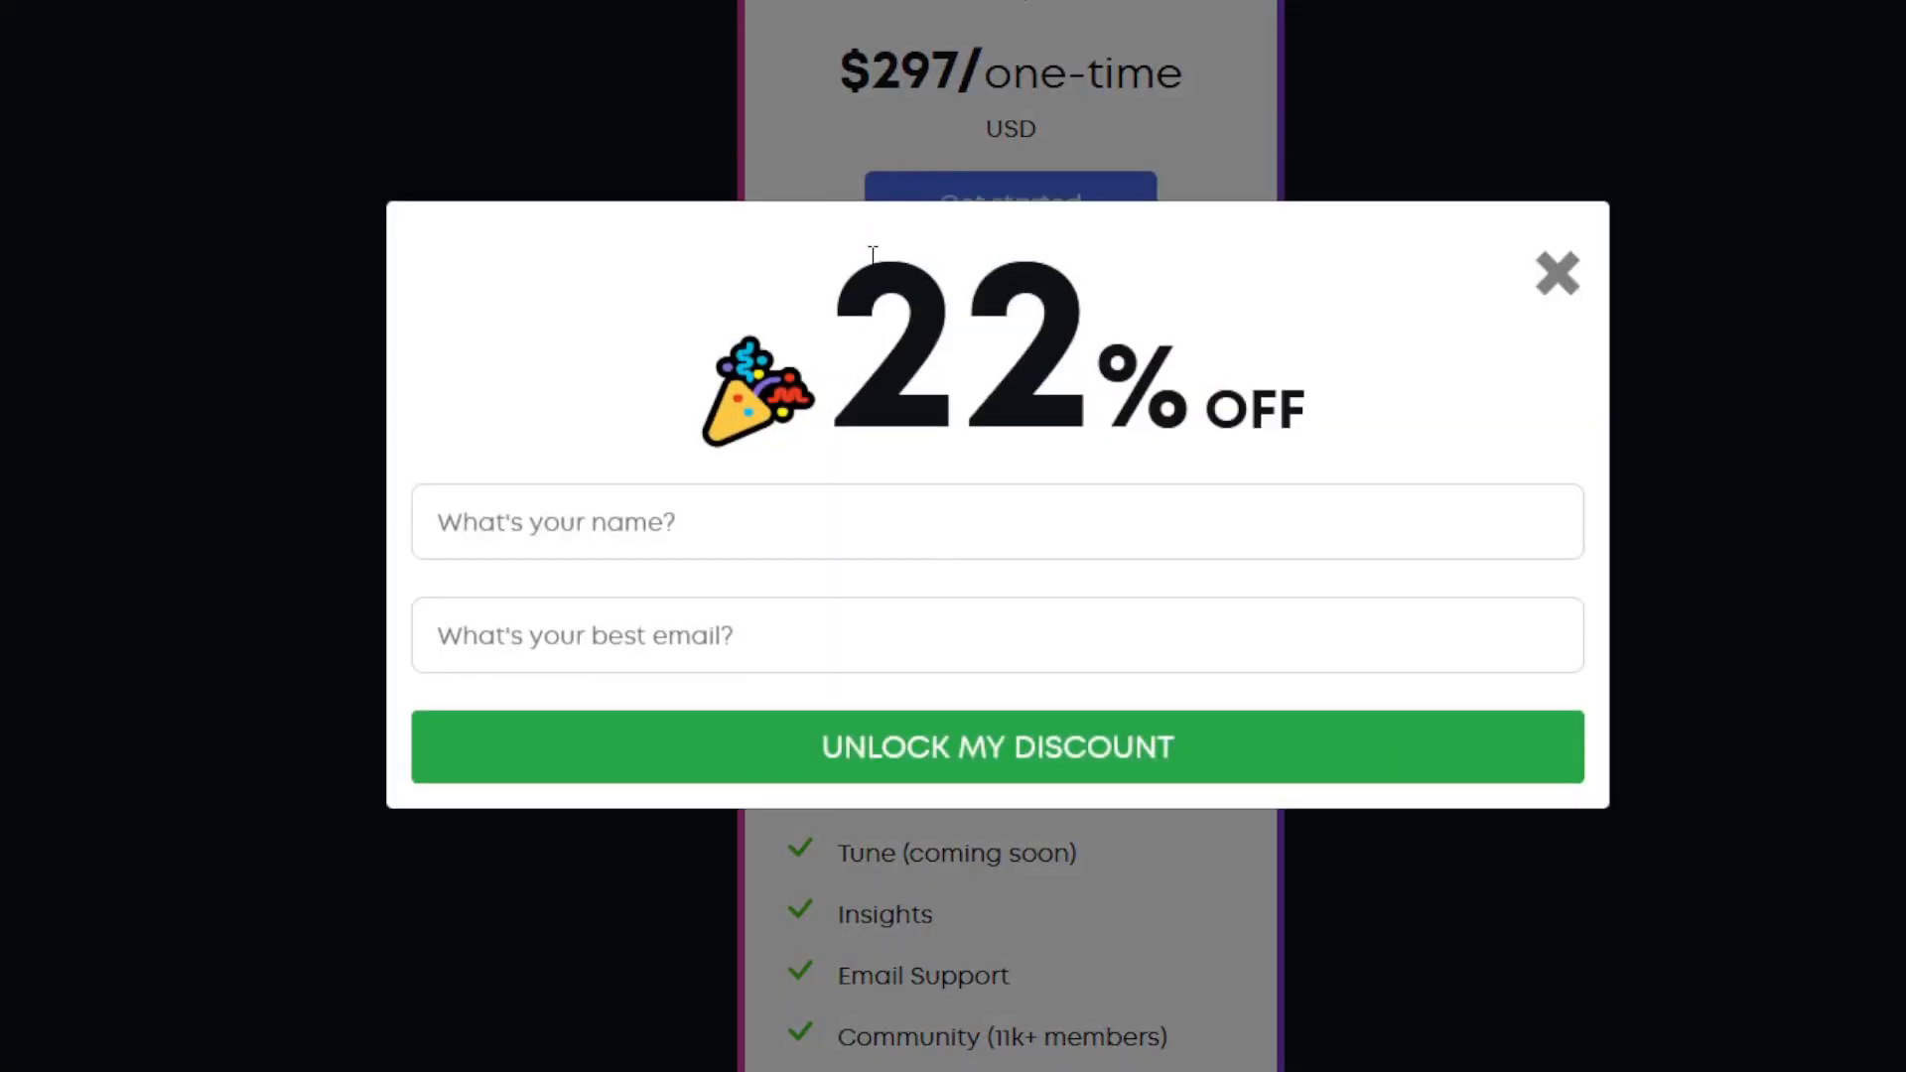
pyautogui.click(553, 518)
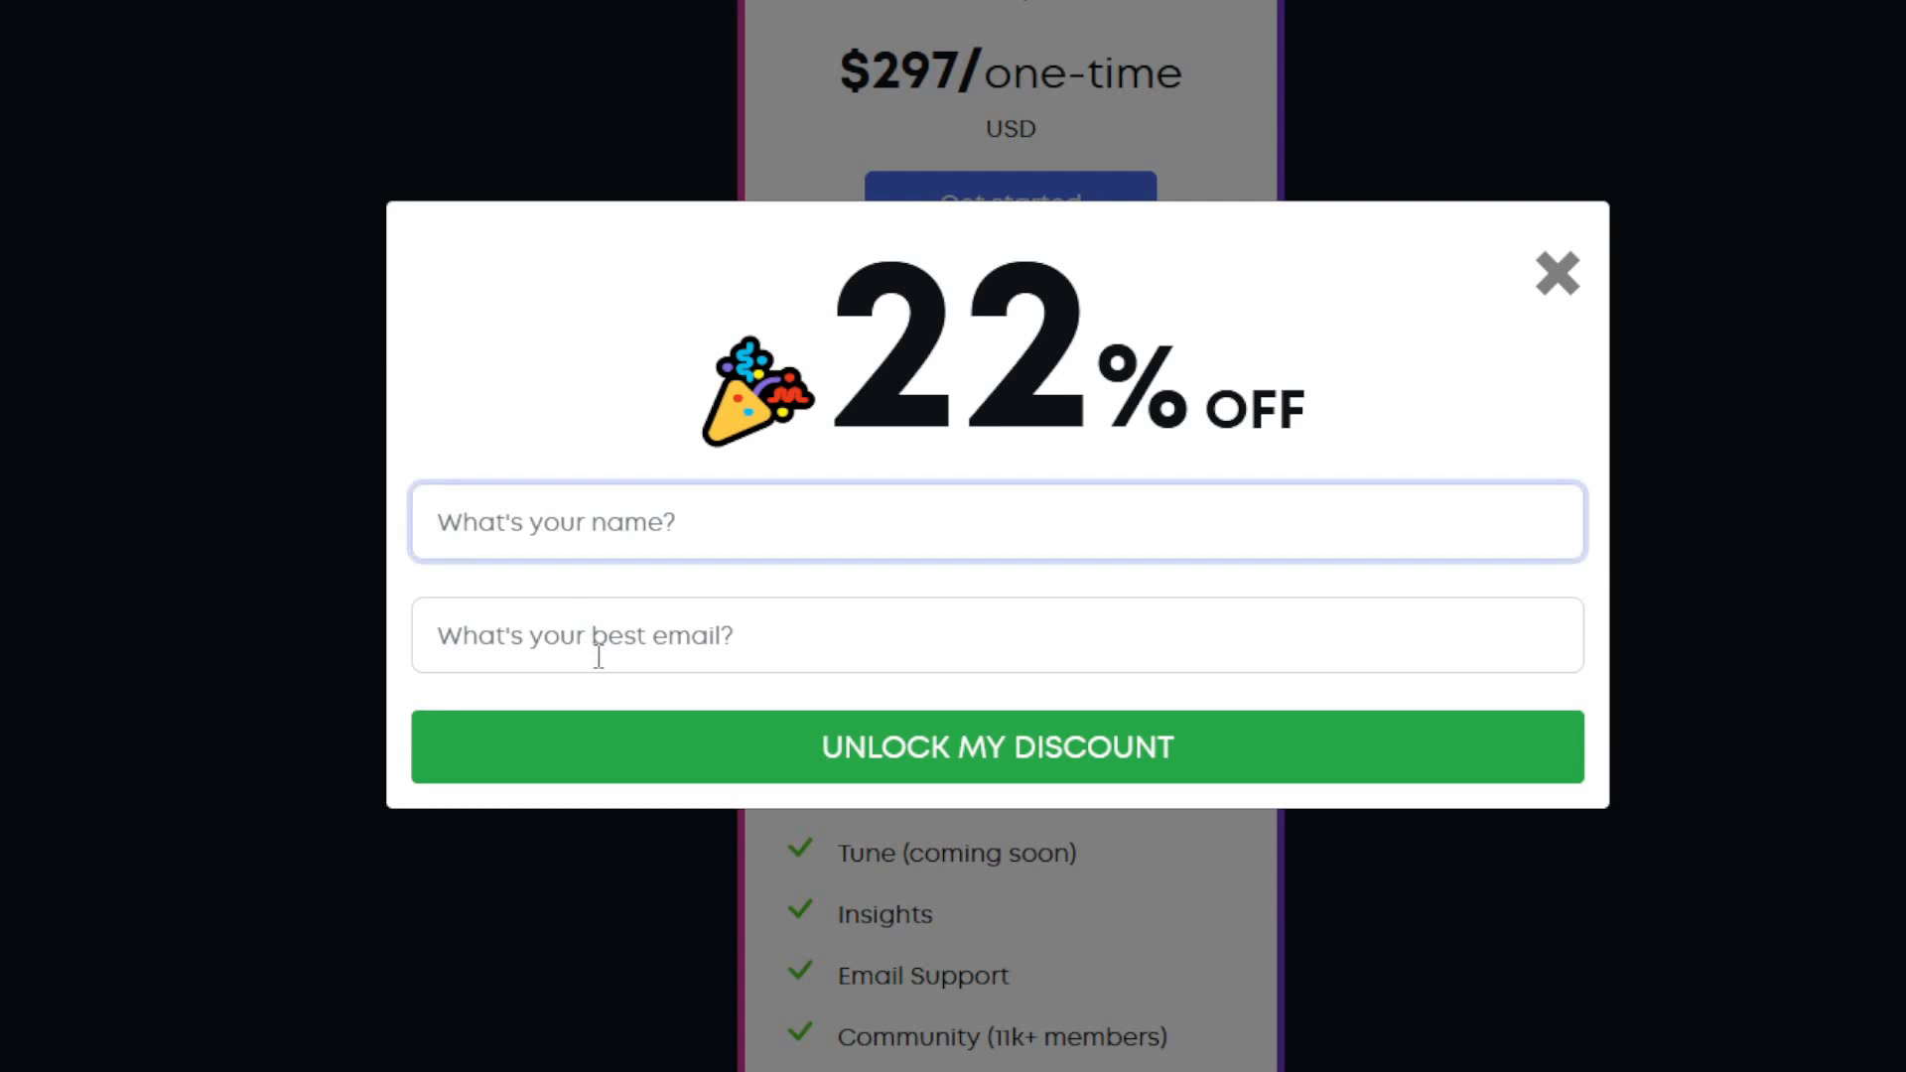
pyautogui.click(599, 655)
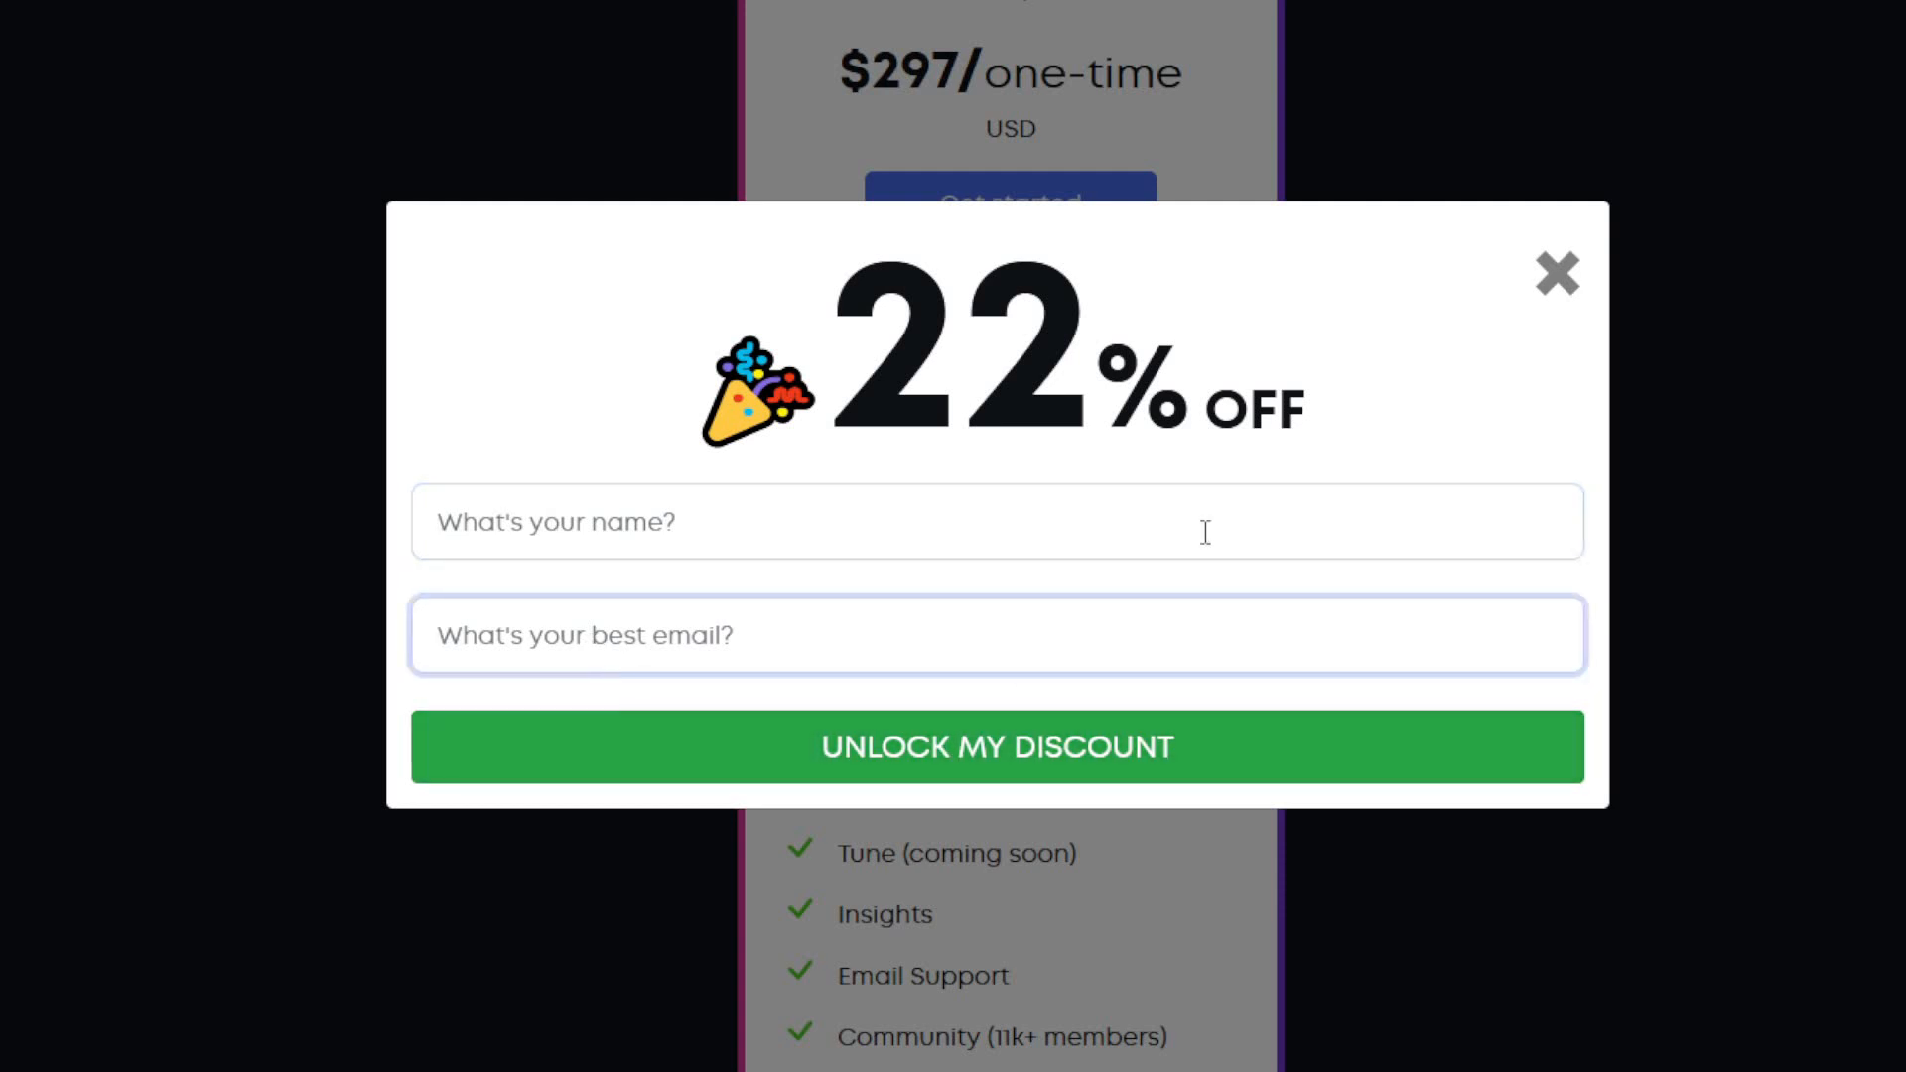
pyautogui.click(1558, 288)
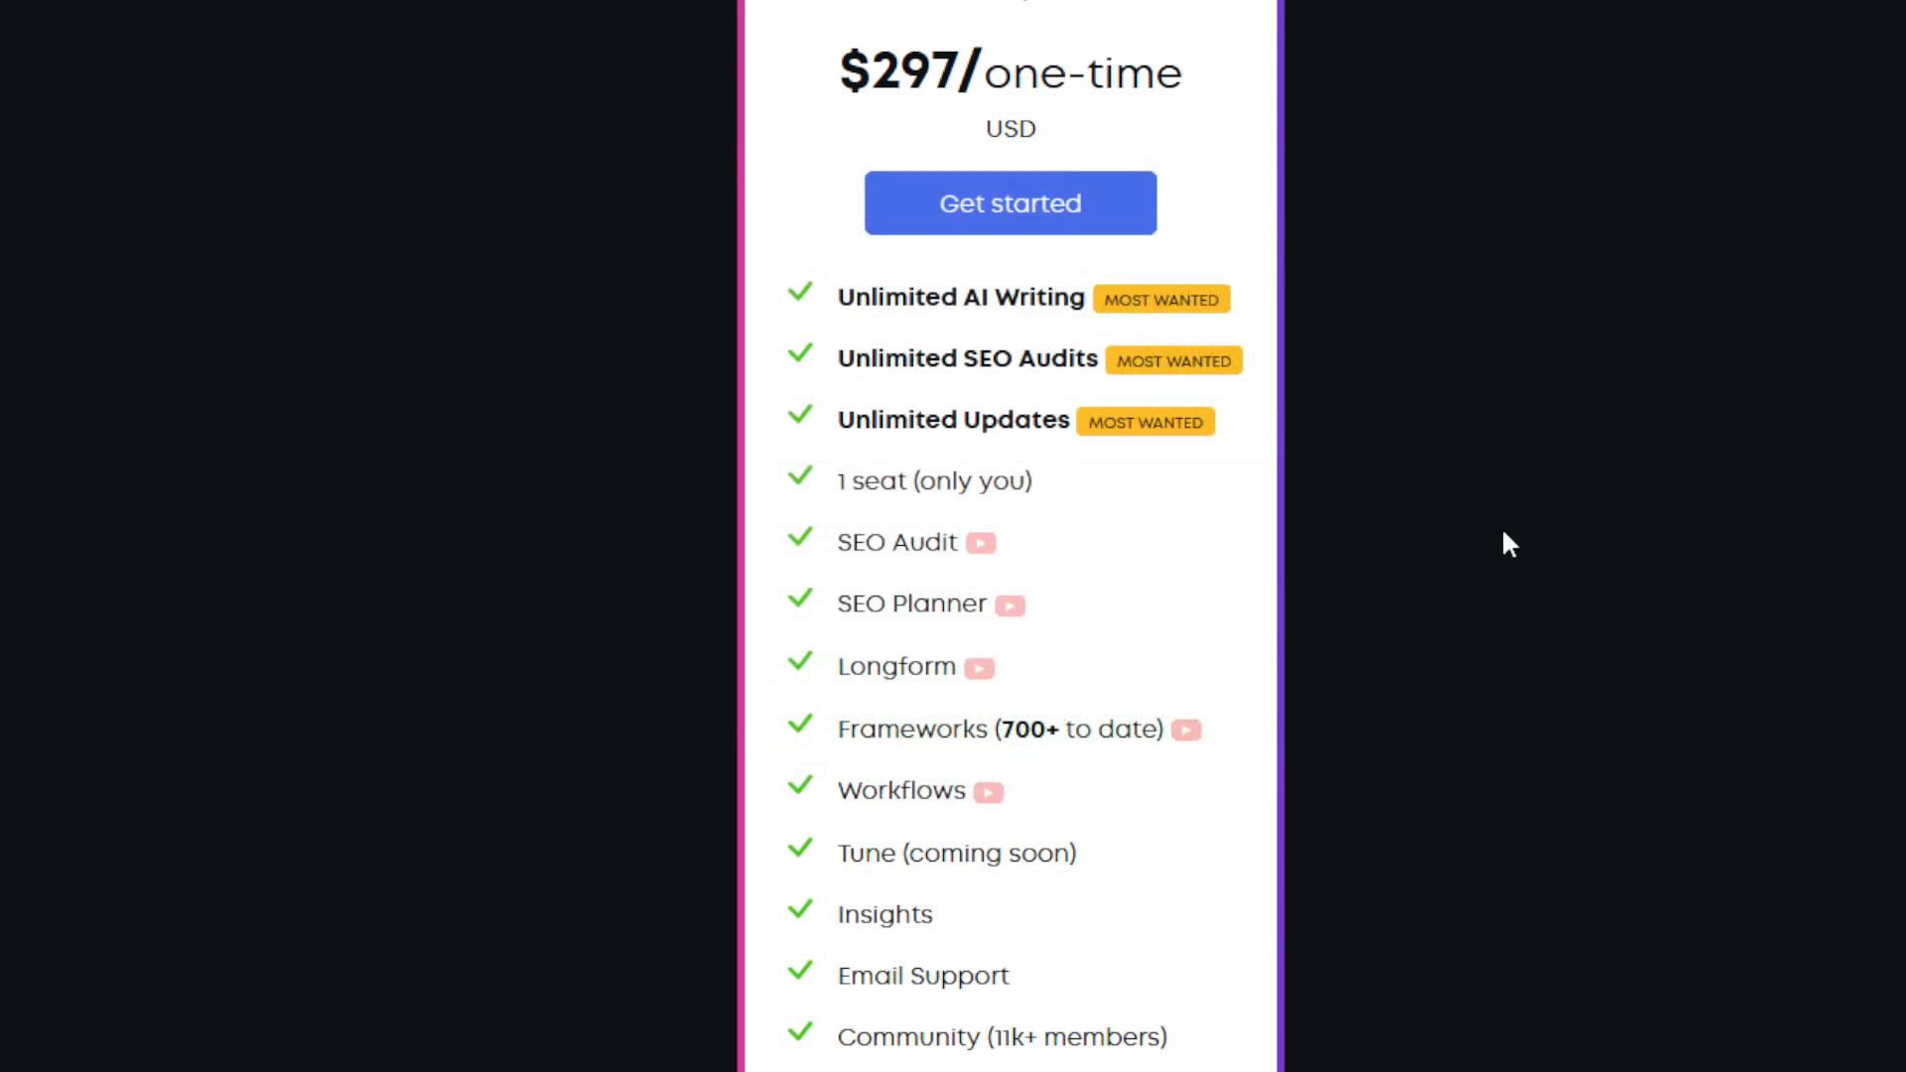
pyautogui.scroll(3, 489, 473)
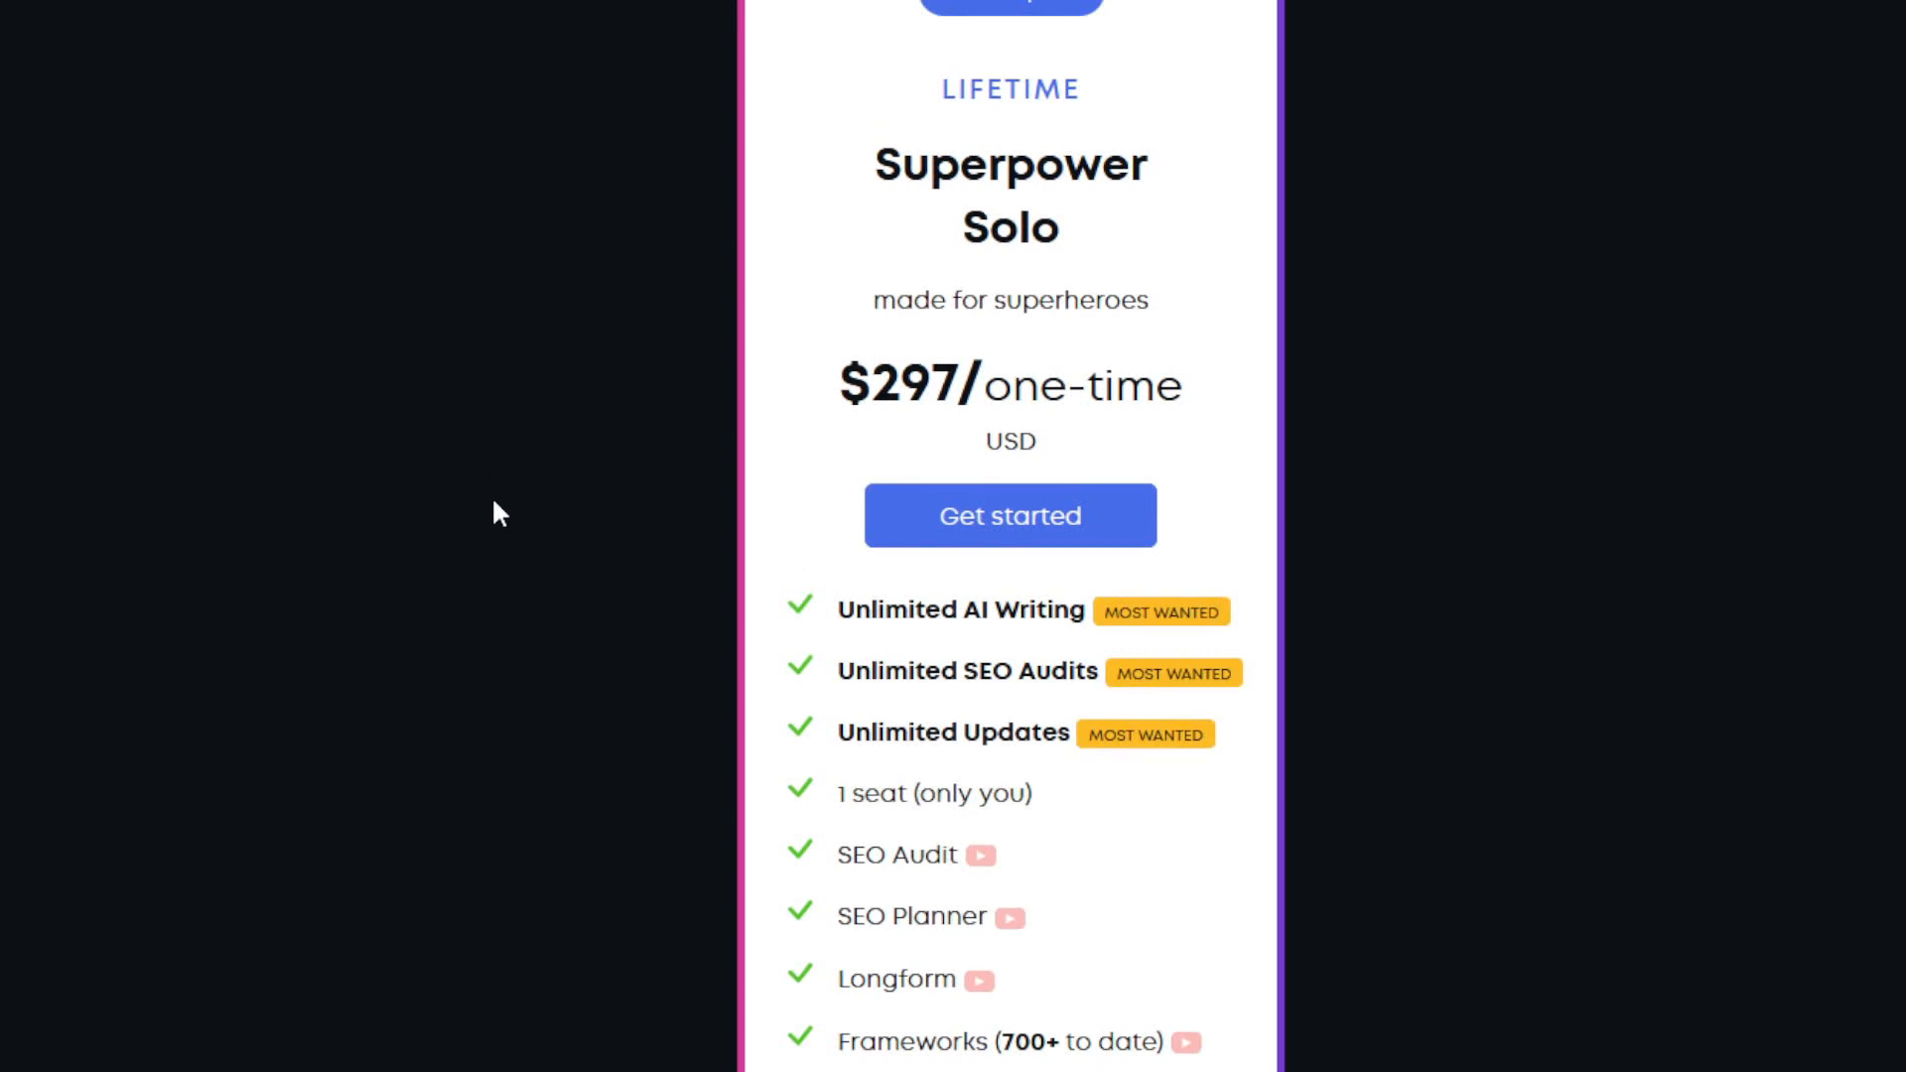
pyautogui.scroll(2, 494, 501)
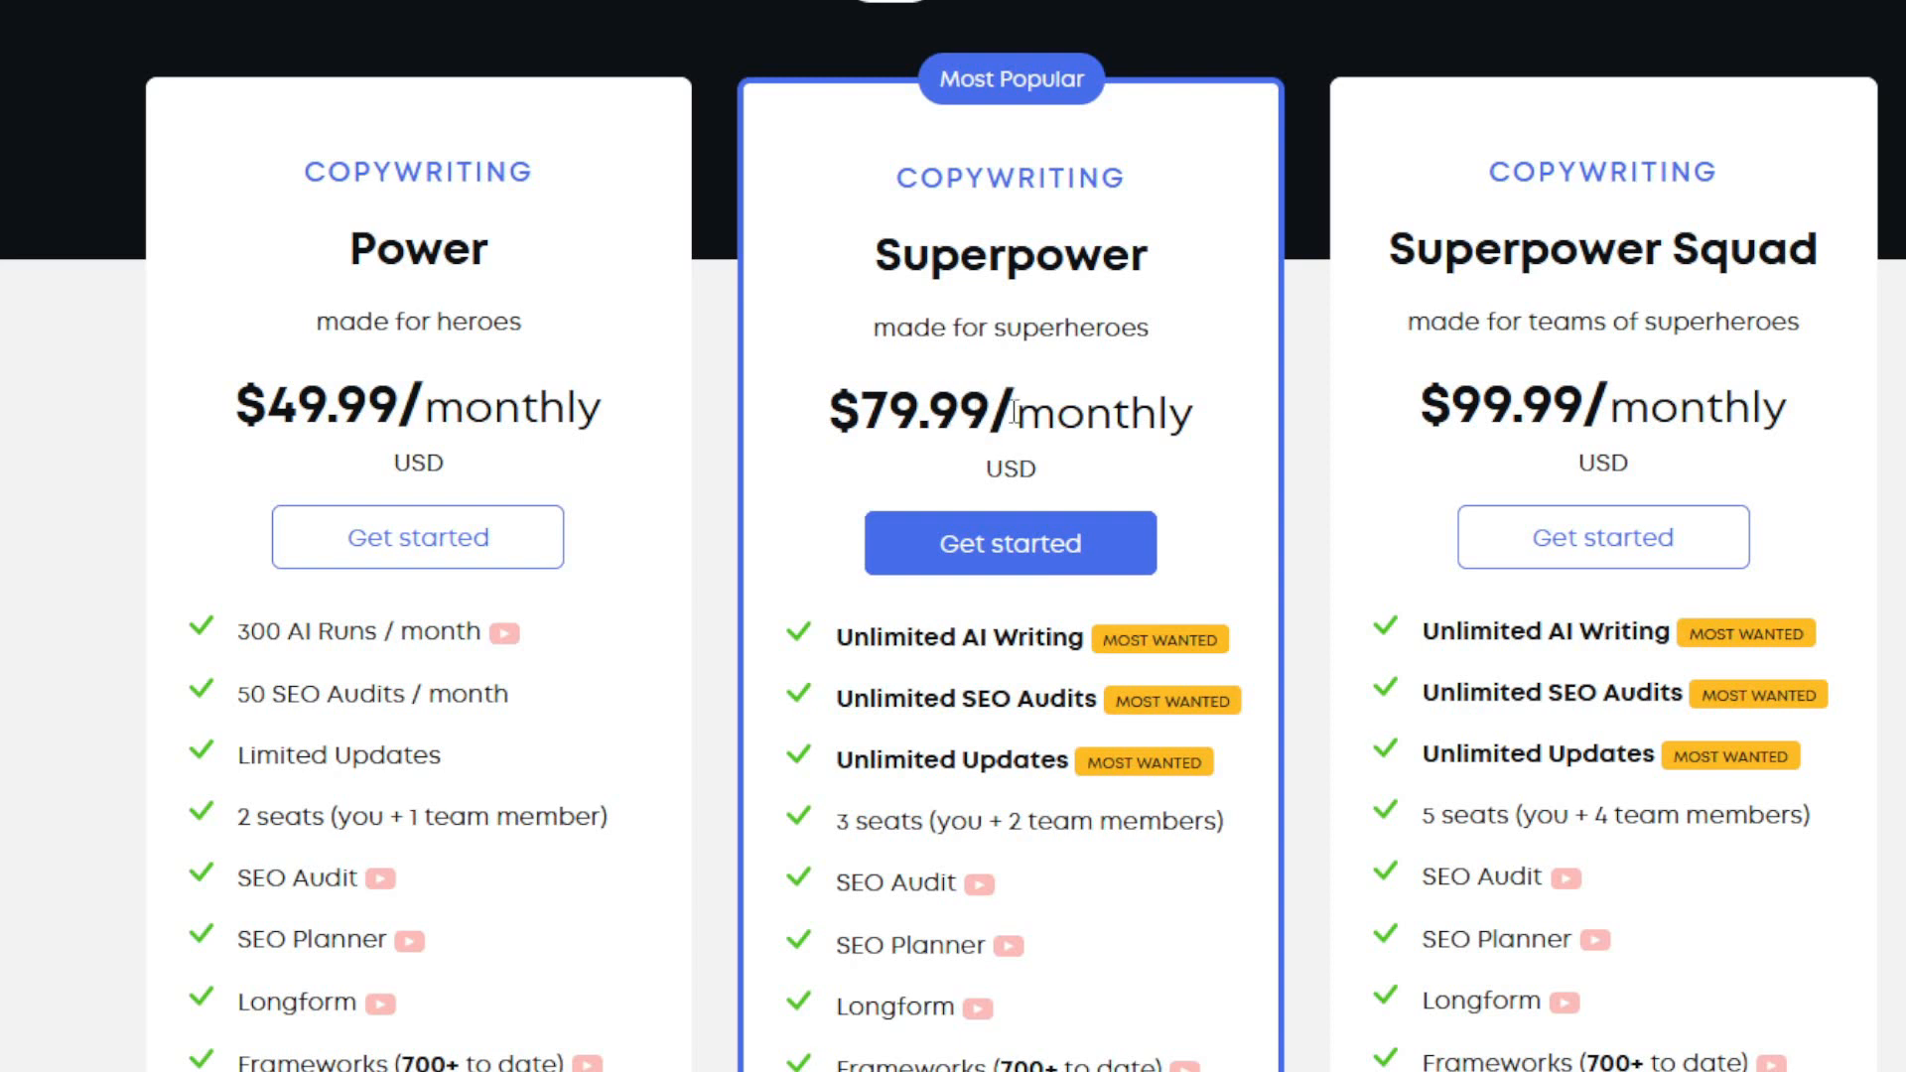
# Review the monthly Copywriting plans, checking the Superpower plan's price, seats and included features
pyautogui.moveTo(991, 412); pyautogui.dragTo(832, 422)
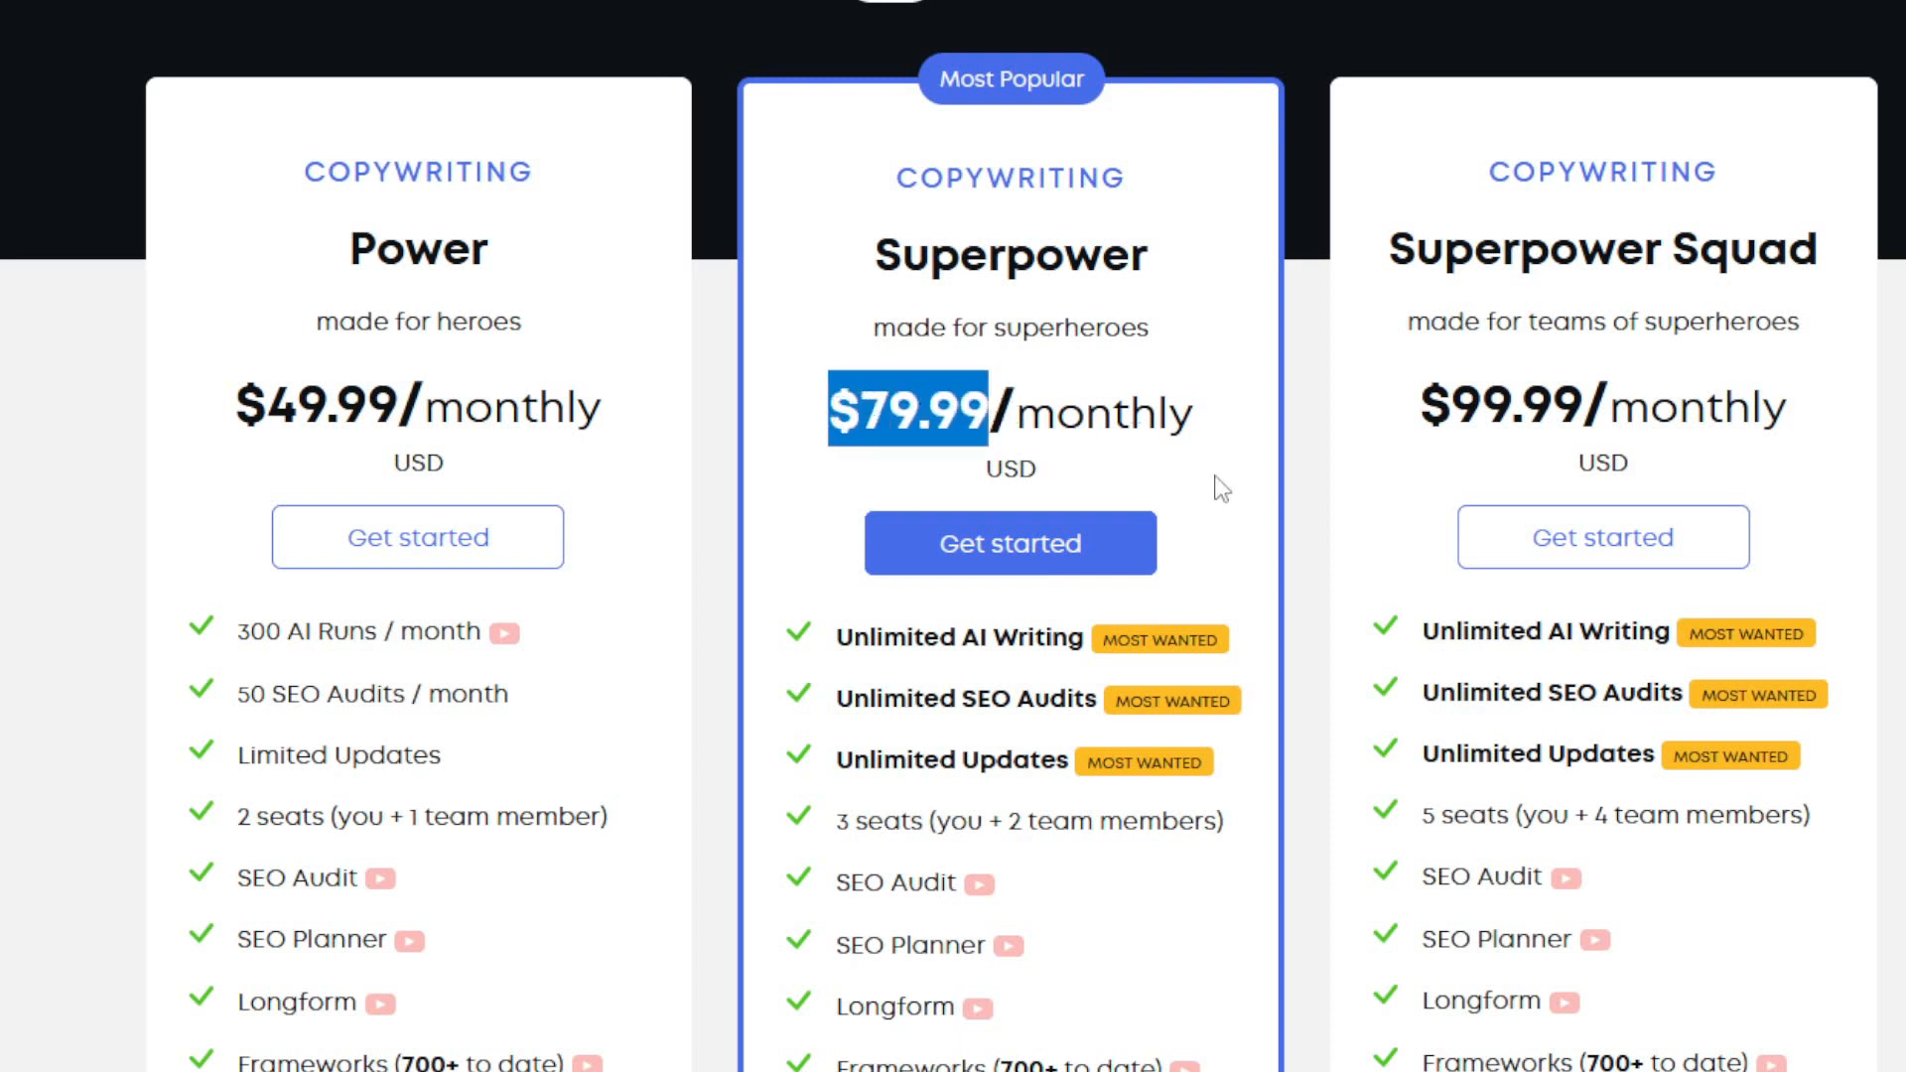
pyautogui.click(1302, 478)
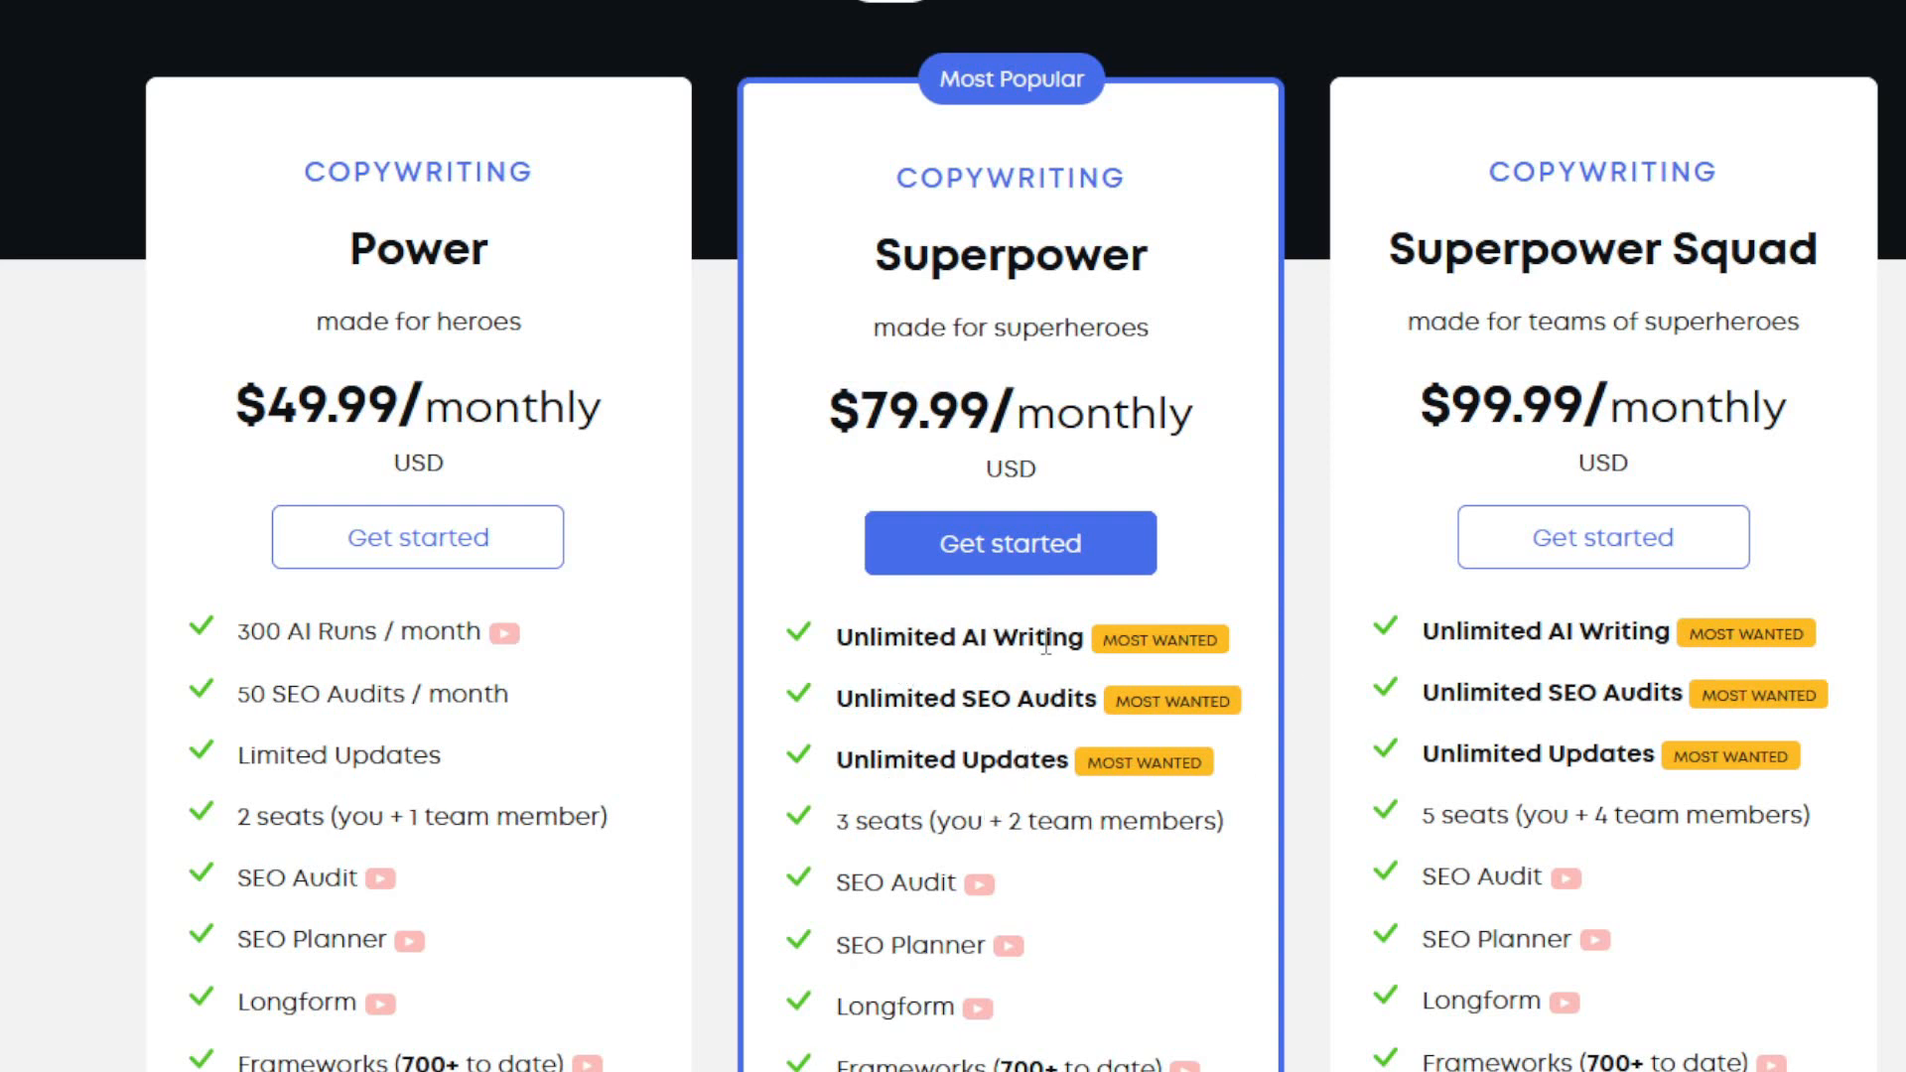
pyautogui.scroll(-1, 1046, 640)
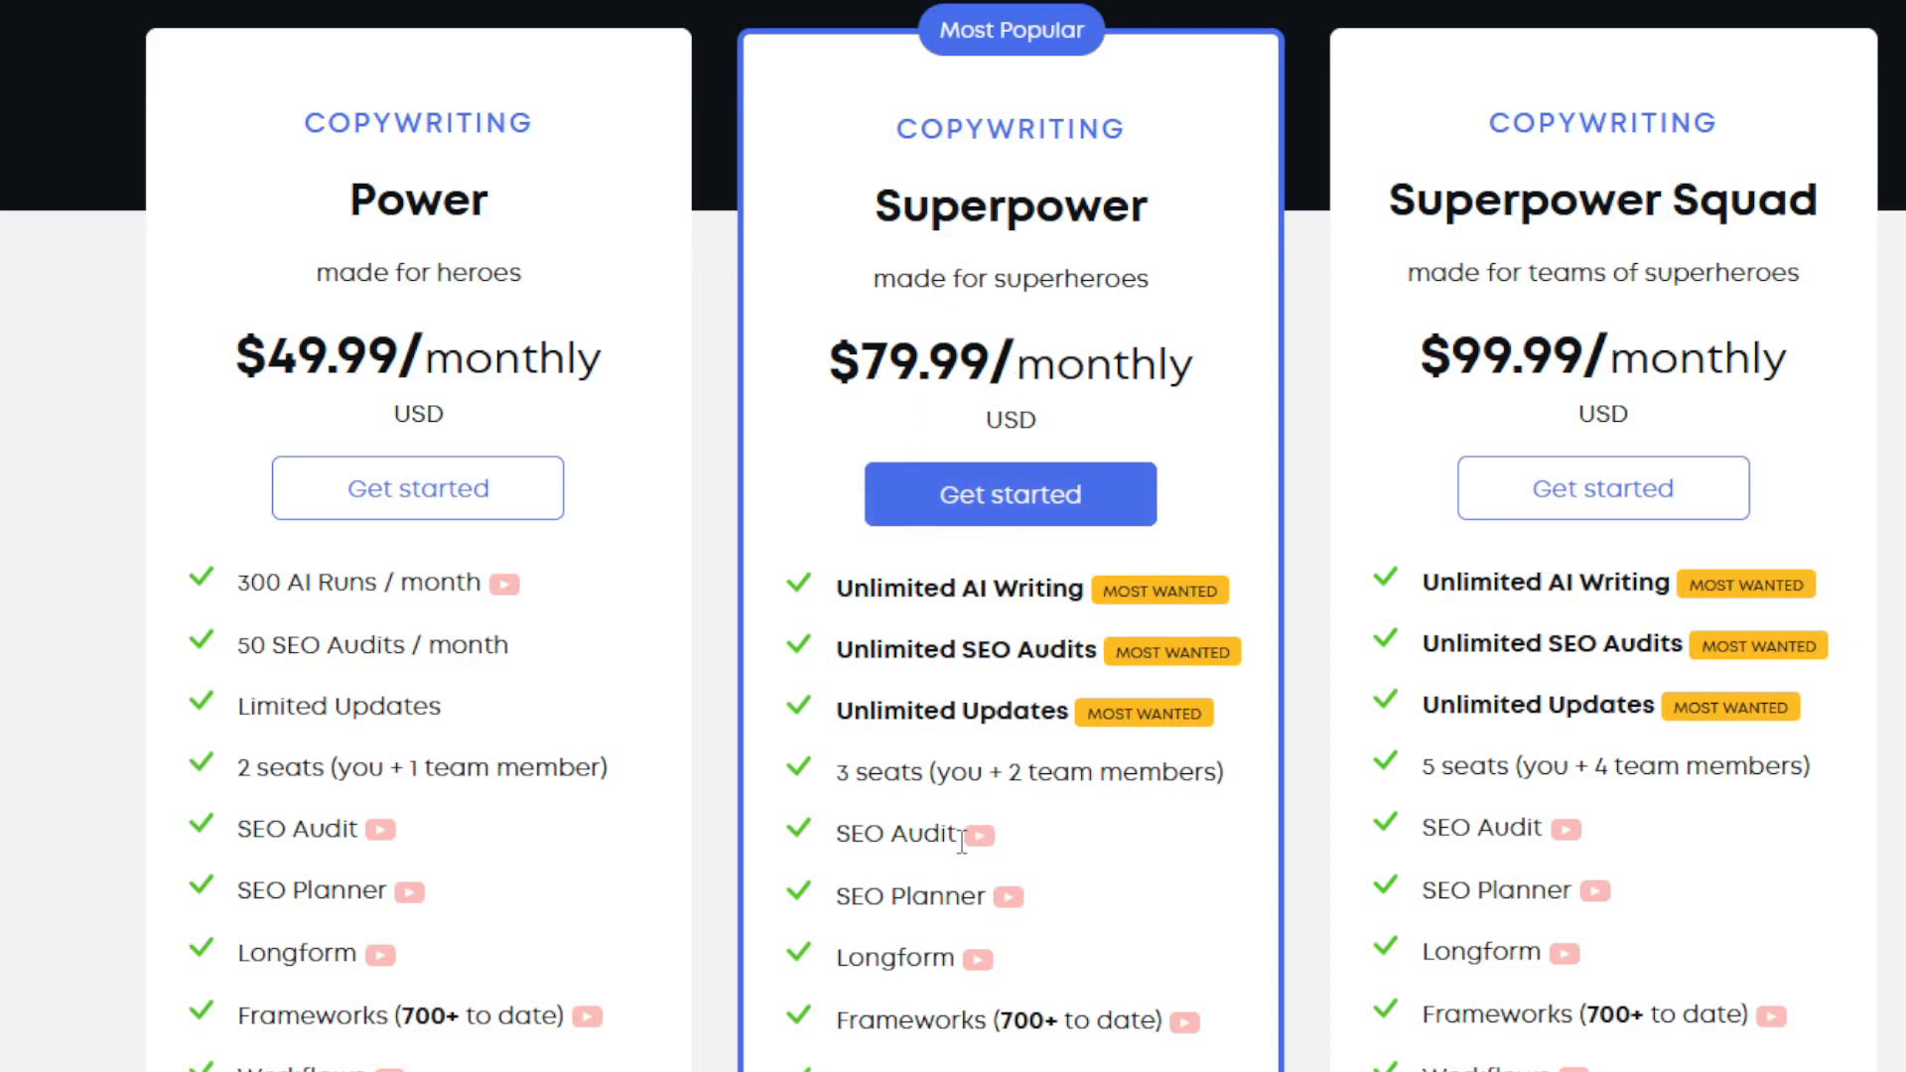
pyautogui.moveTo(839, 771); pyautogui.dragTo(1121, 771)
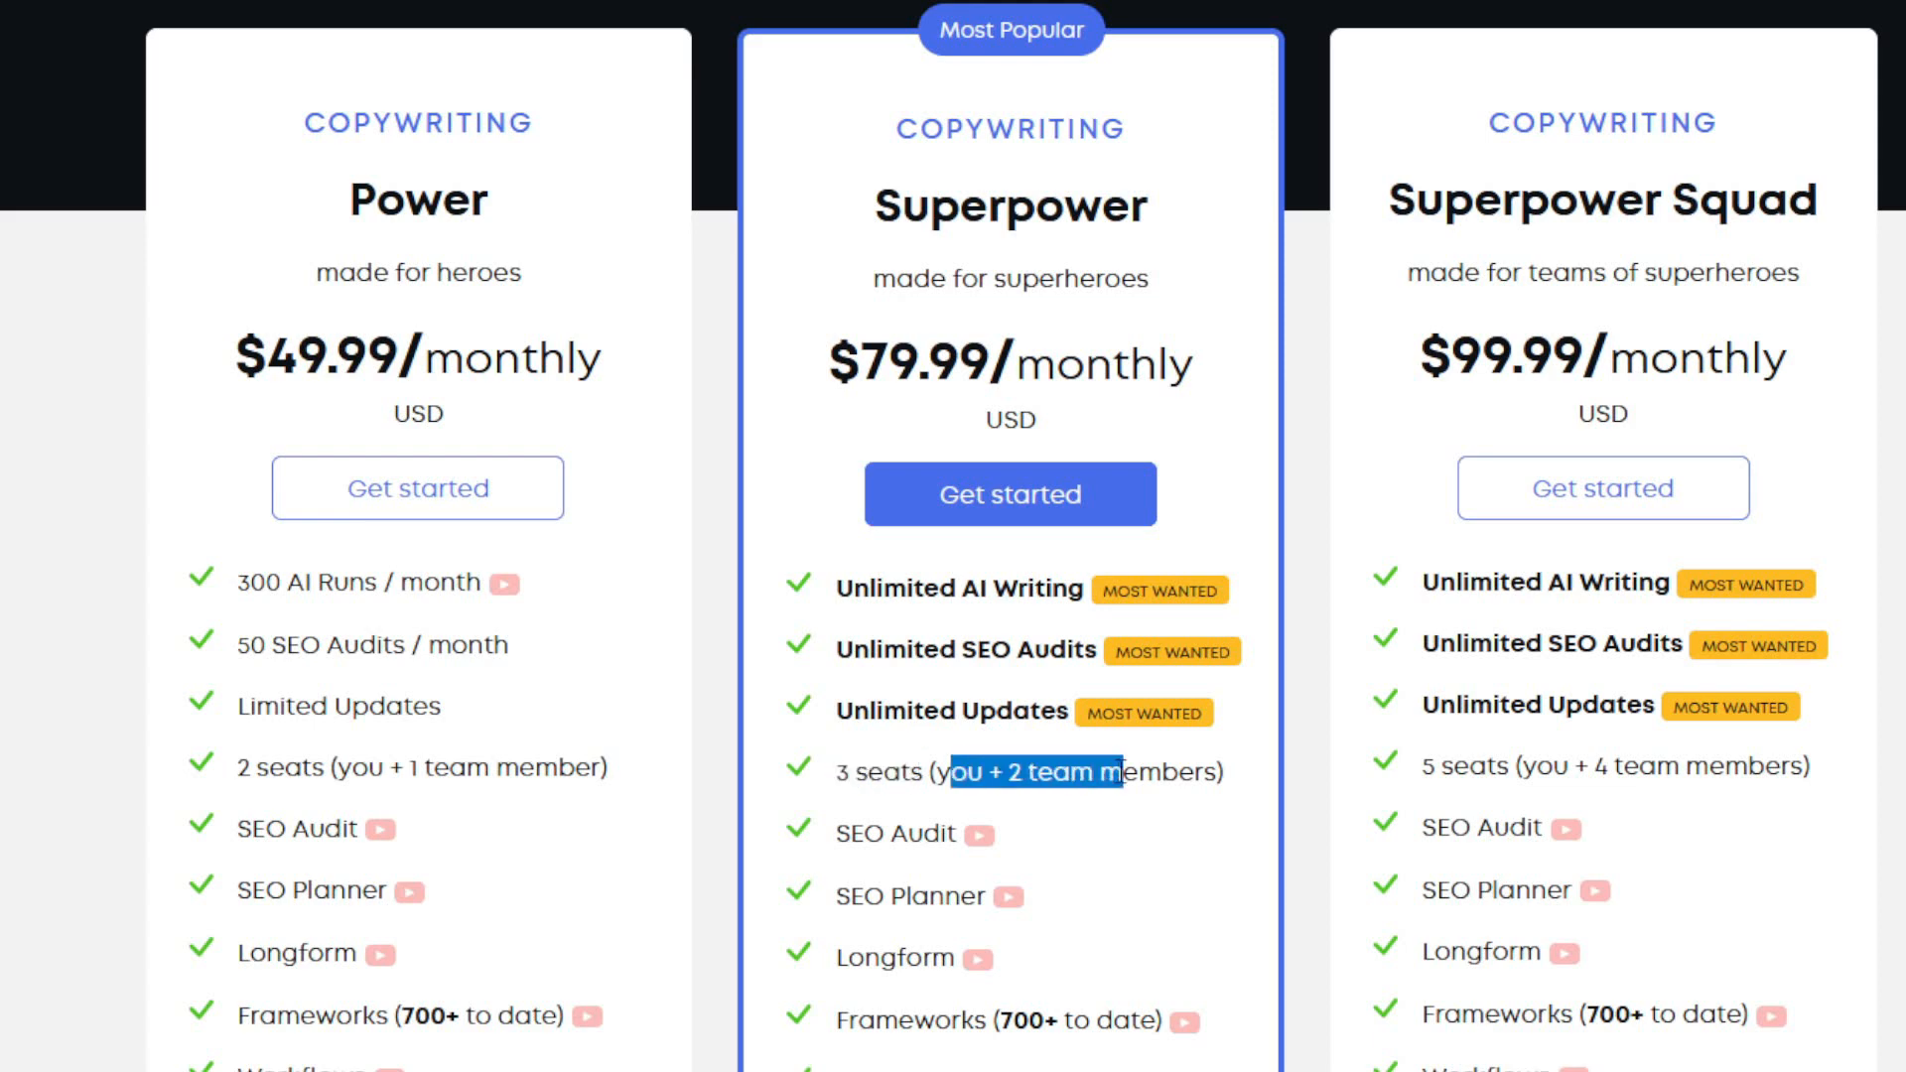
pyautogui.click(1315, 771)
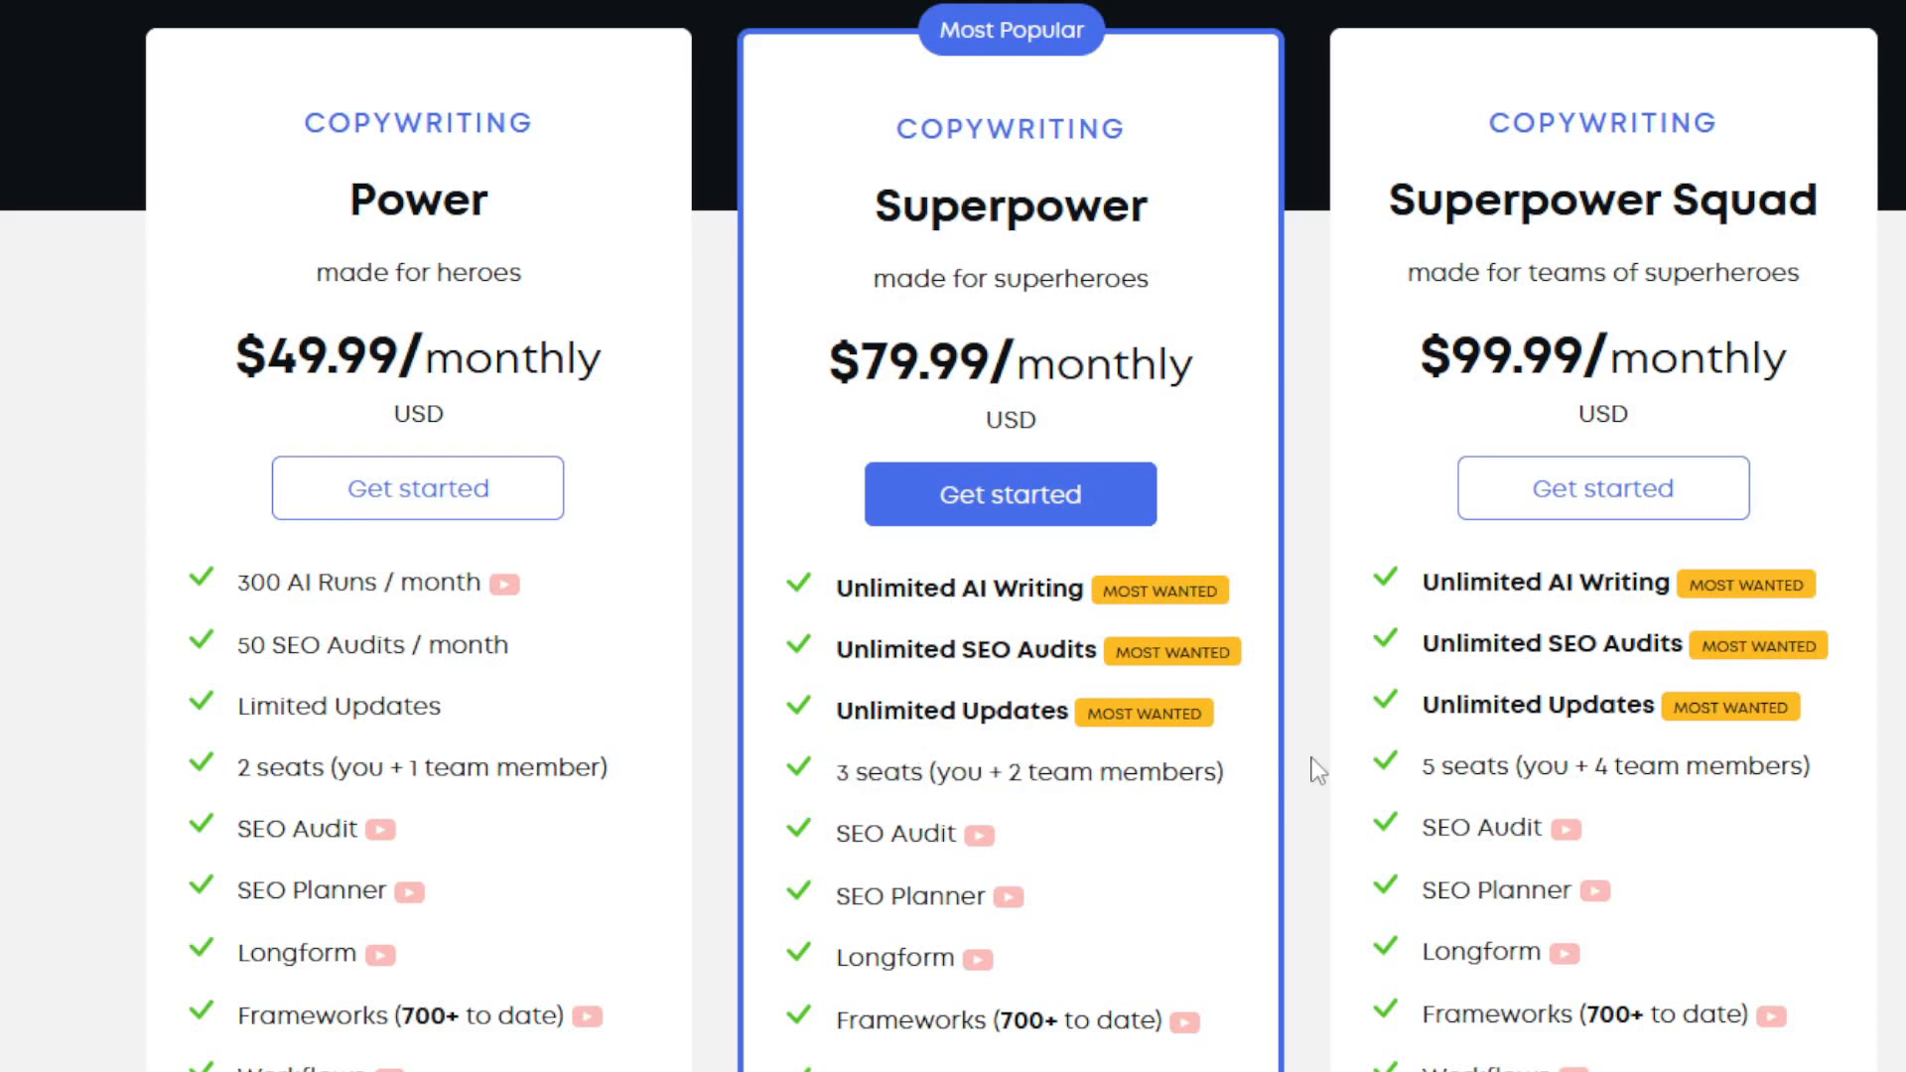
pyautogui.scroll(-1, 1315, 769)
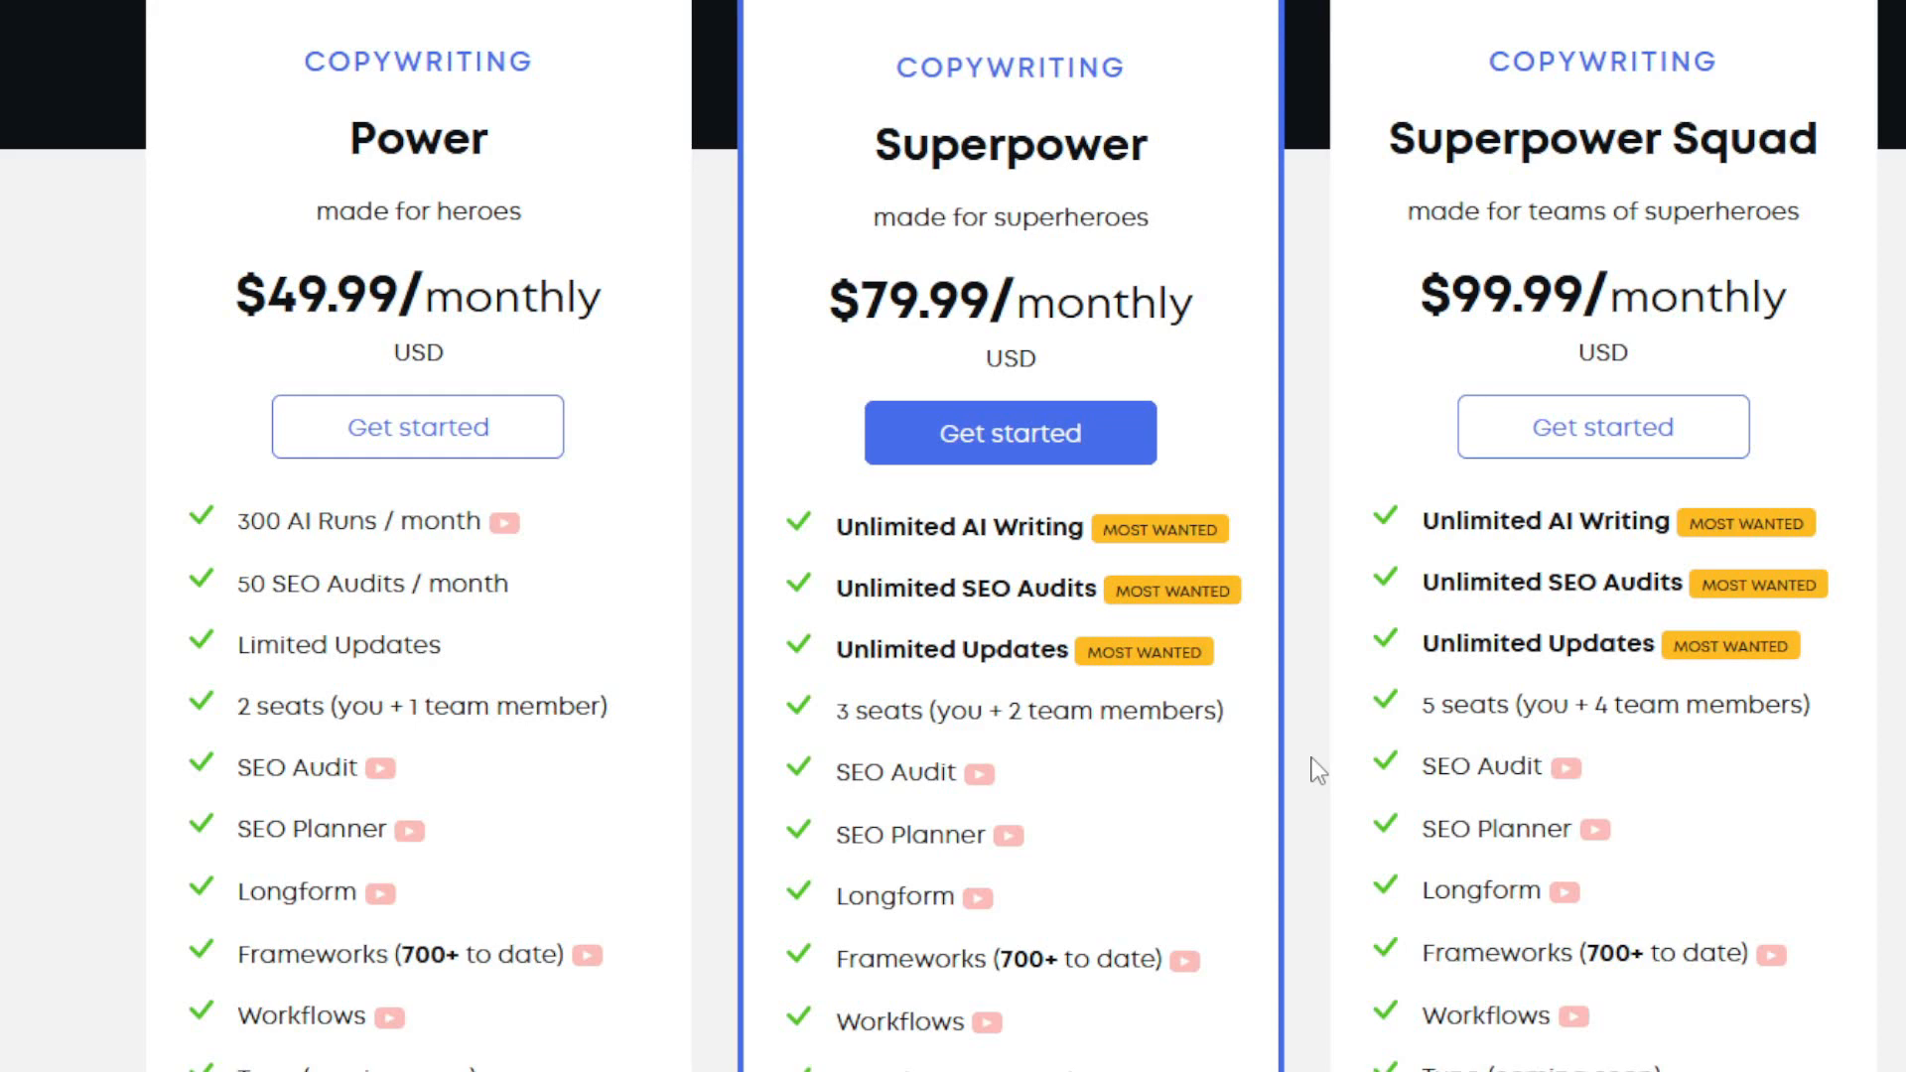
pyautogui.scroll(-1, 1317, 771)
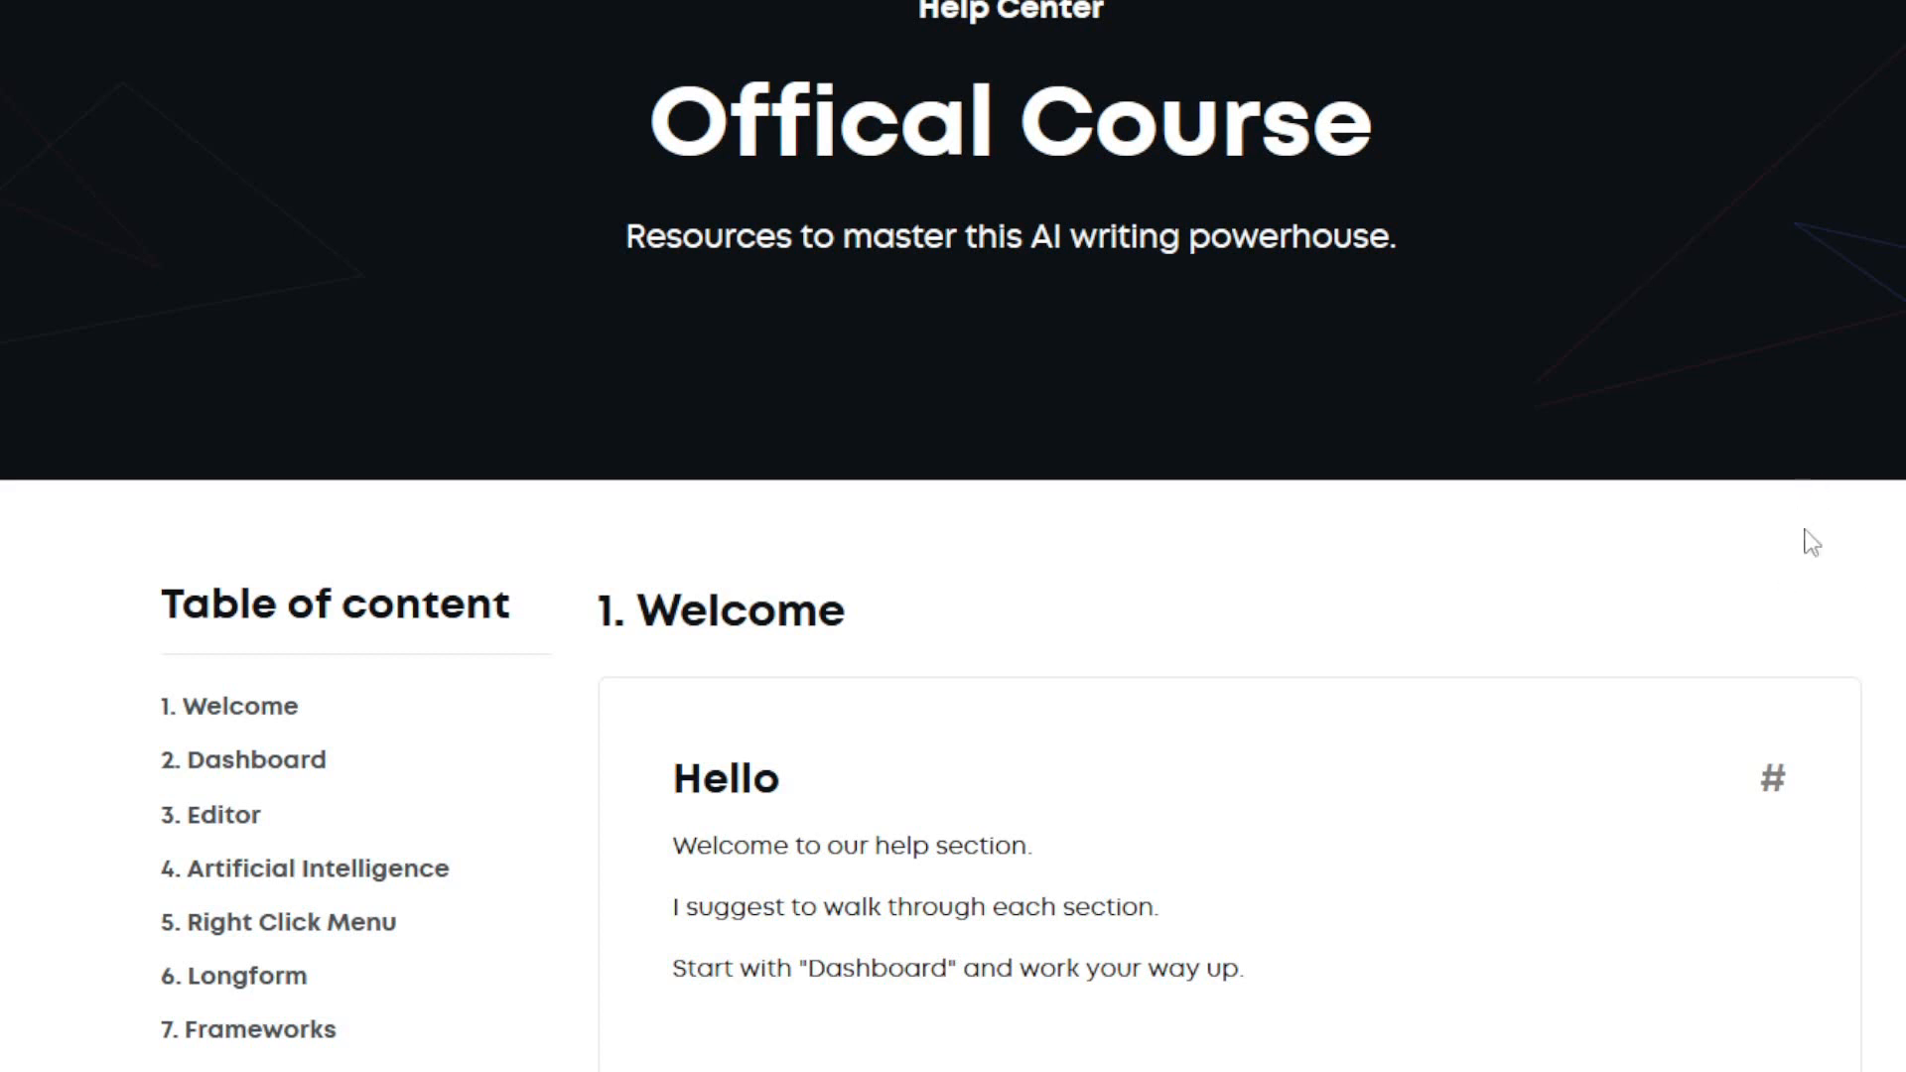
# Read the welcome section and table of contents of the official course in the help center
pyautogui.moveTo(623, 117); pyautogui.dragTo(1594, 149)
pyautogui.click(1593, 148)
pyautogui.scroll(-6, 586, 85)
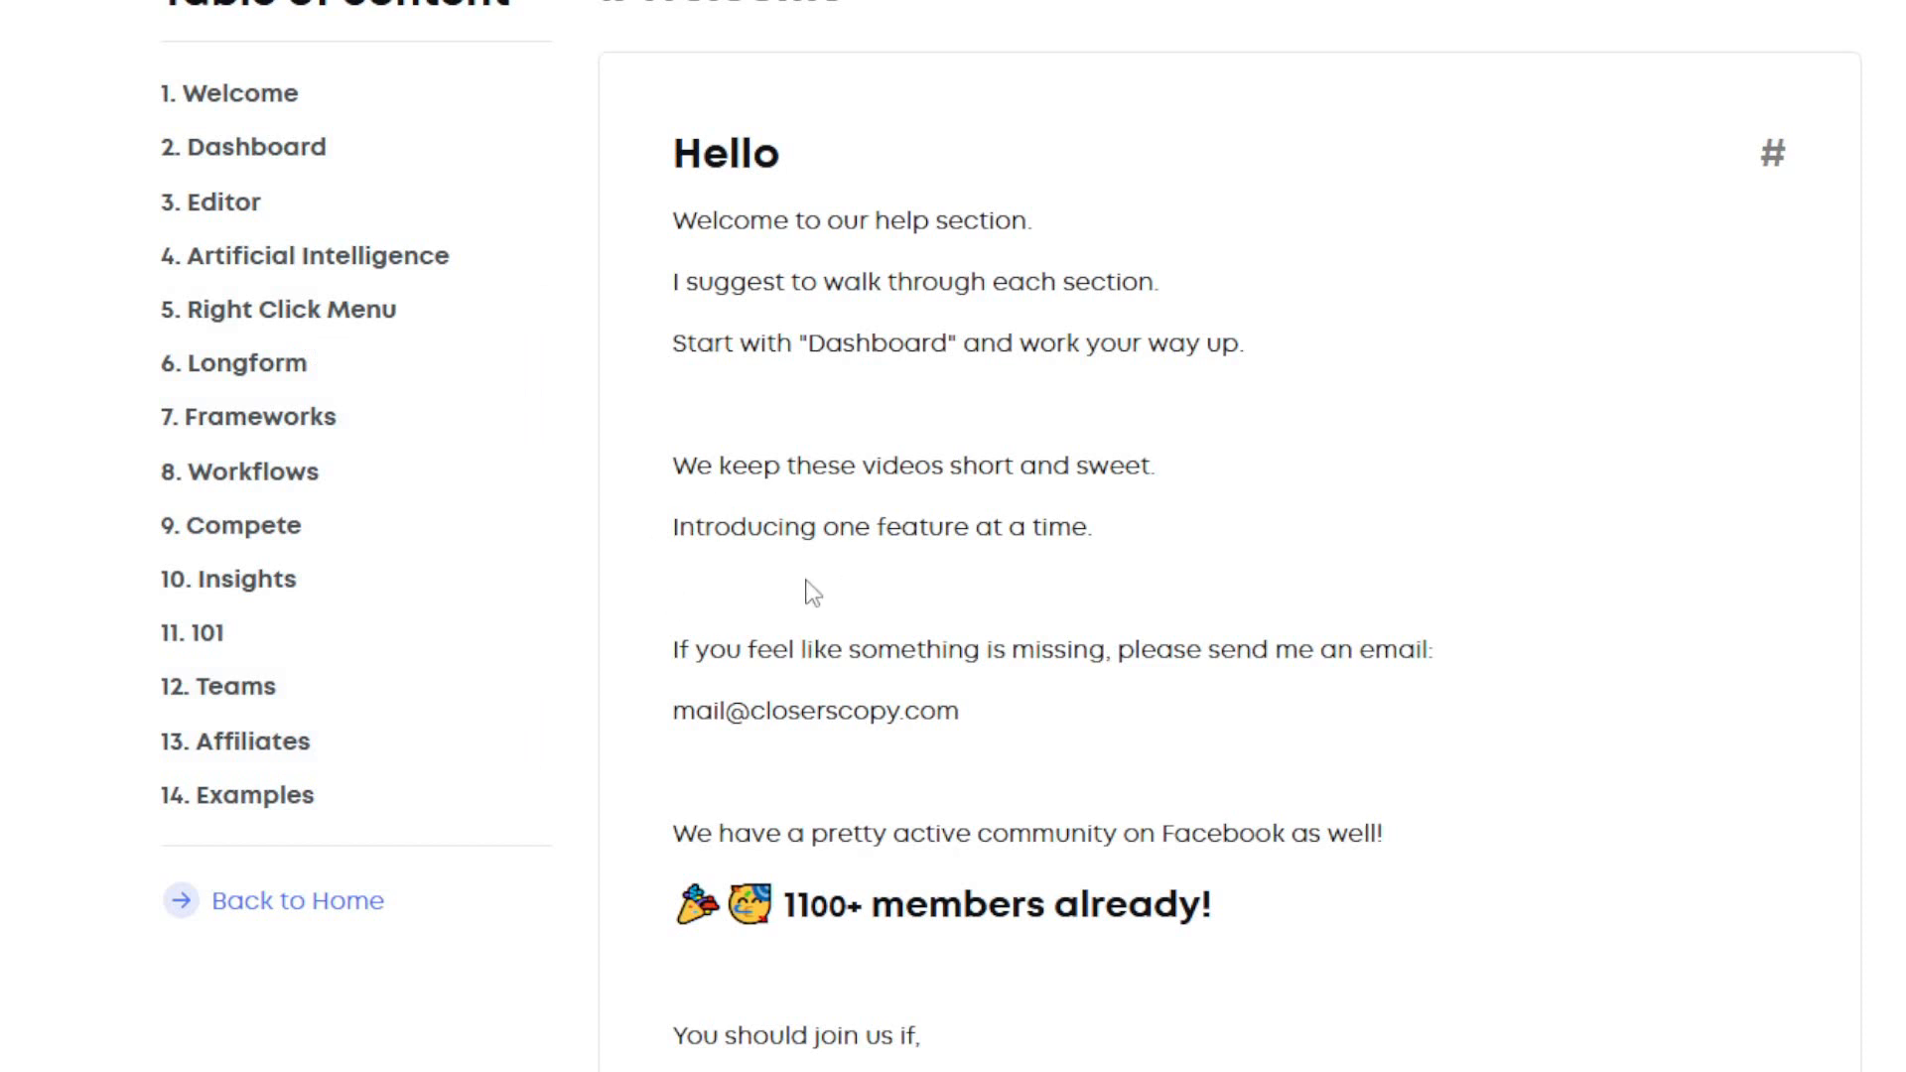
pyautogui.scroll(3, 810, 593)
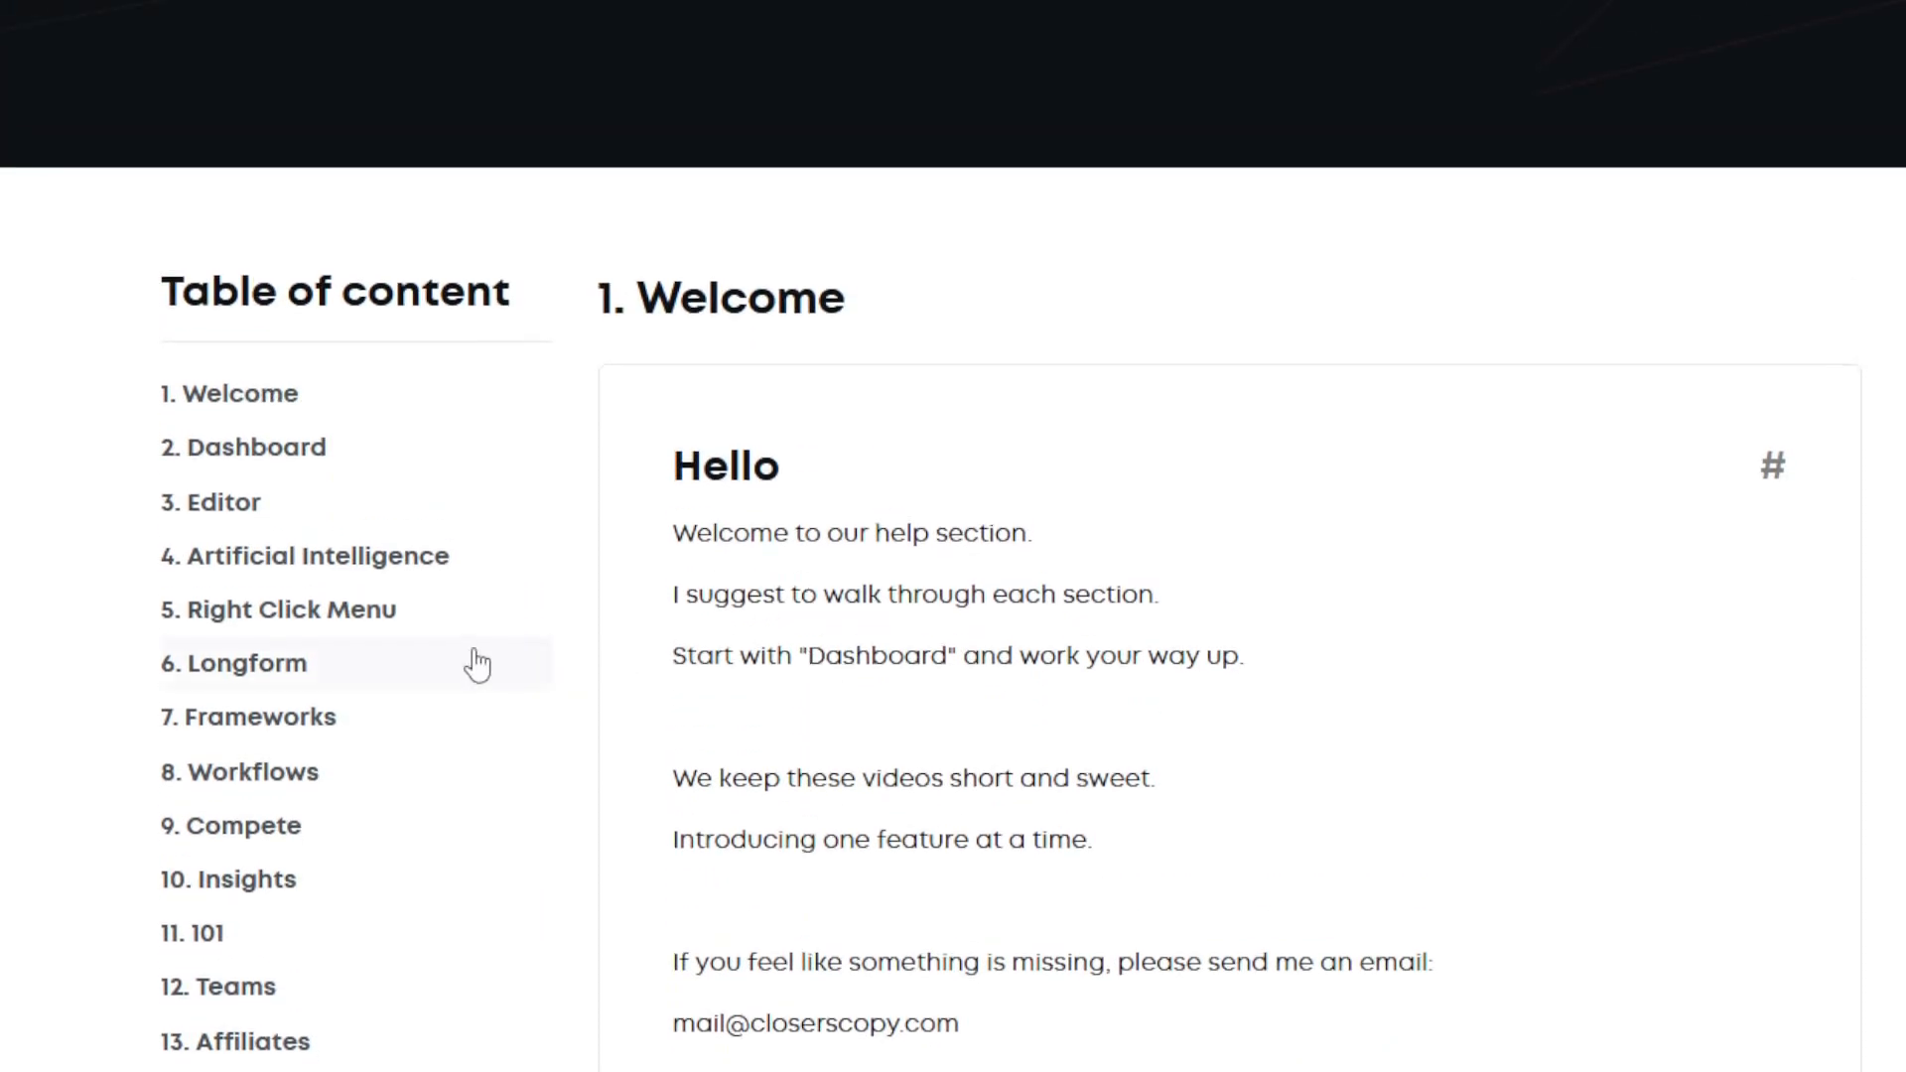
# Go to the Longform section of the course and look through its lessons and the neighbouring Right Click Menu lessons
pyautogui.click(268, 681)
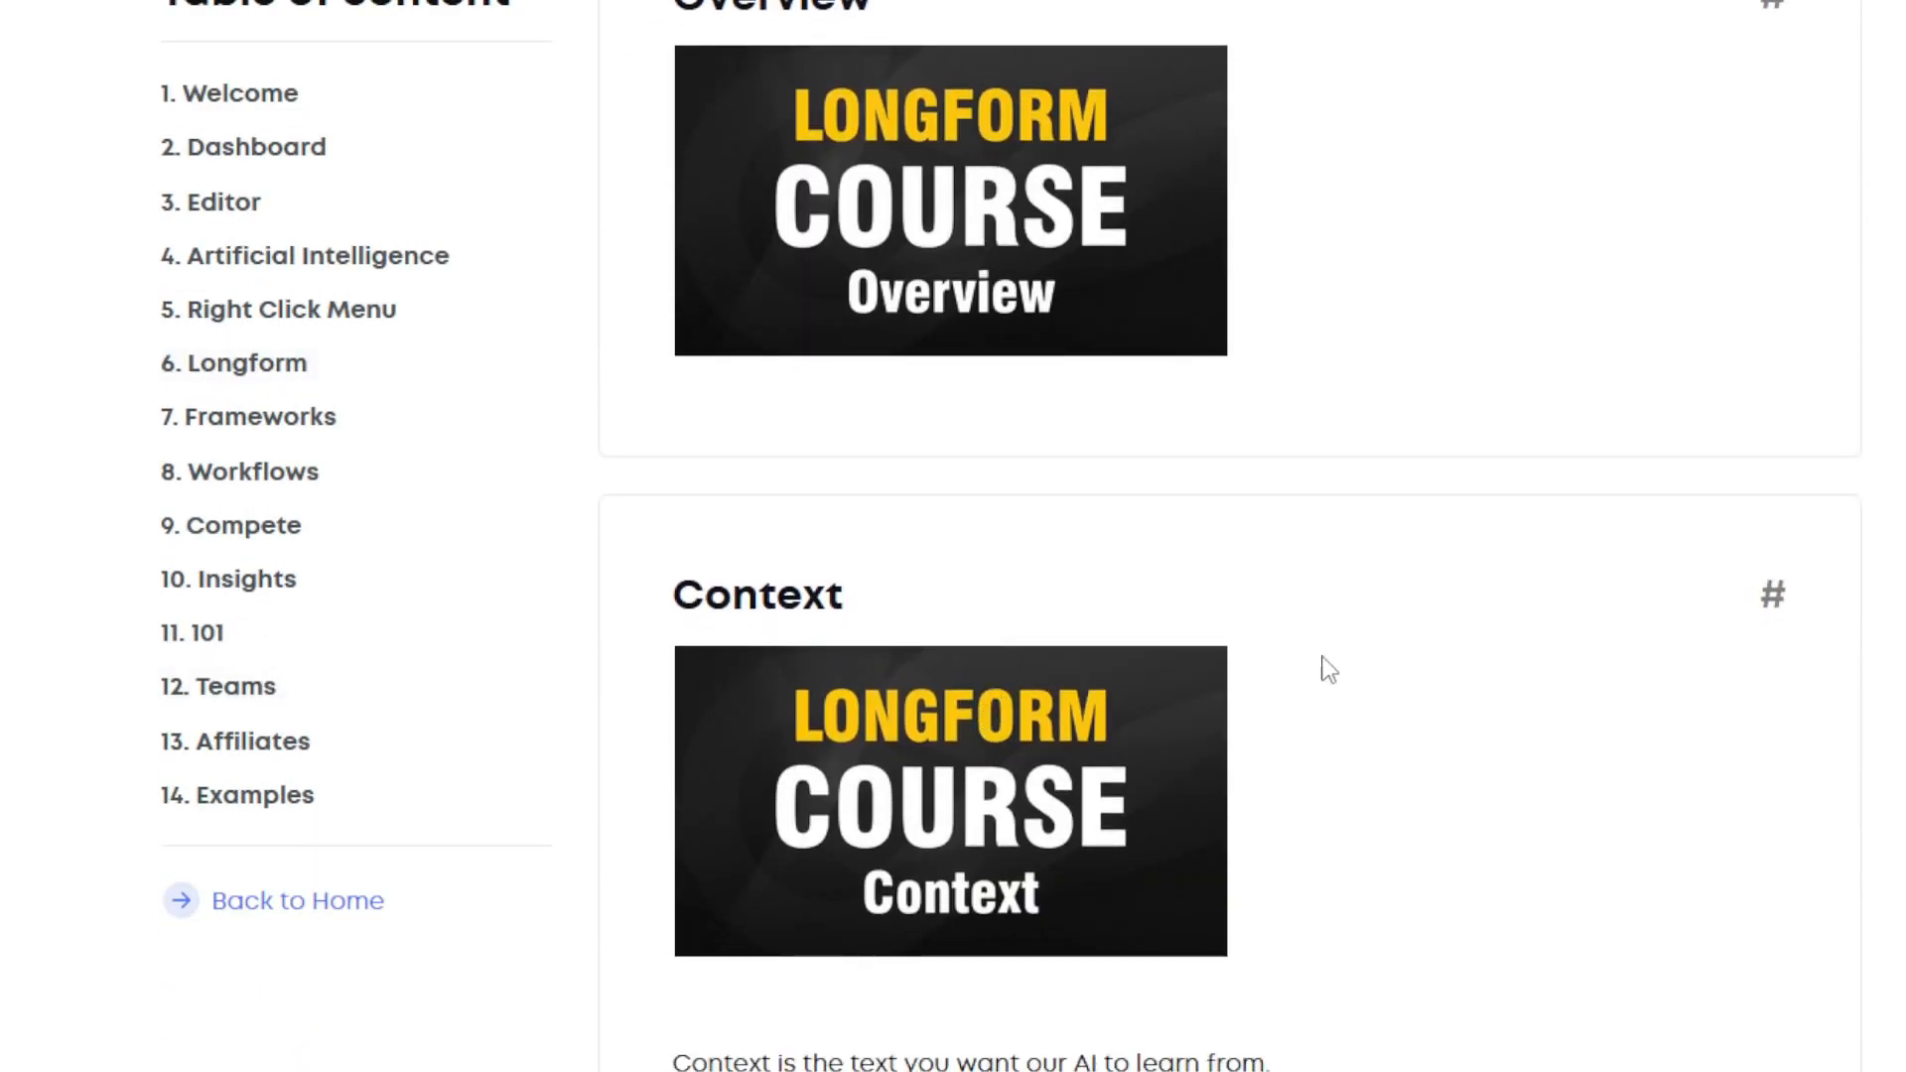
pyautogui.scroll(-5, 1327, 668)
pyautogui.scroll(-7, 1290, 675)
pyautogui.scroll(-5, 987, 536)
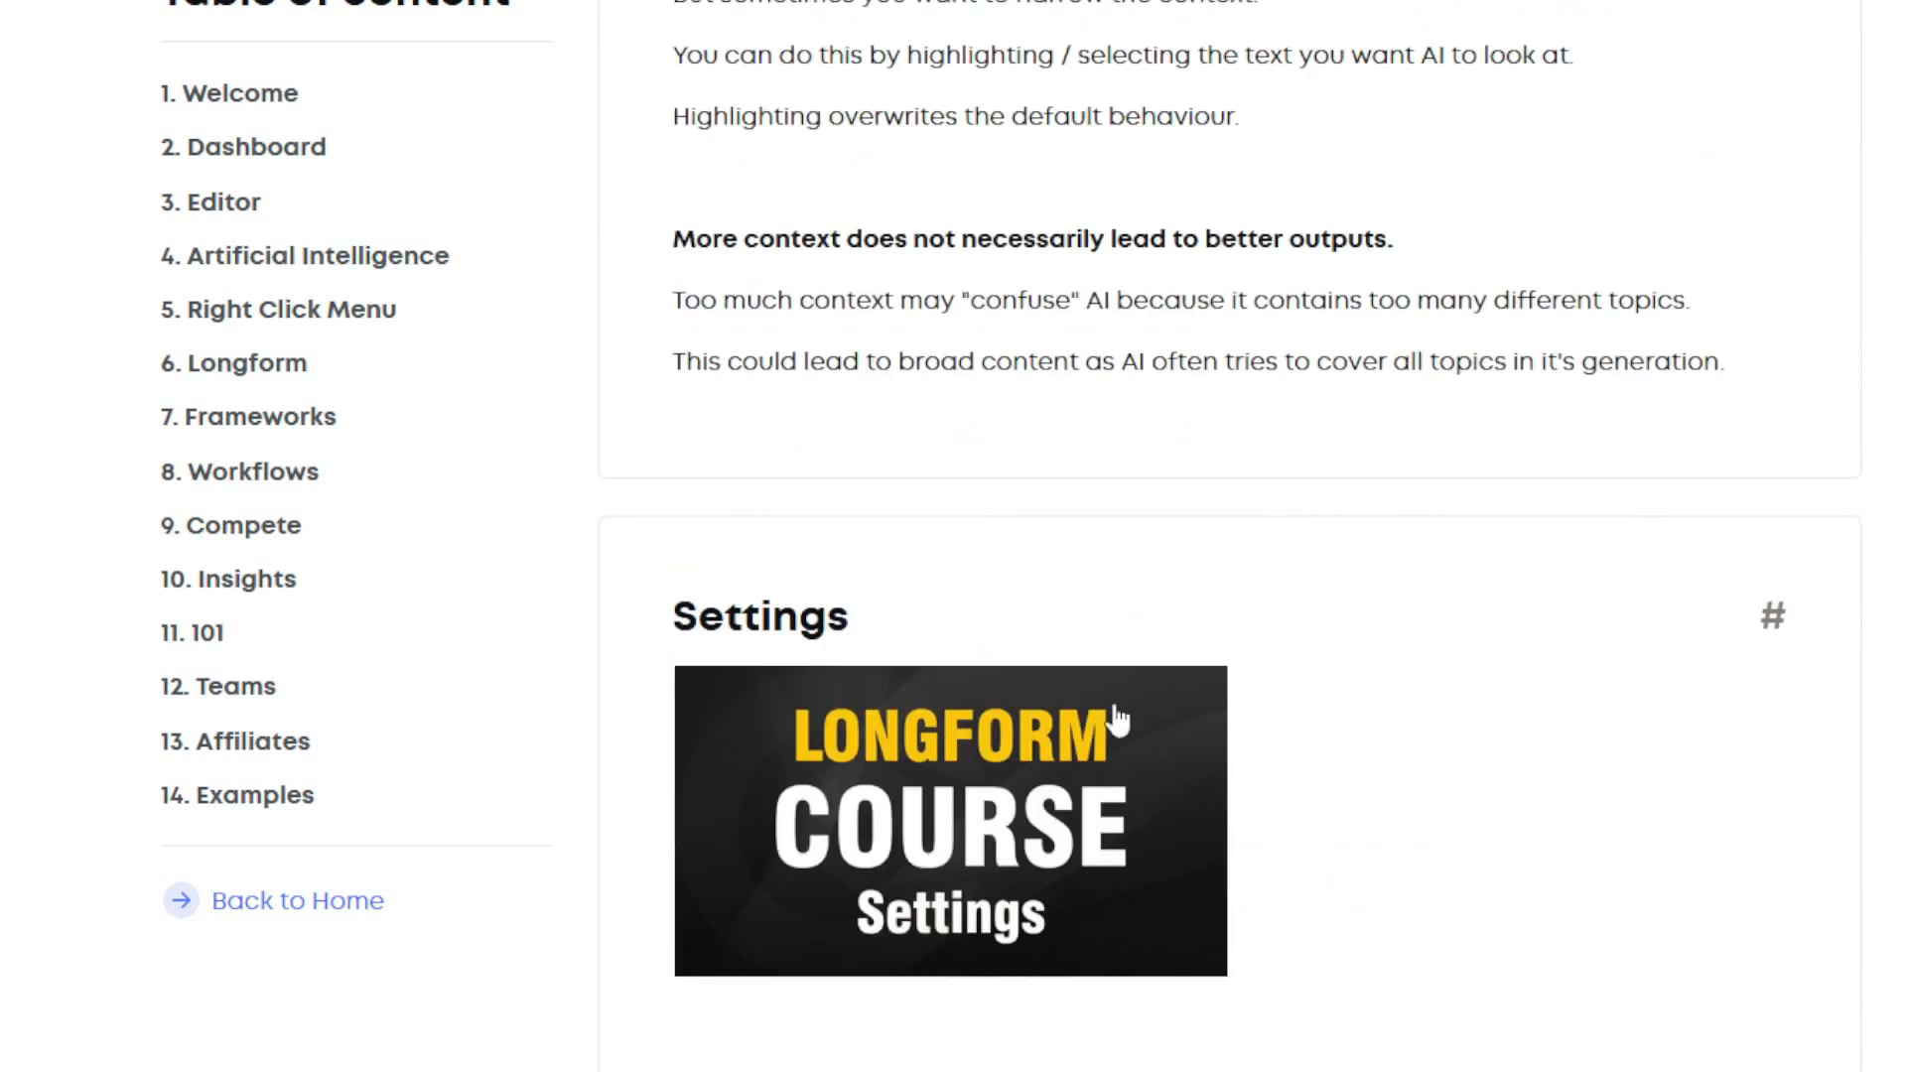
pyautogui.scroll(7, 1160, 736)
pyautogui.scroll(20, 1160, 736)
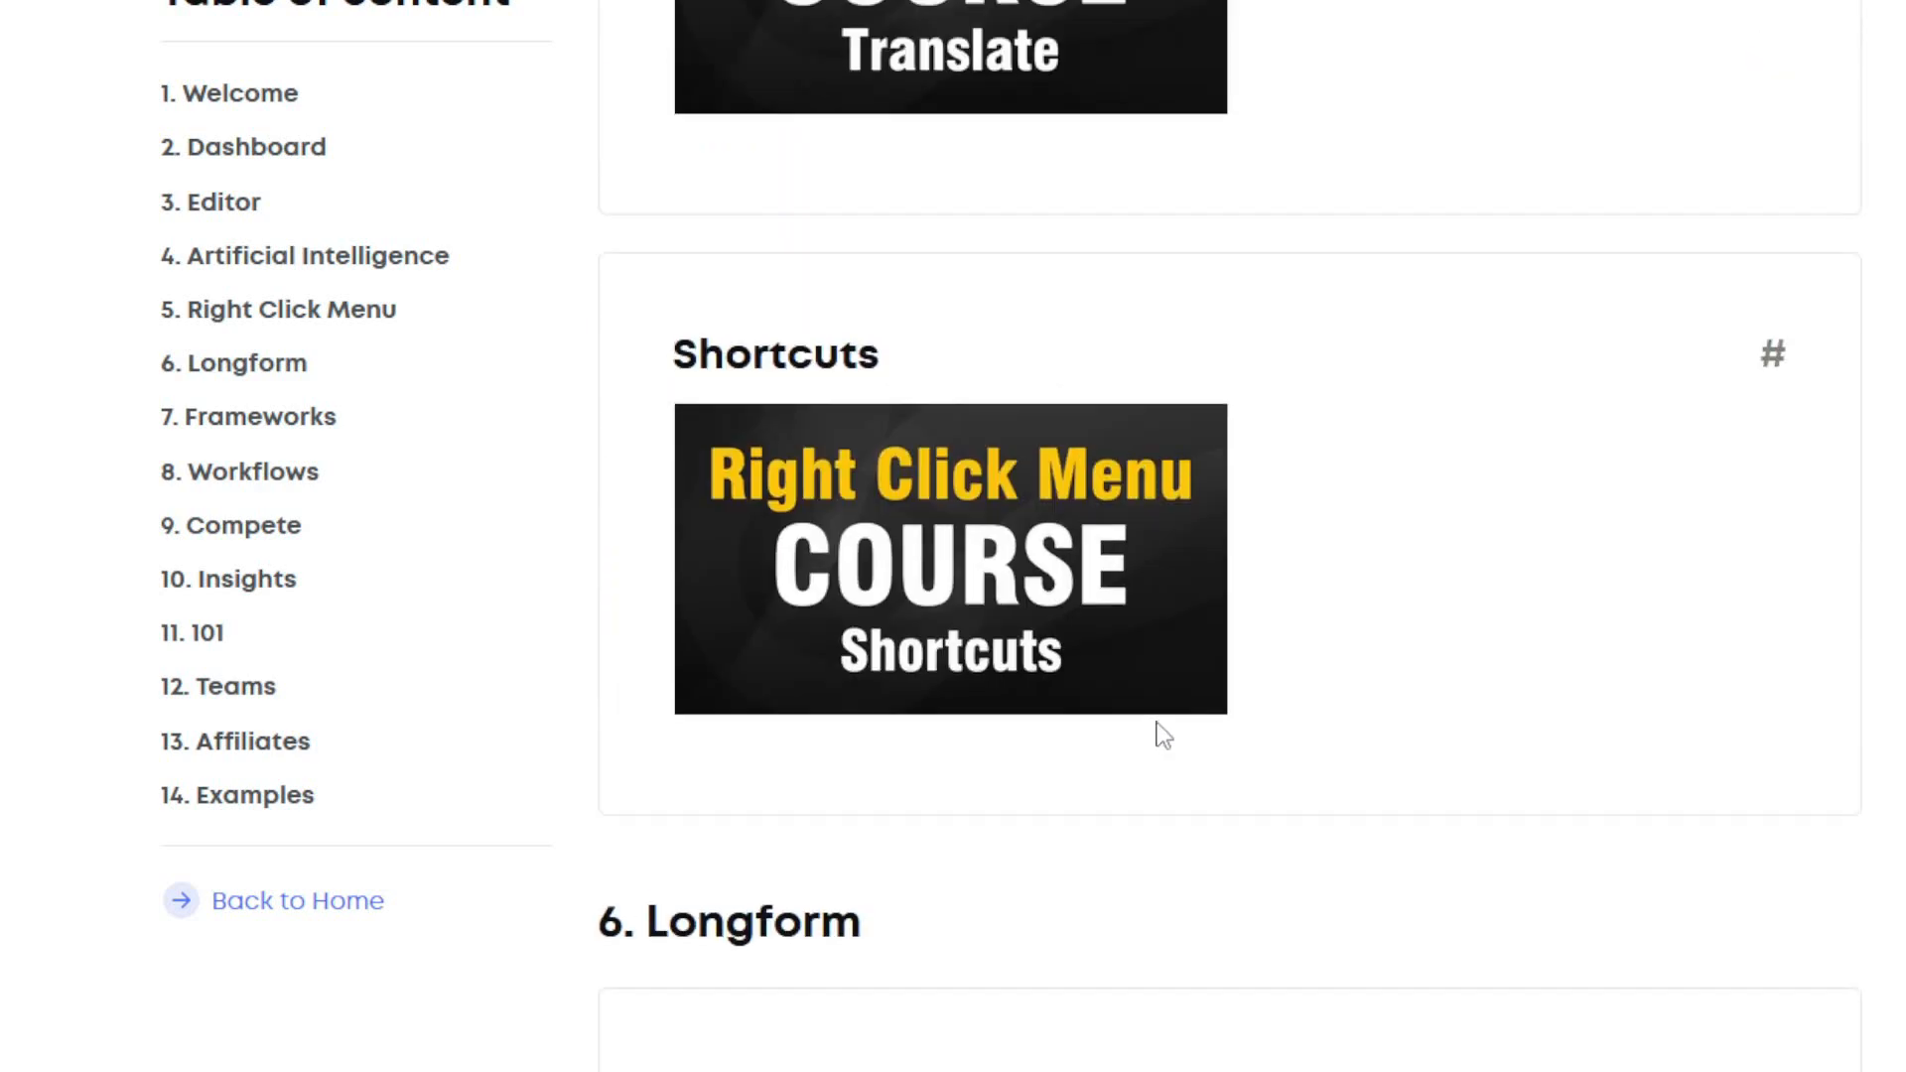
pyautogui.scroll(2, 1160, 737)
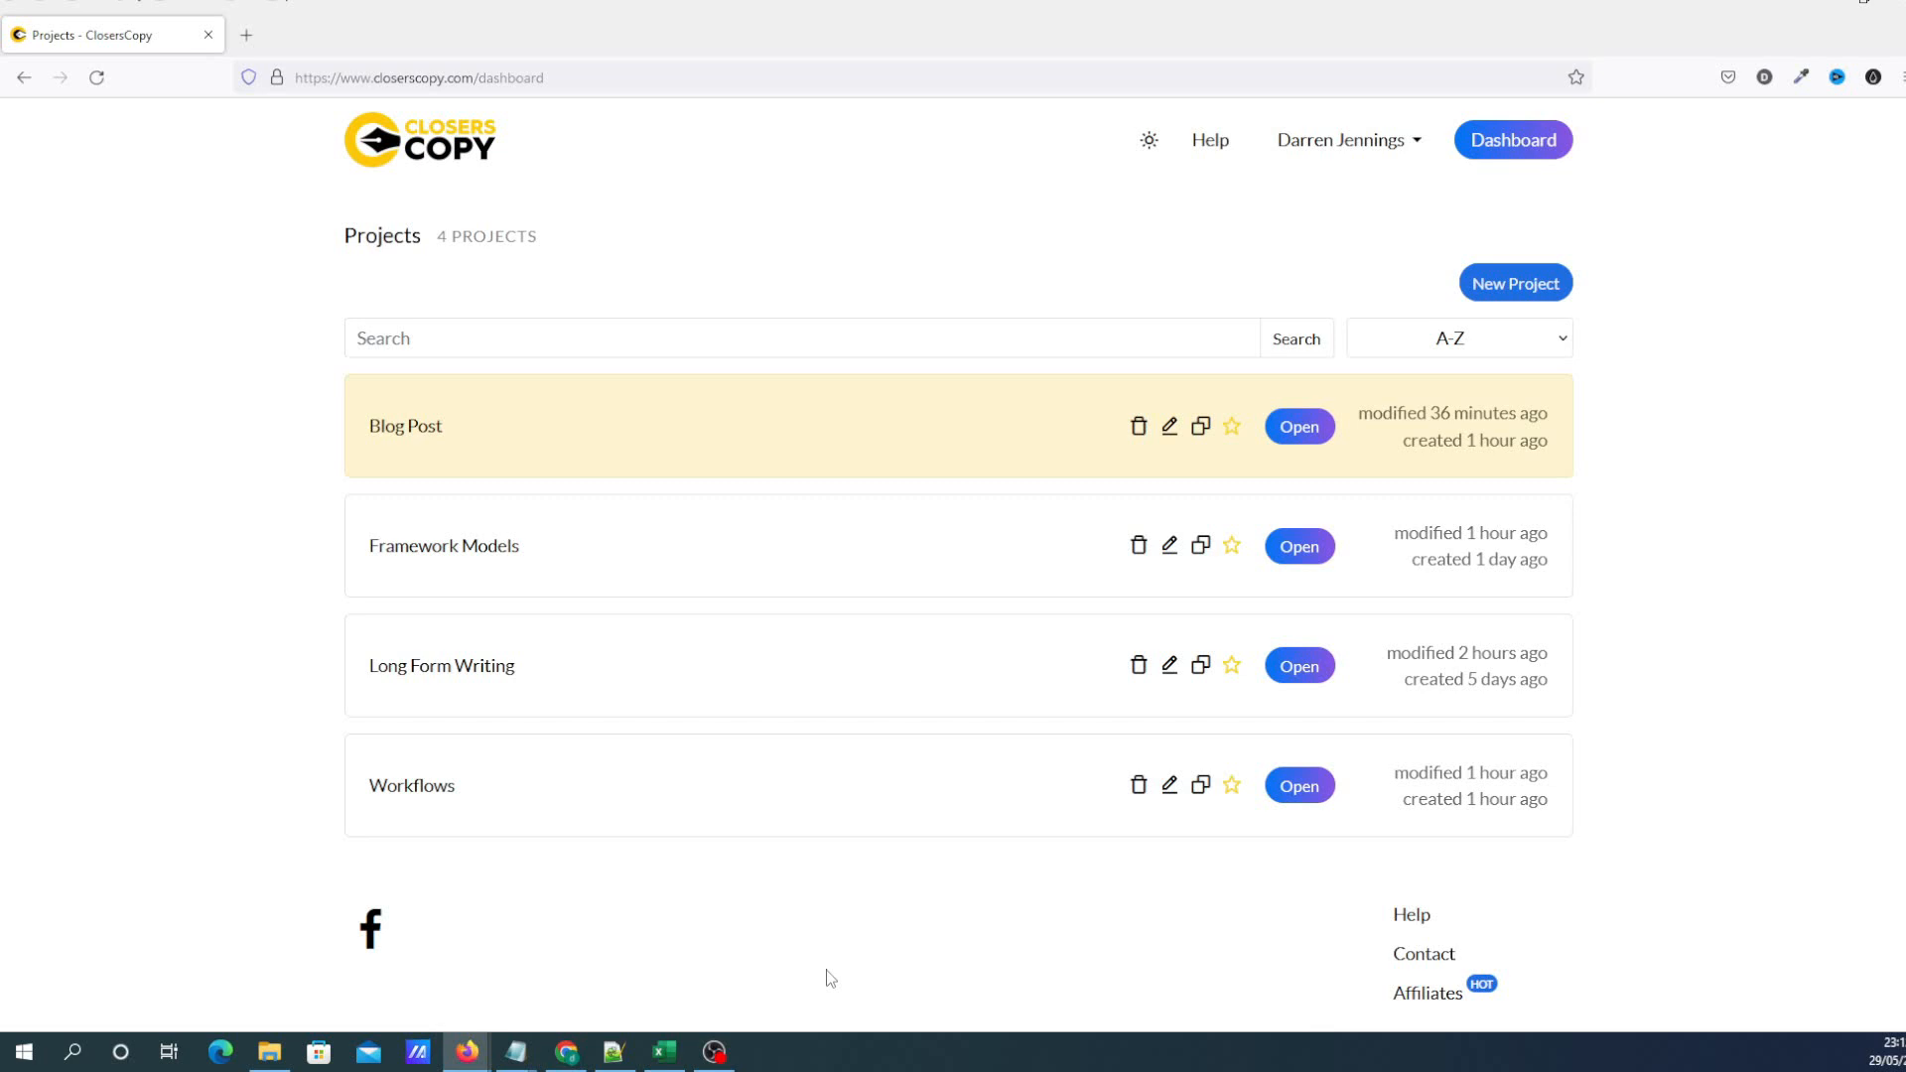
# Create a new project named "Dashboard" without a description
pyautogui.click(1526, 289)
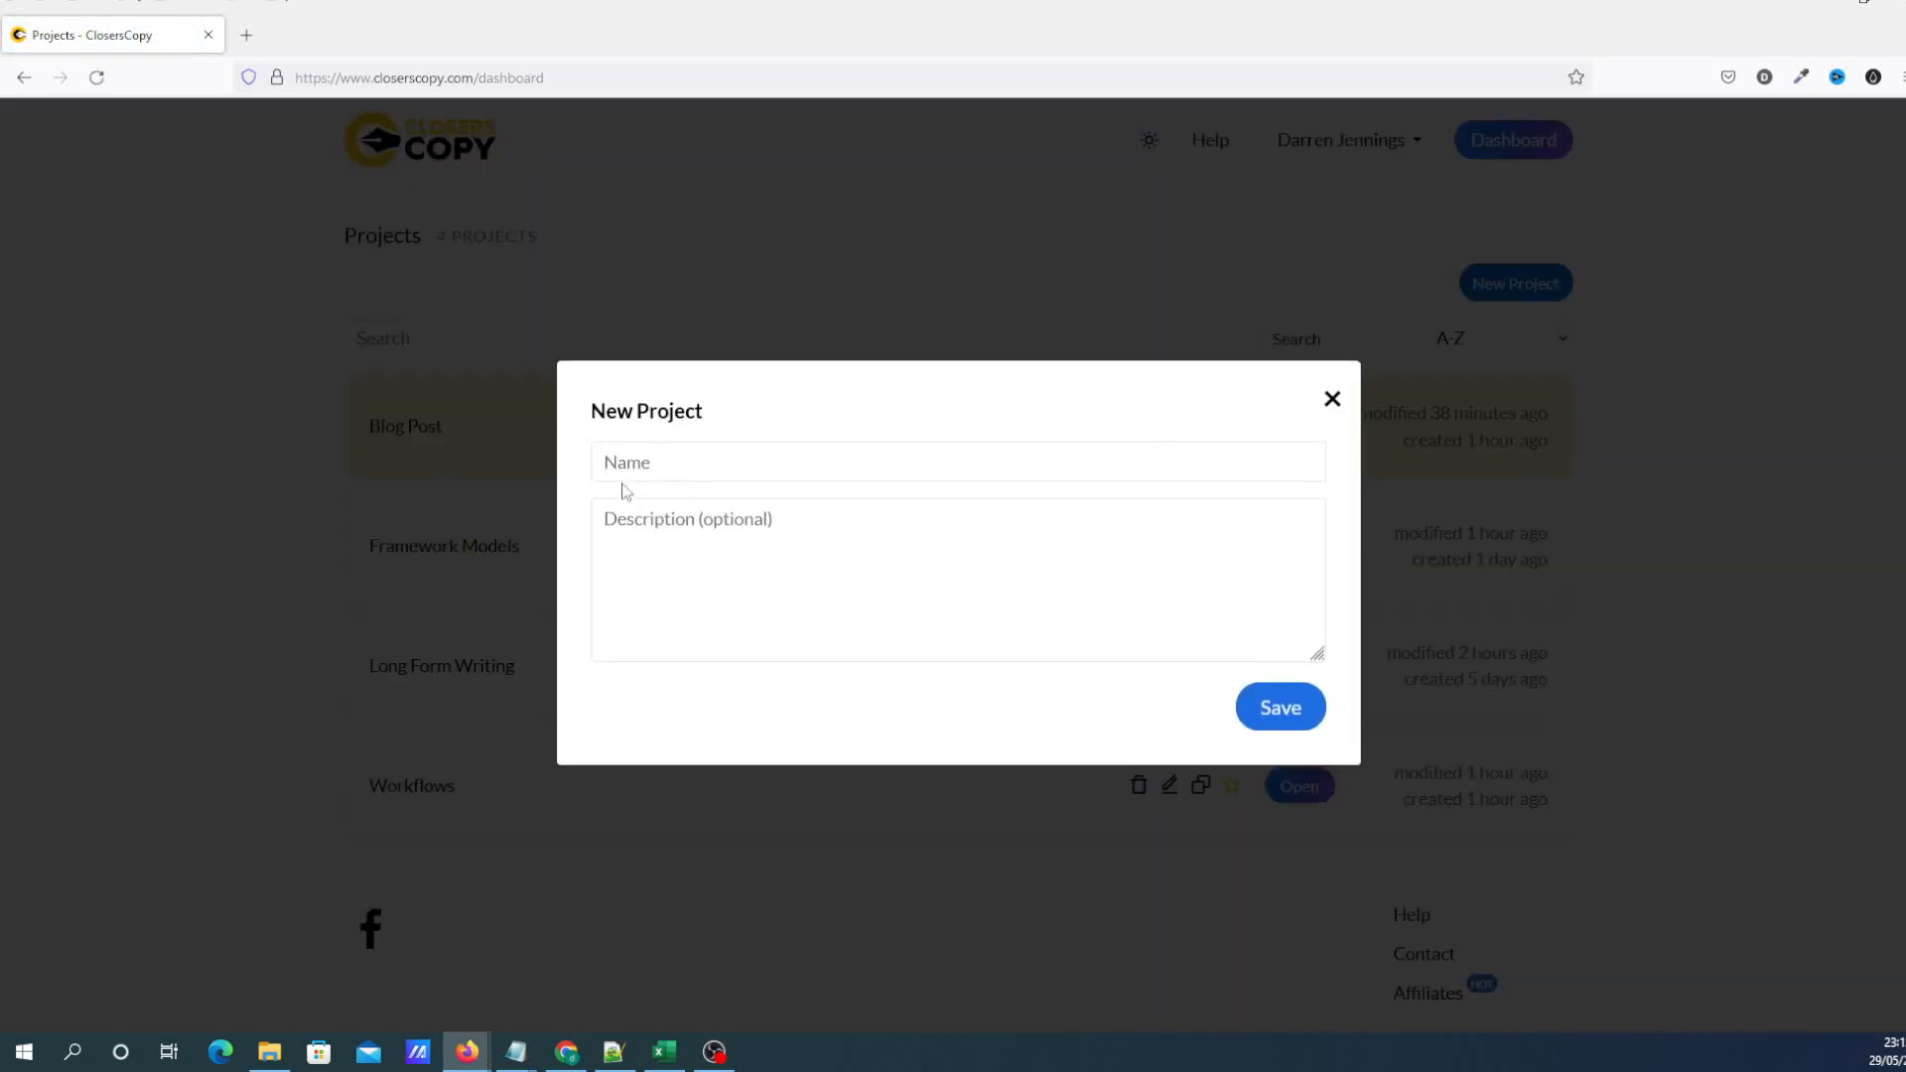
pyautogui.click(693, 473)
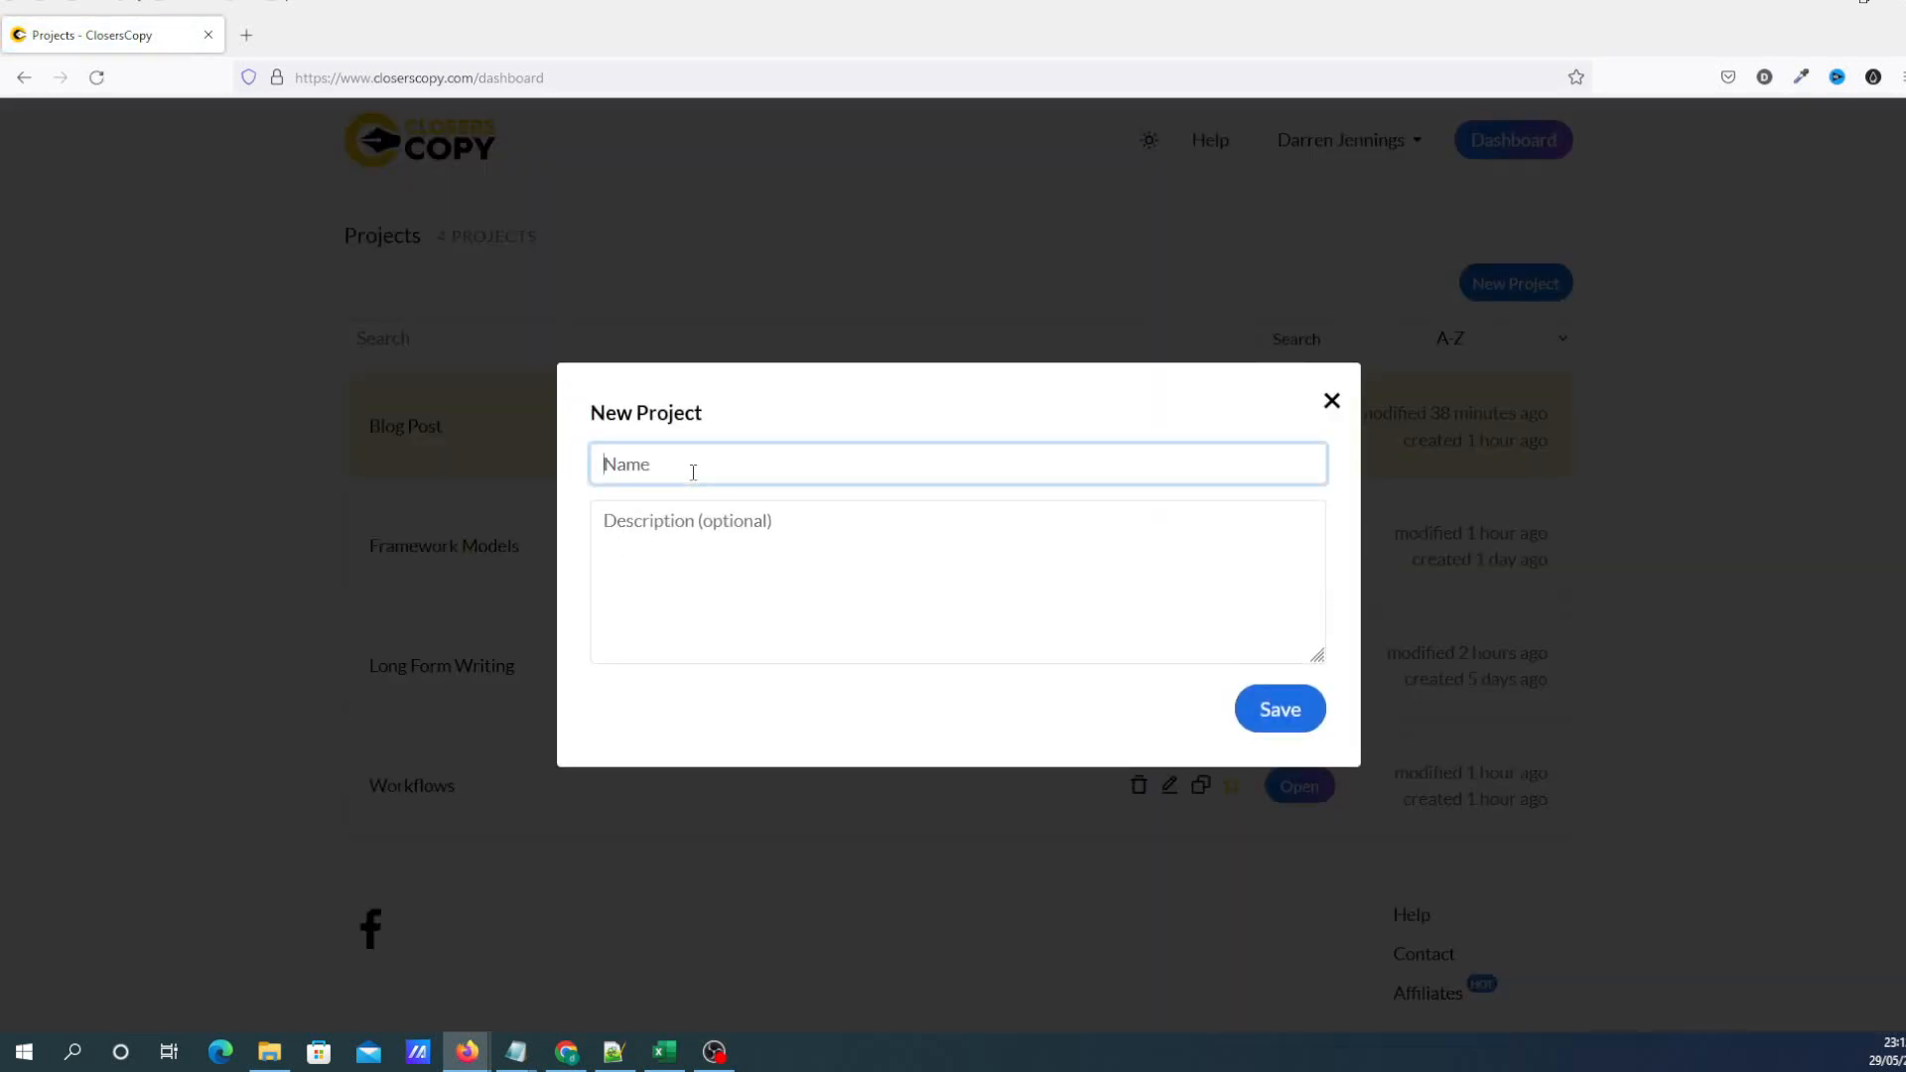
pyautogui.write('Daashboard')
pyautogui.click(636, 464)
pyautogui.press('BackSpace')
pyautogui.press('Return')
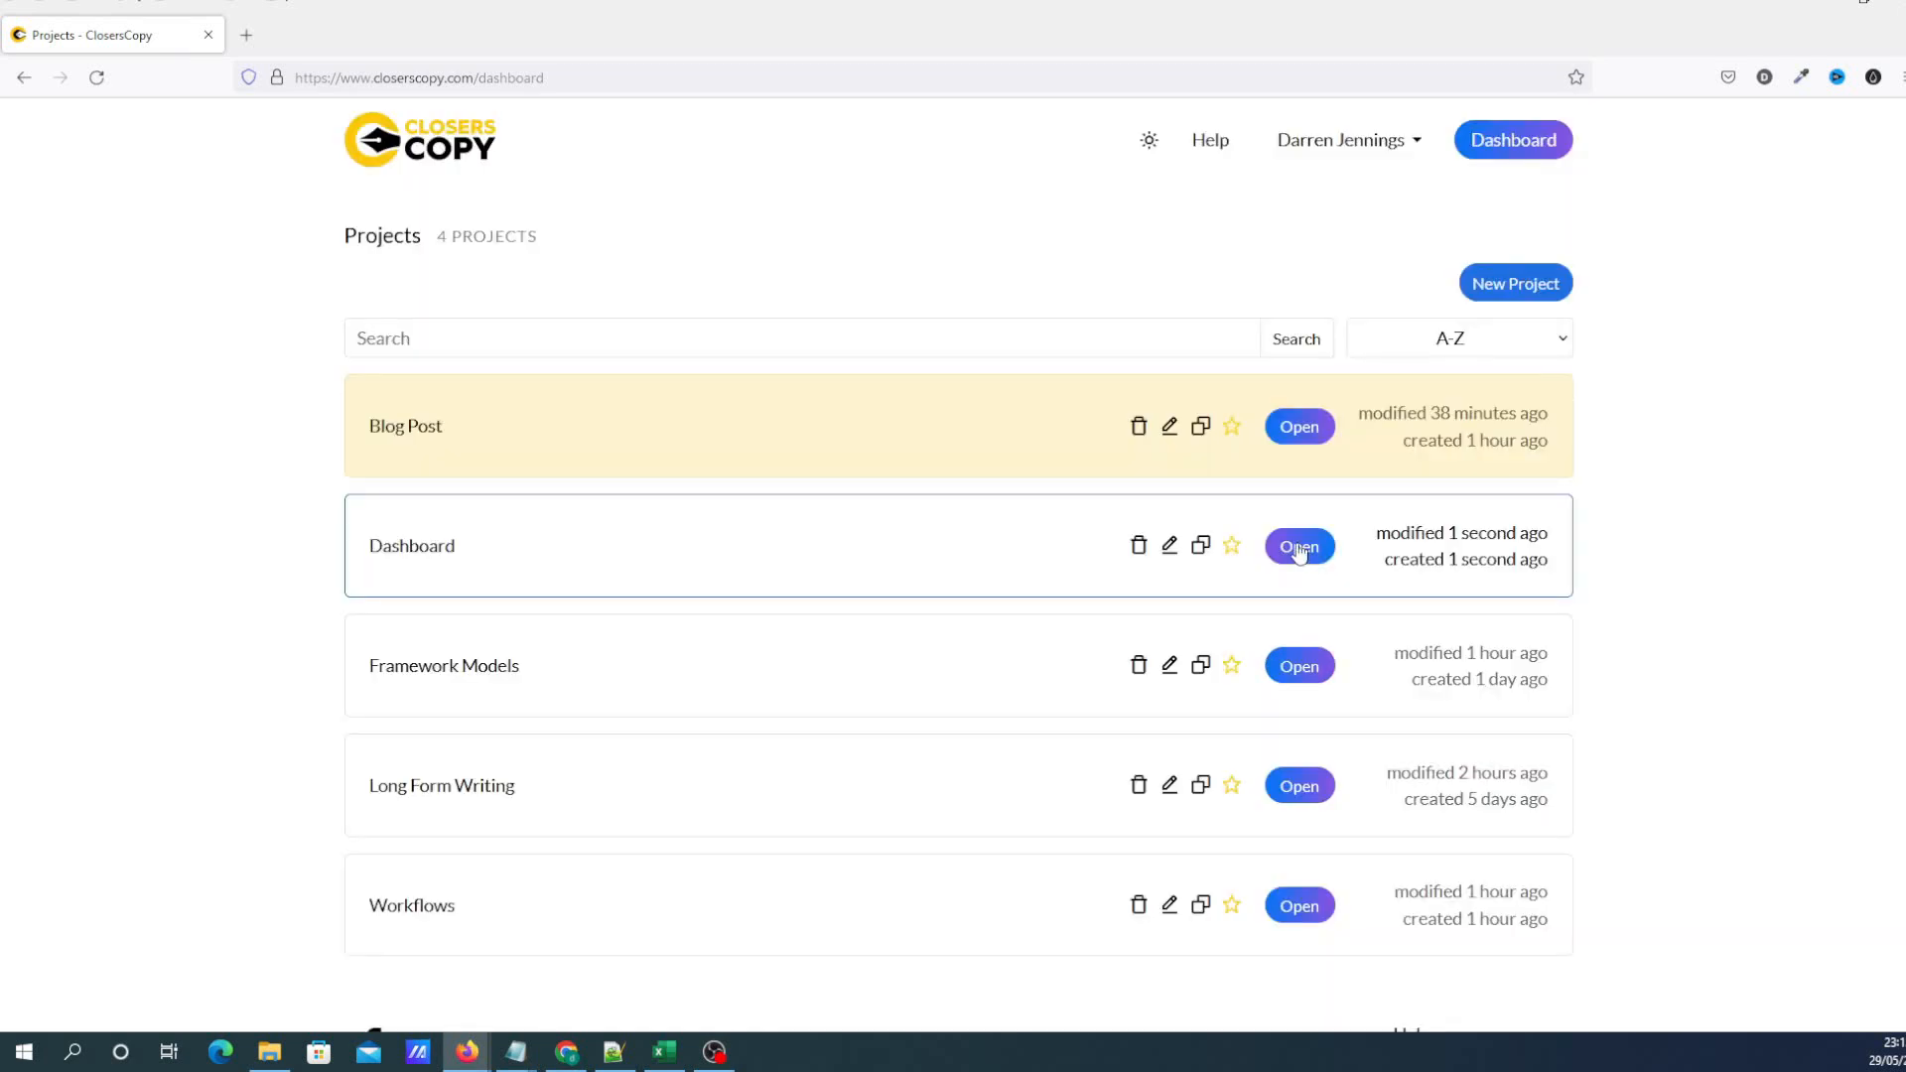
# Open the Dashboard project and create a new document named "Dashboard" in it
pyautogui.click(1297, 543)
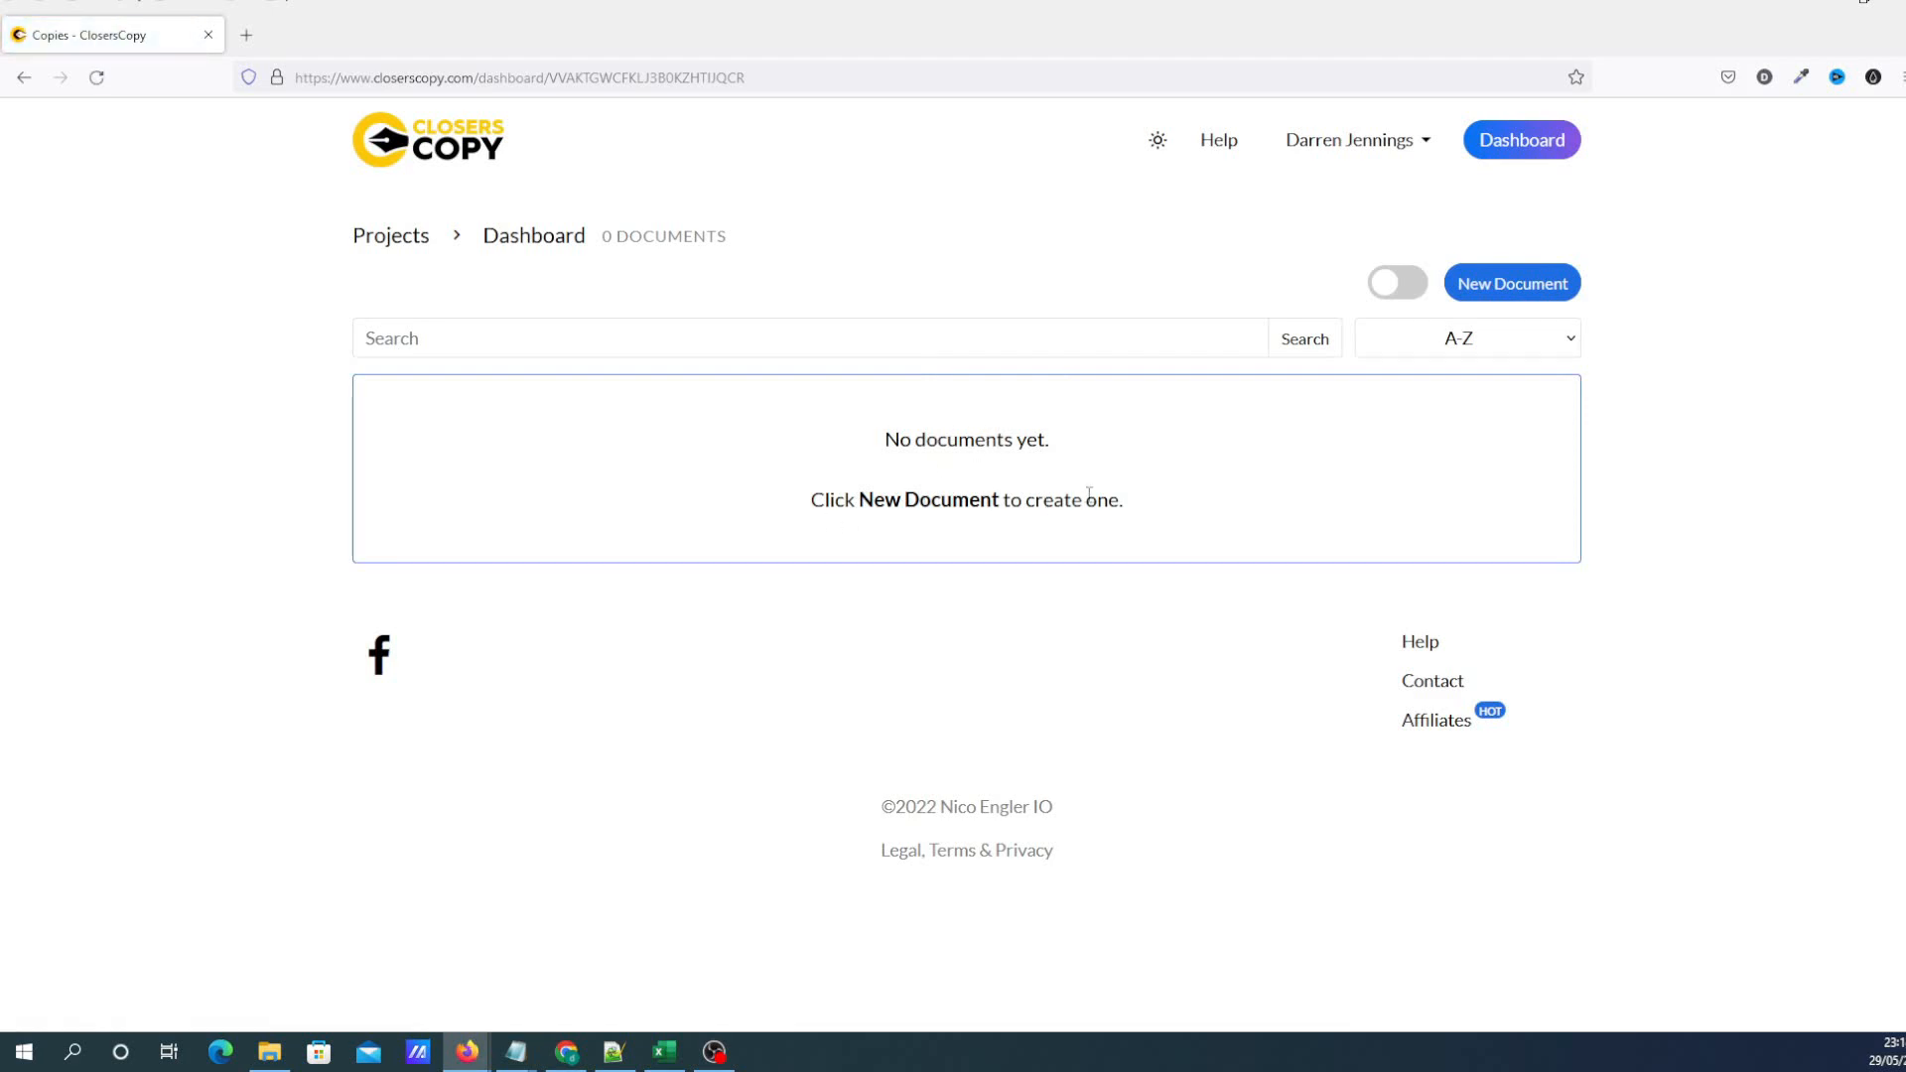
pyautogui.click(1518, 285)
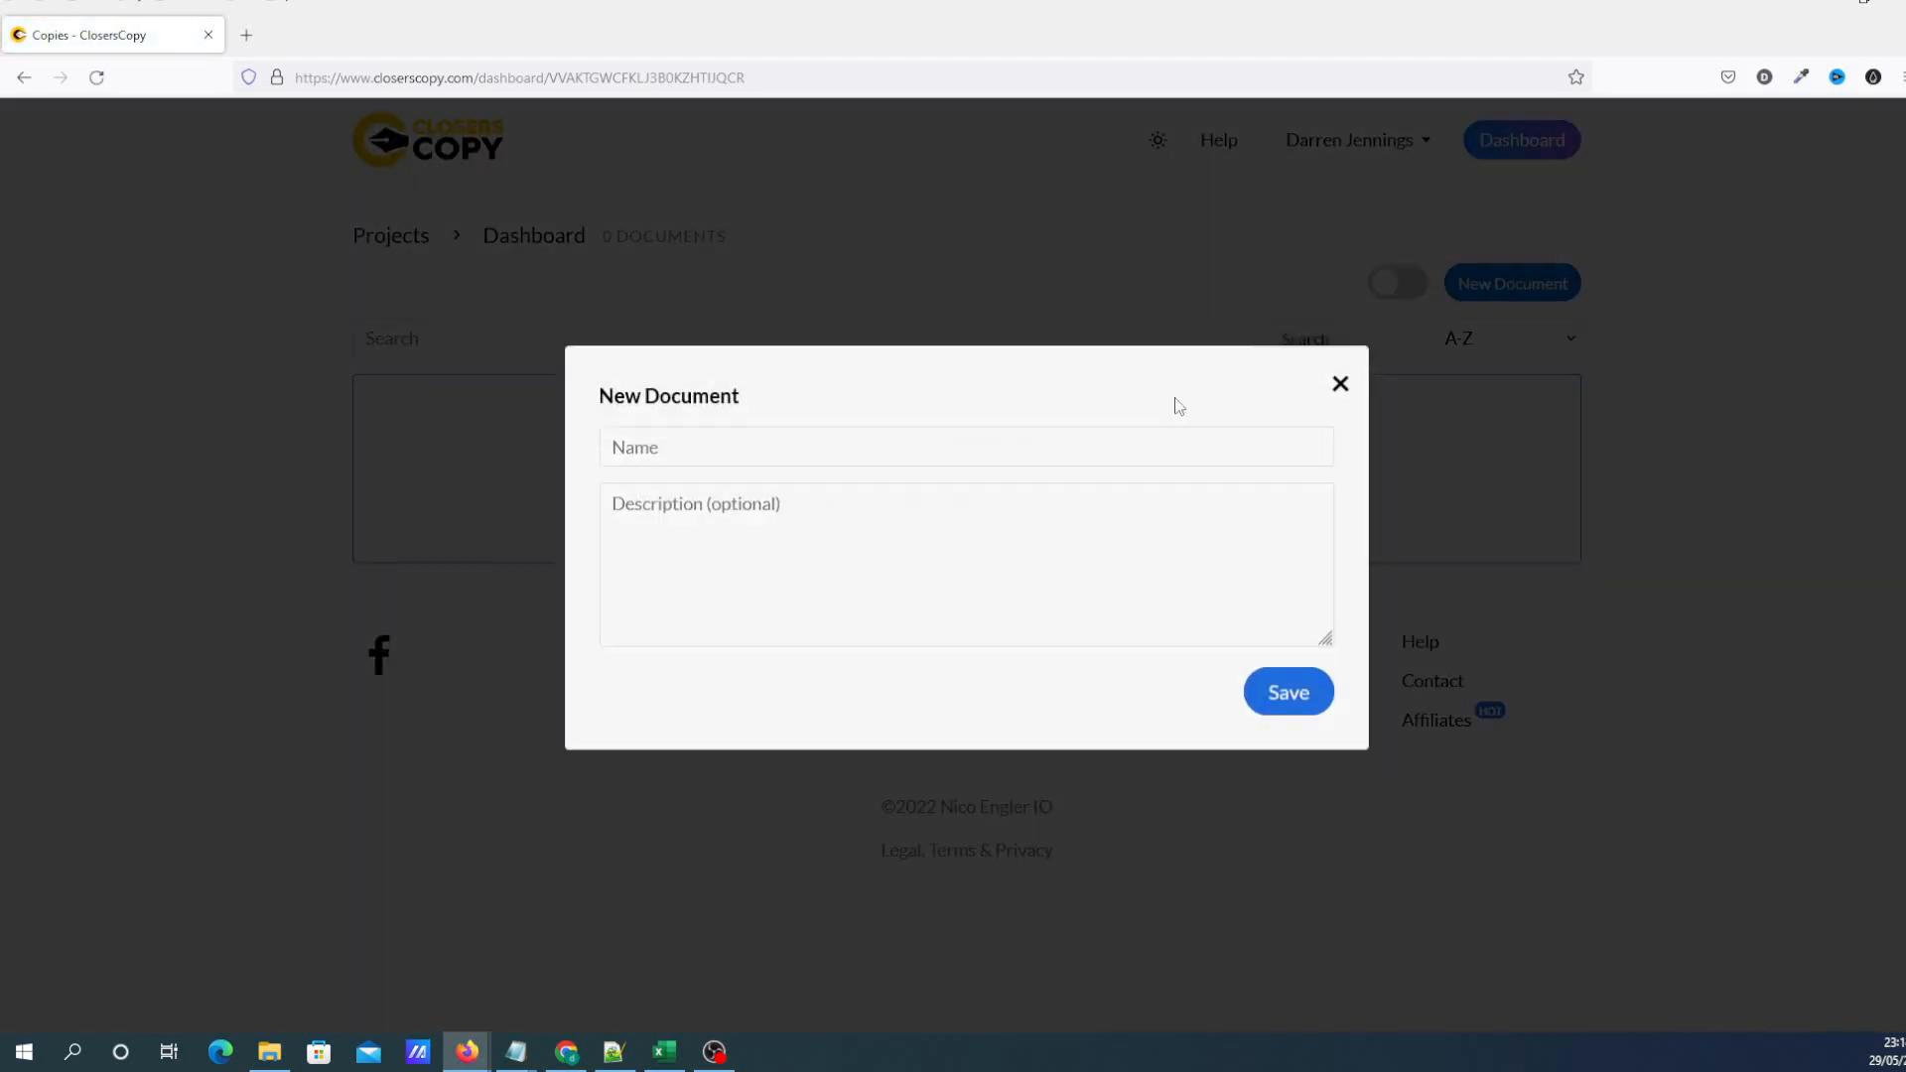
pyautogui.click(675, 466)
pyautogui.write('Das')
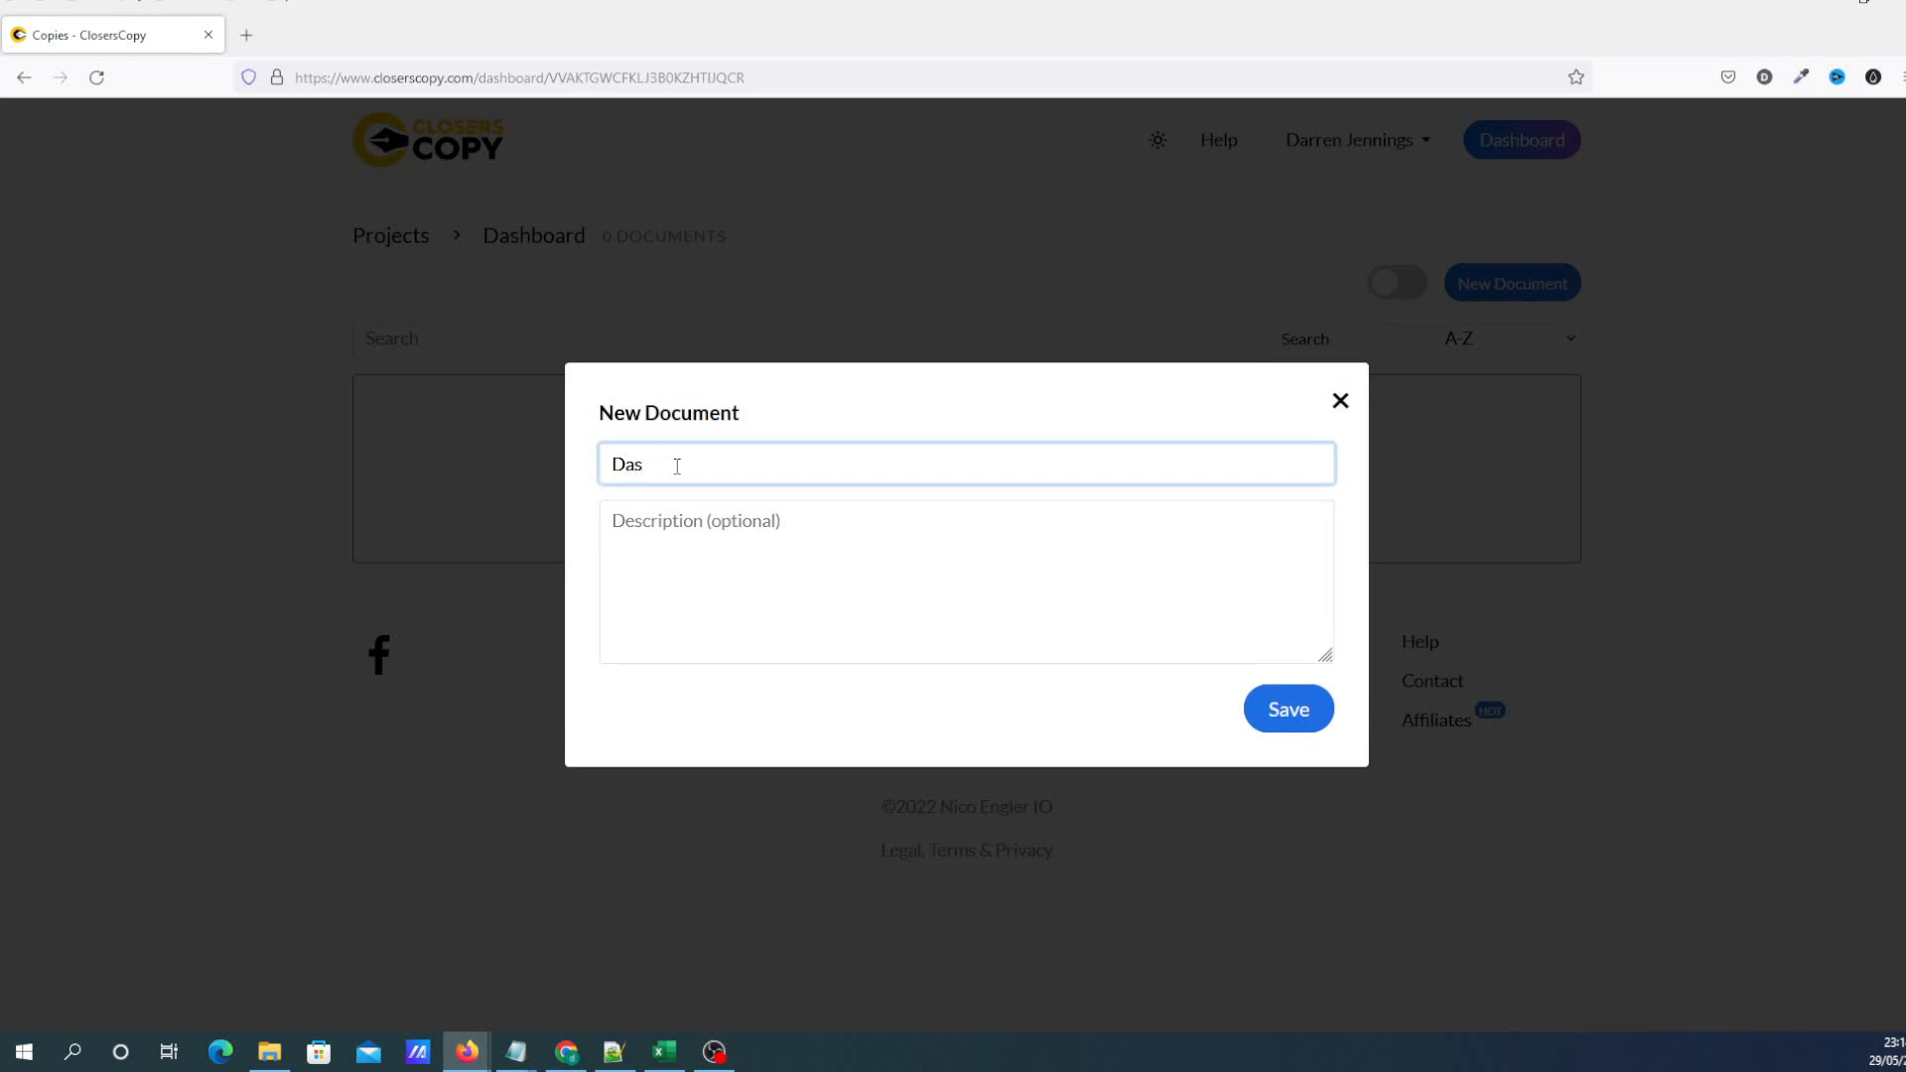
pyautogui.write('hboard')
pyautogui.click(1302, 711)
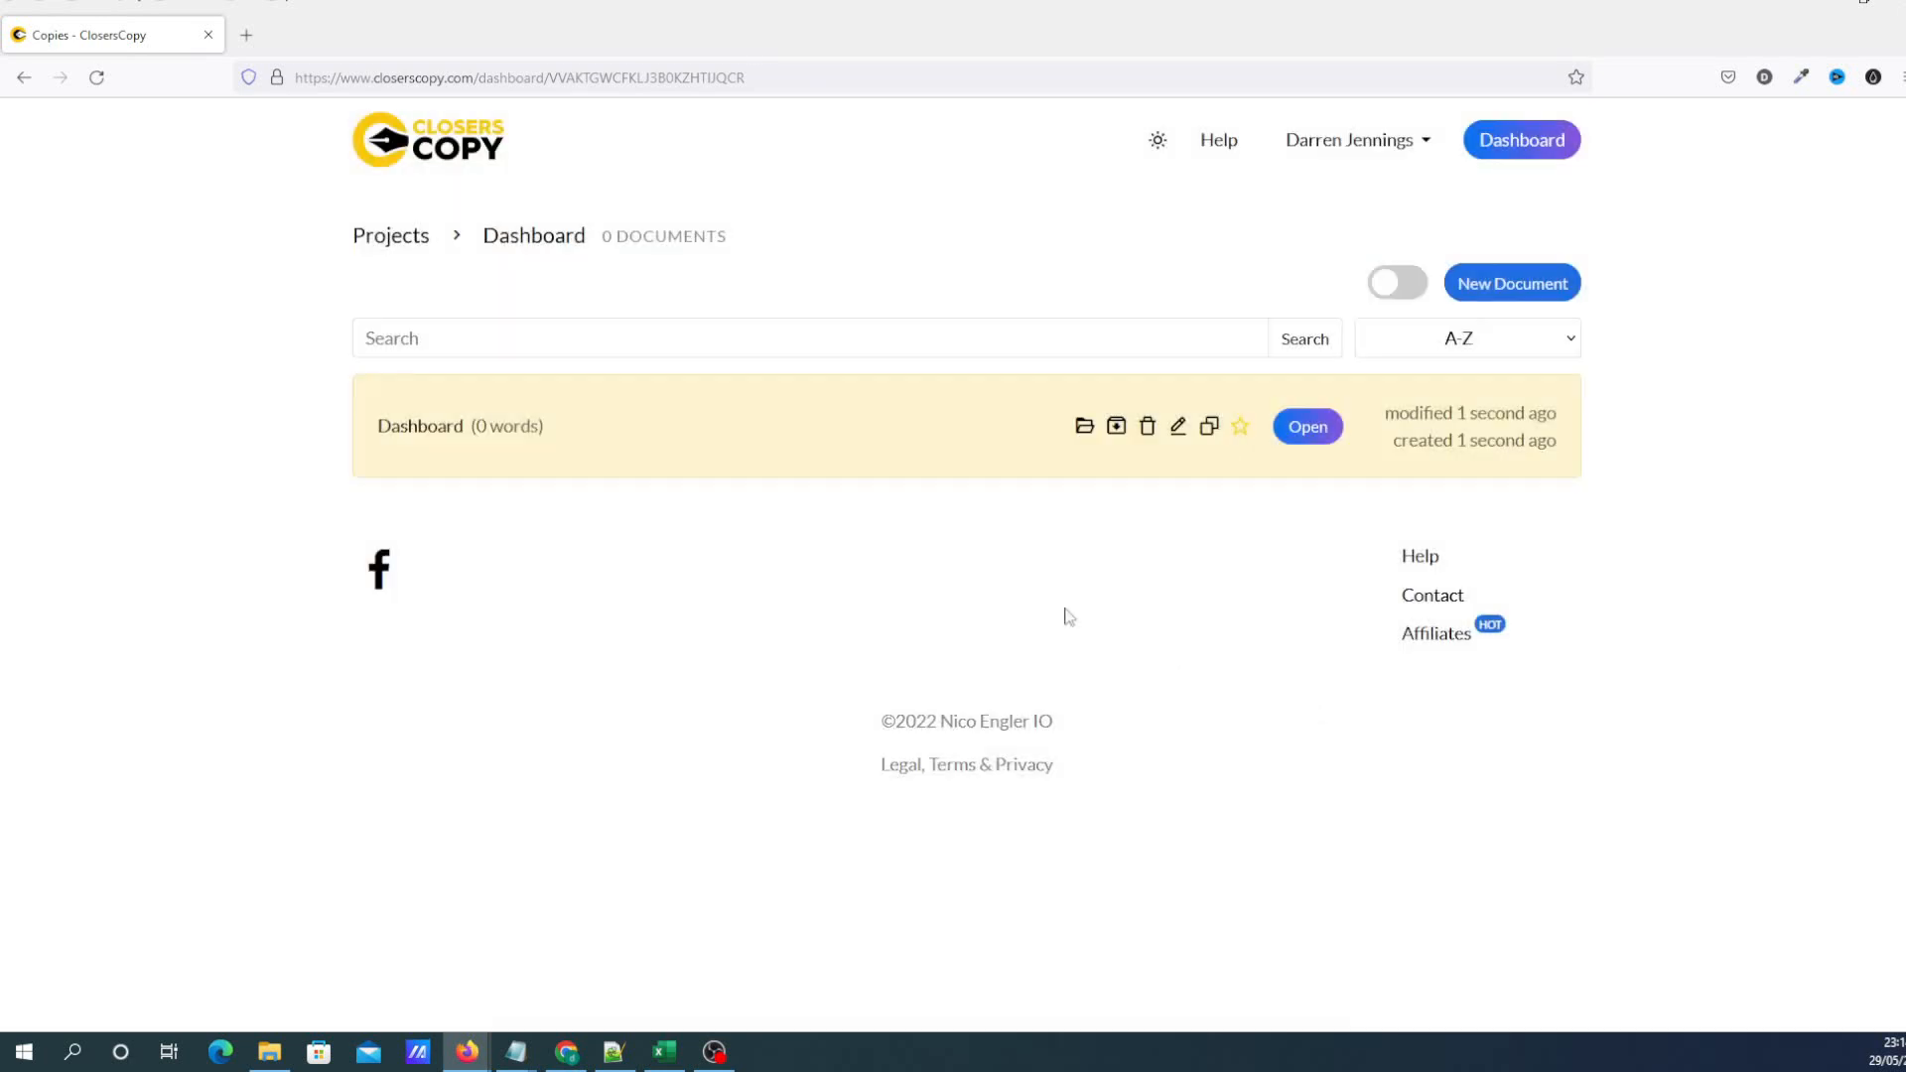
# Open the Dashboard document and preview the editor's dark theme before returning to the light one
pyautogui.click(1313, 435)
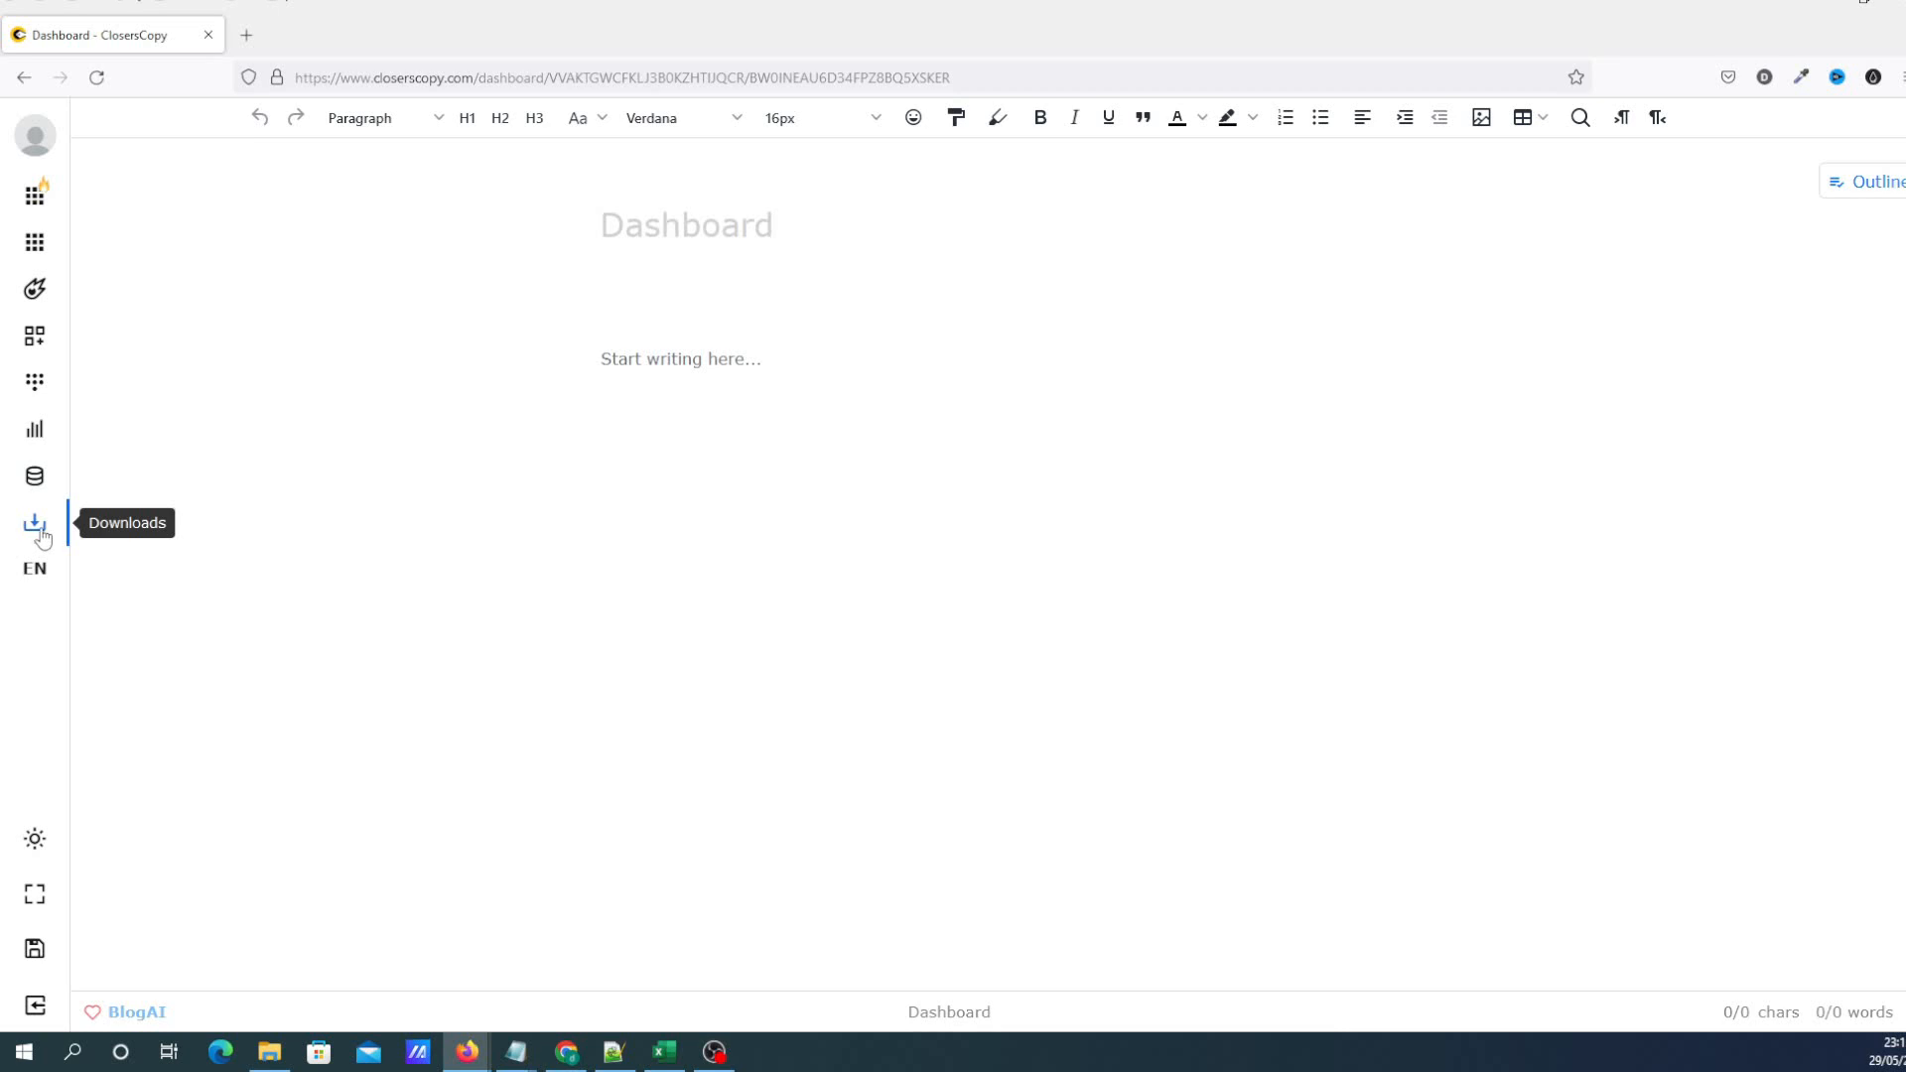
pyautogui.click(35, 842)
pyautogui.click(36, 842)
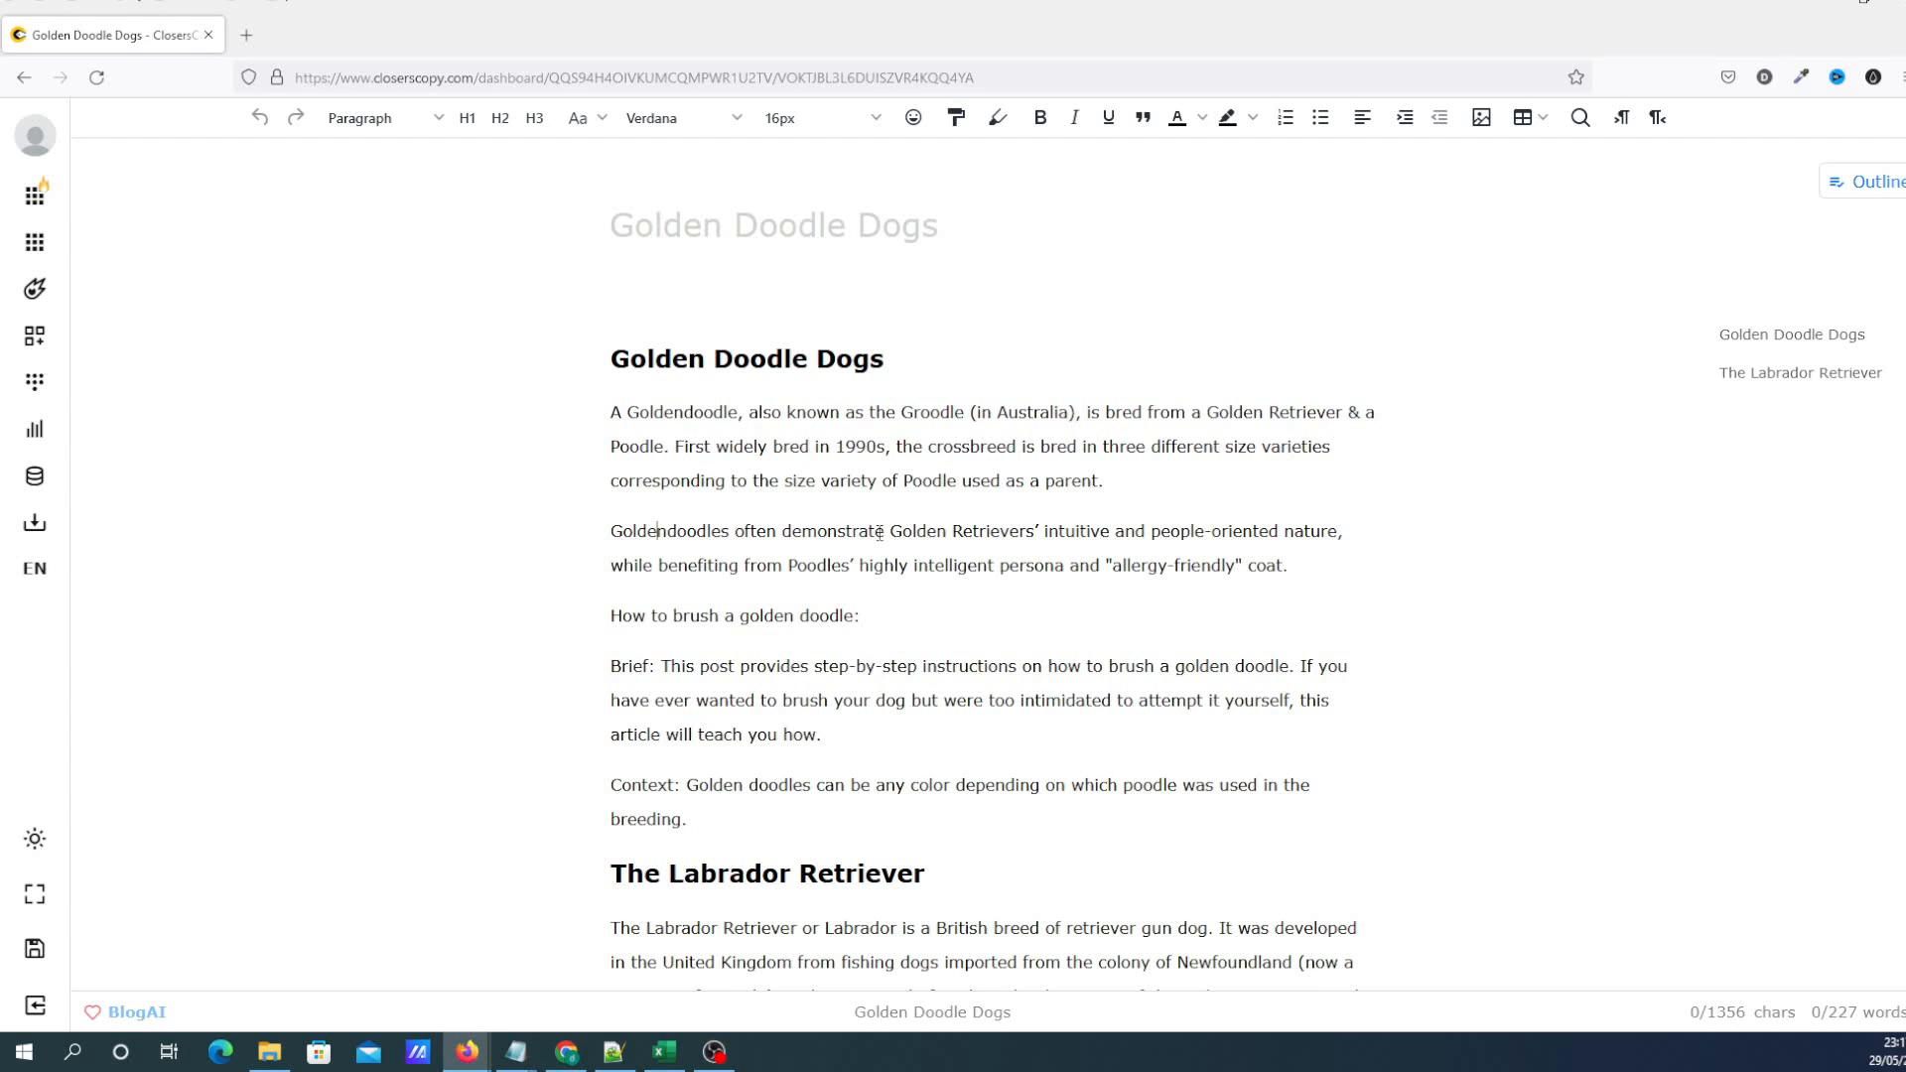
# Open the Longform tools beside the Golden Doodle Dogs document and clear the existing brief text
pyautogui.click(35, 291)
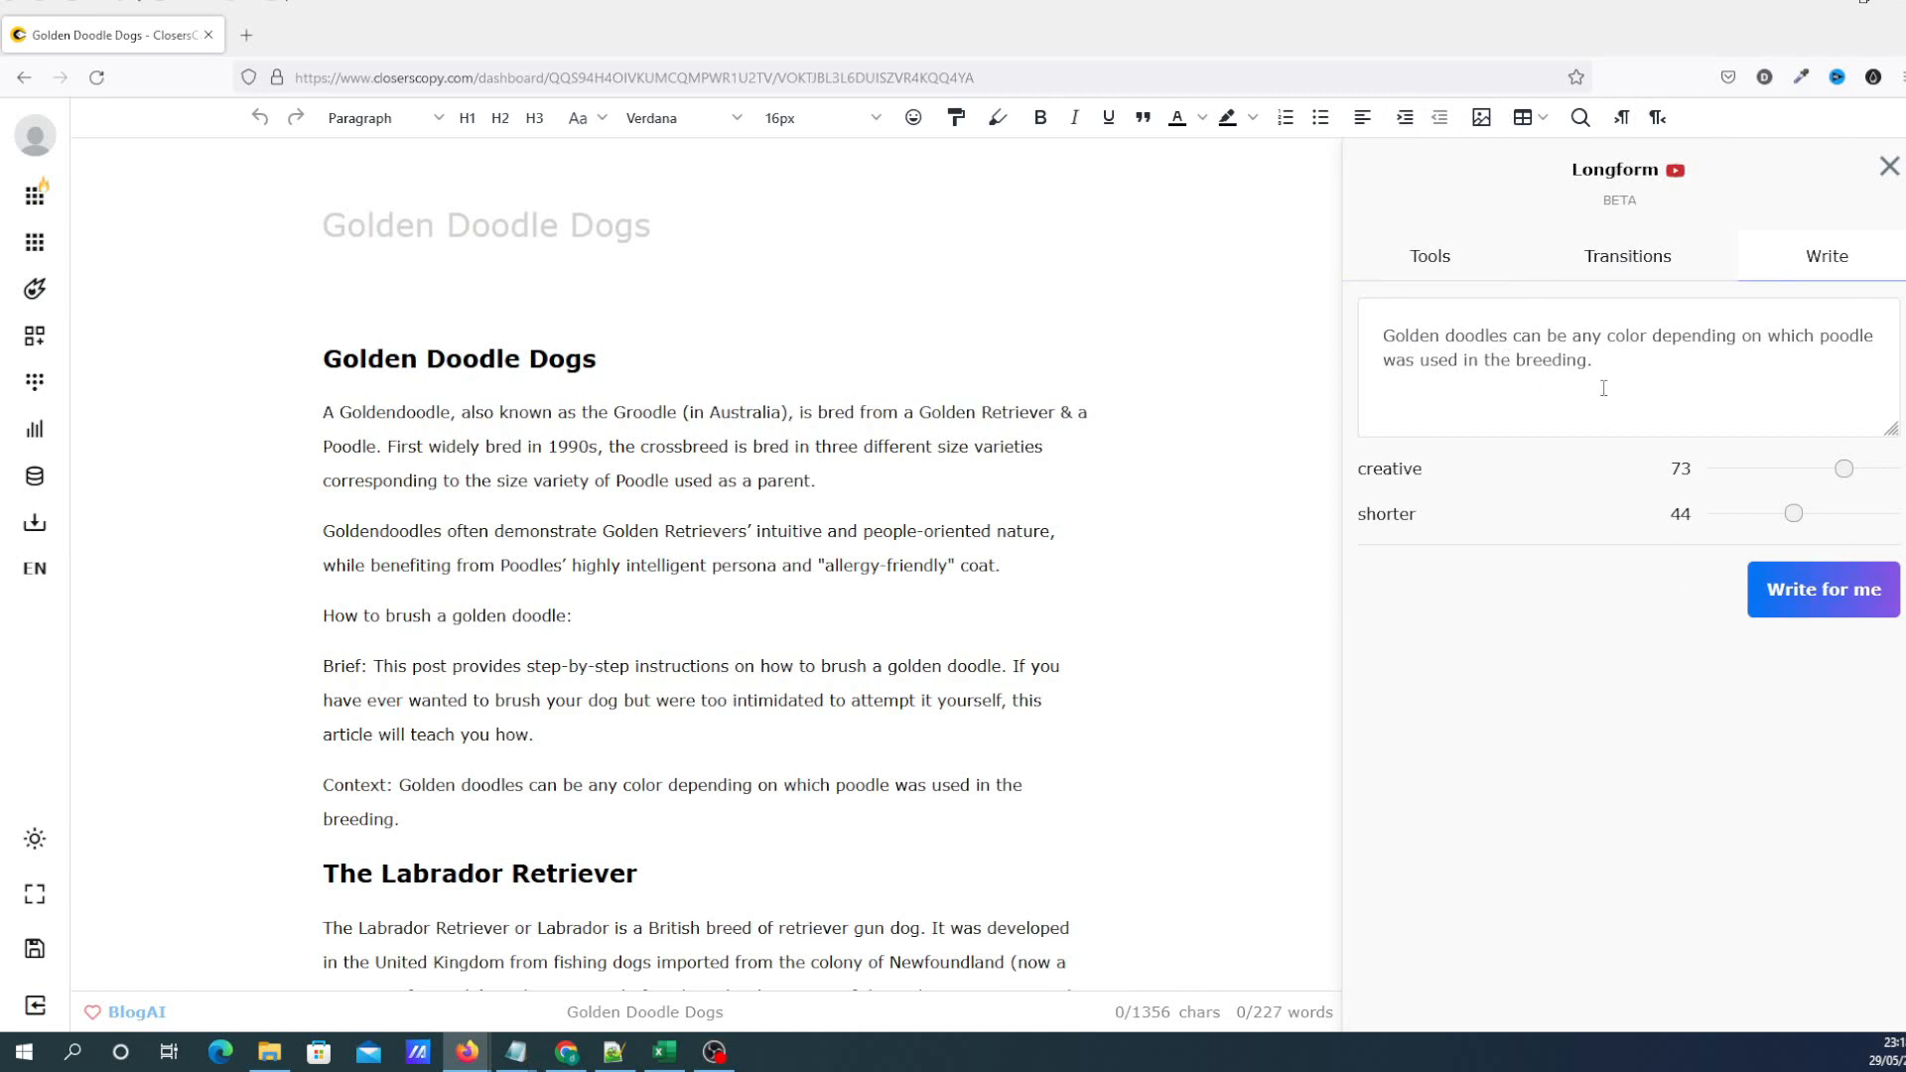
pyautogui.click(1430, 260)
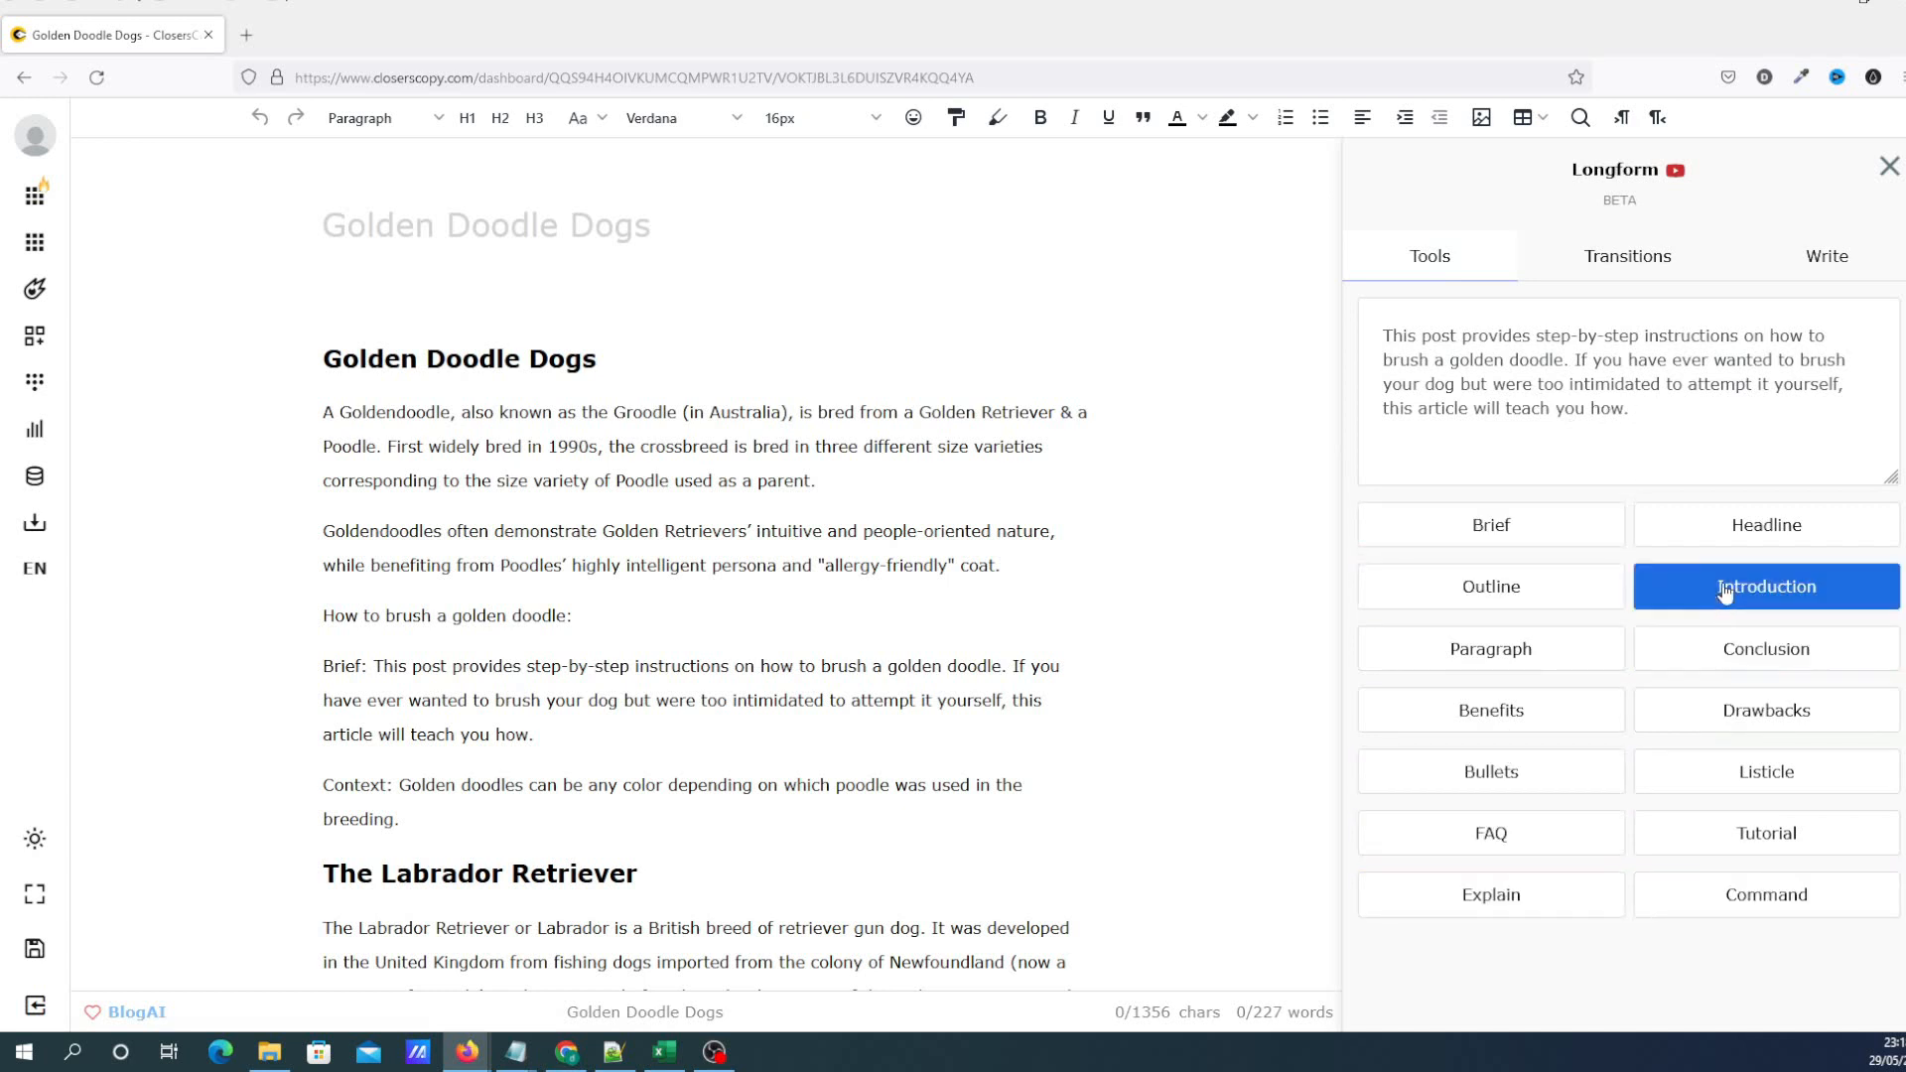
pyautogui.tripleClick(1648, 422)
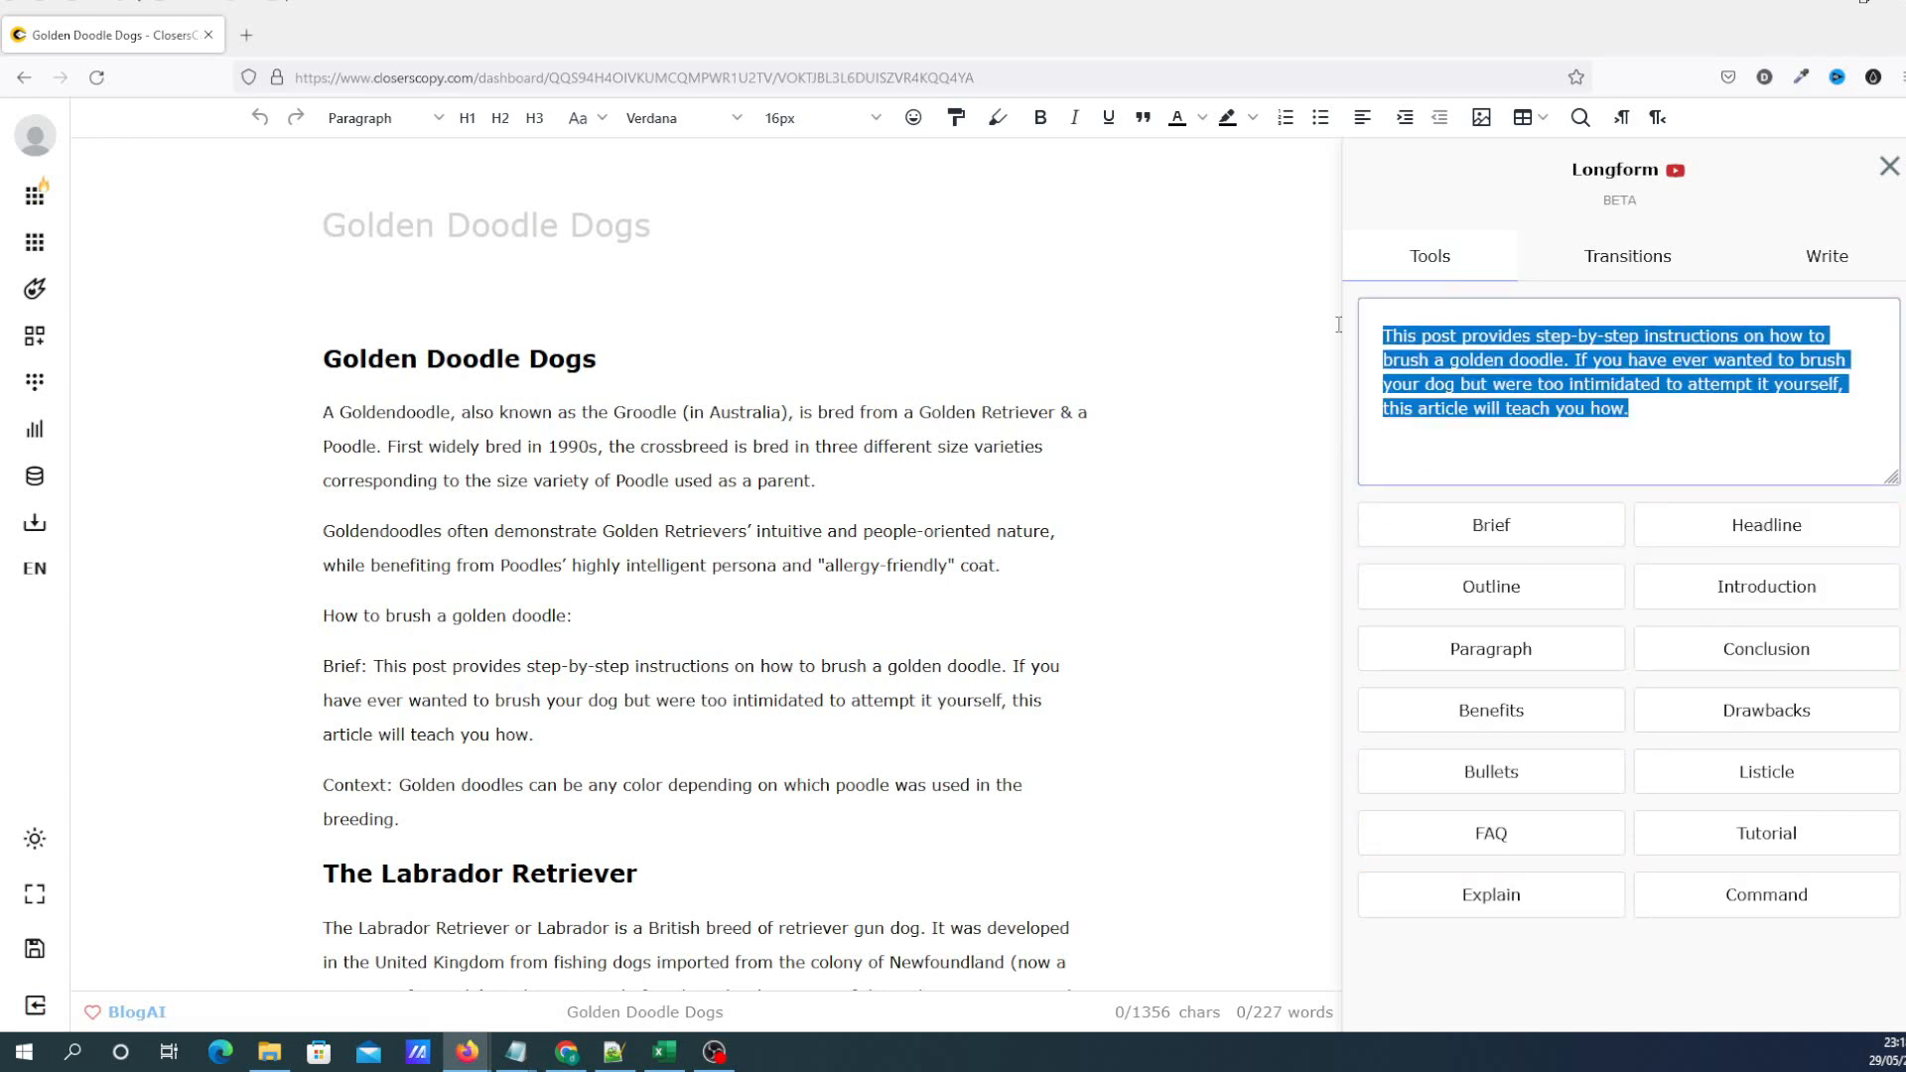
pyautogui.press('BackSpace')
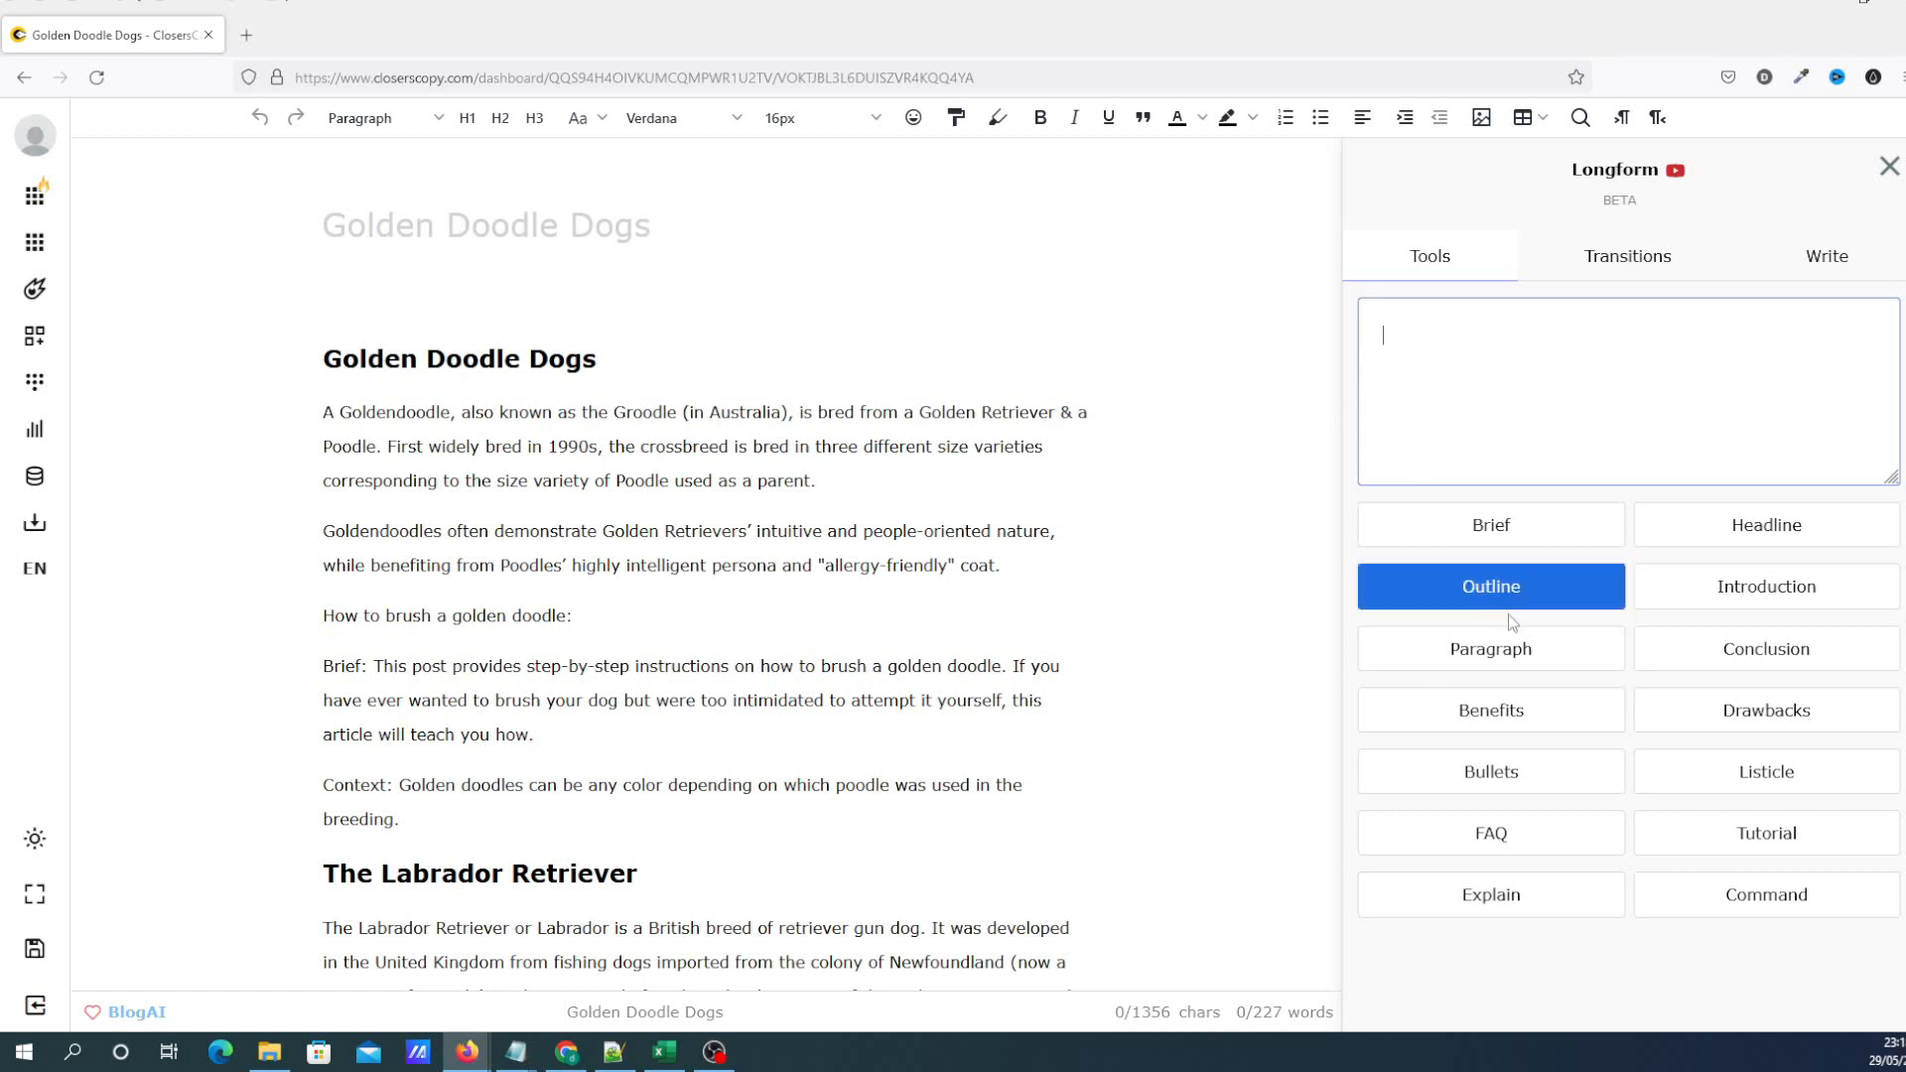
pyautogui.click(1656, 473)
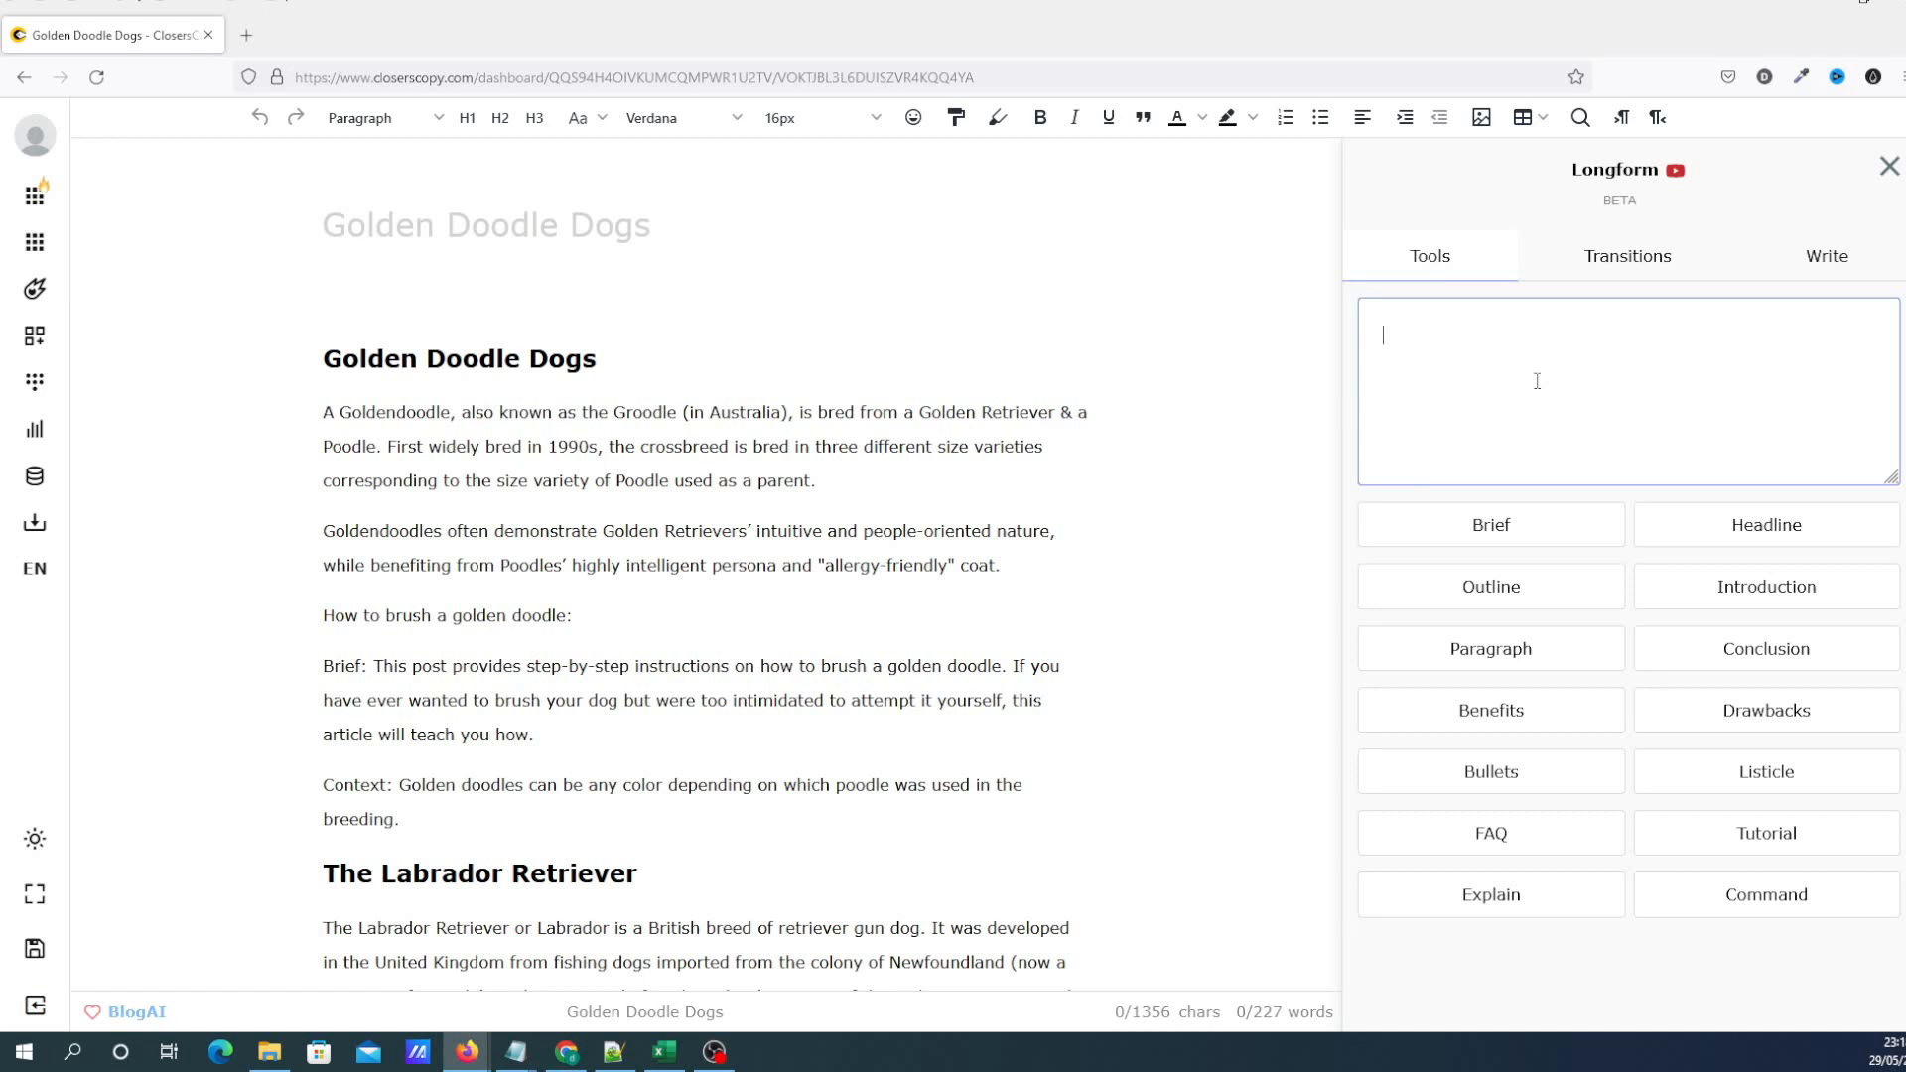
# Fill the Longform brief with the document's Brief text on brushing, joining "golden doodle" into "goldendoodle"
pyautogui.moveTo(536, 734); pyautogui.dragTo(374, 663)
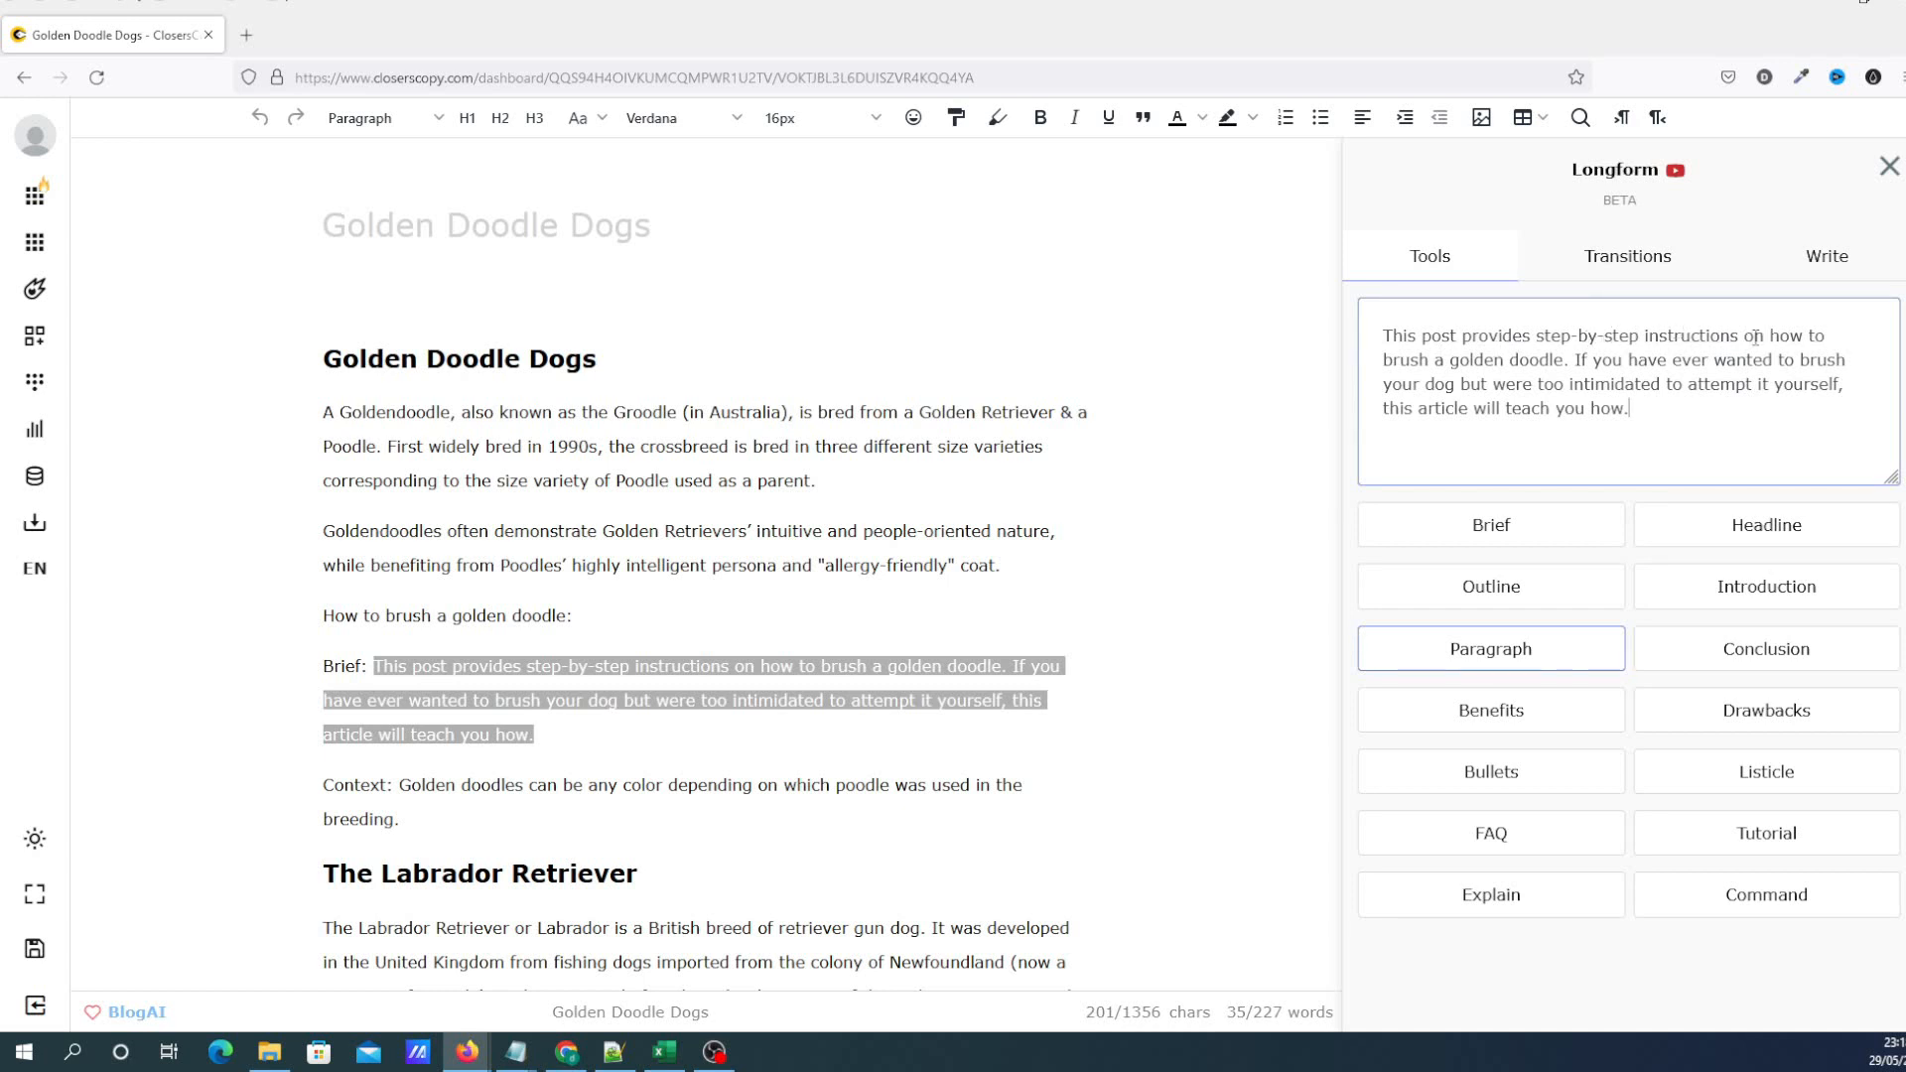
pyautogui.click(1513, 360)
pyautogui.press('BackSpace')
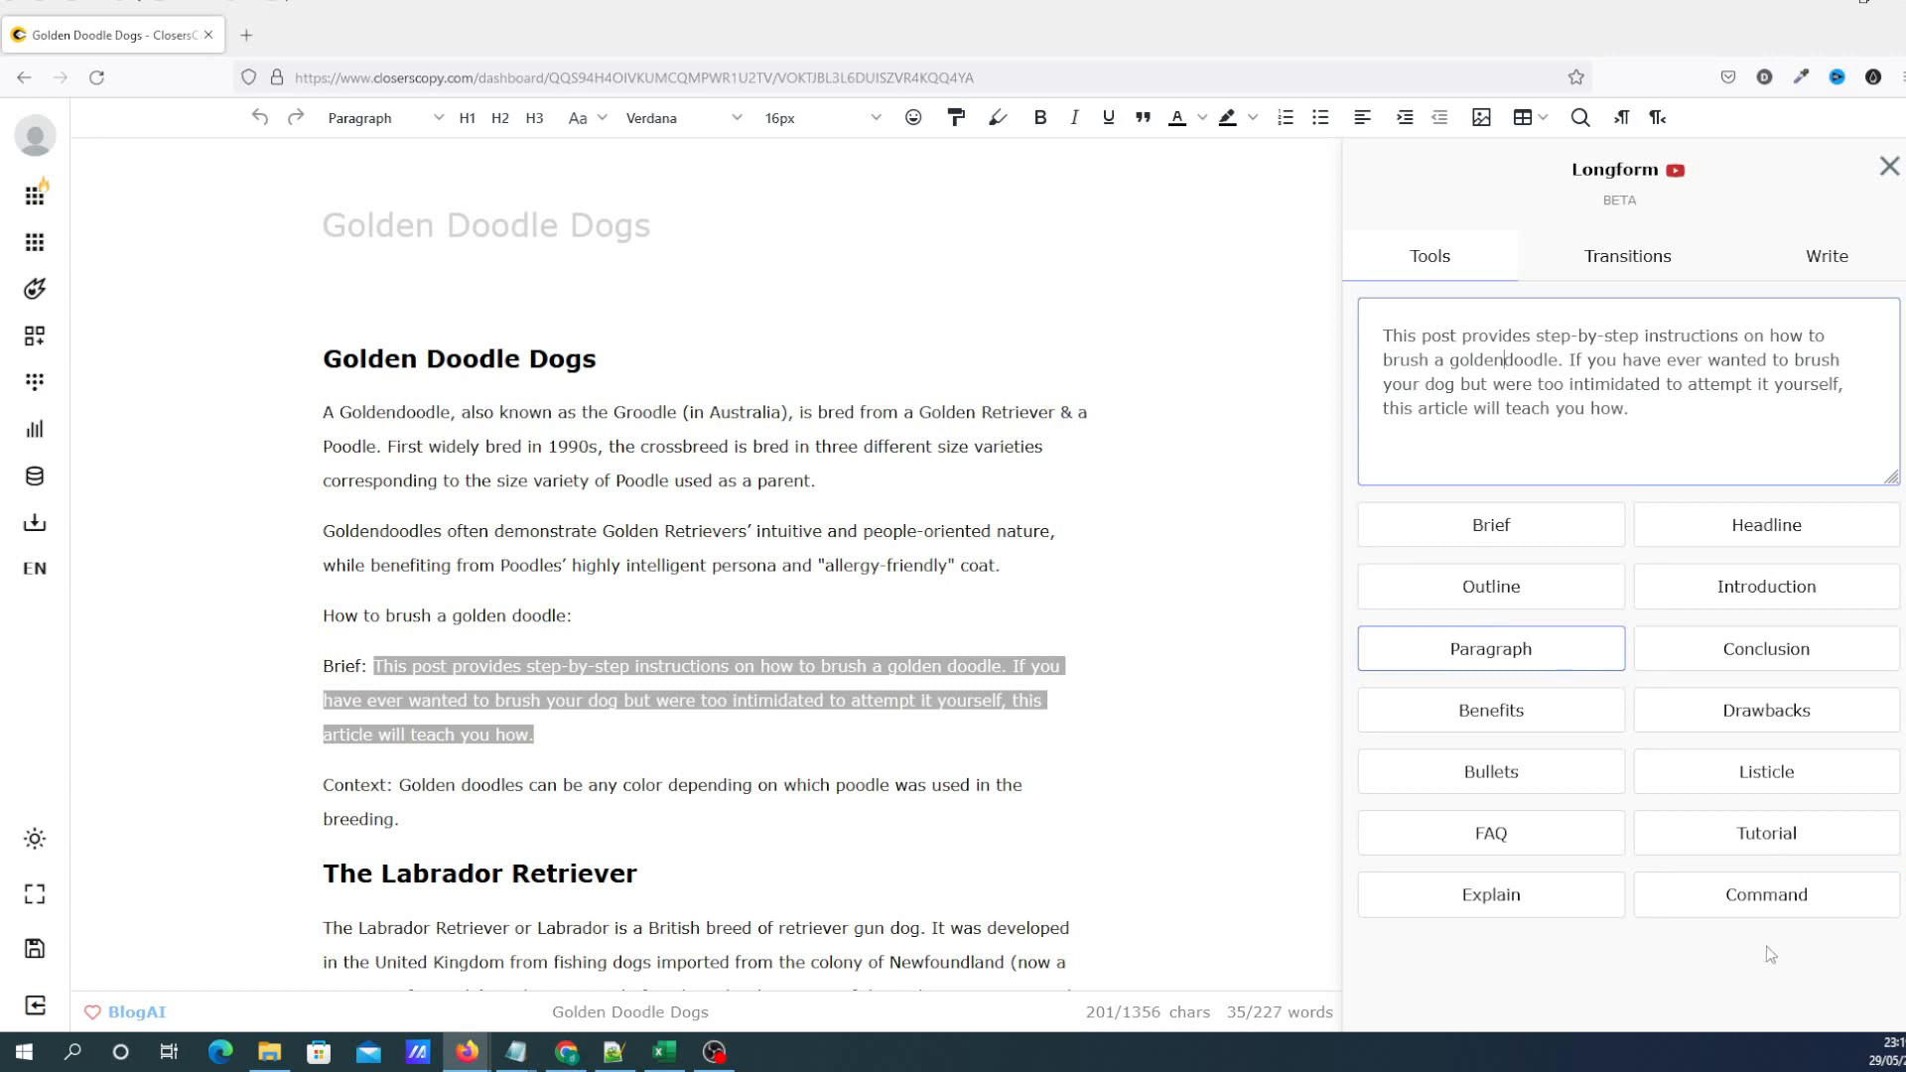
# Generate a Tutorial from the brief and look through the resulting step-by-step versions
pyautogui.click(1782, 839)
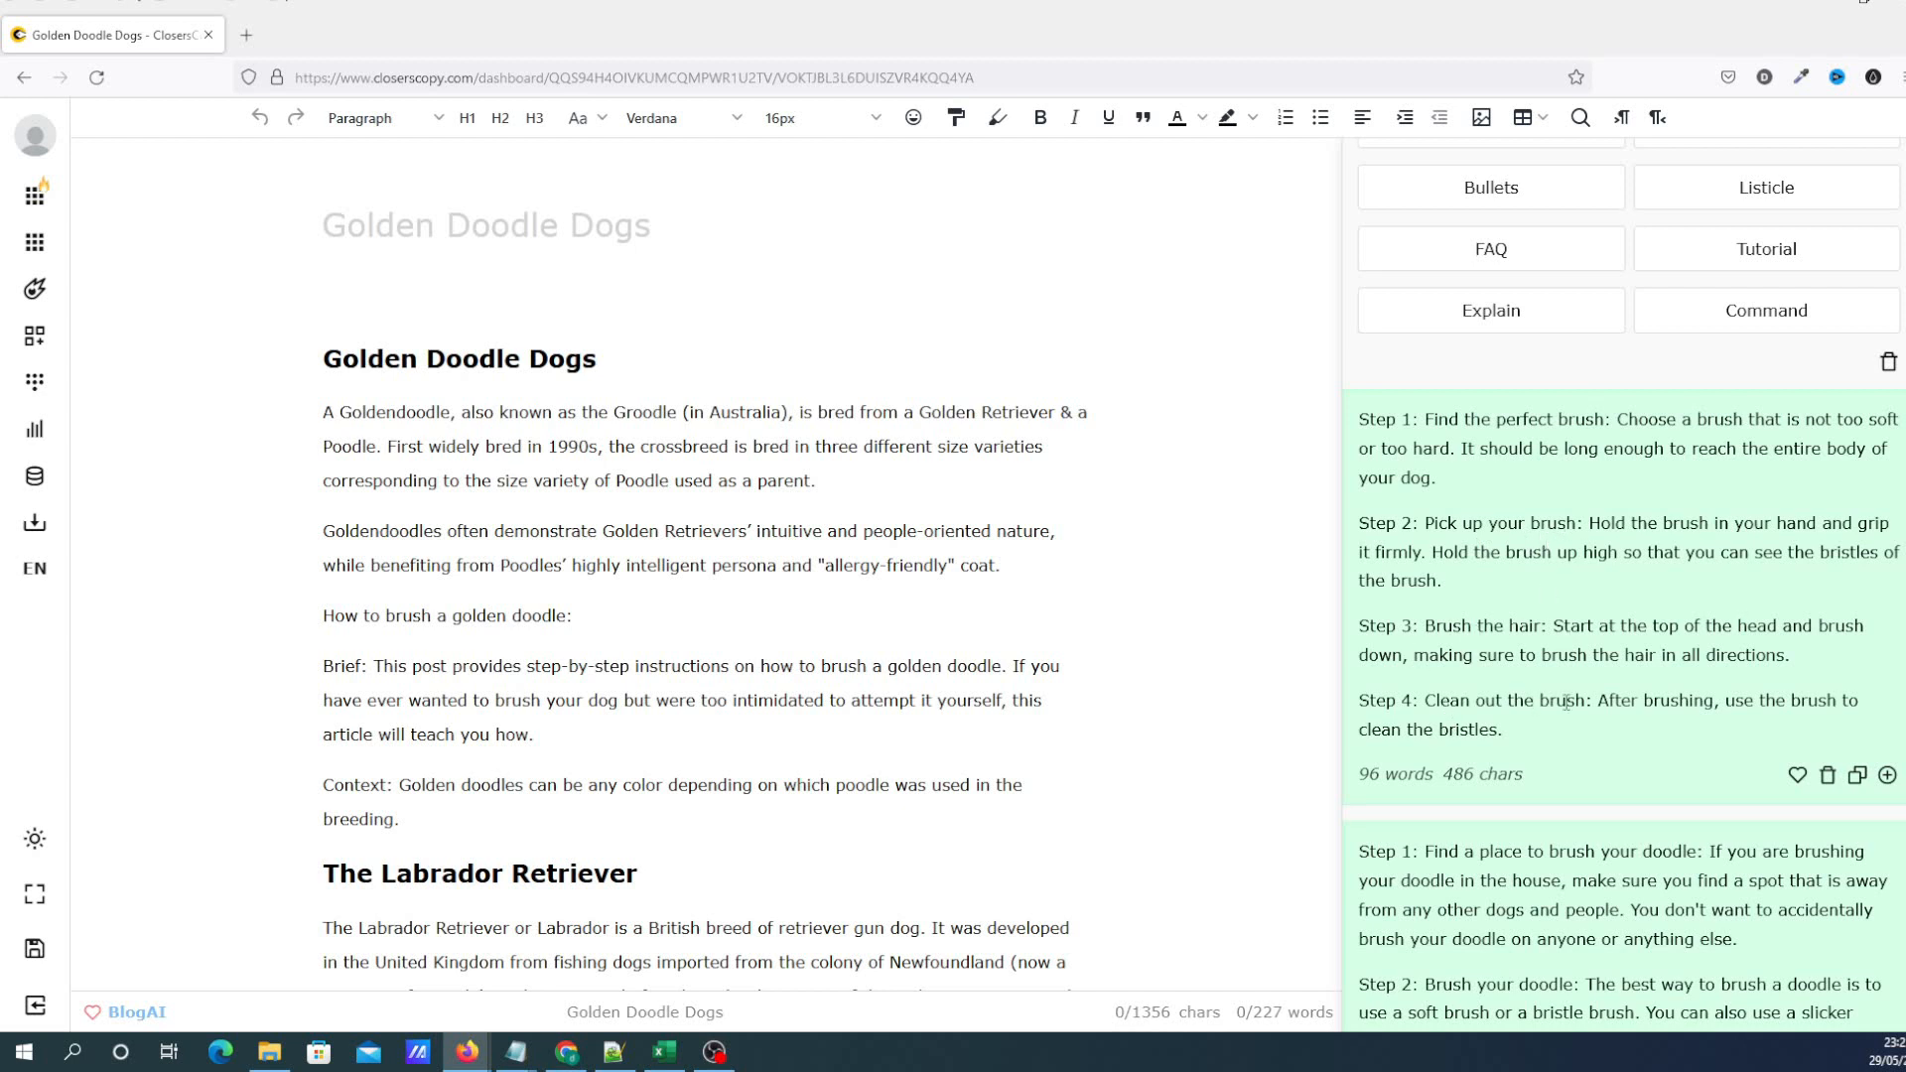
pyautogui.scroll(-5, 1568, 705)
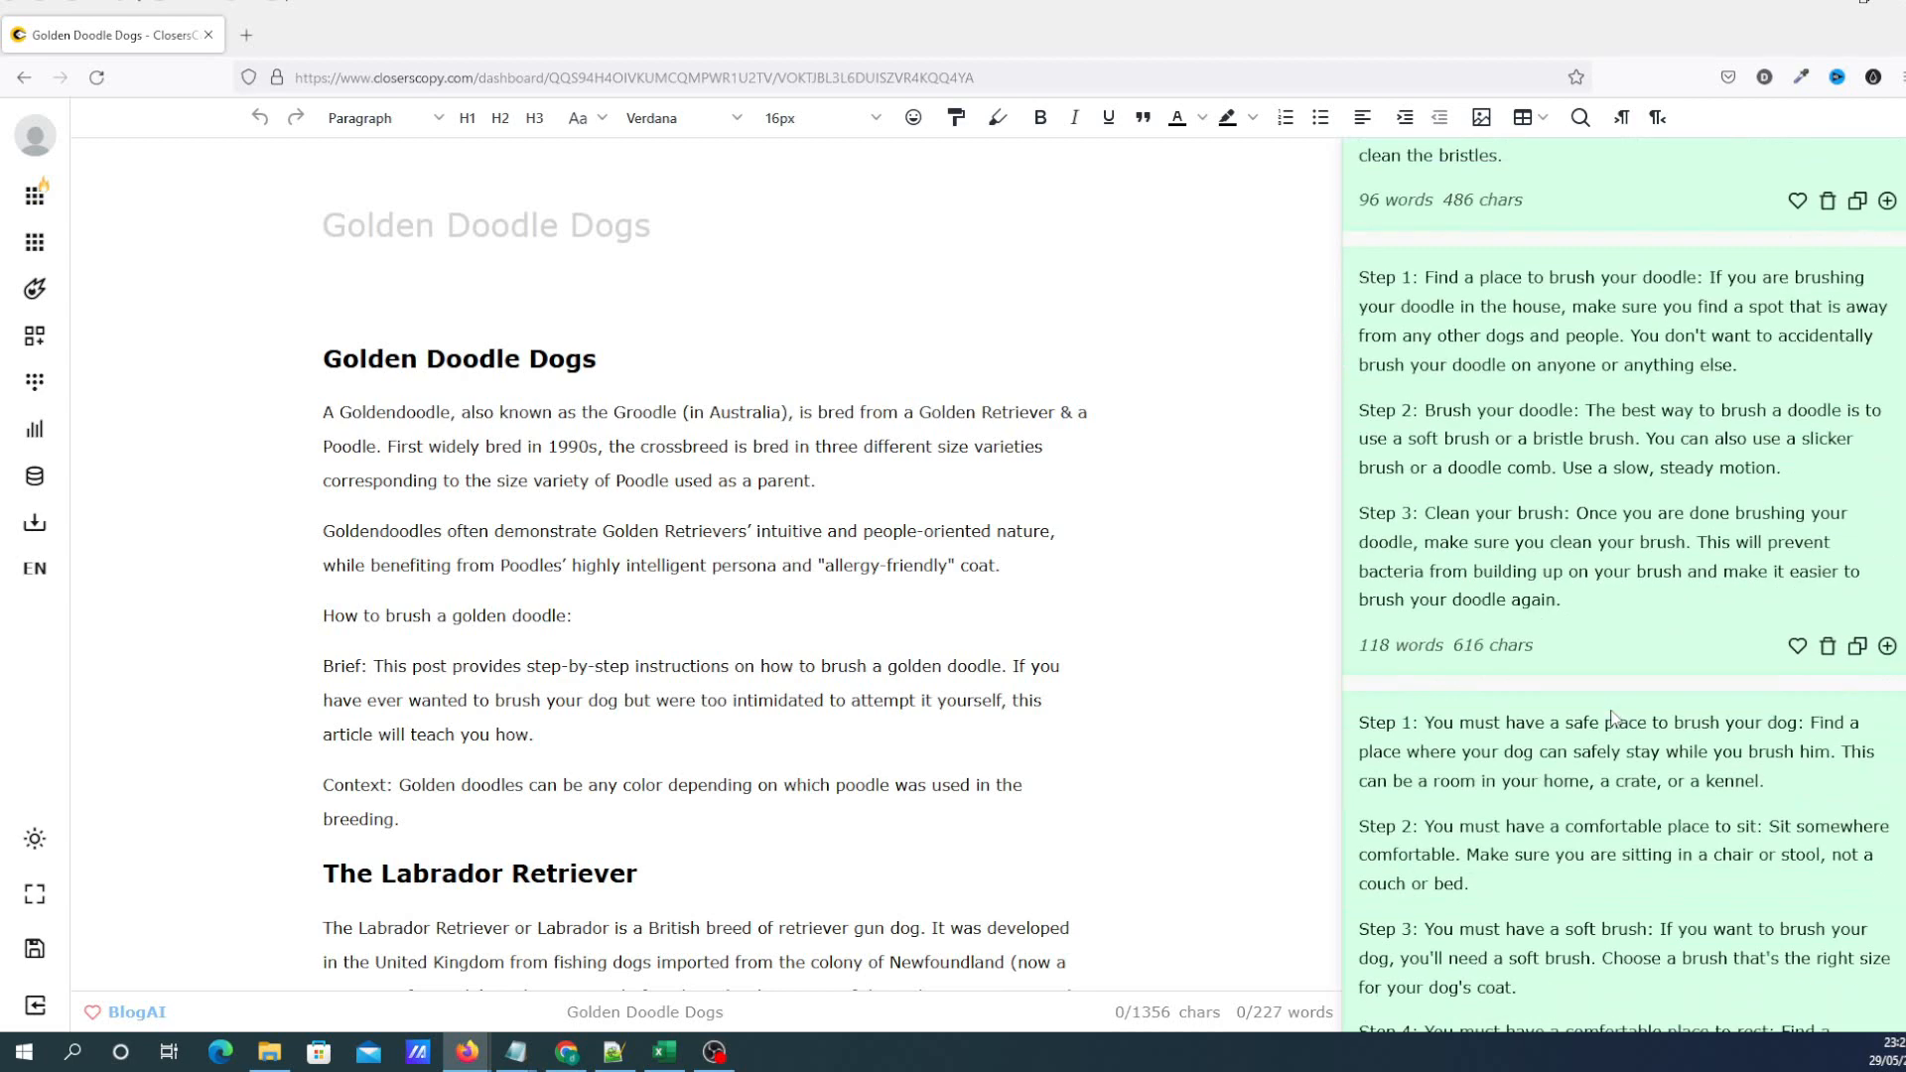
pyautogui.scroll(3, 1613, 740)
pyautogui.scroll(-3, 1603, 745)
pyautogui.scroll(10, 1605, 701)
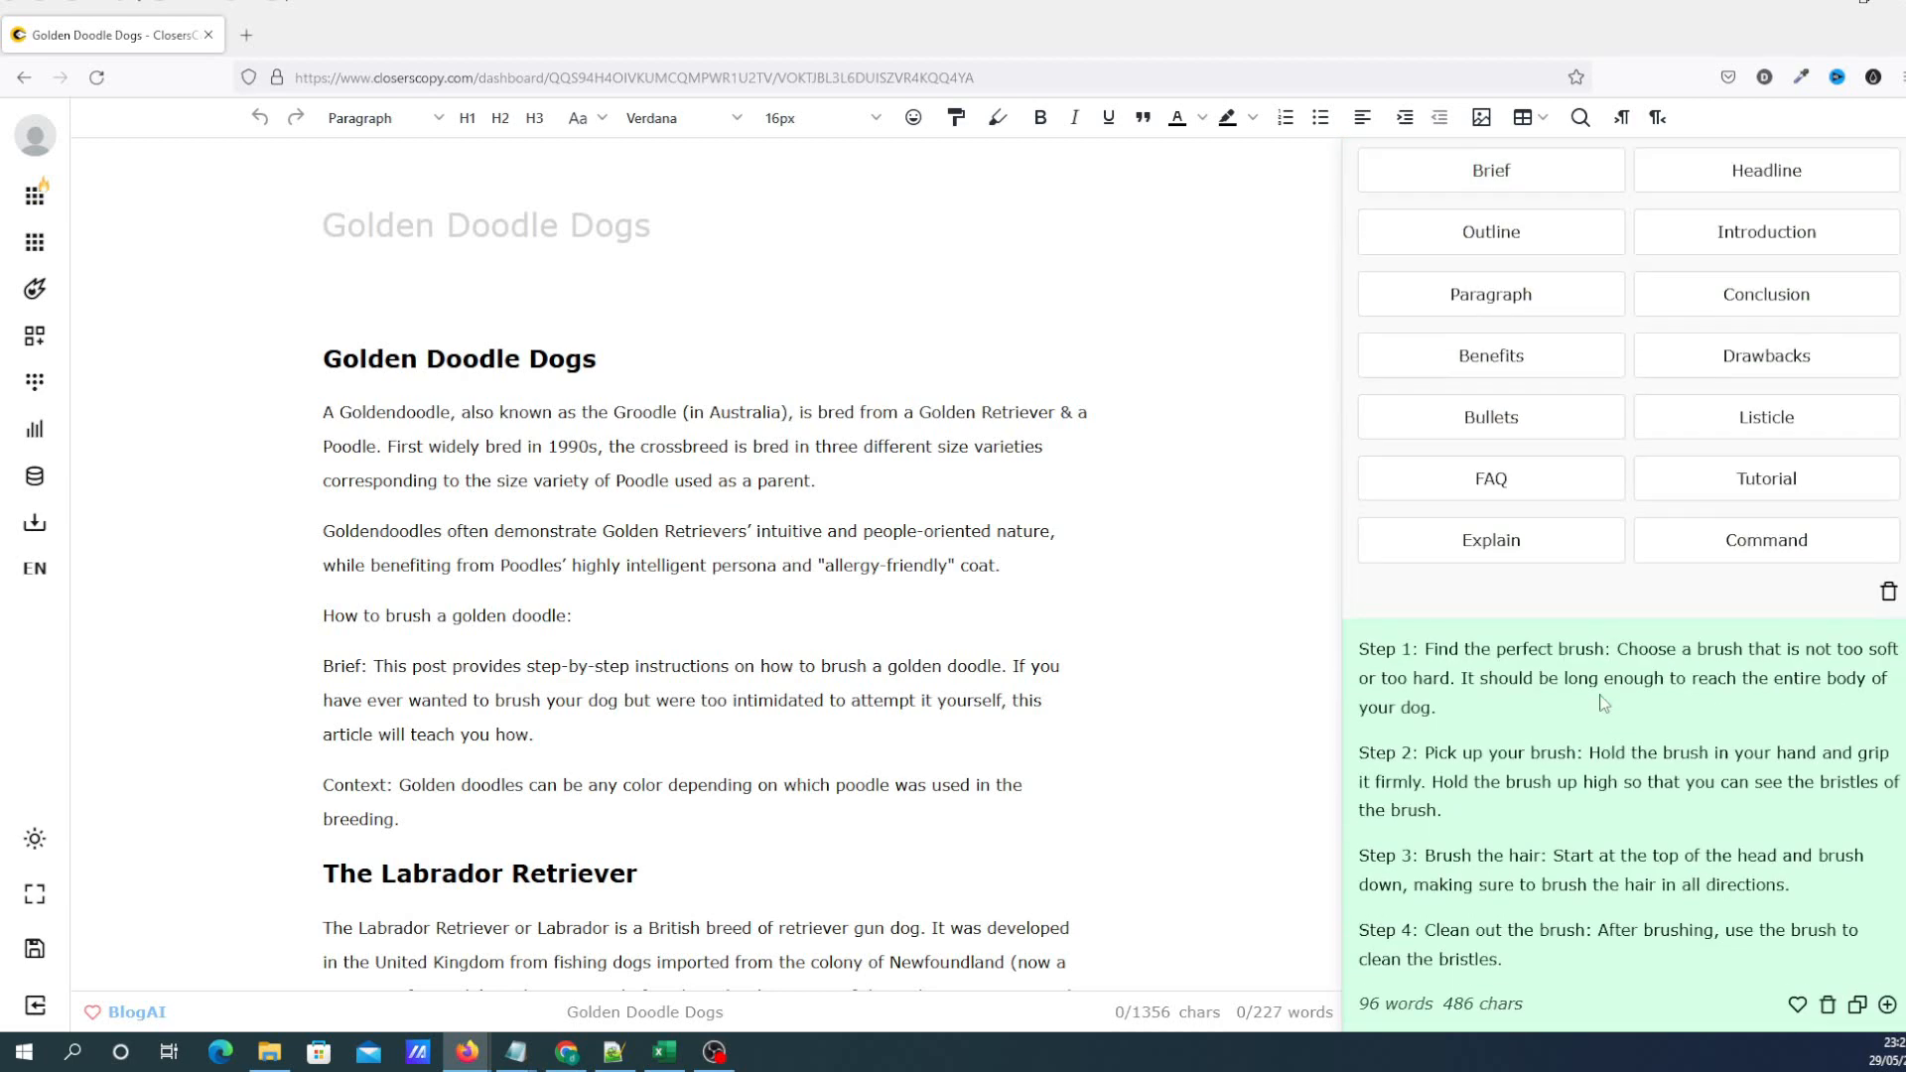
# Browse the Longform transitions and generate a continuation of the first Golden Doodle Dogs paragraph starting with "Additionally"
pyautogui.click(1653, 276)
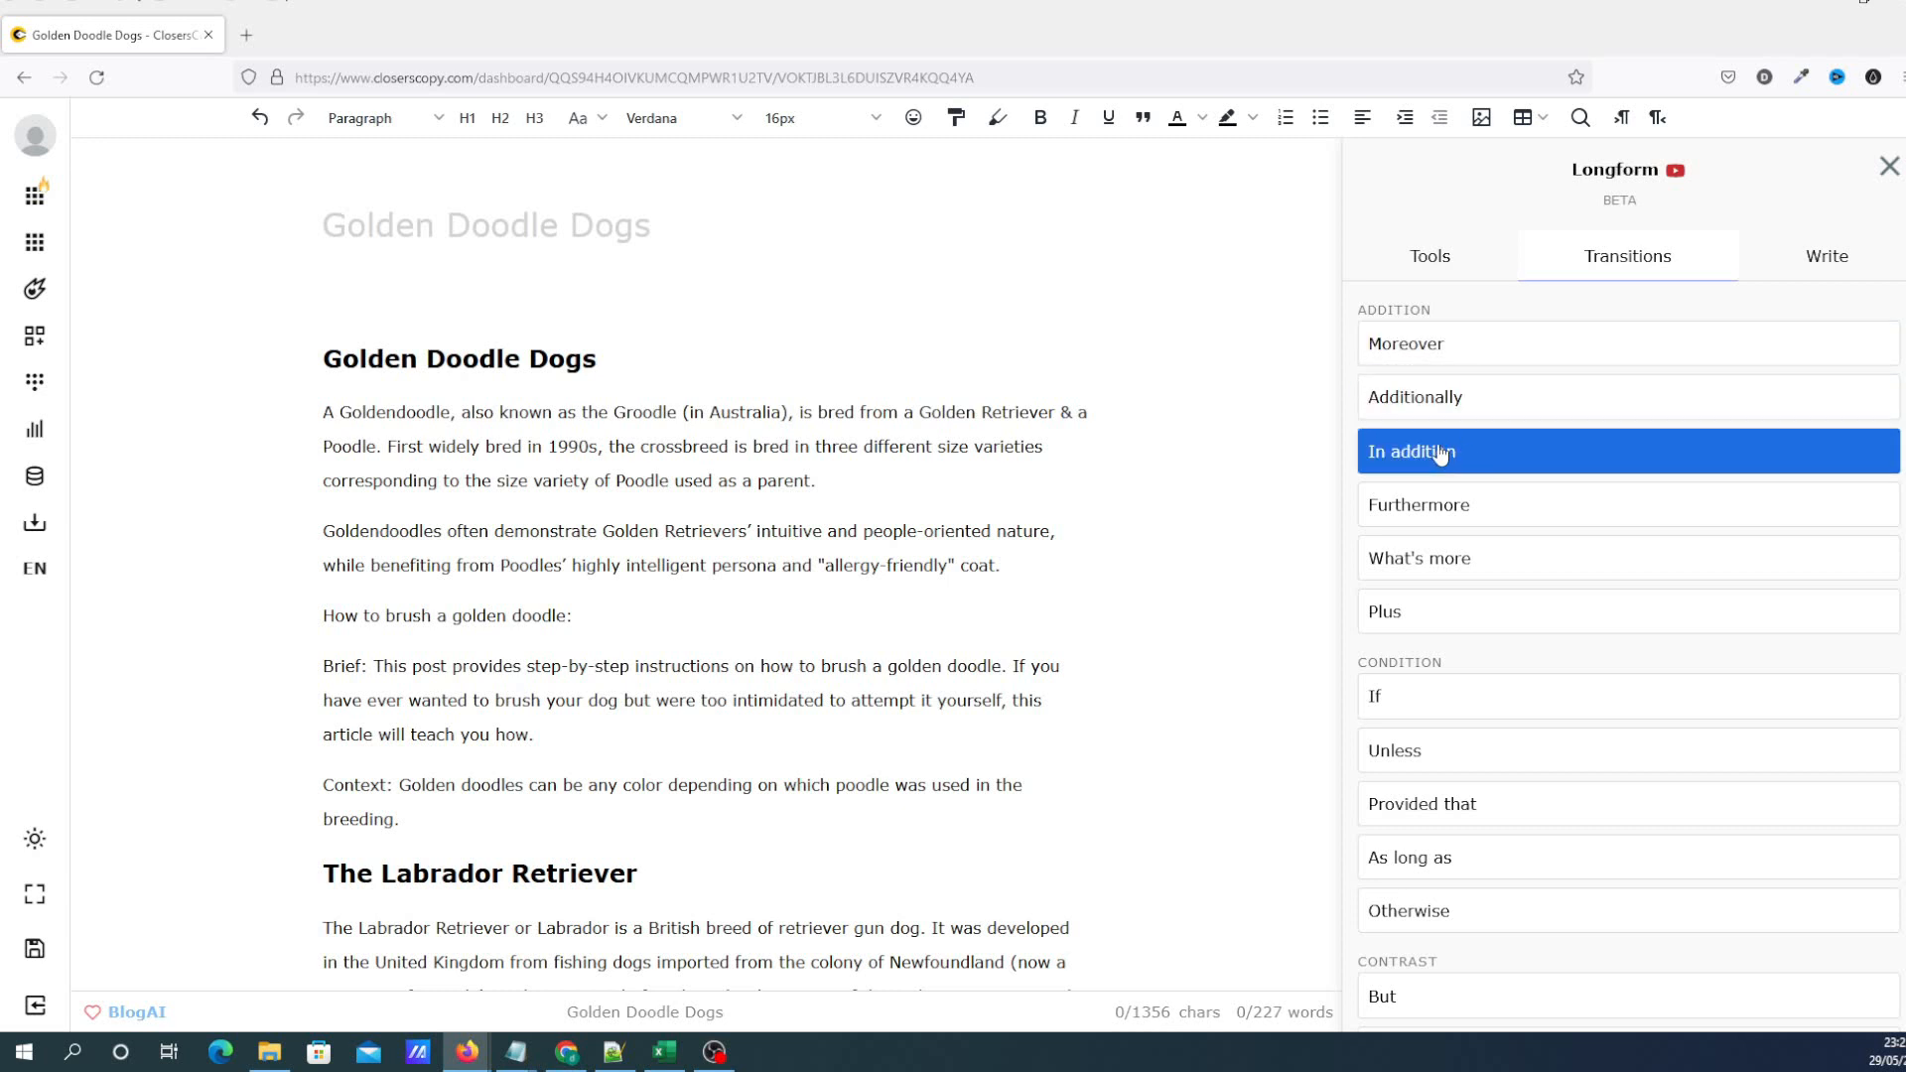
pyautogui.scroll(-2, 1476, 510)
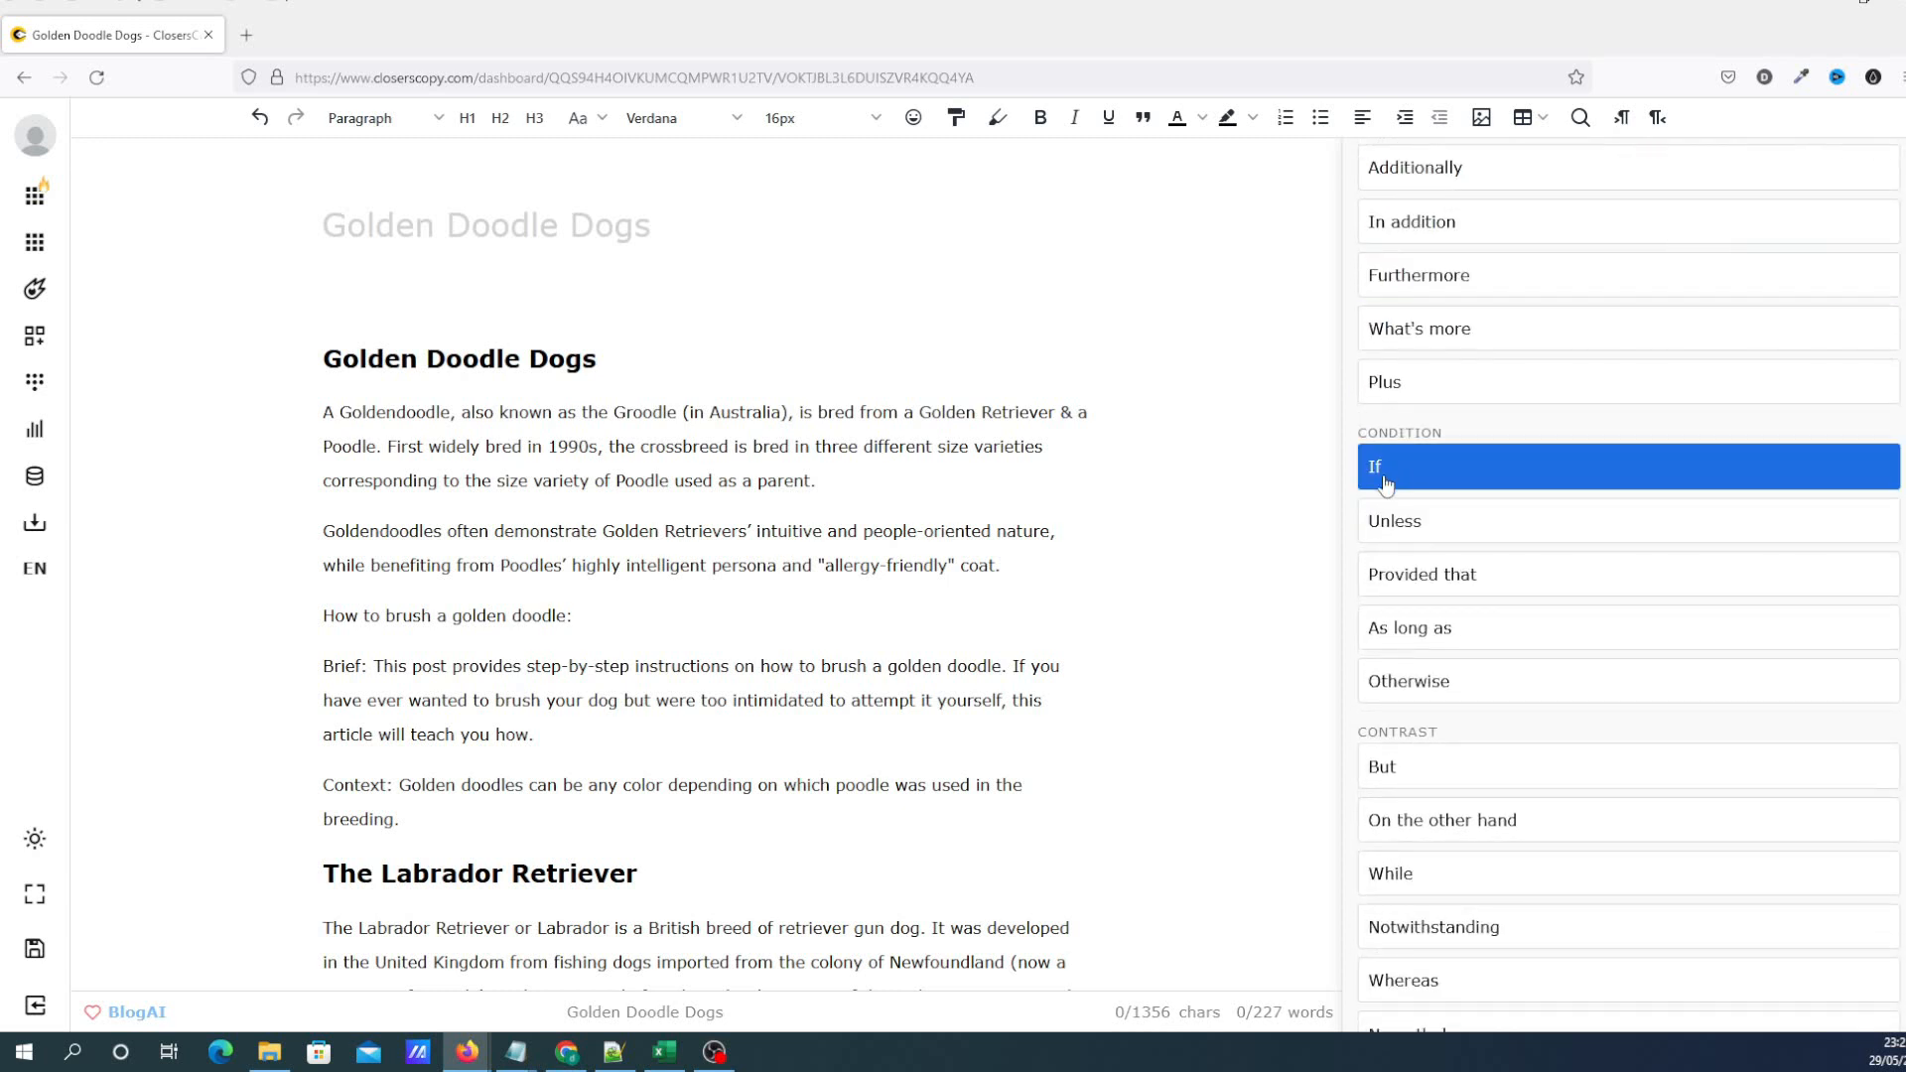
pyautogui.scroll(2, 1531, 553)
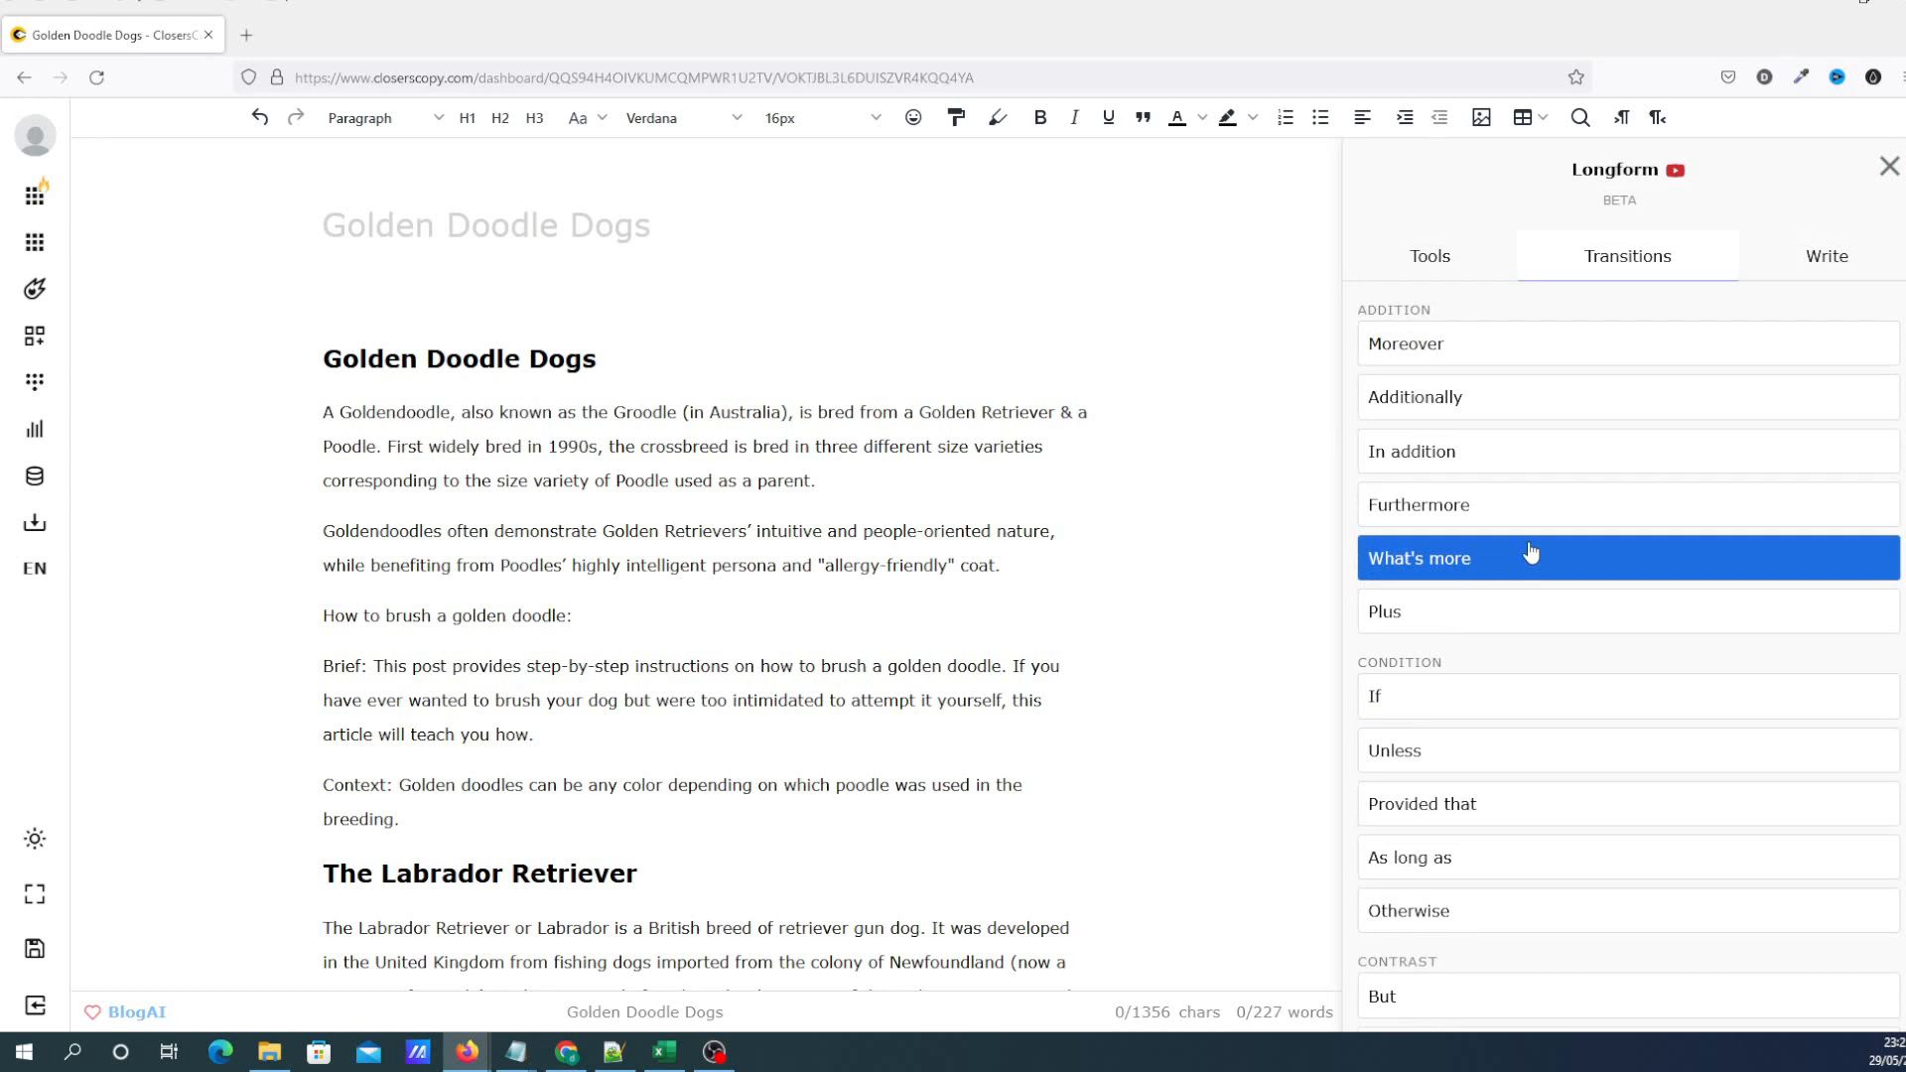
pyautogui.click(826, 481)
pyautogui.click(1468, 399)
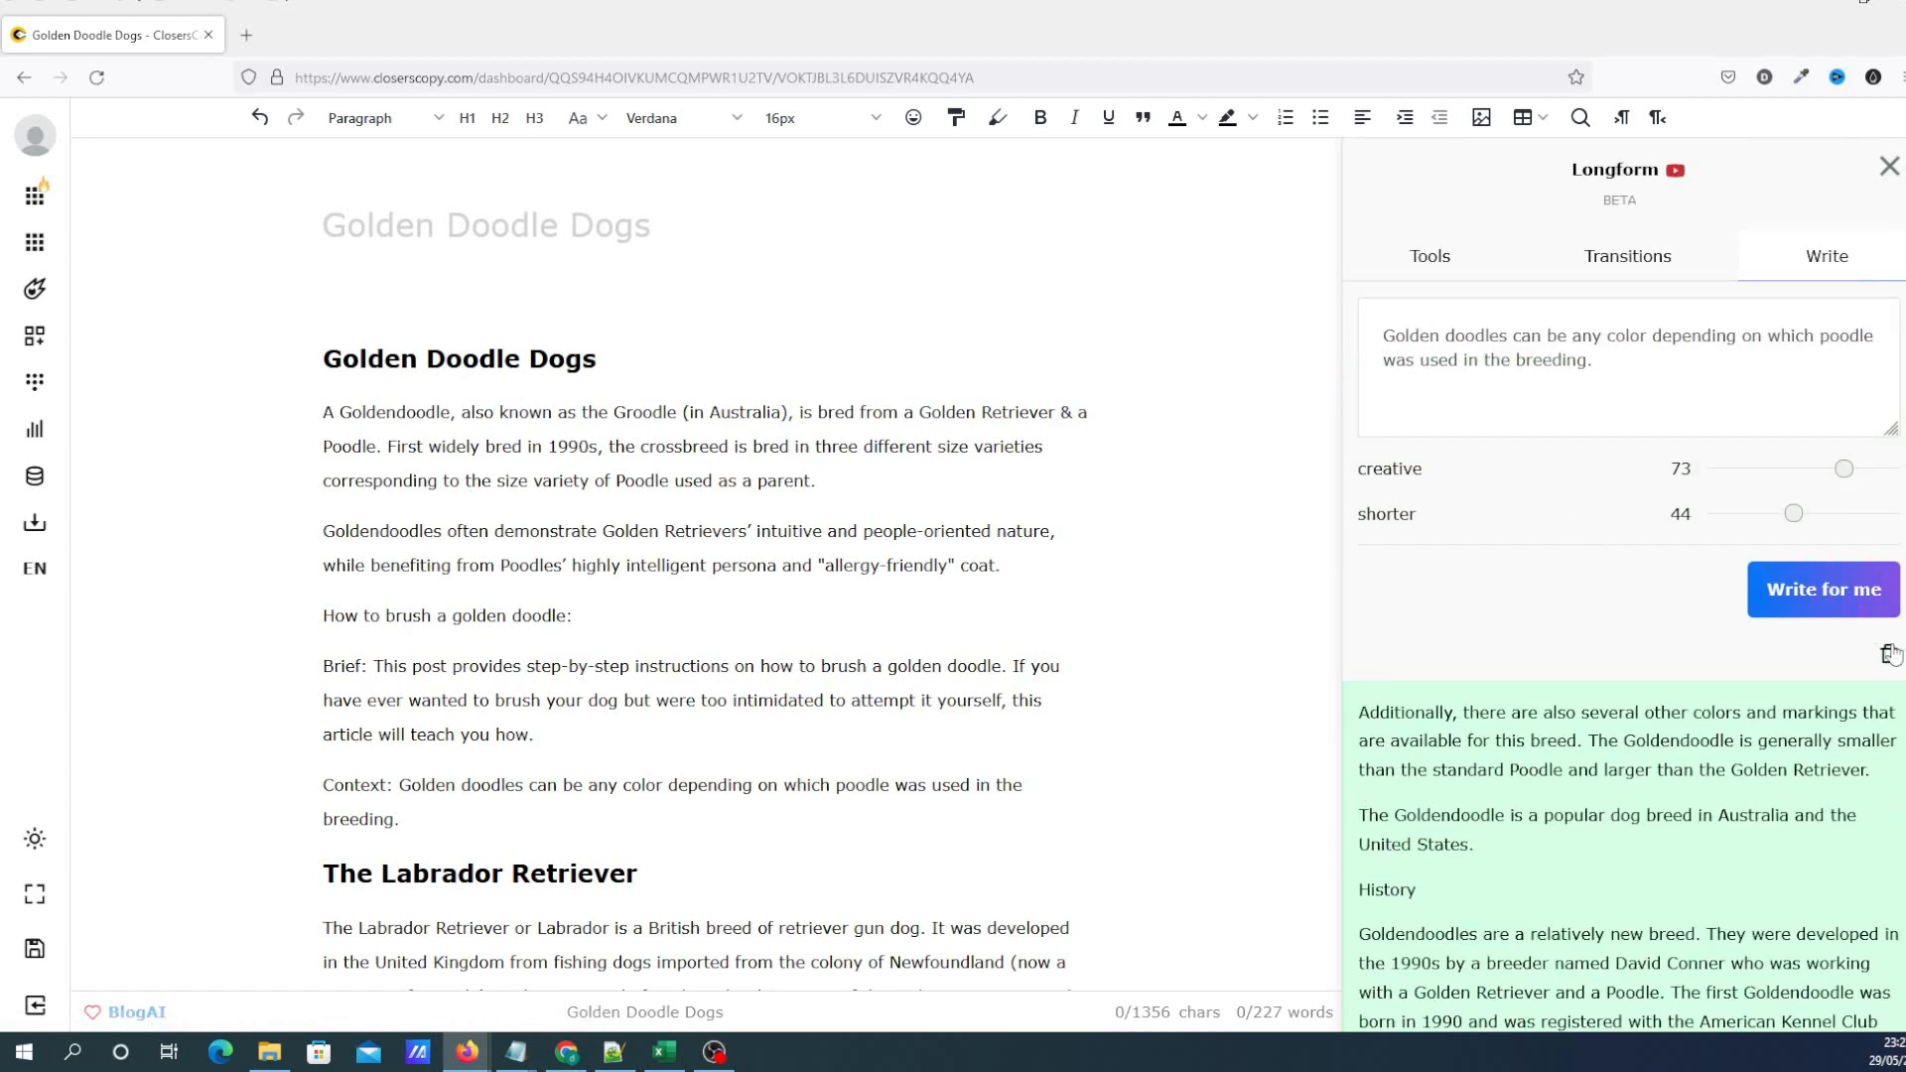
# Delete the generated continuations and clear the context text used for writing
pyautogui.click(1890, 657)
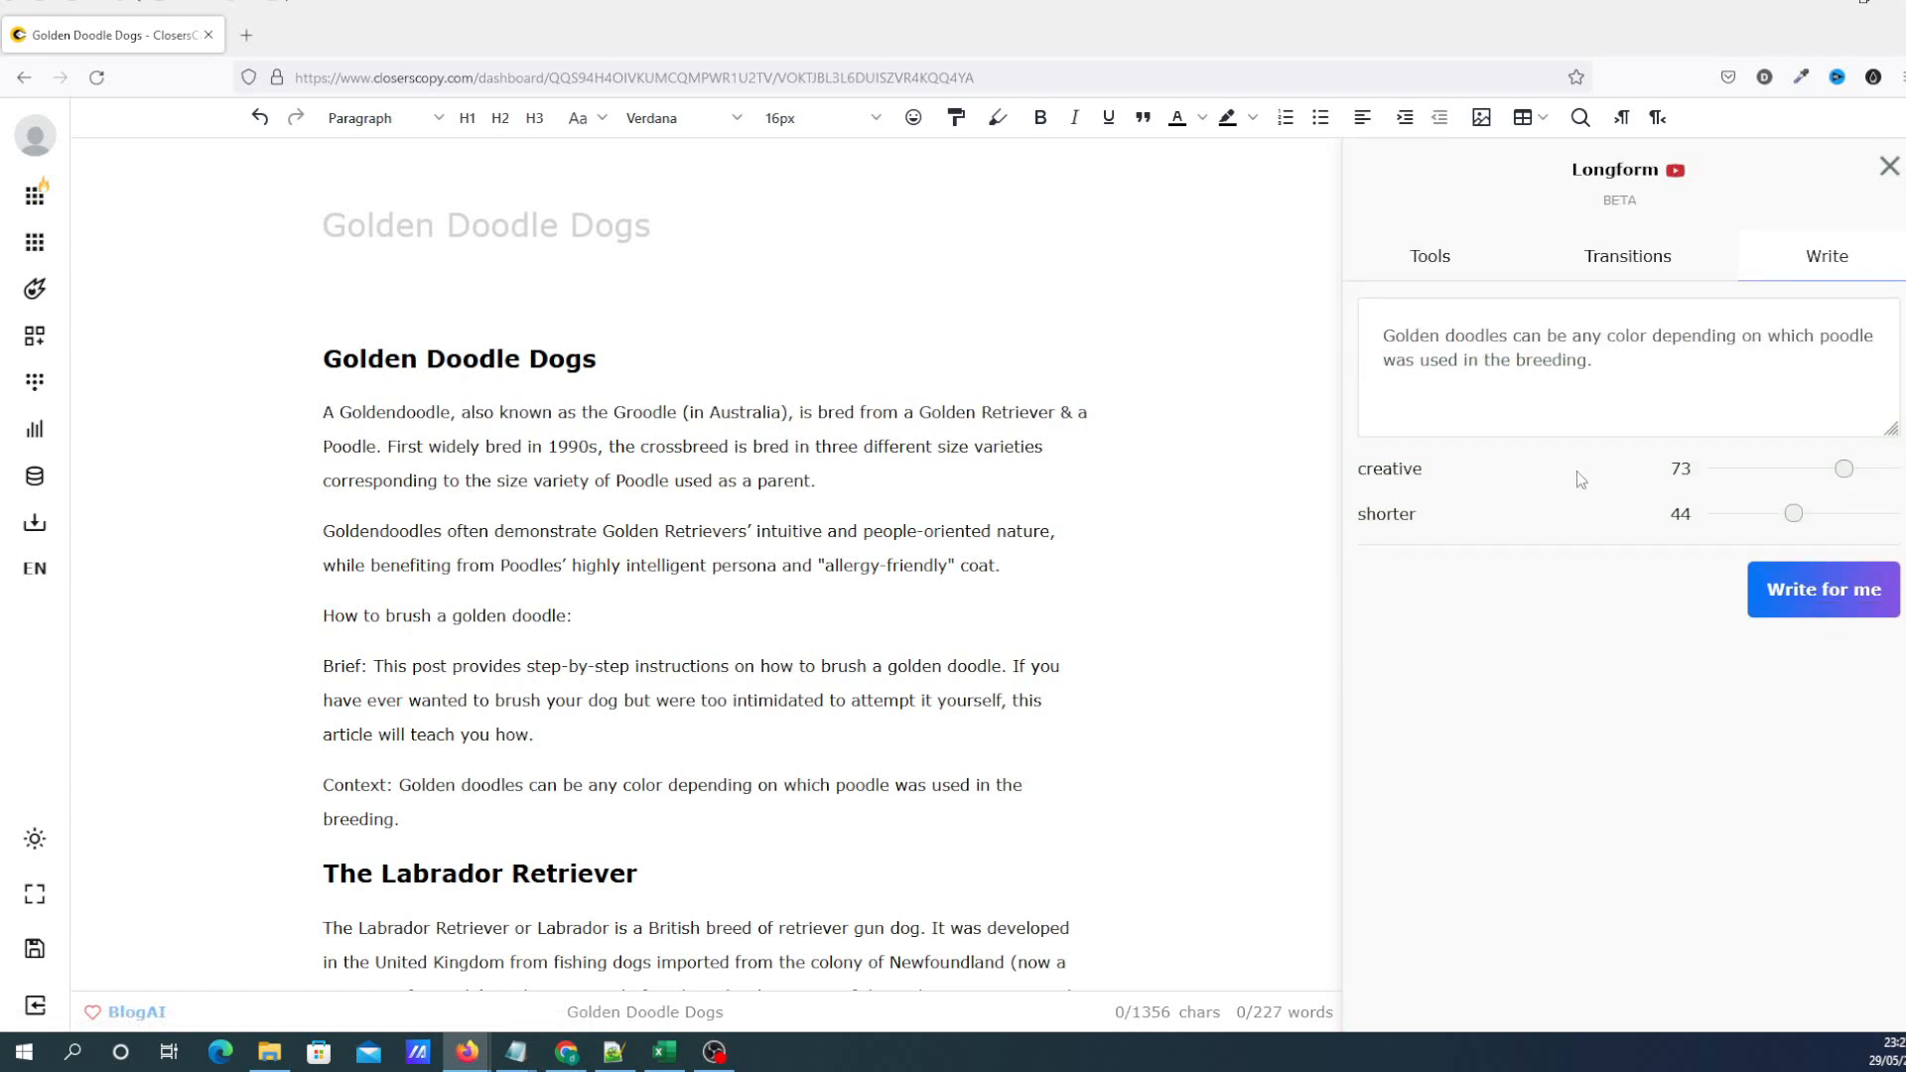
pyautogui.hotkey('ctrl', 'a')
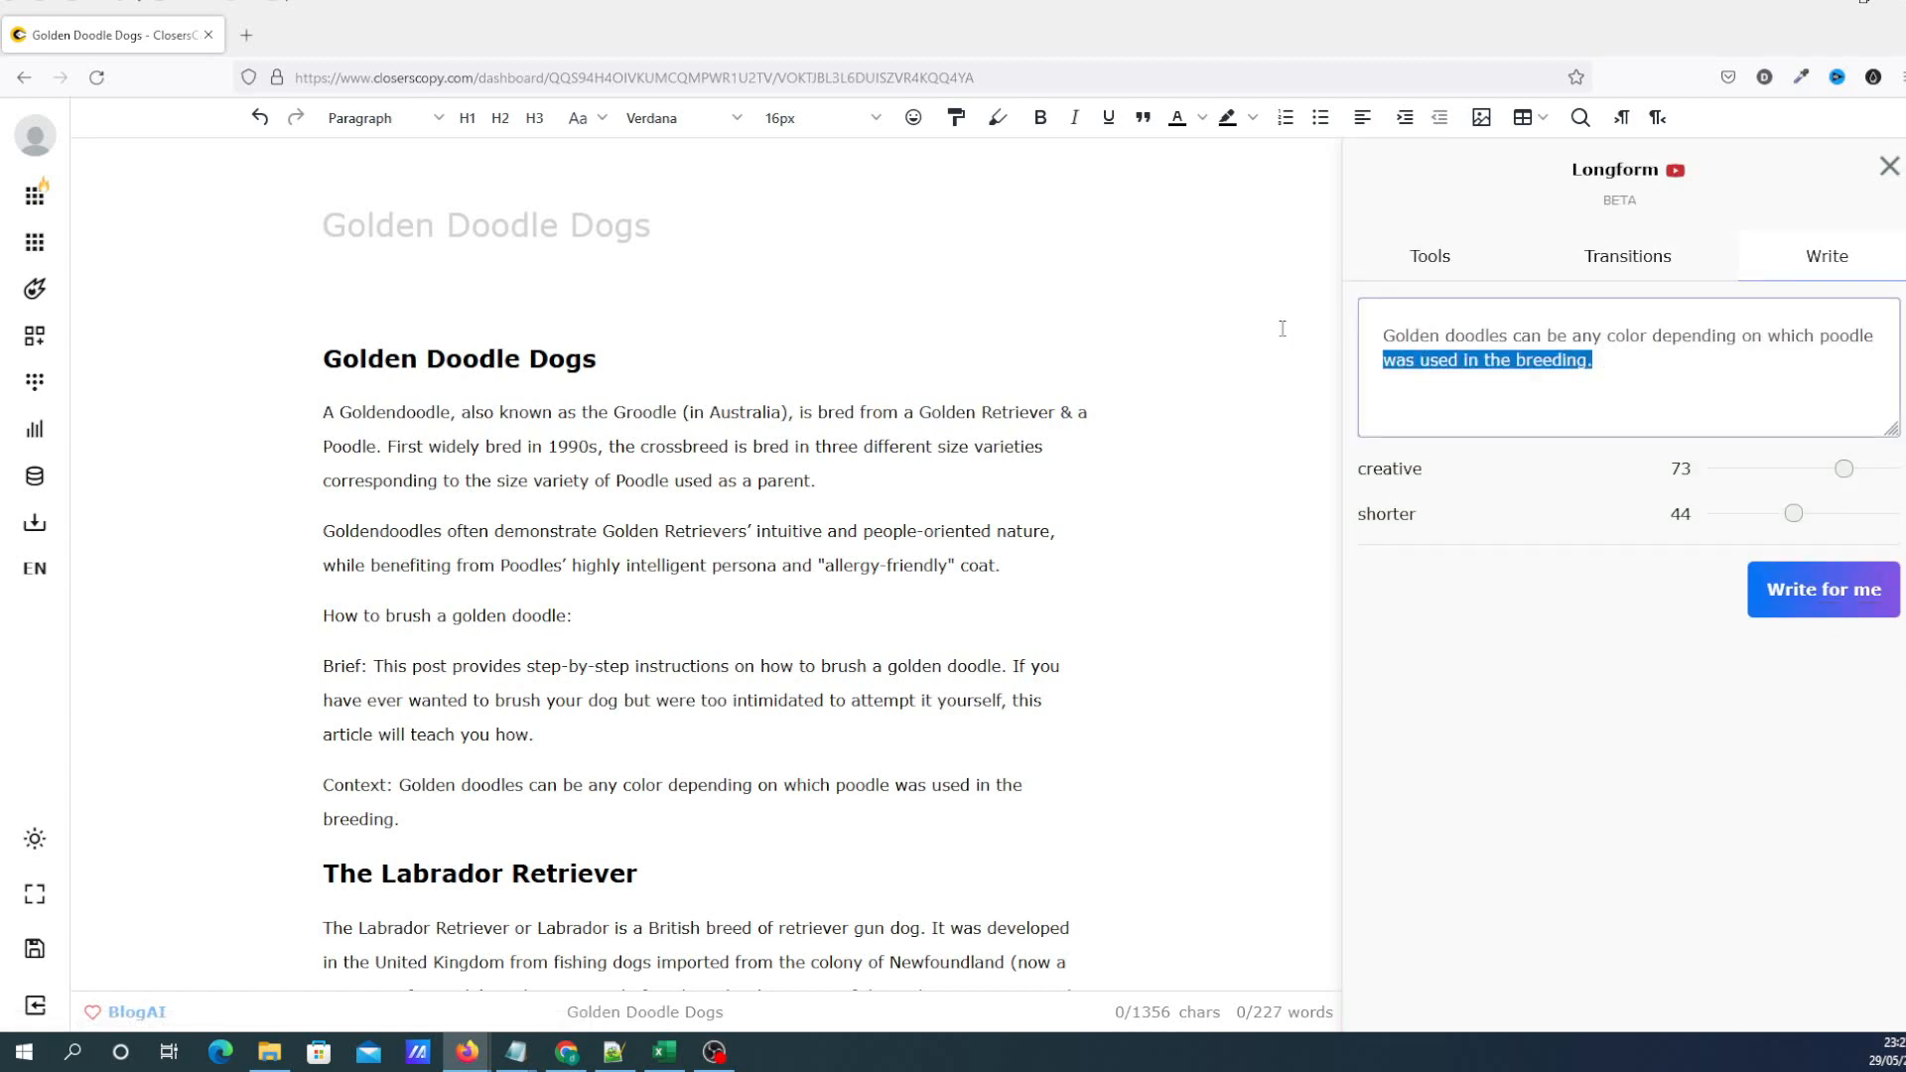
pyautogui.press('BackSpace')
# Check which AI writing actions are available for the first Golden Doodle Dogs paragraph
pyautogui.click(823, 482)
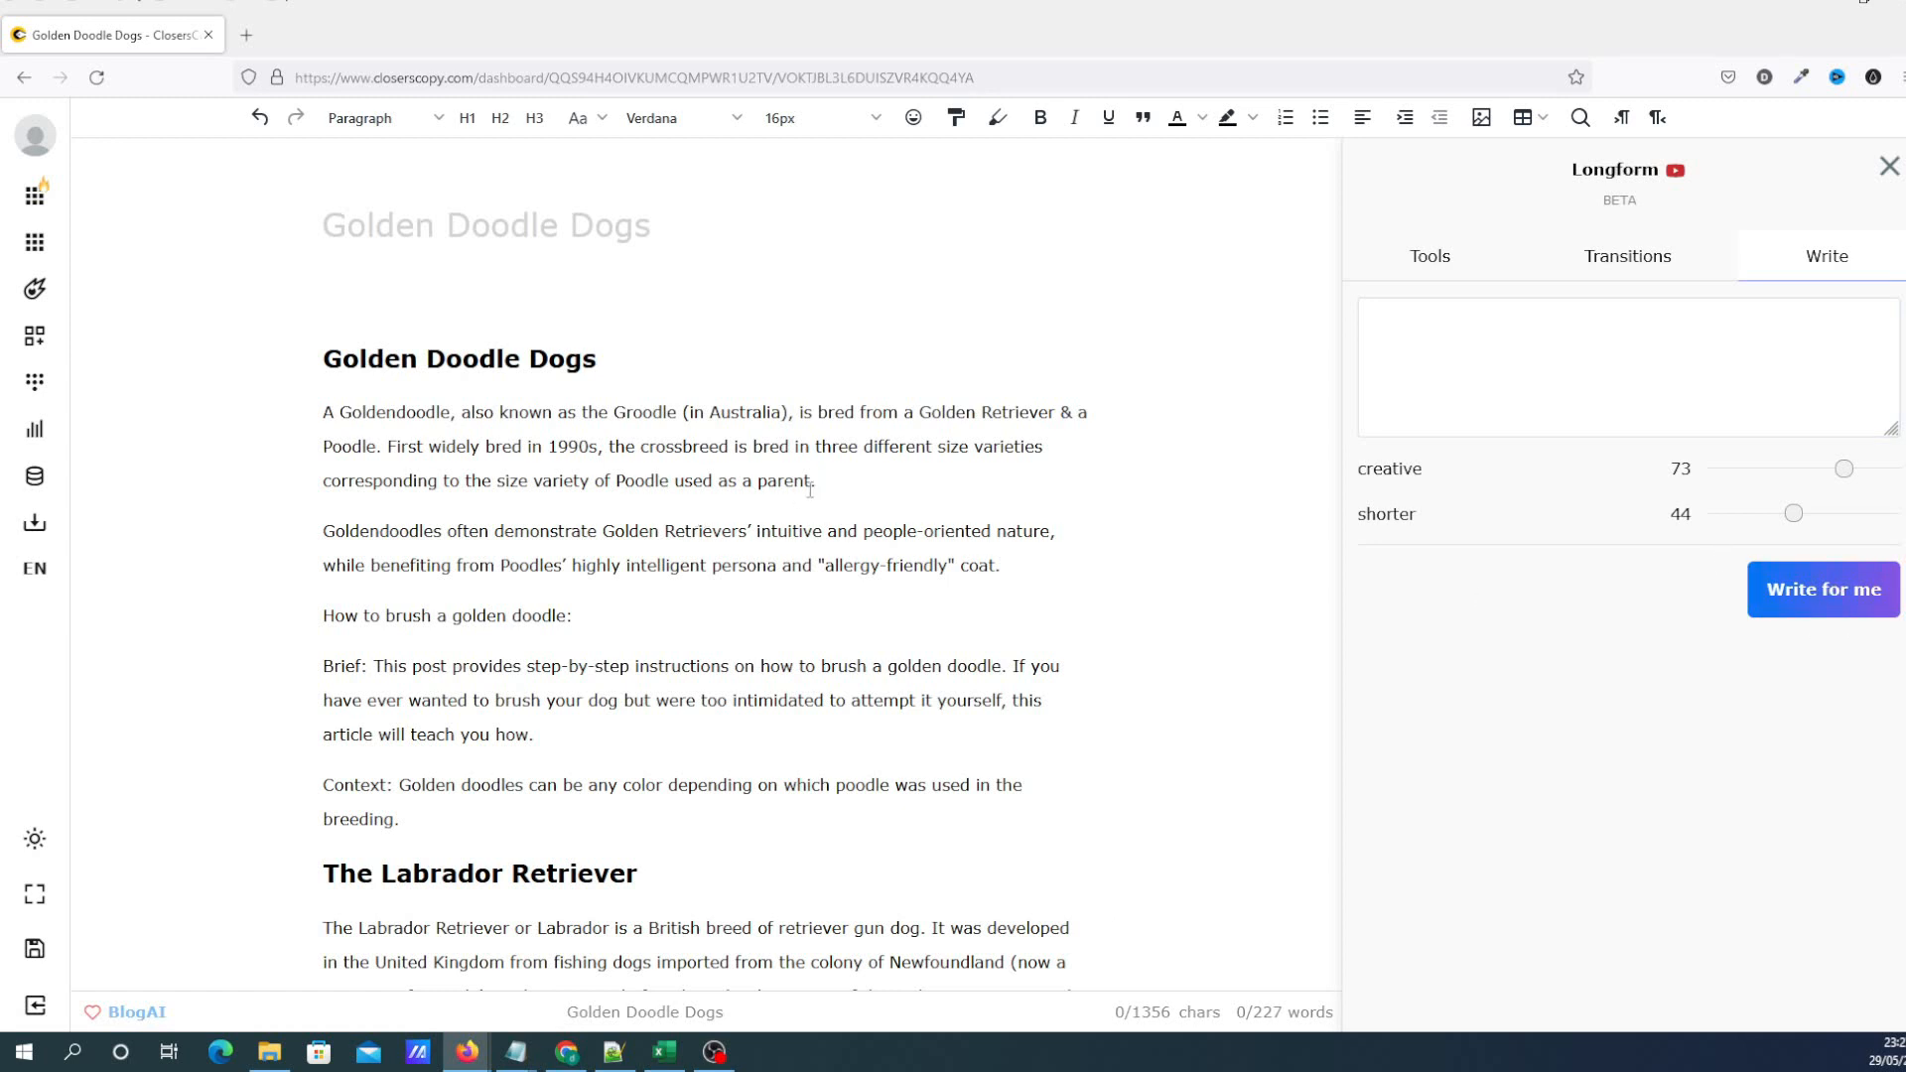
pyautogui.moveTo(820, 484); pyautogui.dragTo(288, 422)
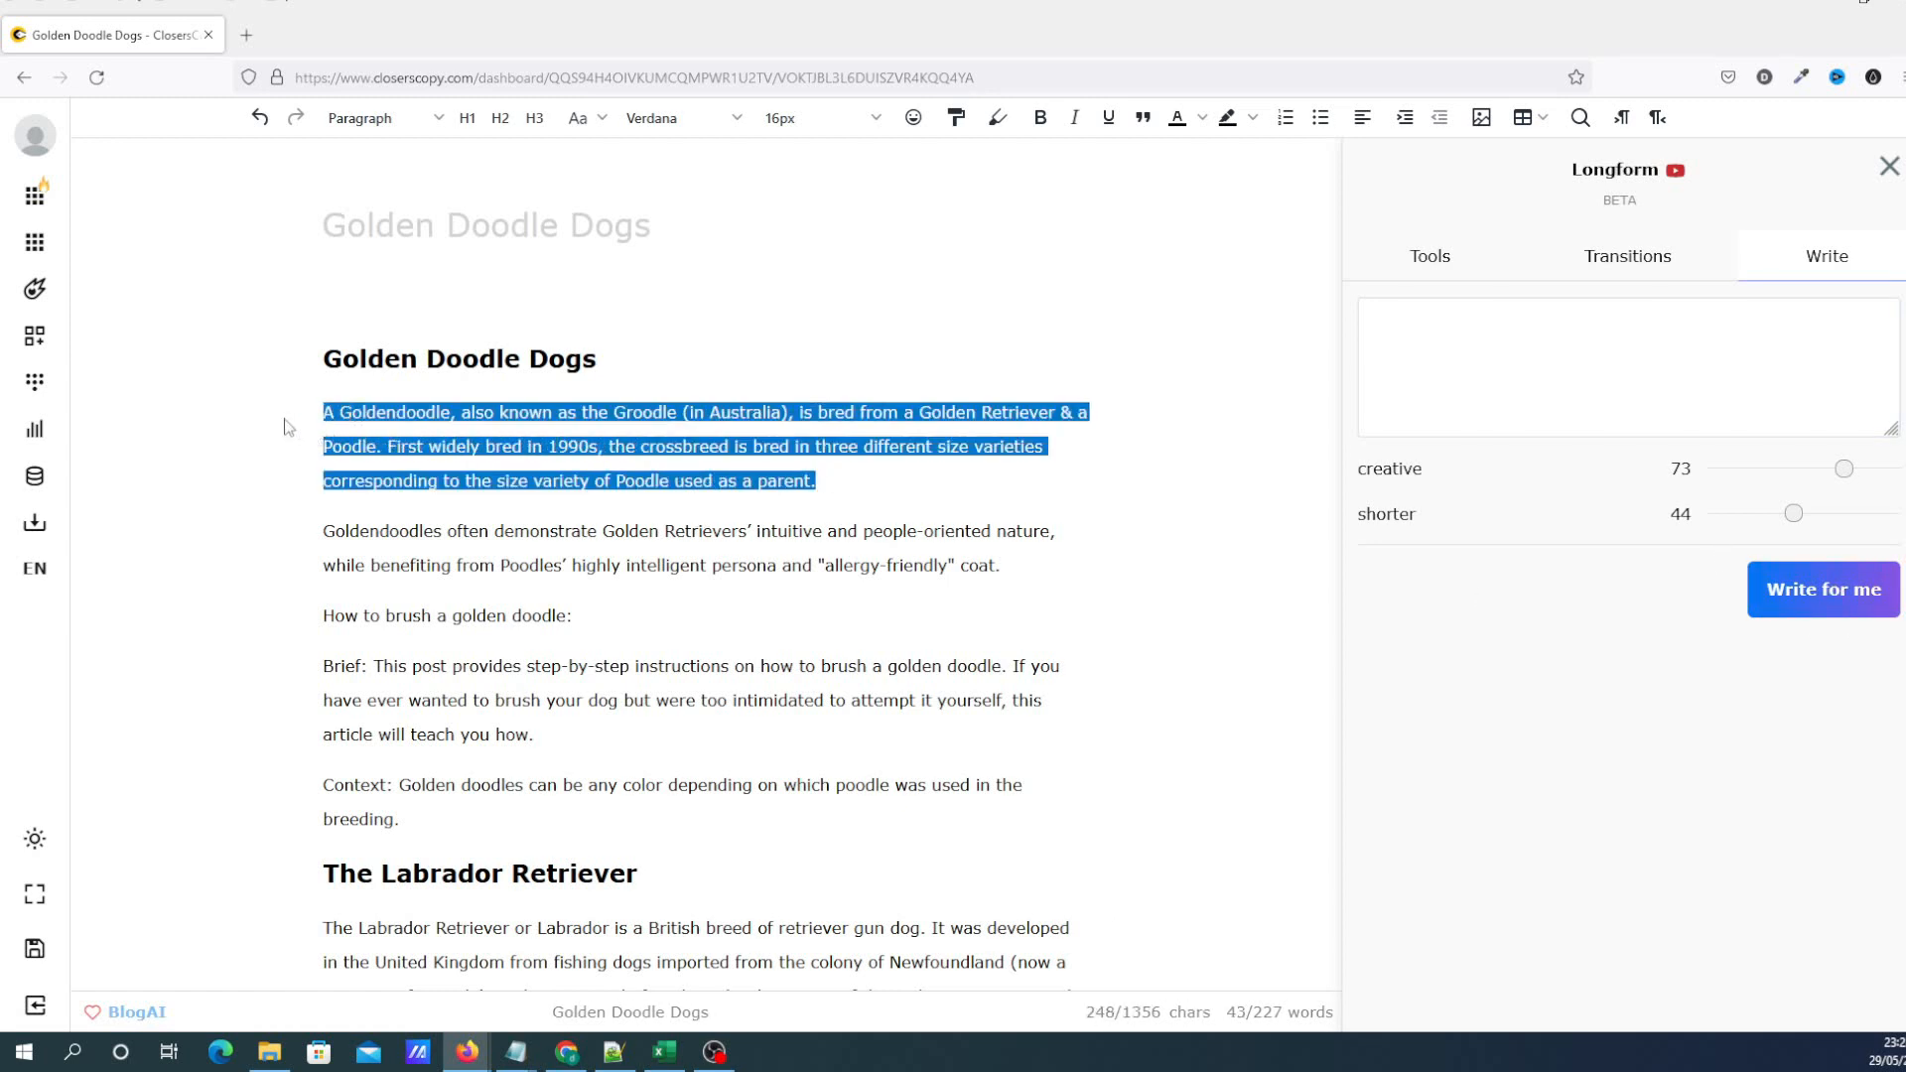
pyautogui.rightClick(528, 448)
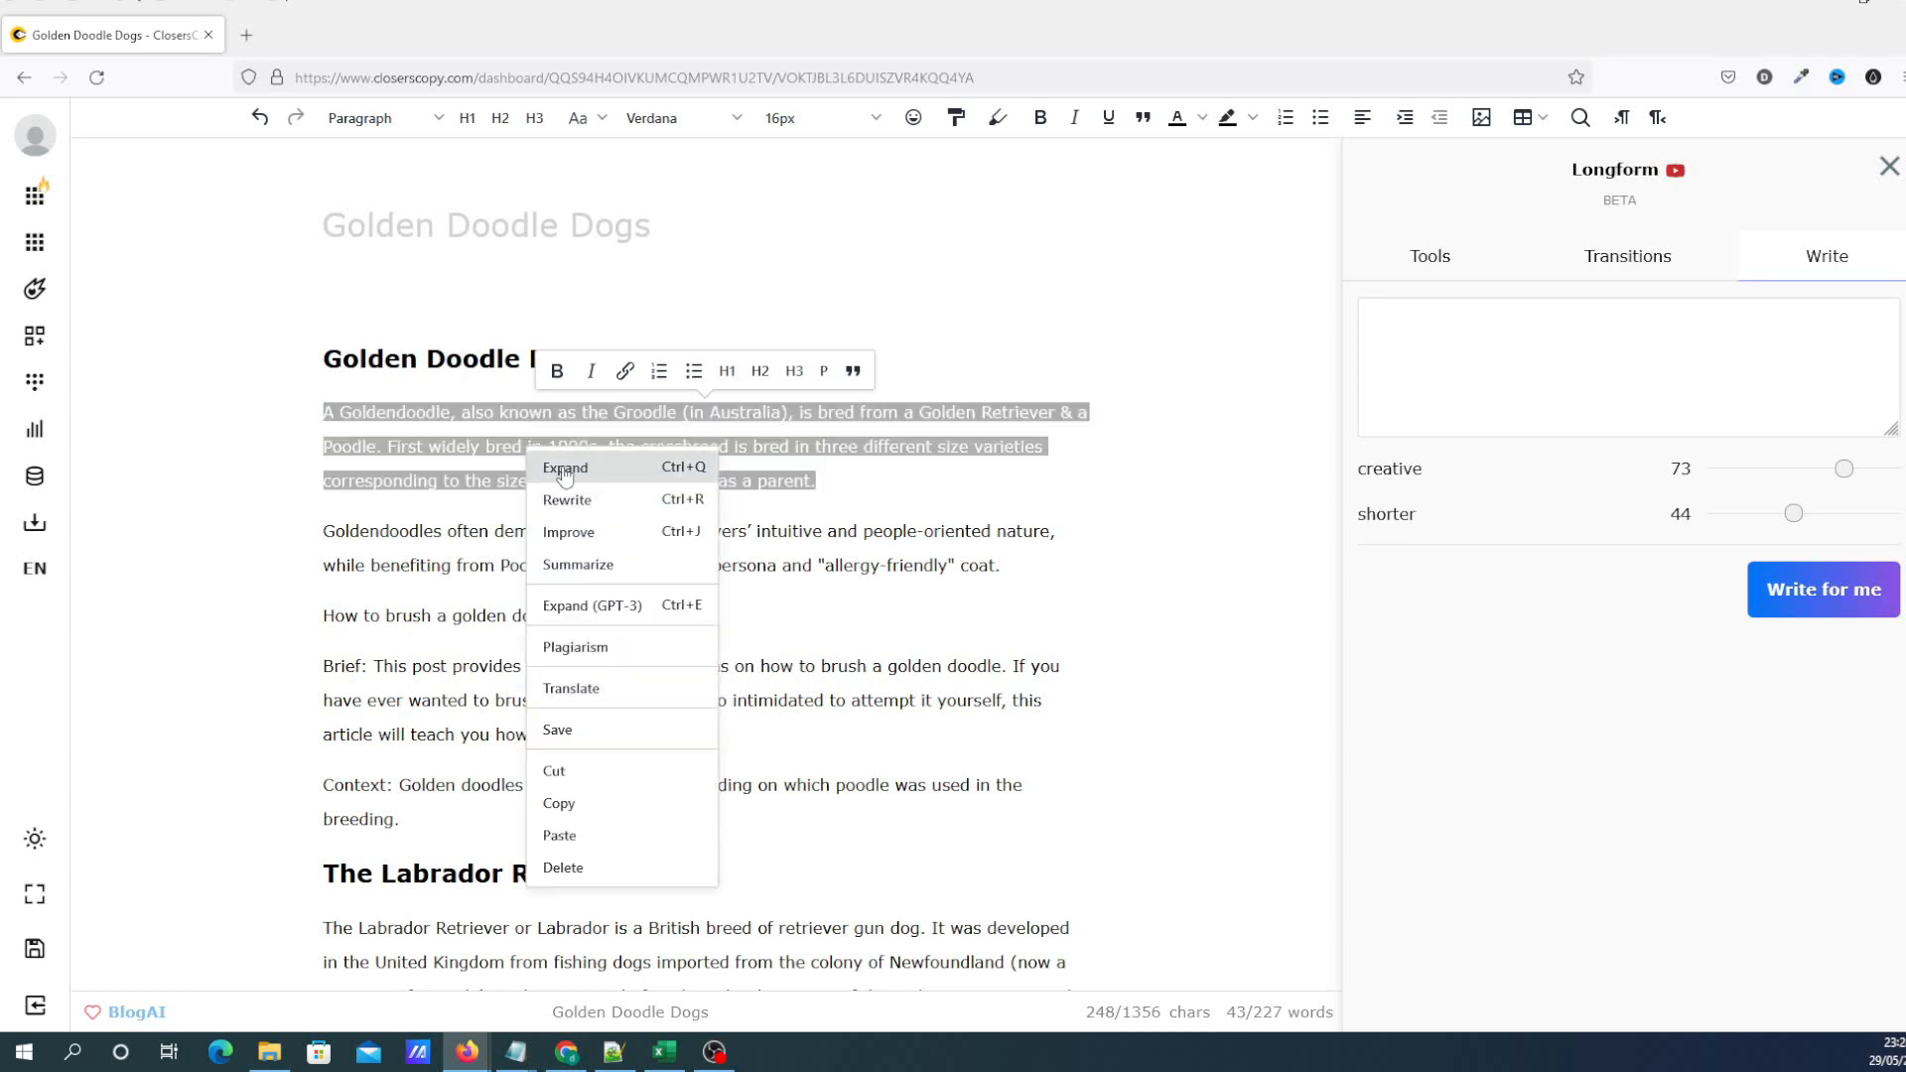
pyautogui.click(828, 484)
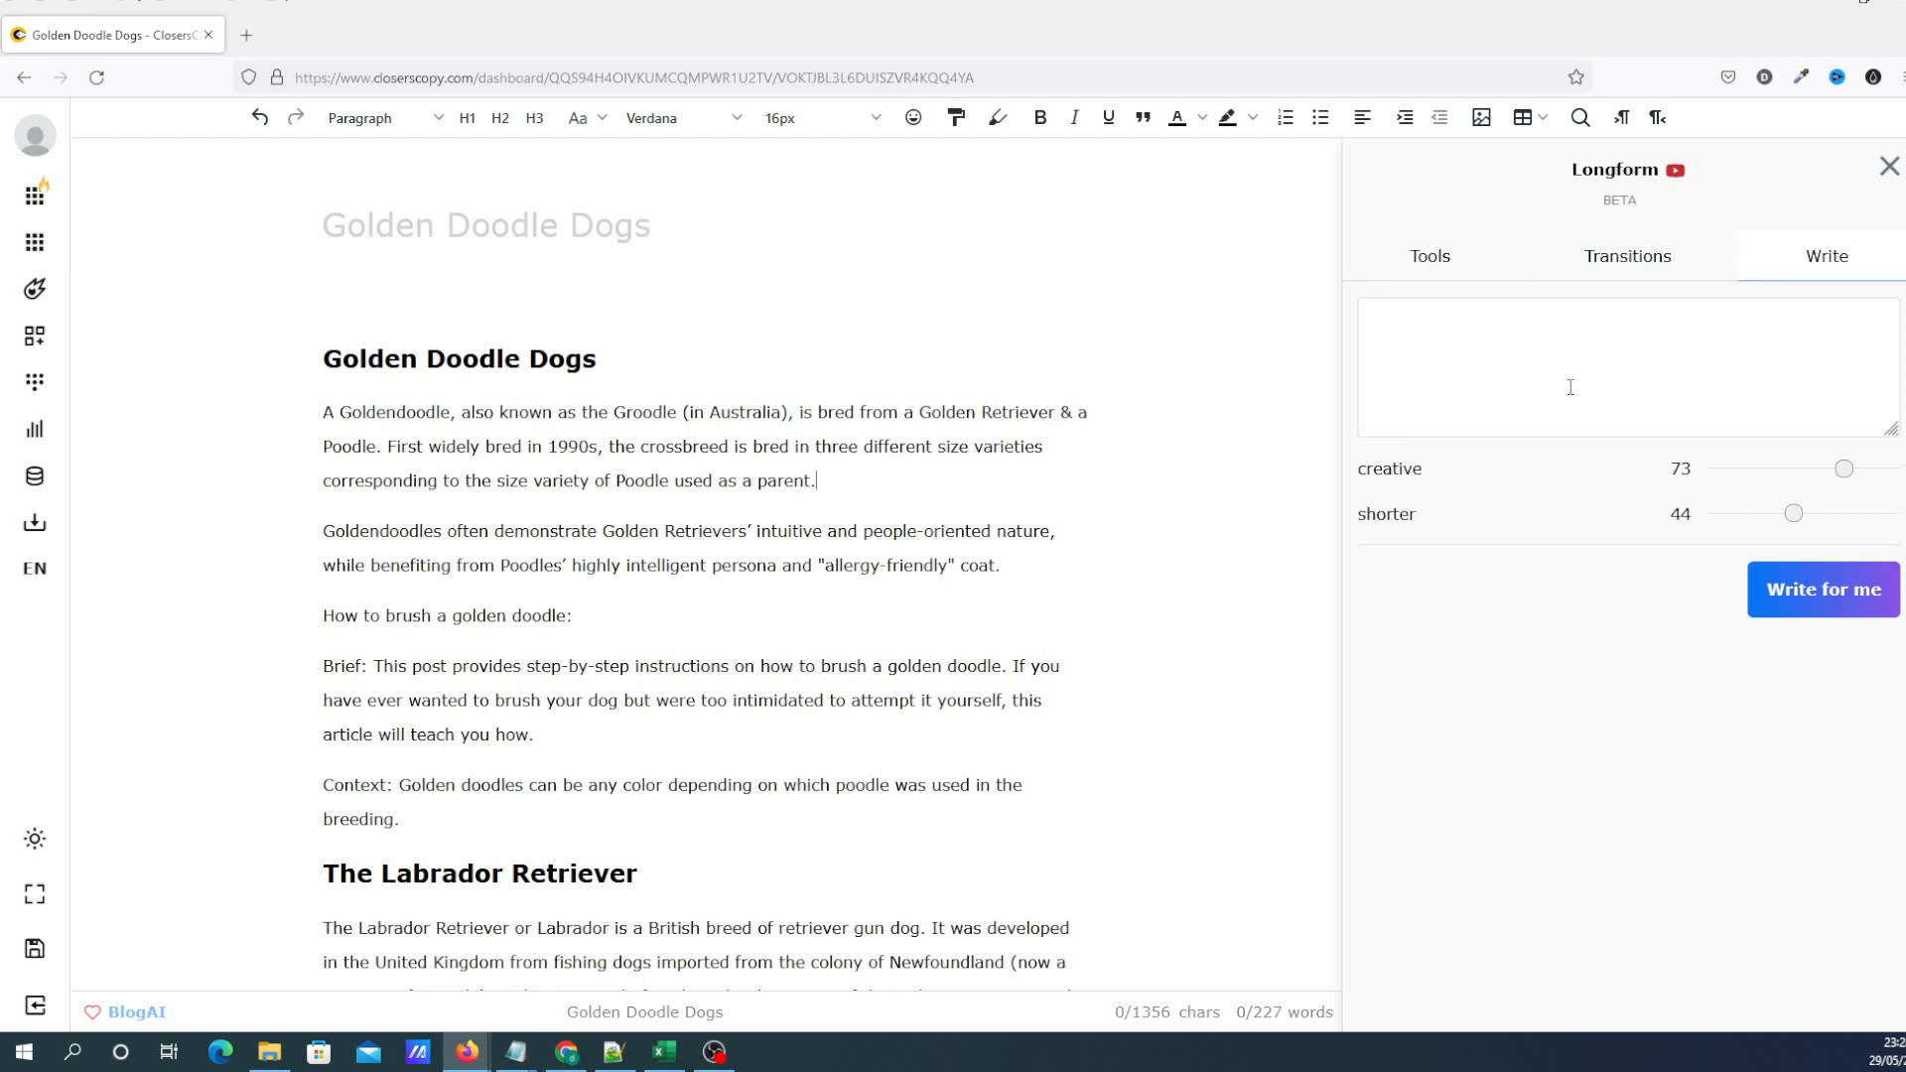
# Copy the document's sentence "Golden doodles can be any color depending on which poodle was used in the breeding." into the Longform Write context
pyautogui.click(1457, 344)
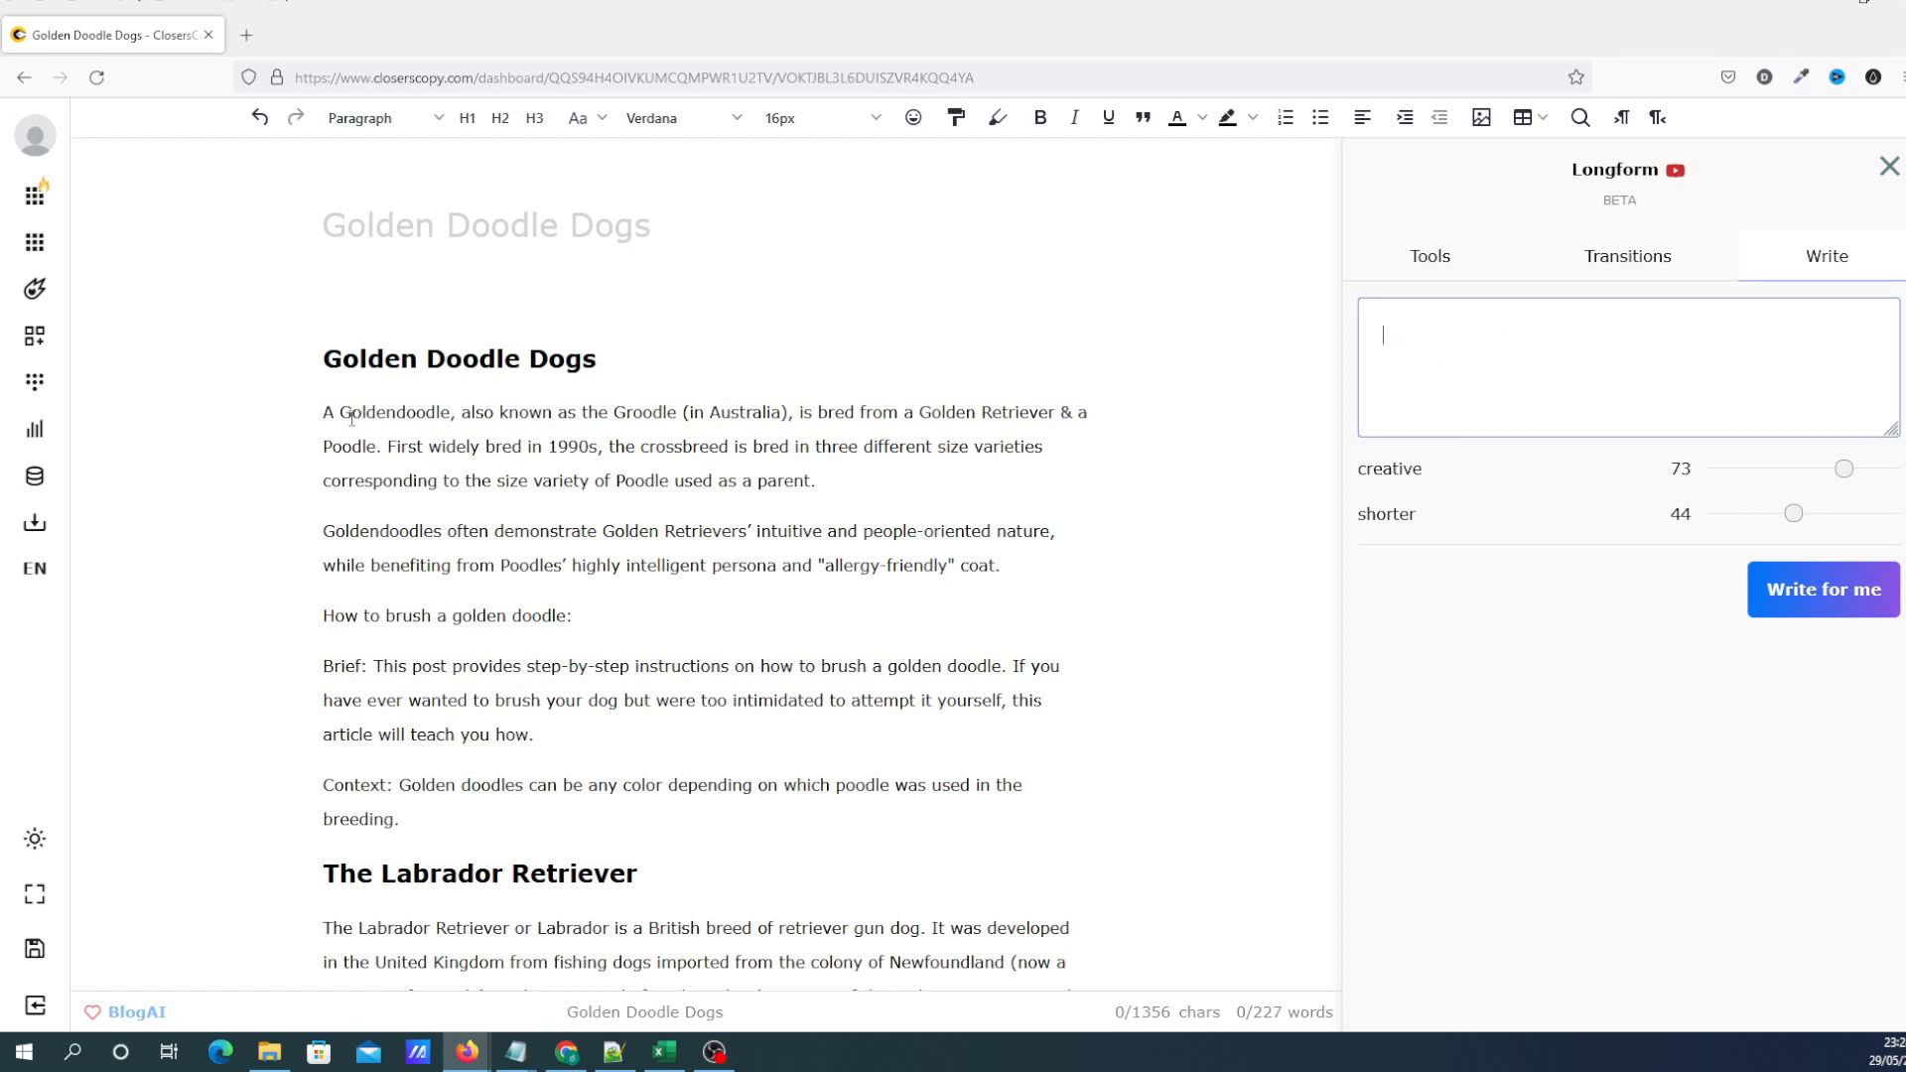
pyautogui.moveTo(324, 413); pyautogui.dragTo(864, 481)
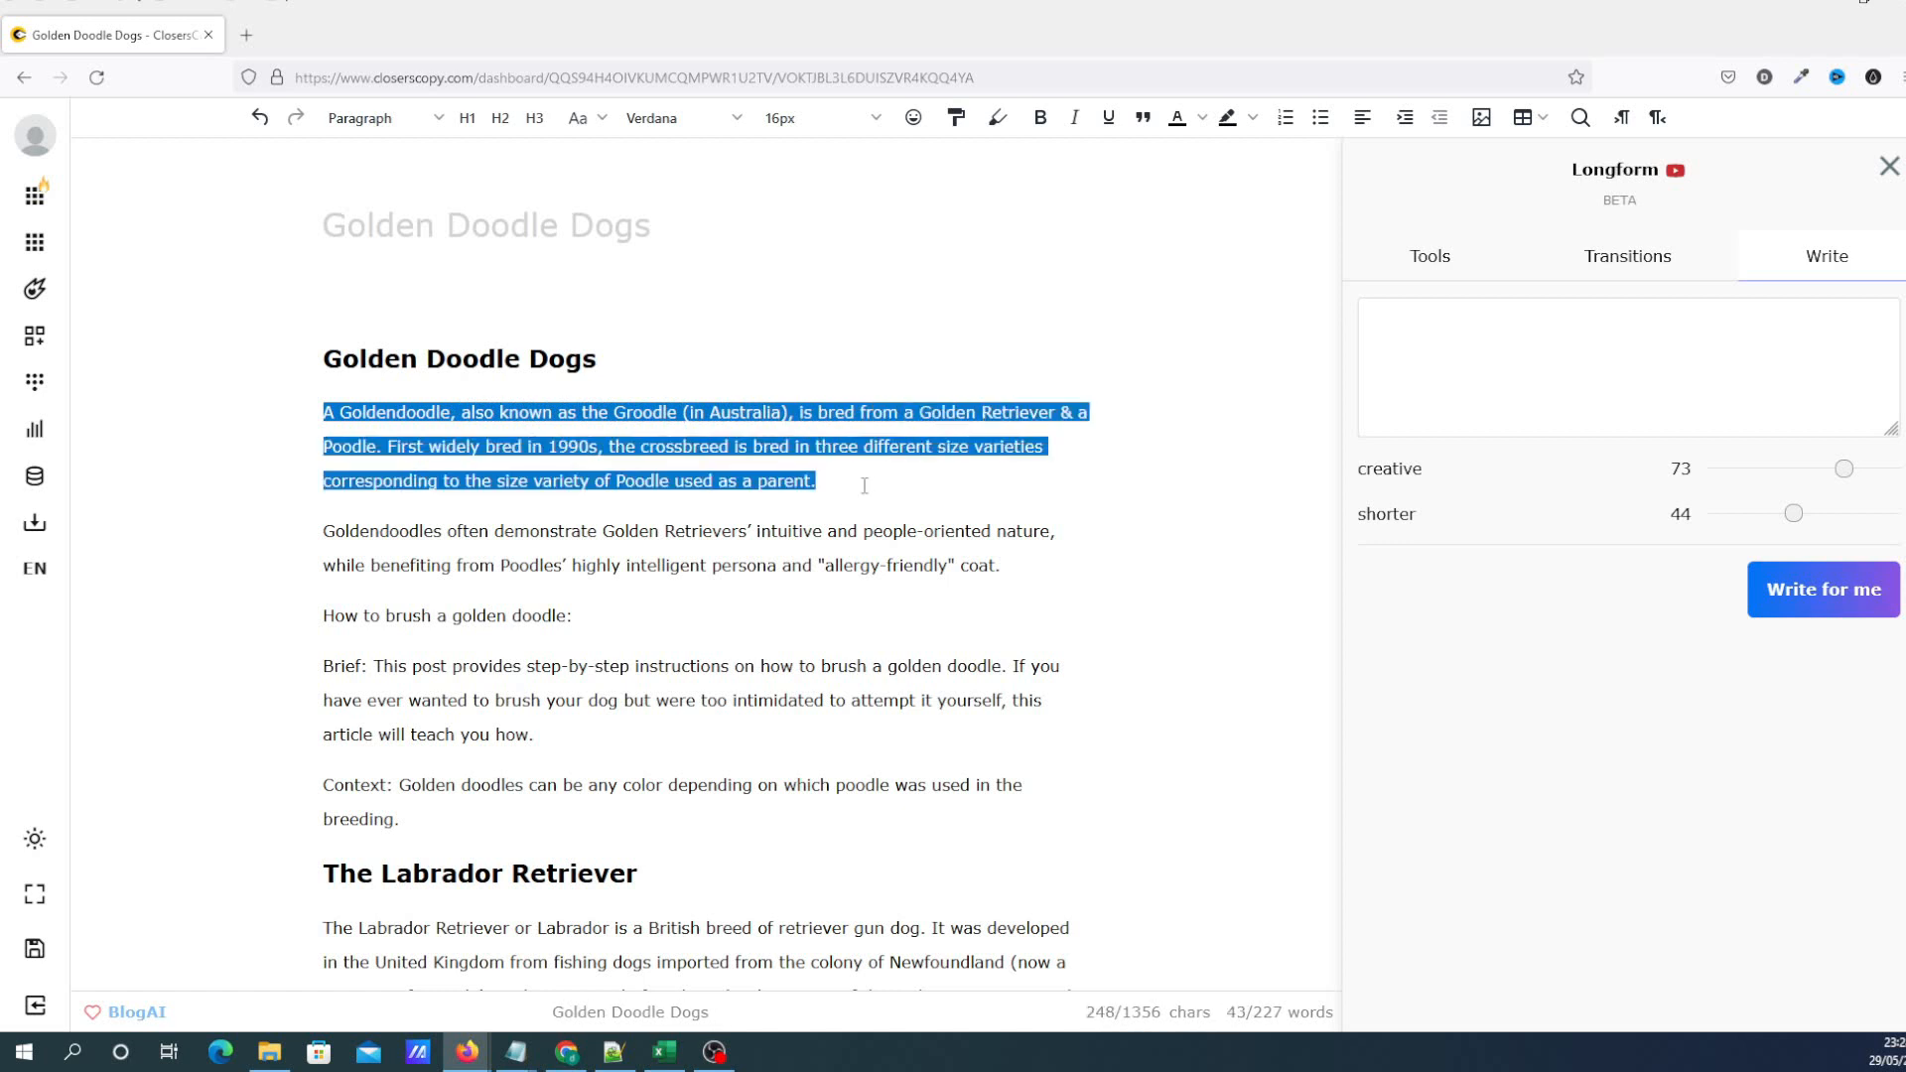
pyautogui.click(873, 536)
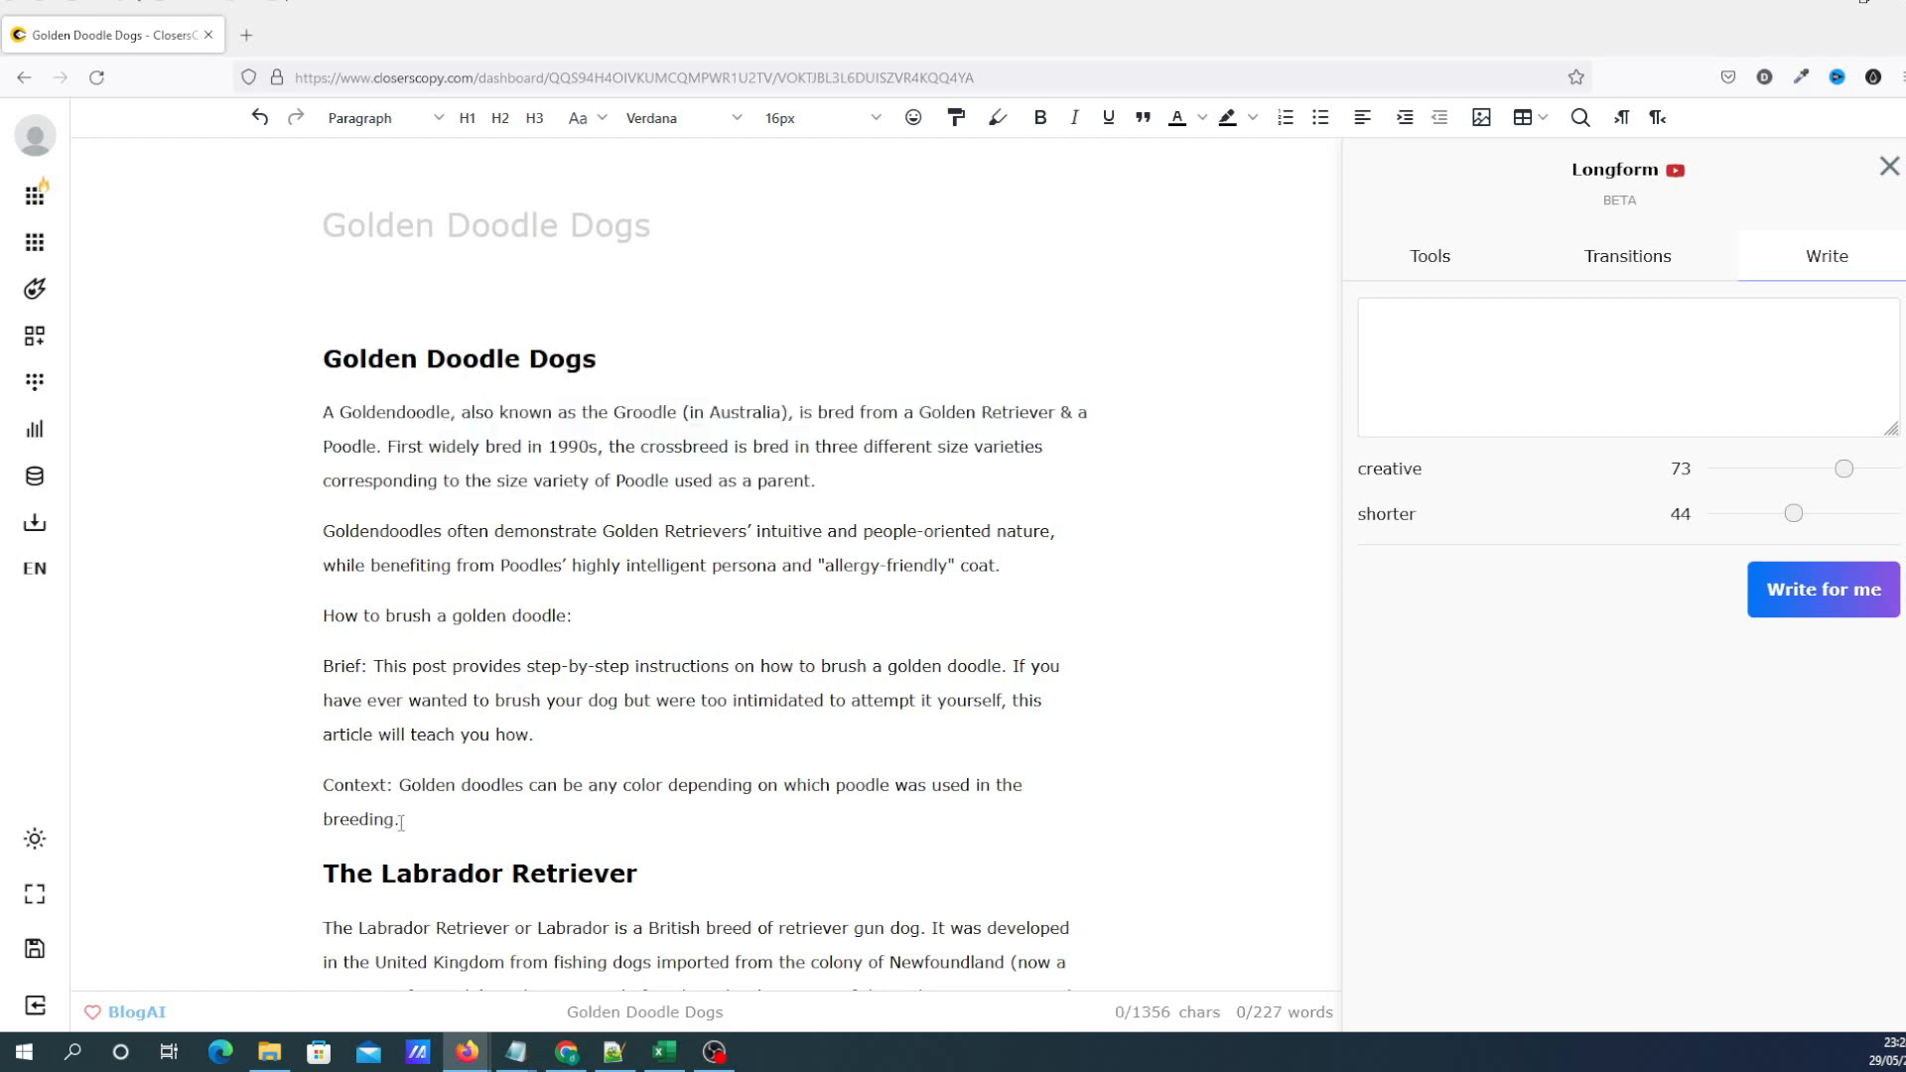
pyautogui.moveTo(400, 820)
pyautogui.mouseDown()
pyautogui.moveTo(362, 806)
pyautogui.moveTo(402, 789)
pyautogui.mouseUp()
pyautogui.hotkey('ctrl', 'c')
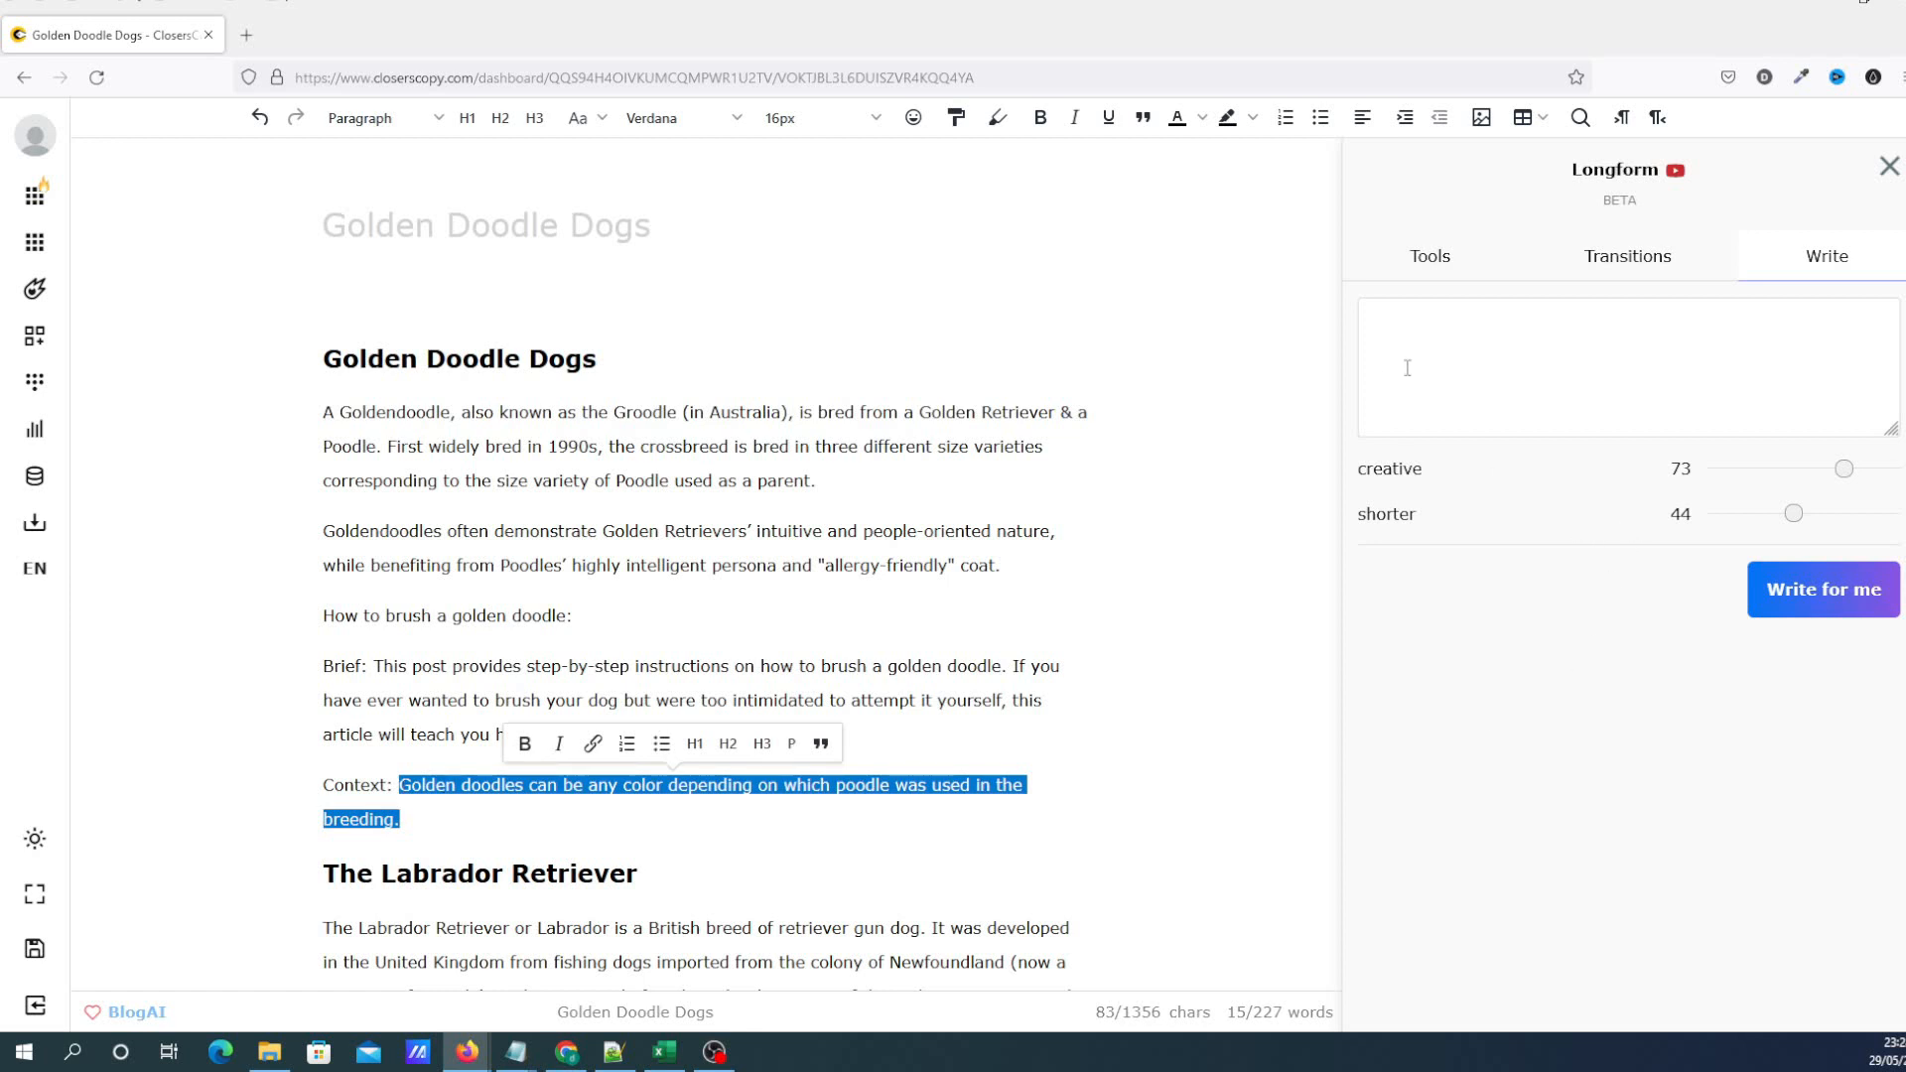
pyautogui.click(1393, 319)
pyautogui.hotkey('ctrl', 'v')
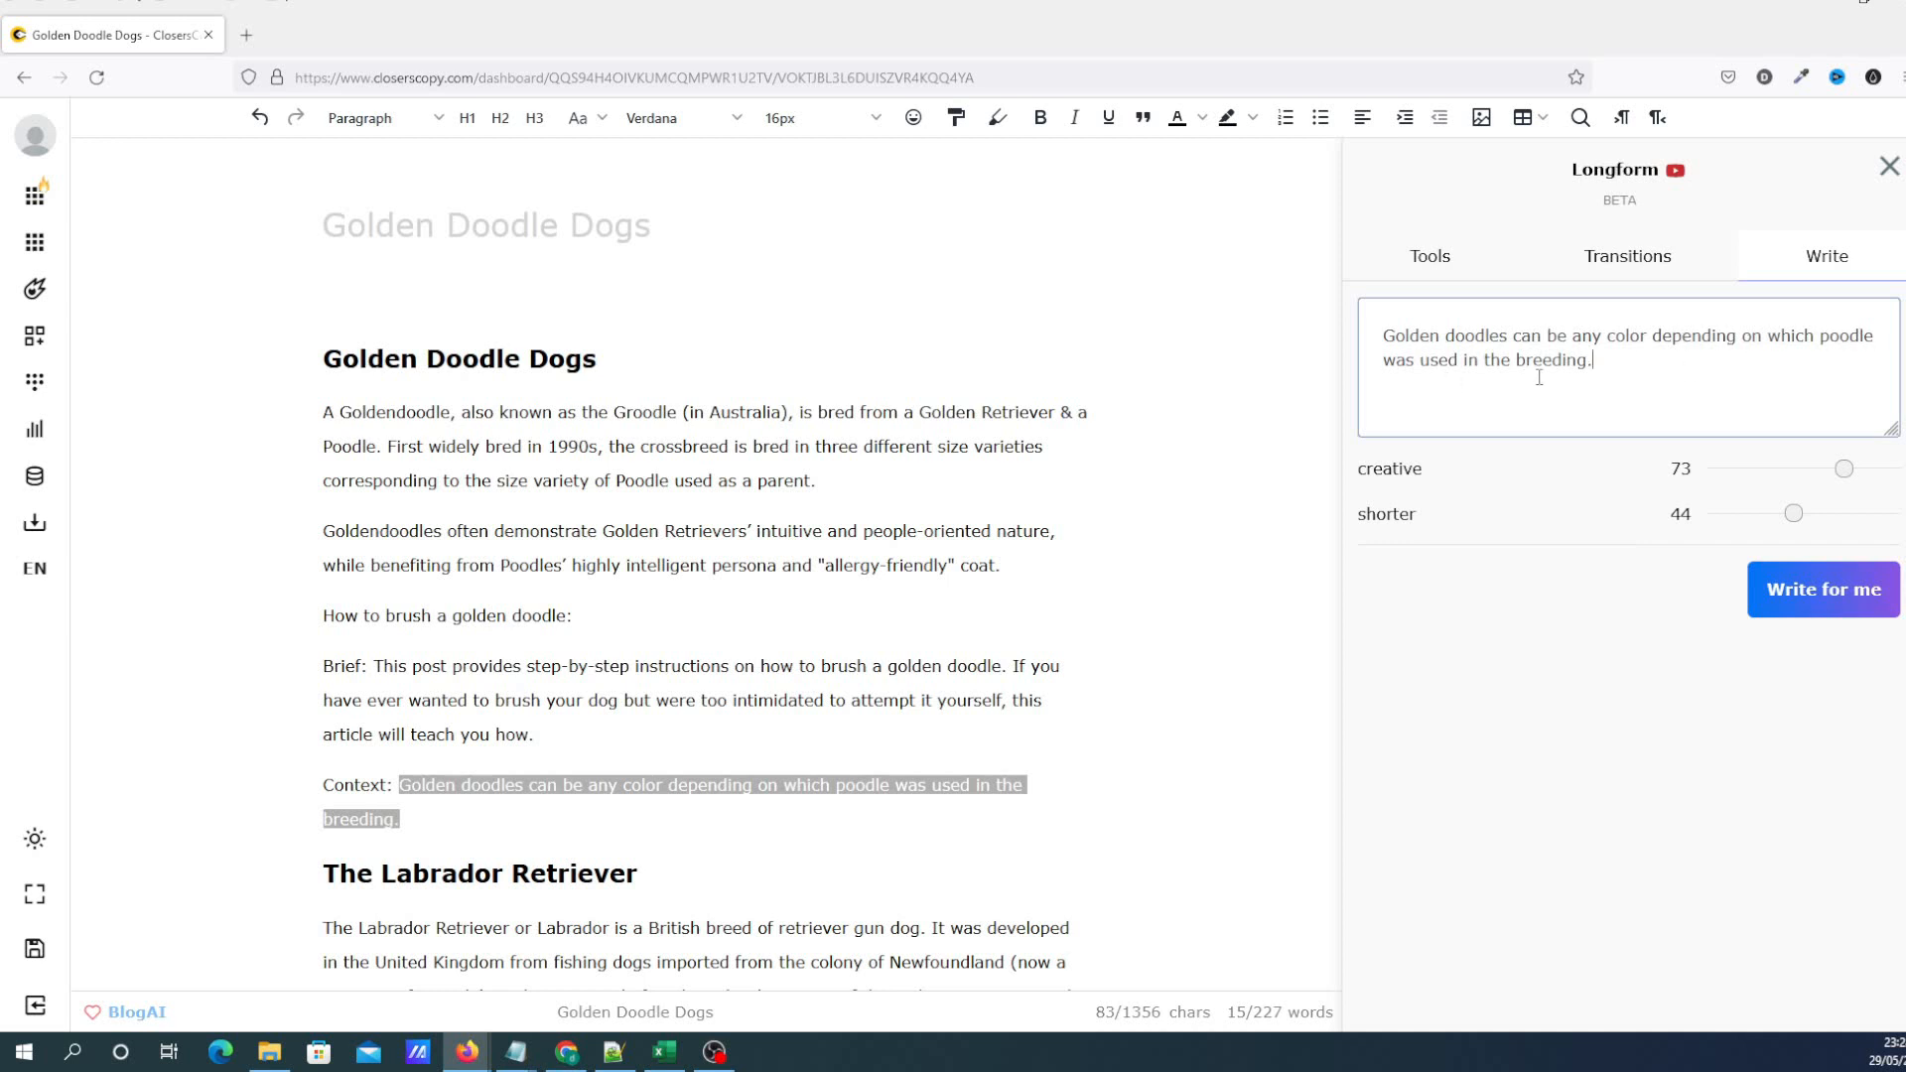
pyautogui.click(1449, 620)
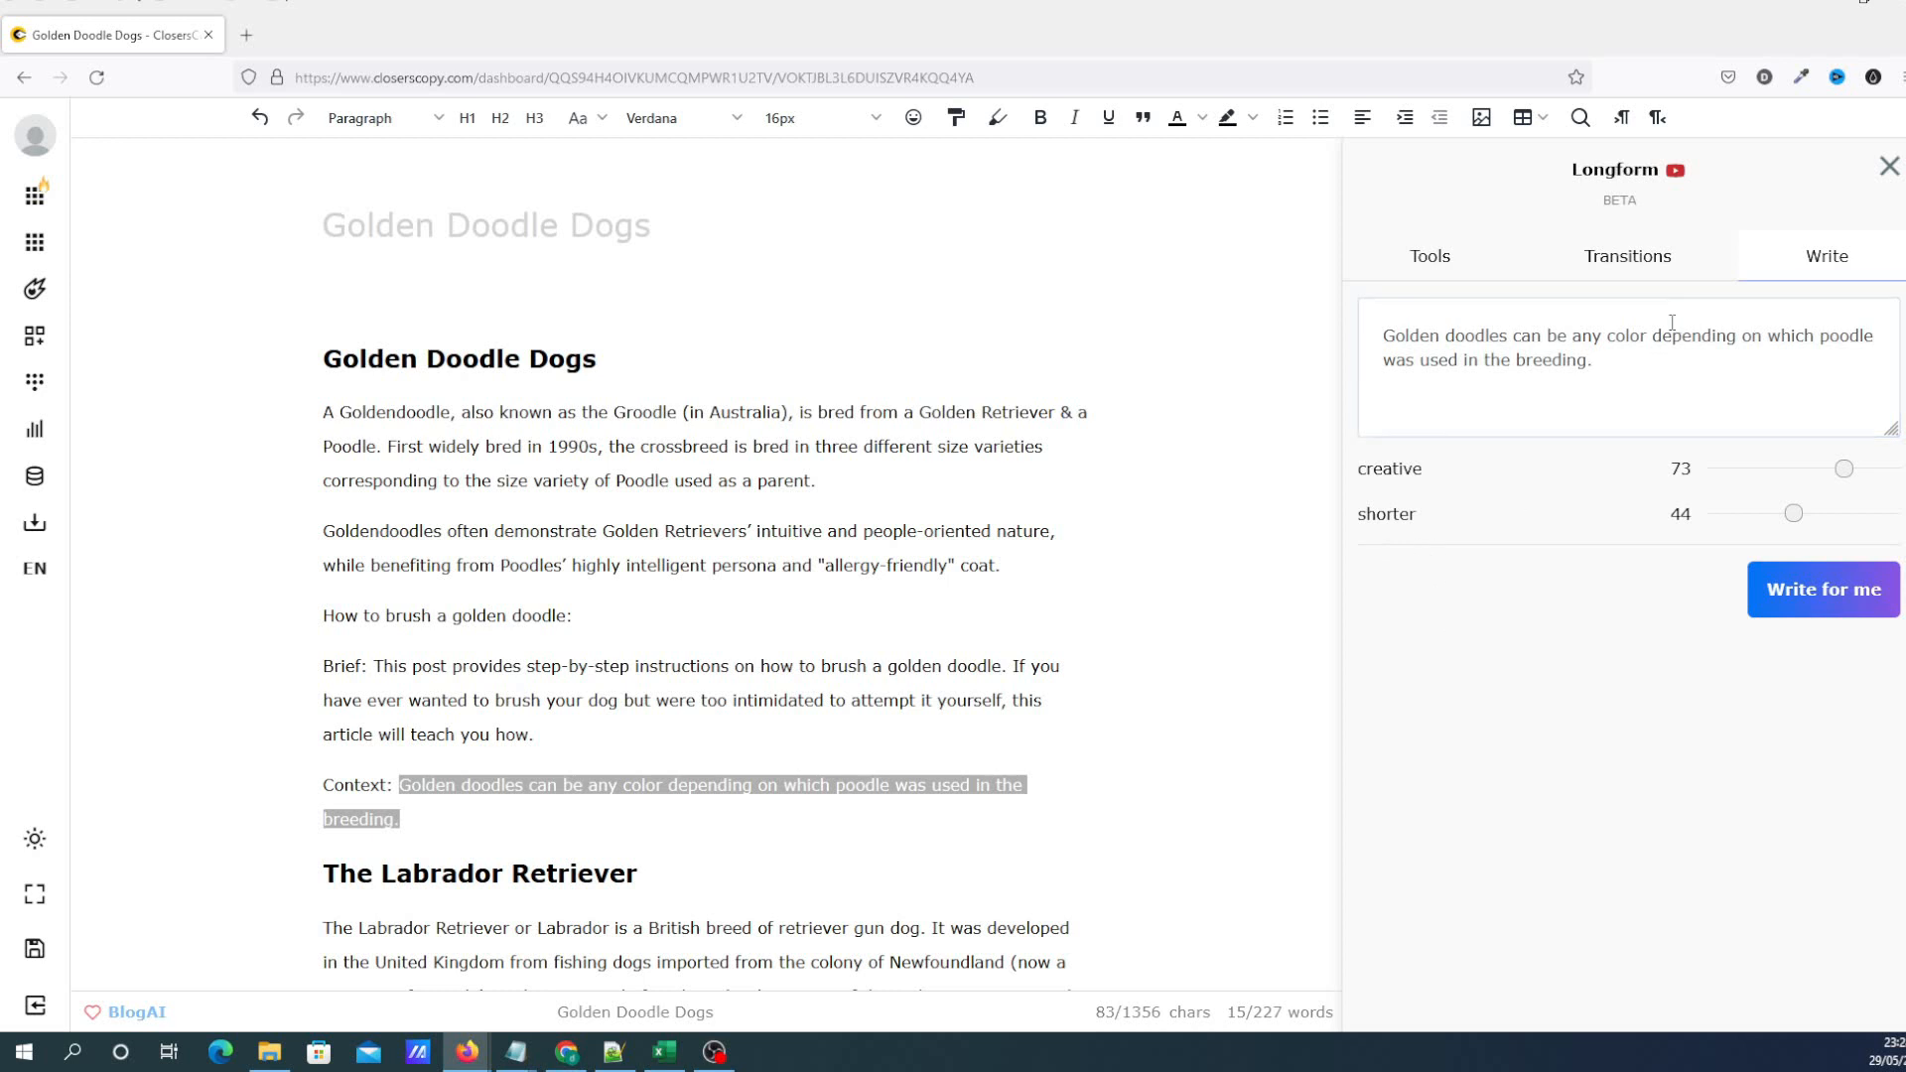
pyautogui.click(1666, 374)
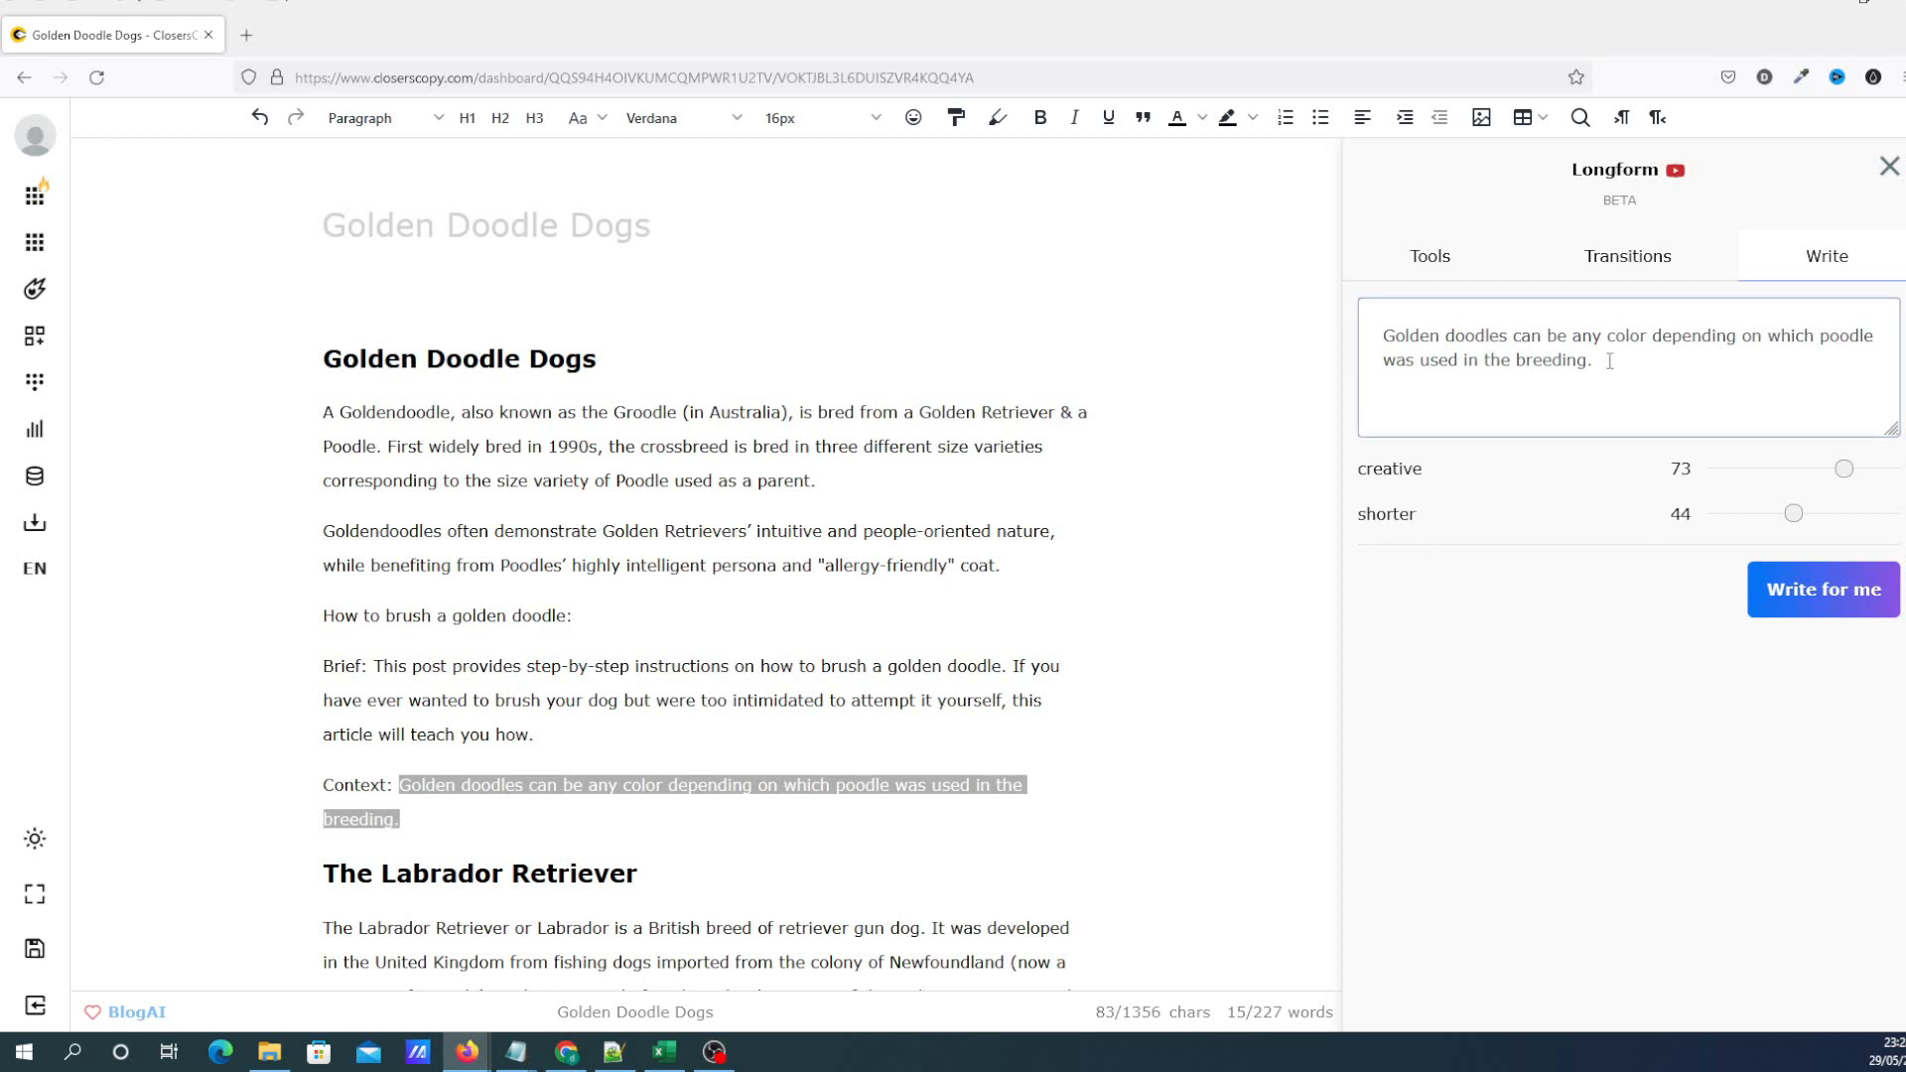
pyautogui.moveTo(1610, 338); pyautogui.dragTo(1674, 340)
pyautogui.click(1662, 369)
# Add the question "What color are goldendoodles?" below the first paragraph and generate a continuation with creative set to 72
pyautogui.click(820, 479)
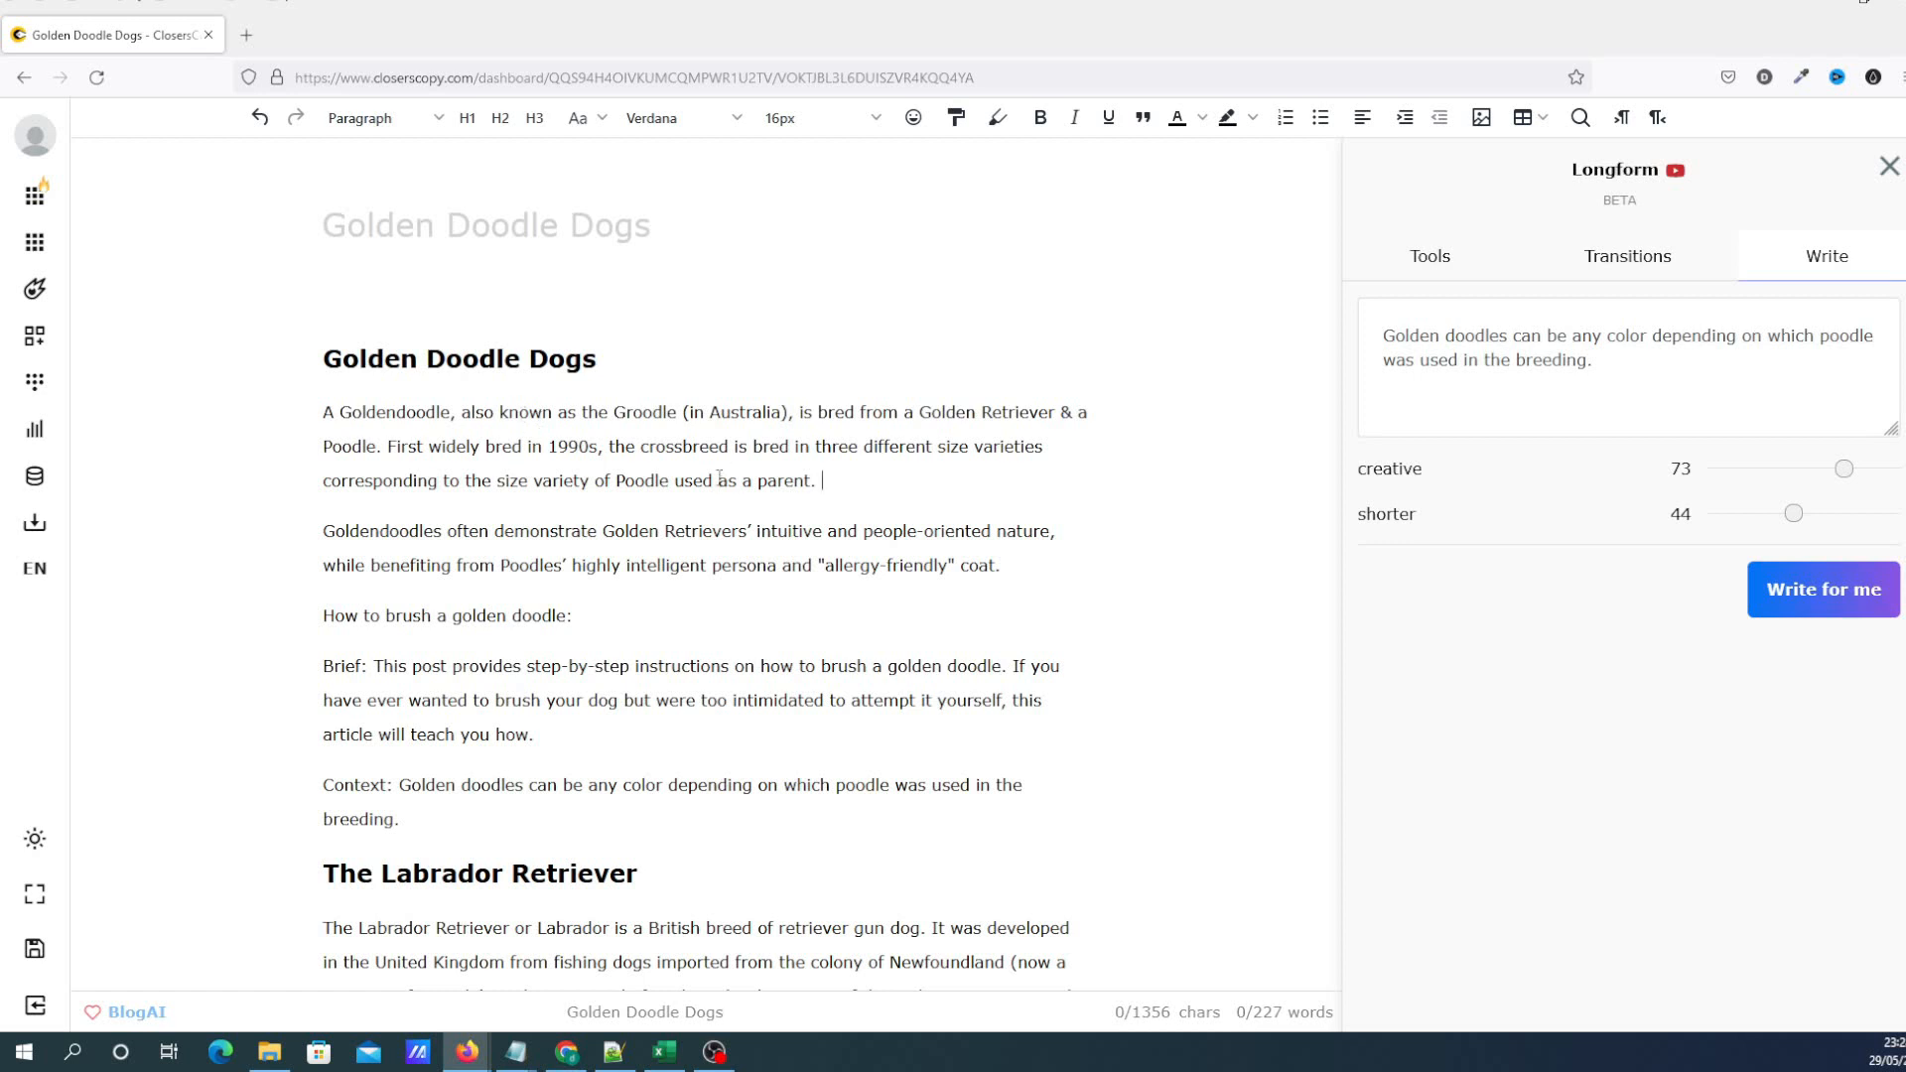
pyautogui.moveTo(820, 481); pyautogui.dragTo(323, 412)
pyautogui.click(826, 485)
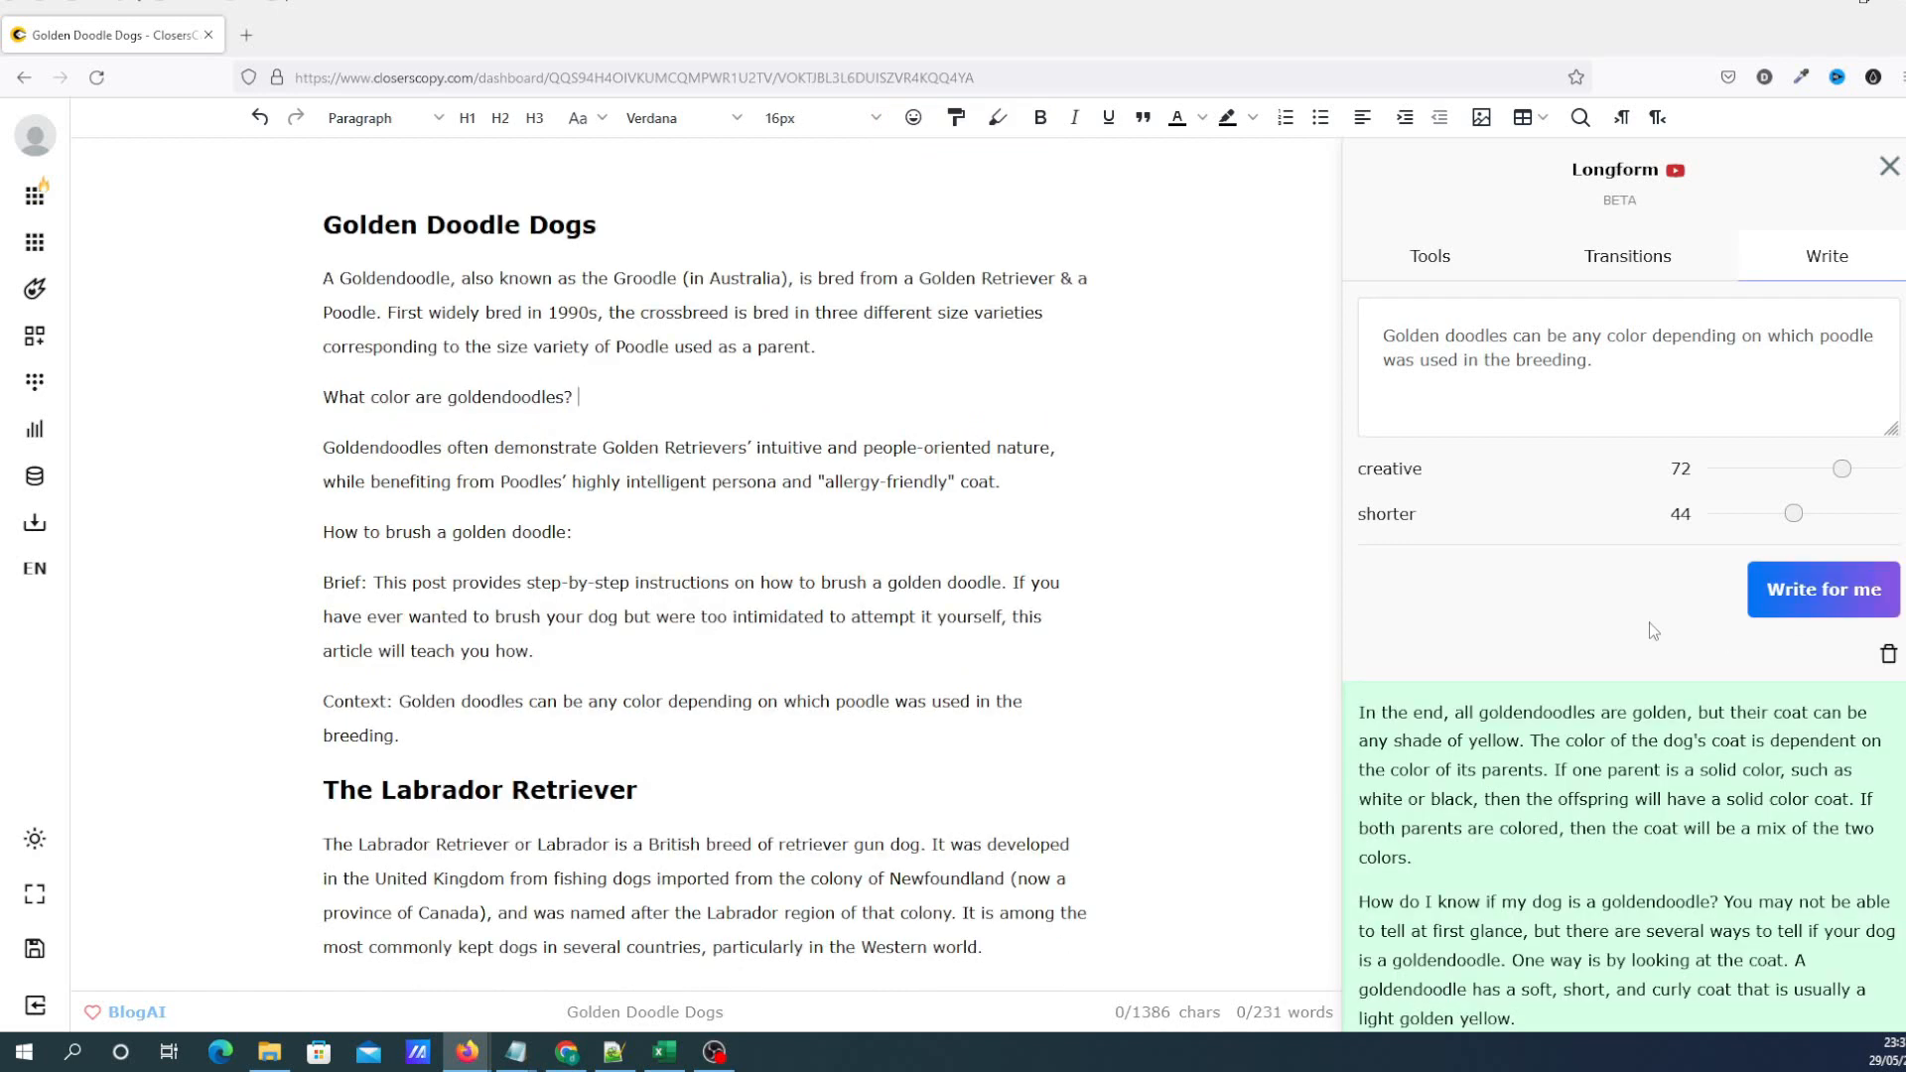
# Read through the generated continuations about goldendoodle colors and compare them with the context sentence
pyautogui.scroll(-2, 1650, 618)
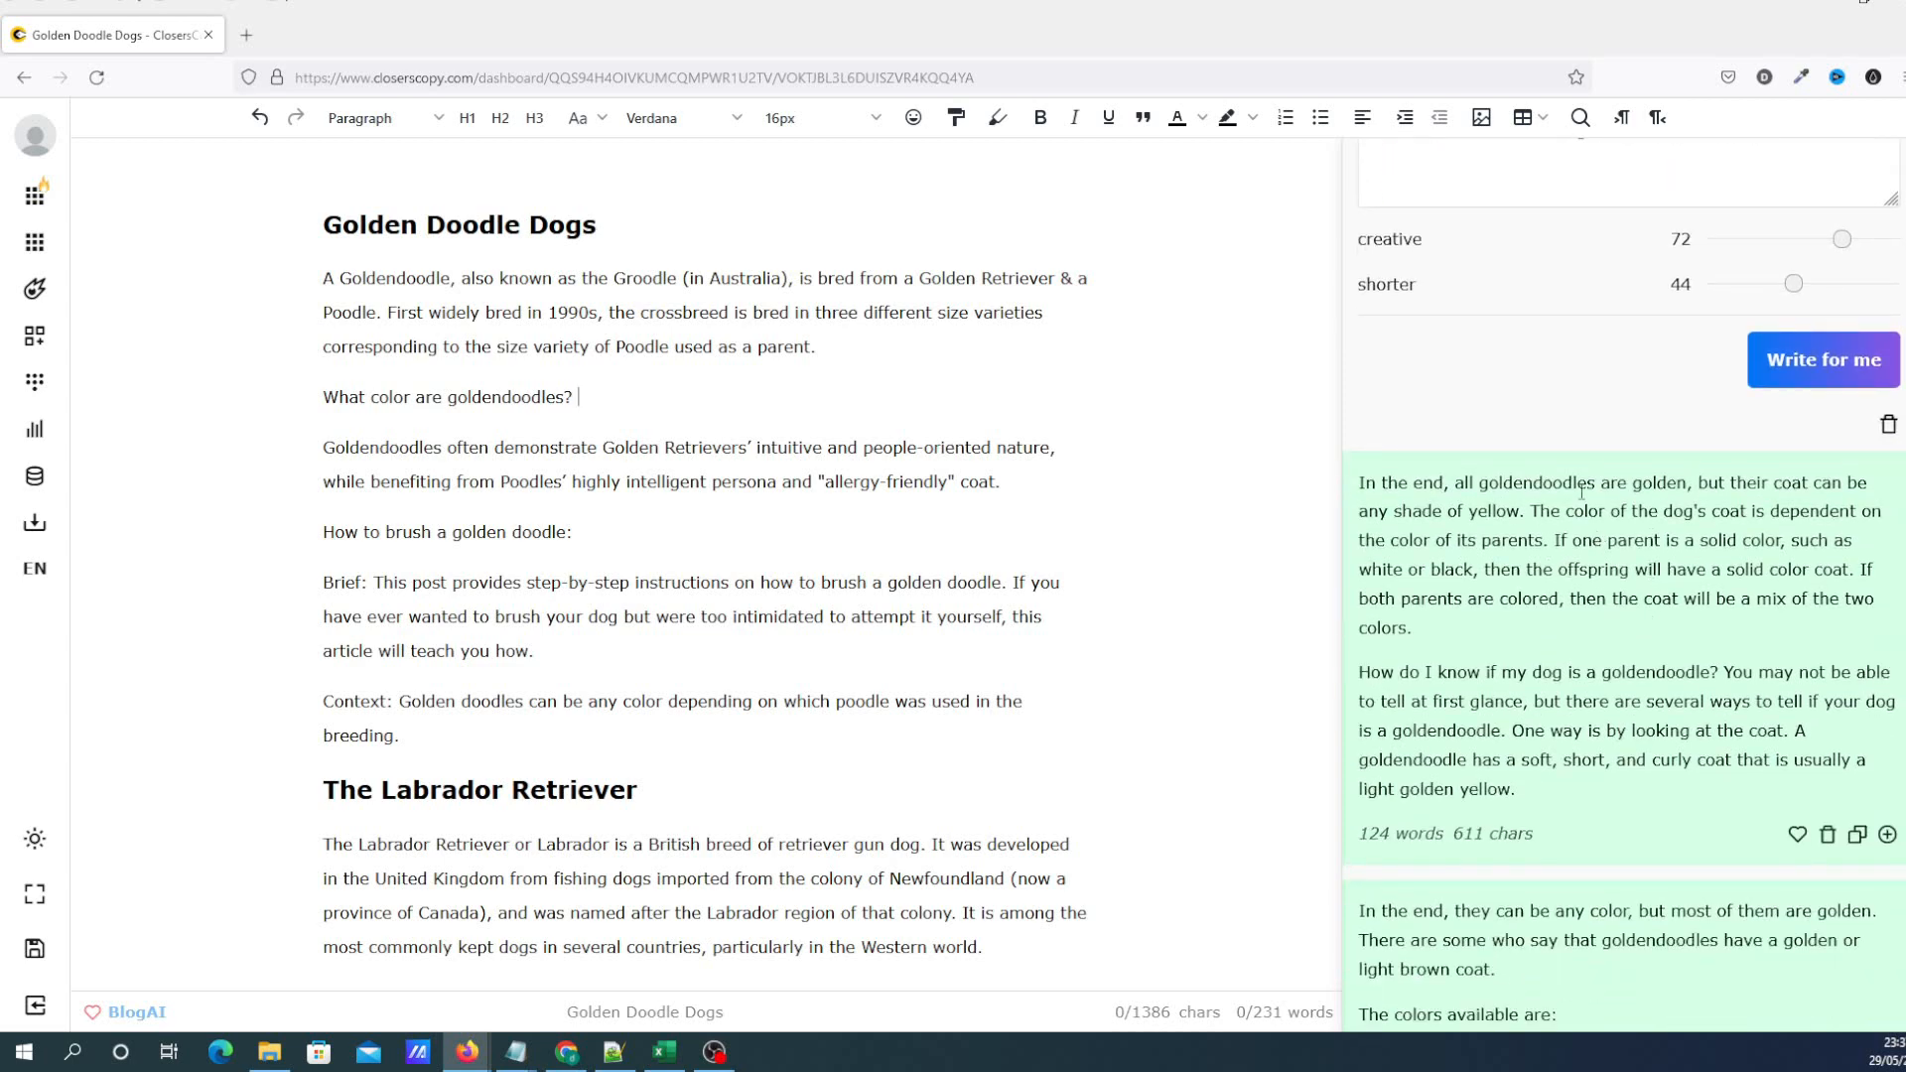
pyautogui.scroll(2, 1582, 491)
pyautogui.moveTo(1628, 362); pyautogui.dragTo(1469, 359)
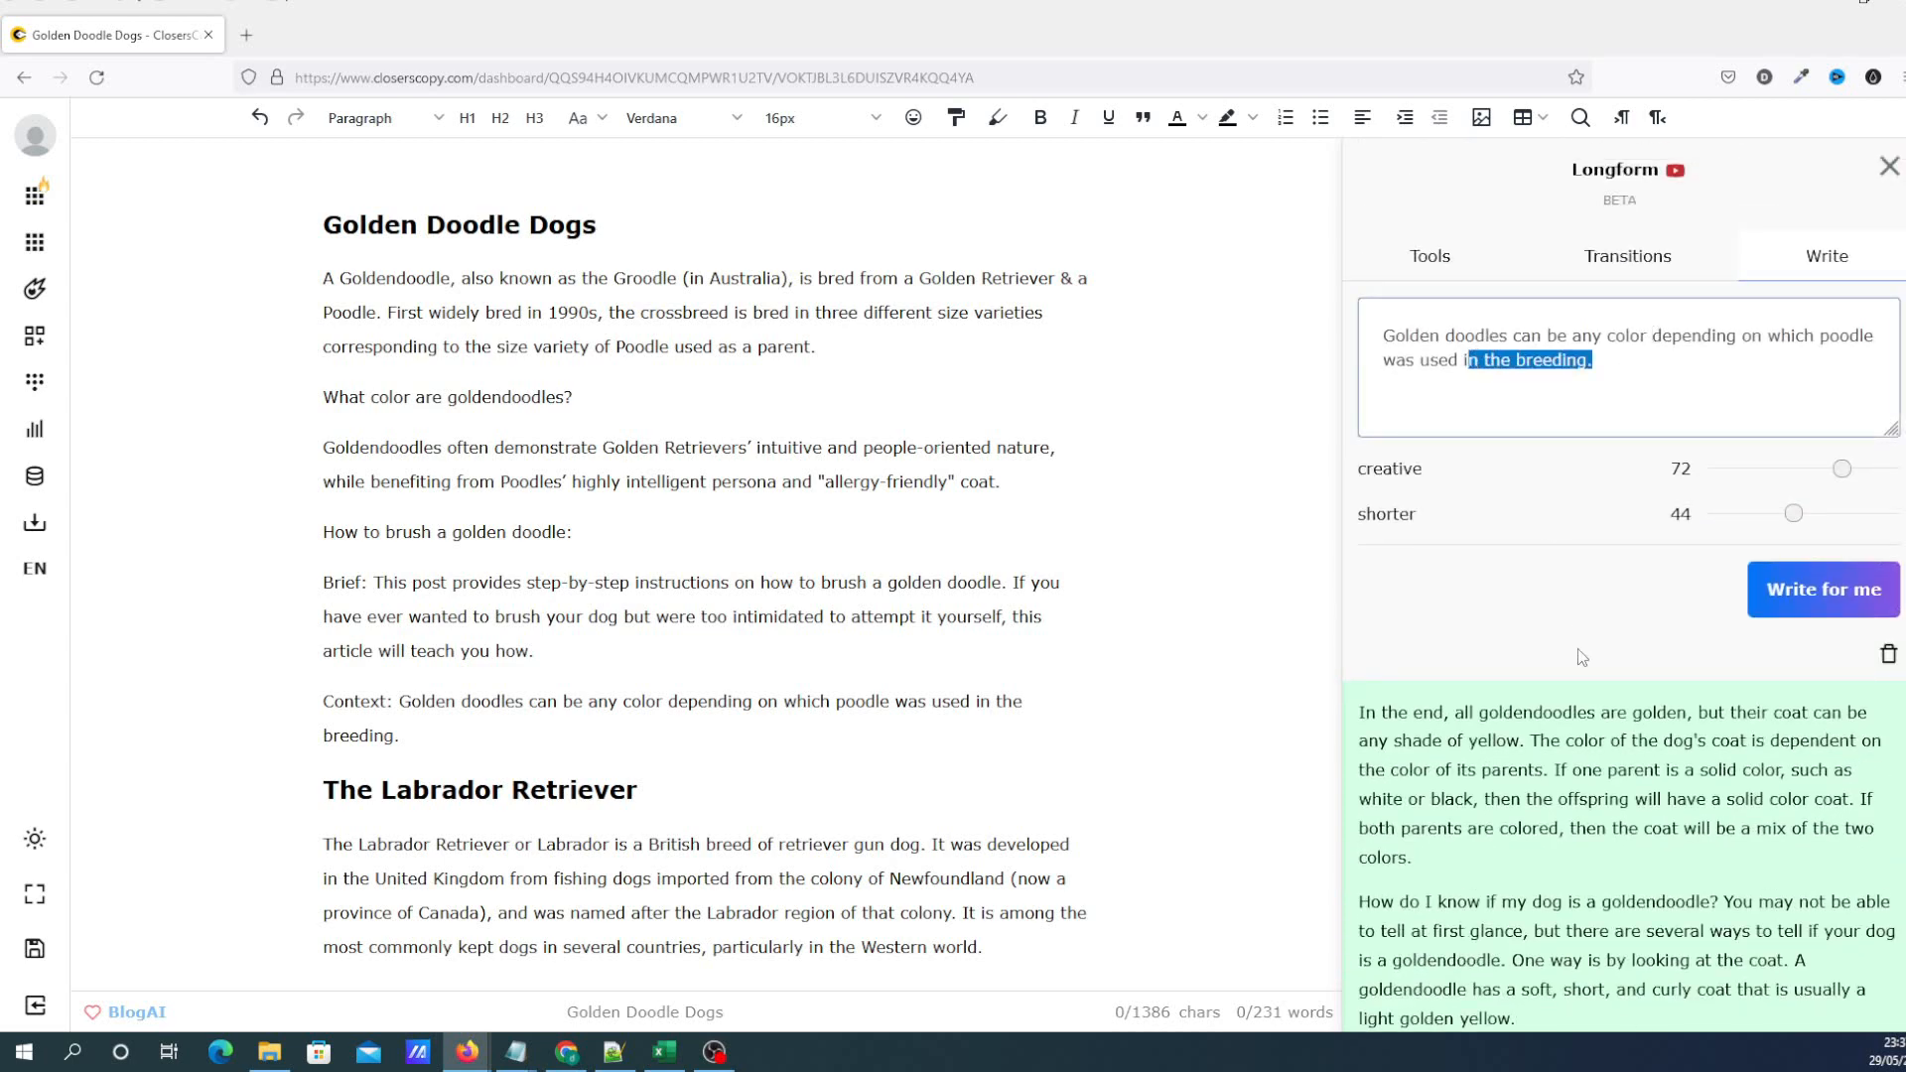
pyautogui.click(1581, 641)
pyautogui.scroll(-4, 1580, 633)
pyautogui.scroll(1, 1579, 595)
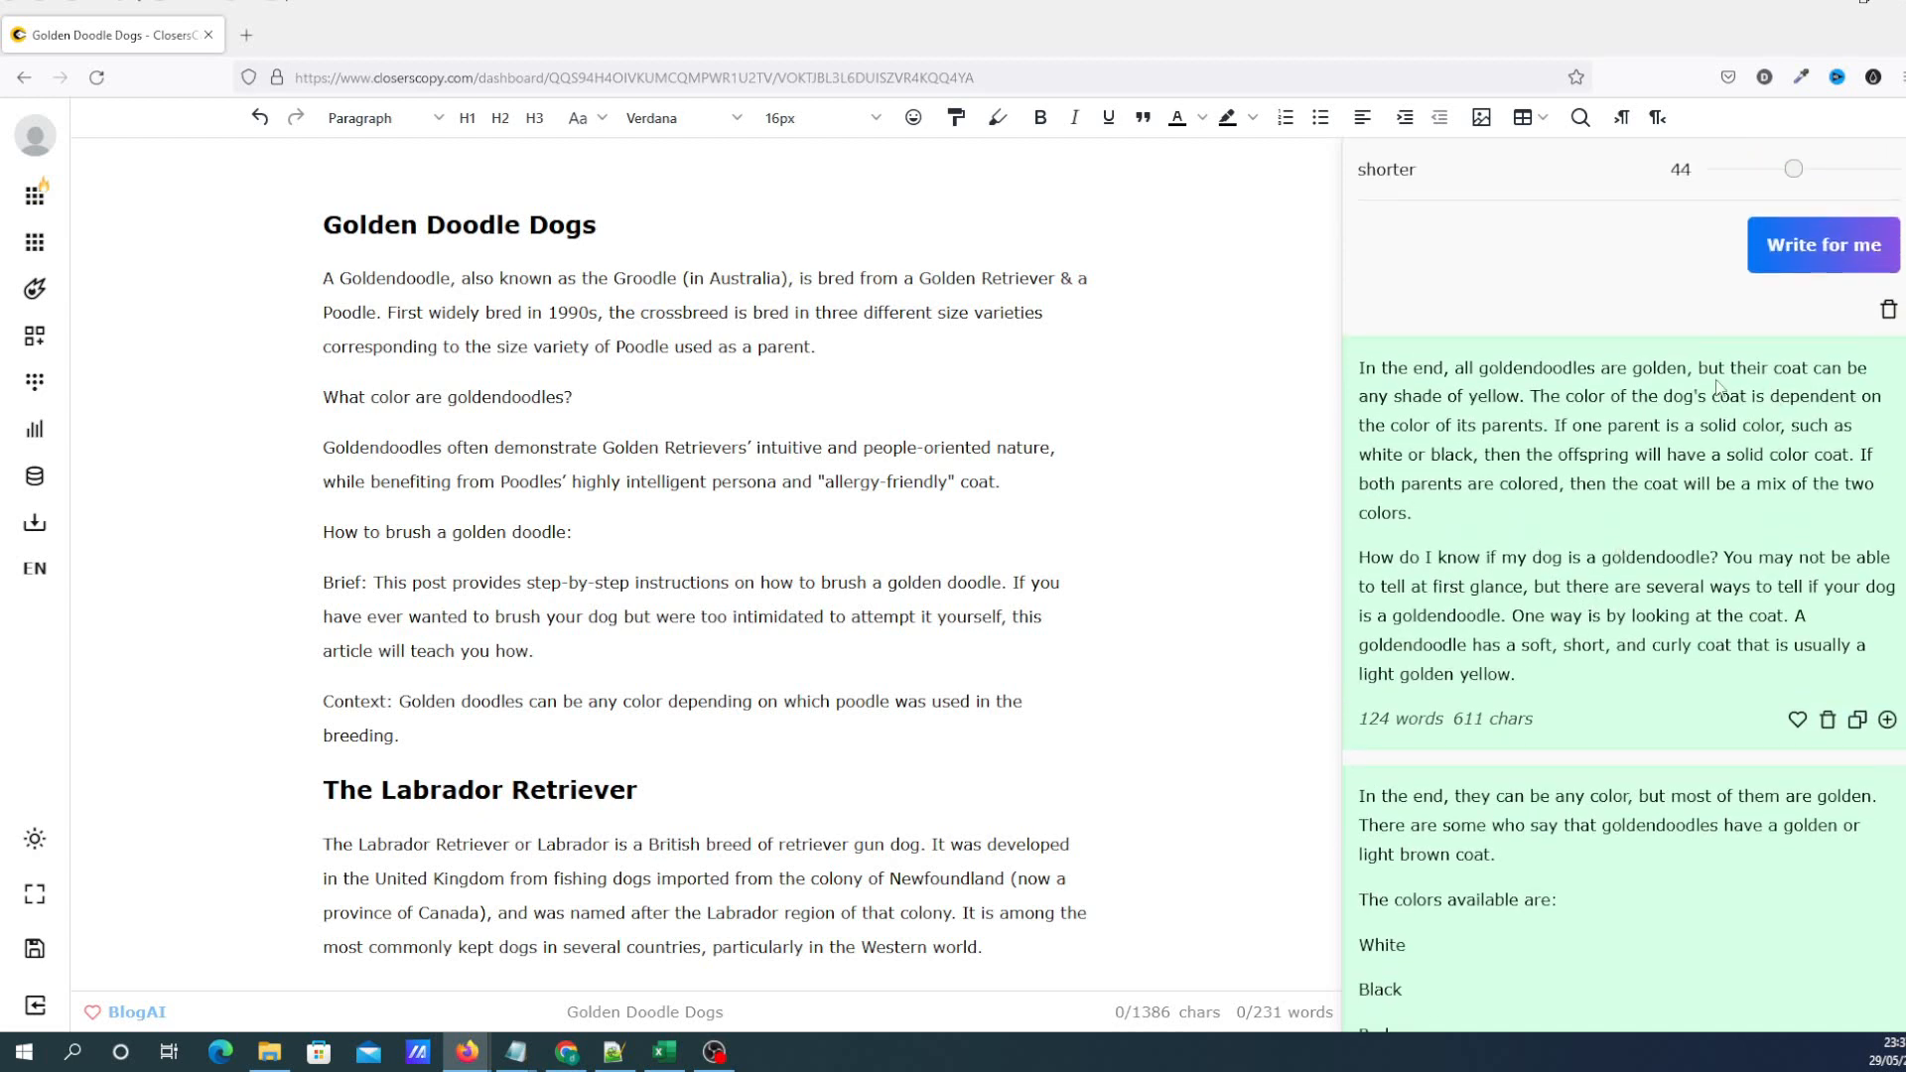
pyautogui.moveTo(1634, 370); pyautogui.dragTo(1686, 371)
pyautogui.click(1683, 478)
pyautogui.scroll(-8, 1630, 554)
pyautogui.scroll(-3, 1625, 567)
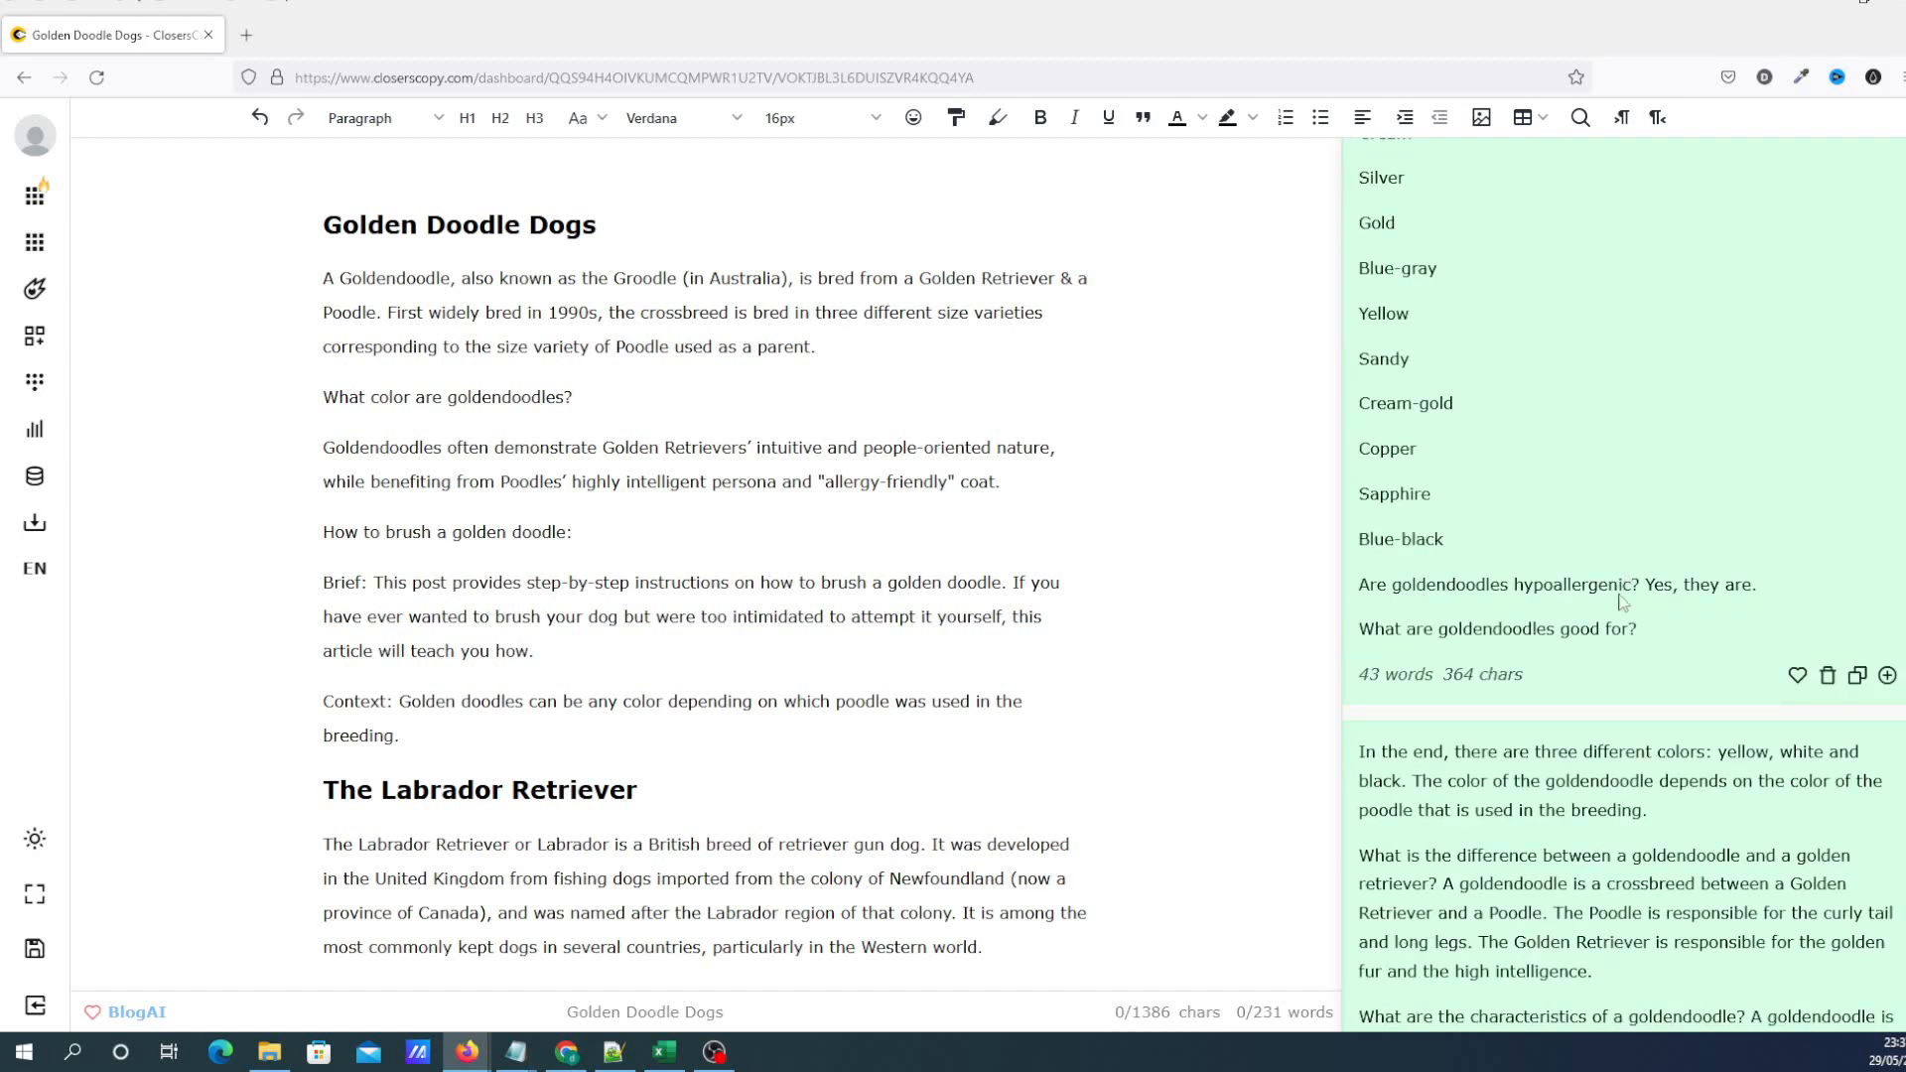
# Examine the generated list of goldendoodle colors and the next continuation's sentence on how the poodle determines the color
pyautogui.scroll(2, 1620, 593)
pyautogui.moveTo(1488, 651); pyautogui.dragTo(1395, 342)
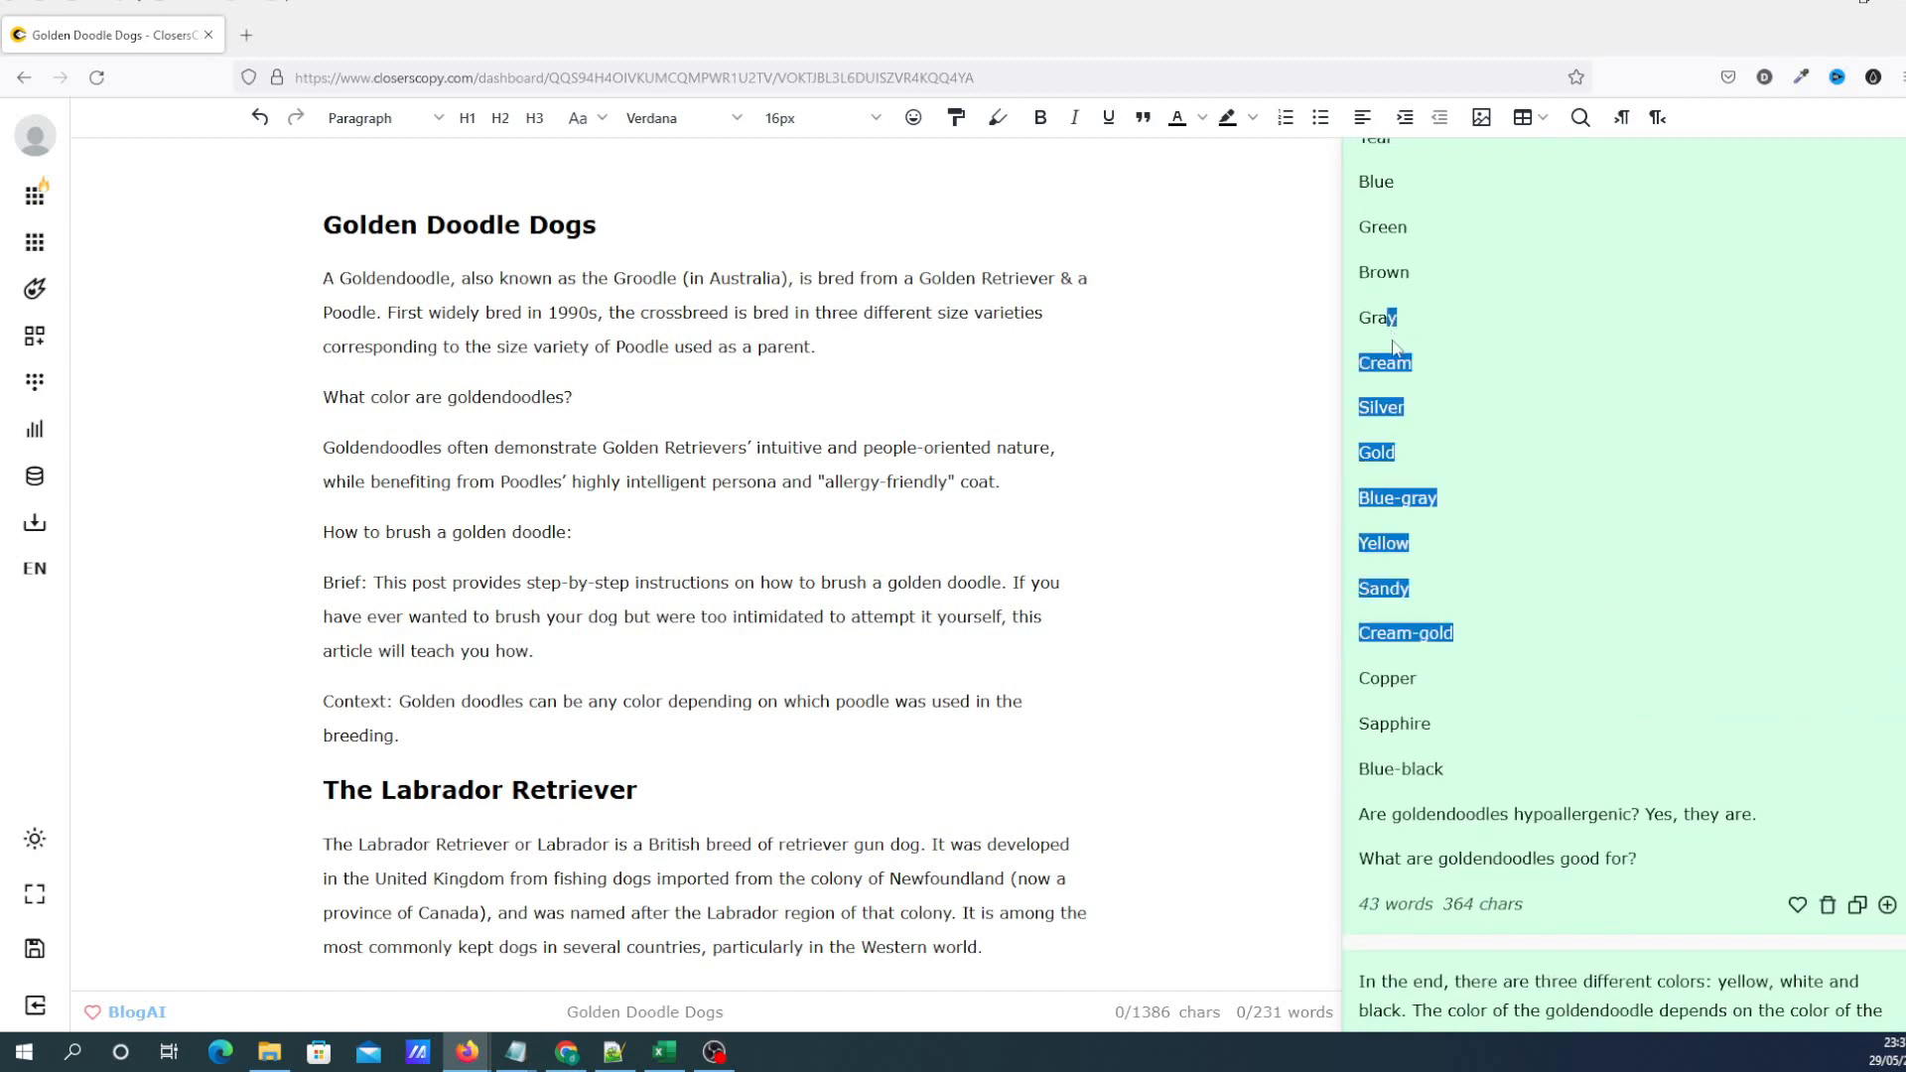
pyautogui.click(1395, 342)
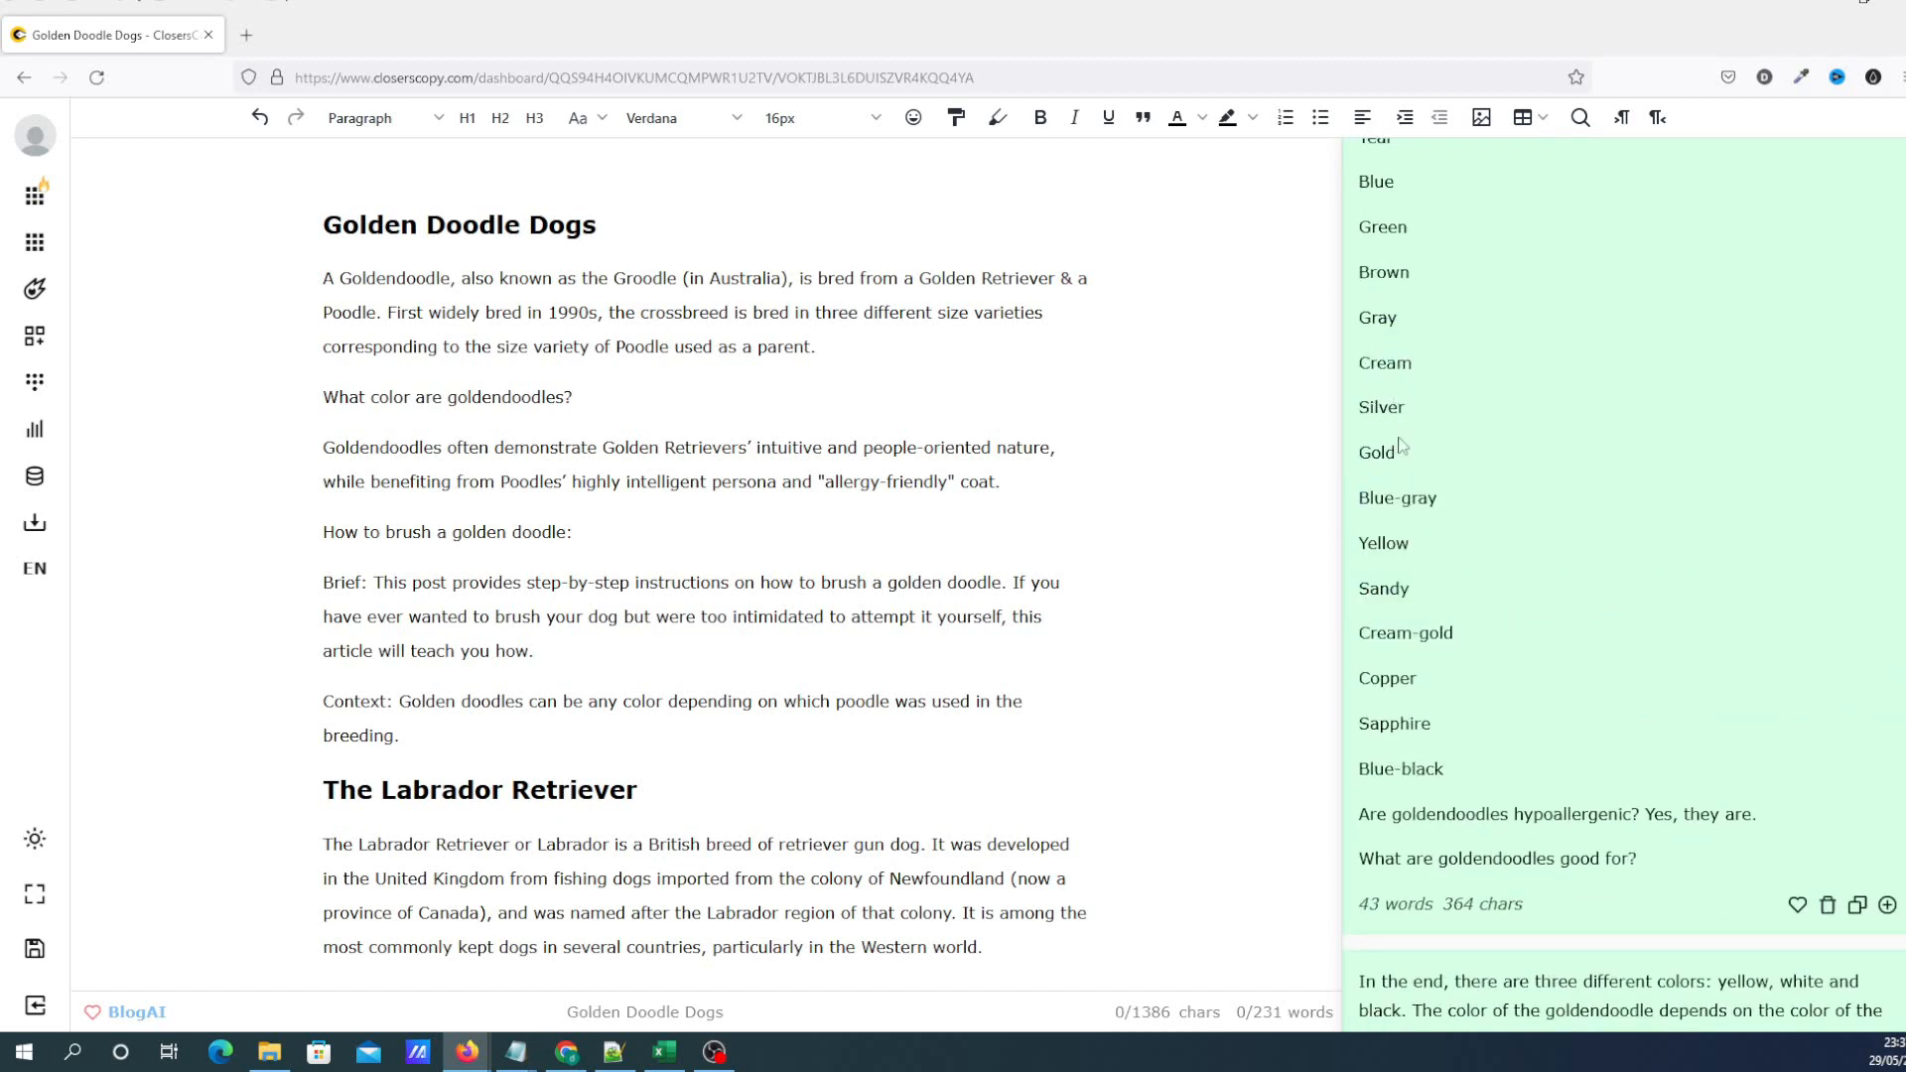
pyautogui.scroll(-4, 1489, 536)
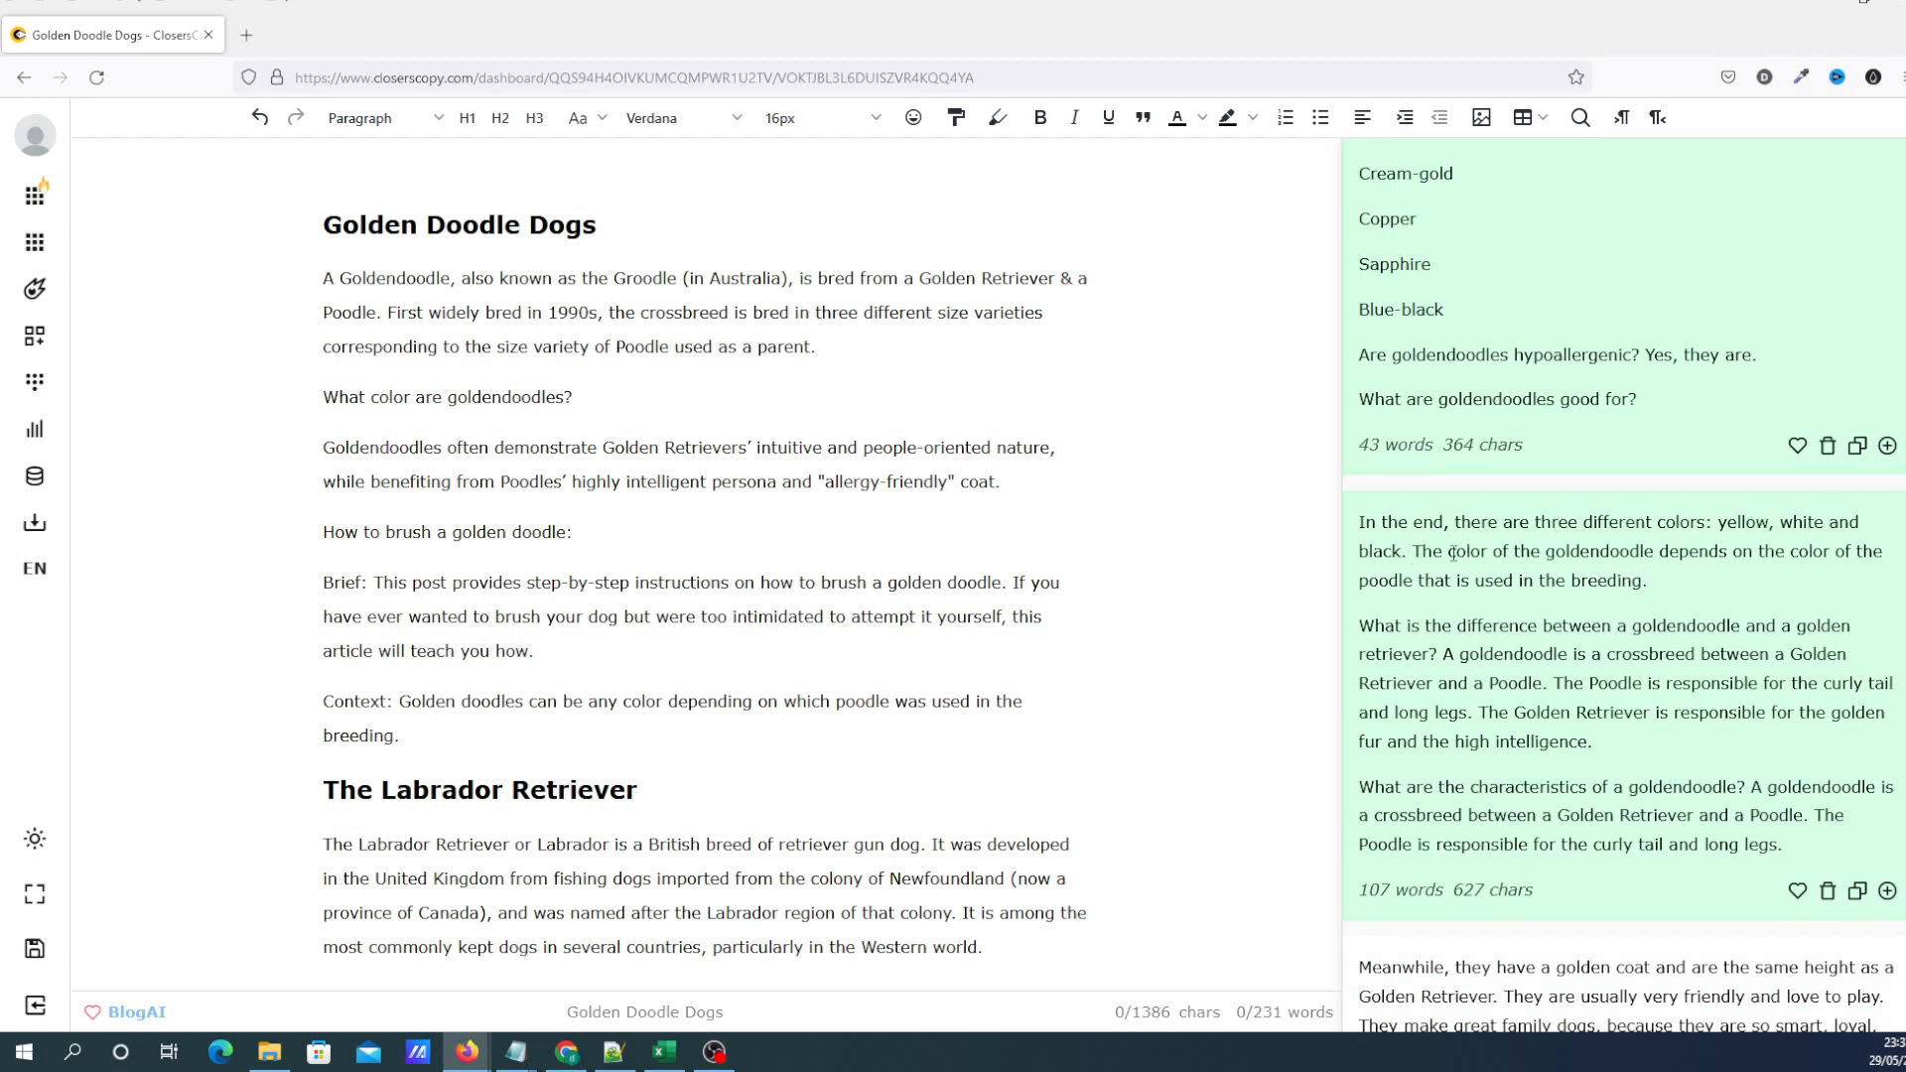
pyautogui.moveTo(1454, 554); pyautogui.dragTo(1686, 596)
pyautogui.click(1685, 595)
# Review the Longform Write context sentence against the question and surrounding text in the Golden Doodle Dogs document
pyautogui.scroll(10, 1685, 596)
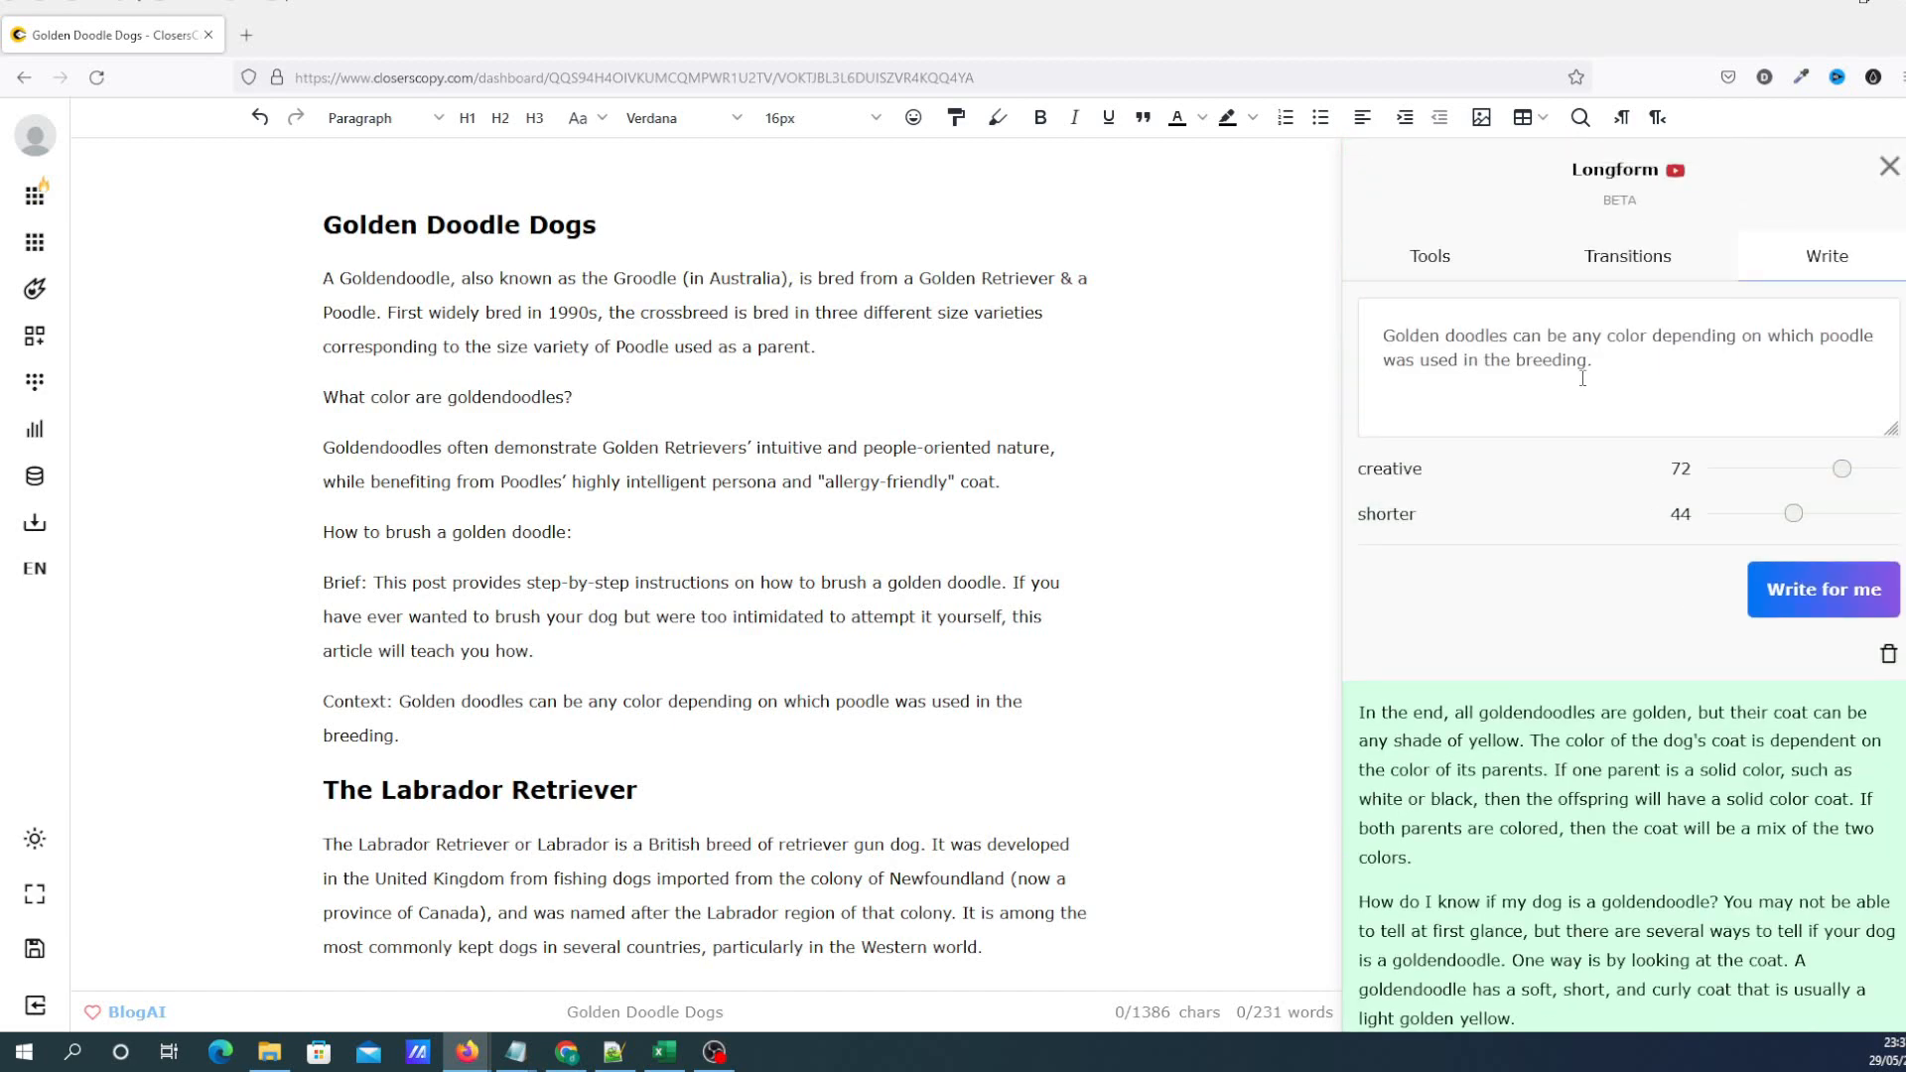
pyautogui.moveTo(1621, 361); pyautogui.dragTo(1469, 361)
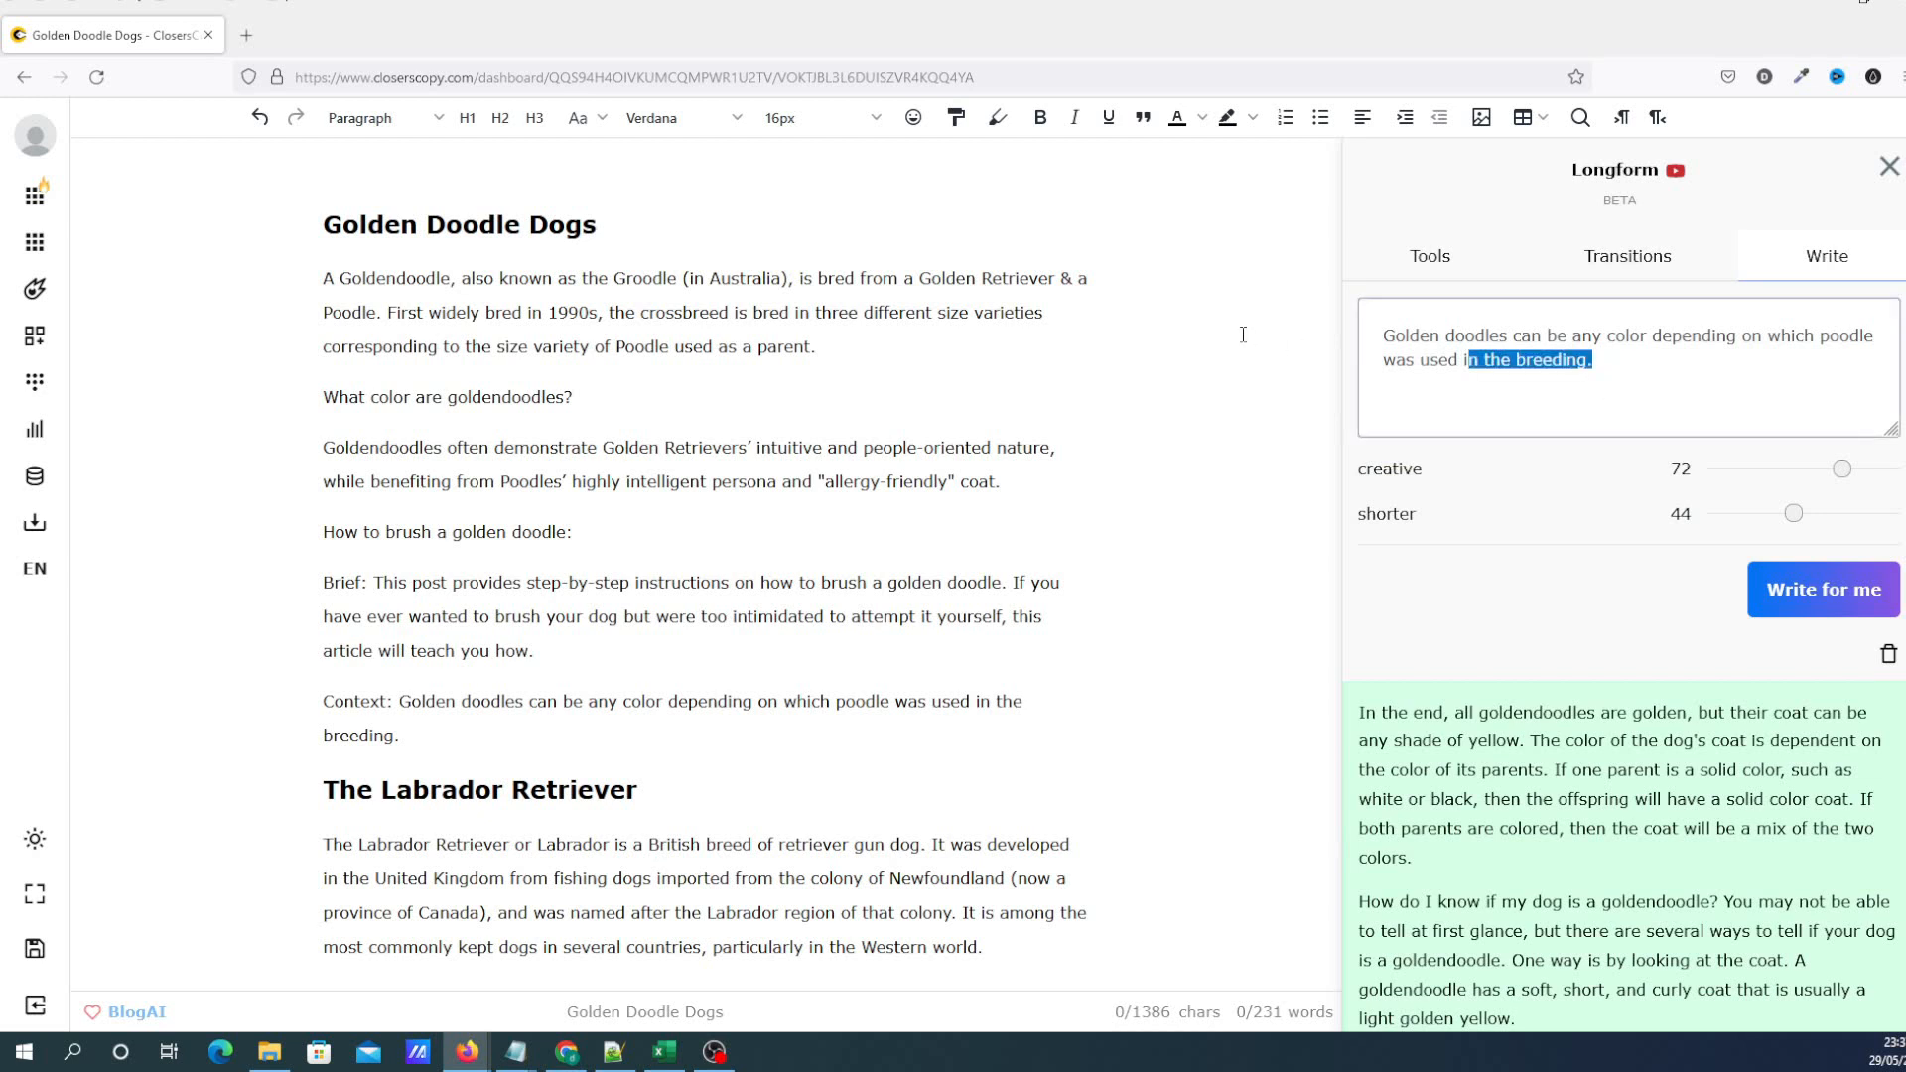
pyautogui.click(1639, 403)
pyautogui.click(1529, 611)
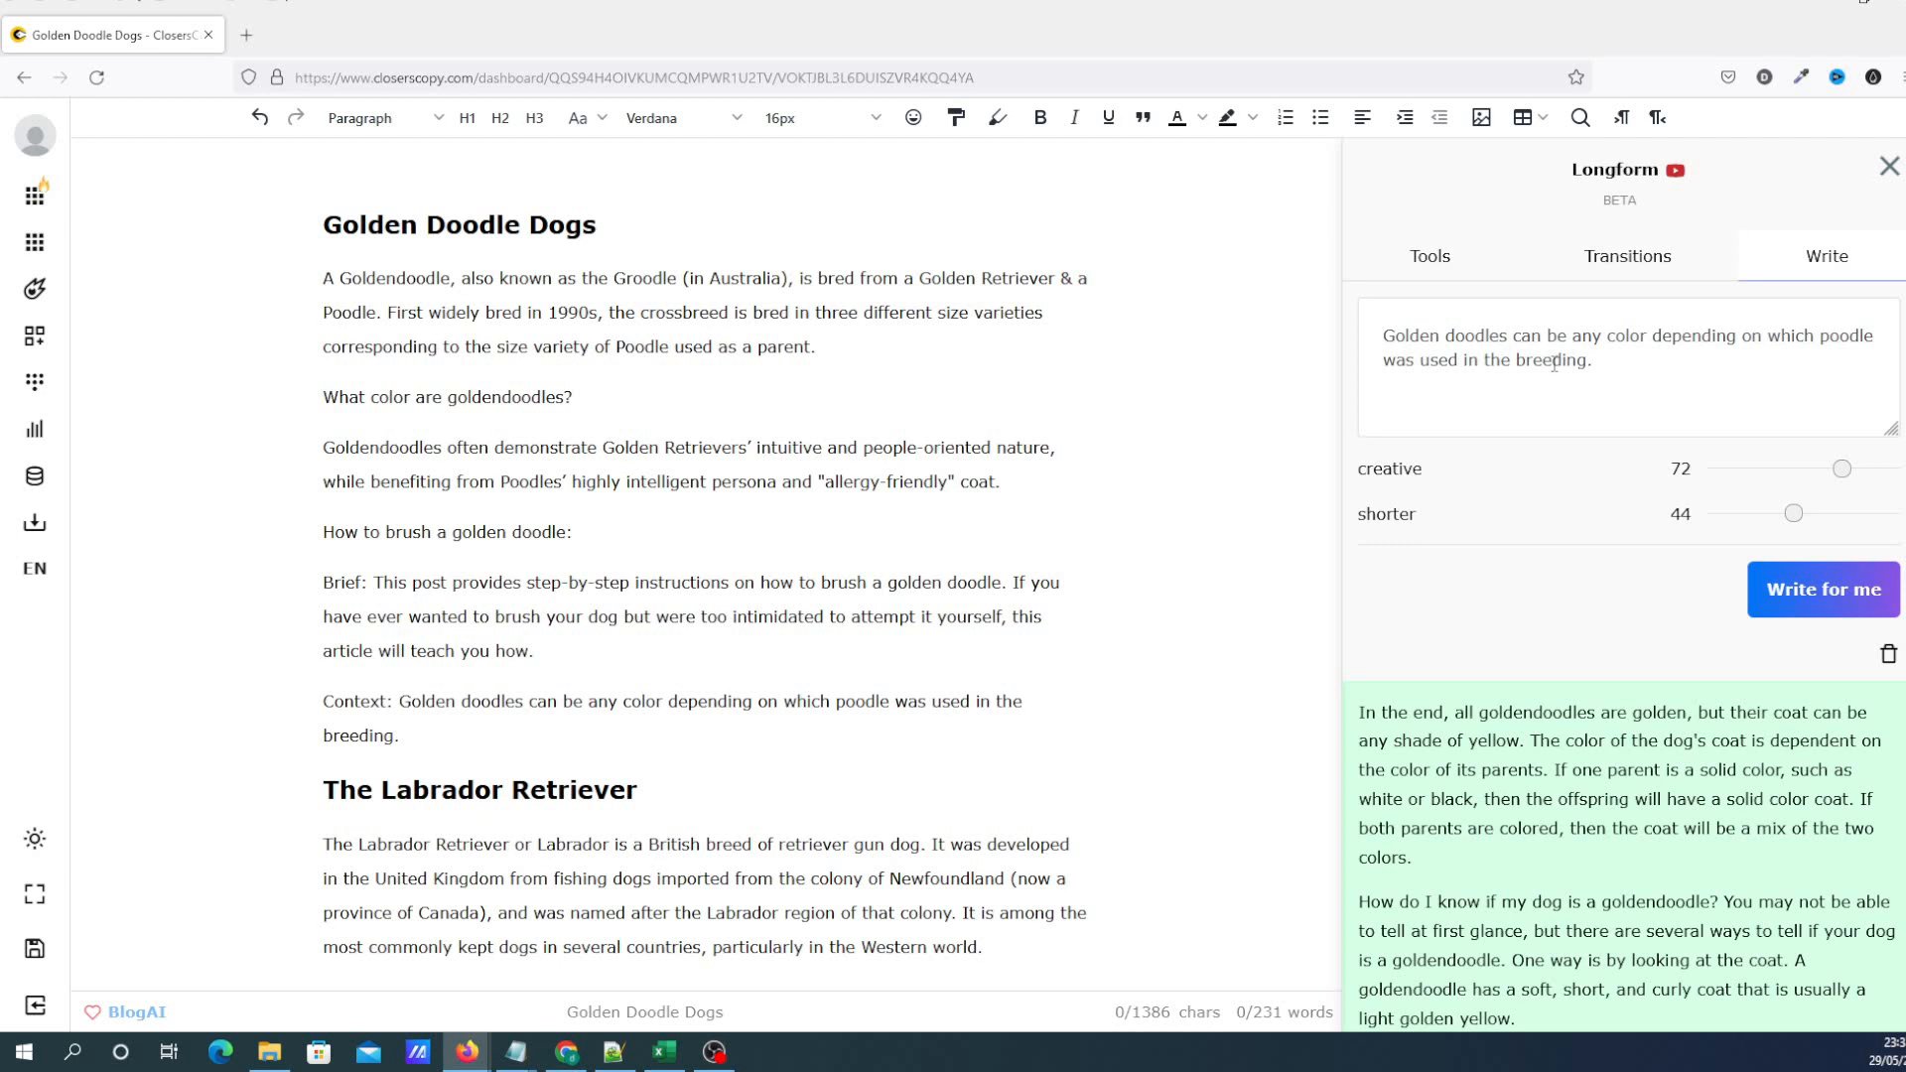
pyautogui.moveTo(632, 452); pyautogui.dragTo(497, 347)
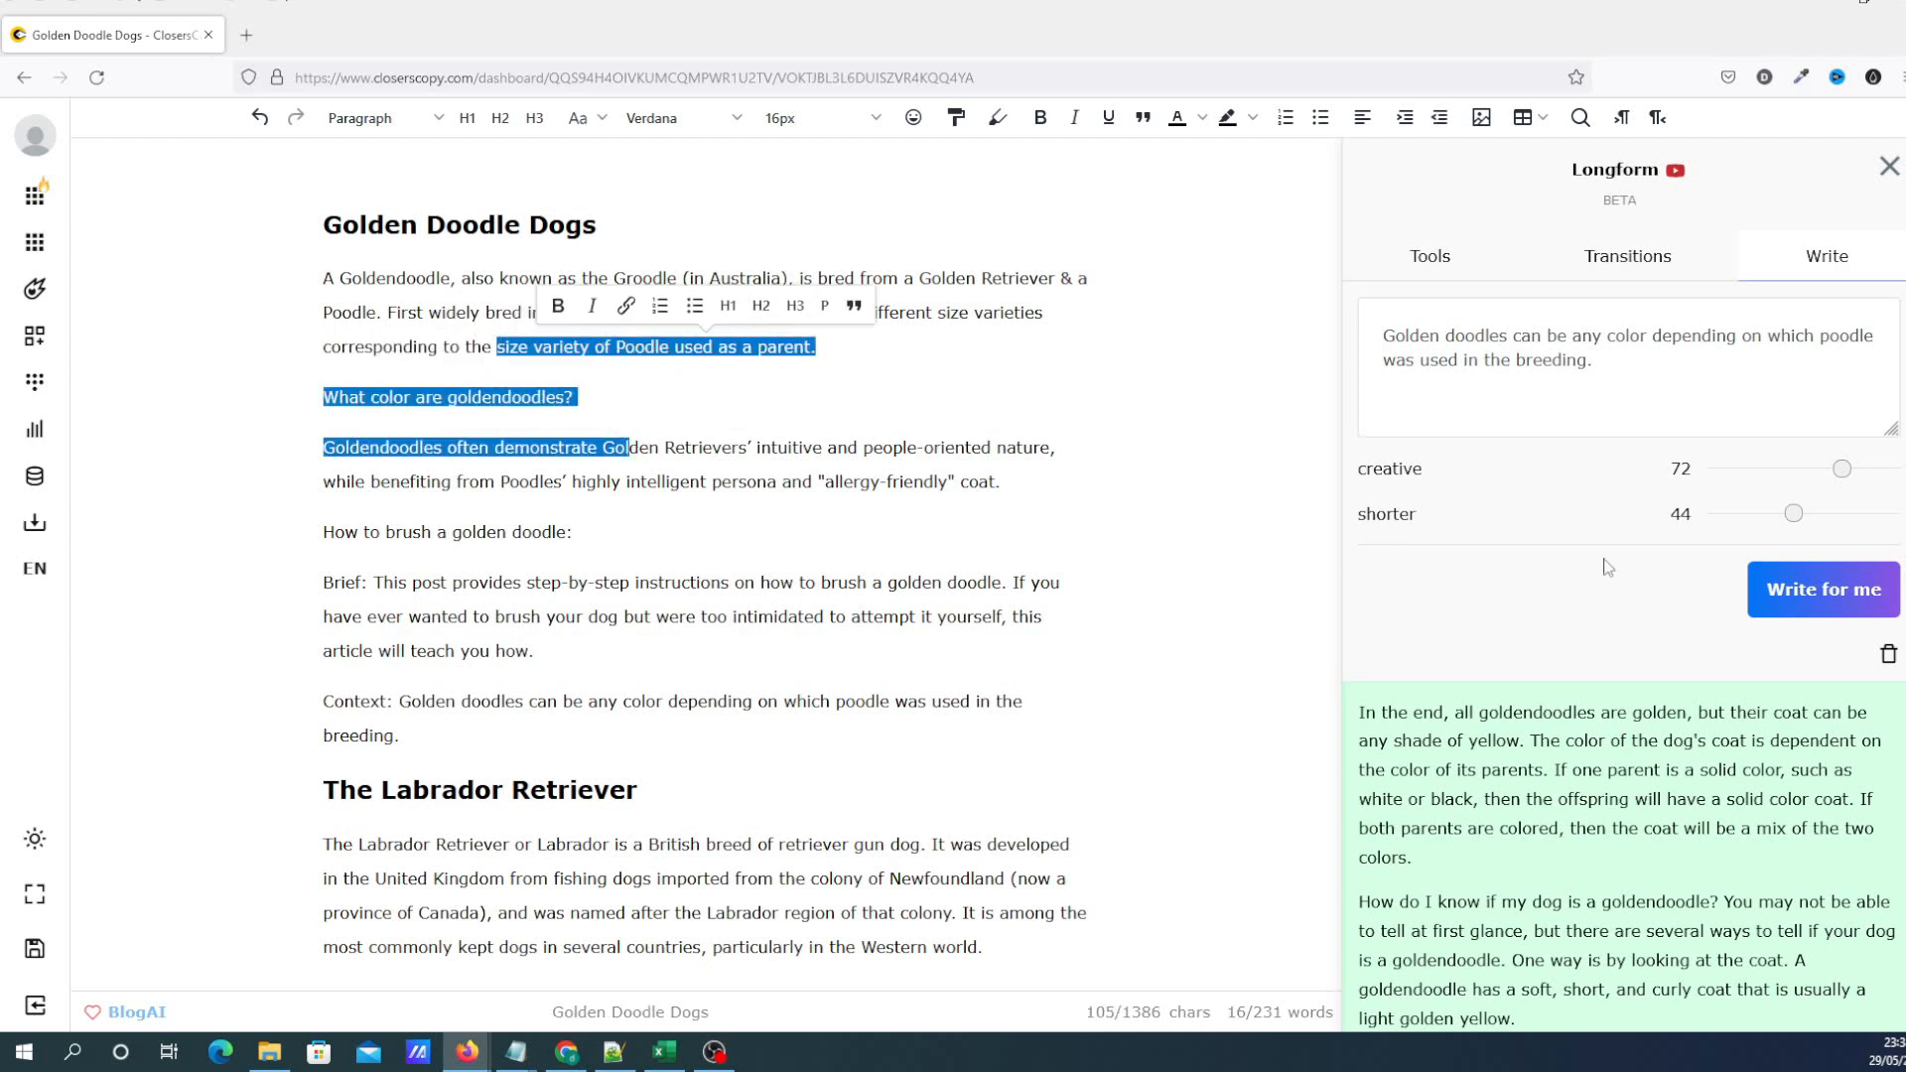
pyautogui.tripleClick(1613, 367)
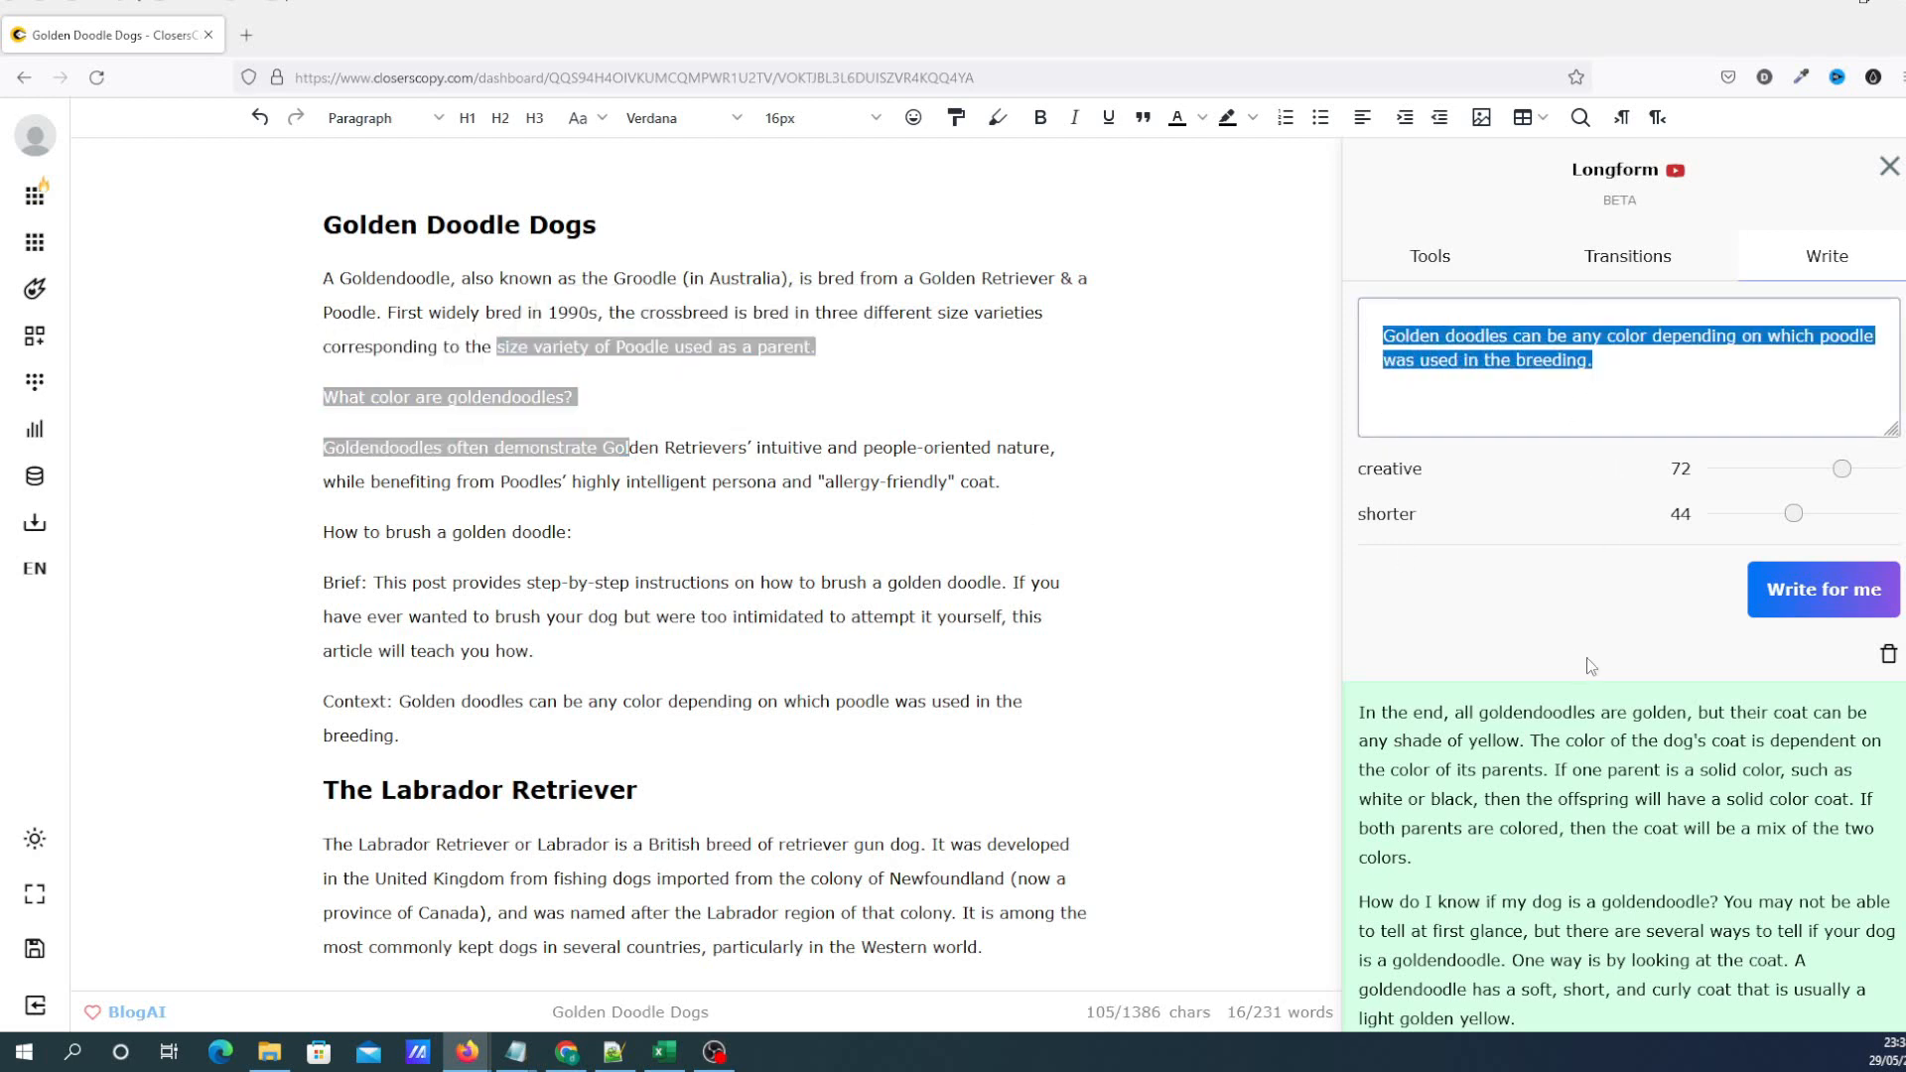
pyautogui.click(1545, 628)
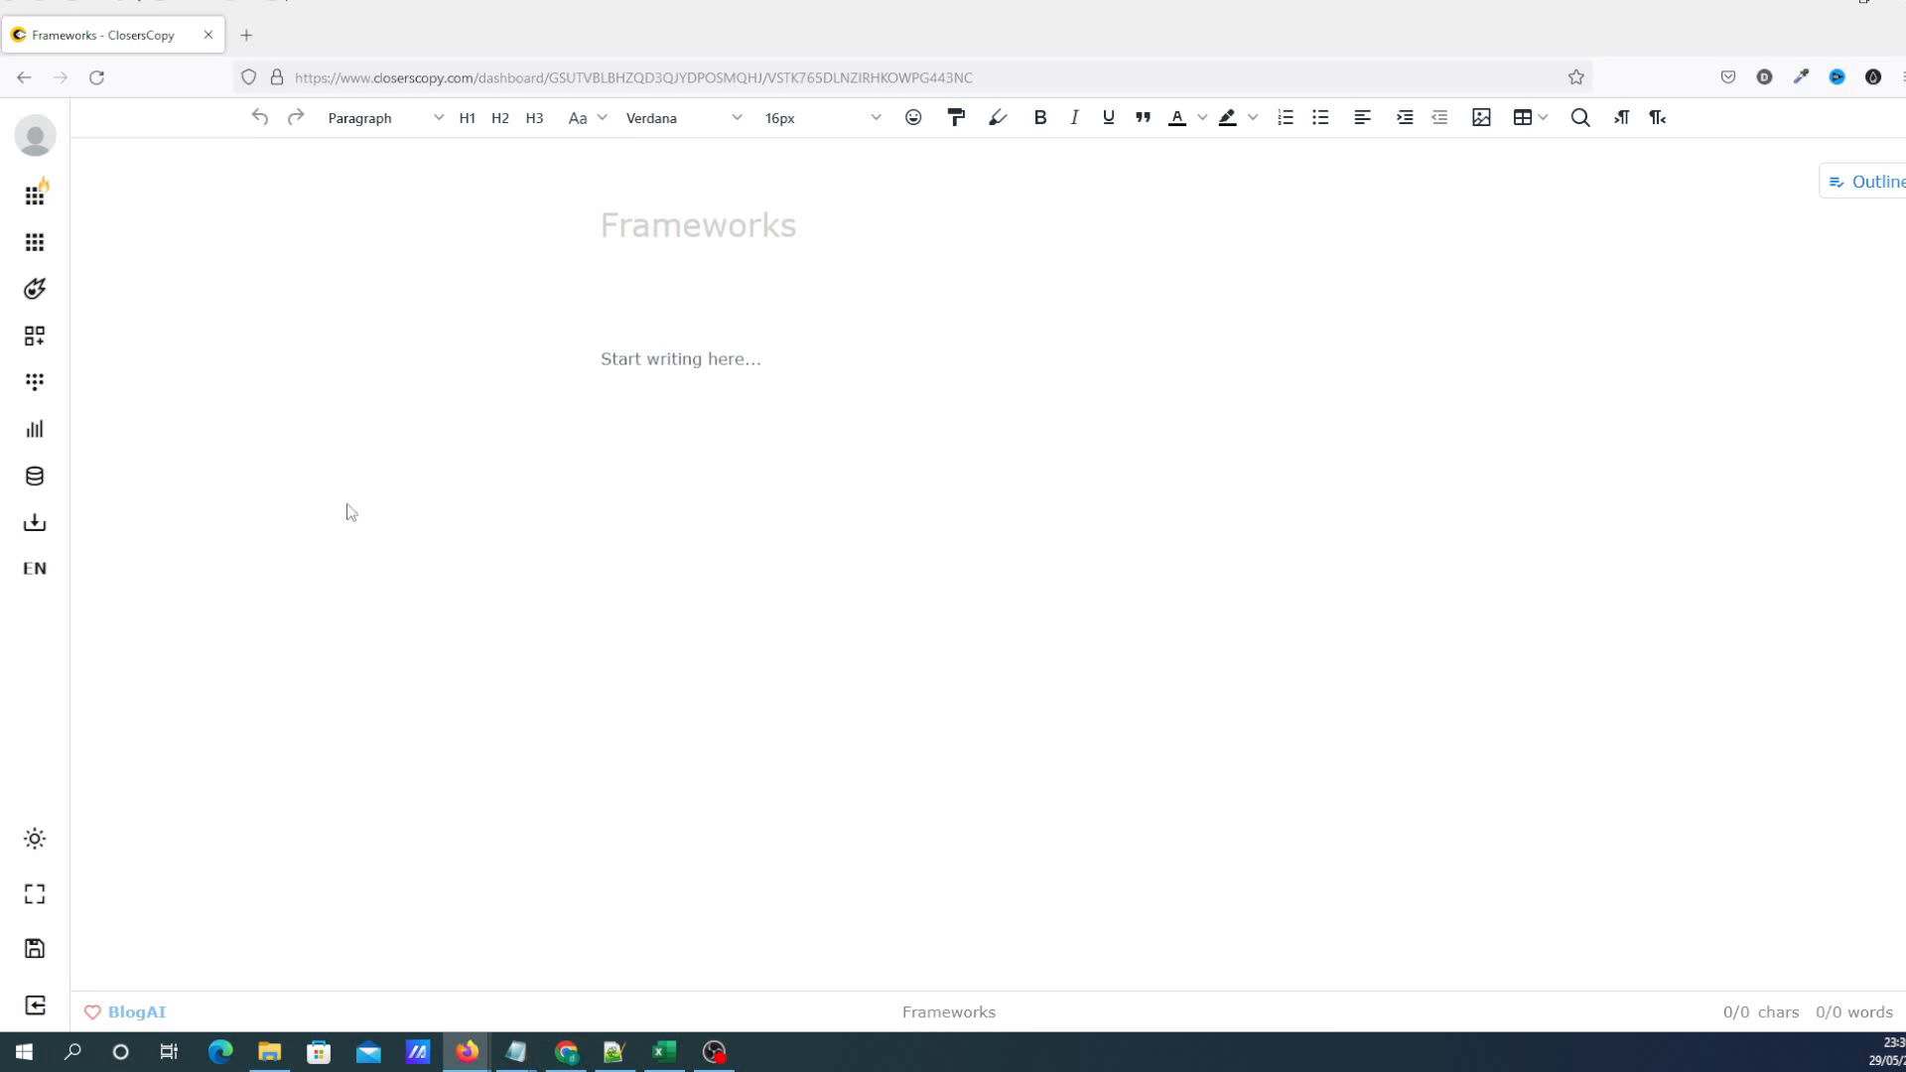
# Generate blog outlines about "building a camper van on a budget" with the Outline framework and look through them
pyautogui.click(35, 341)
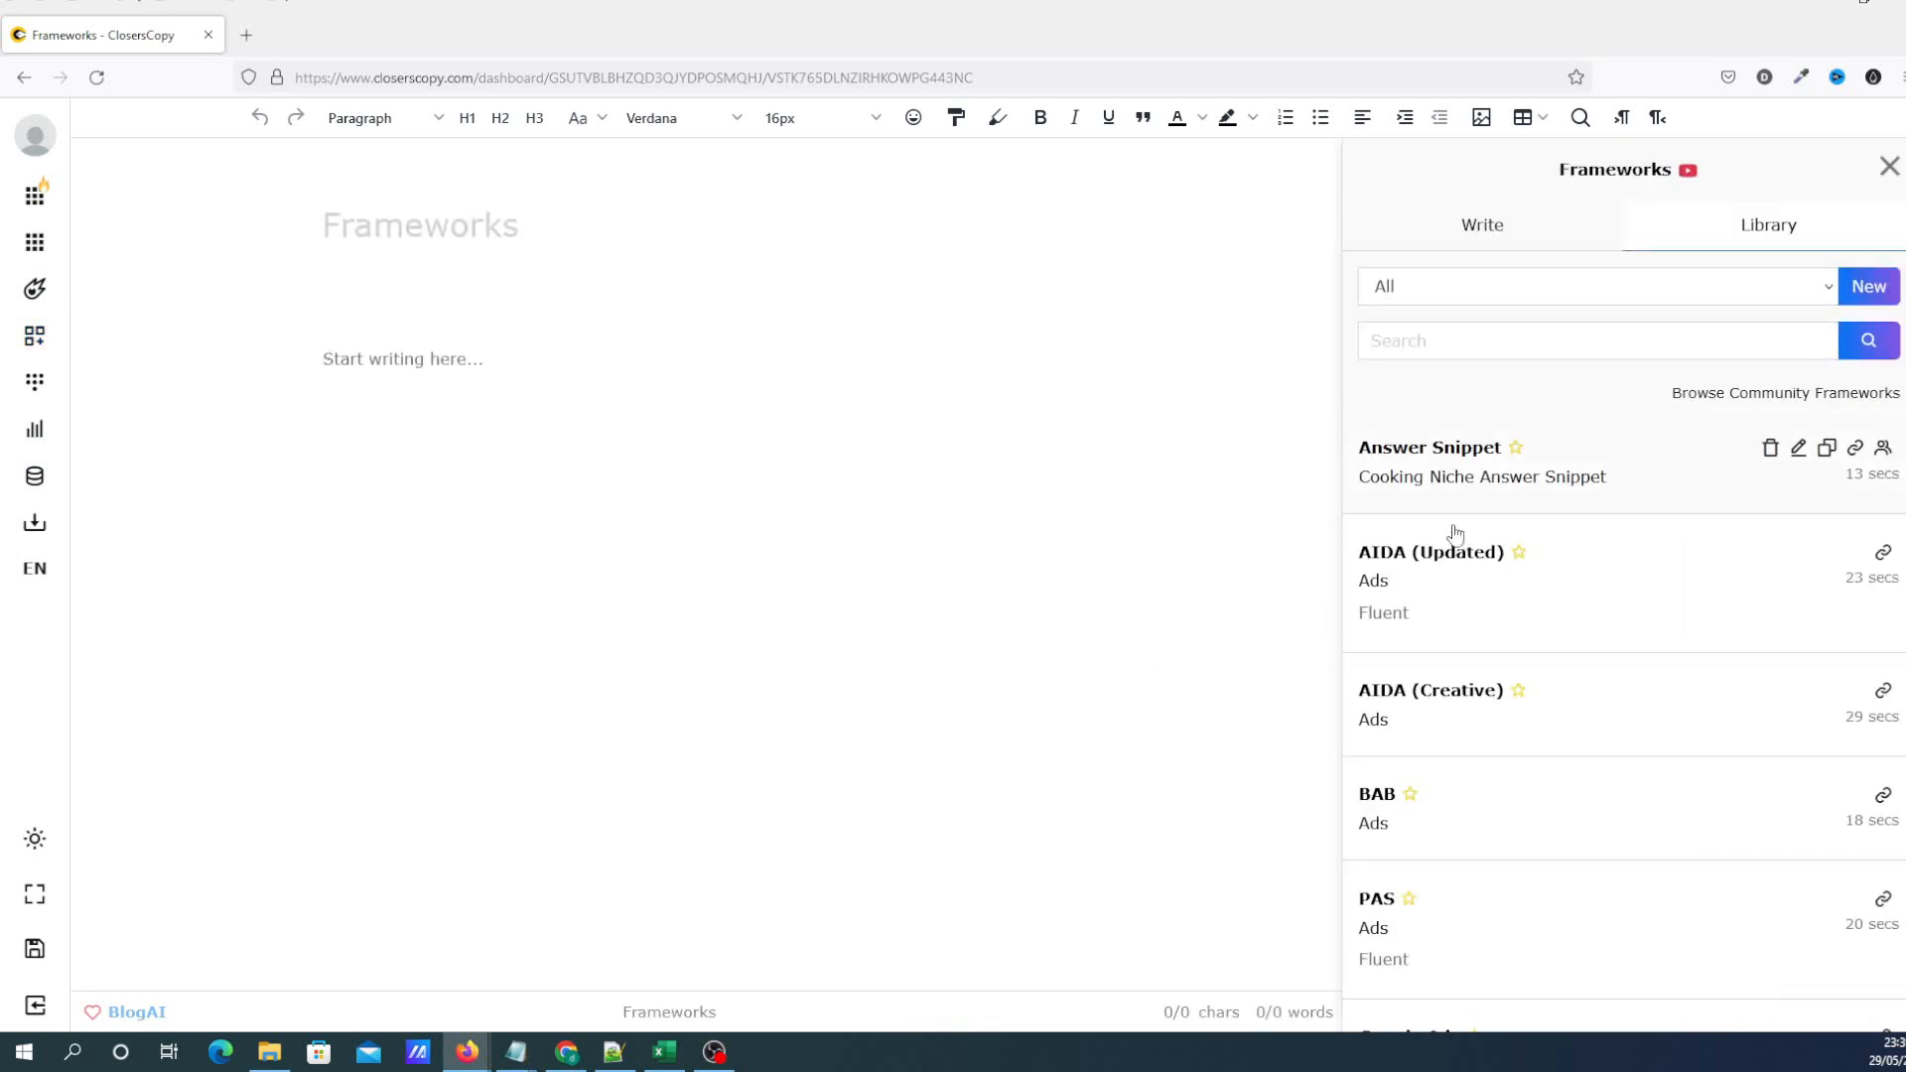
pyautogui.scroll(-2, 1489, 602)
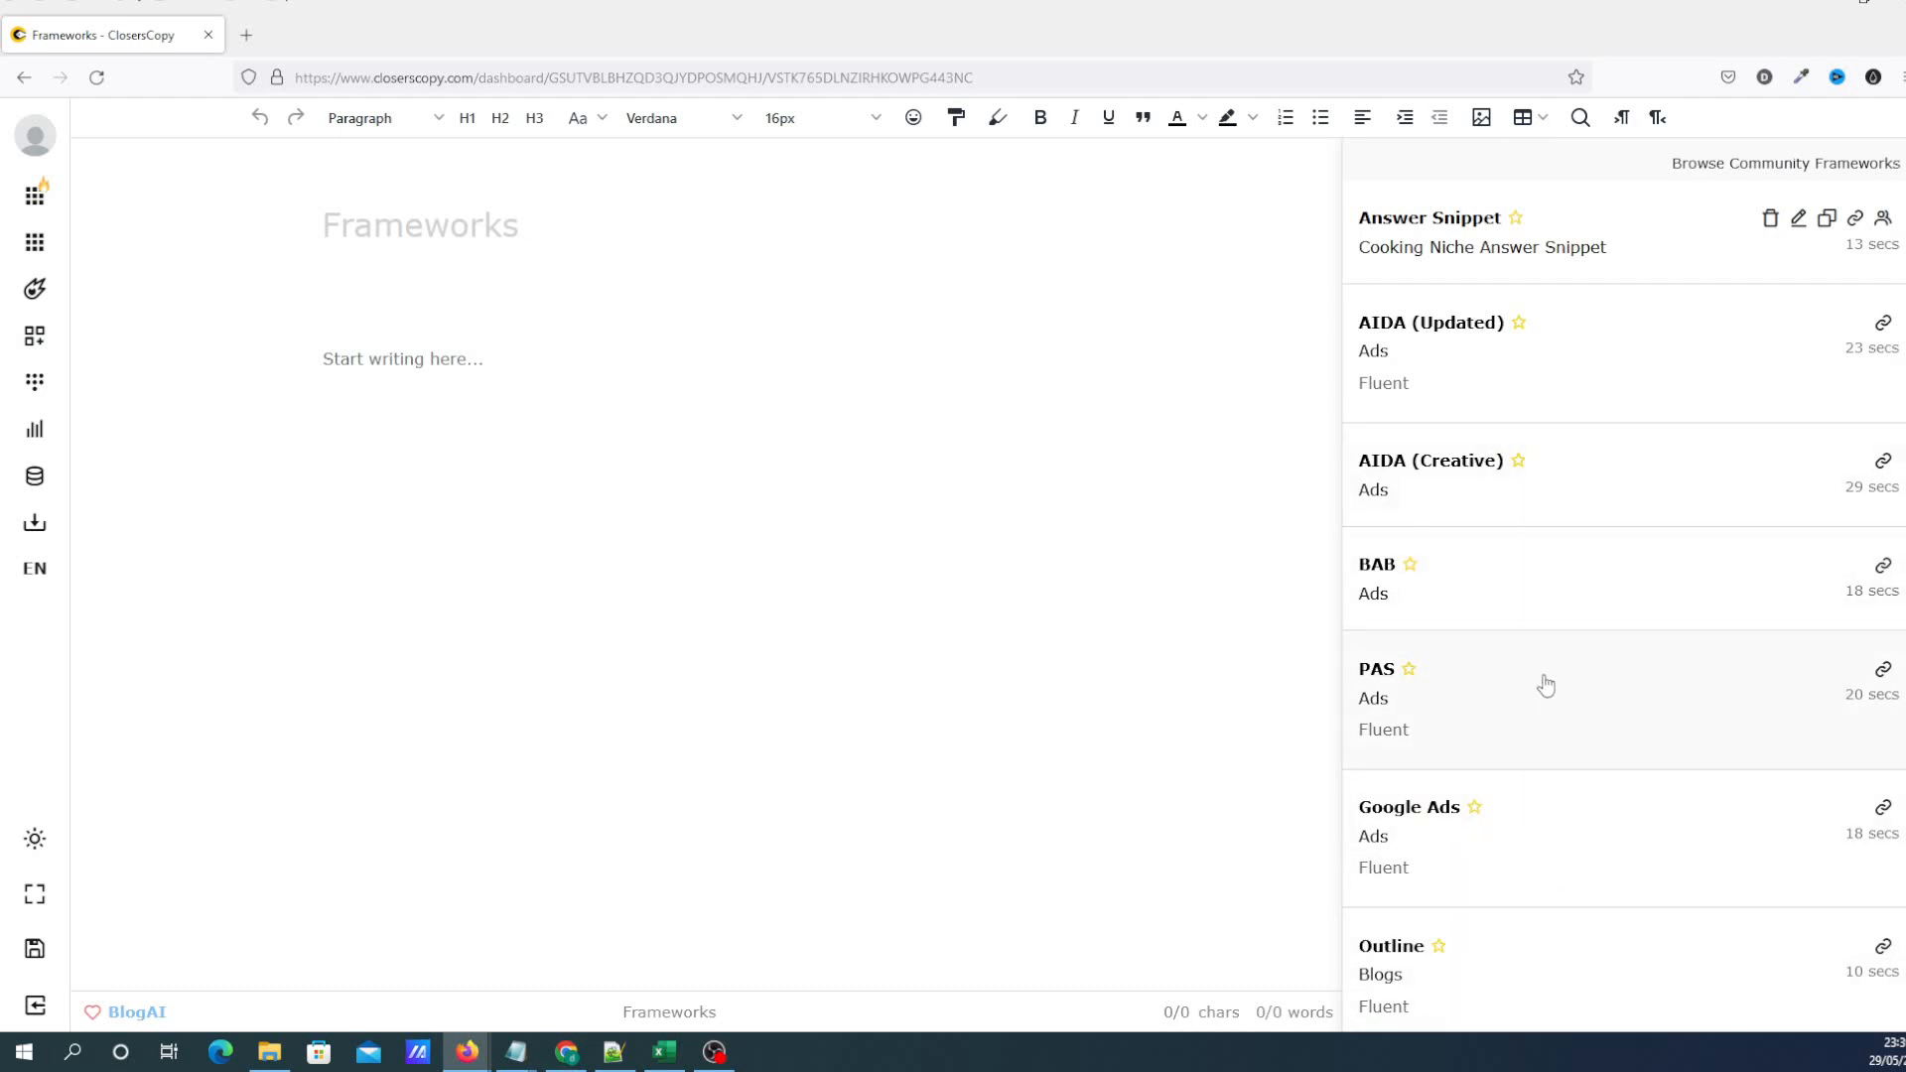
pyautogui.scroll(2, 1545, 685)
pyautogui.scroll(-1, 1545, 683)
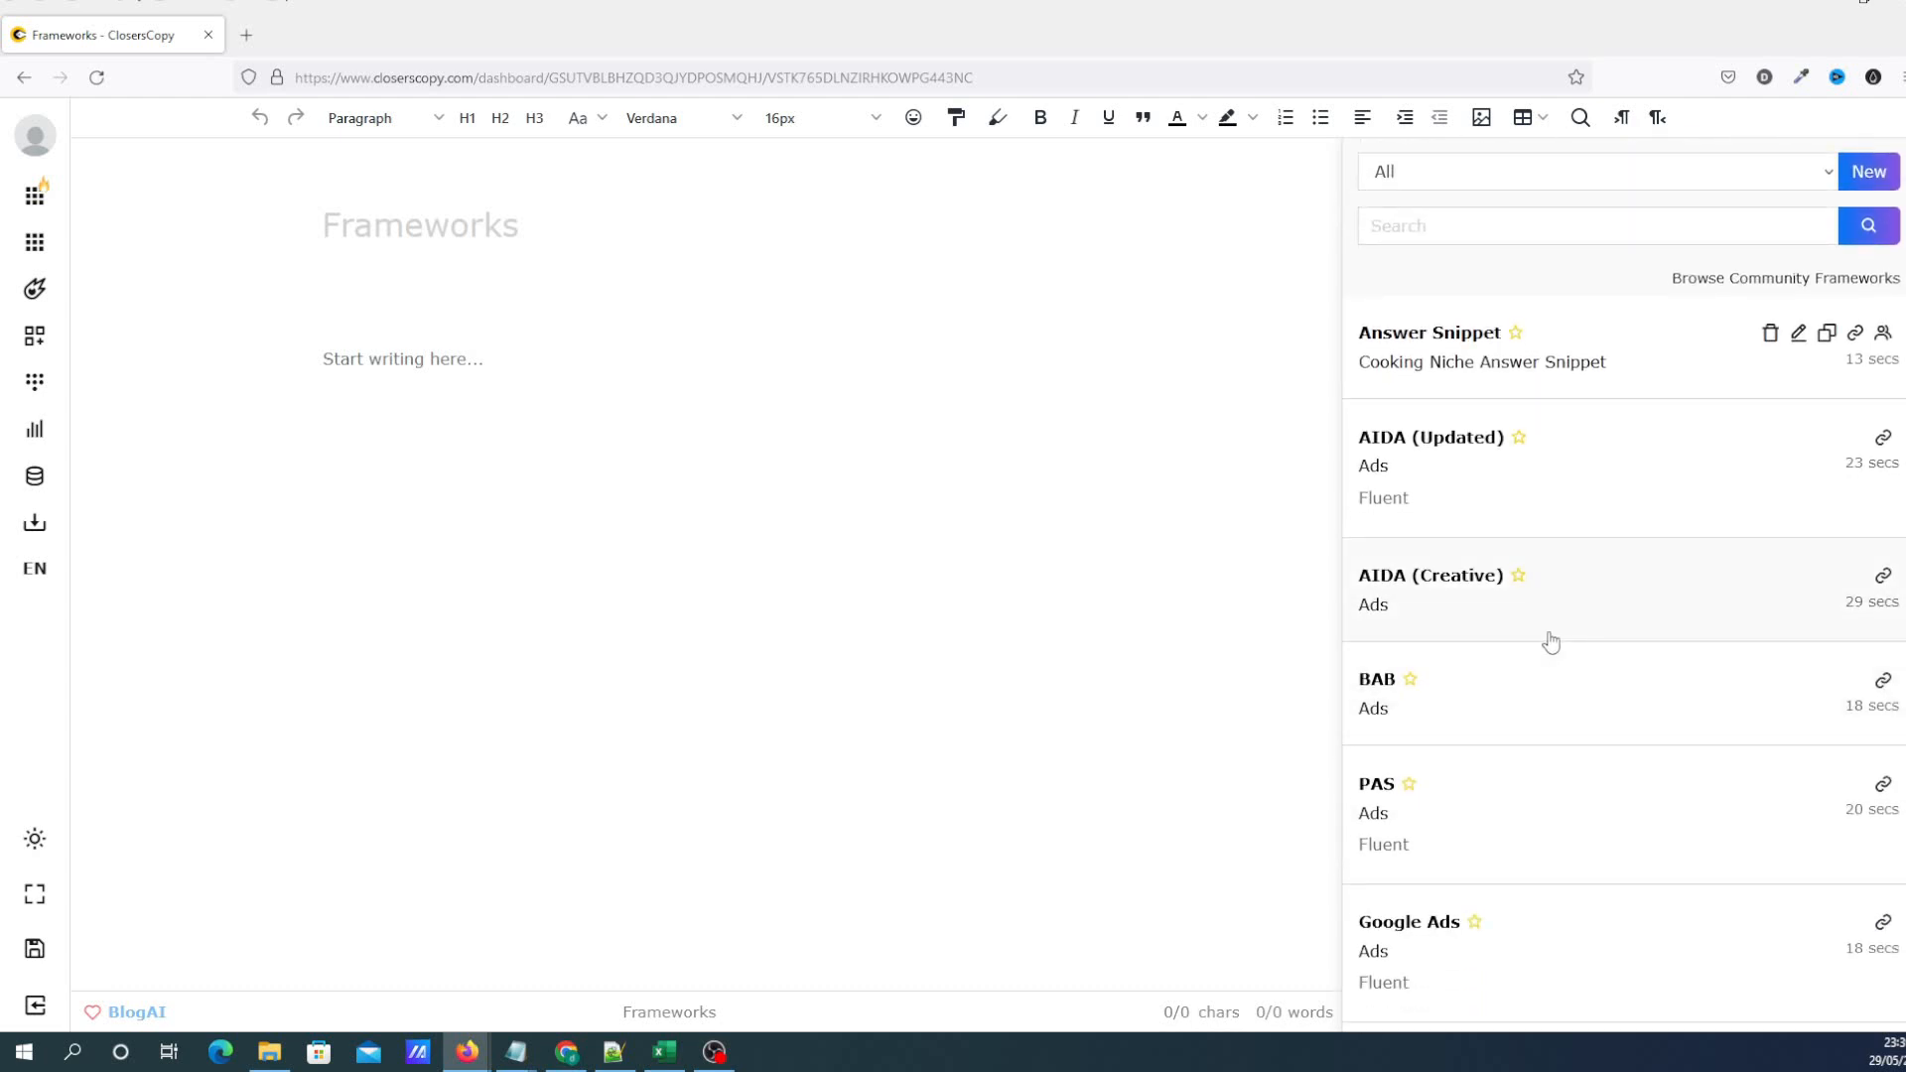
pyautogui.scroll(-3, 1551, 642)
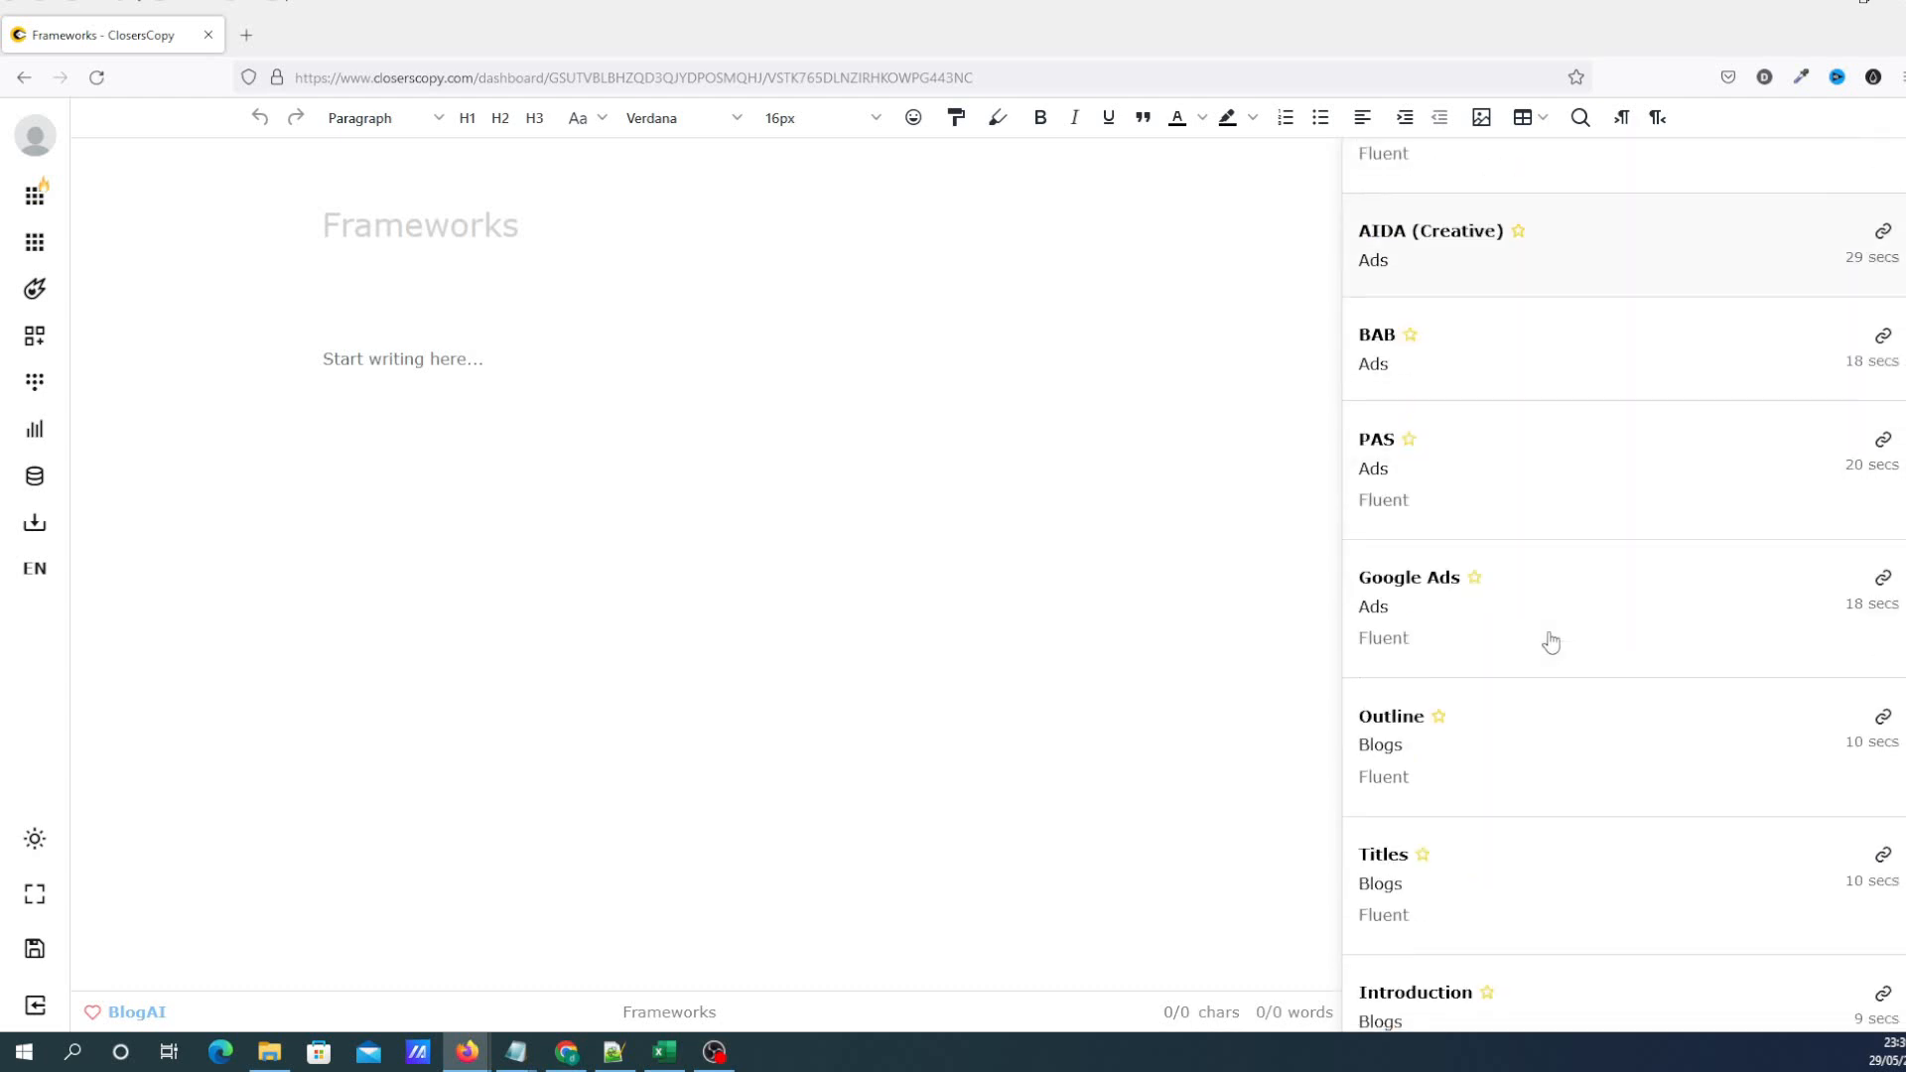
pyautogui.click(1410, 733)
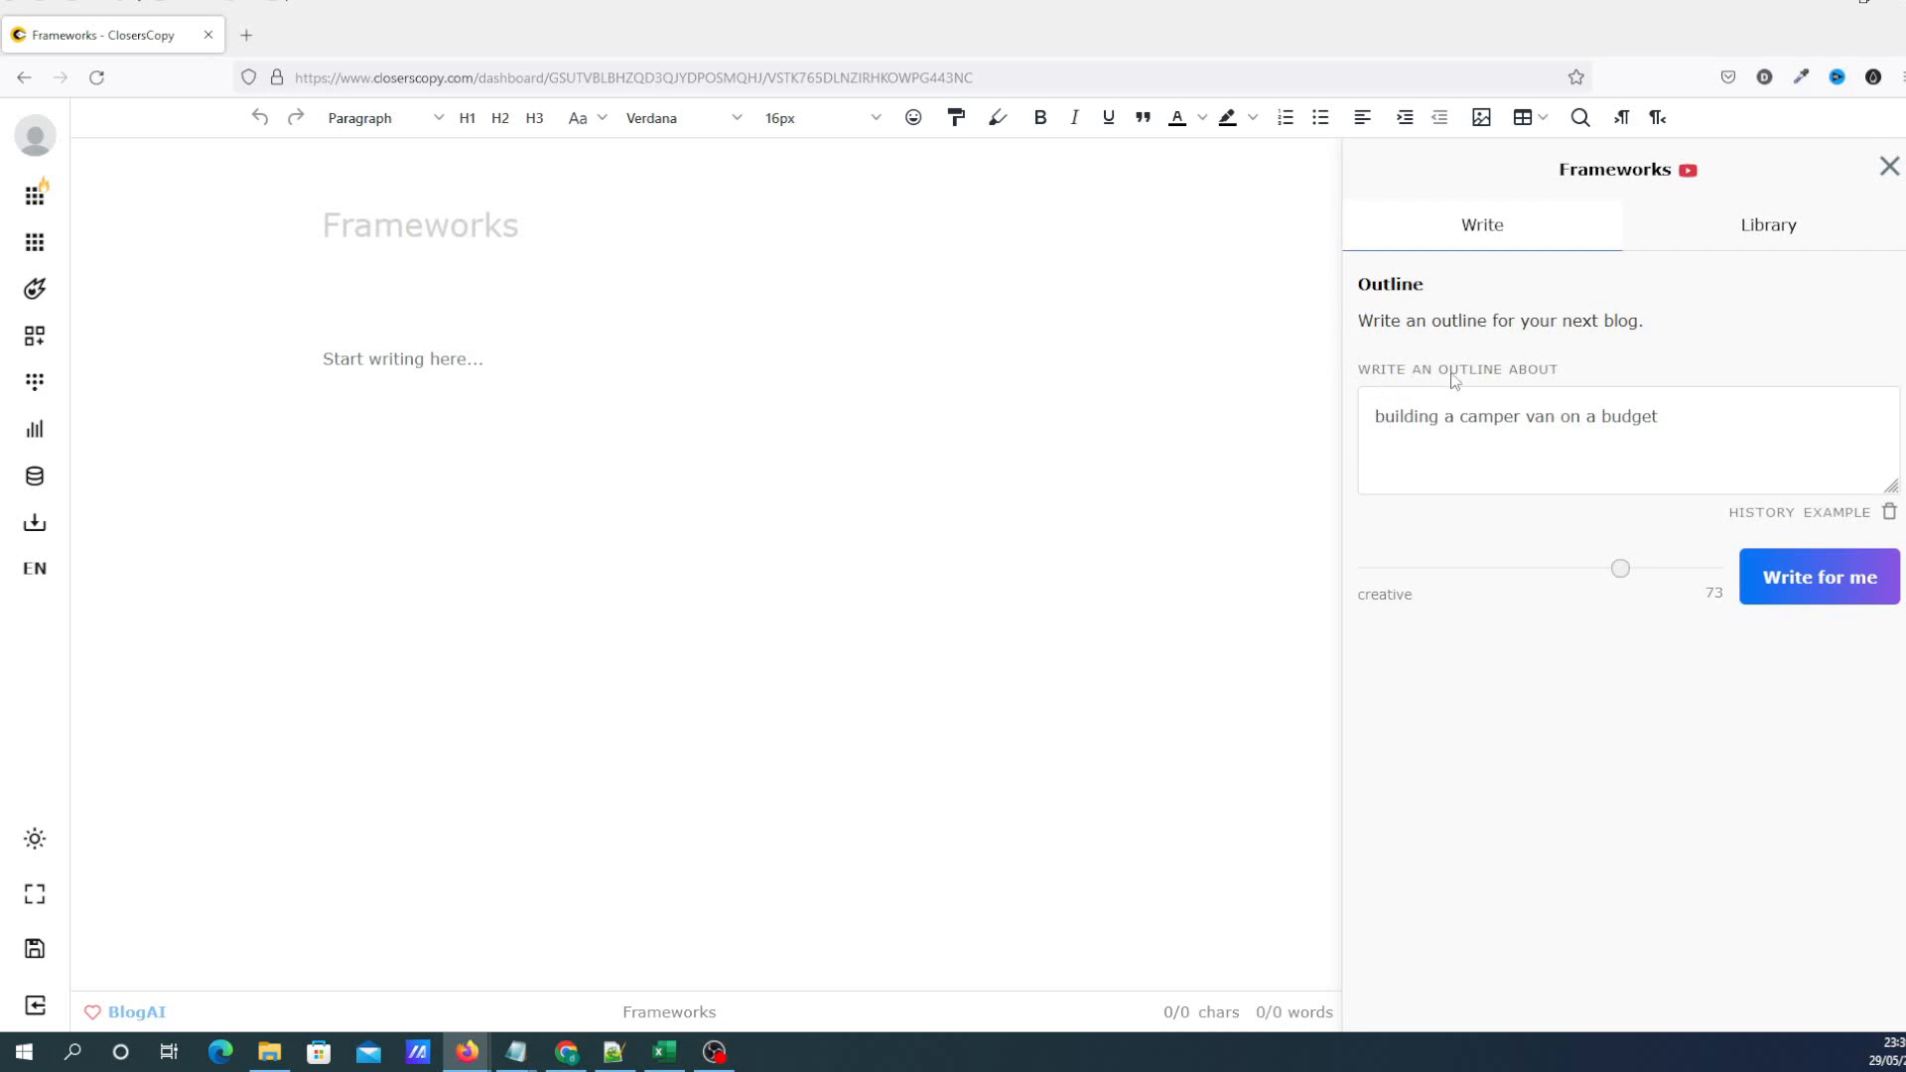
pyautogui.click(1833, 584)
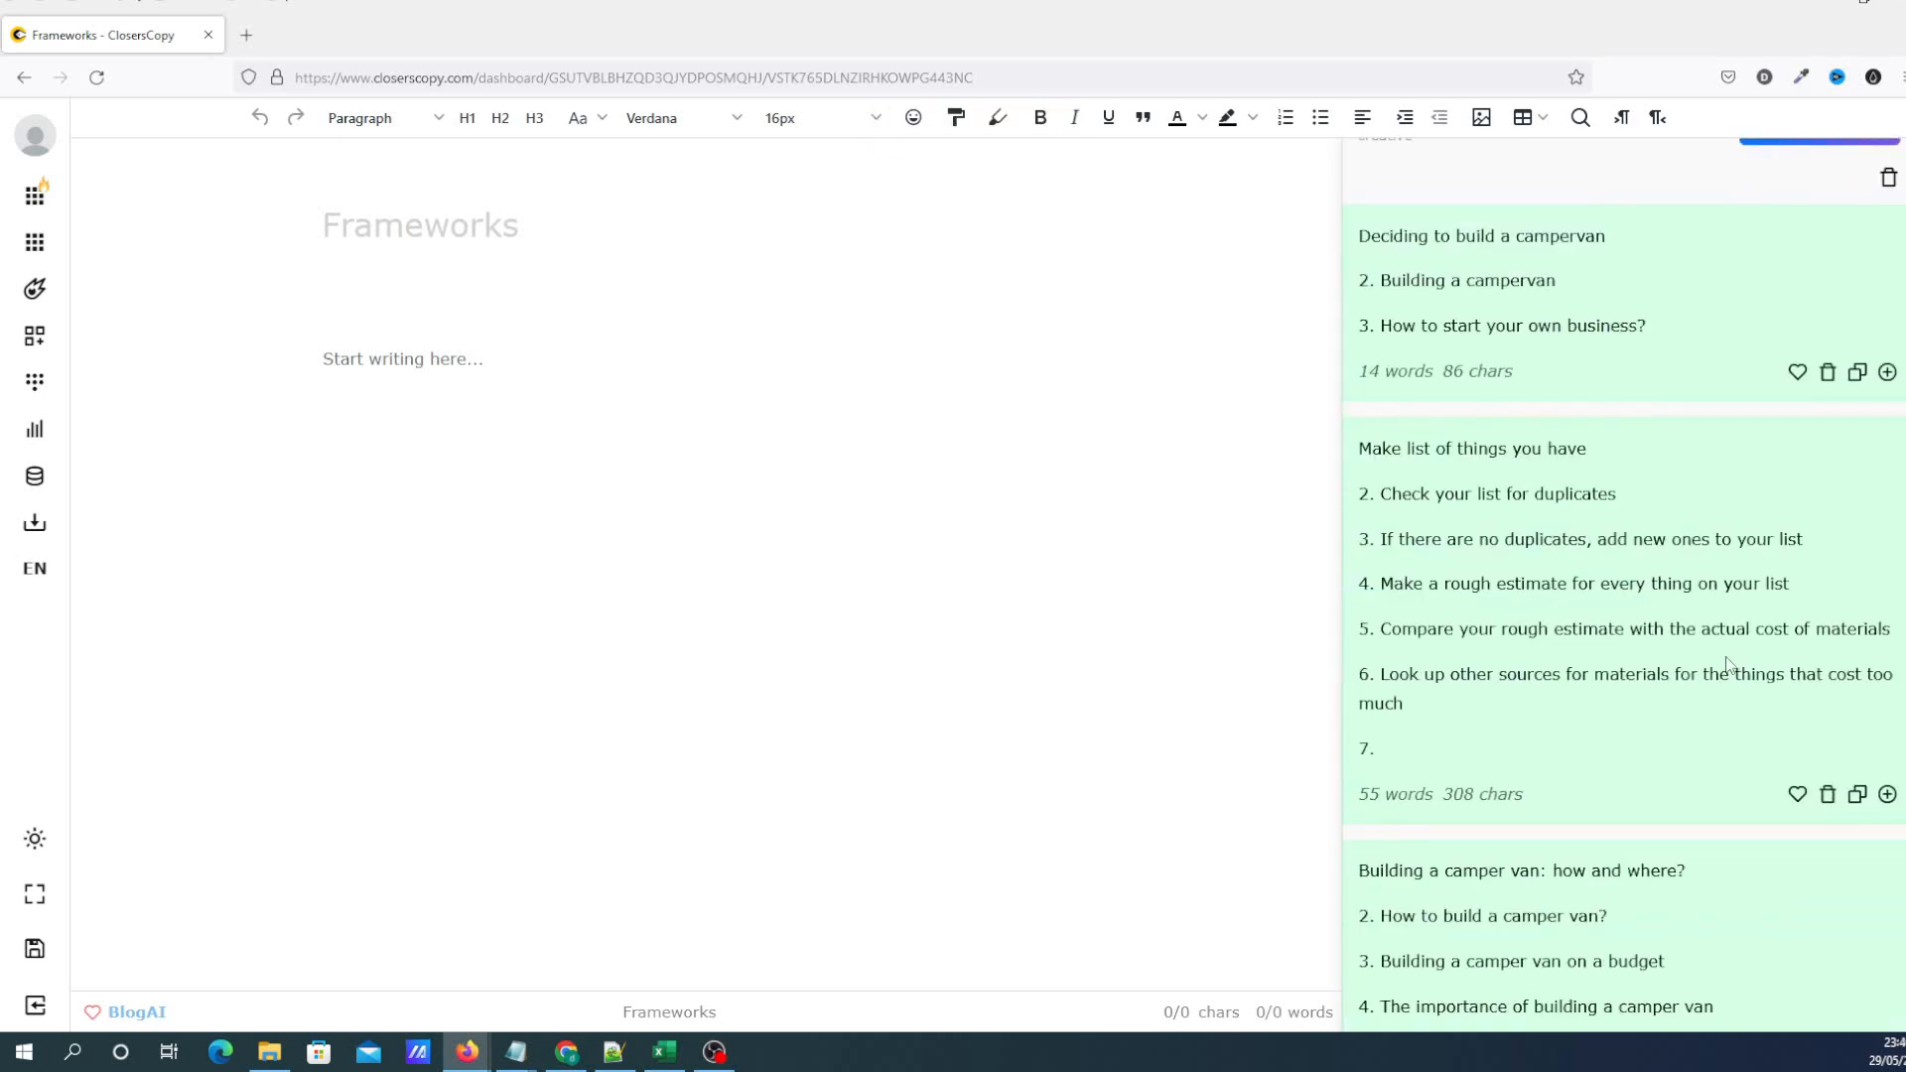
pyautogui.scroll(-3, 1694, 689)
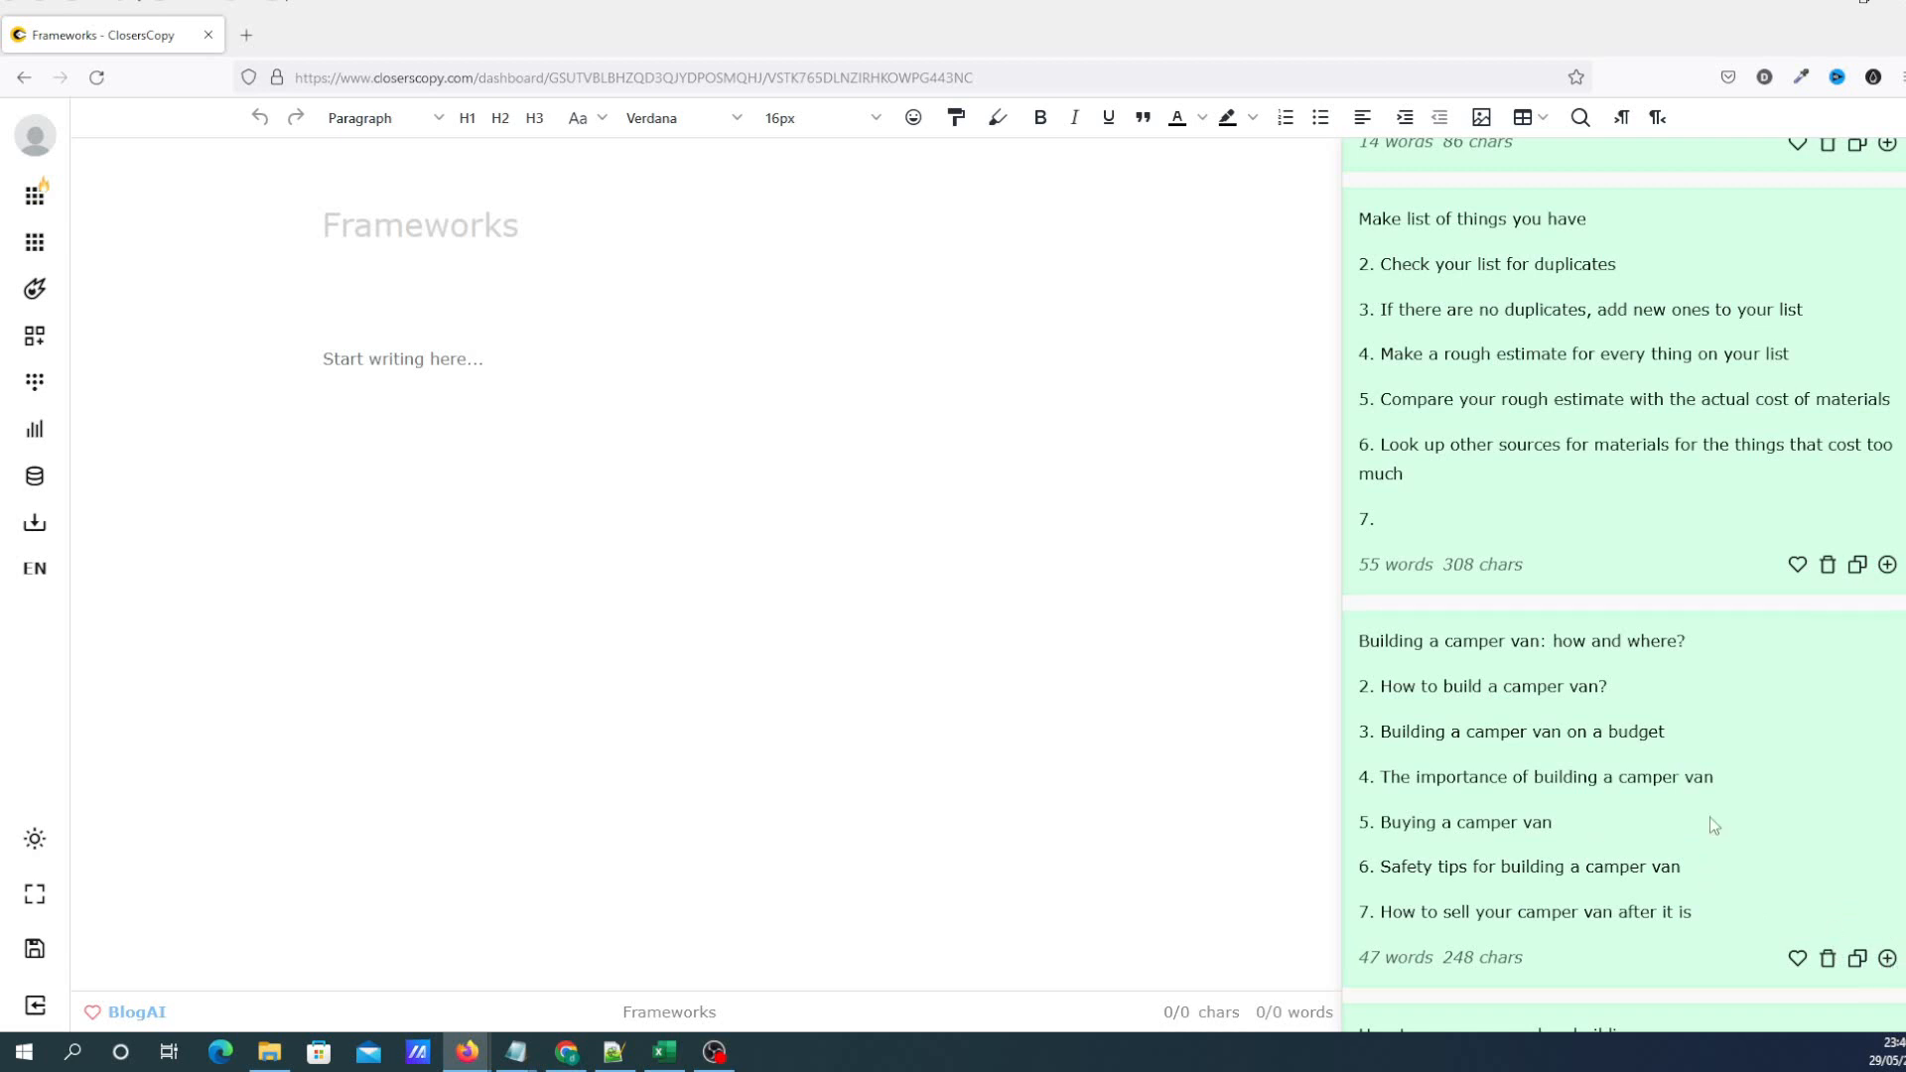
pyautogui.scroll(9, 1710, 816)
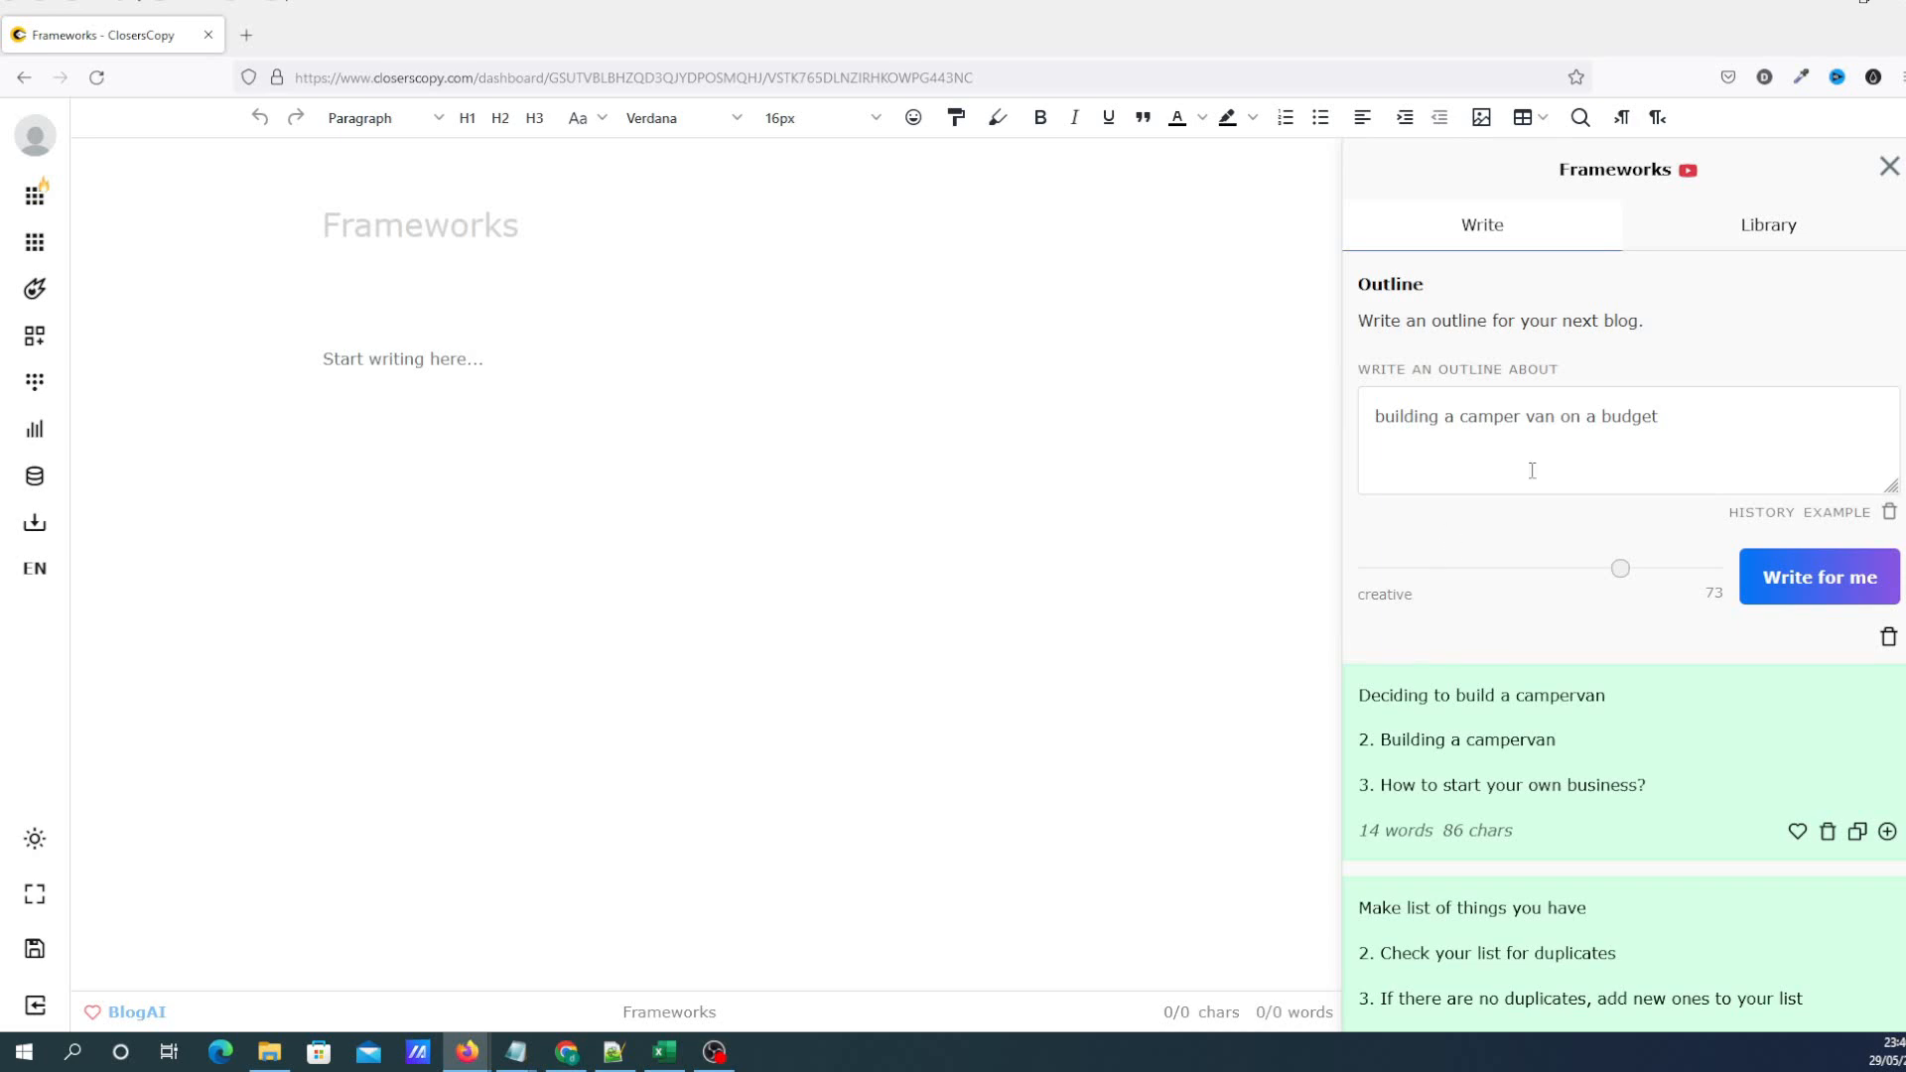
# Add the community framework "A) X Ways to do something" from the List post helpers category to the framework library
pyautogui.click(1742, 229)
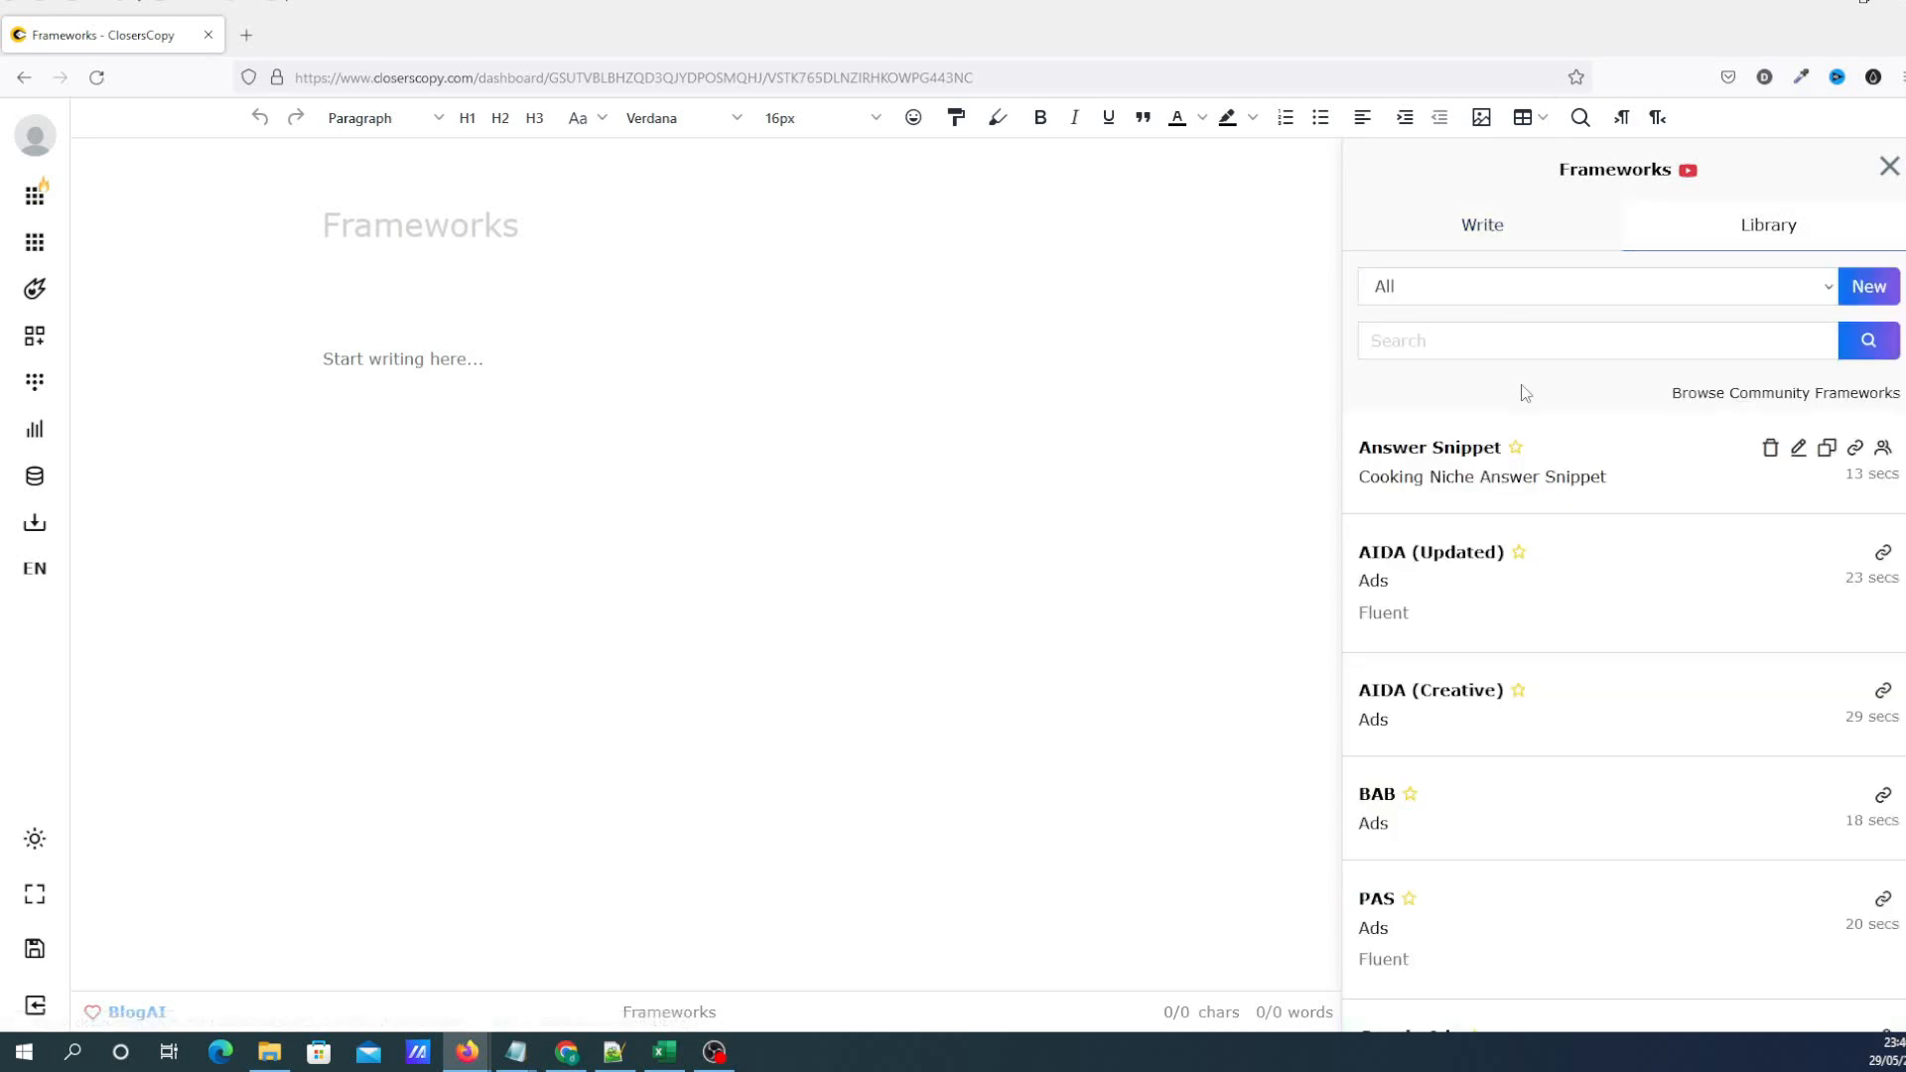
pyautogui.scroll(-6, 1659, 621)
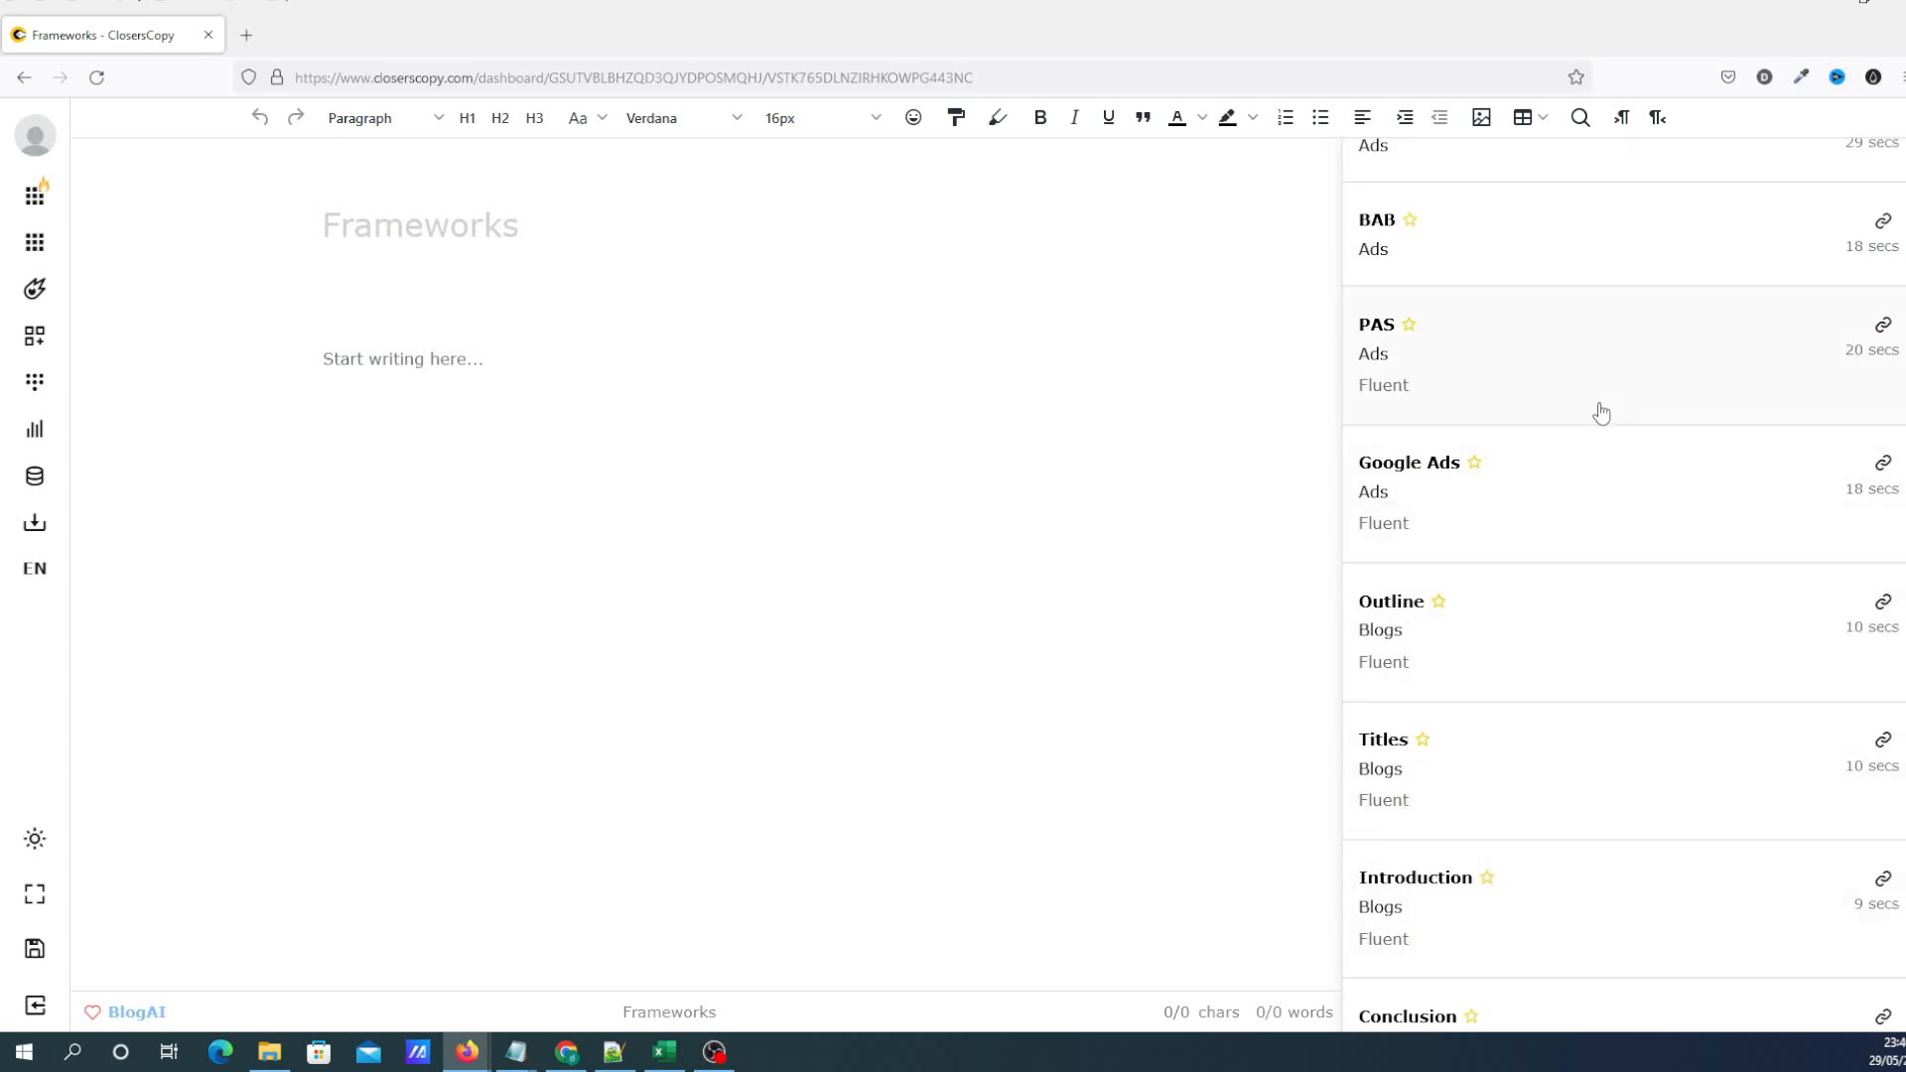
pyautogui.scroll(6, 1614, 822)
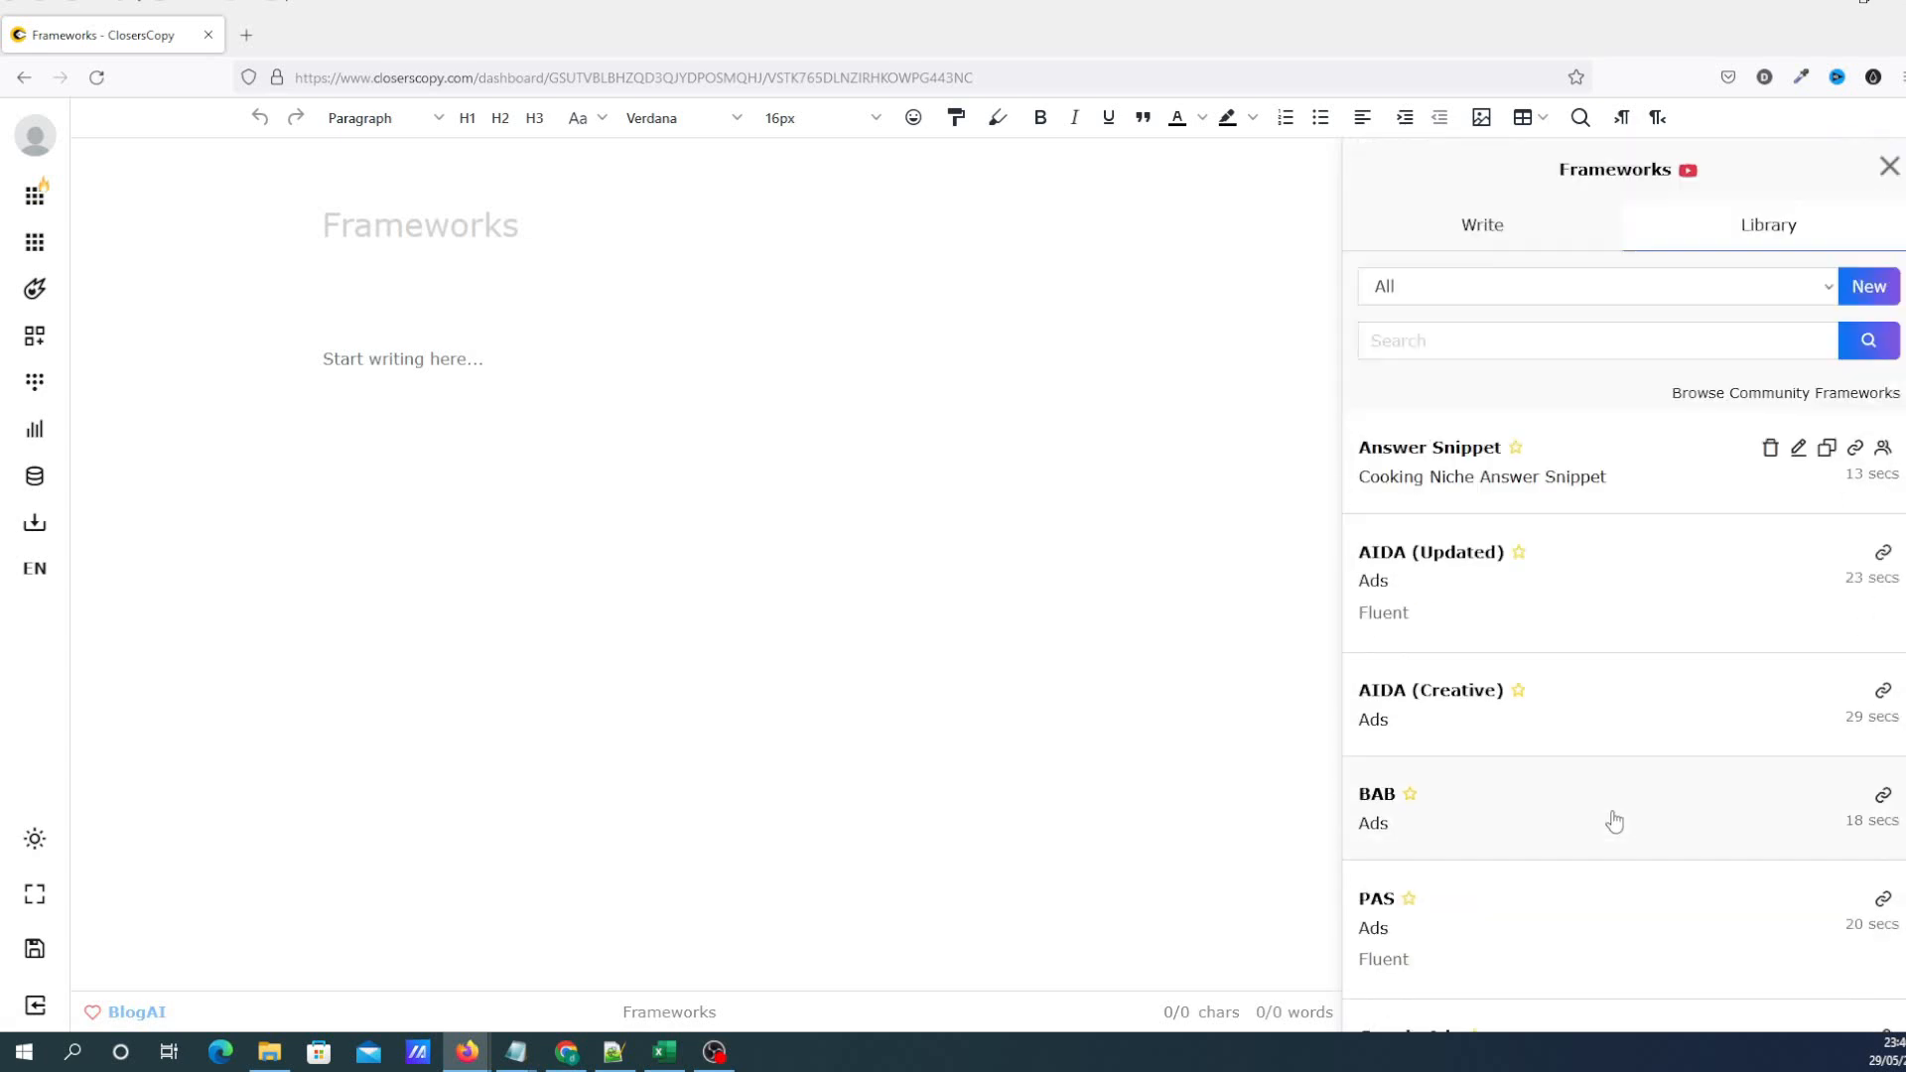
pyautogui.click(1855, 395)
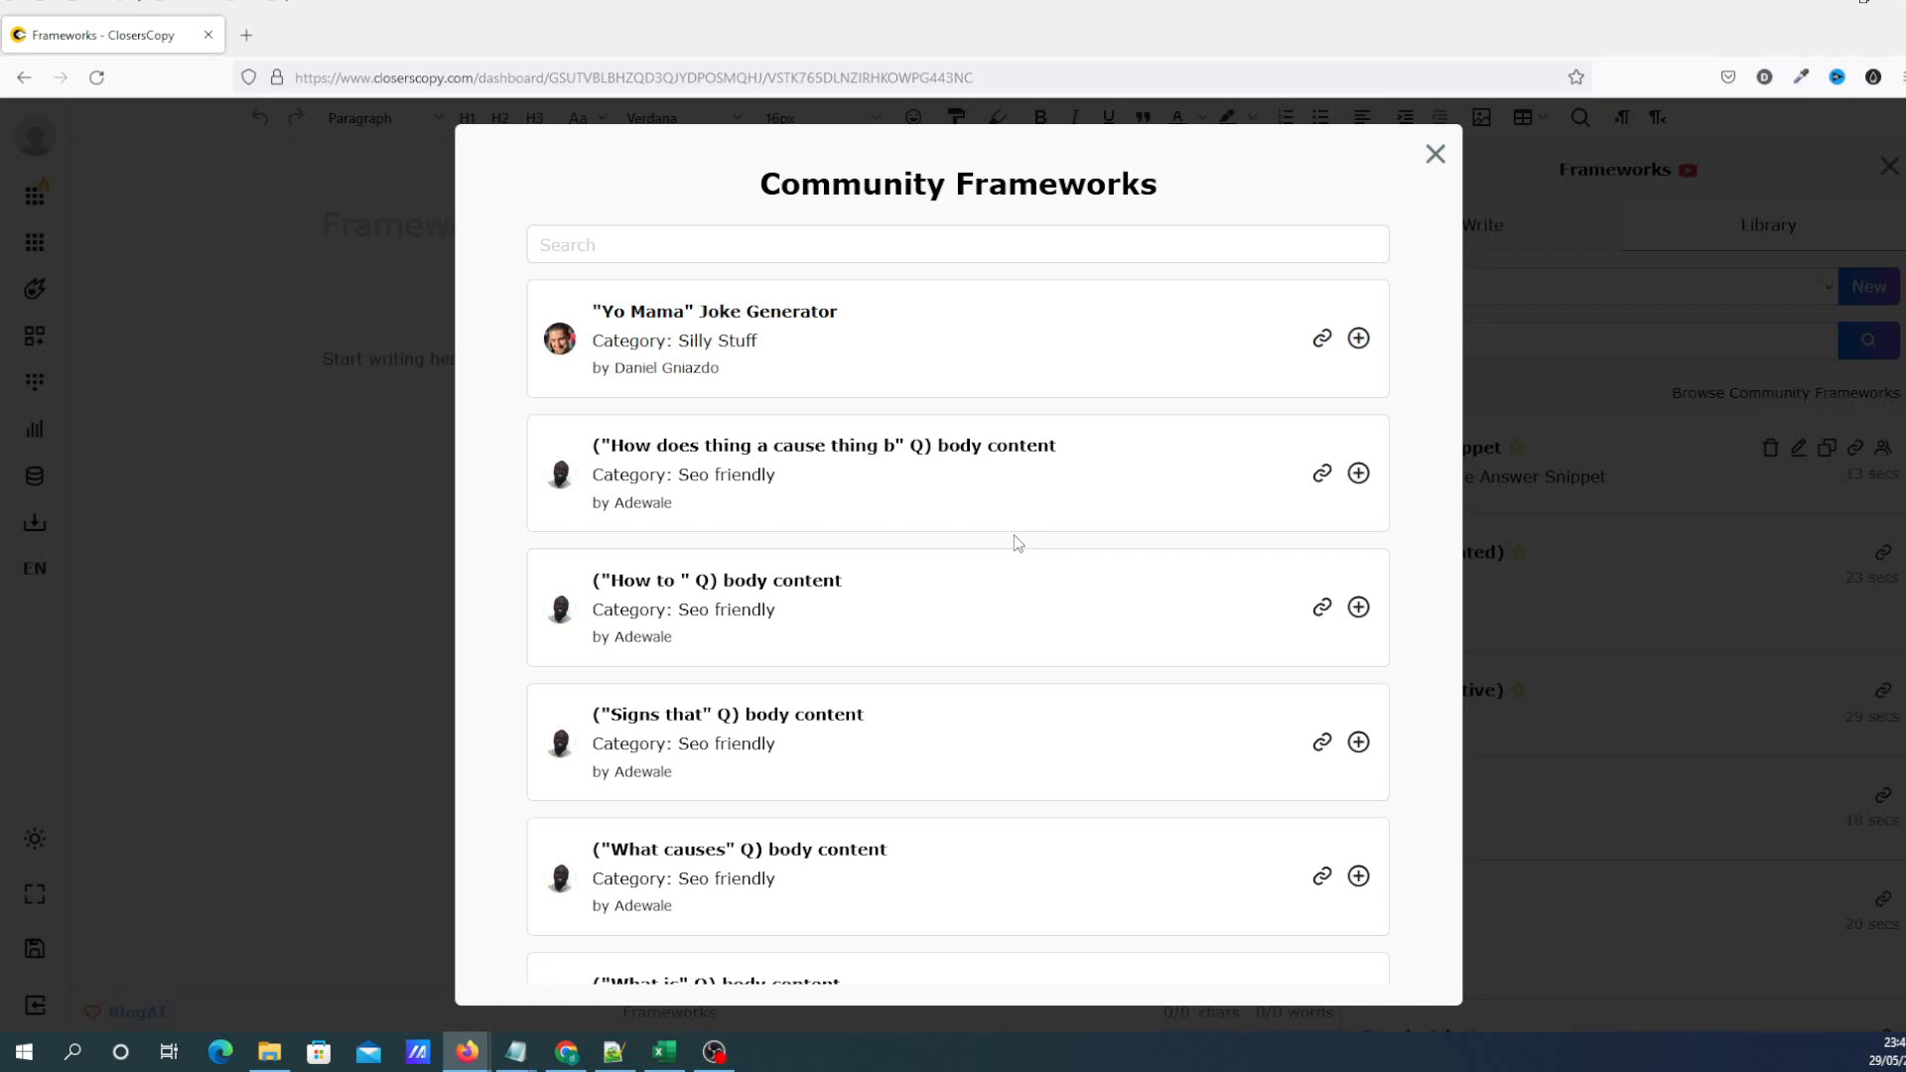
pyautogui.scroll(-3, 1012, 544)
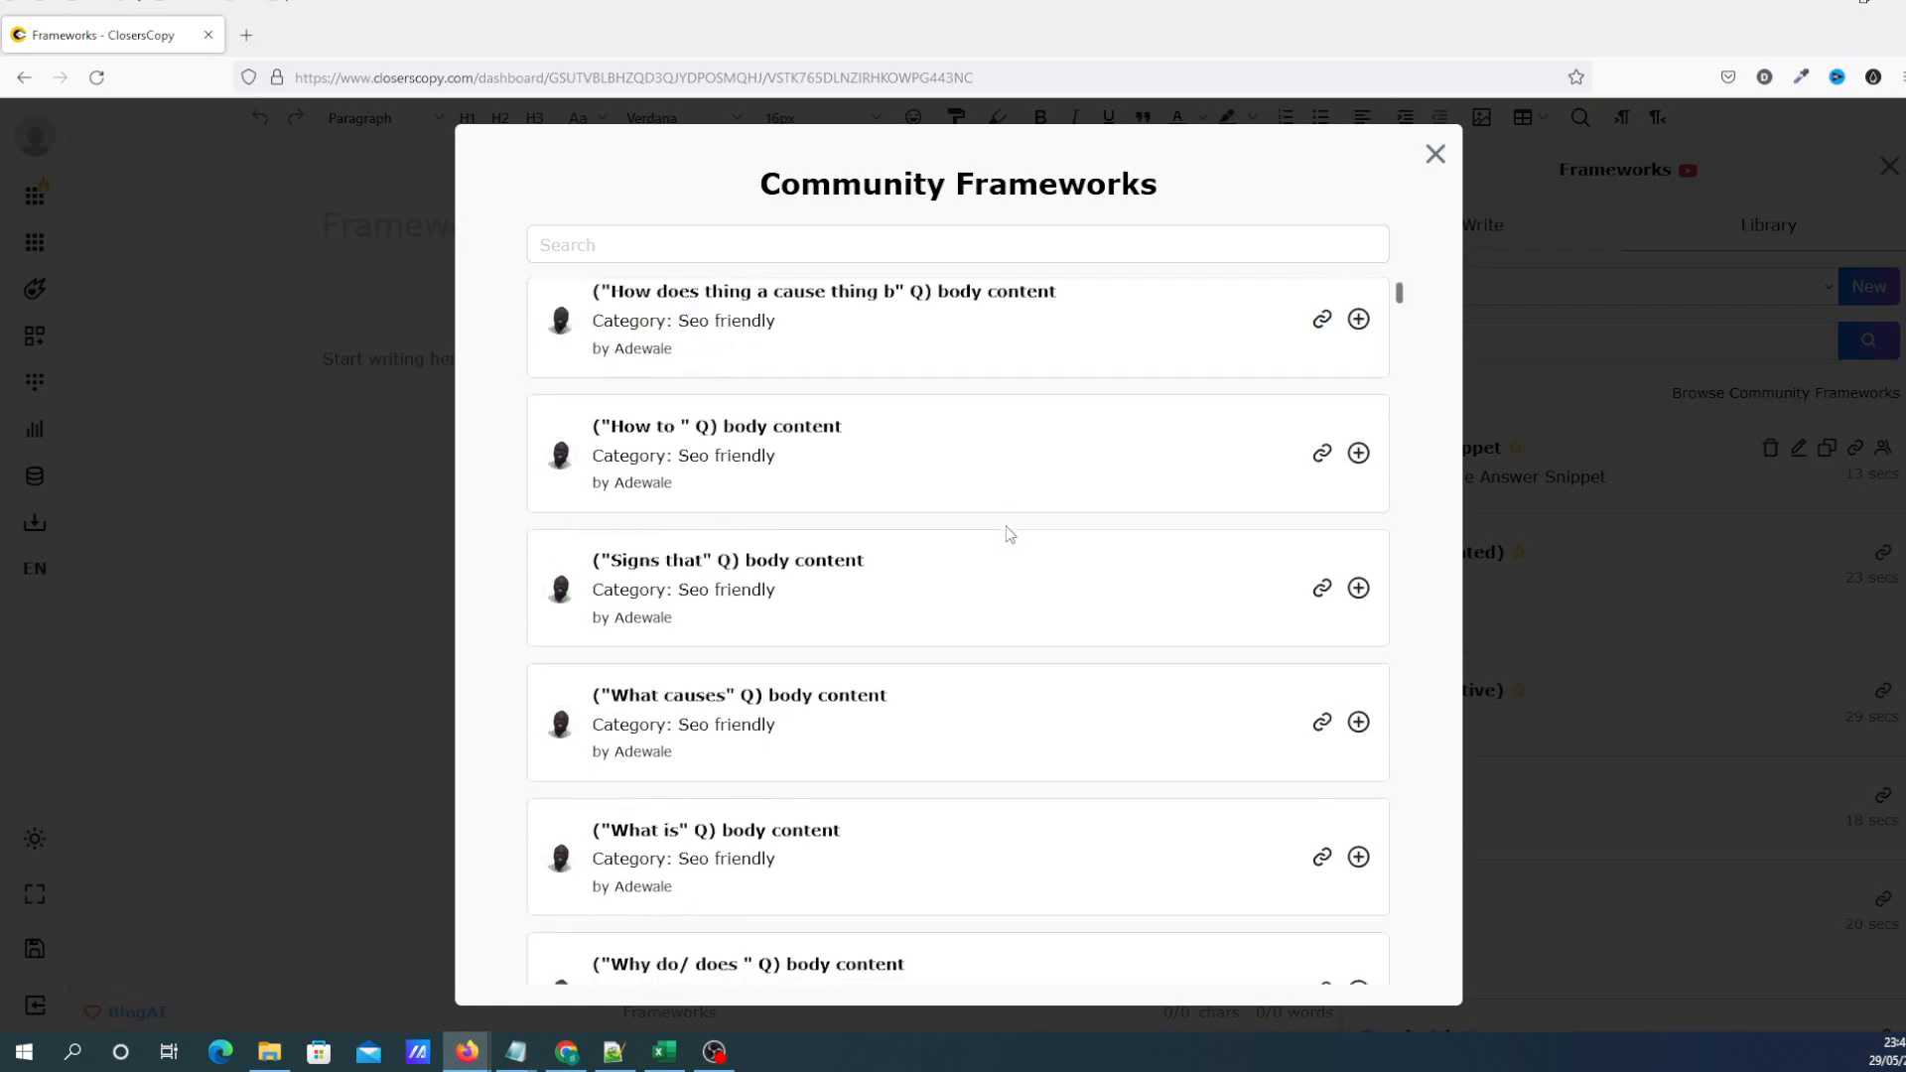
pyautogui.scroll(-3, 1092, 562)
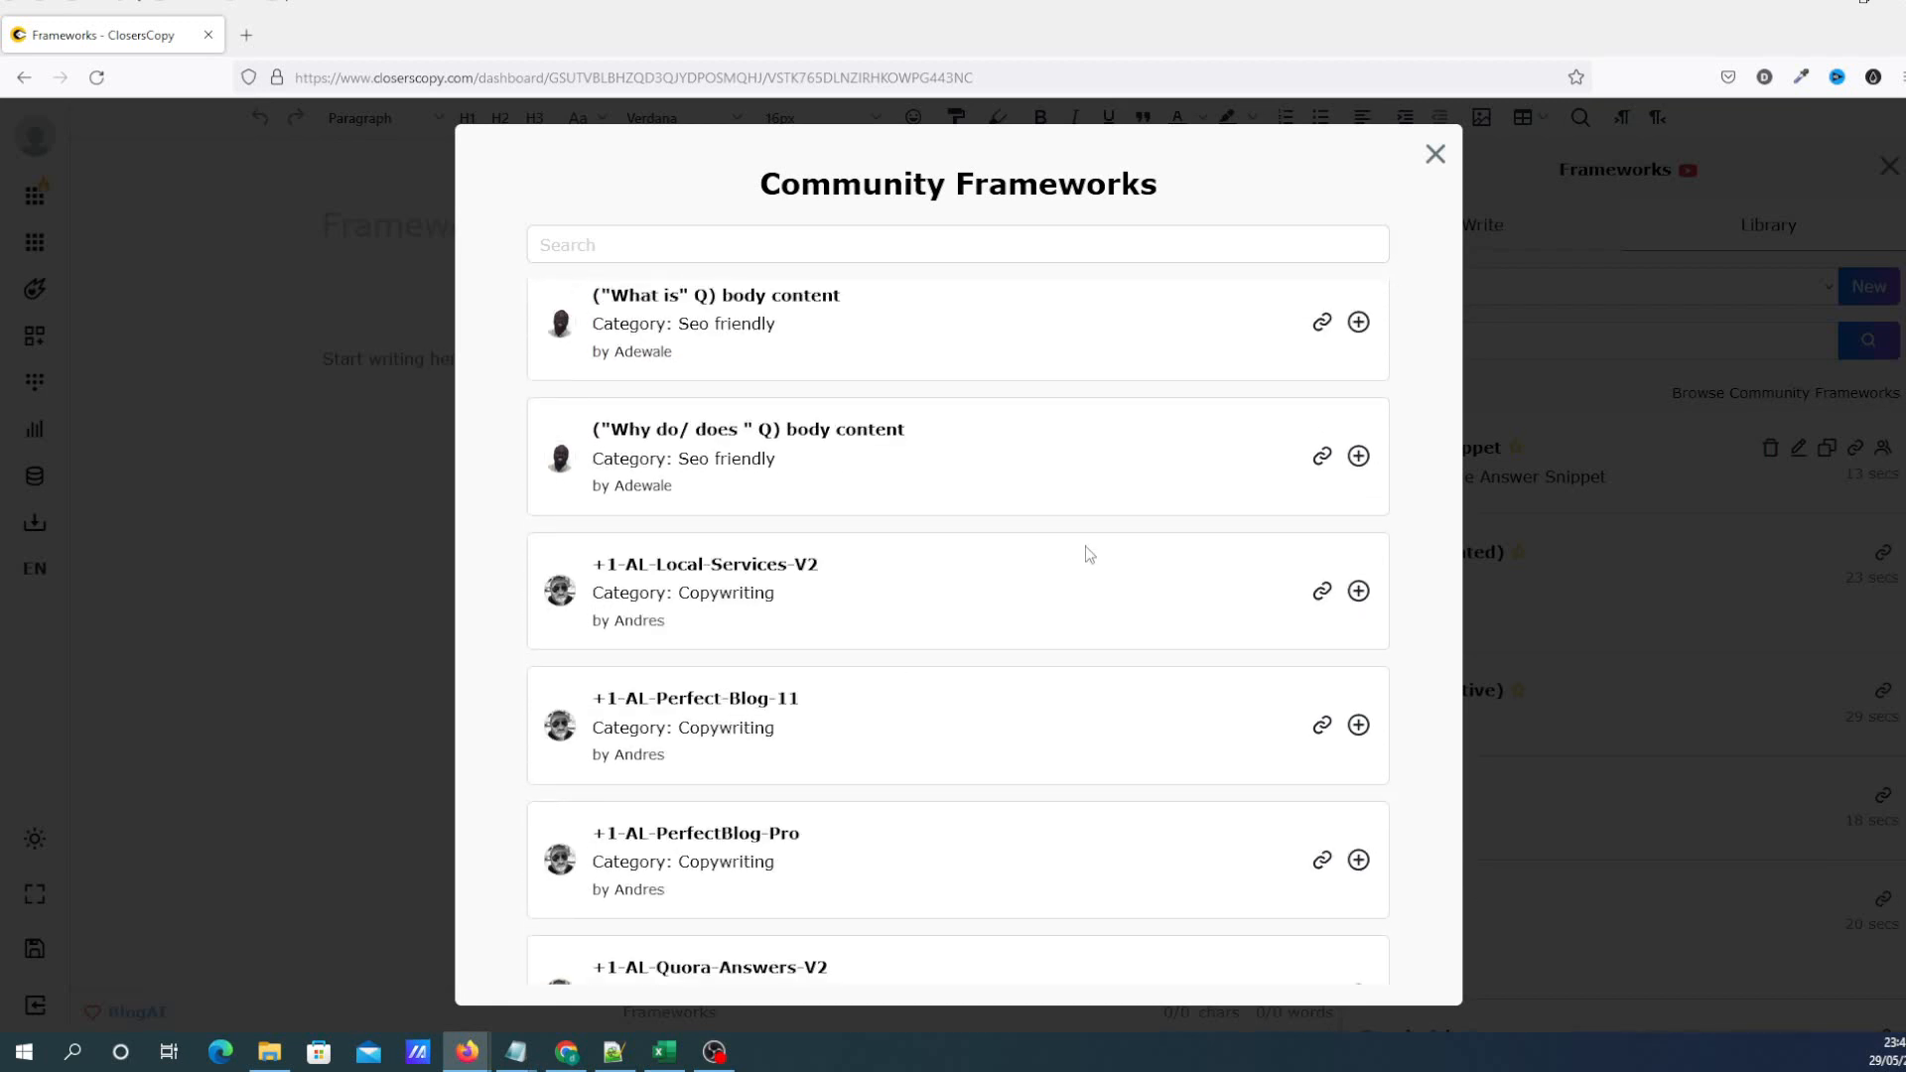
pyautogui.scroll(-3, 1089, 554)
pyautogui.scroll(-3, 1089, 554)
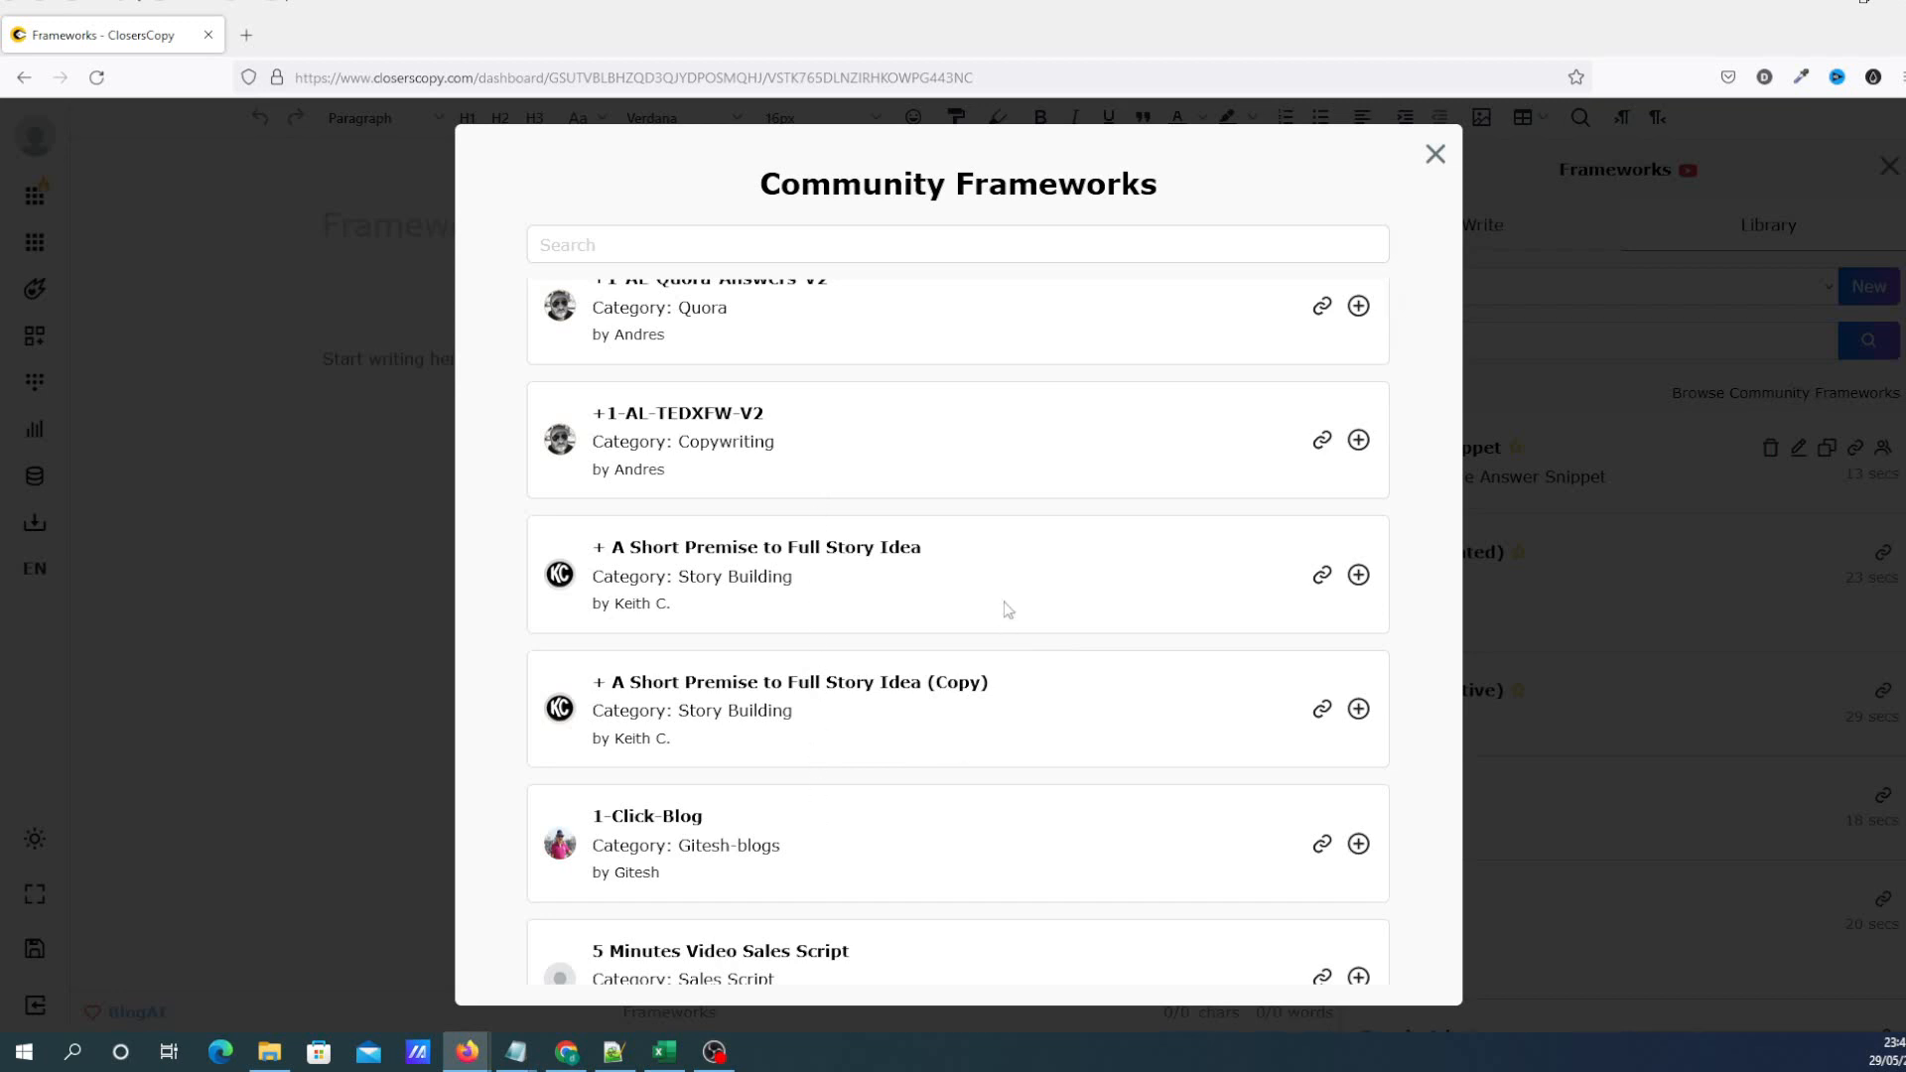
pyautogui.scroll(-3, 1008, 610)
pyautogui.scroll(-6, 1007, 609)
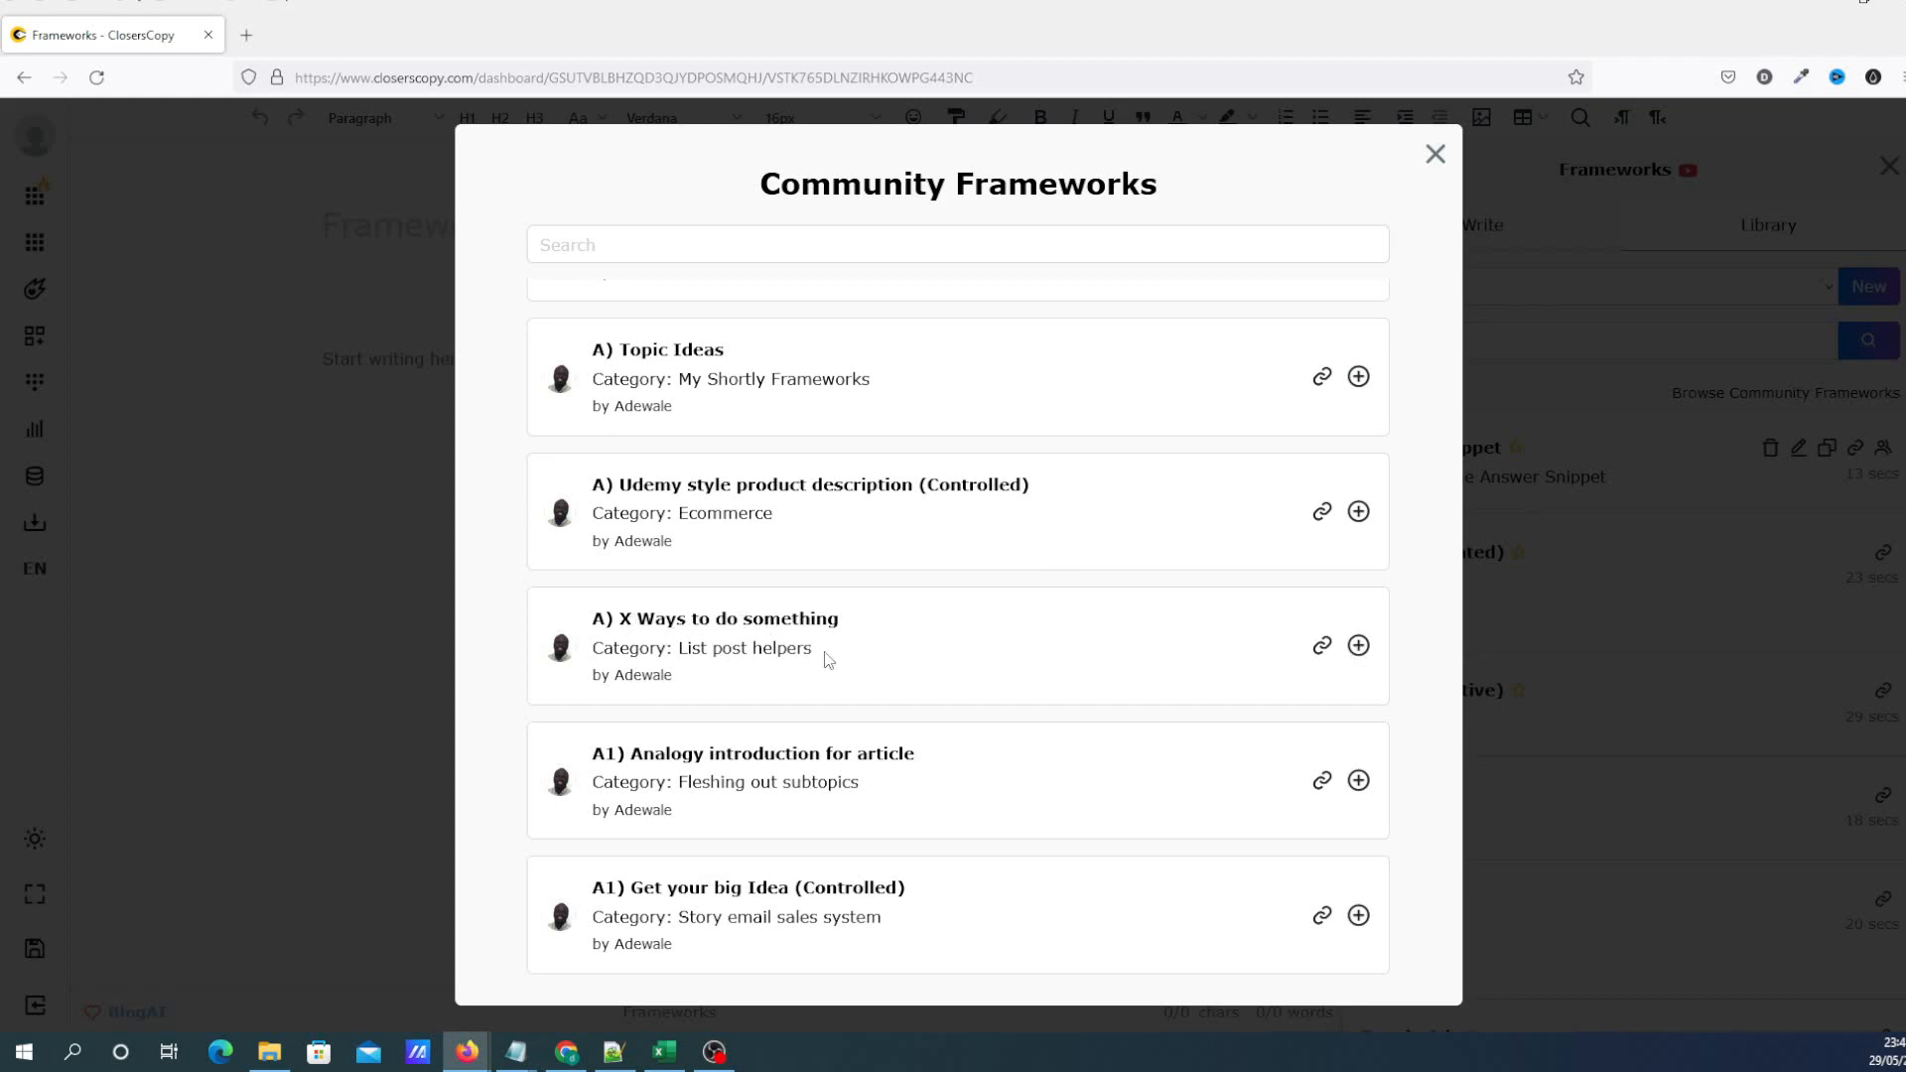
pyautogui.click(1358, 653)
pyautogui.click(1435, 155)
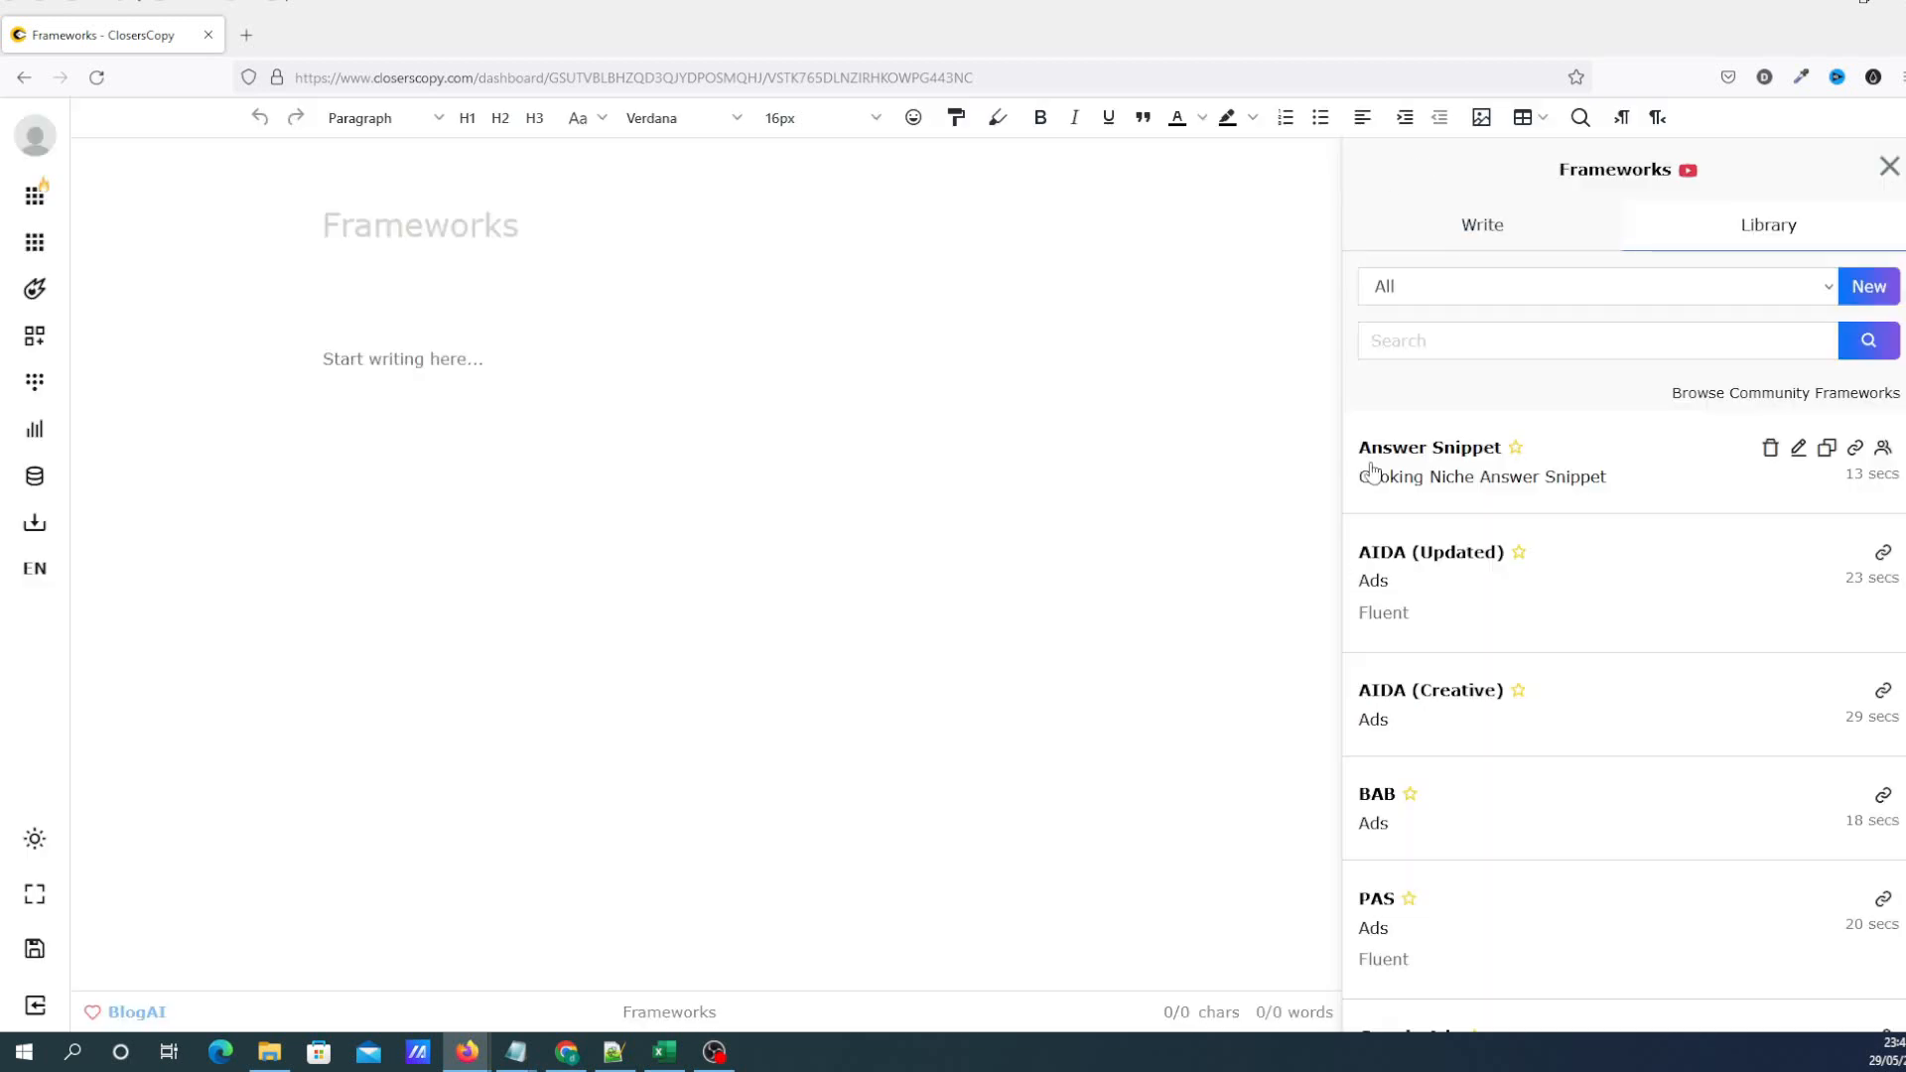
# Generate text with the "A) X Ways to do something" framework for the question "Give me 6 tips on how to tell if a girl like me"
pyautogui.click(1417, 444)
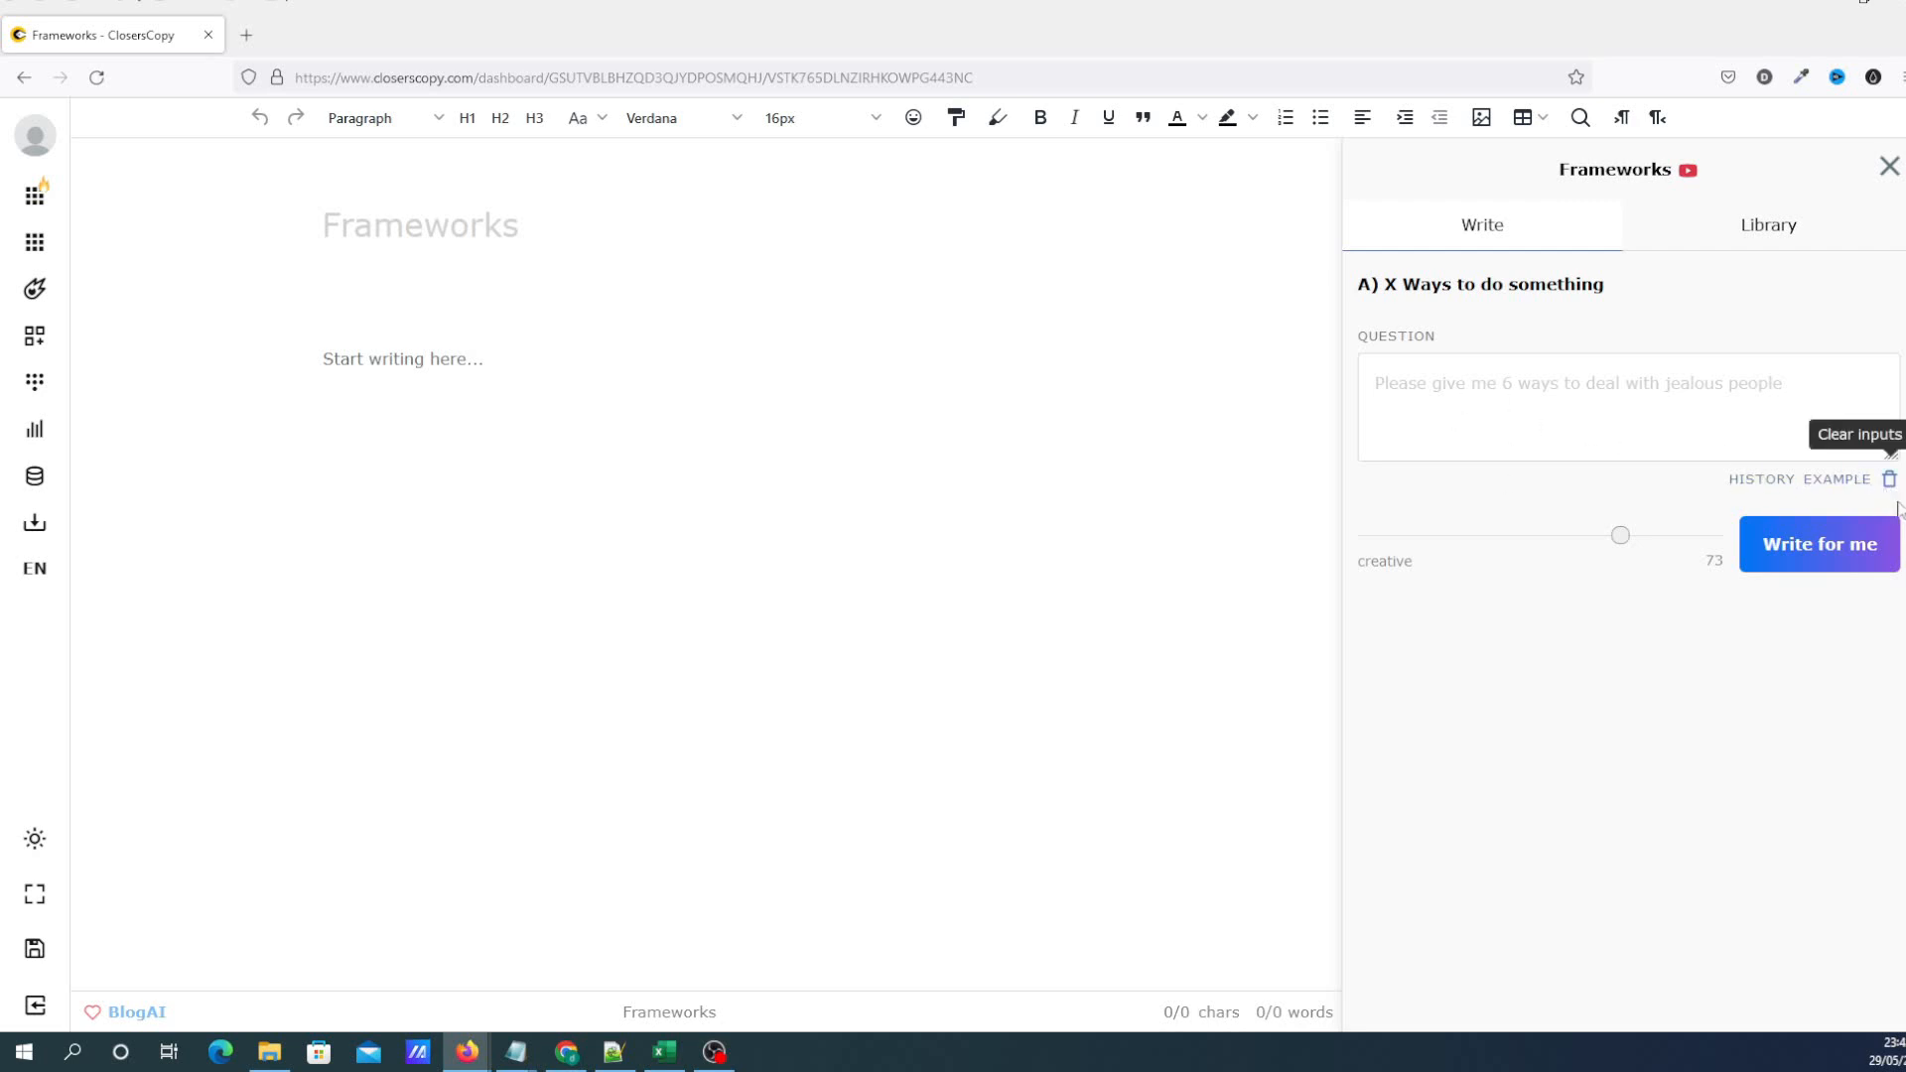
pyautogui.click(1838, 481)
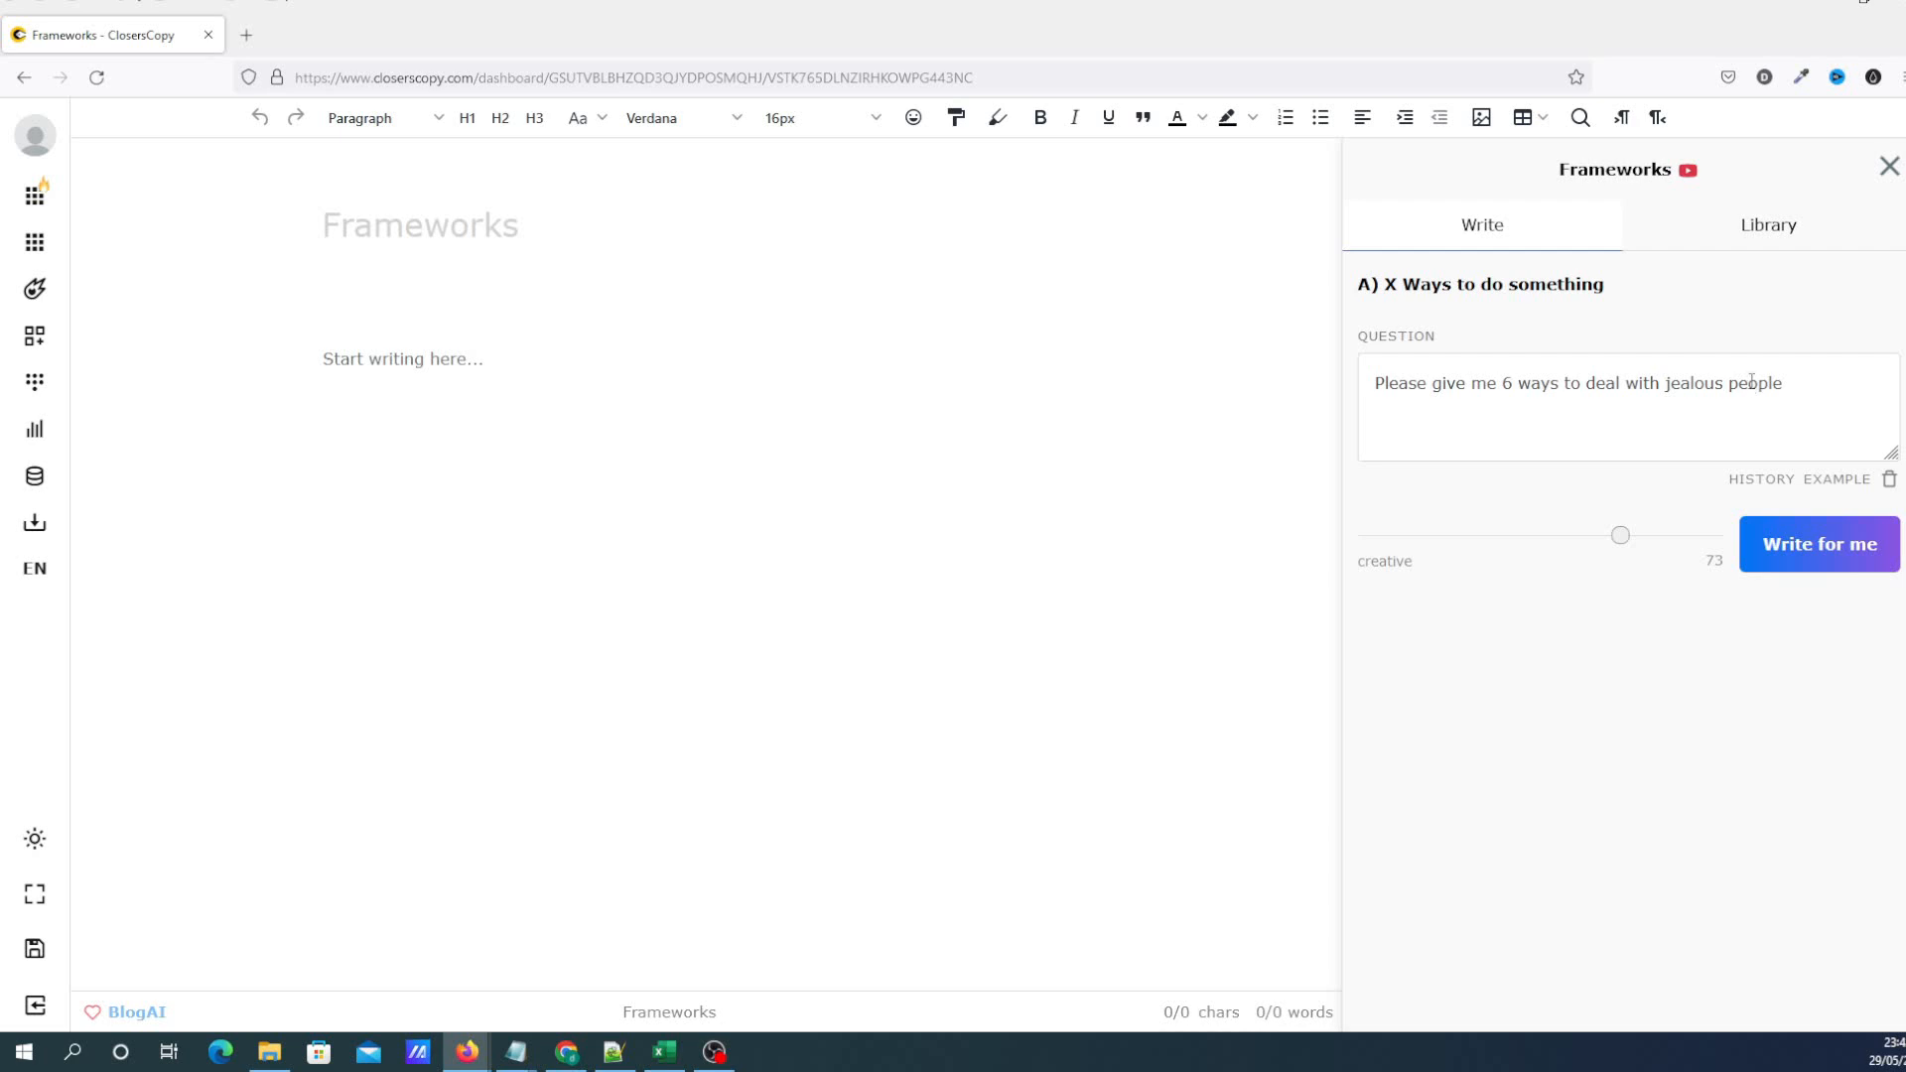
pyautogui.moveTo(1796, 380); pyautogui.dragTo(1326, 433)
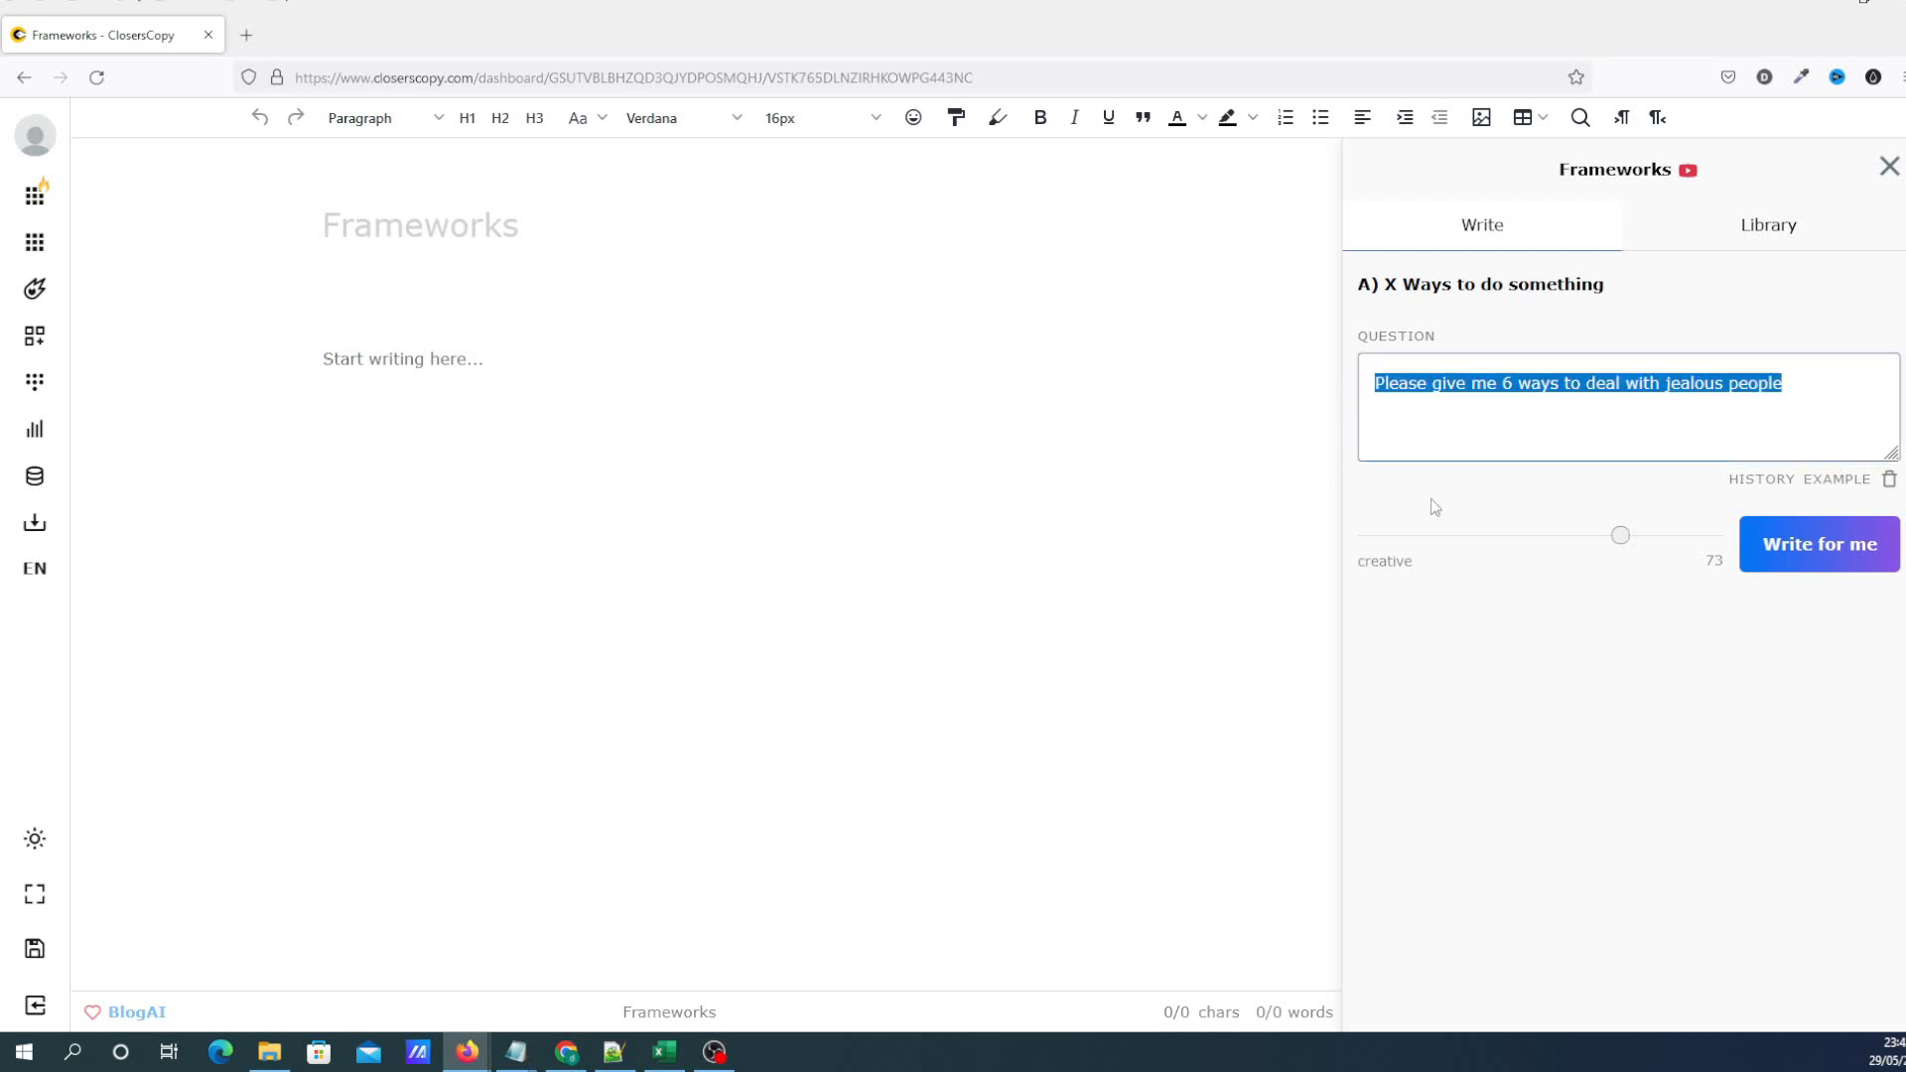
pyautogui.write('6 Tips')
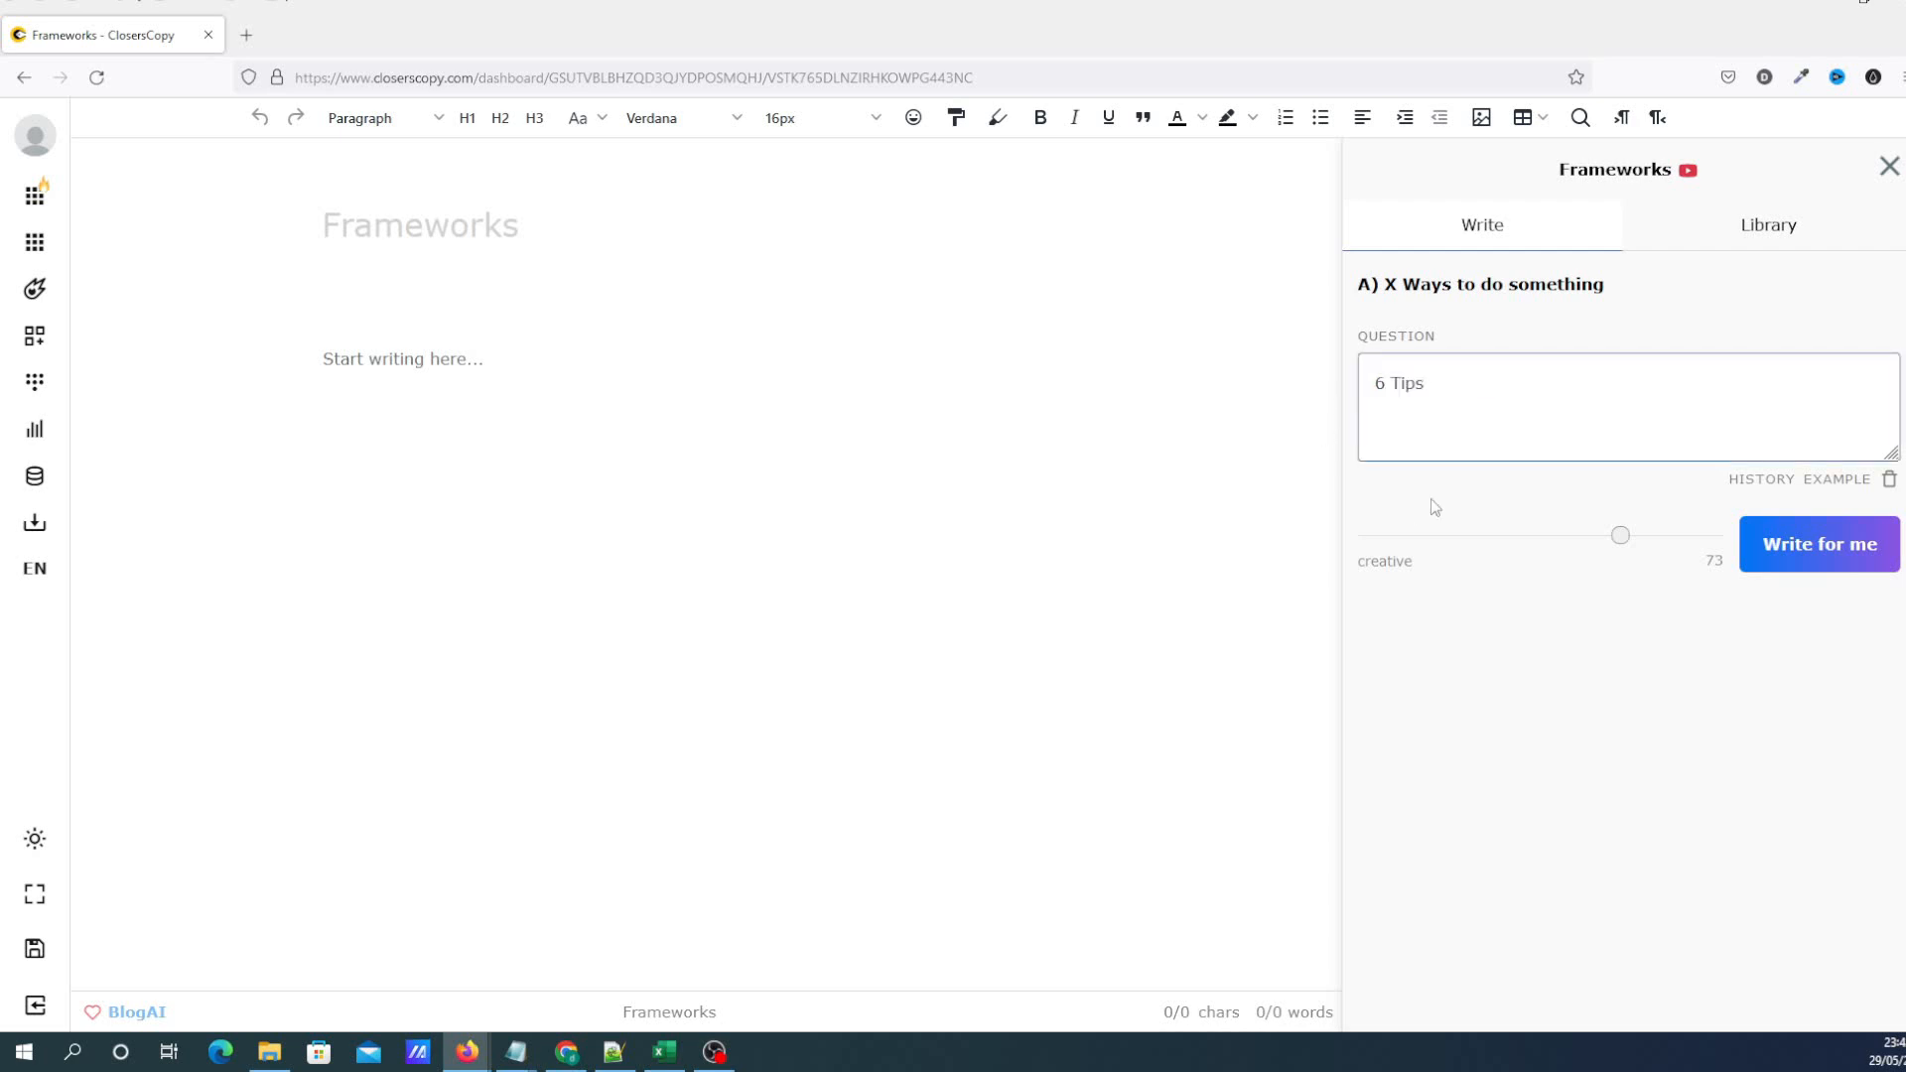
pyautogui.write(' on how to tell if a girl like me')
pyautogui.click(1818, 546)
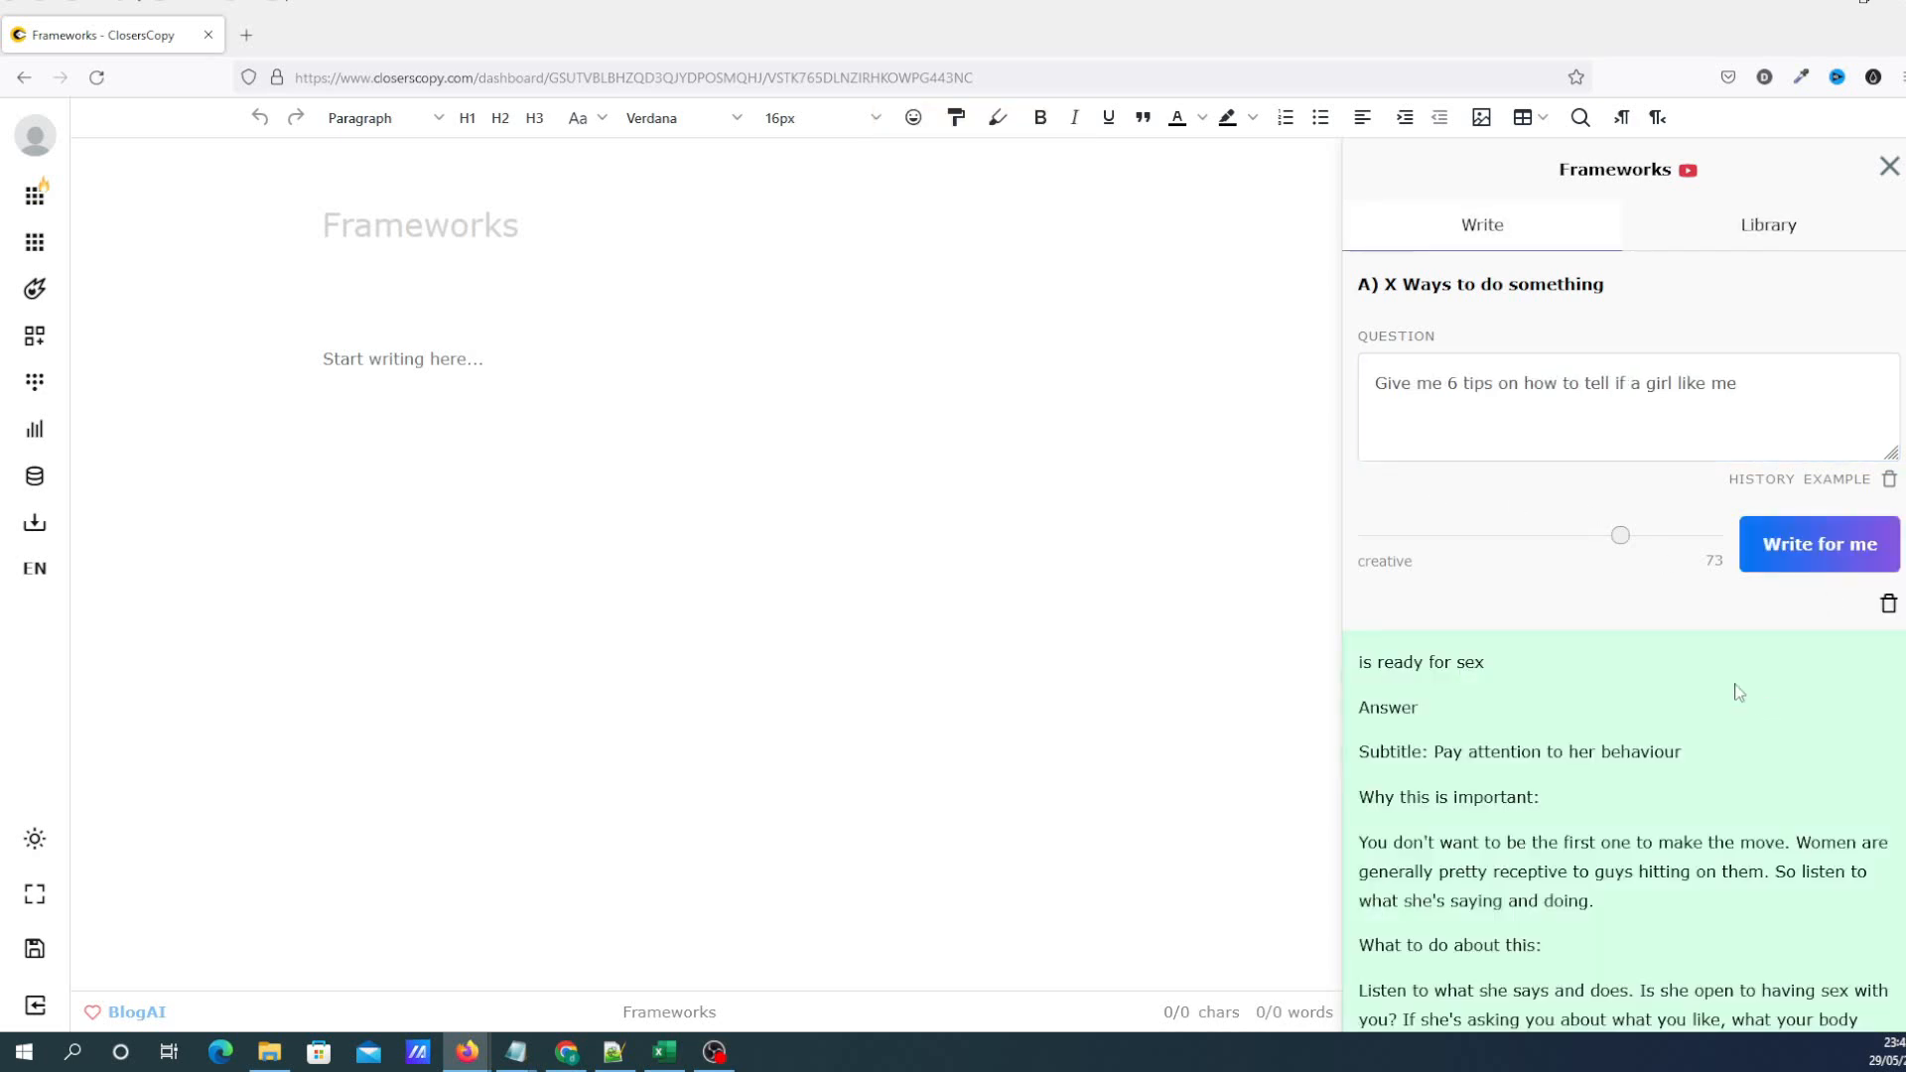
# Read through the generated dating tips and compare their subtitles and explanations with the question asked
pyautogui.scroll(-3, 1739, 691)
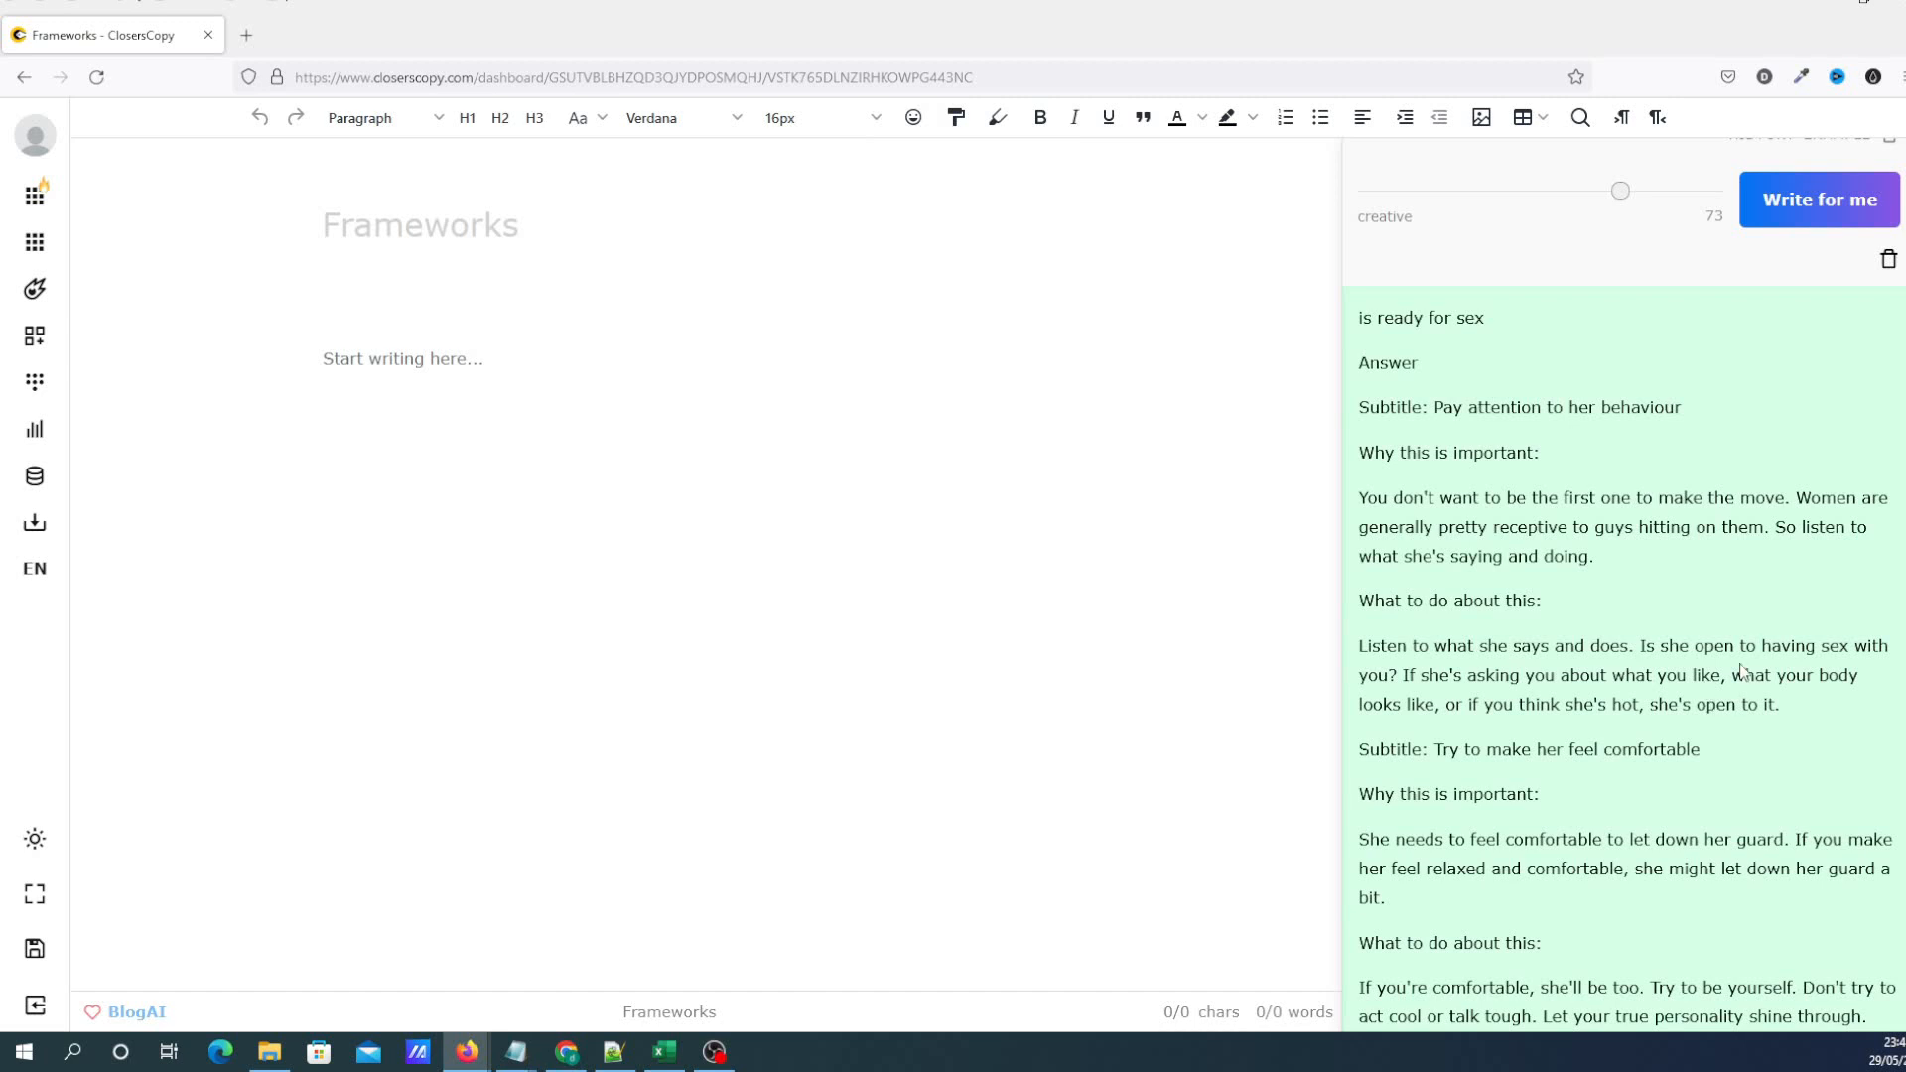
pyautogui.scroll(3, 1741, 672)
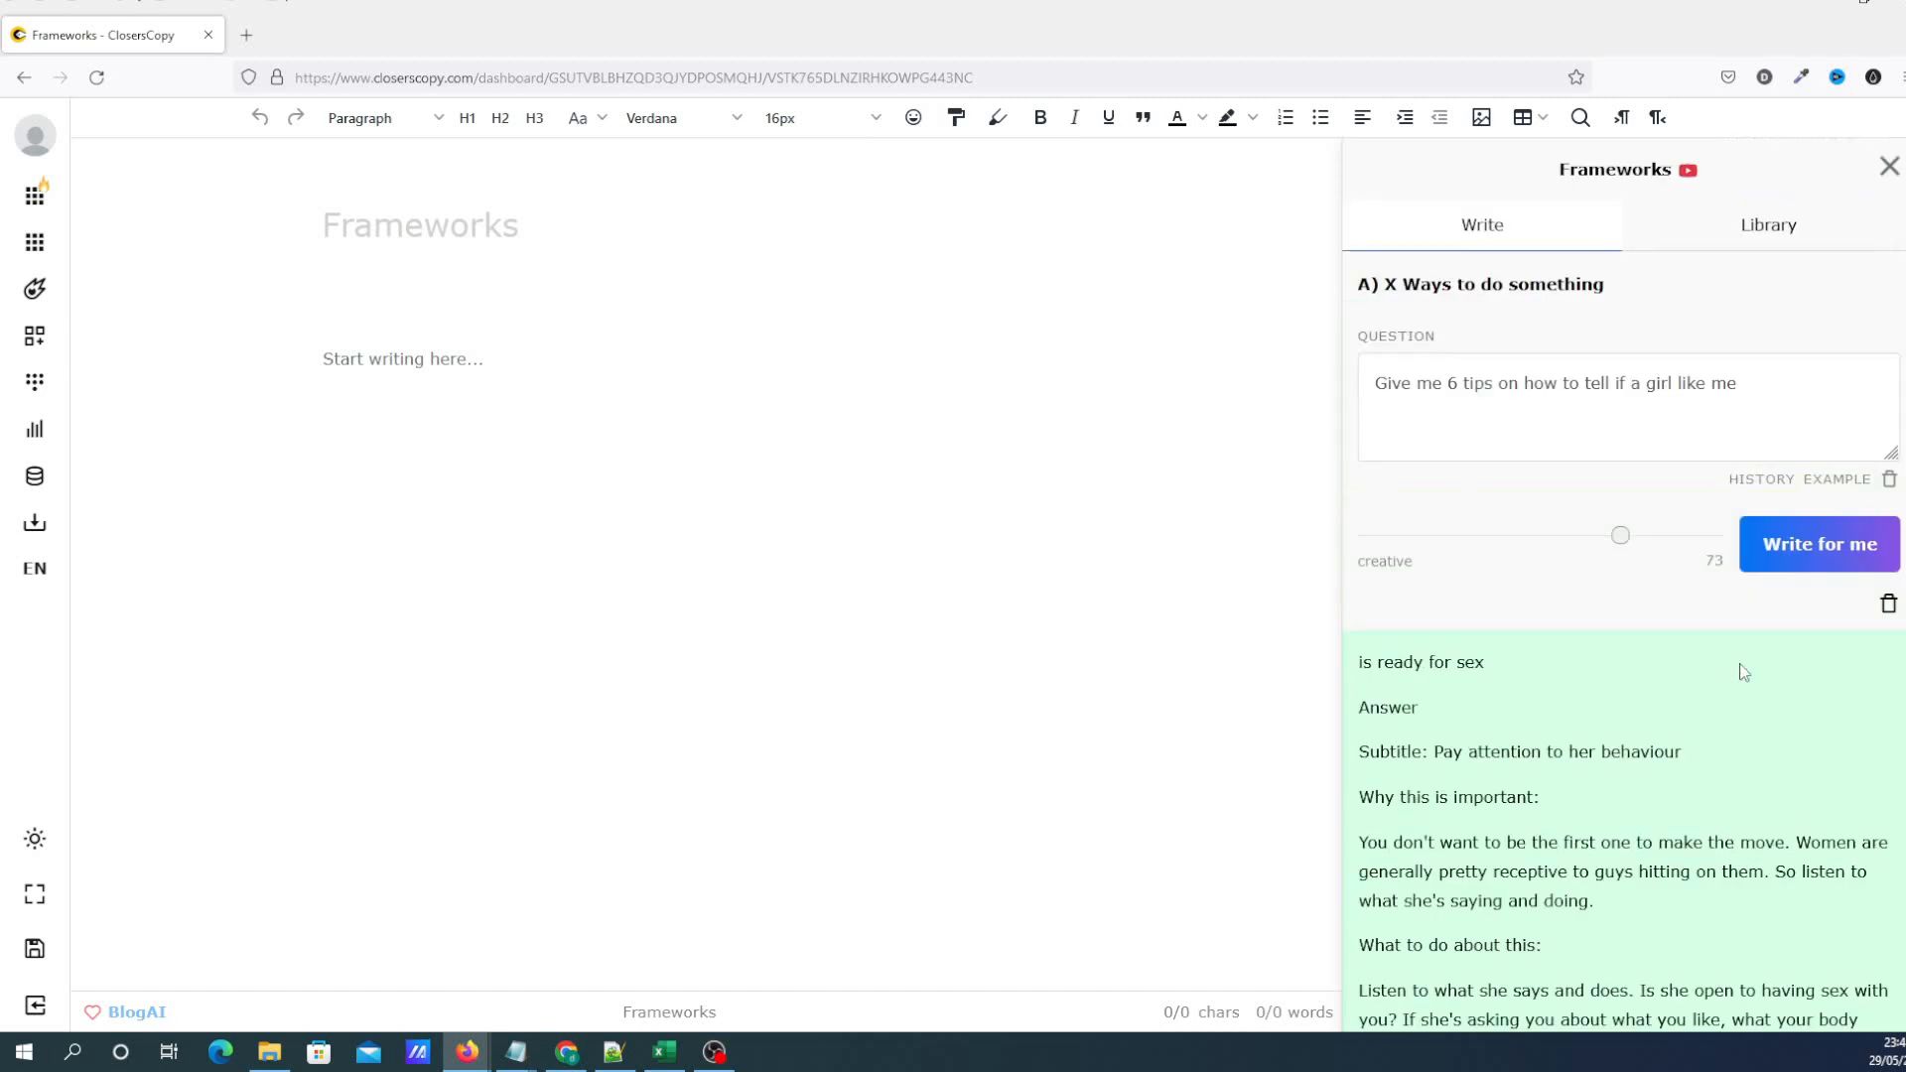
pyautogui.tripleClick(1750, 386)
pyautogui.scroll(-6, 1640, 753)
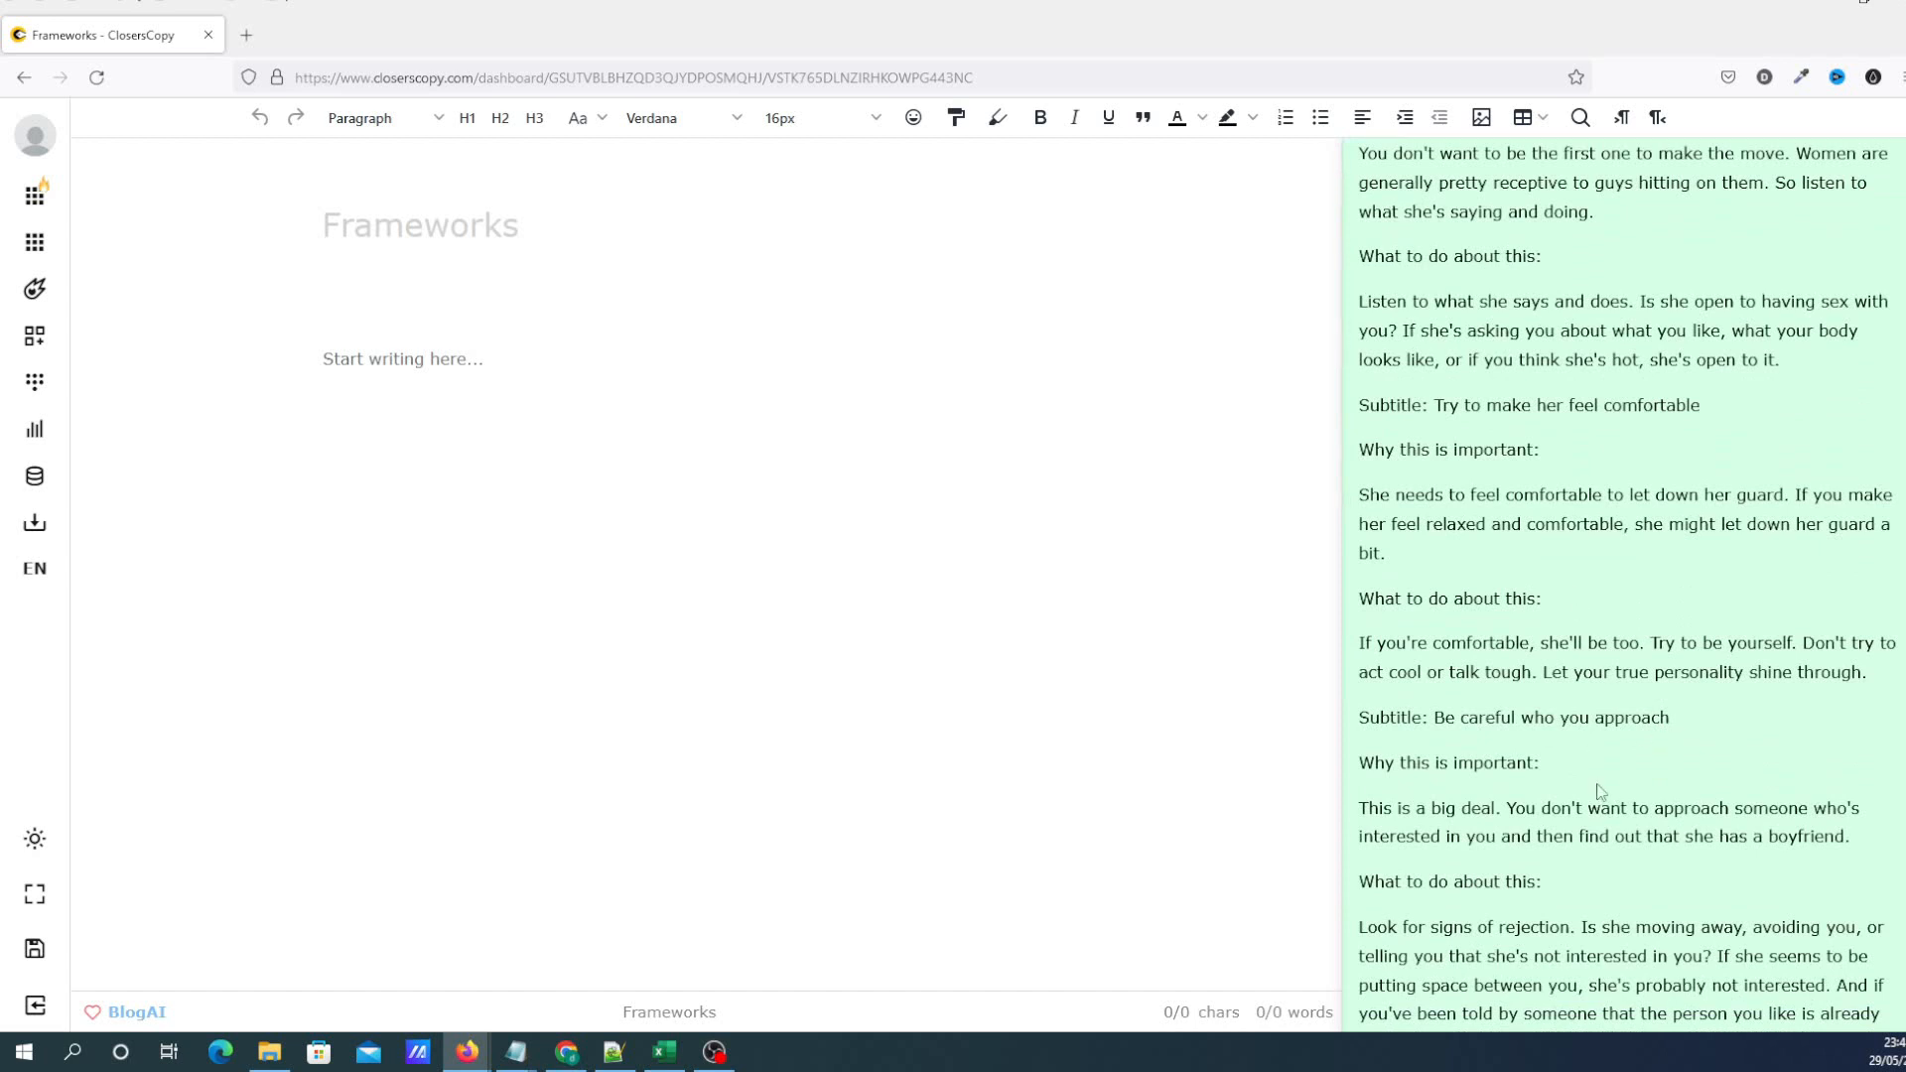
pyautogui.scroll(1, 1652, 722)
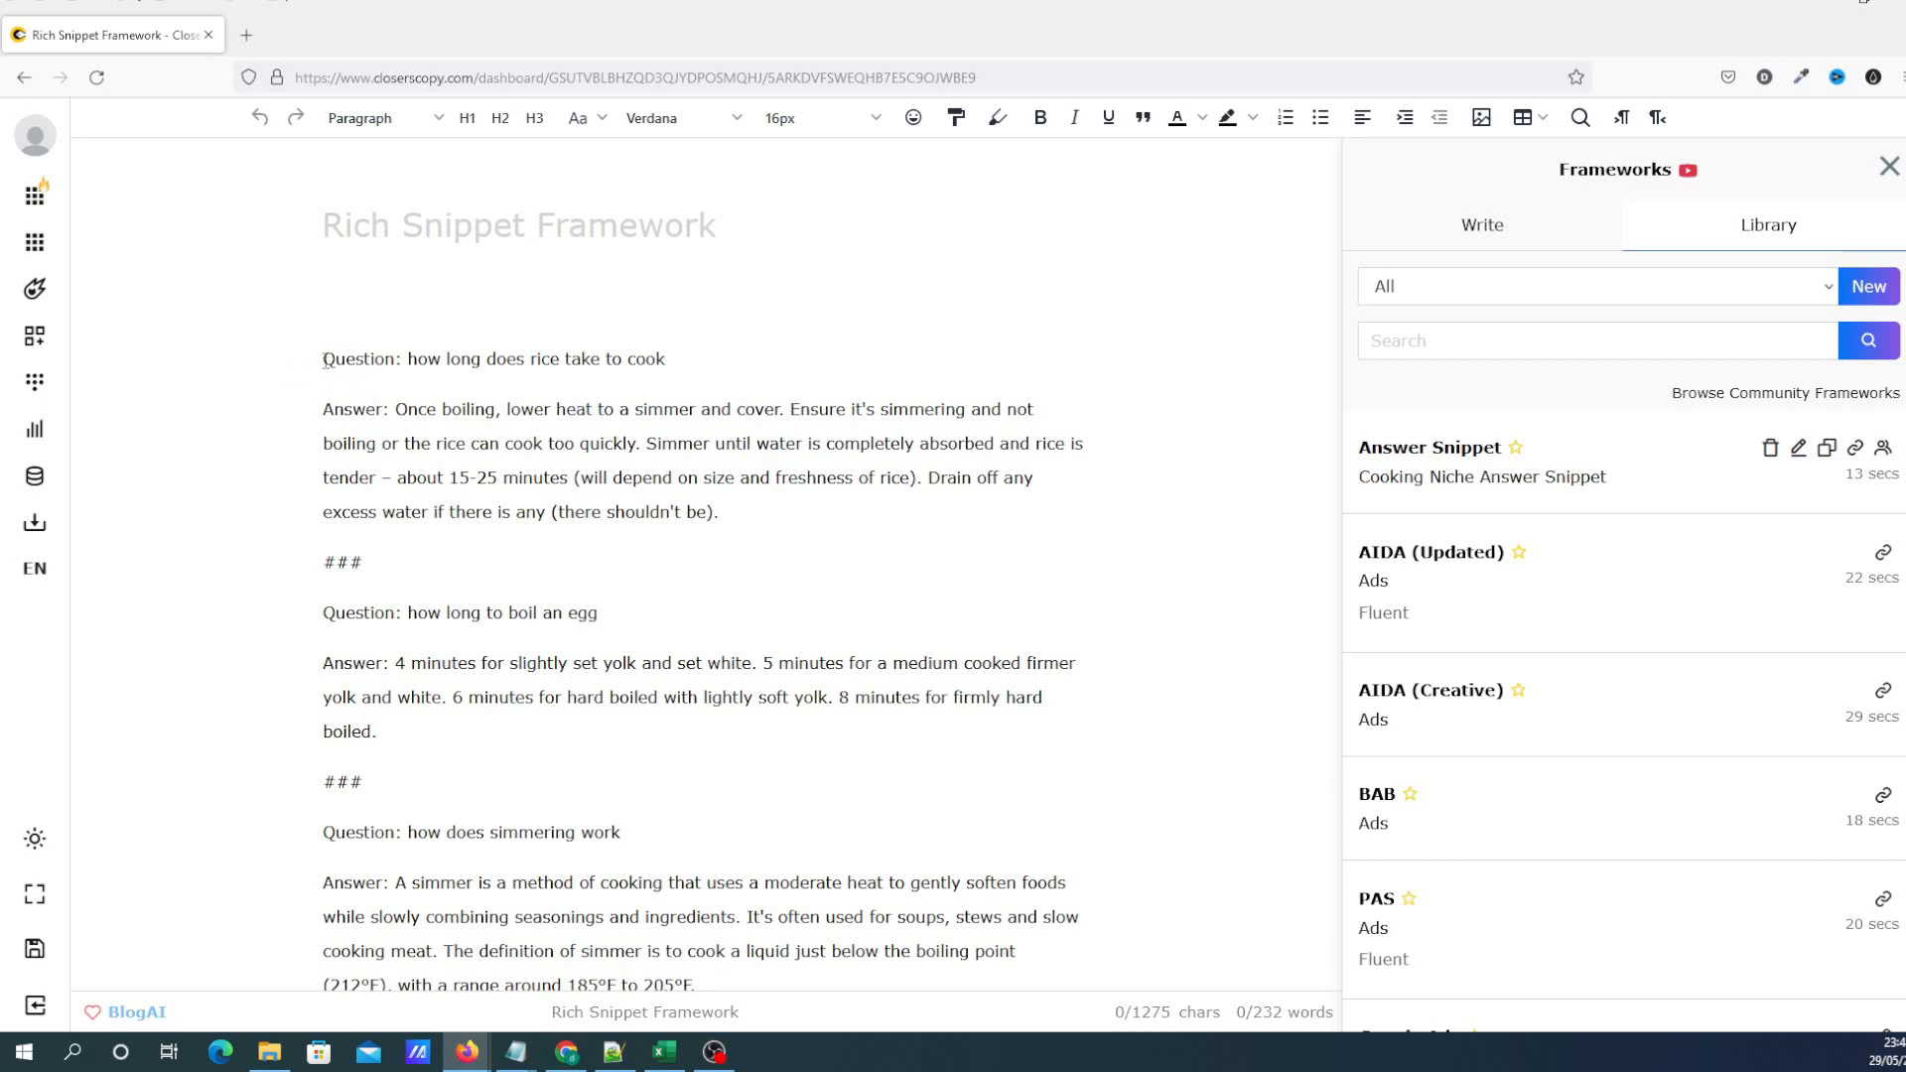
# Read through the example cooking questions and answers, separated by ###, in the Rich Snippet Framework document
pyautogui.moveTo(326, 361); pyautogui.dragTo(682, 362)
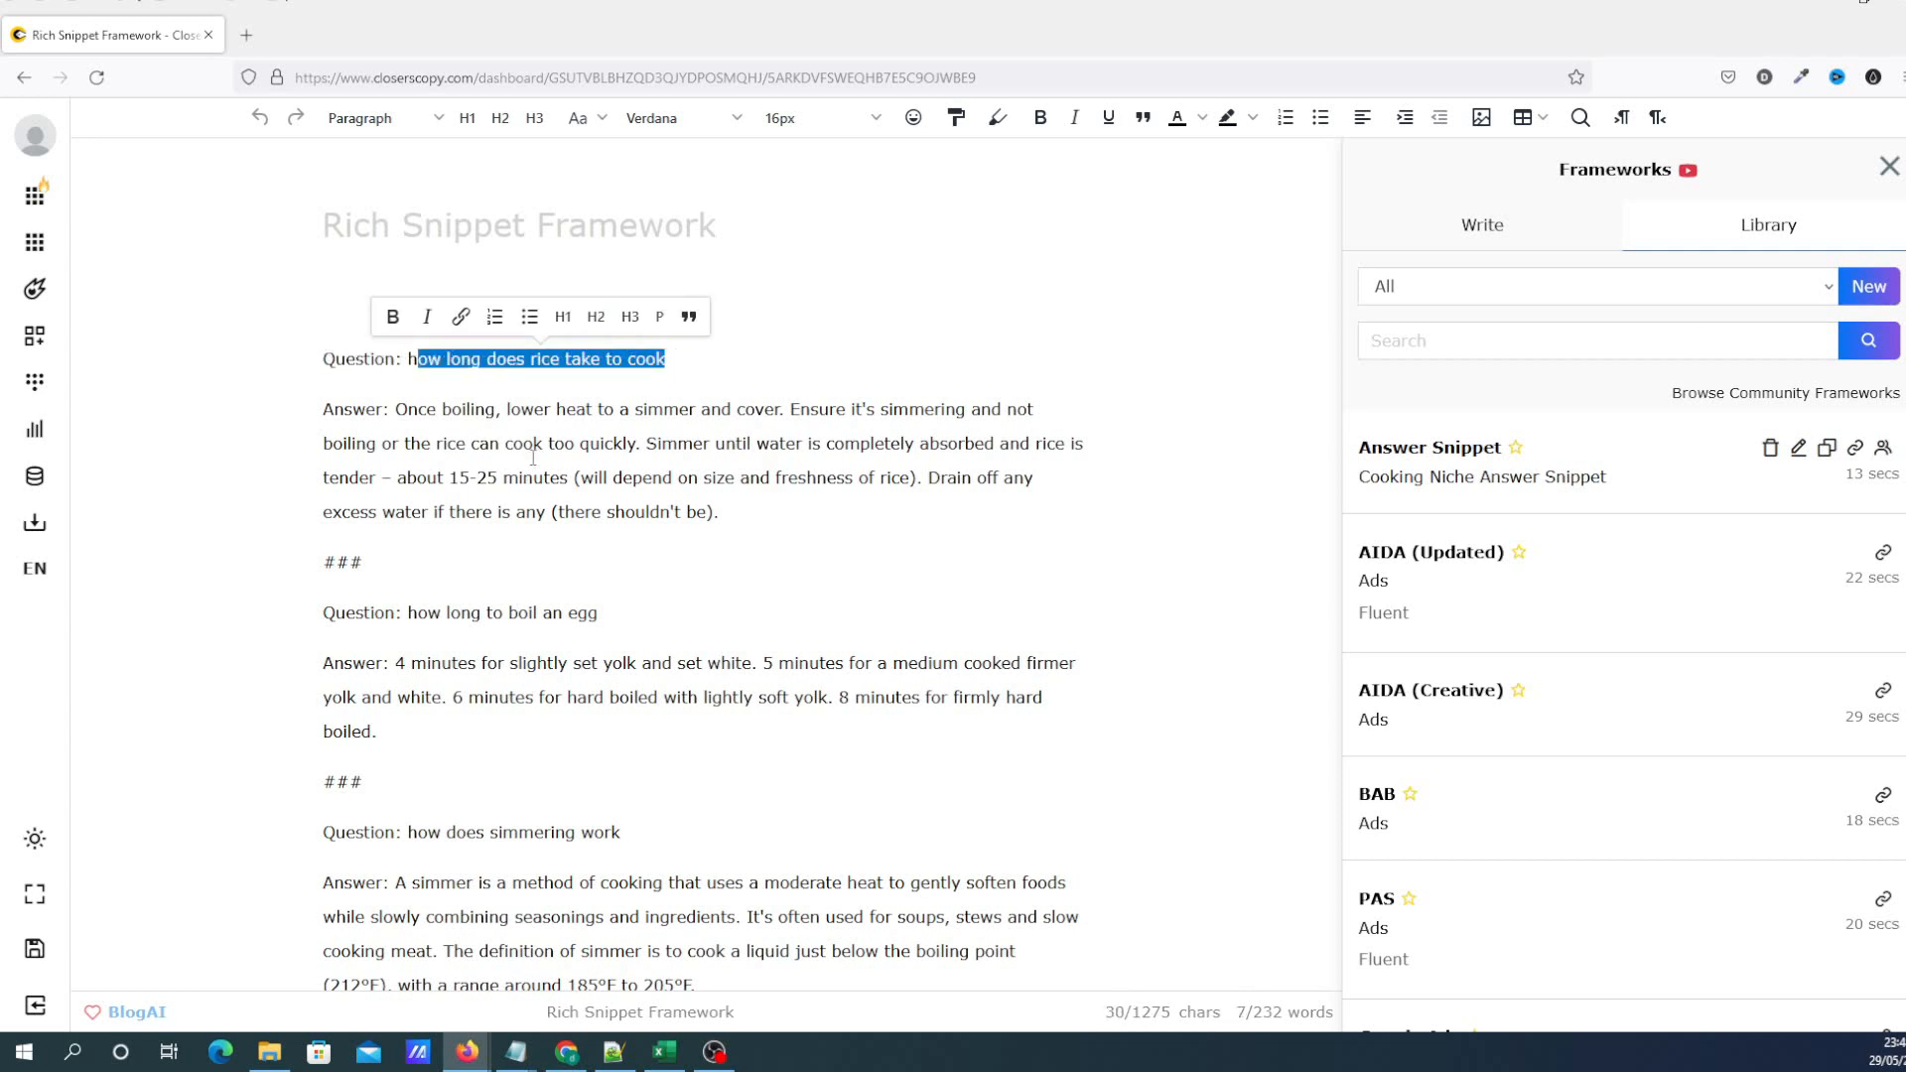
pyautogui.click(489, 444)
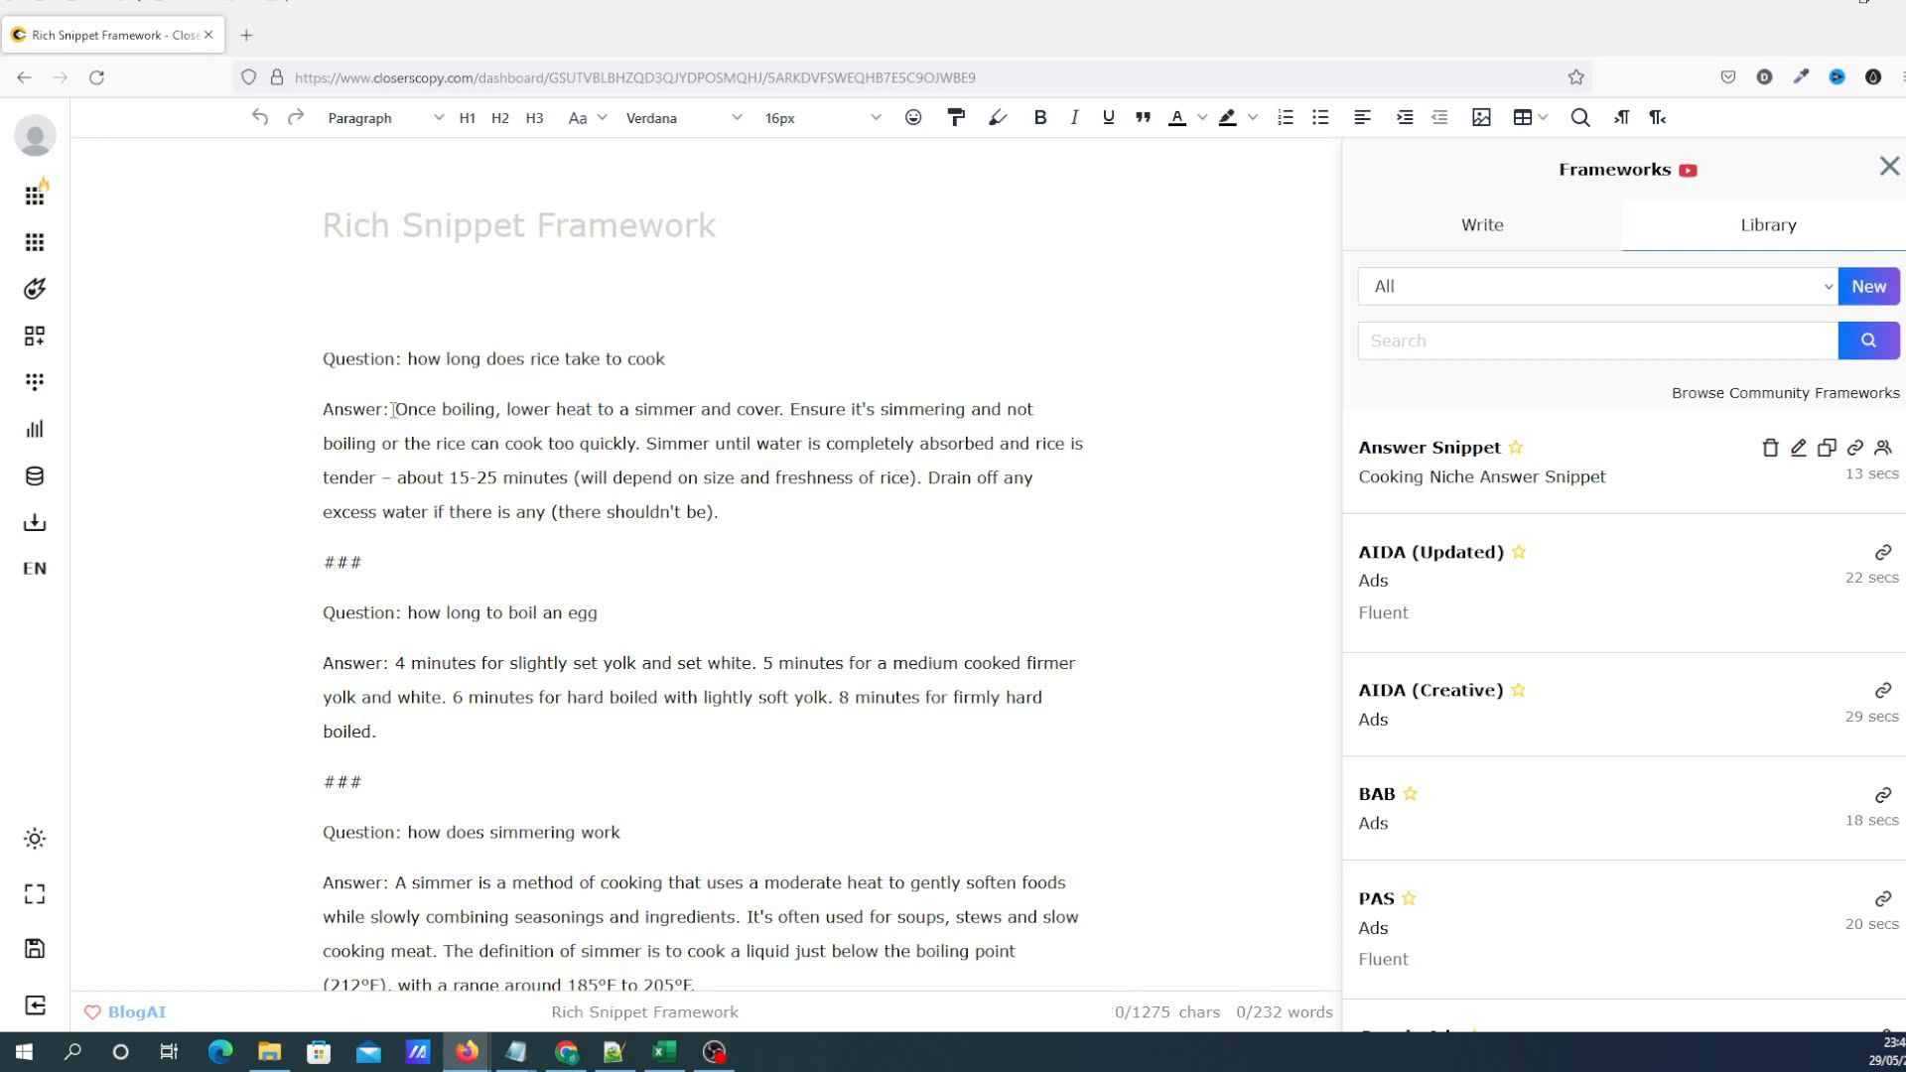
pyautogui.moveTo(396, 409); pyautogui.dragTo(758, 524)
pyautogui.click(759, 524)
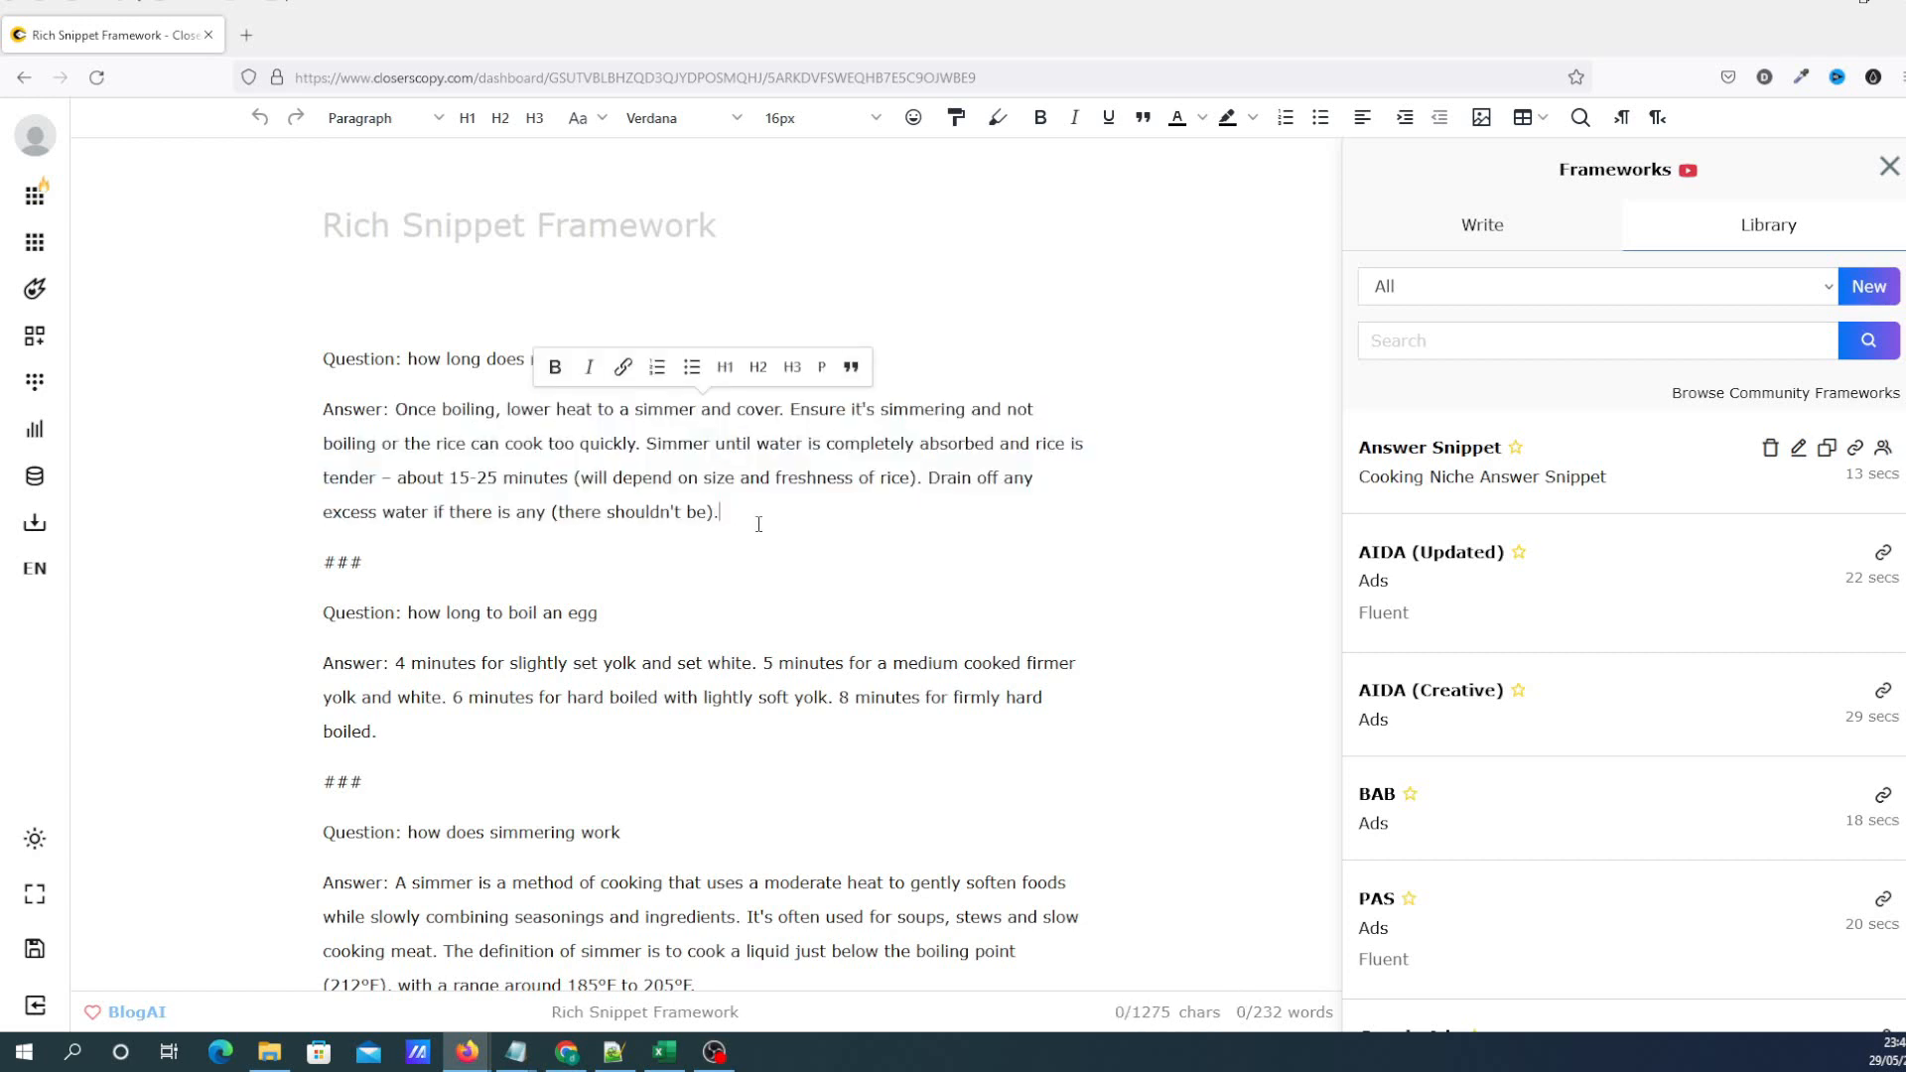
pyautogui.scroll(-2, 758, 524)
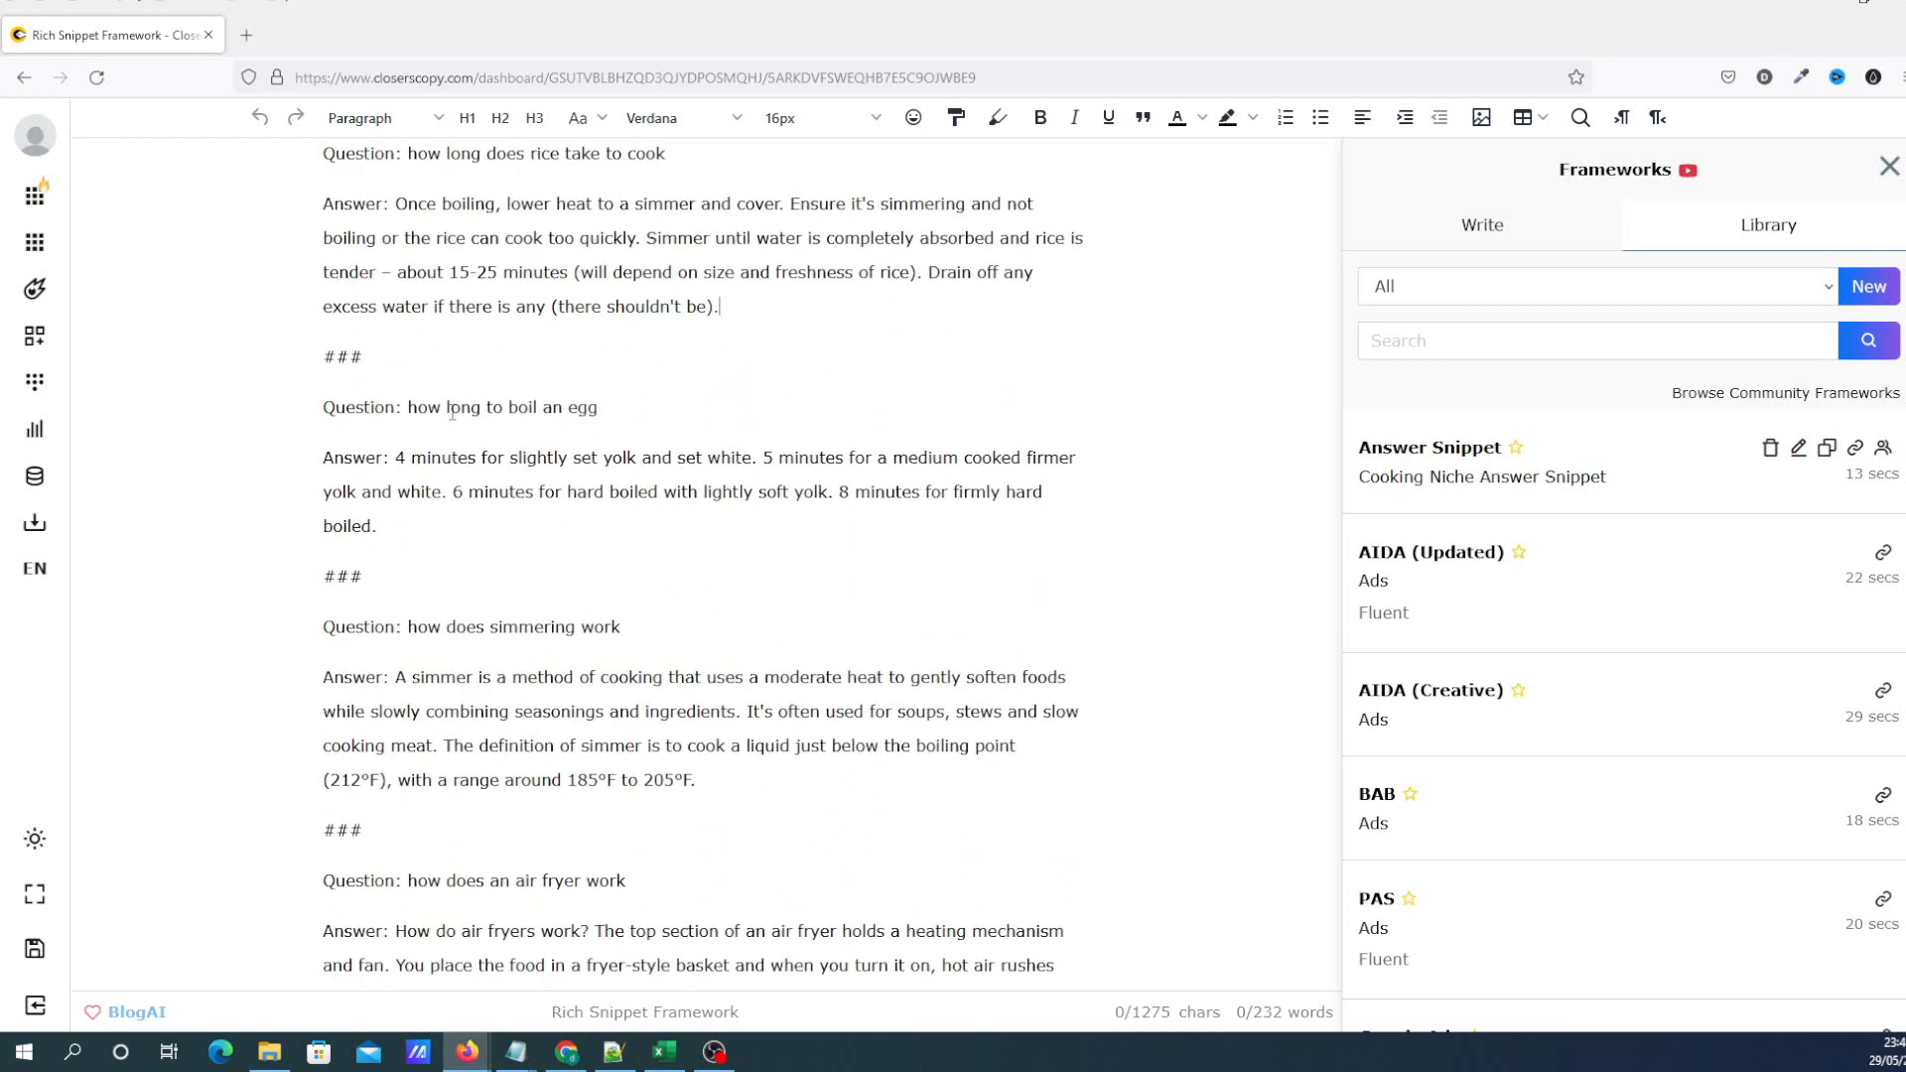
pyautogui.moveTo(408, 409); pyautogui.dragTo(633, 417)
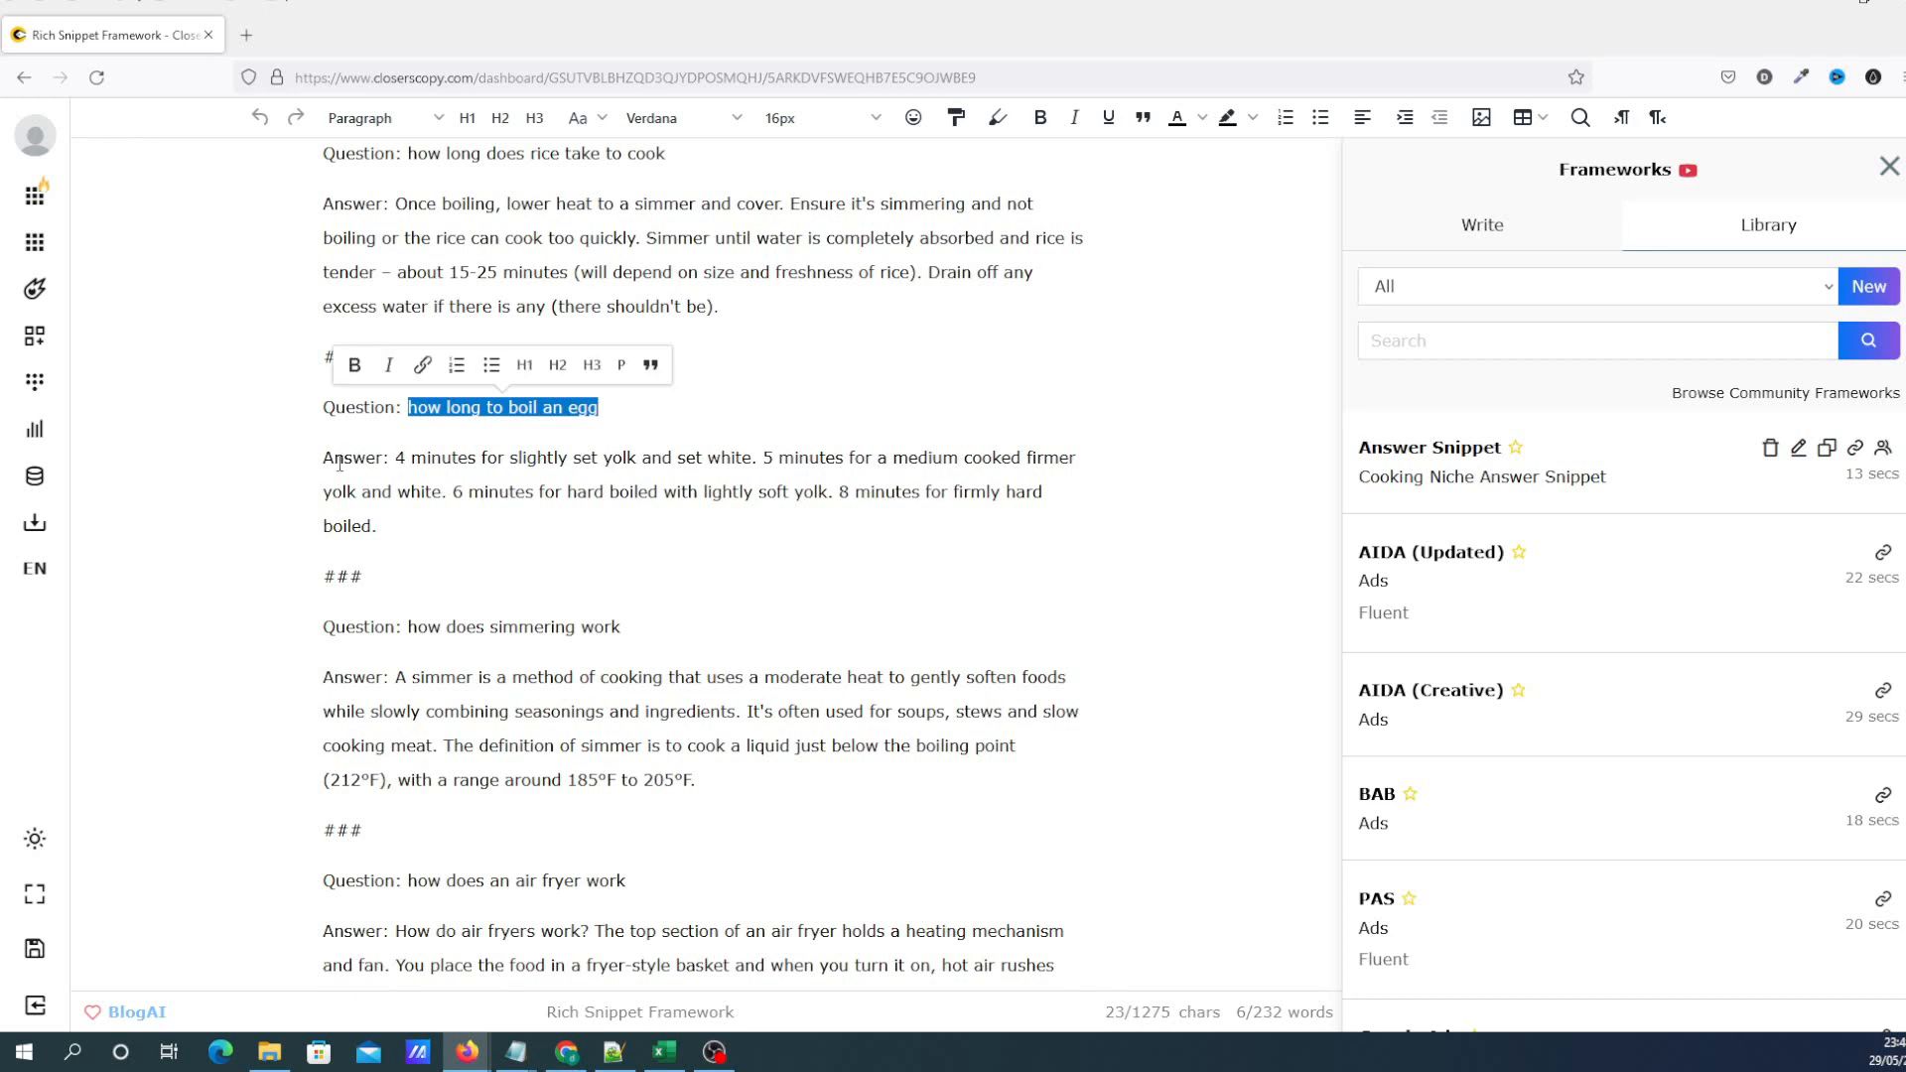
pyautogui.moveTo(396, 458); pyautogui.dragTo(1054, 520)
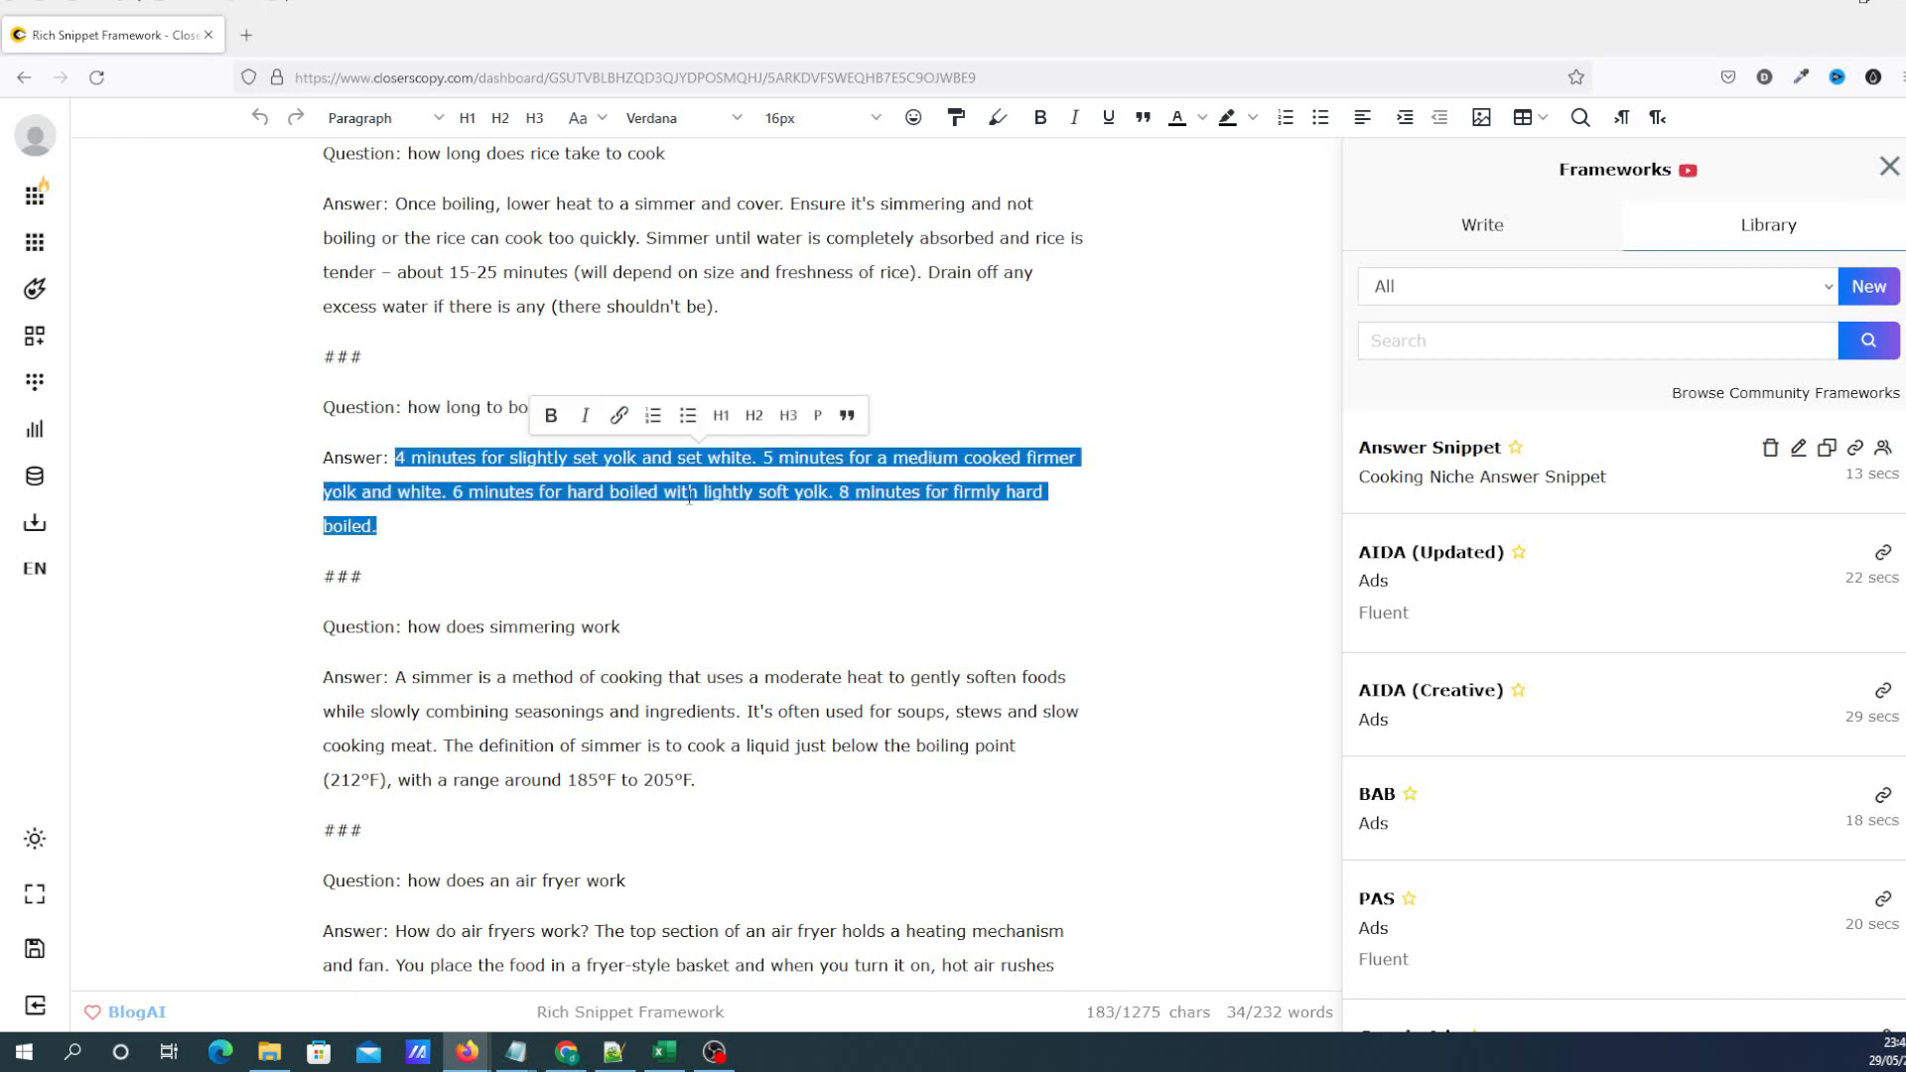
pyautogui.scroll(-2, 679, 522)
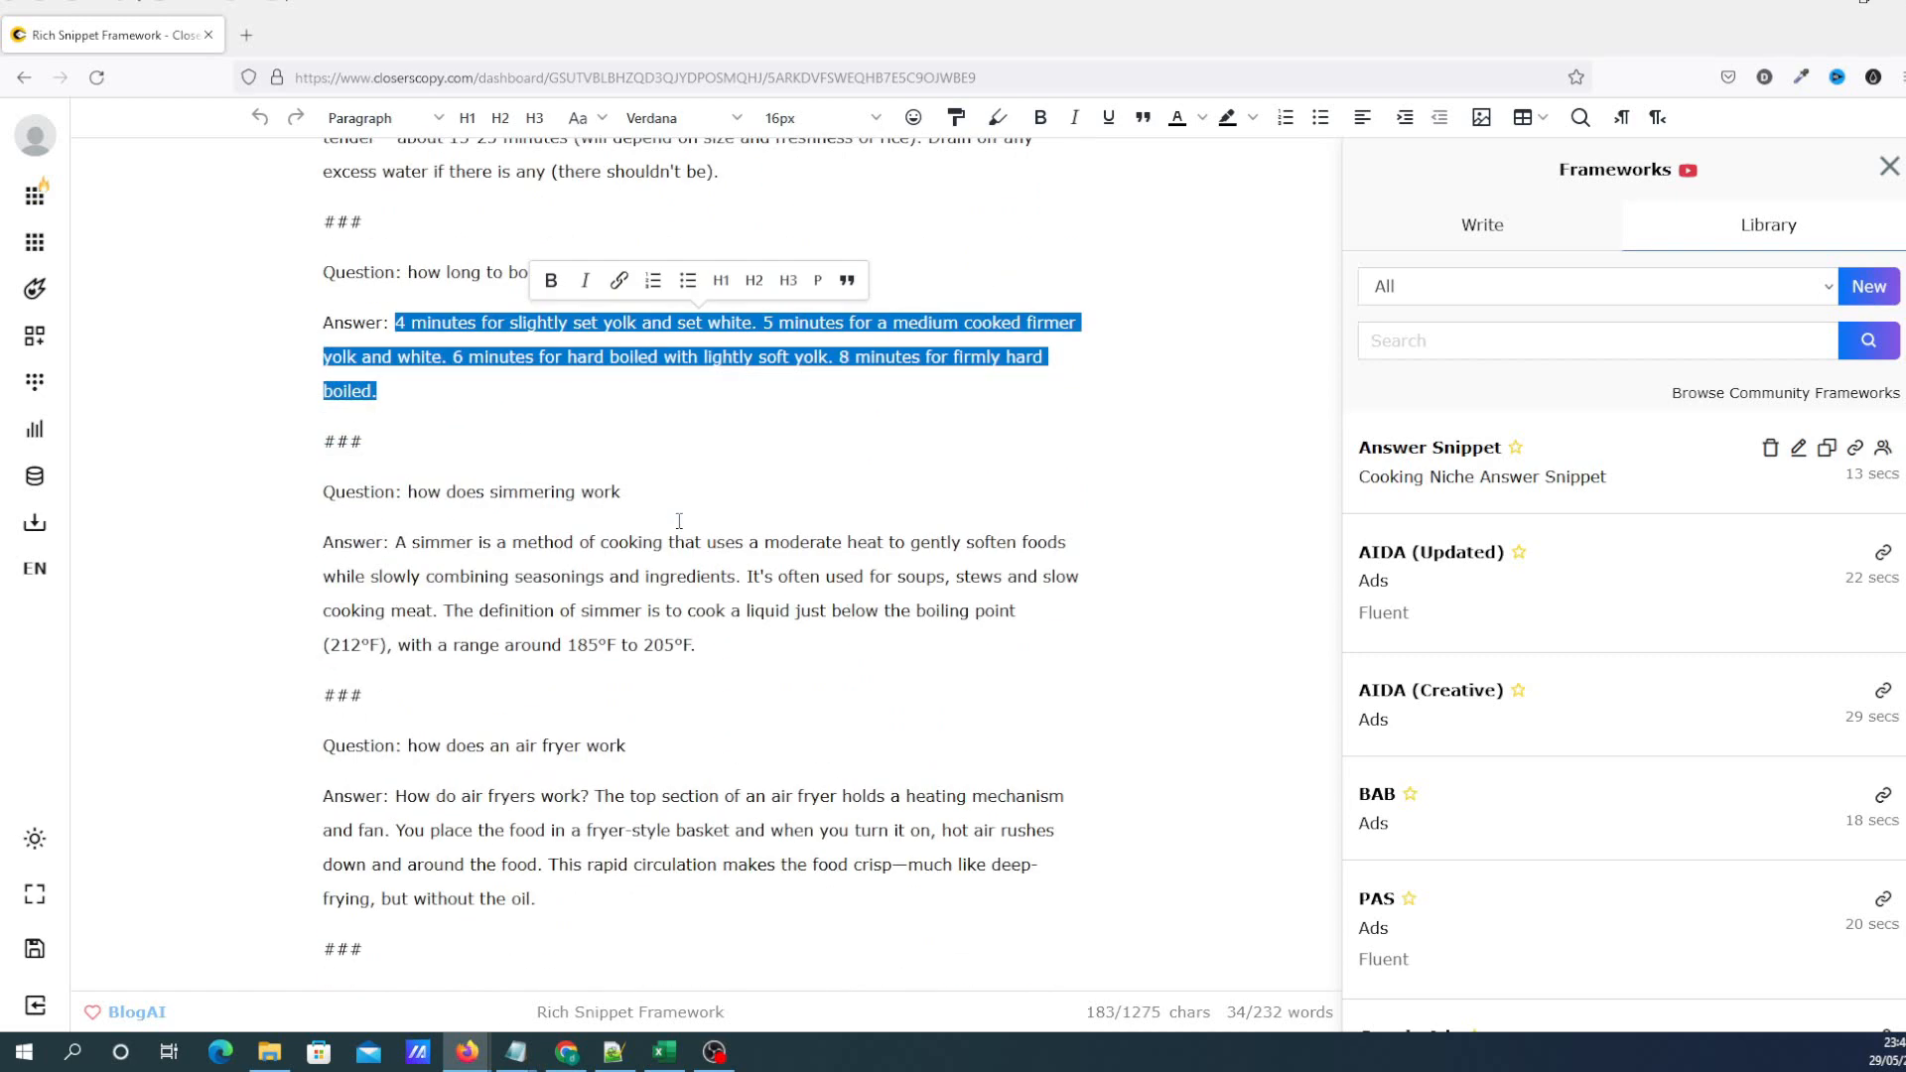
pyautogui.click(685, 567)
pyautogui.scroll(5, 695, 608)
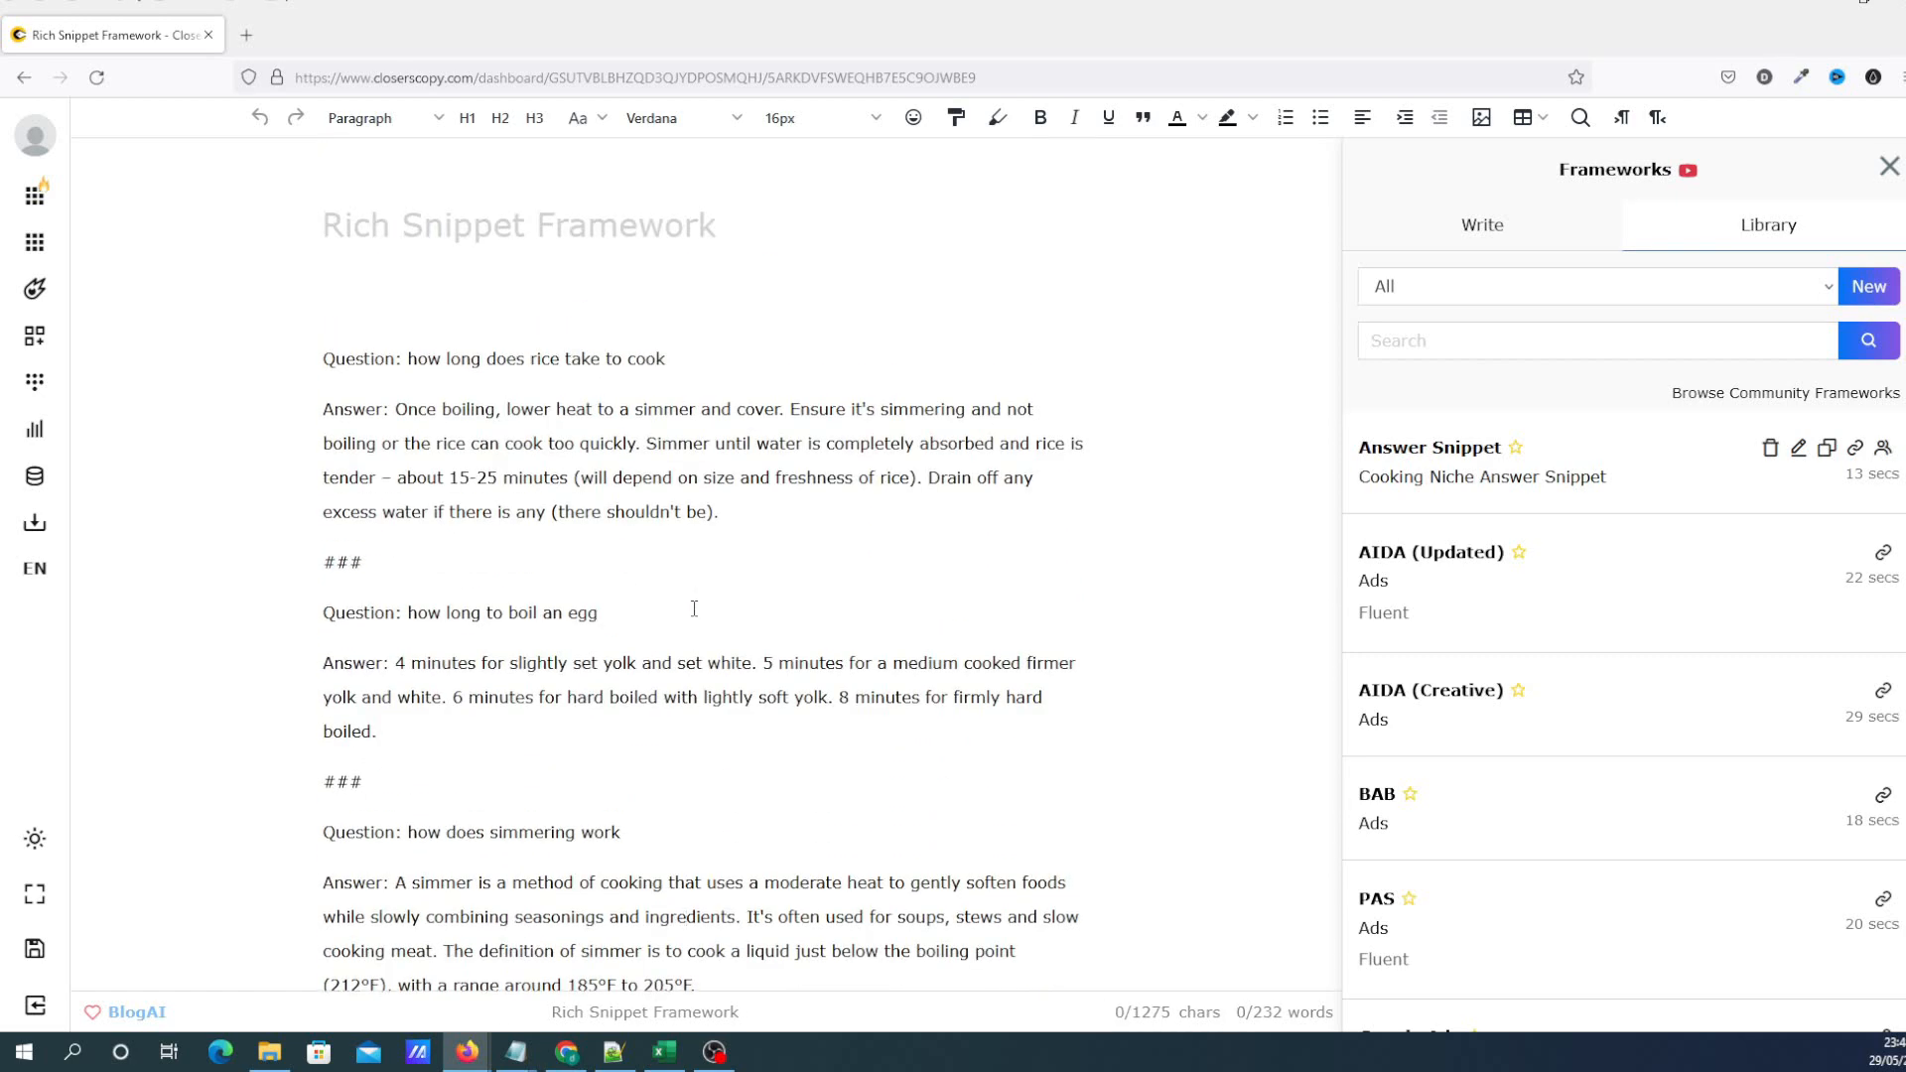
pyautogui.scroll(-5, 698, 523)
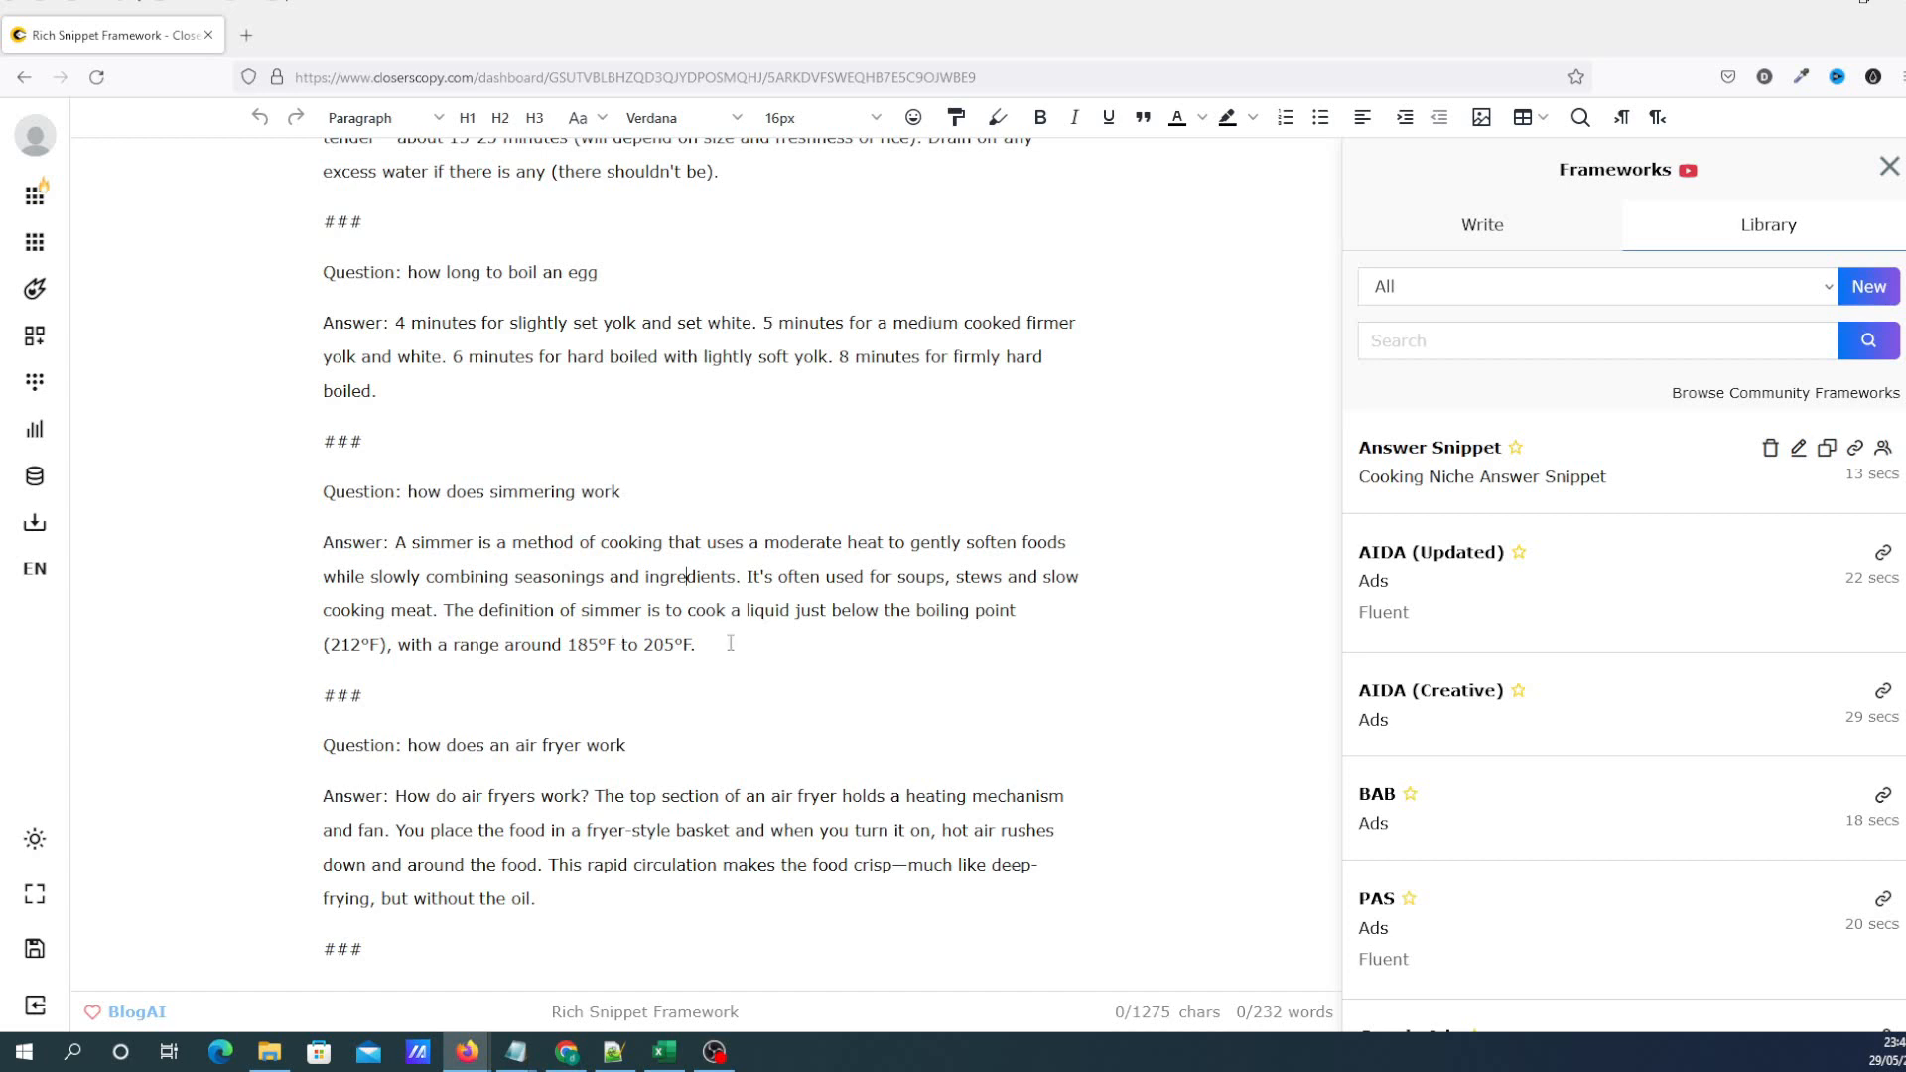
pyautogui.scroll(3, 664, 641)
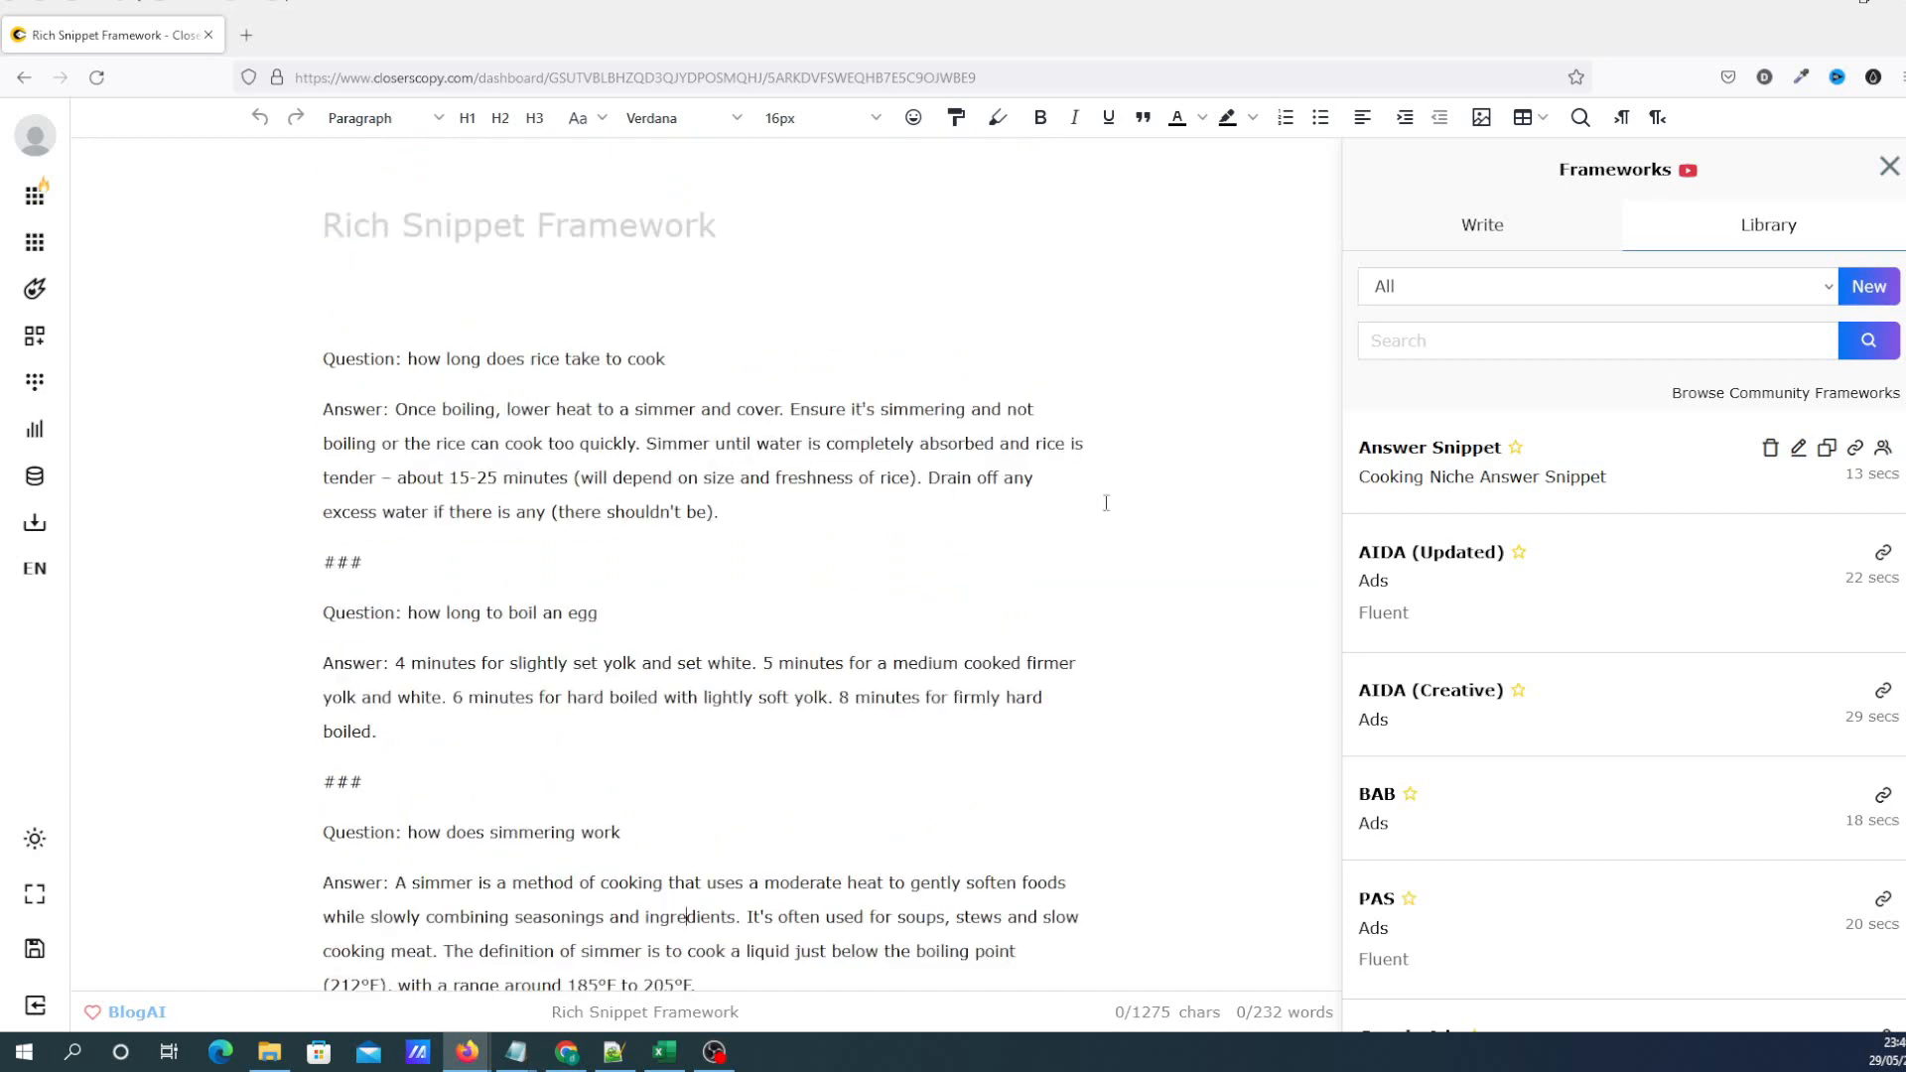
# Generate answers with the custom Answer Snippet framework for its example question "How long does bacon take to cook" and look through them
pyautogui.click(1466, 453)
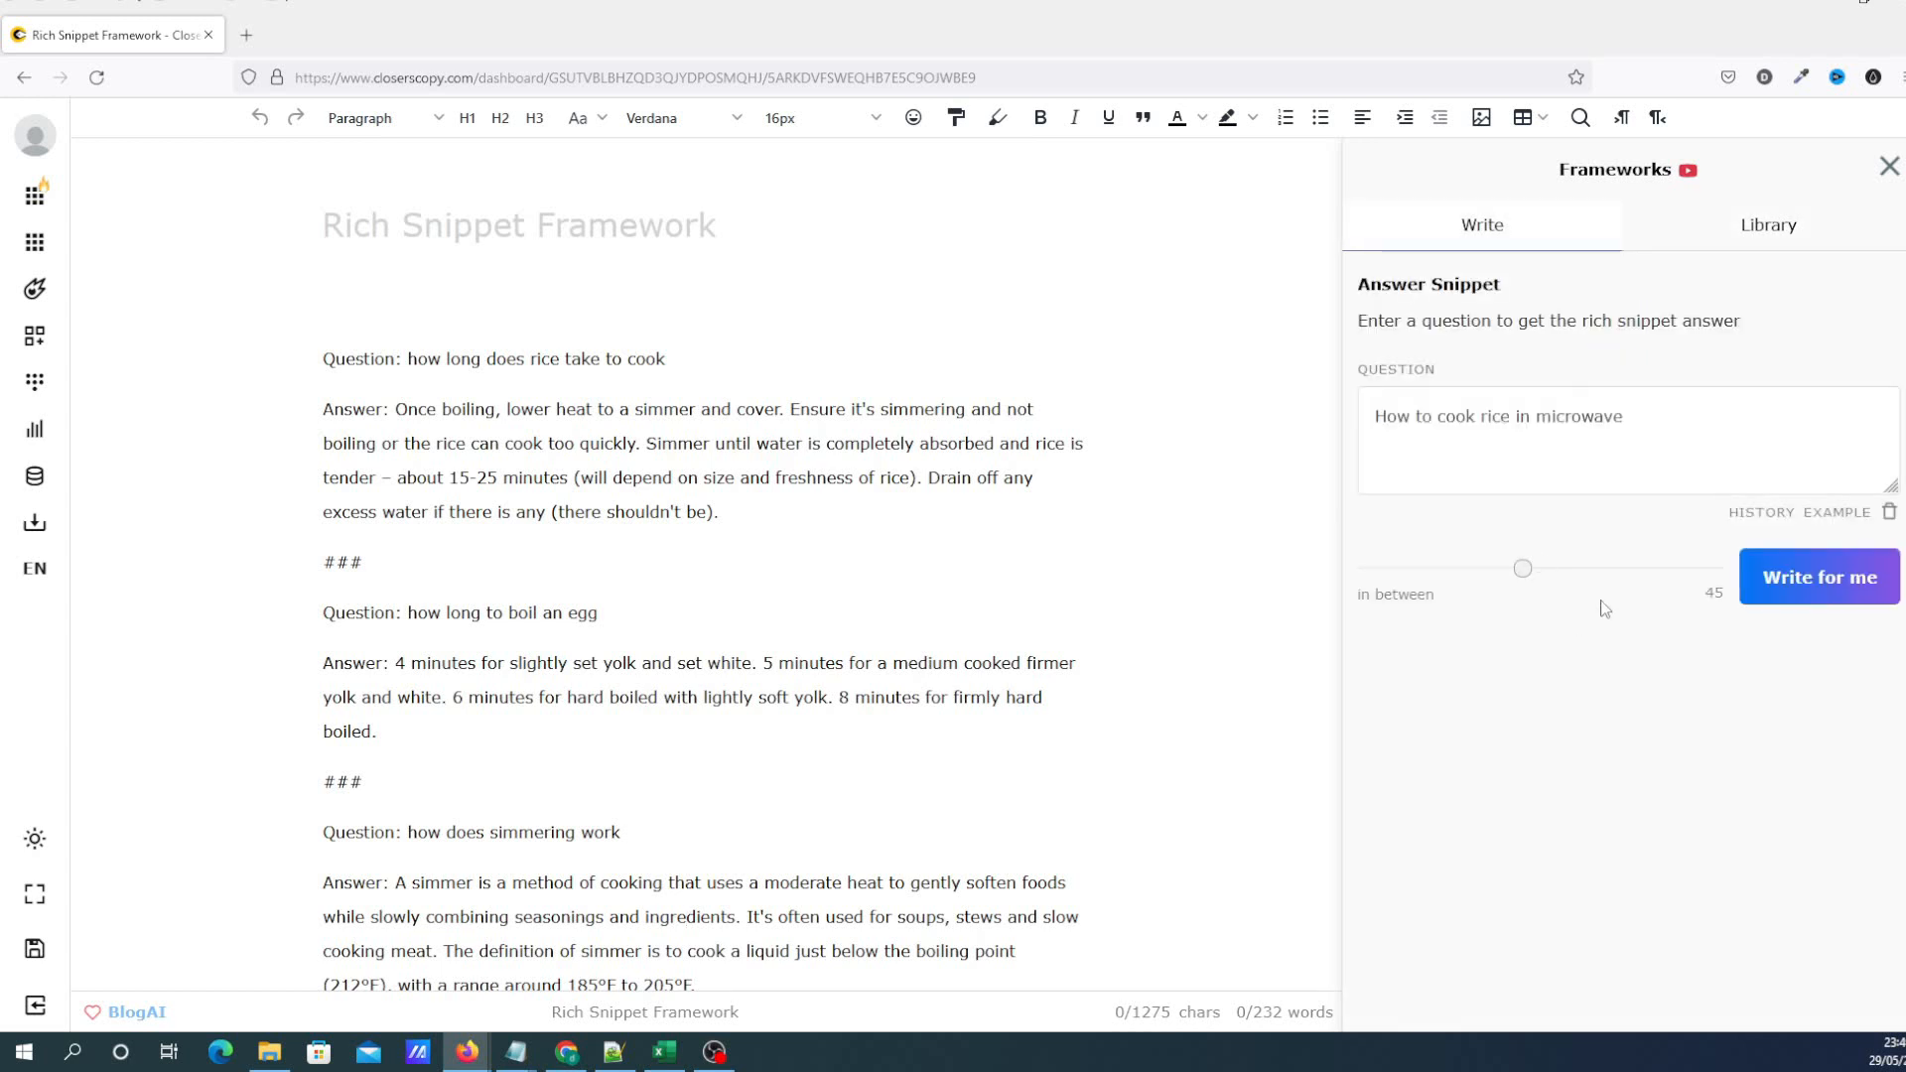
pyautogui.click(1419, 452)
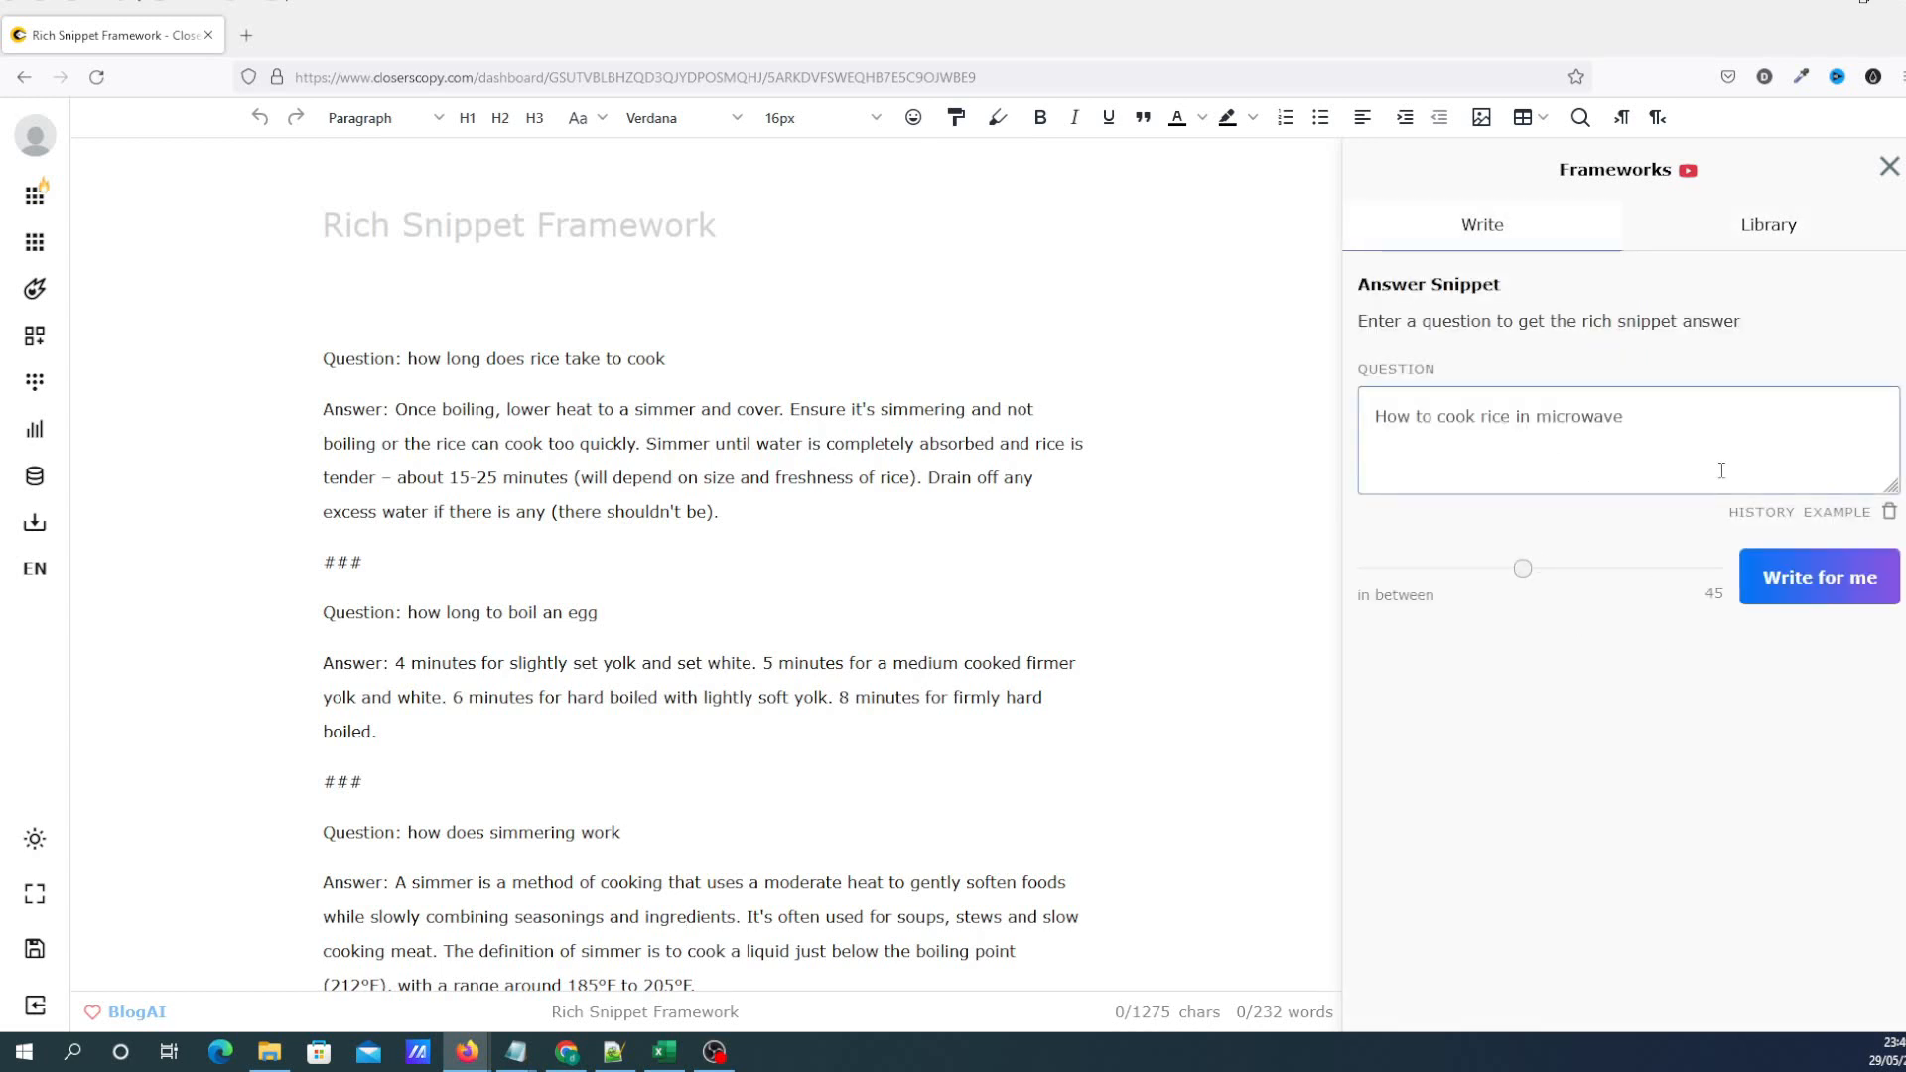
pyautogui.click(1889, 512)
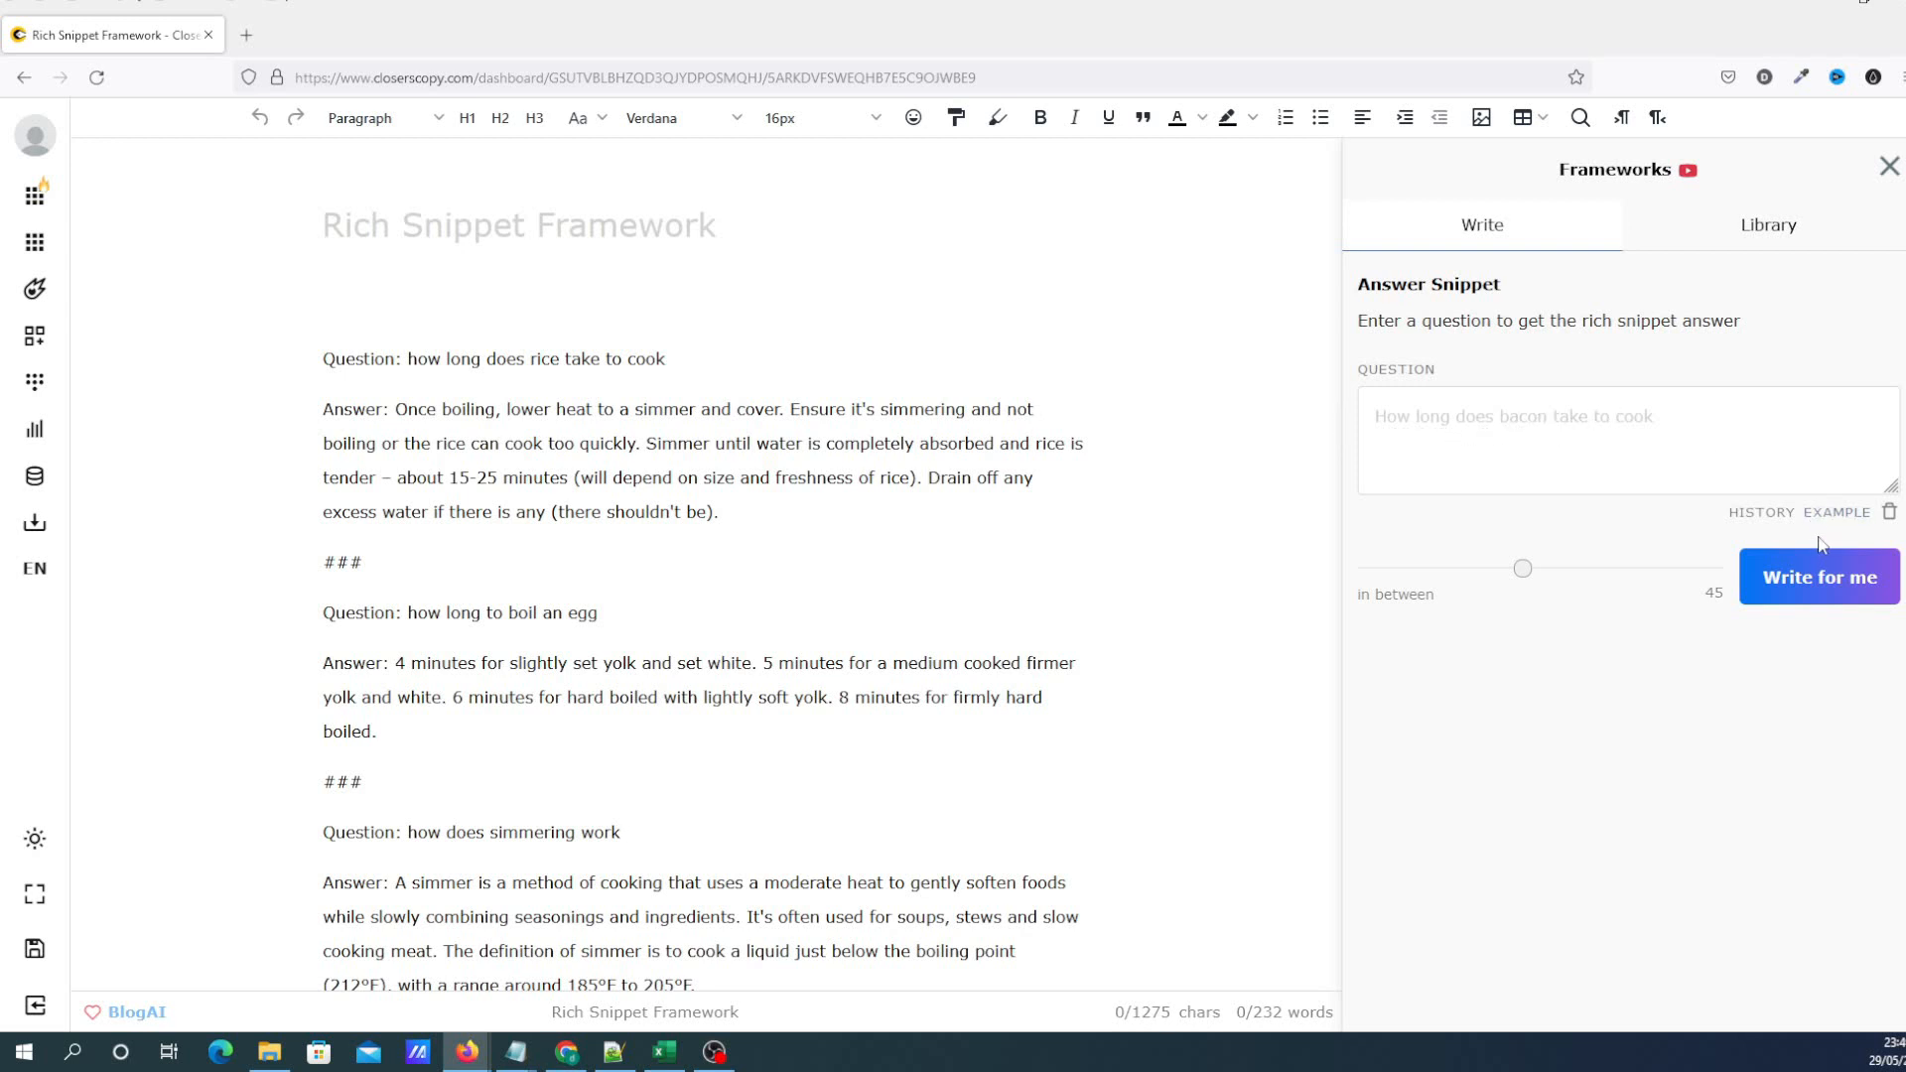
pyautogui.click(1837, 512)
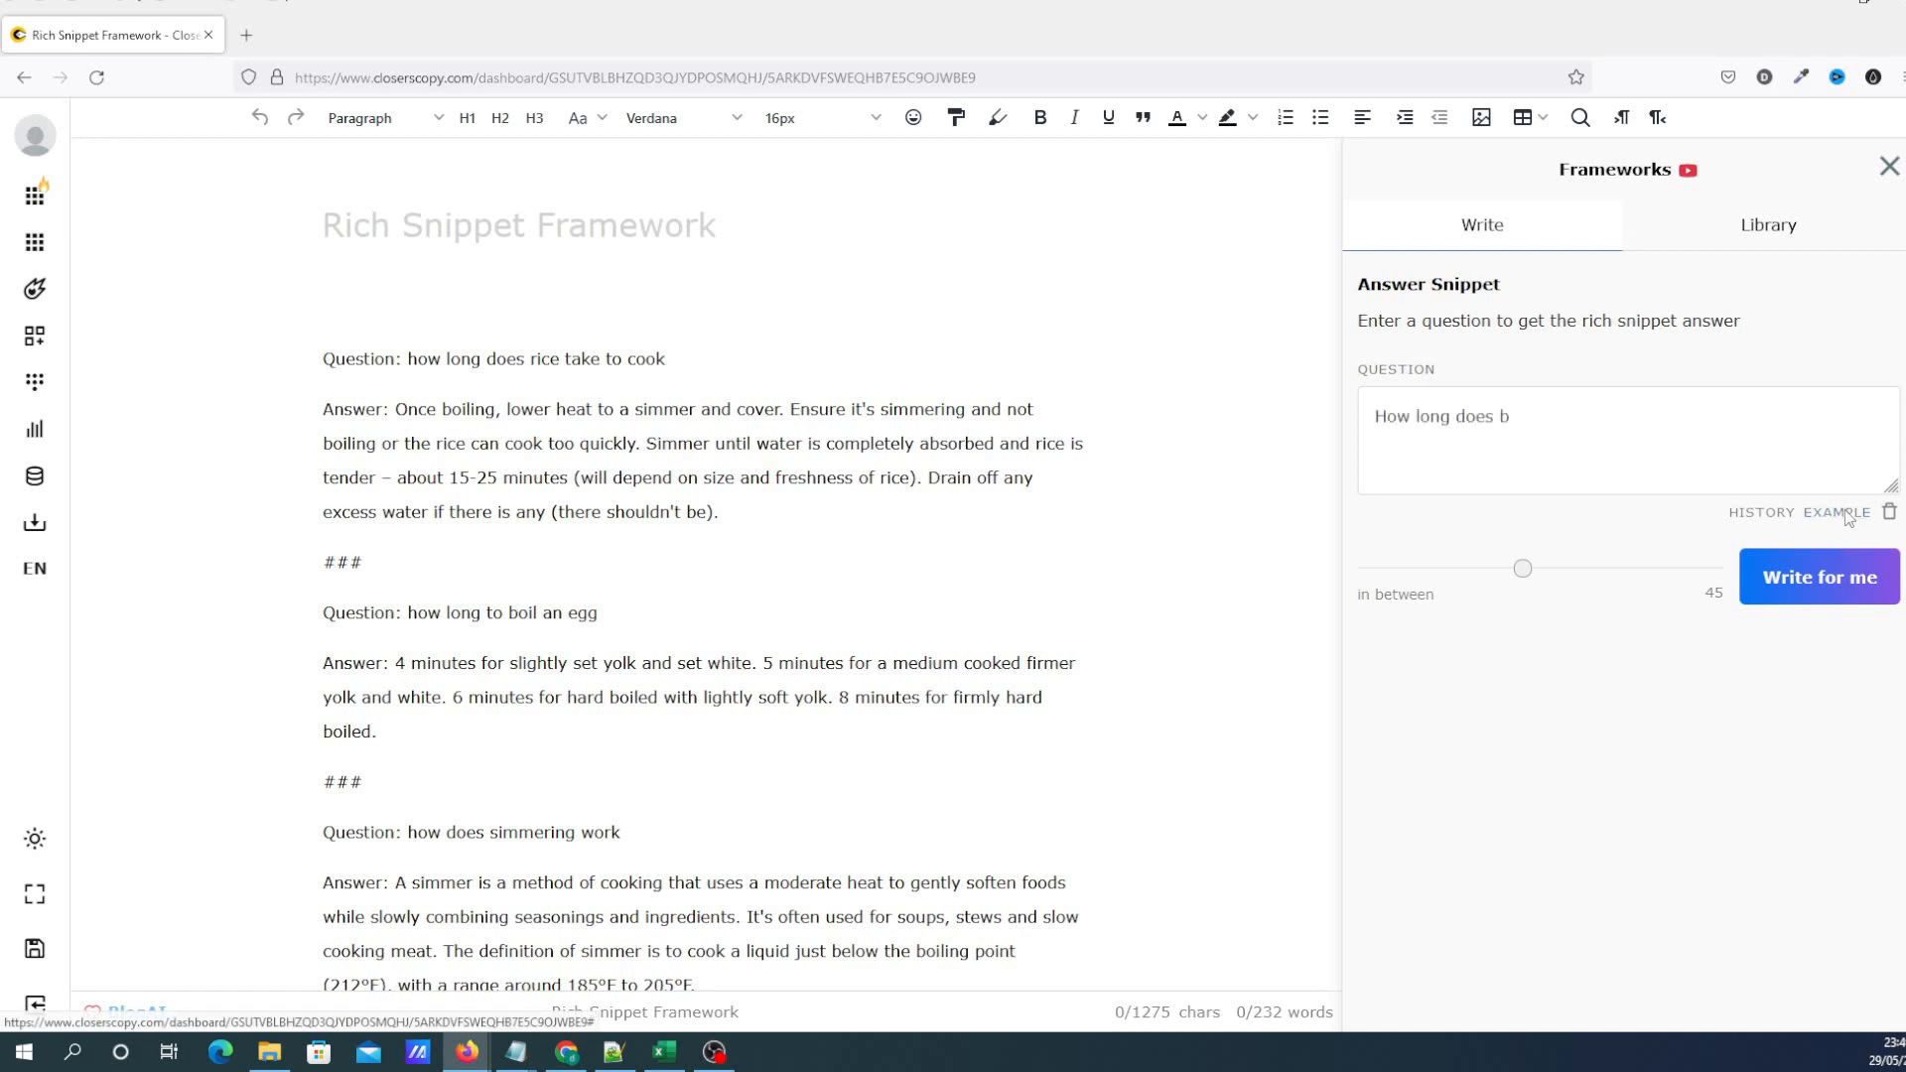
pyautogui.click(1837, 578)
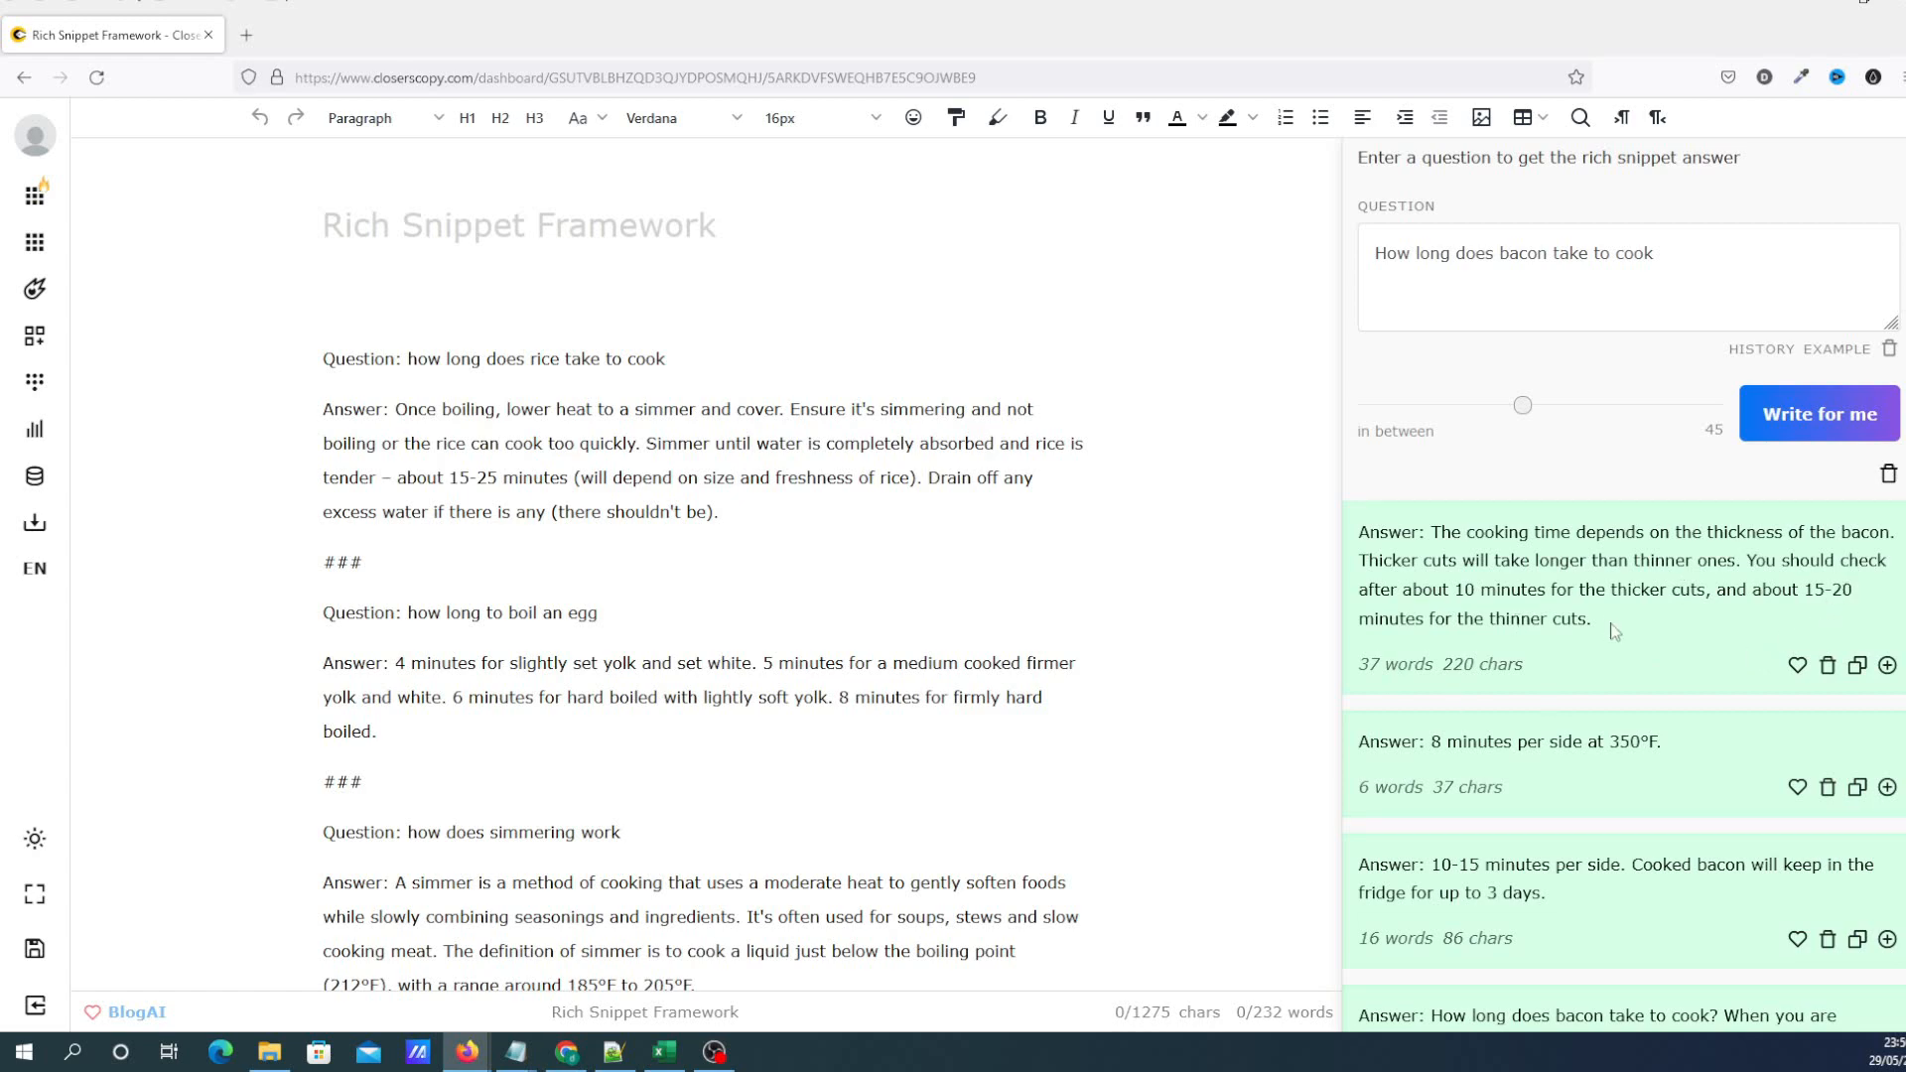
pyautogui.scroll(-2, 1615, 633)
pyautogui.scroll(4, 1616, 633)
# Generate answers with the Answer Snippet framework for "how does an air fryer work" and compare them with the document's example answer
pyautogui.click(1683, 422)
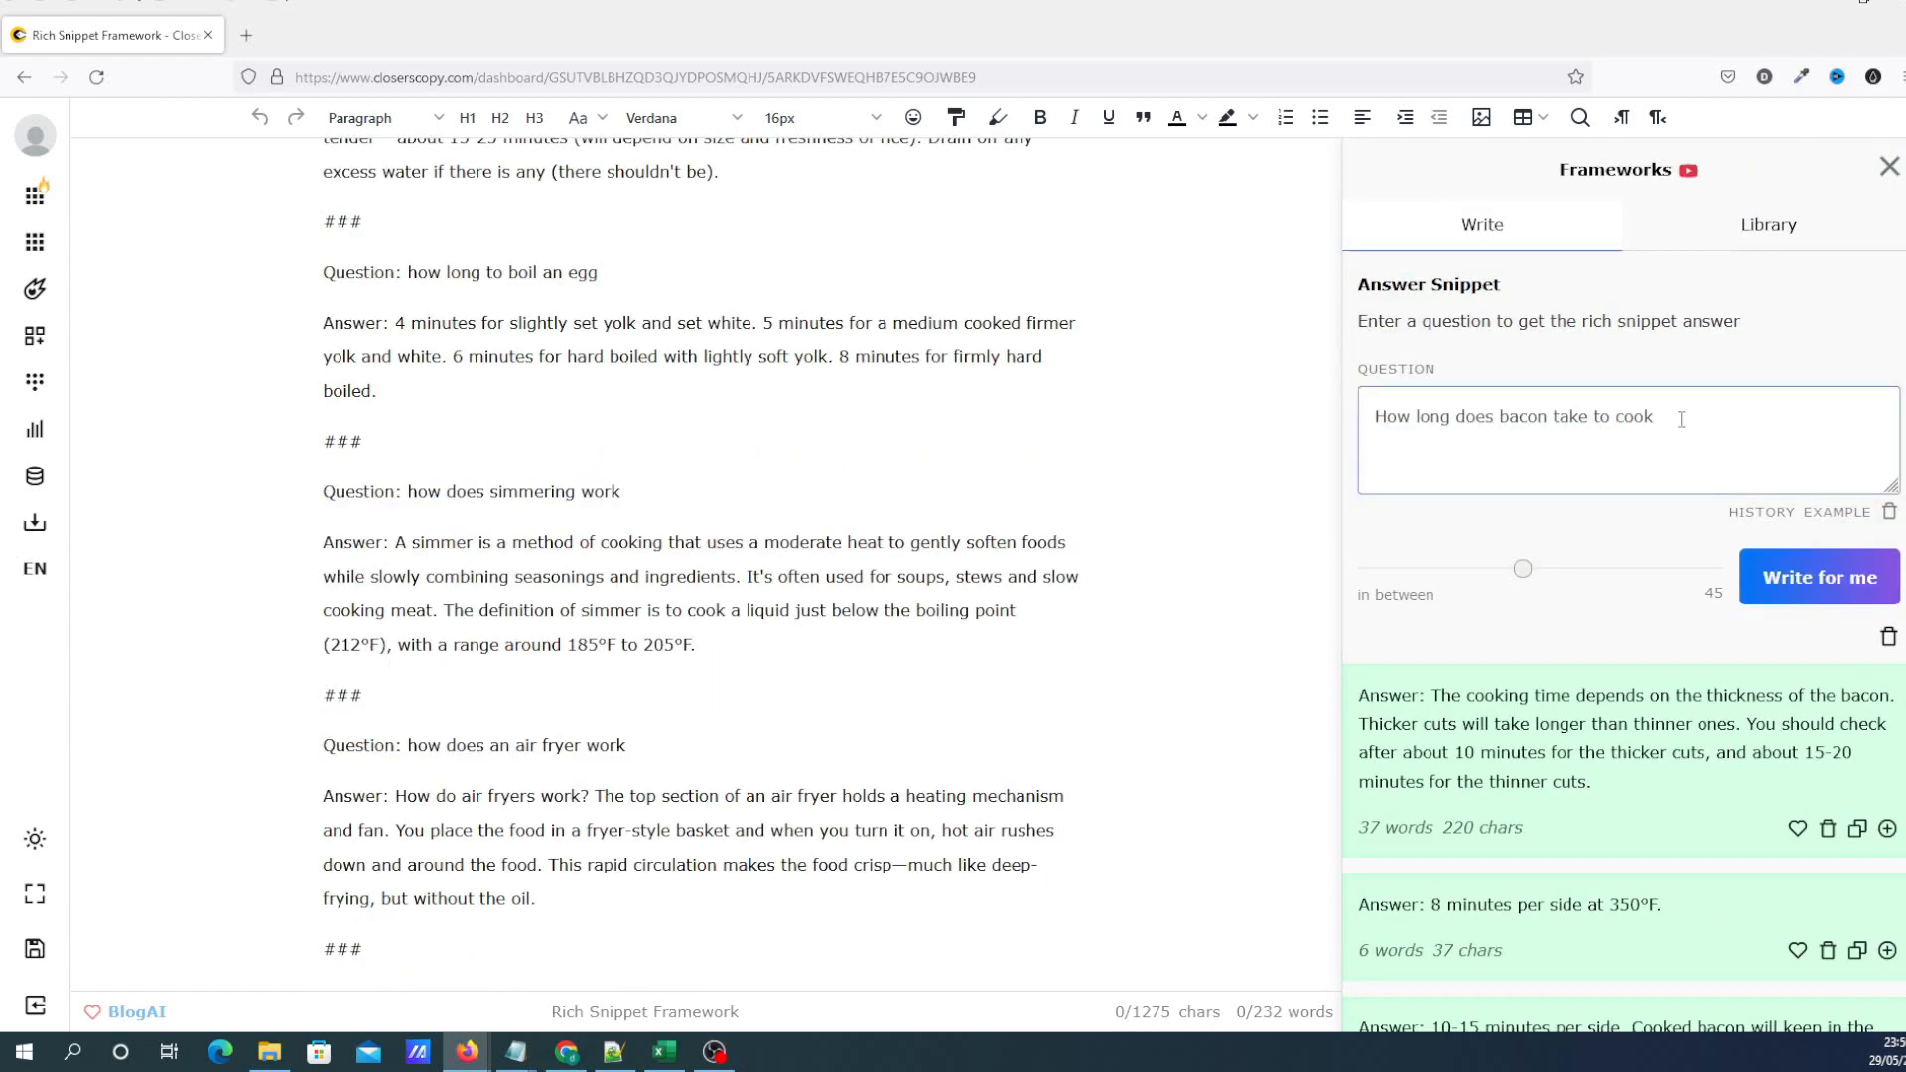
pyautogui.moveTo(1672, 410); pyautogui.dragTo(1372, 415)
pyautogui.write('how does an air fryer work')
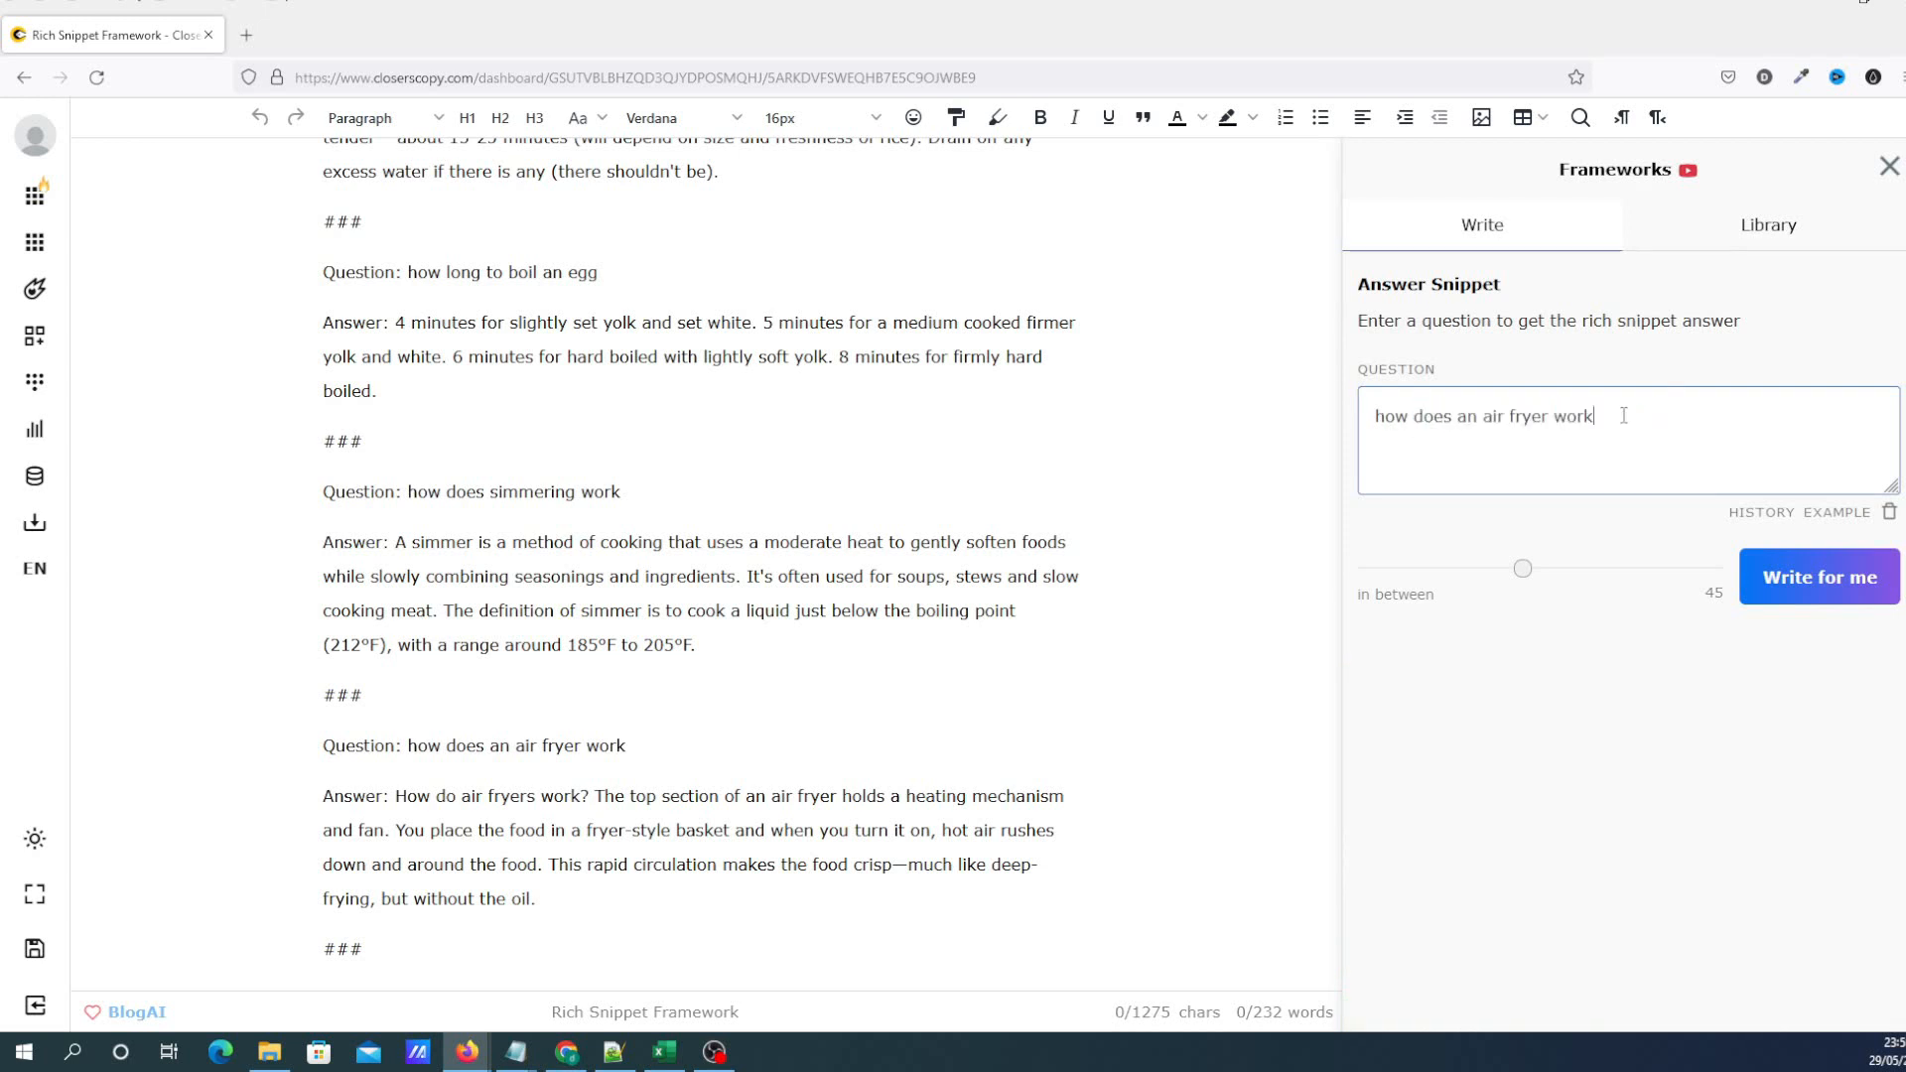
pyautogui.click(1793, 607)
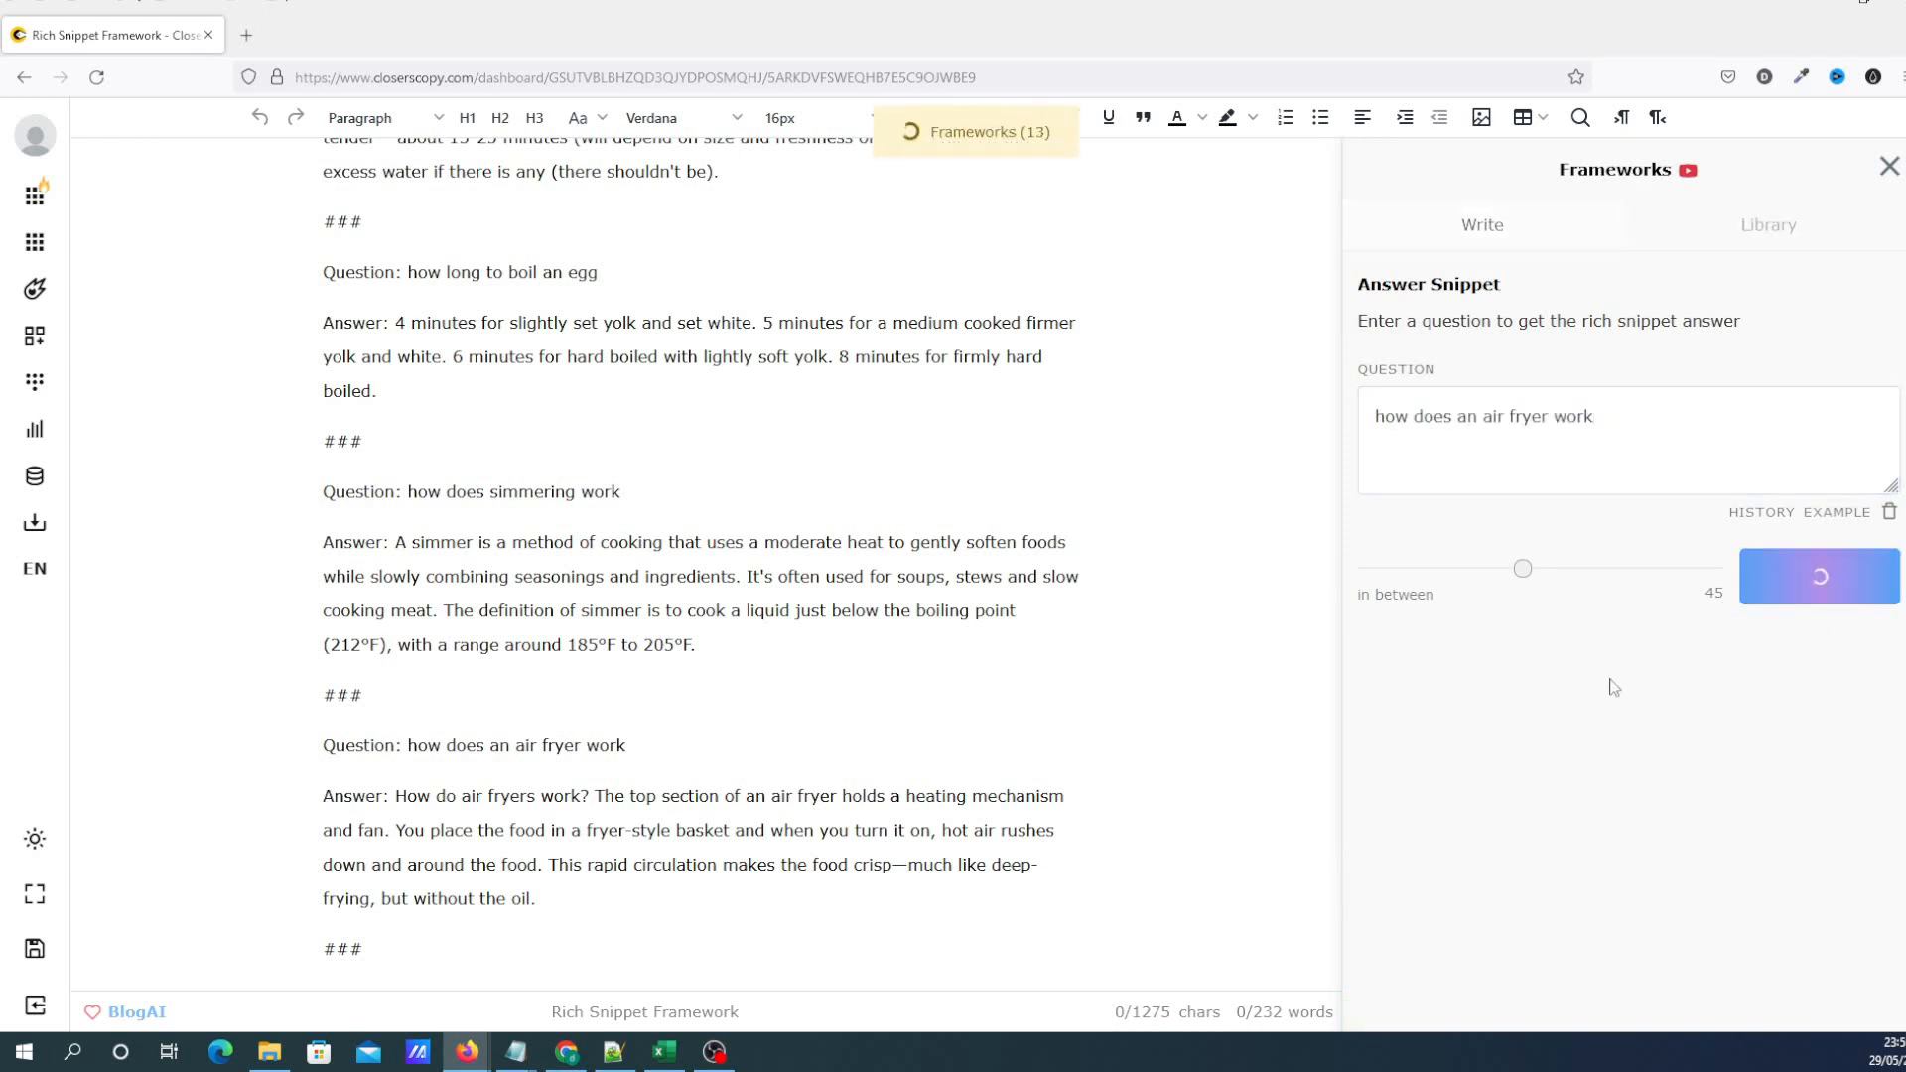
pyautogui.scroll(-2, 1668, 656)
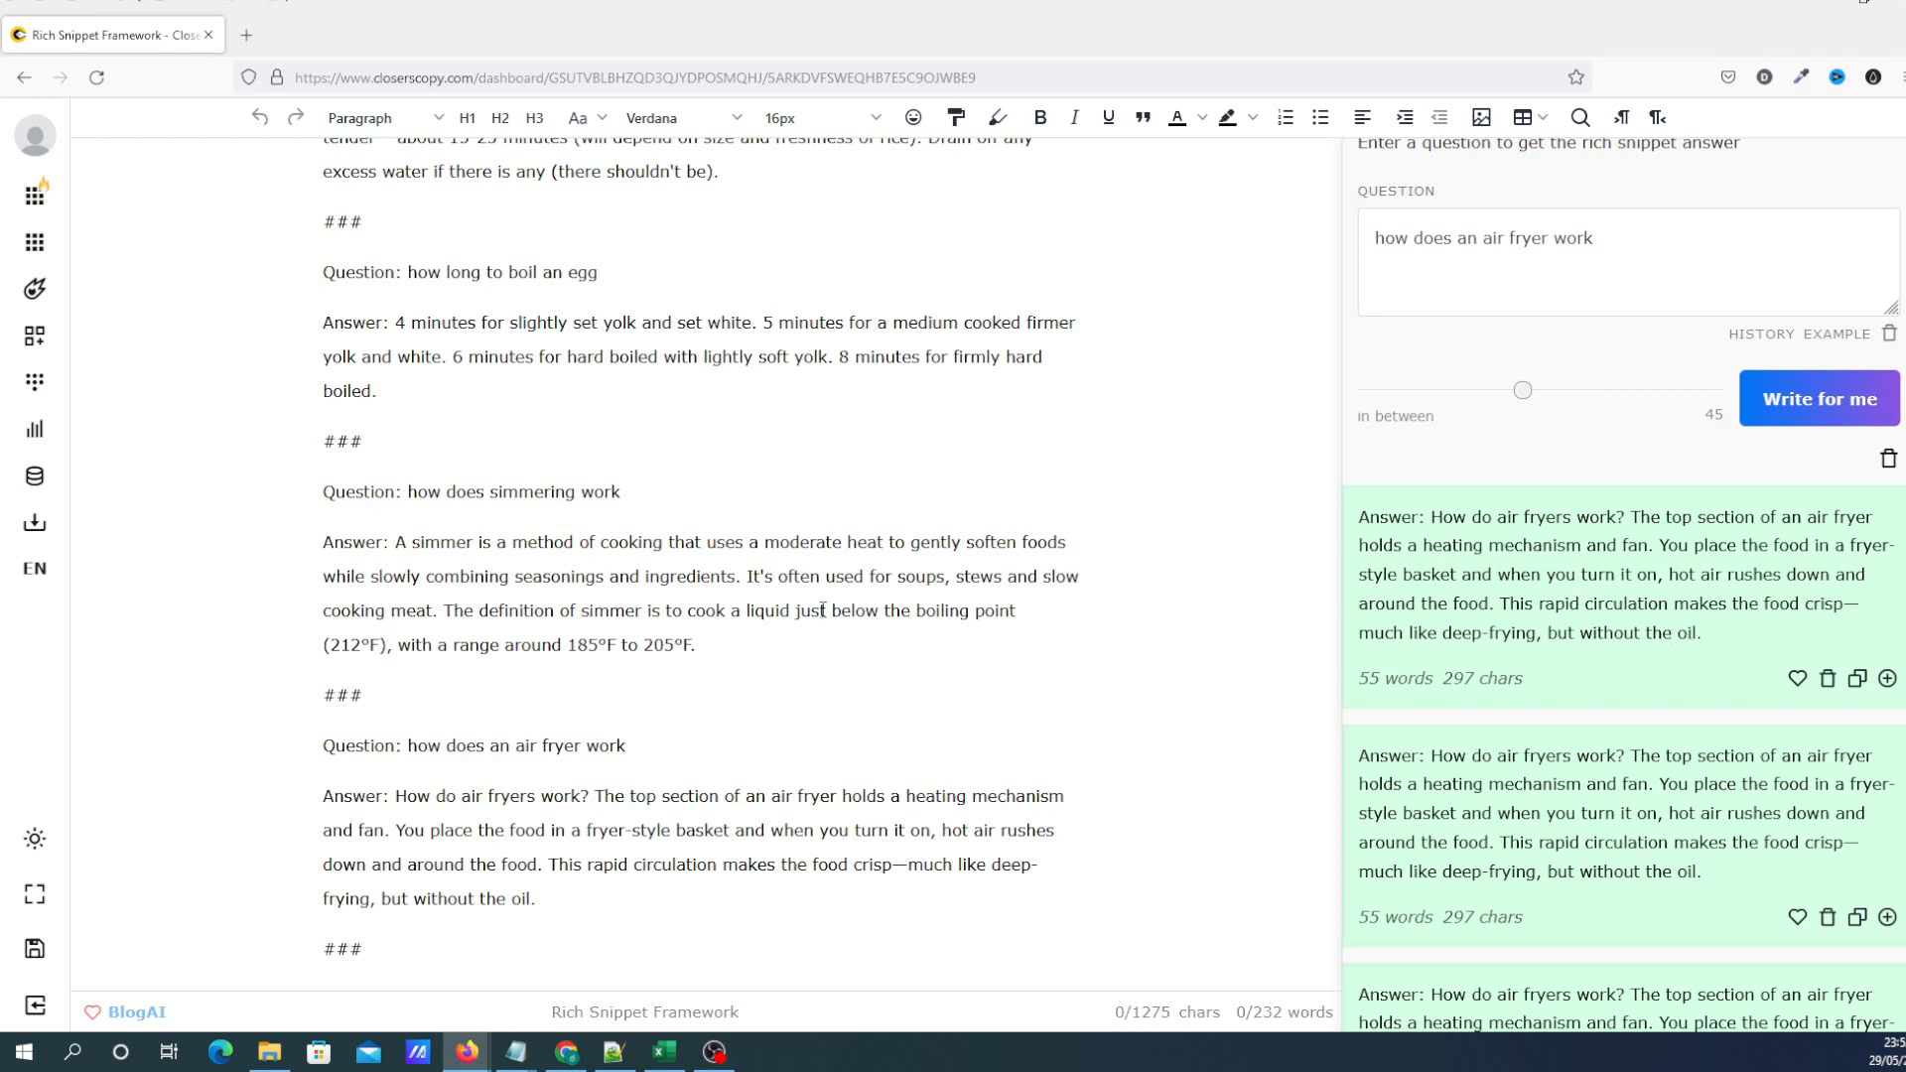
pyautogui.scroll(3, 867, 606)
pyautogui.scroll(2, 1527, 546)
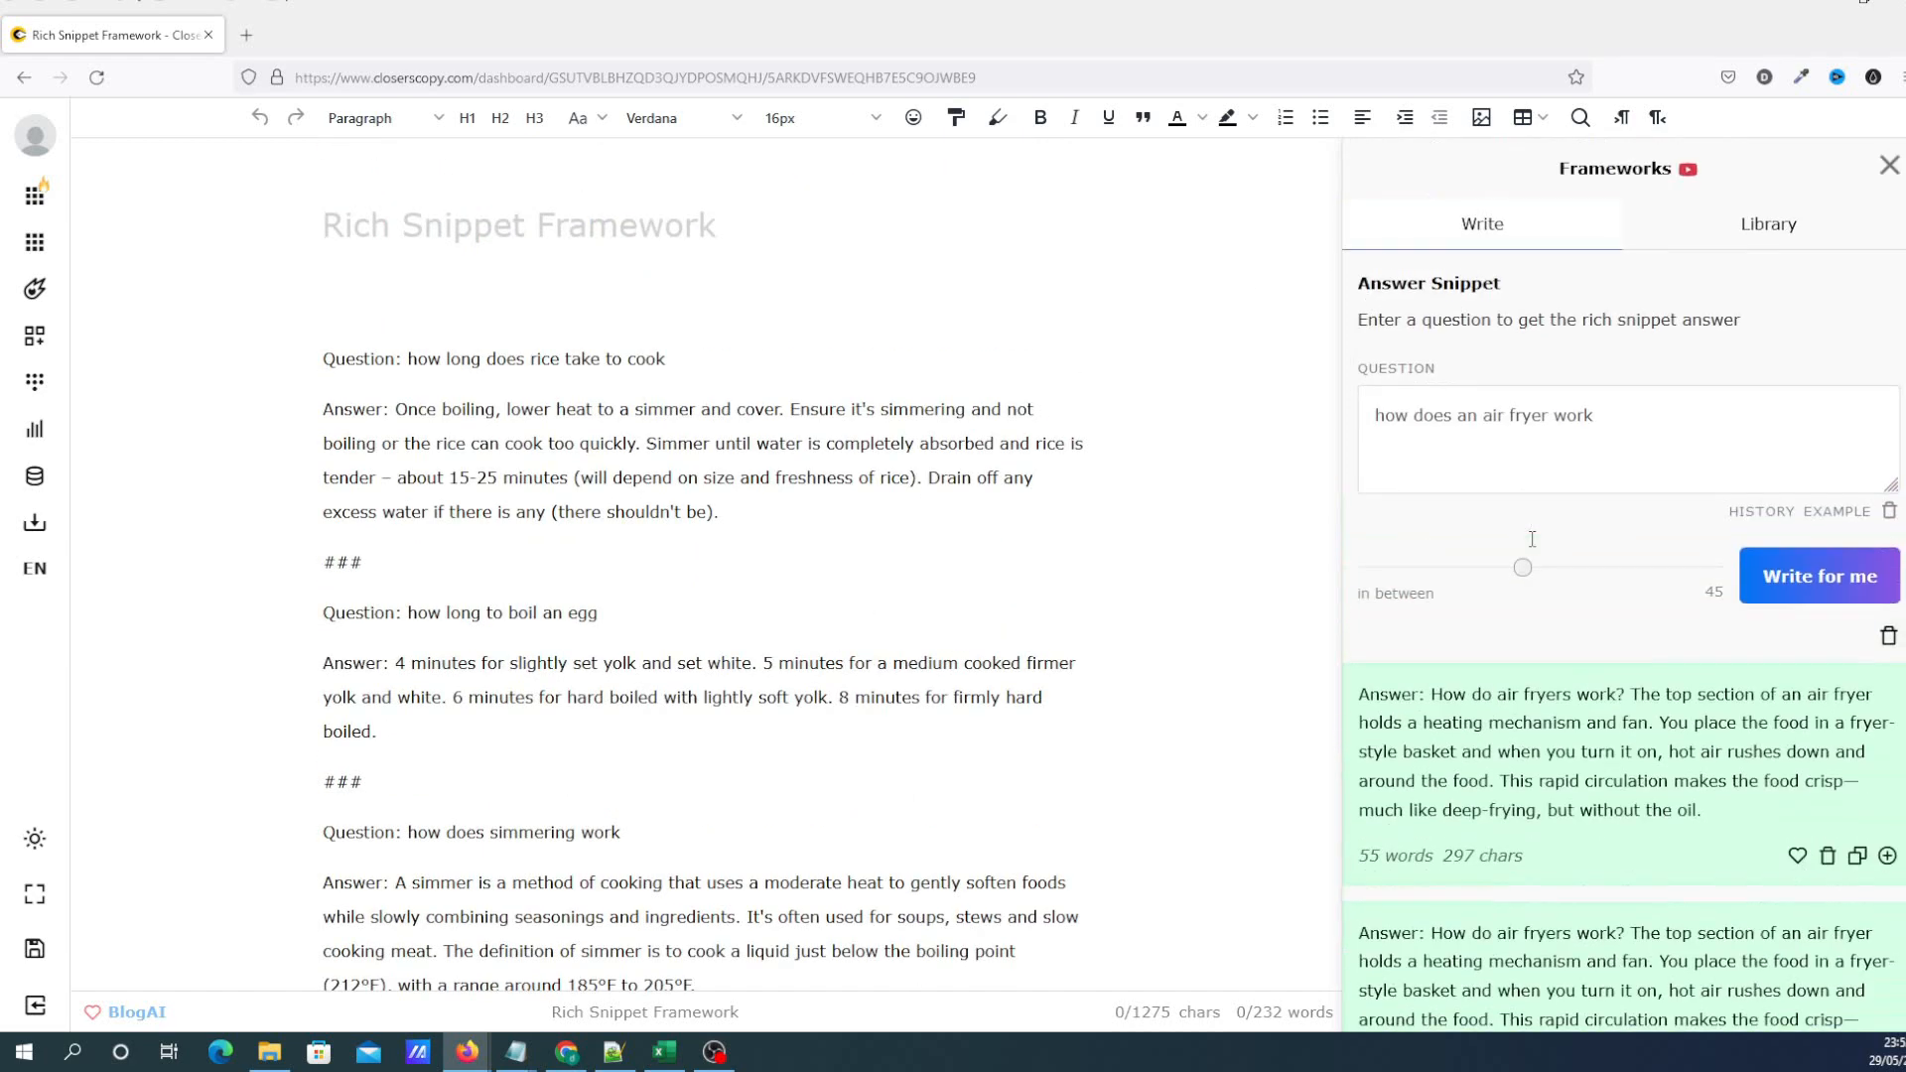
# Open the Answer Snippet framework for editing from the framework library and examine its creativity, length, order and description settings
pyautogui.click(1807, 230)
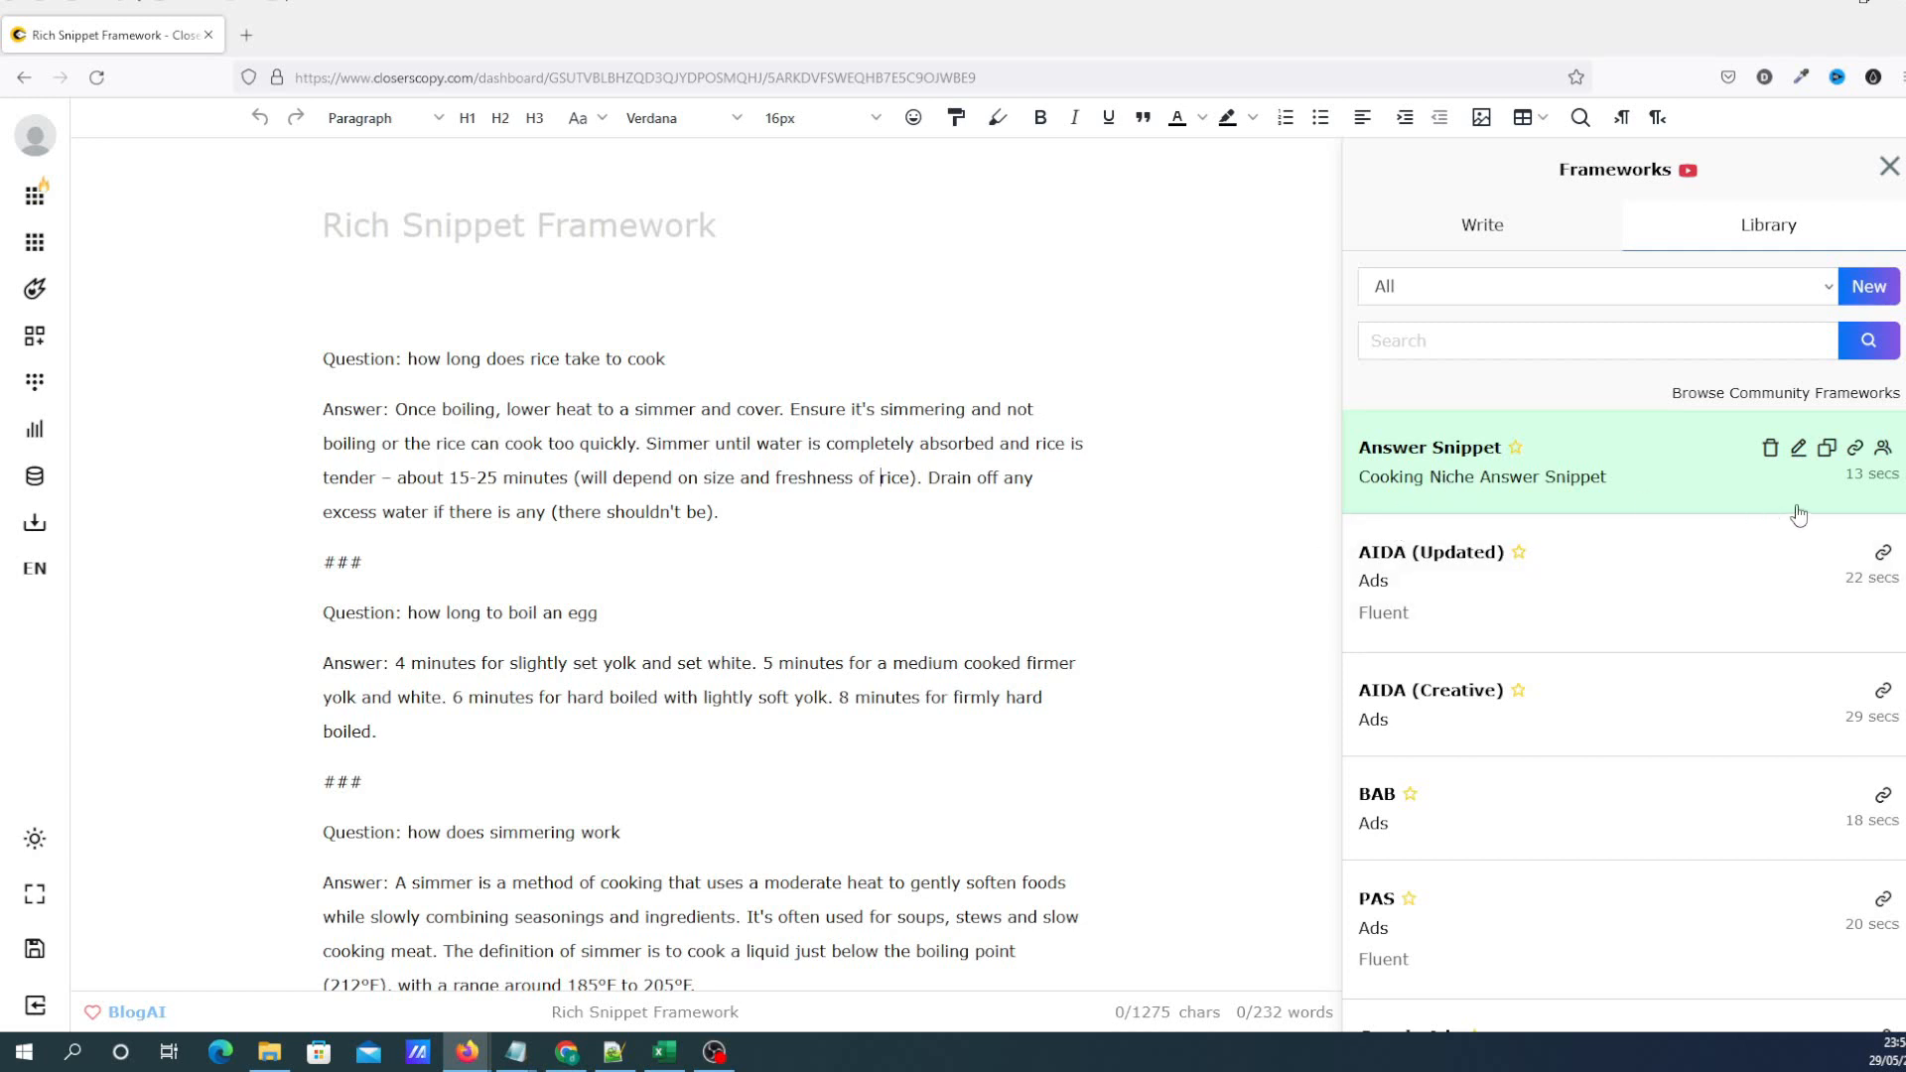
pyautogui.click(1800, 449)
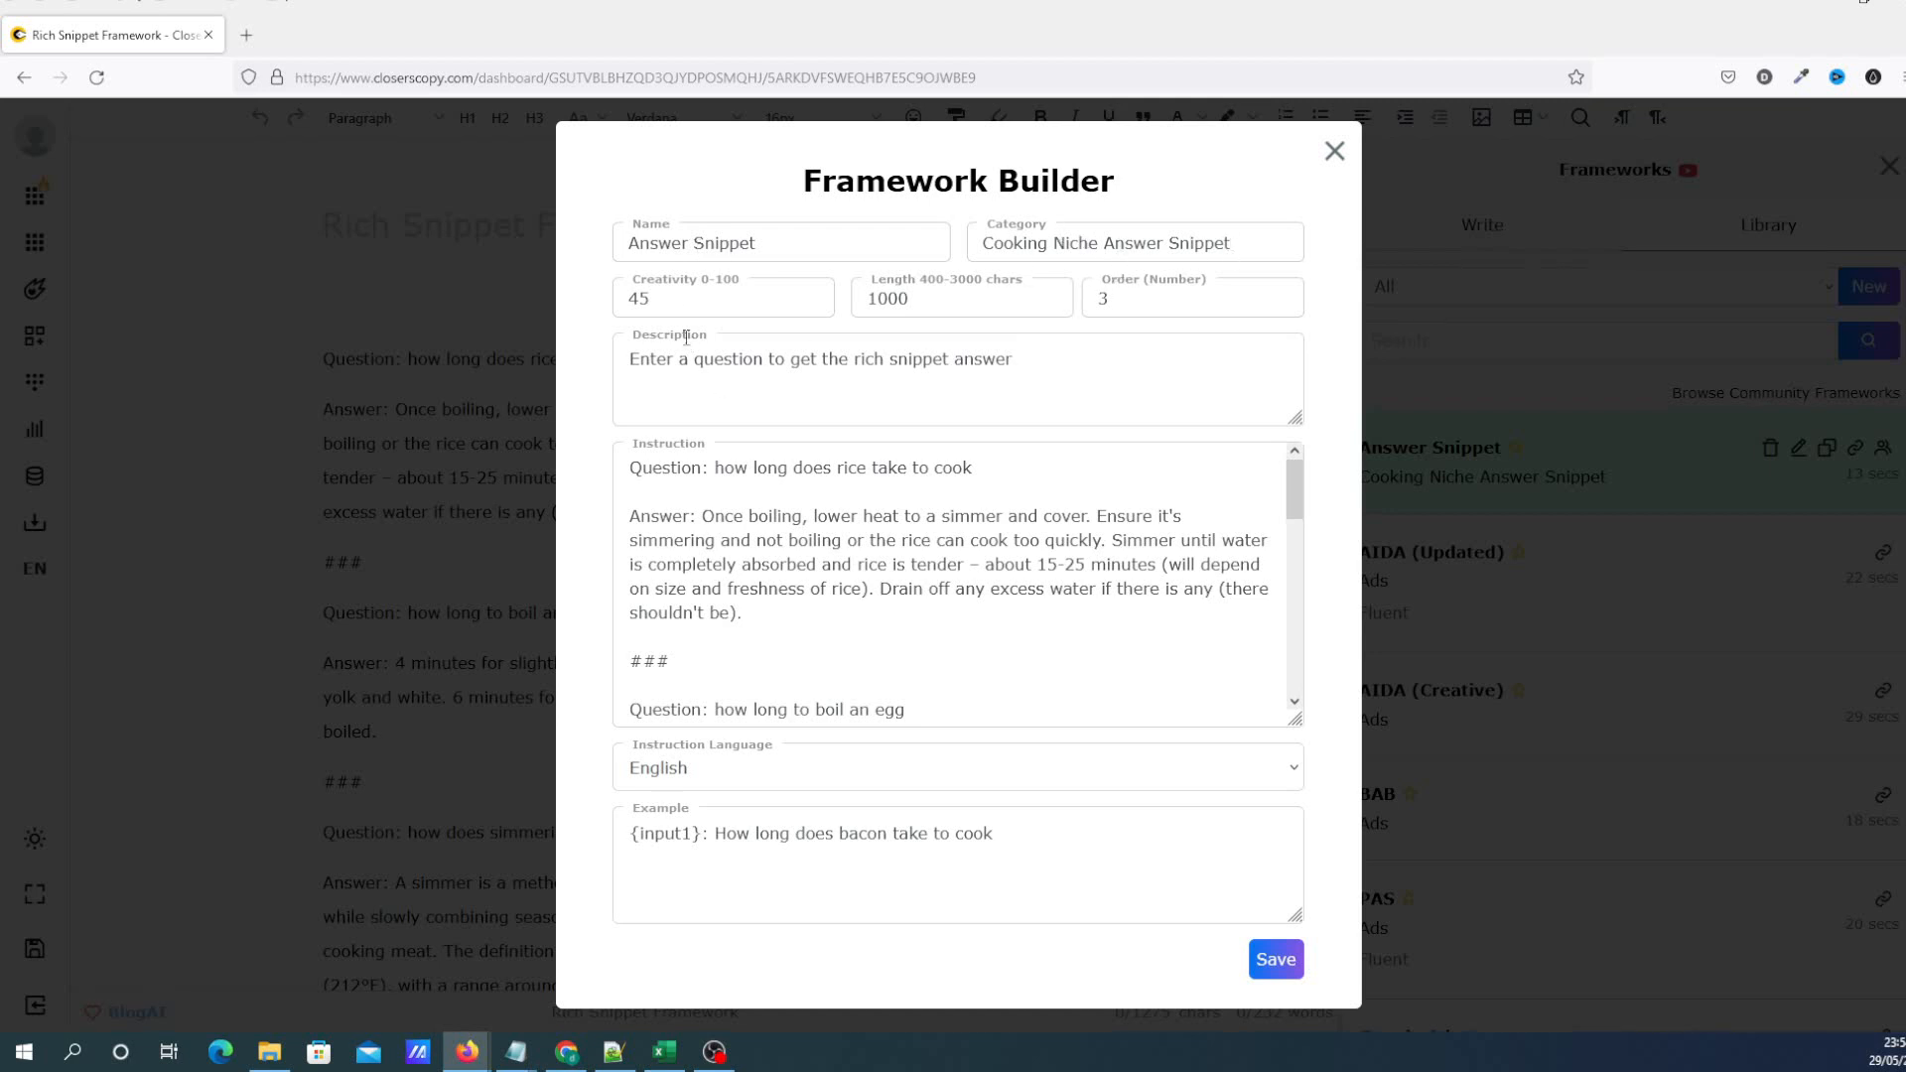
pyautogui.click(660, 299)
pyautogui.moveTo(1021, 357); pyautogui.dragTo(597, 373)
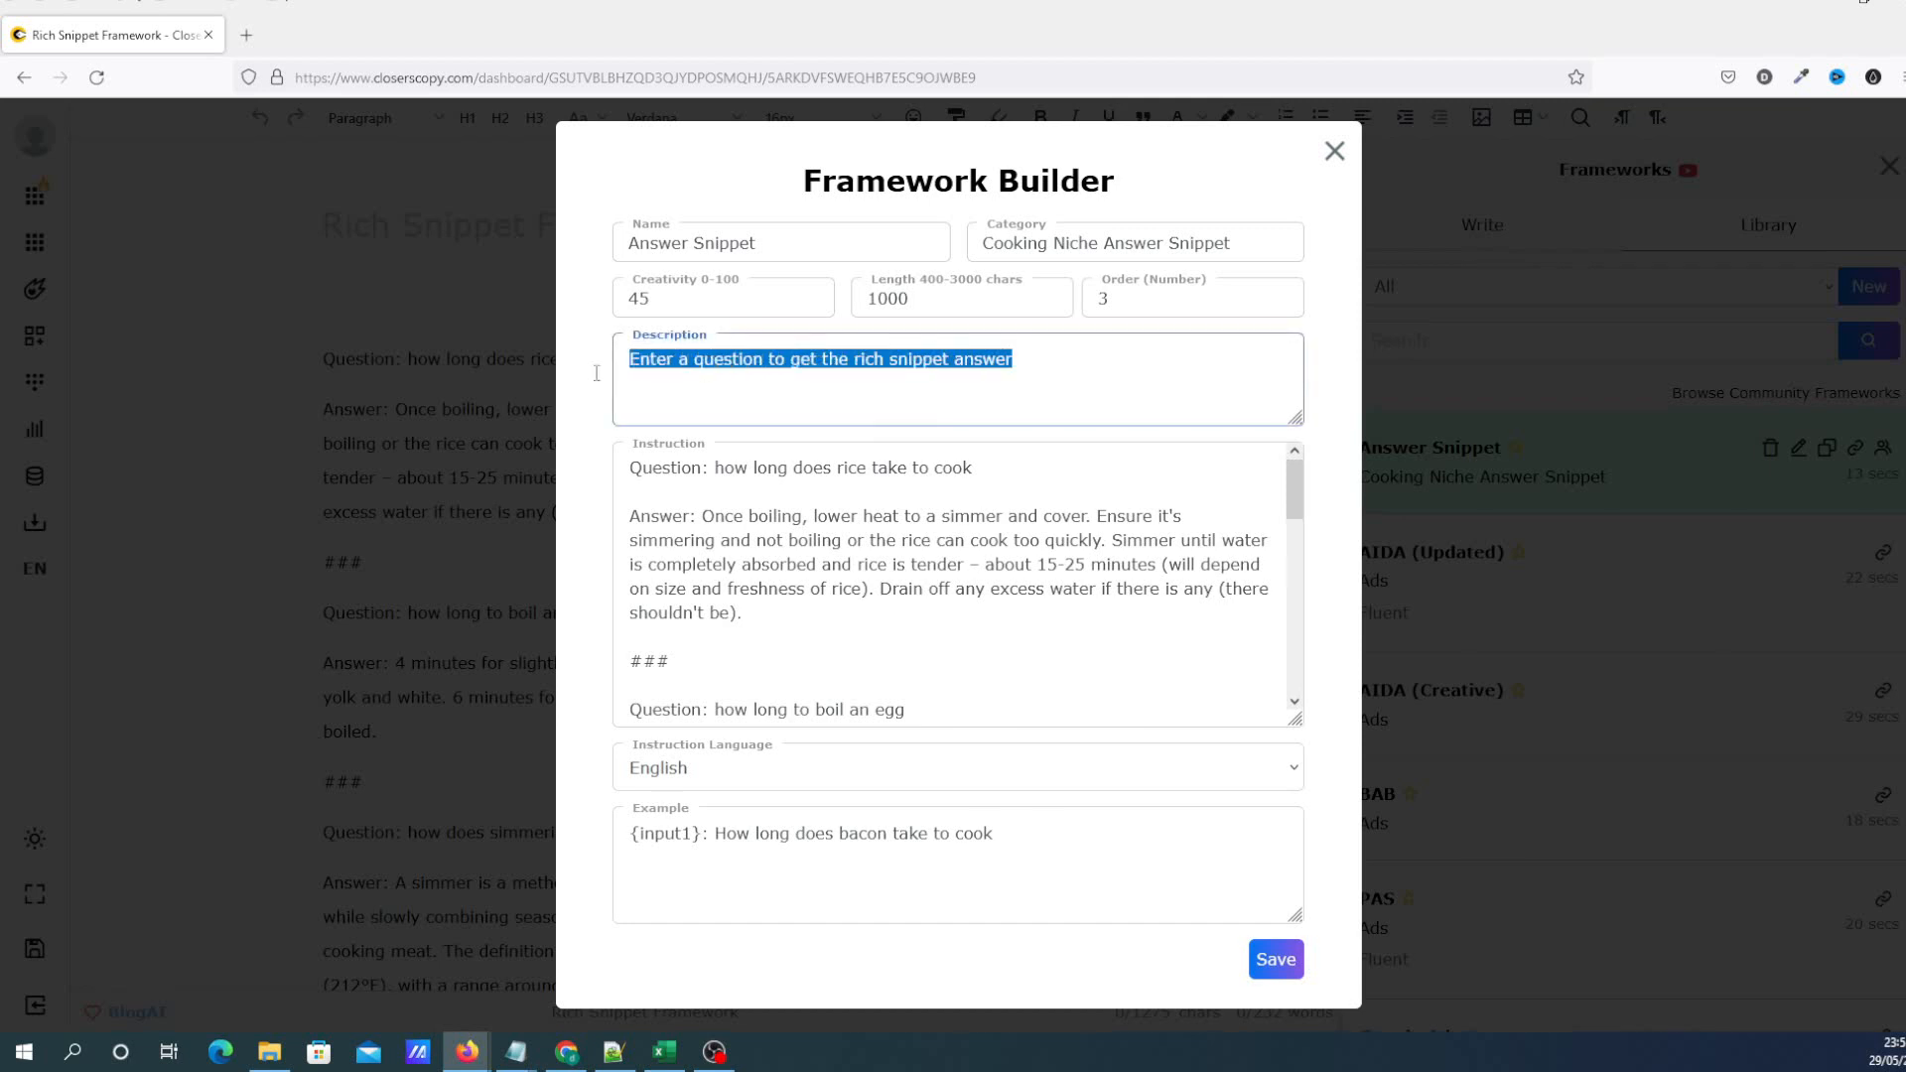
pyautogui.click(1005, 393)
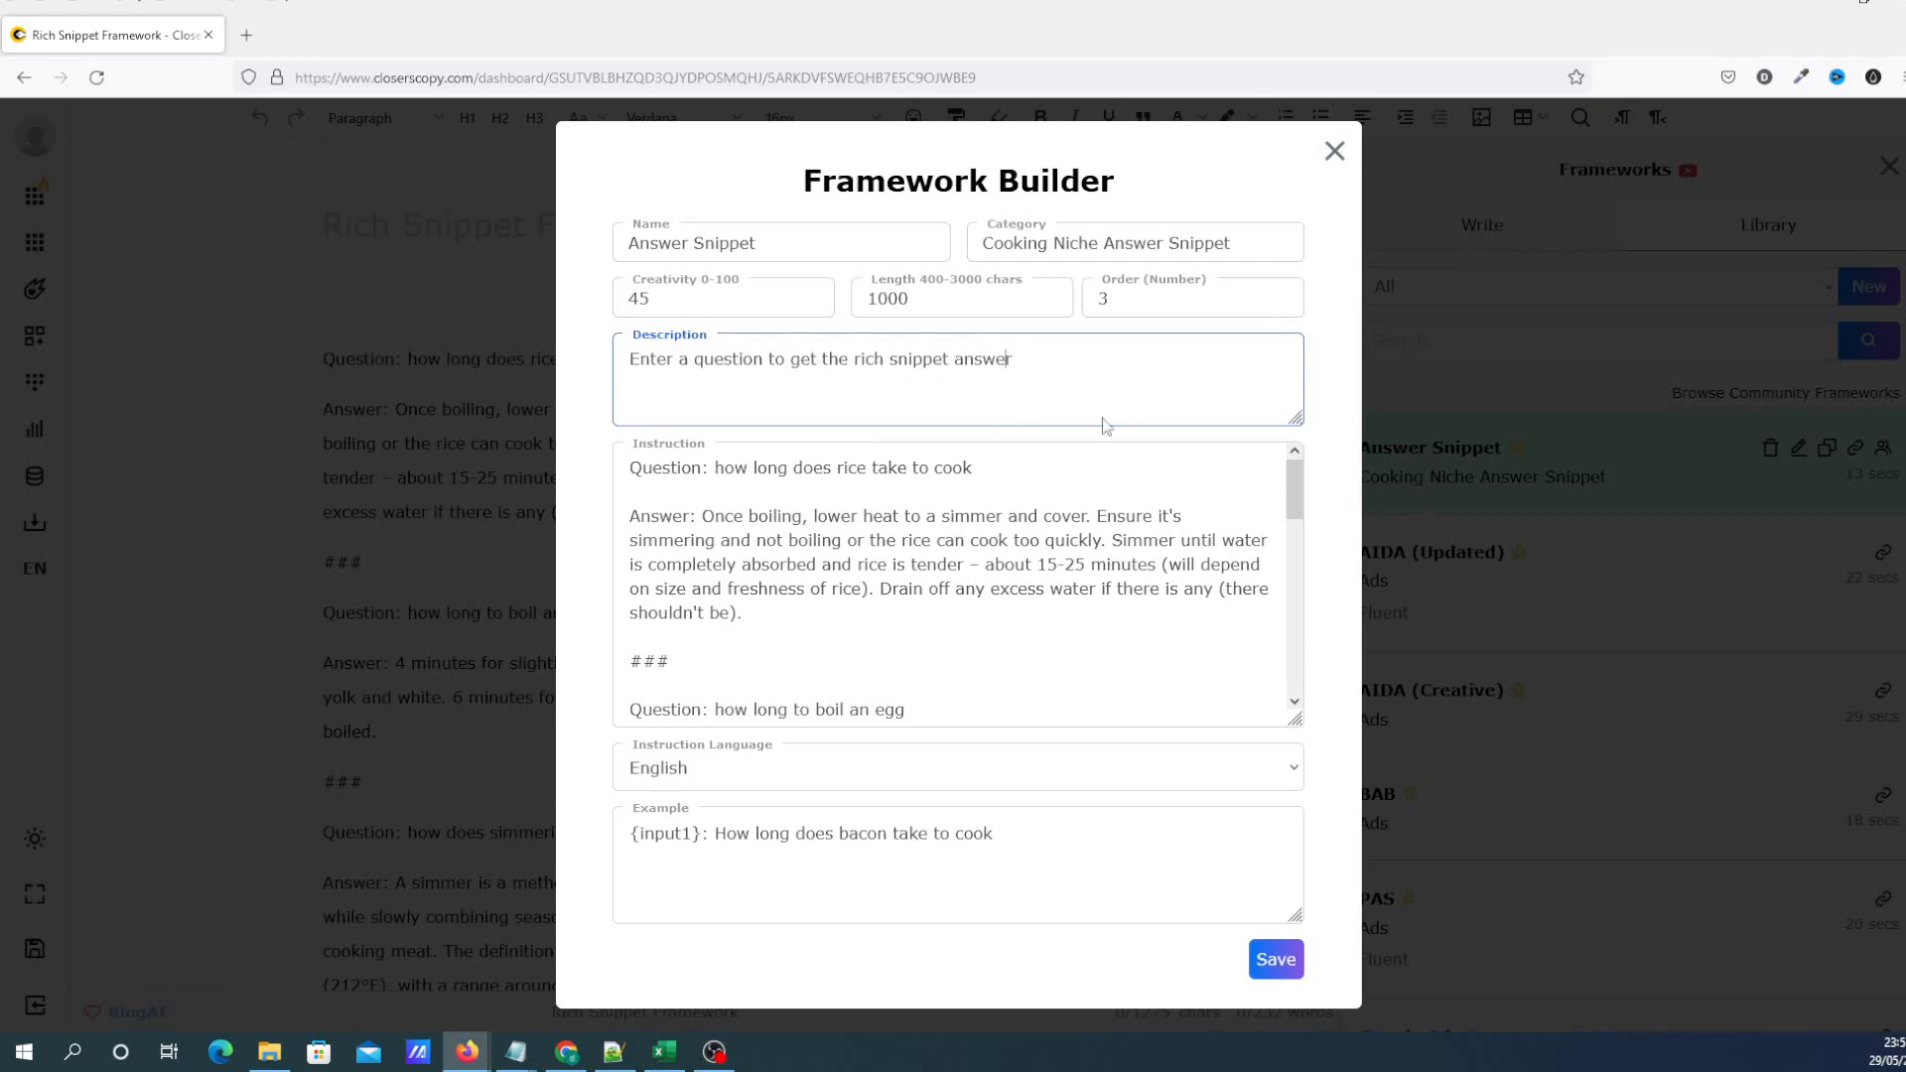
pyautogui.click(1297, 498)
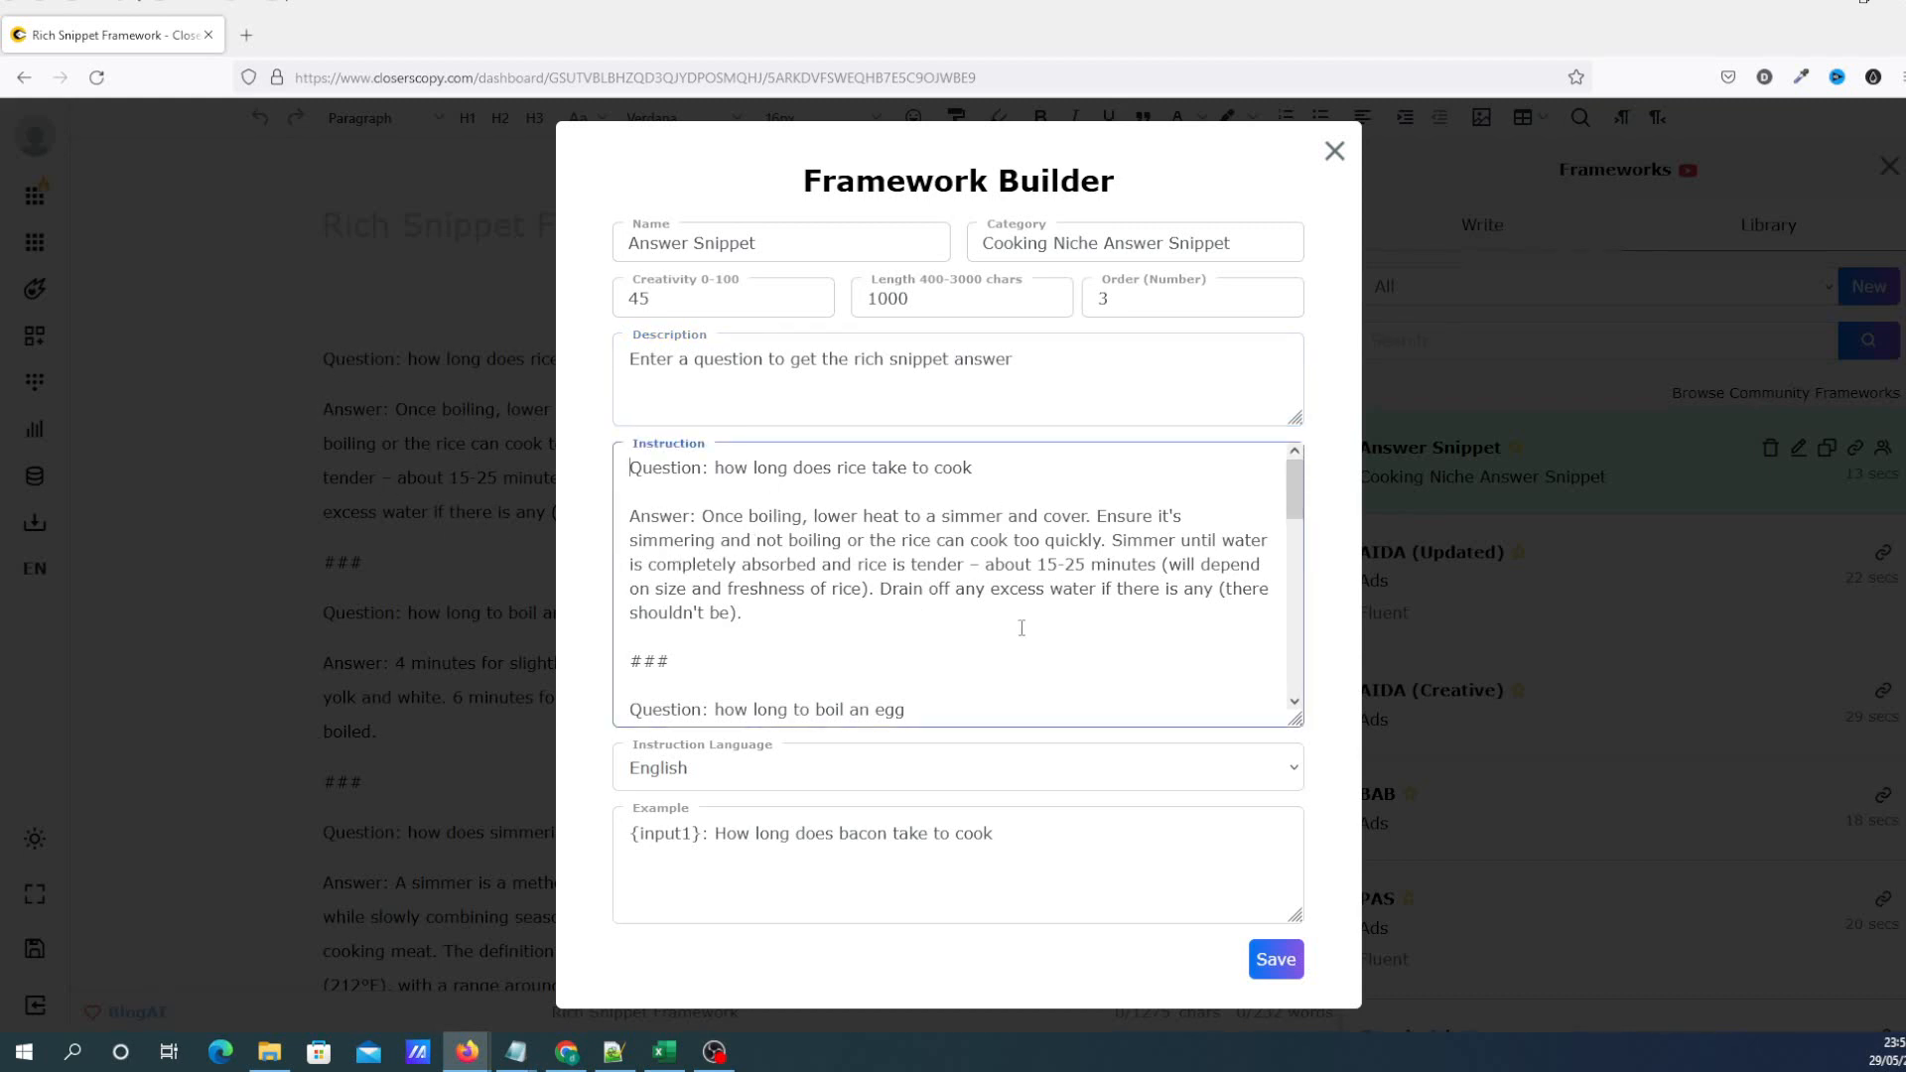
# Examine the framework's full instruction text, its closing {input1} question placeholder and the matching {input1} example
pyautogui.moveTo(1296, 492); pyautogui.dragTo(1295, 703)
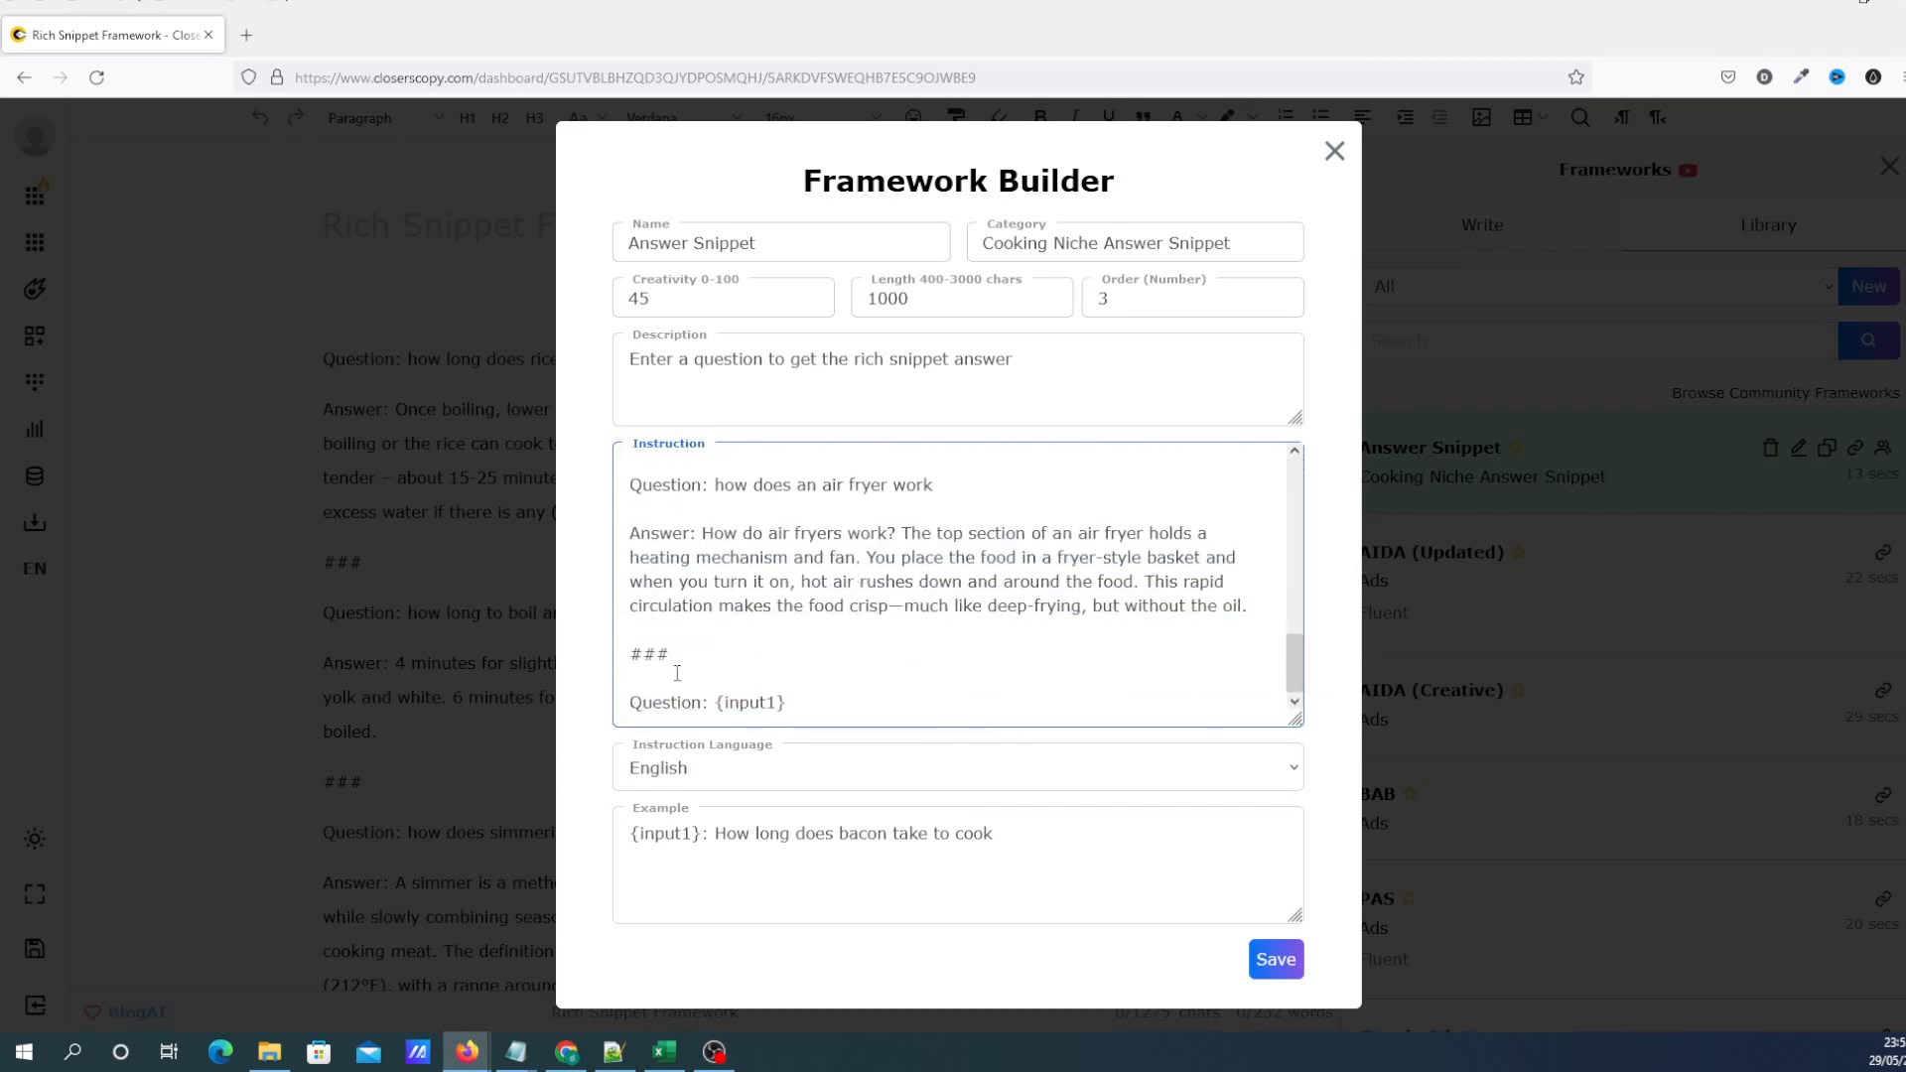
pyautogui.moveTo(788, 702); pyautogui.dragTo(713, 702)
pyautogui.click(669, 702)
pyautogui.click(776, 888)
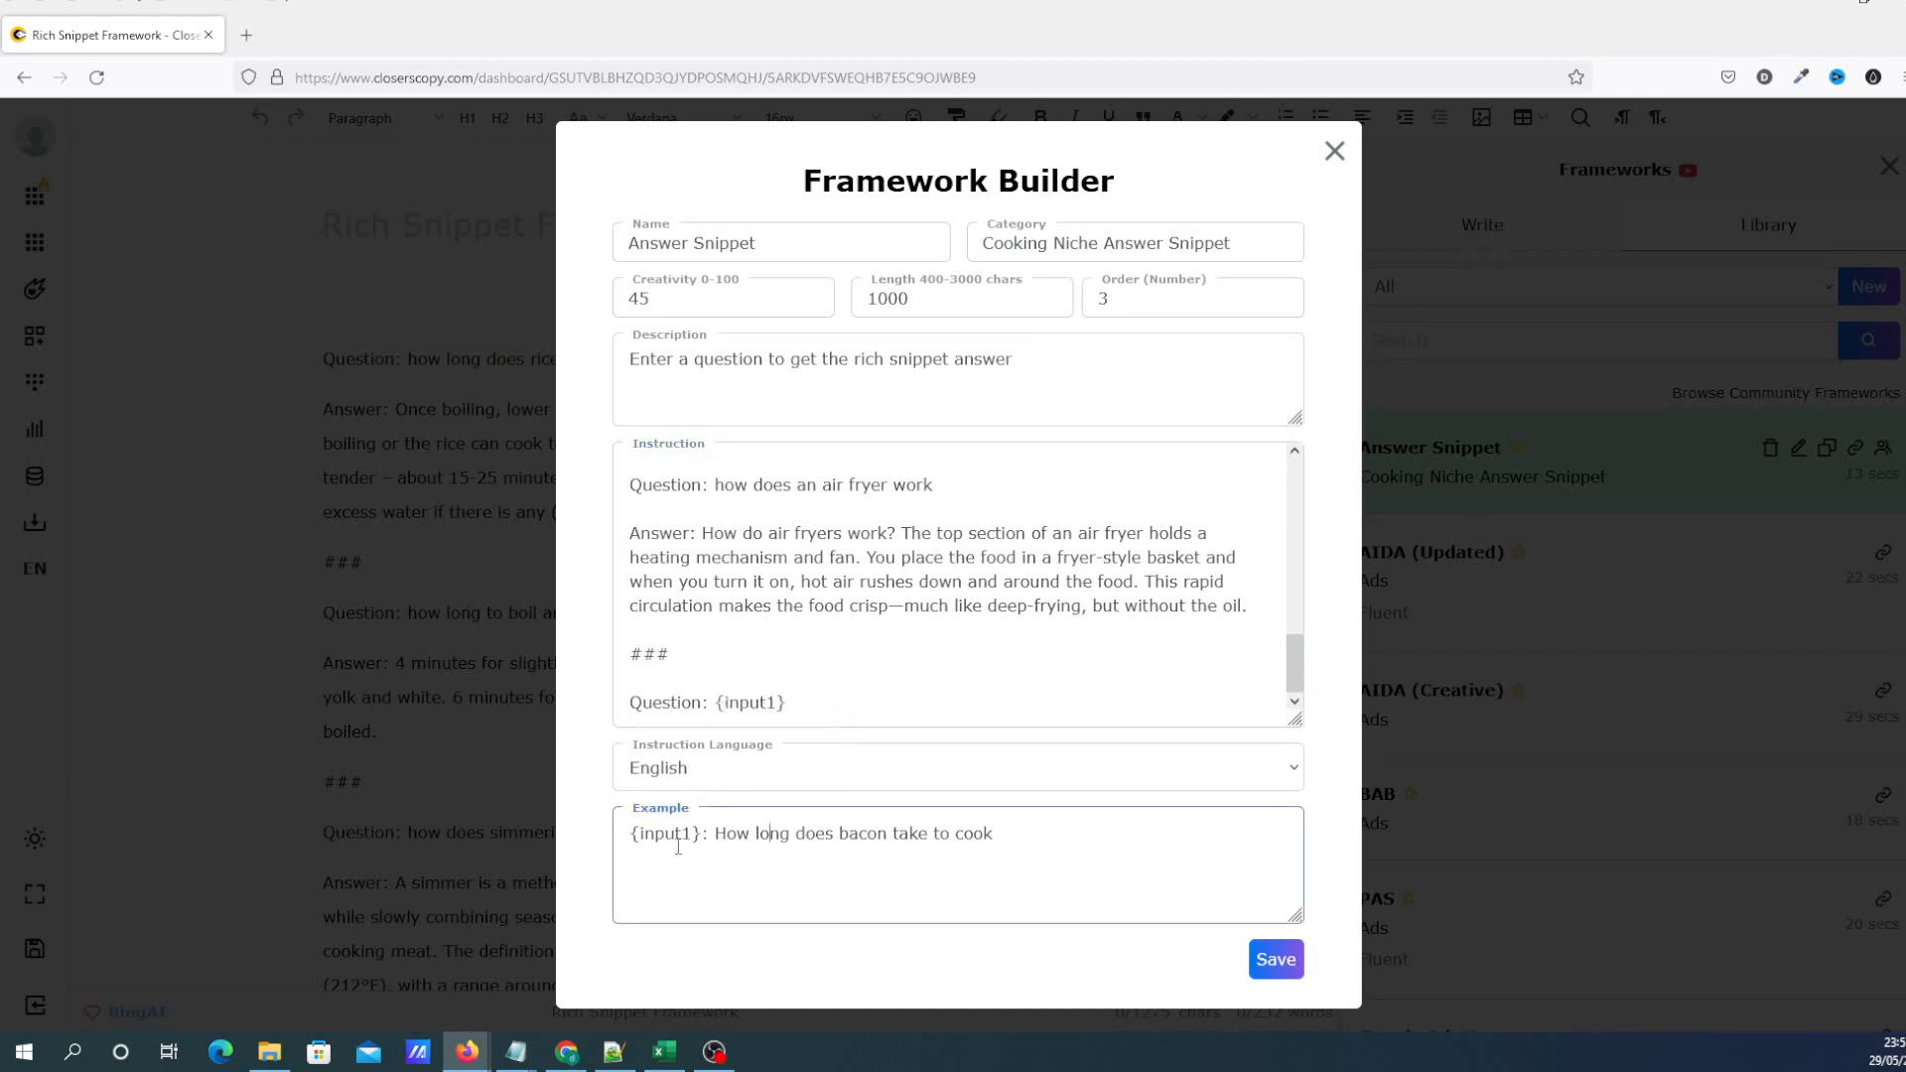
pyautogui.moveTo(703, 834); pyautogui.dragTo(1001, 839)
pyautogui.click(1015, 846)
pyautogui.moveTo(1294, 655); pyautogui.dragTo(1318, 439)
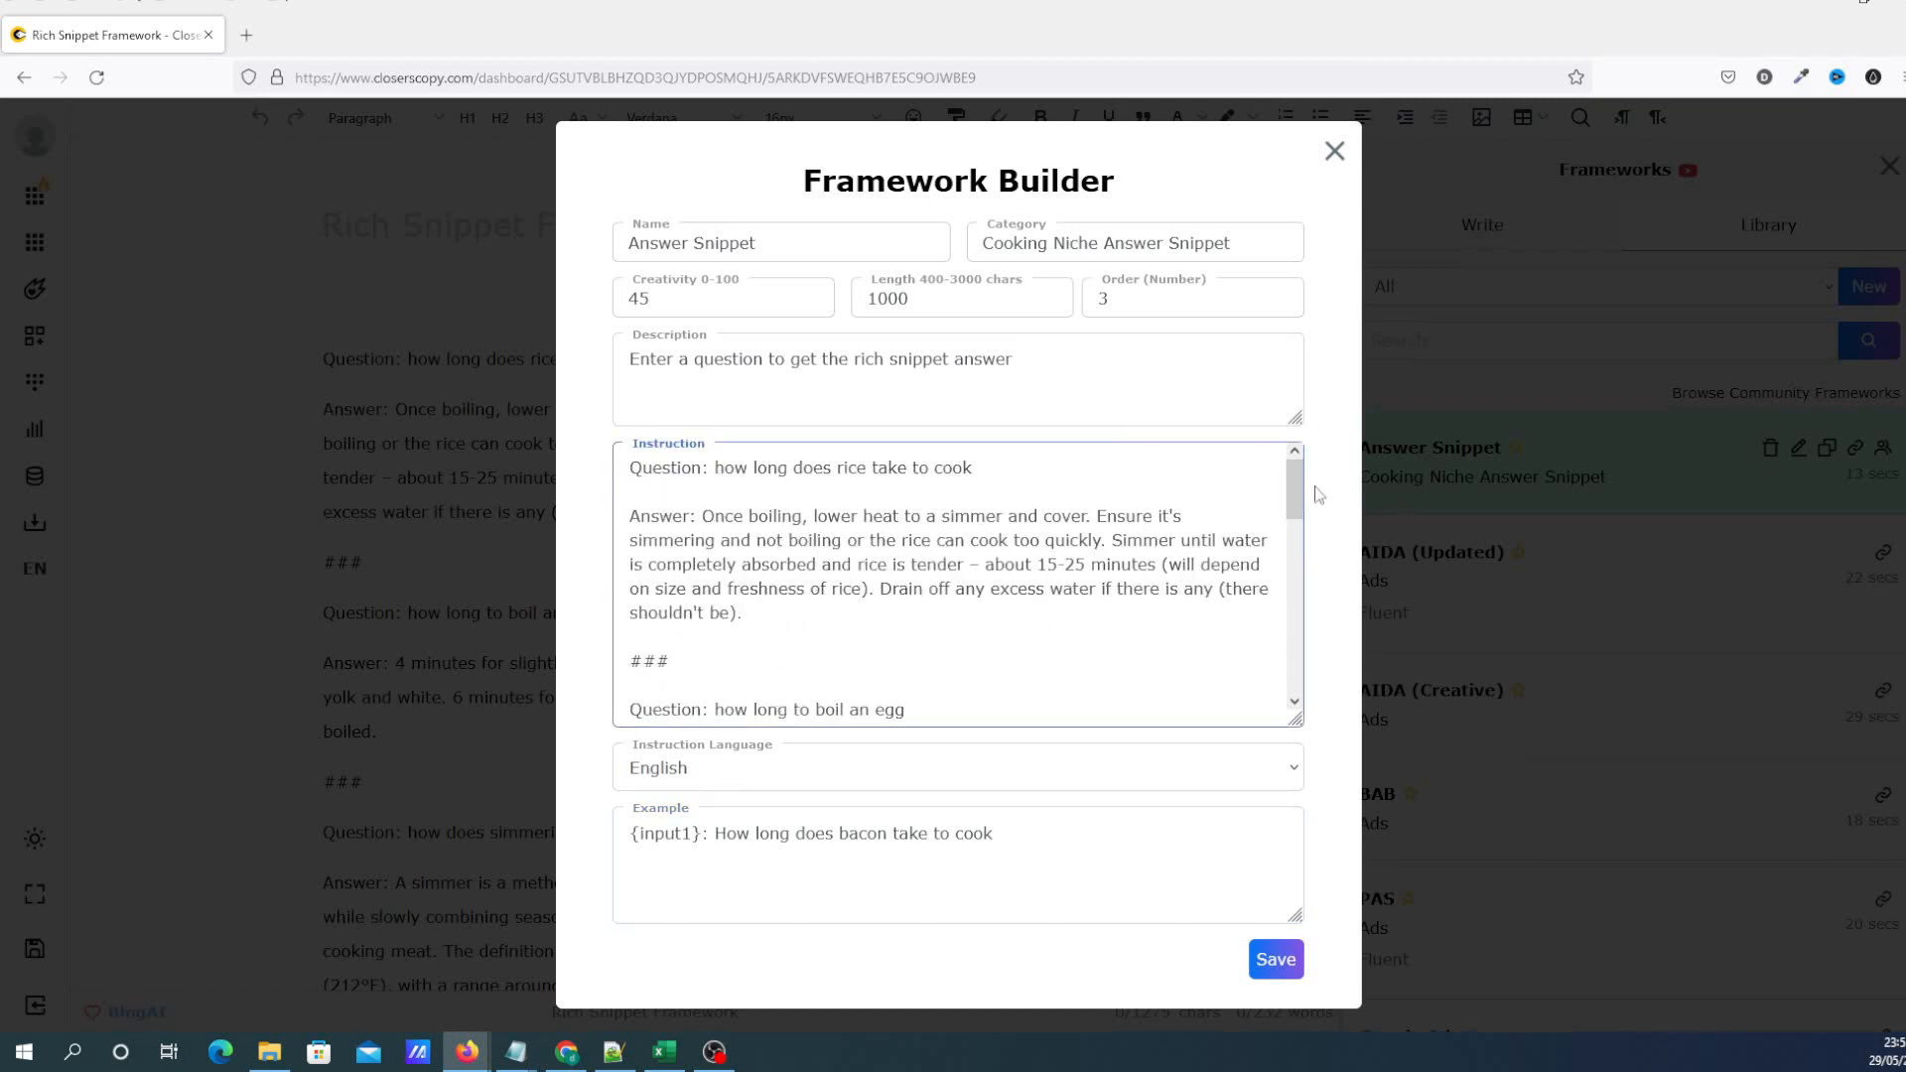
pyautogui.moveTo(1296, 489); pyautogui.dragTo(1311, 695)
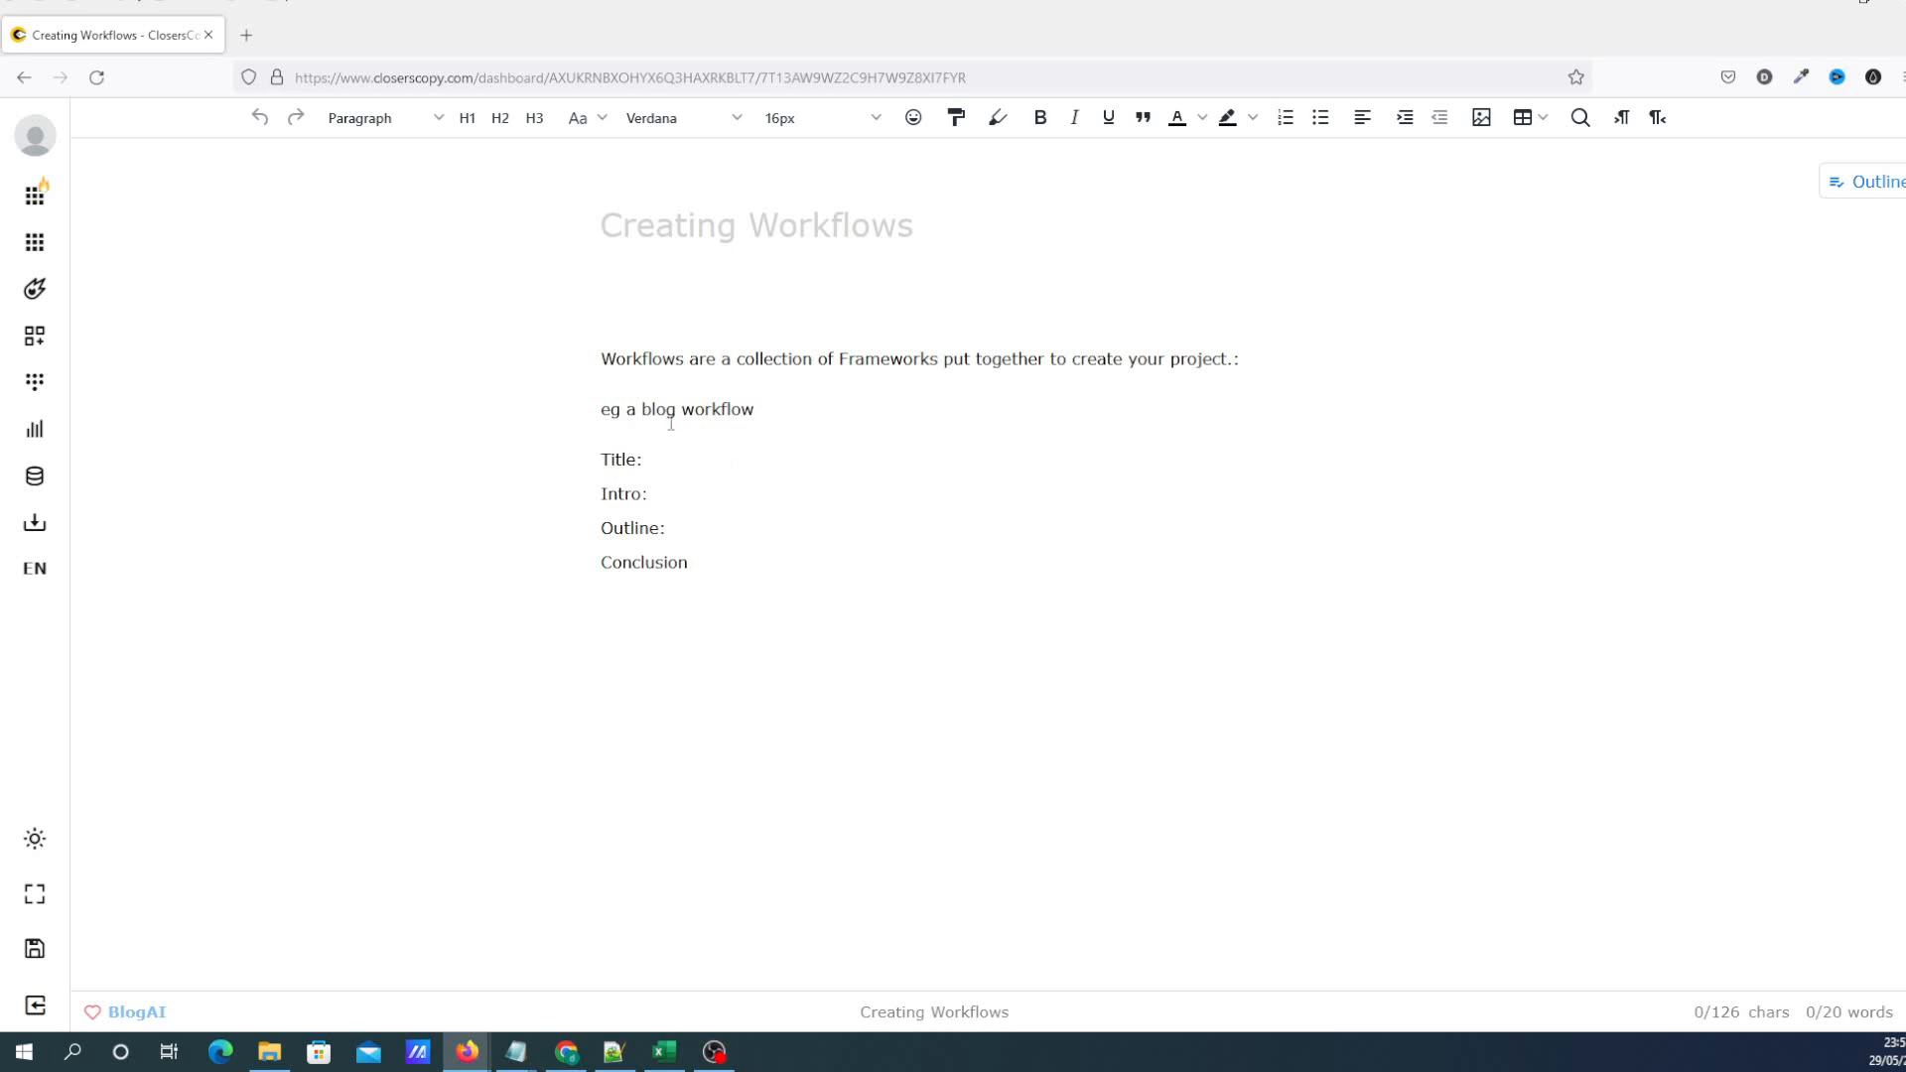
# Review the blog workflow parts listed in the Creating Workflows document, from title and intro to outline and conclusion
pyautogui.moveTo(627, 409); pyautogui.dragTo(843, 421)
pyautogui.click(752, 467)
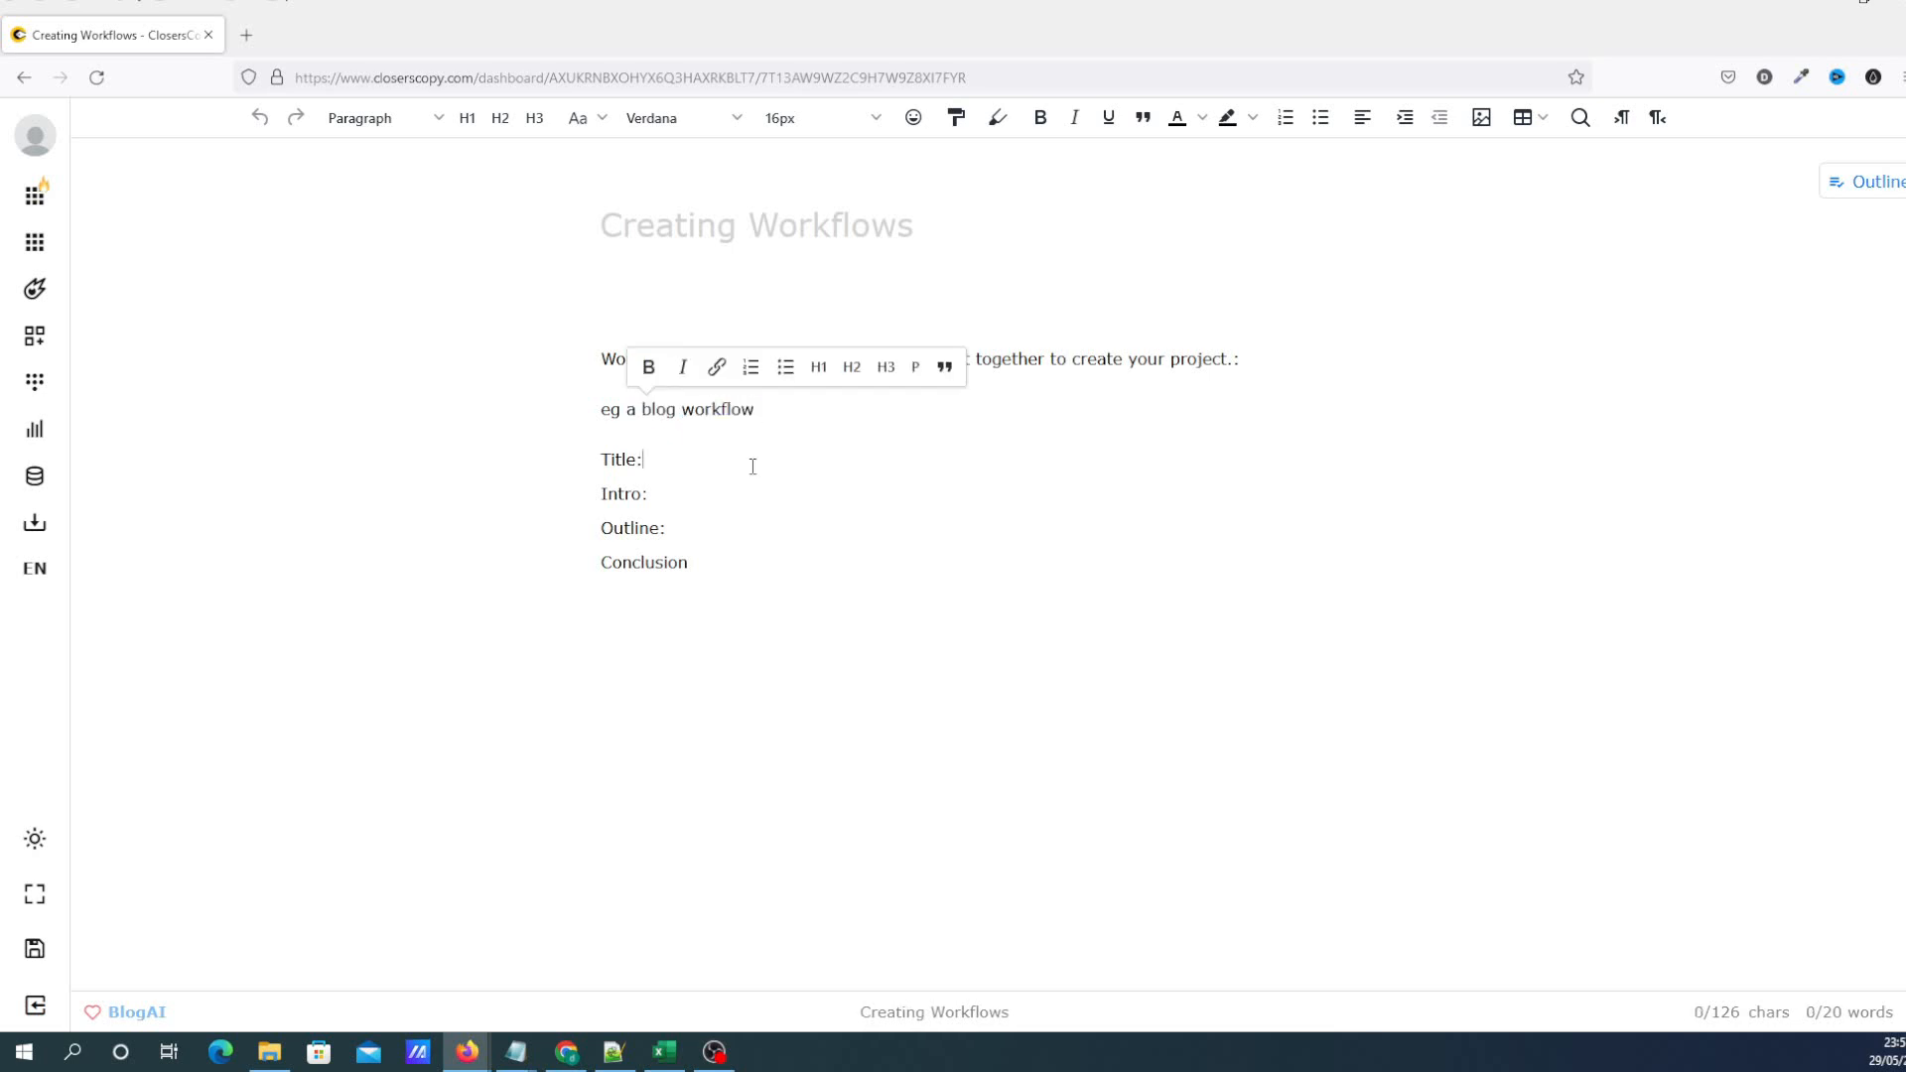
pyautogui.moveTo(650, 461); pyautogui.dragTo(599, 563)
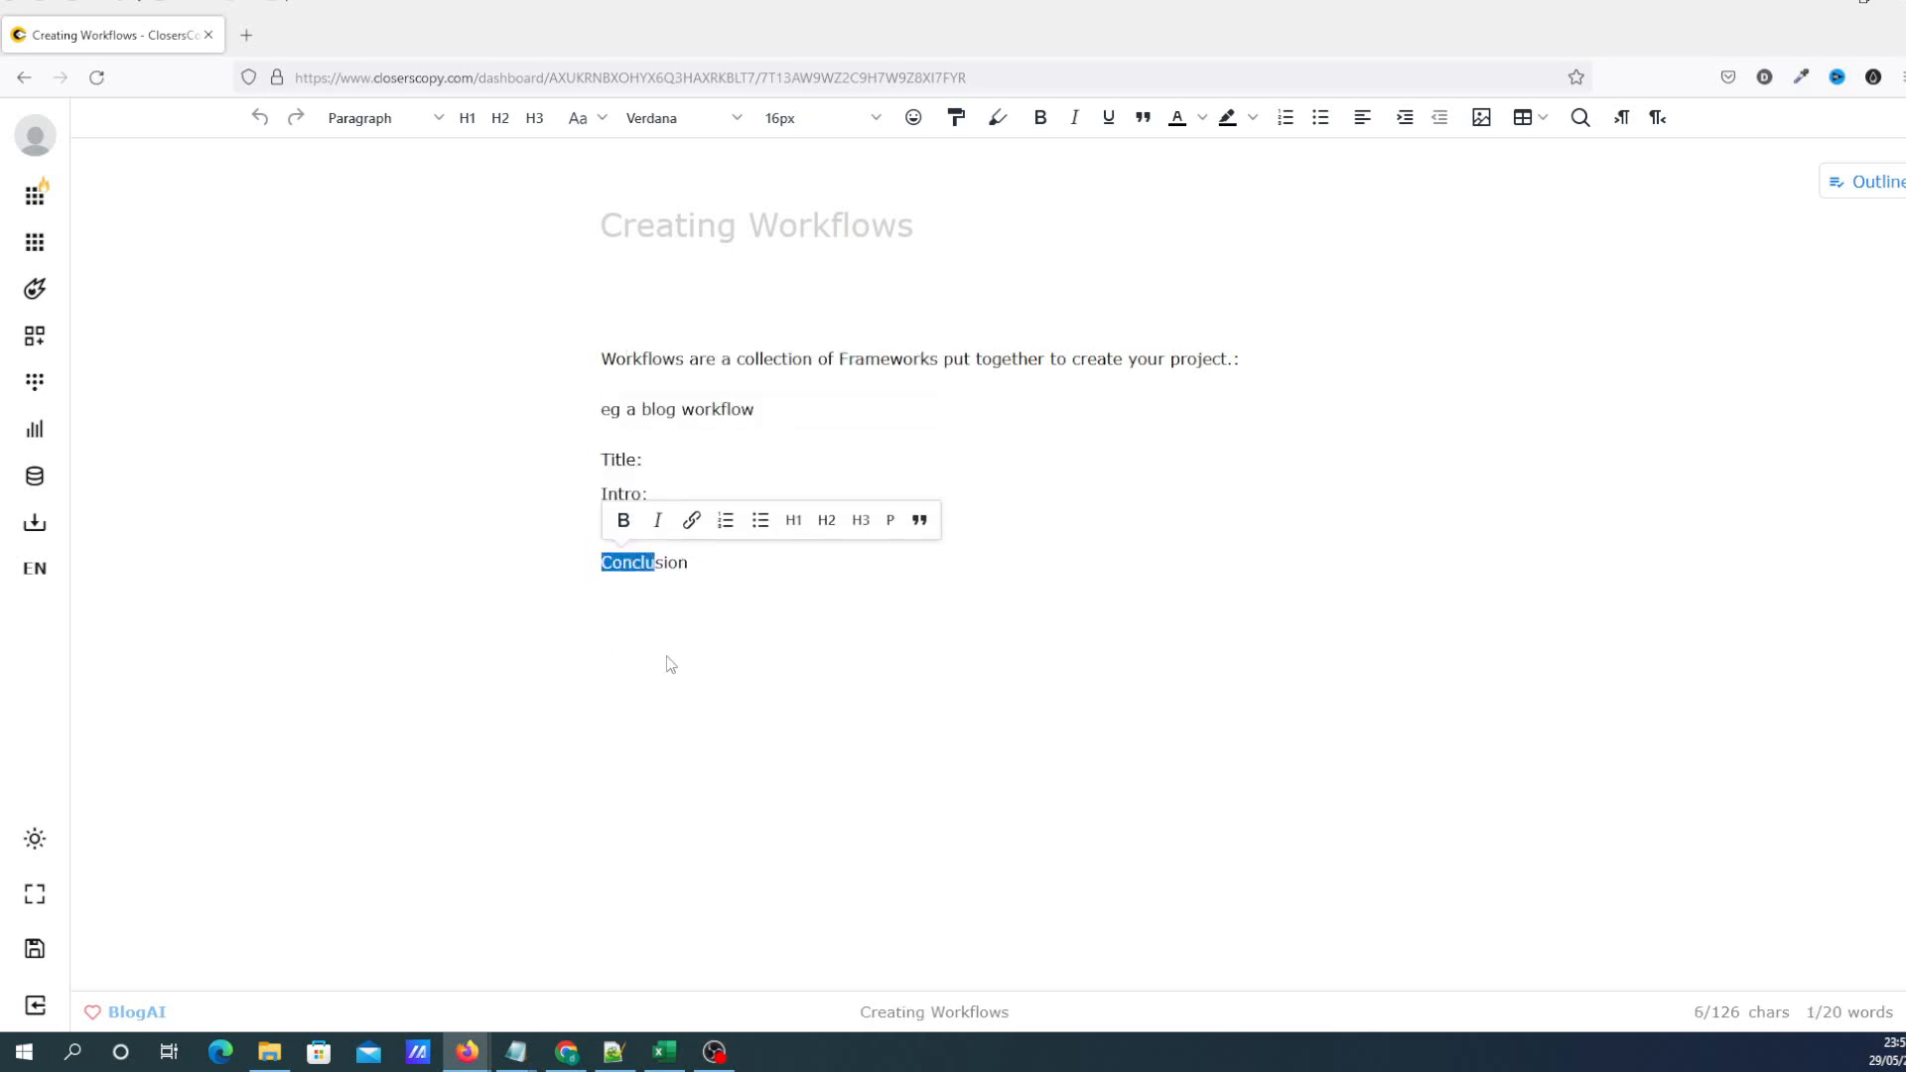
pyautogui.click(686, 641)
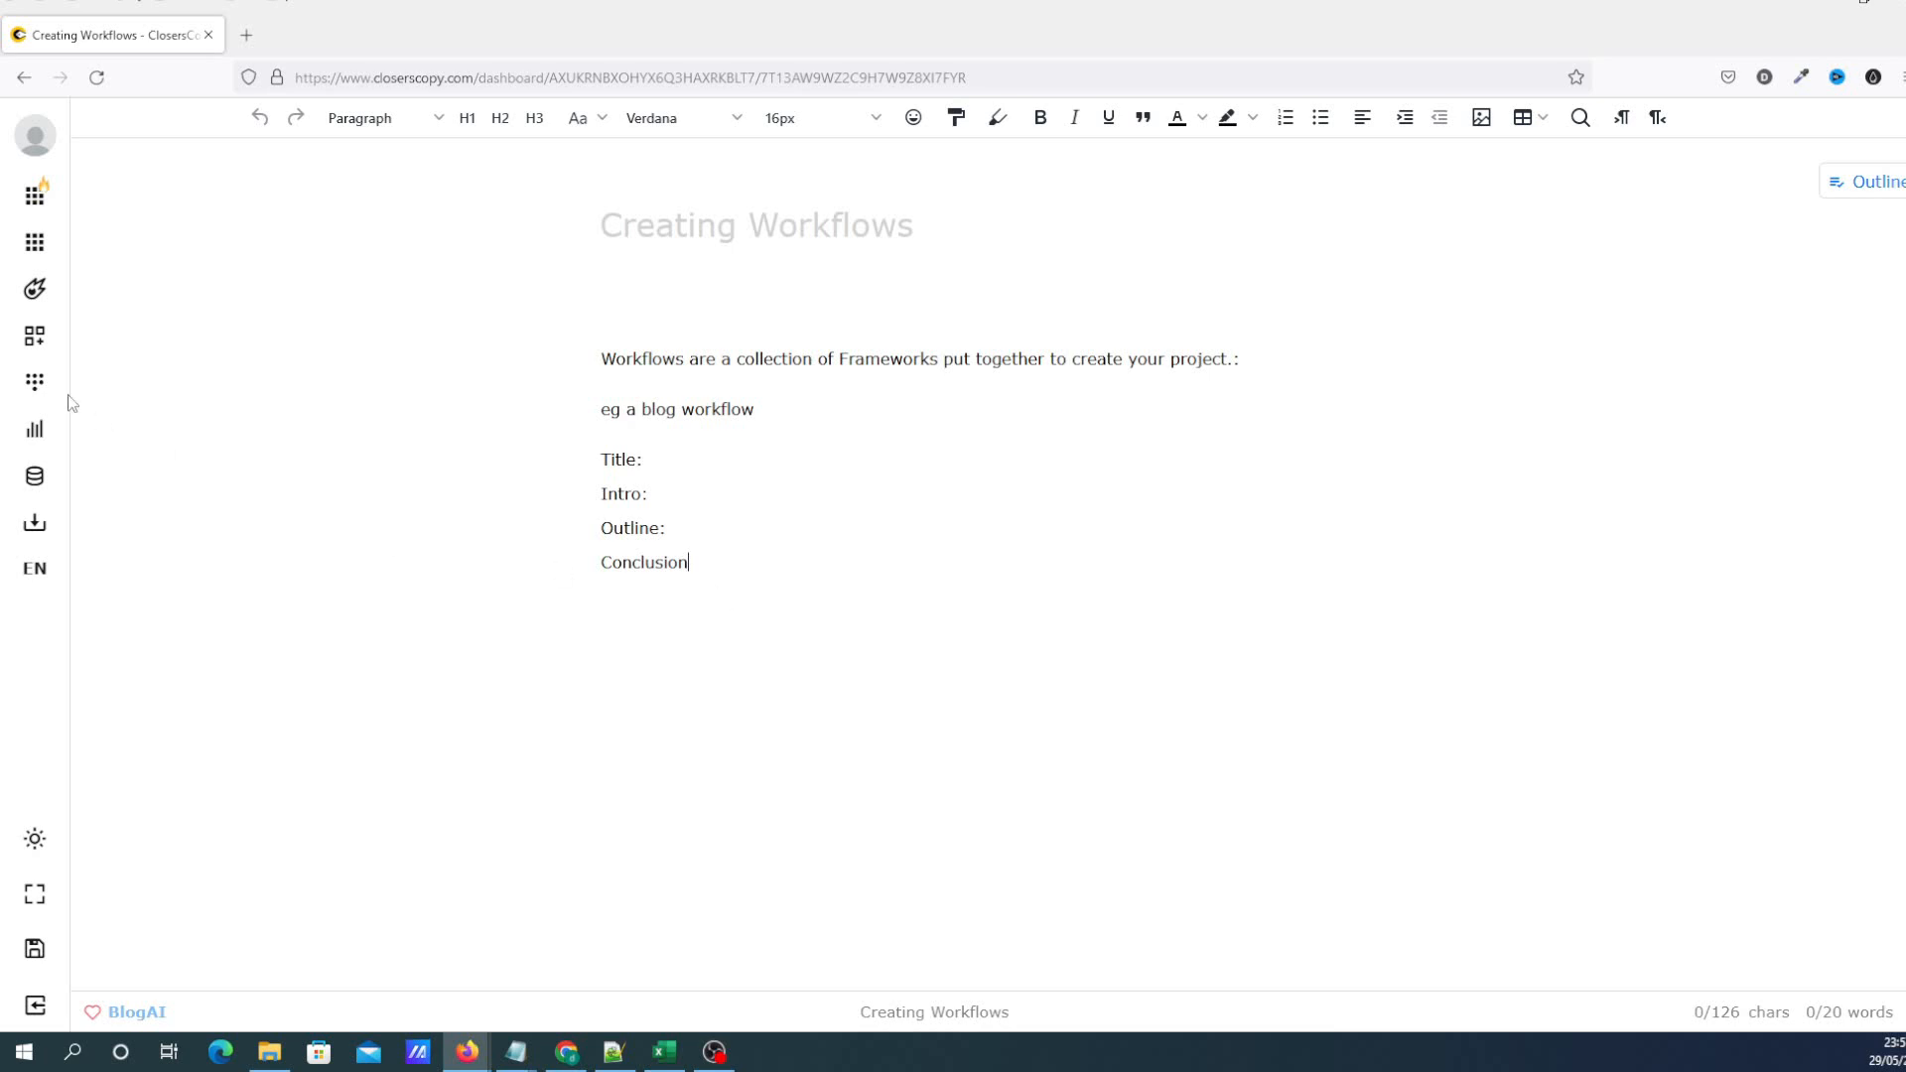
# Look at the Perfect Blog Post Builder workflow and its library entry, and open the Workflow Builder for a new workflow
pyautogui.click(38, 385)
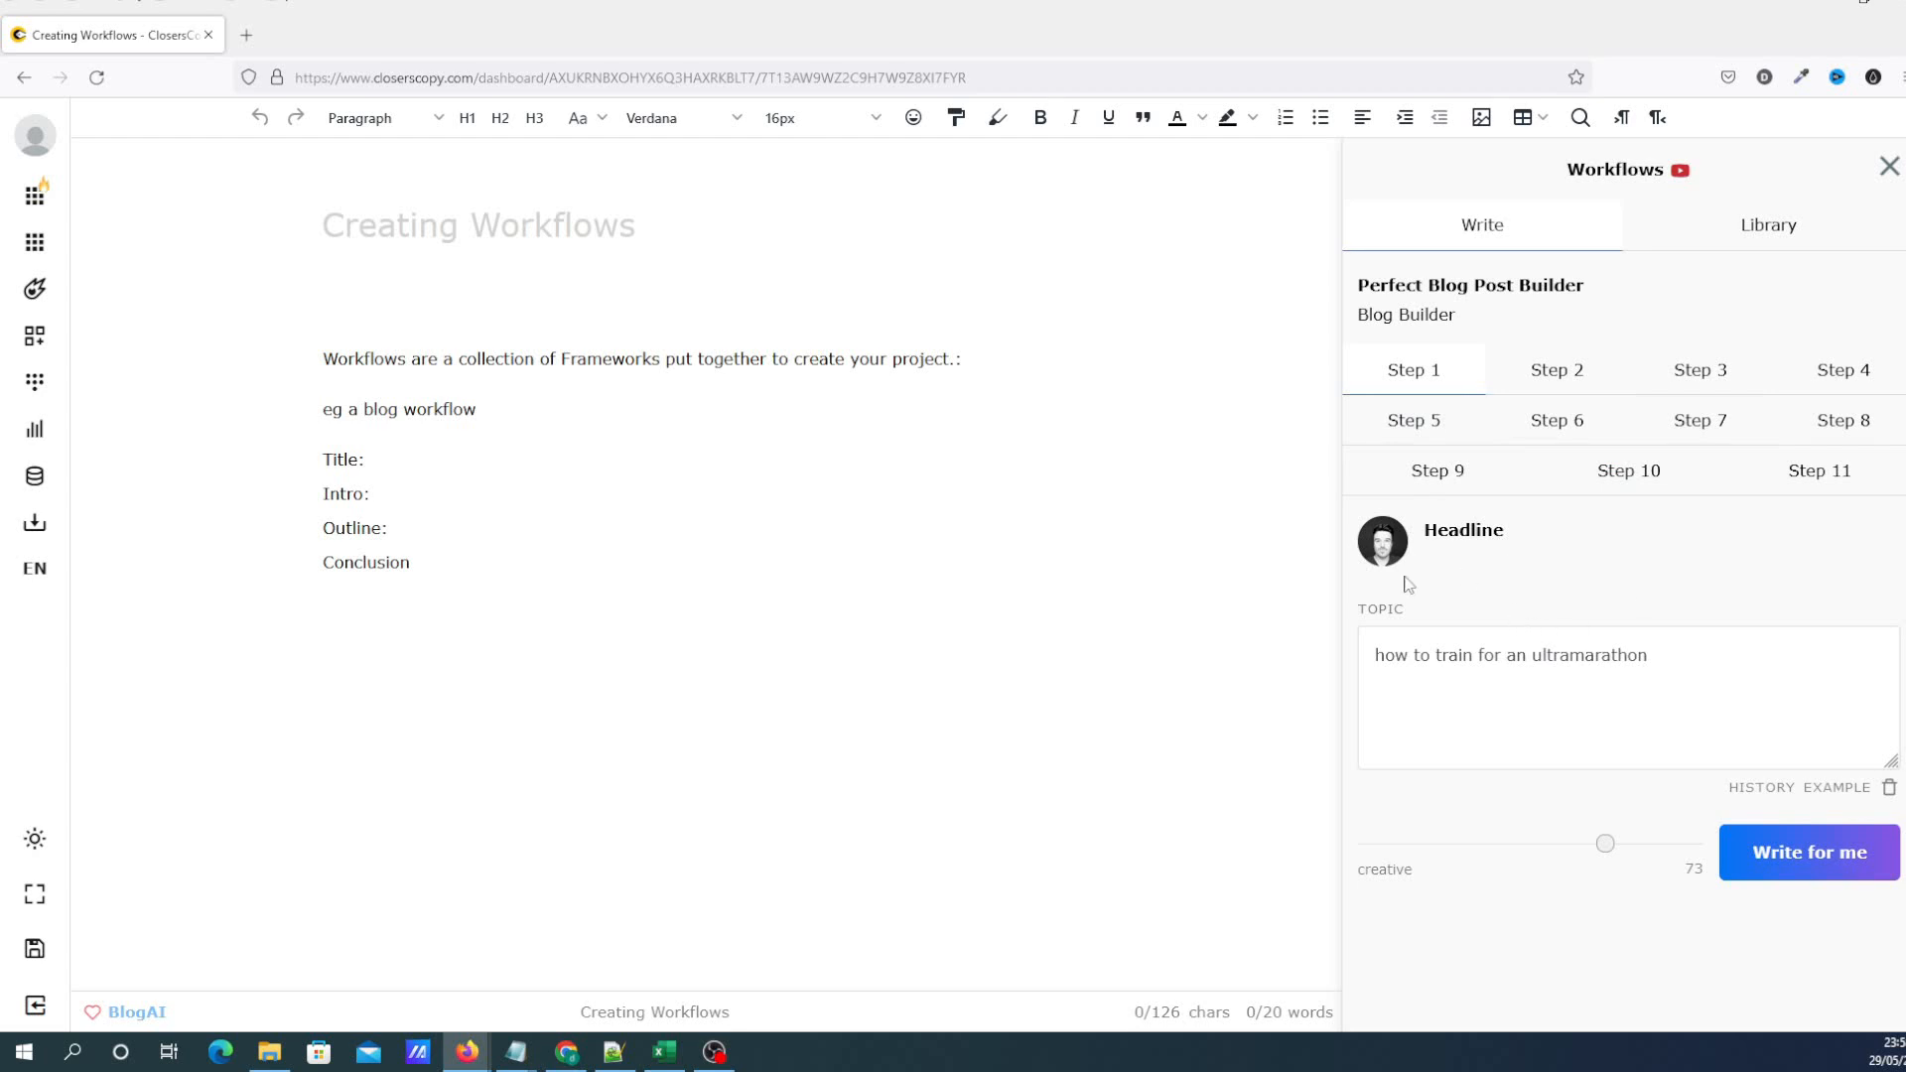
pyautogui.moveTo(1385, 558)
pyautogui.click(1832, 223)
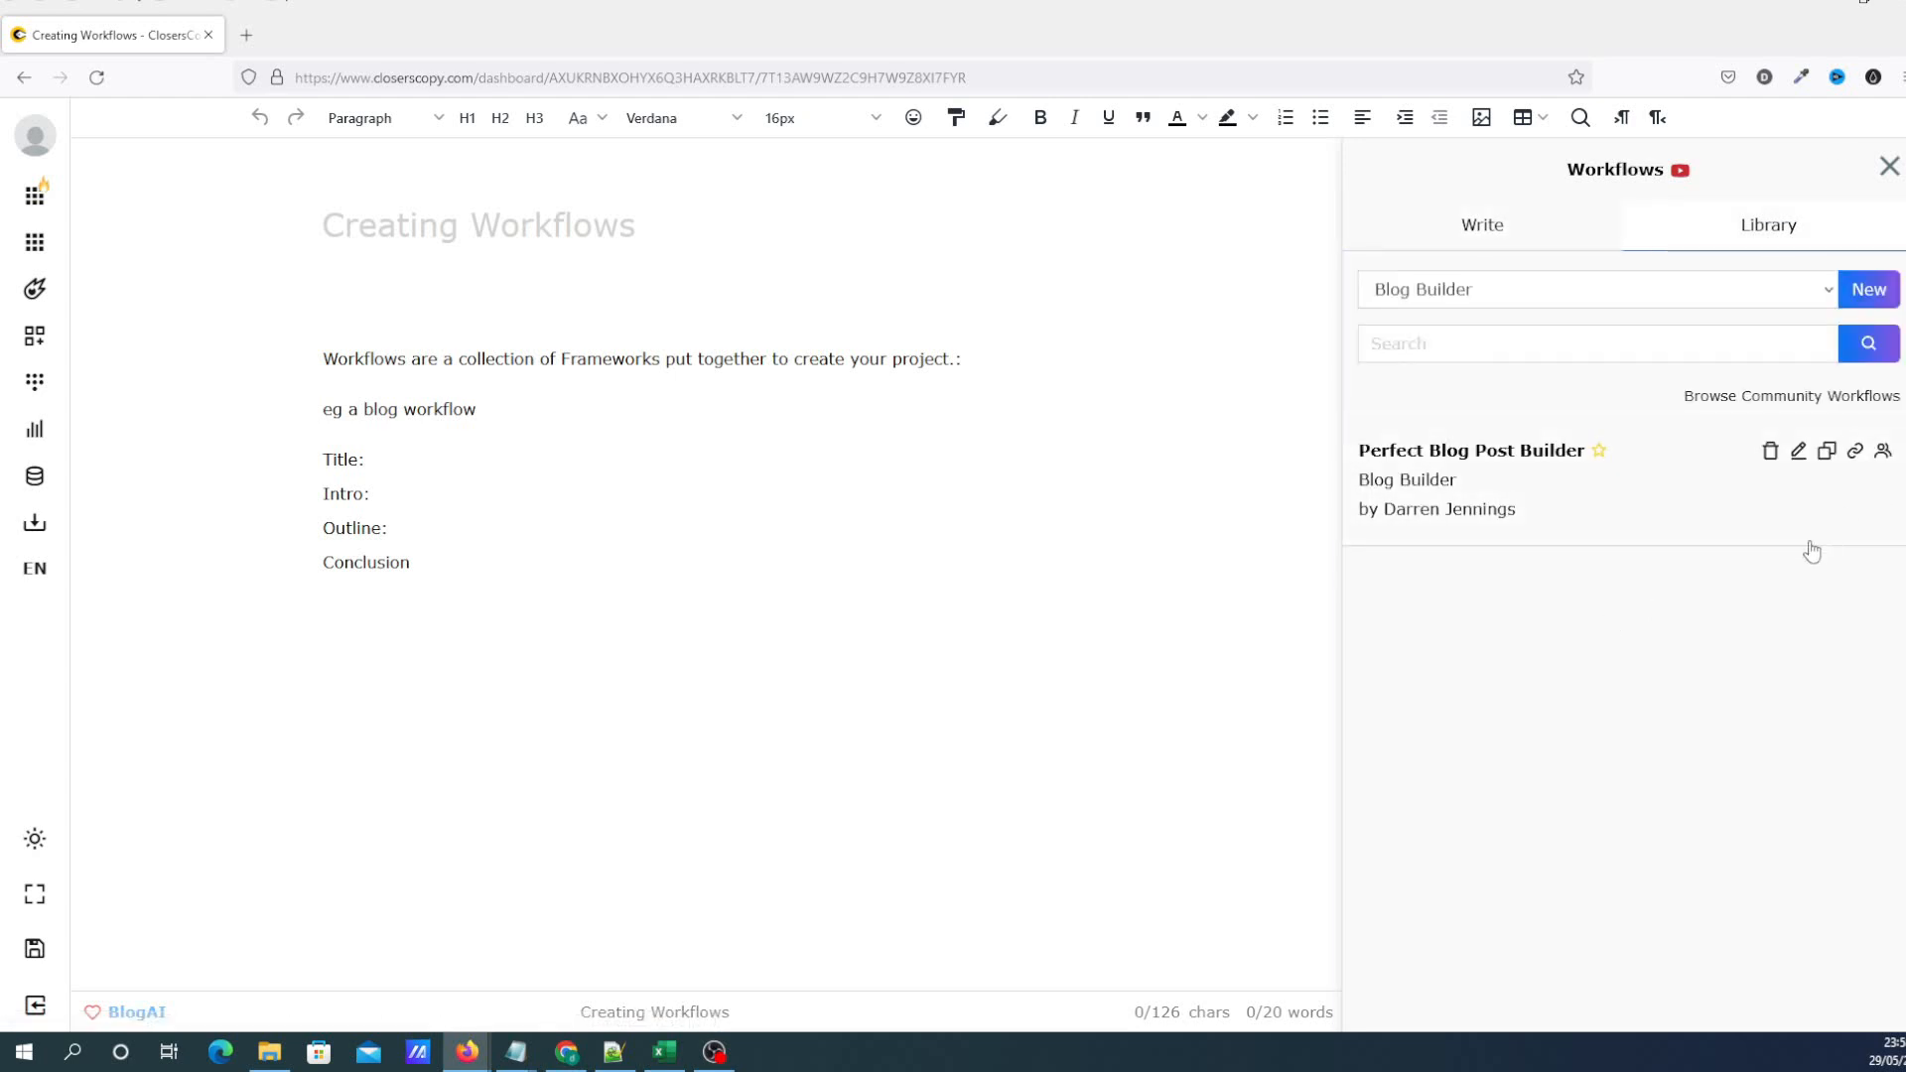
pyautogui.click(1878, 291)
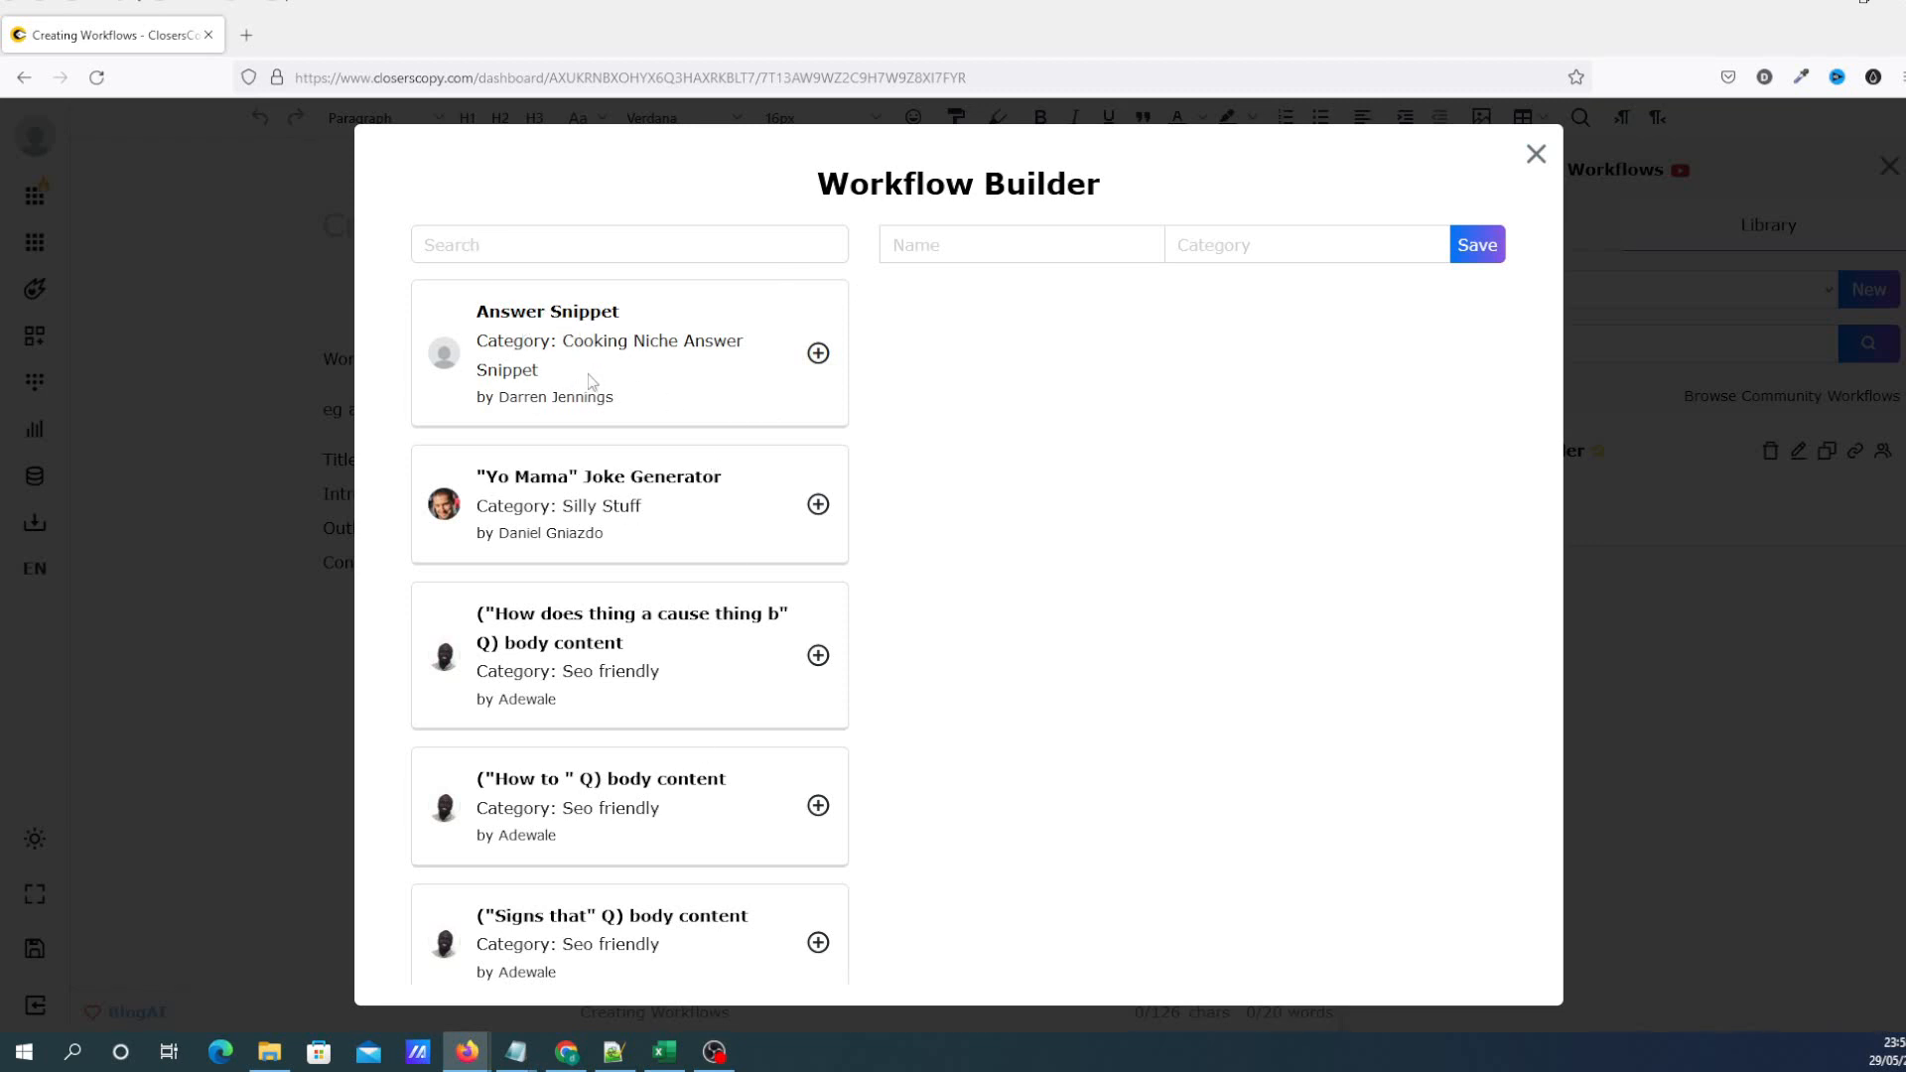
# Search the Workflow Builder's frameworks for "blog" and close the builder without building a new workflow
pyautogui.click(530, 241)
pyautogui.write('blog')
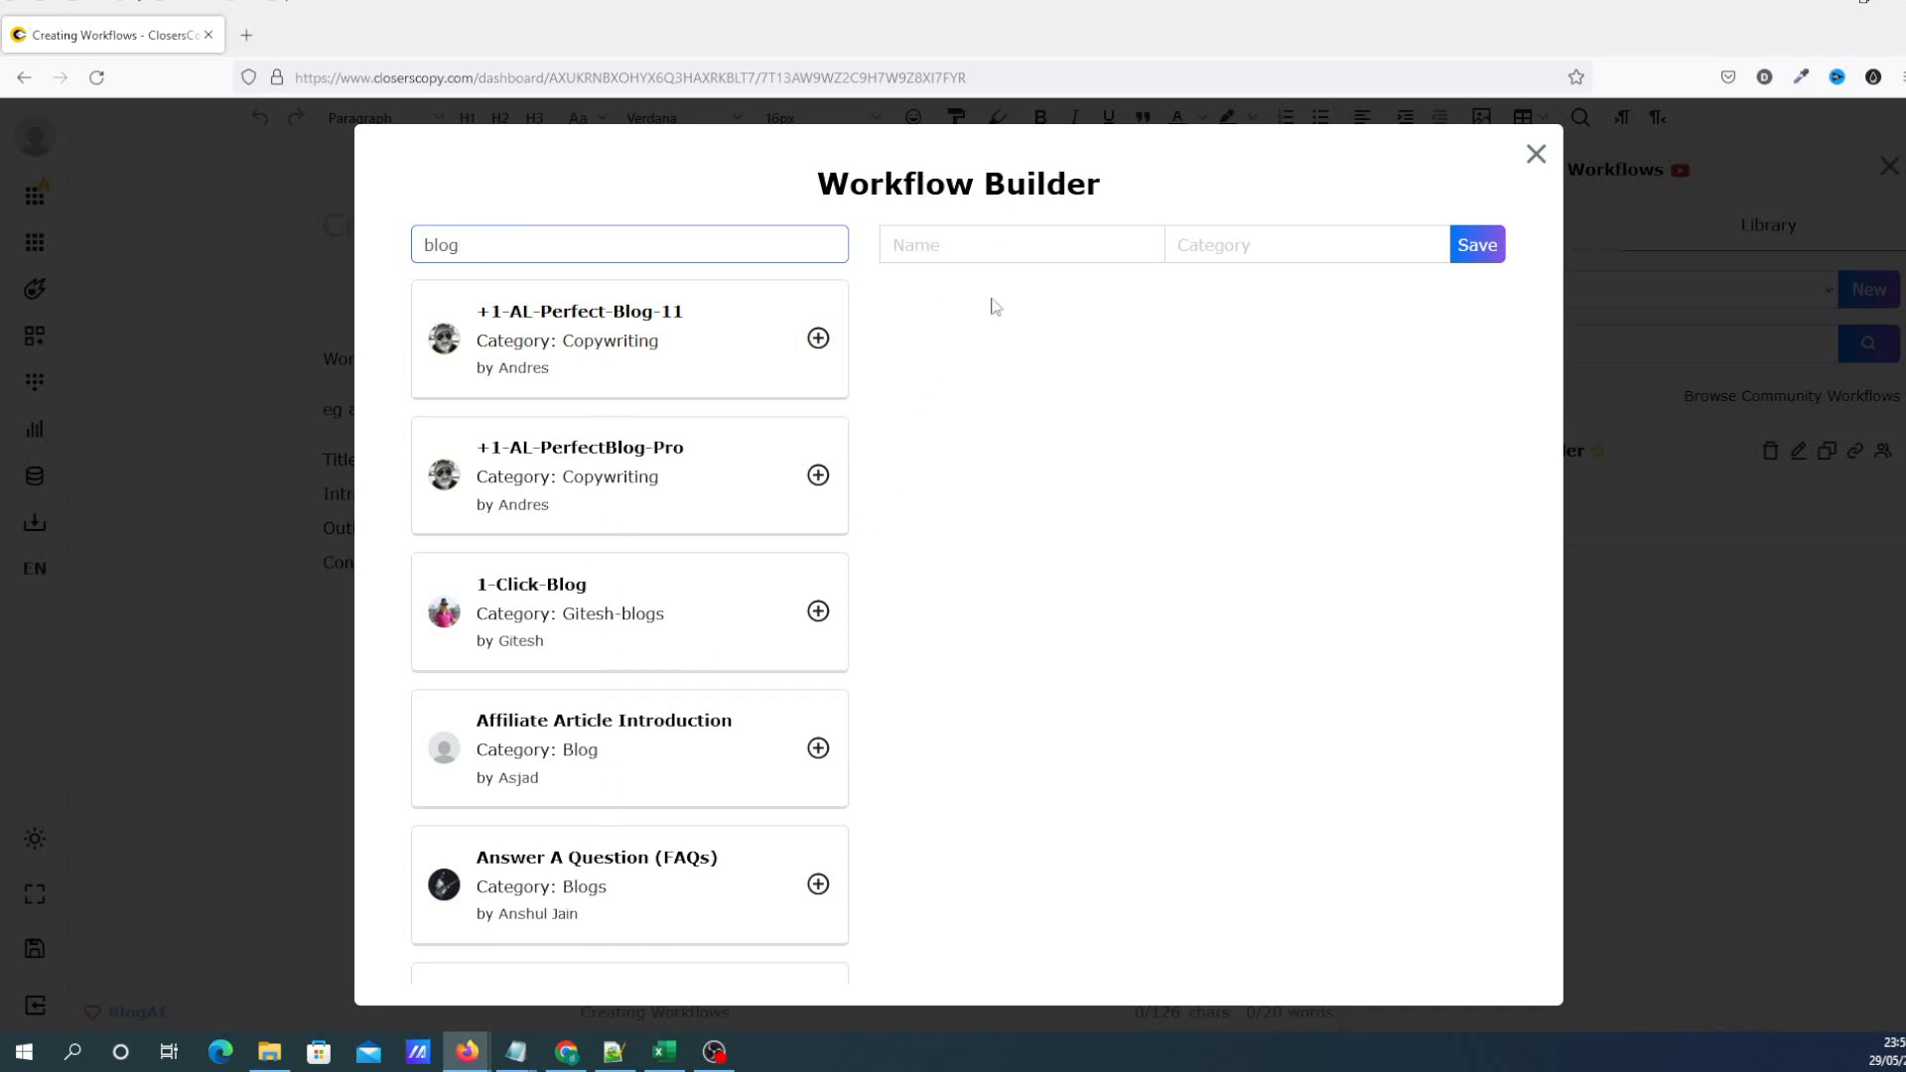
pyautogui.click(1537, 154)
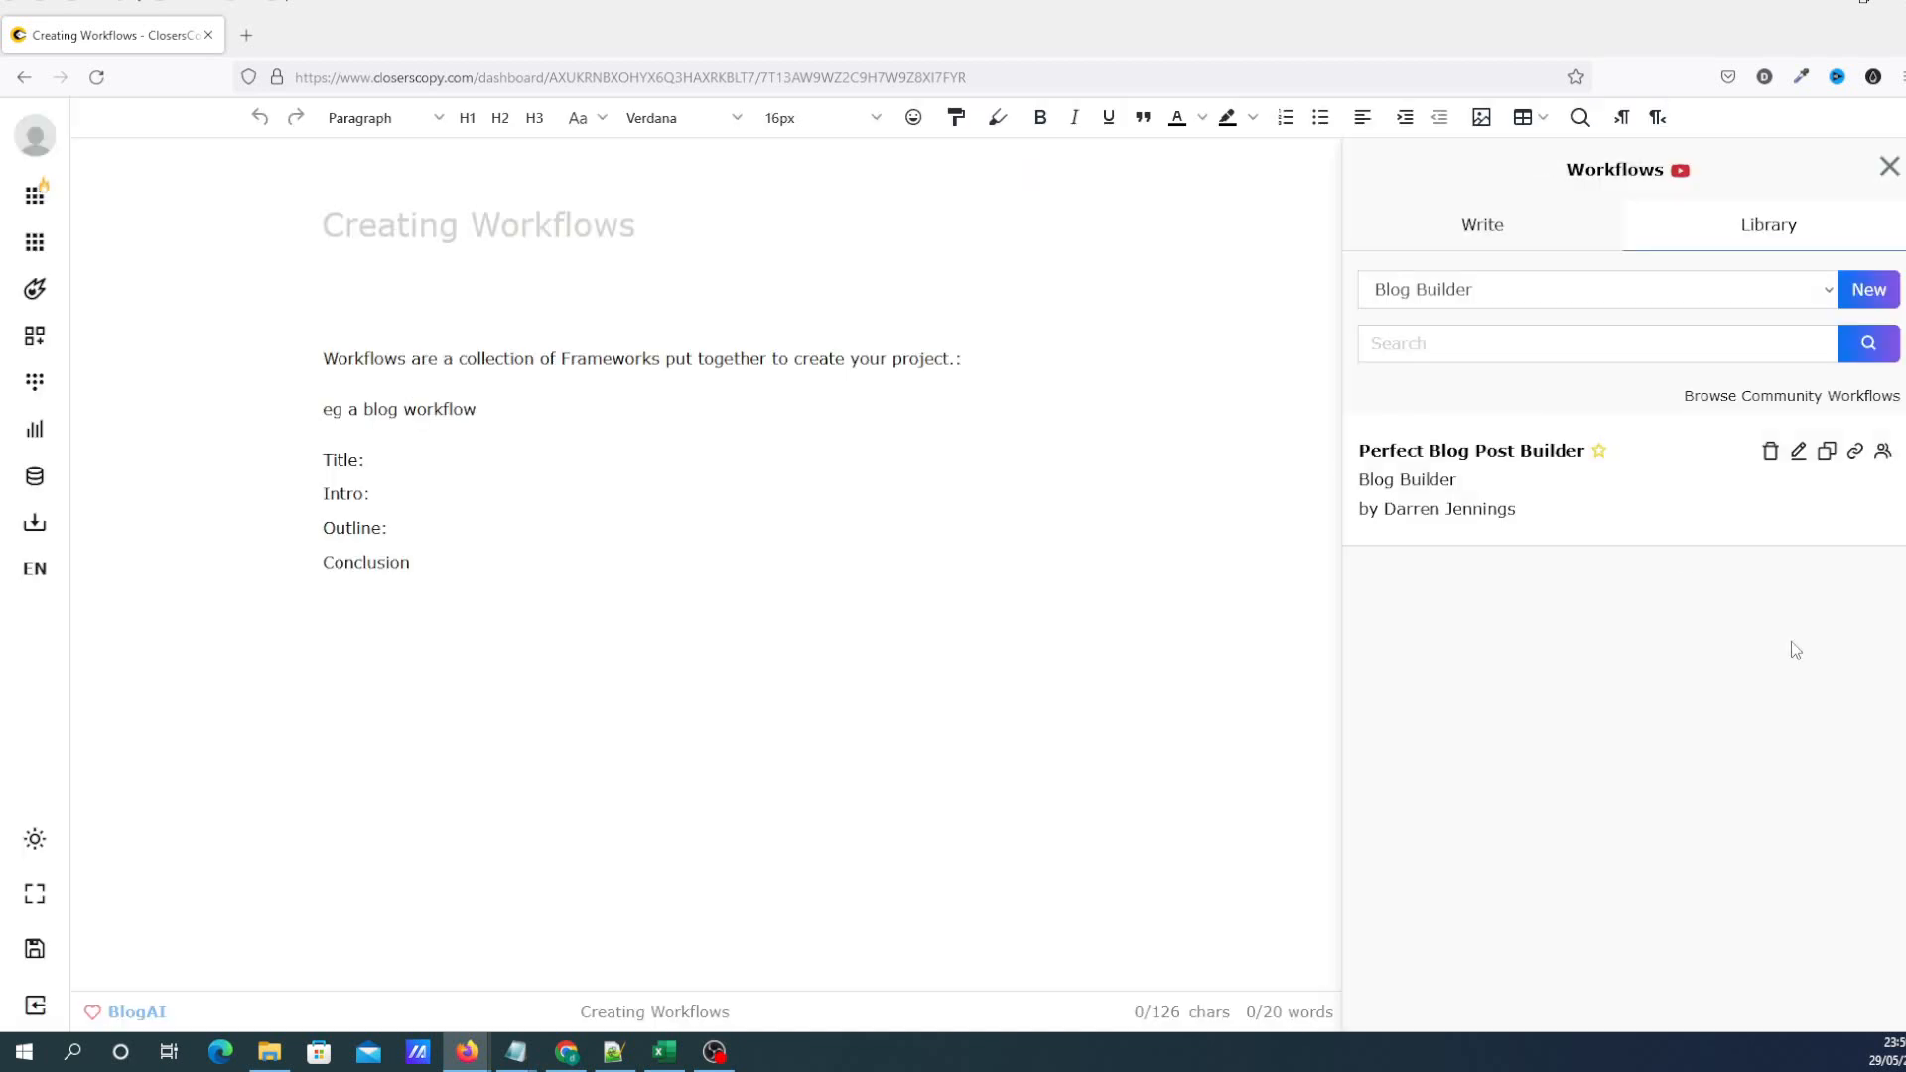
# Open the Perfect Blog Post Builder workflow for editing, review its frameworks from Headline to Meta, then save it and load it for writing
pyautogui.click(1801, 453)
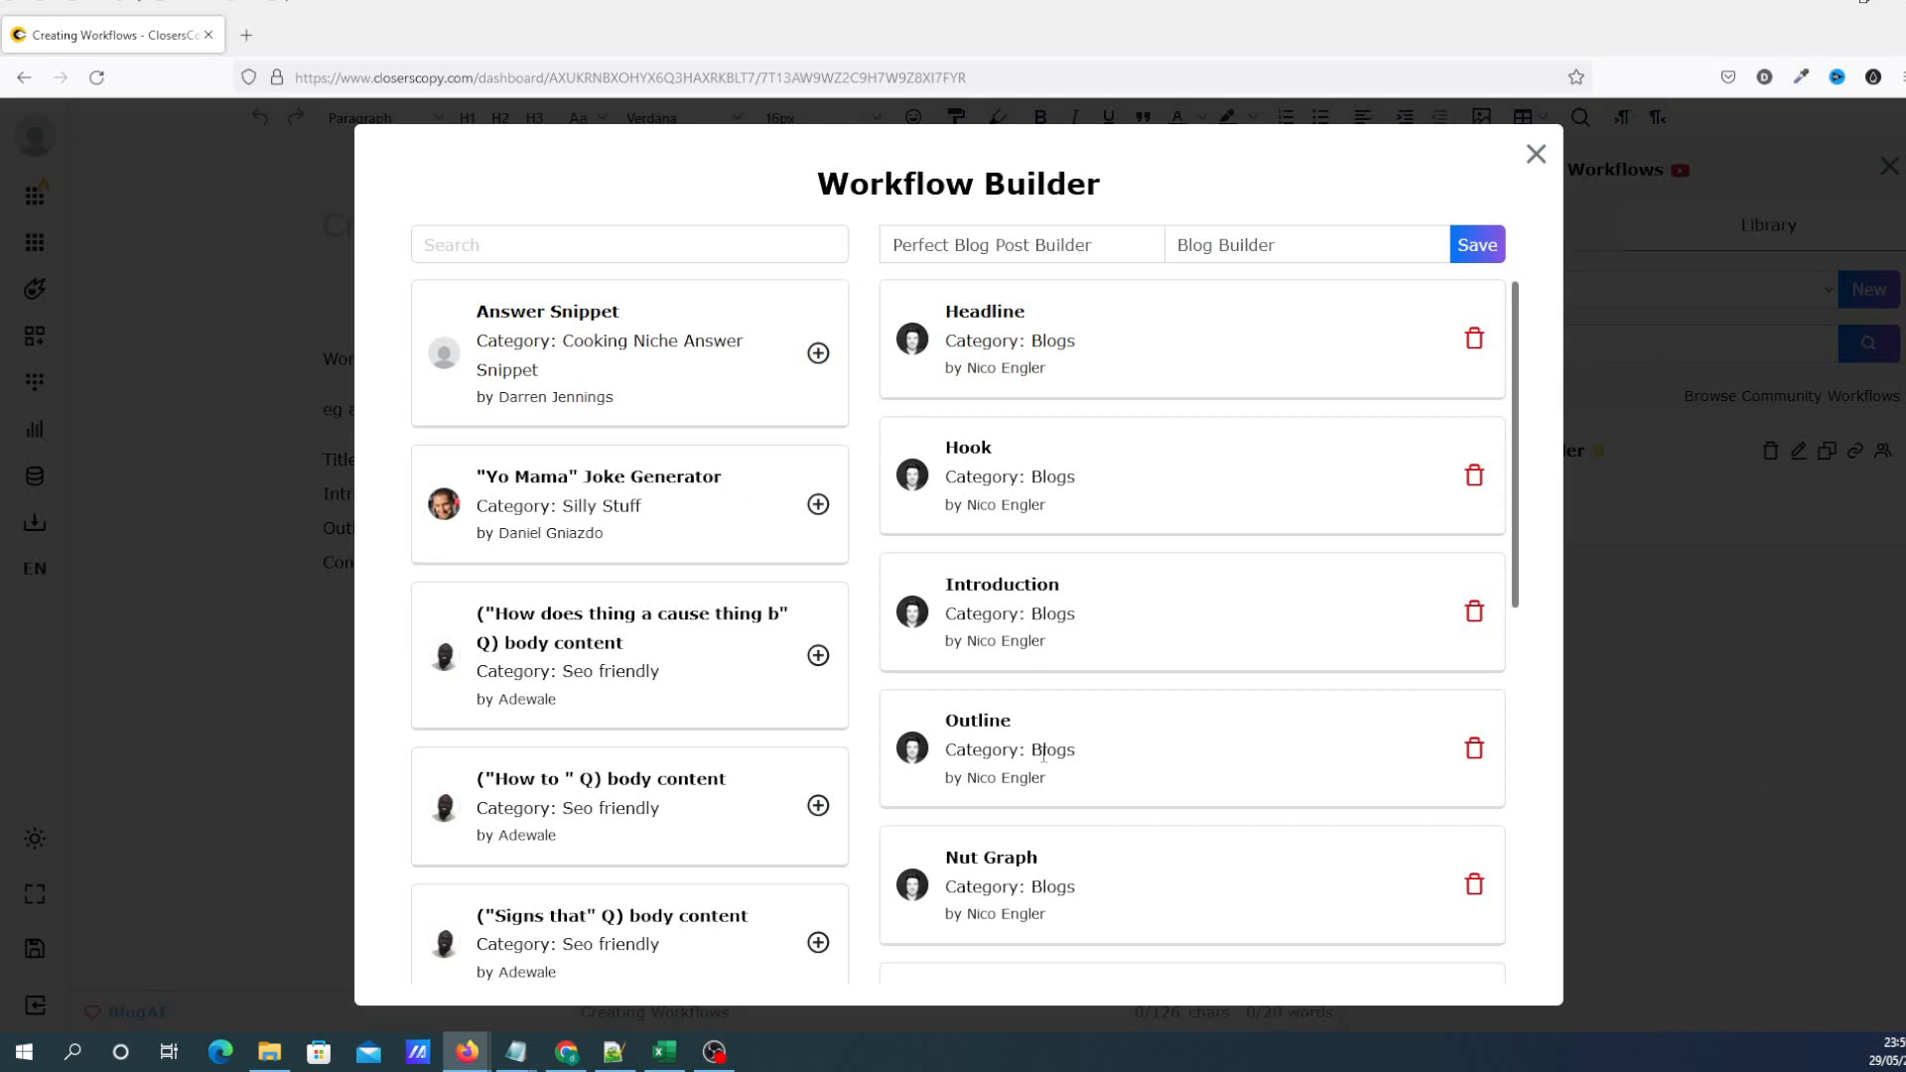
pyautogui.scroll(-6, 1241, 549)
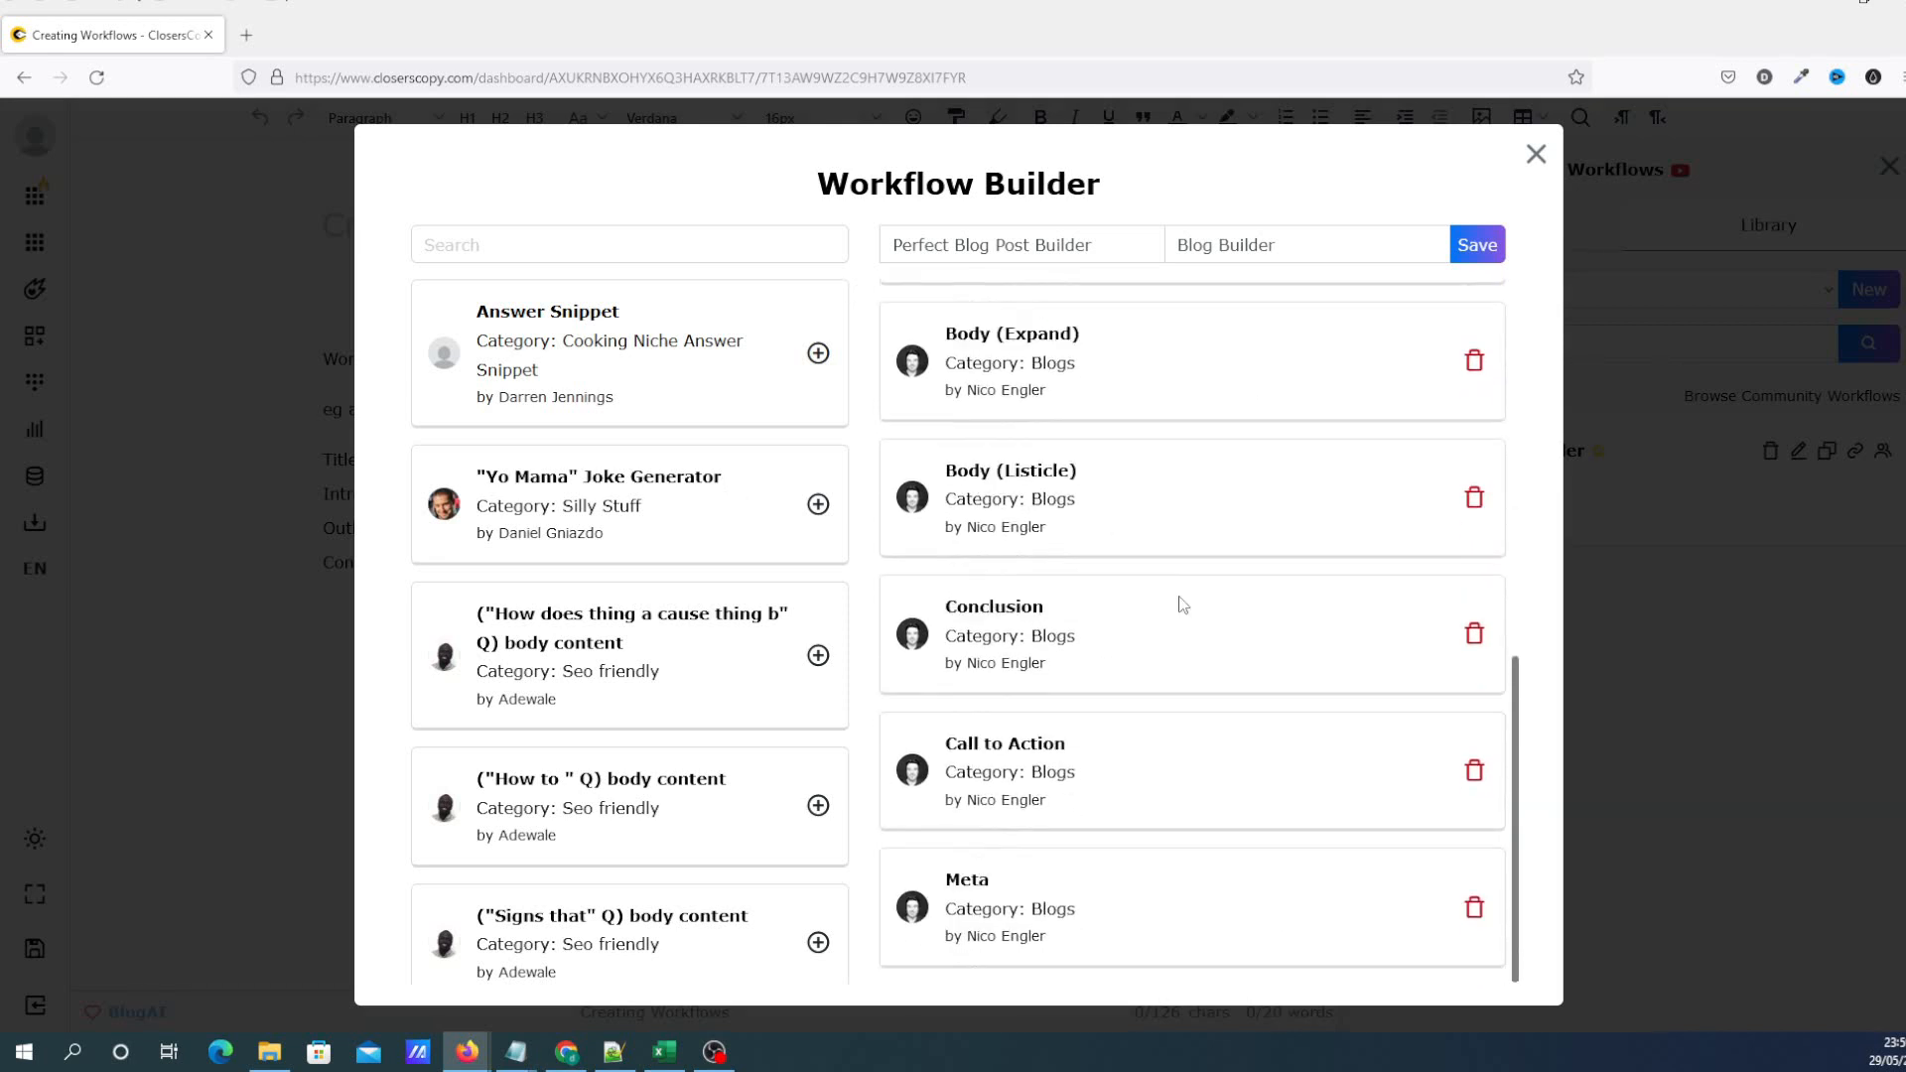
pyautogui.scroll(3, 1153, 734)
pyautogui.scroll(3, 1154, 734)
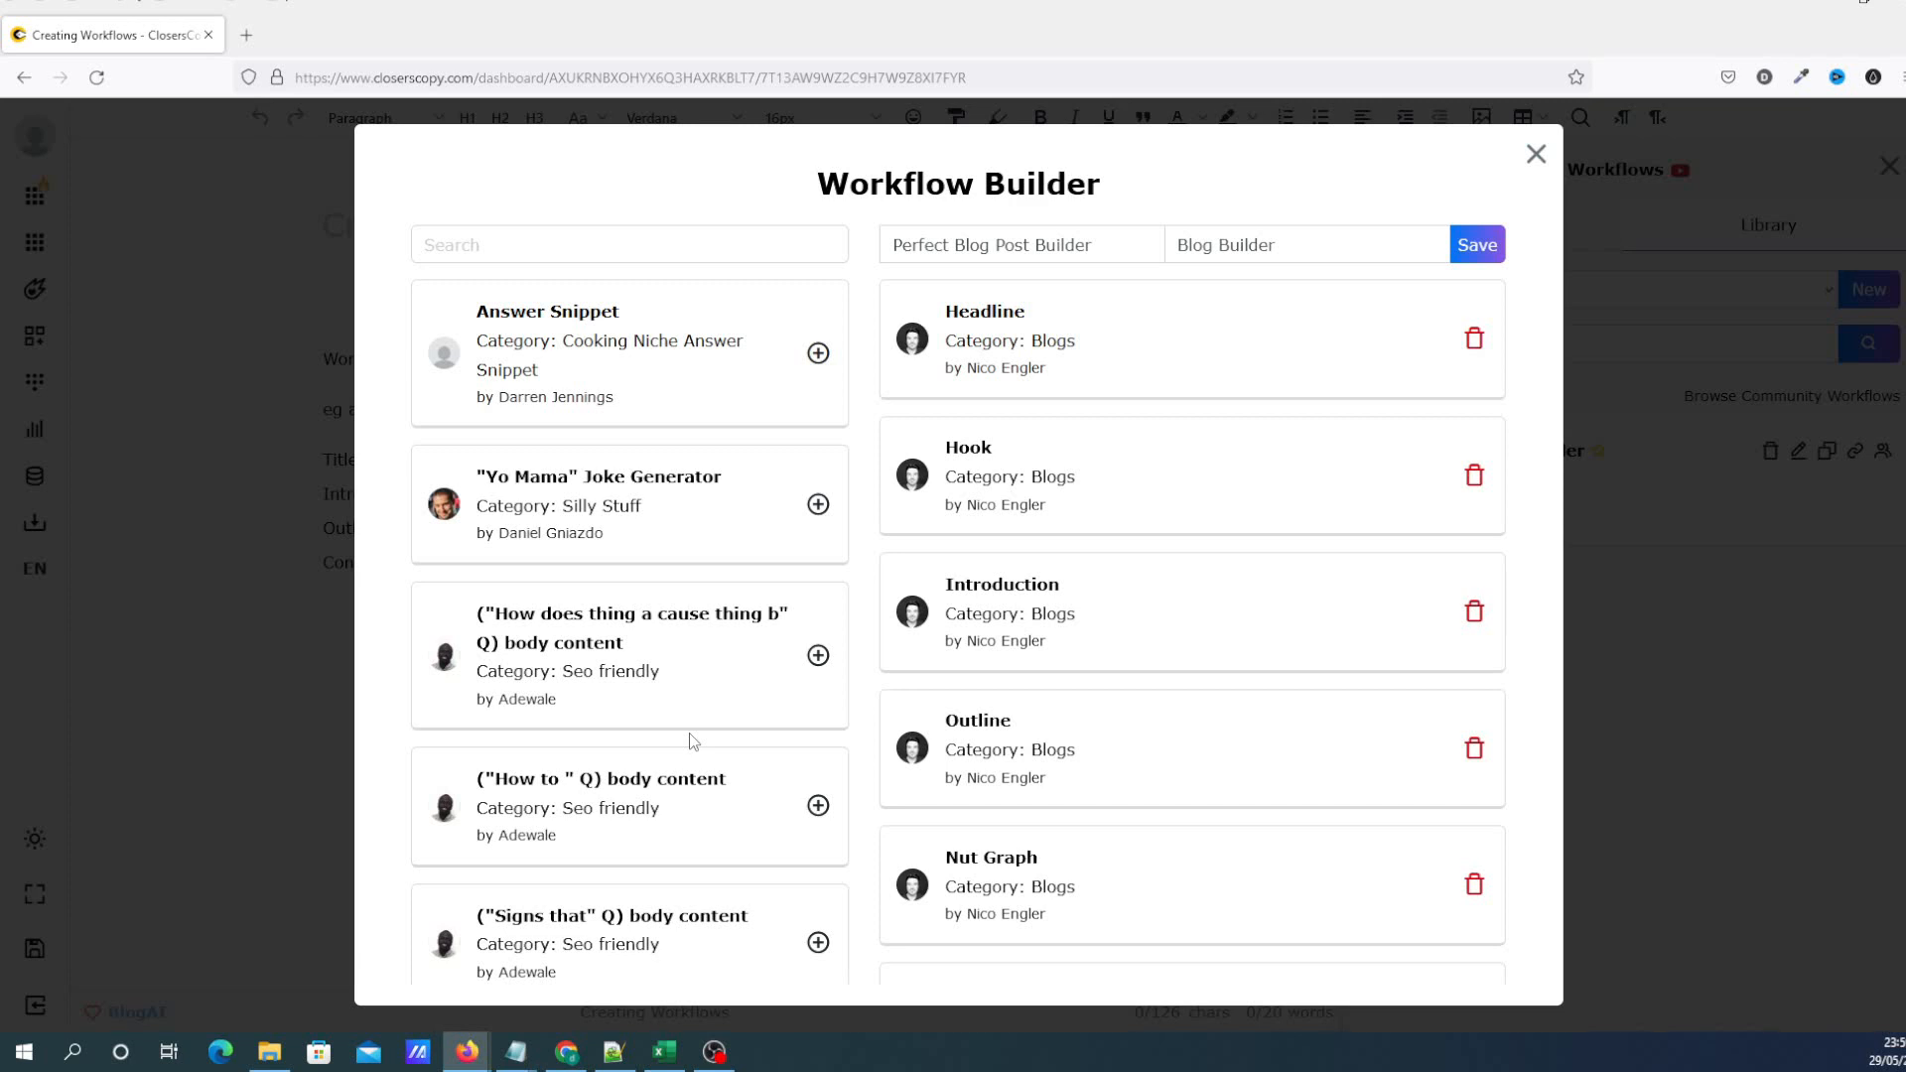
pyautogui.moveTo(1140, 612)
pyautogui.mouseDown()
pyautogui.moveTo(1147, 451)
pyautogui.moveTo(1124, 645)
pyautogui.moveTo(1128, 609)
pyautogui.mouseUp()
pyautogui.click(1481, 251)
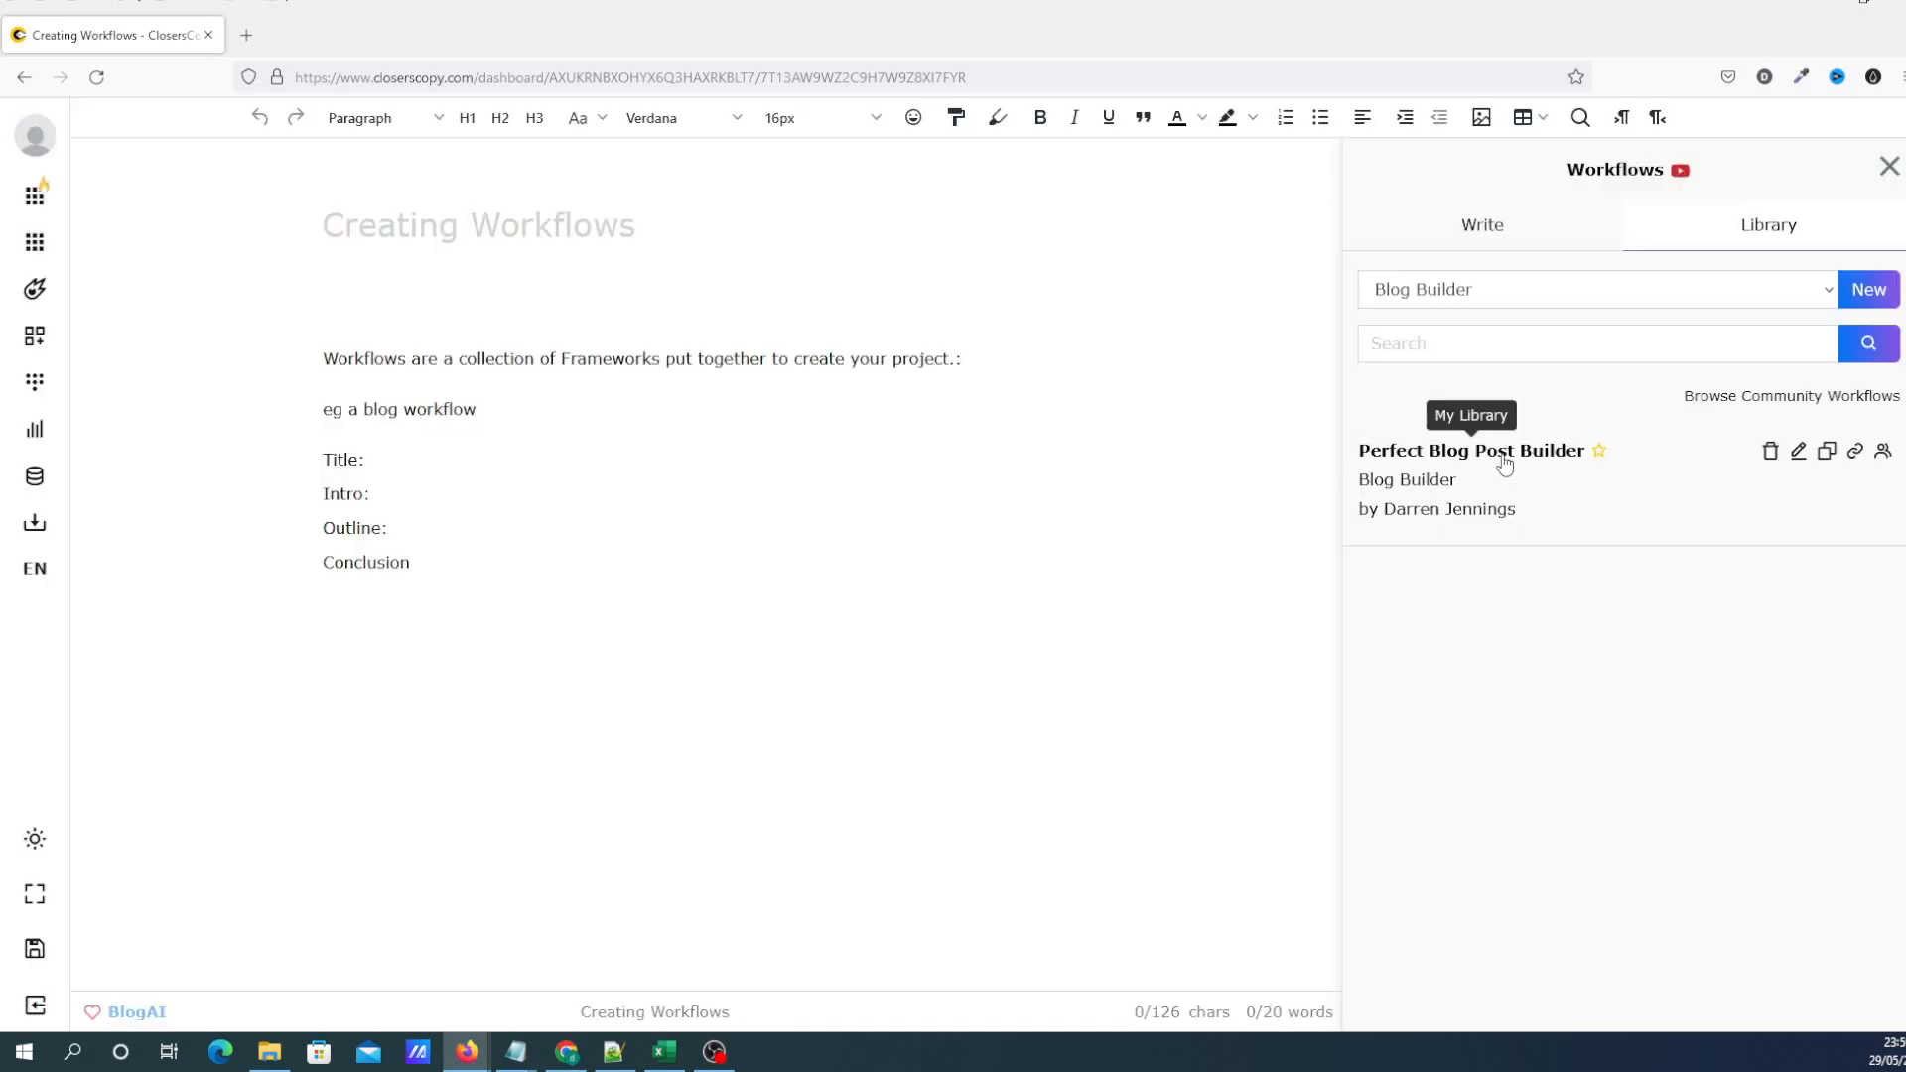
pyautogui.click(1504, 459)
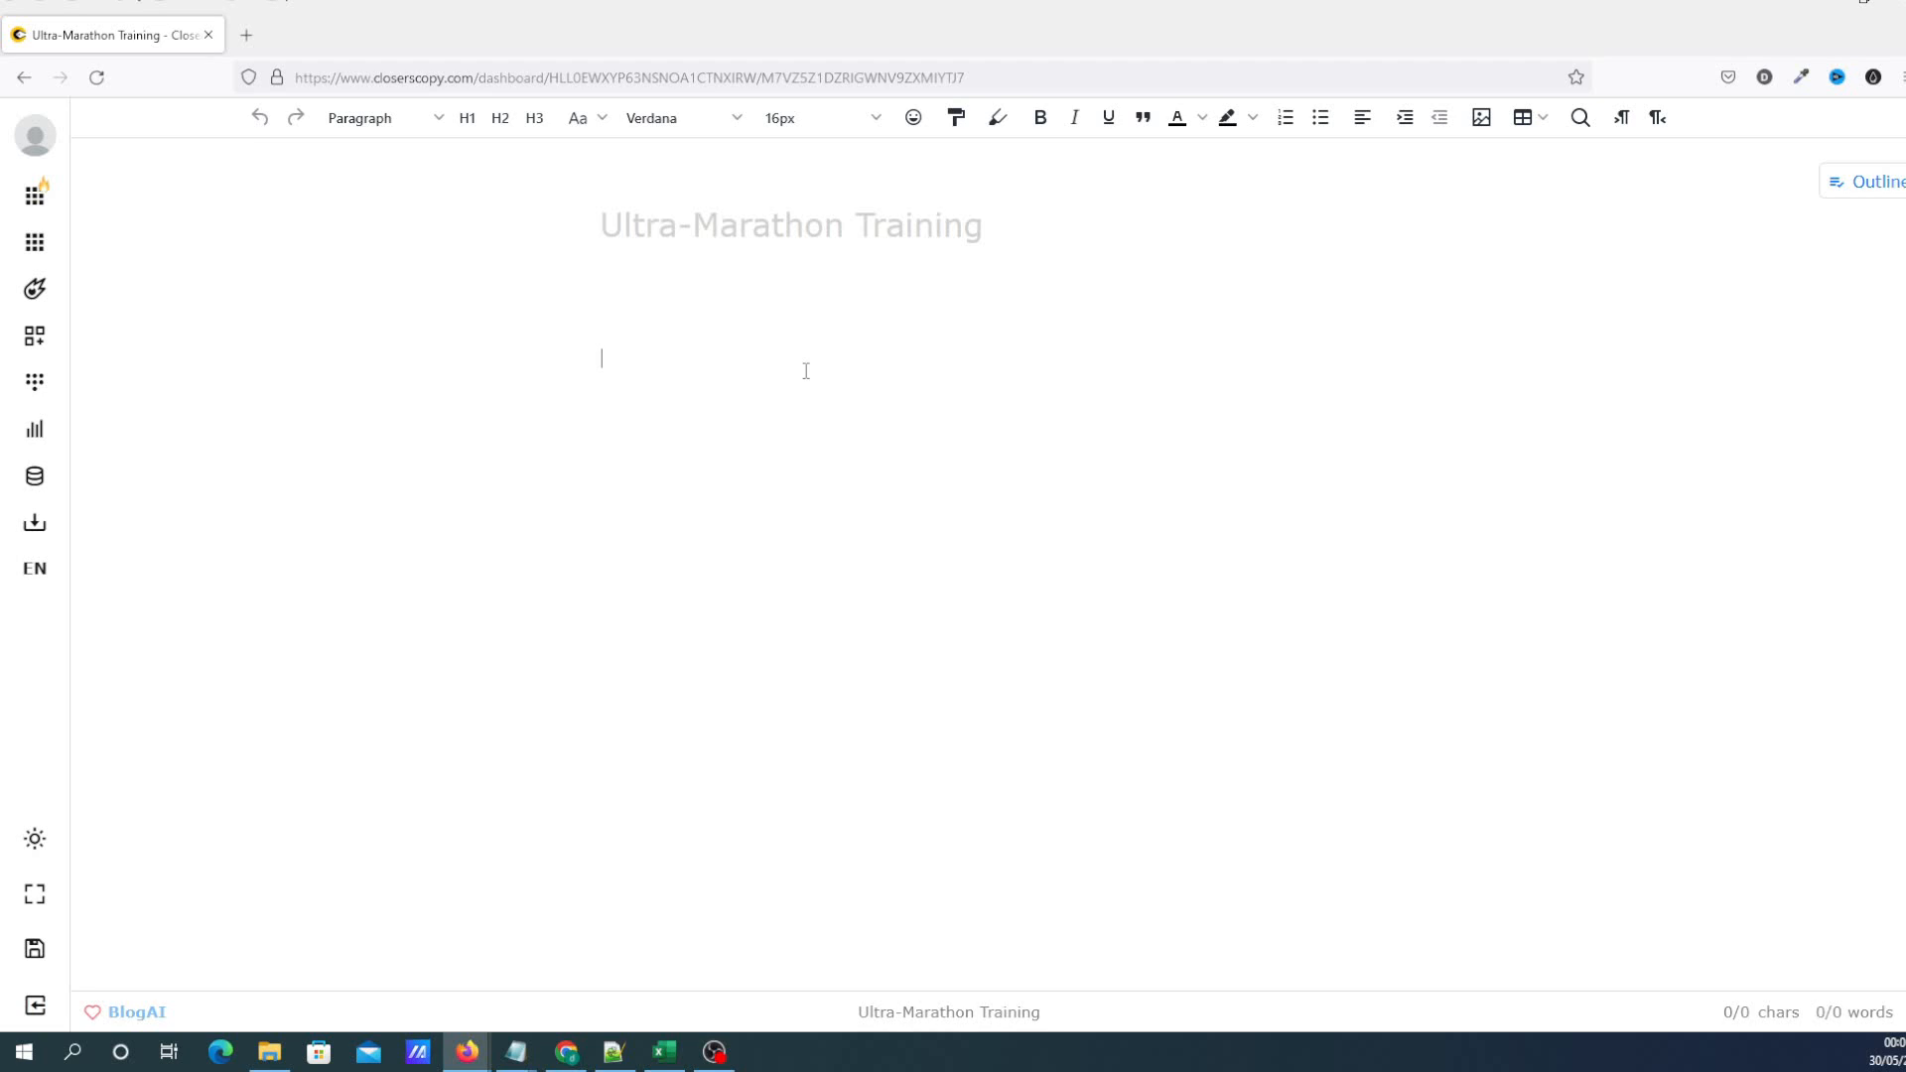
# Generate headlines for the topic "how to train for an ultramarathon" and insert "How To Train For An Ultra Marathon: 8 Essential Steps" into the Ultra-Marathon Training document
pyautogui.click(36, 383)
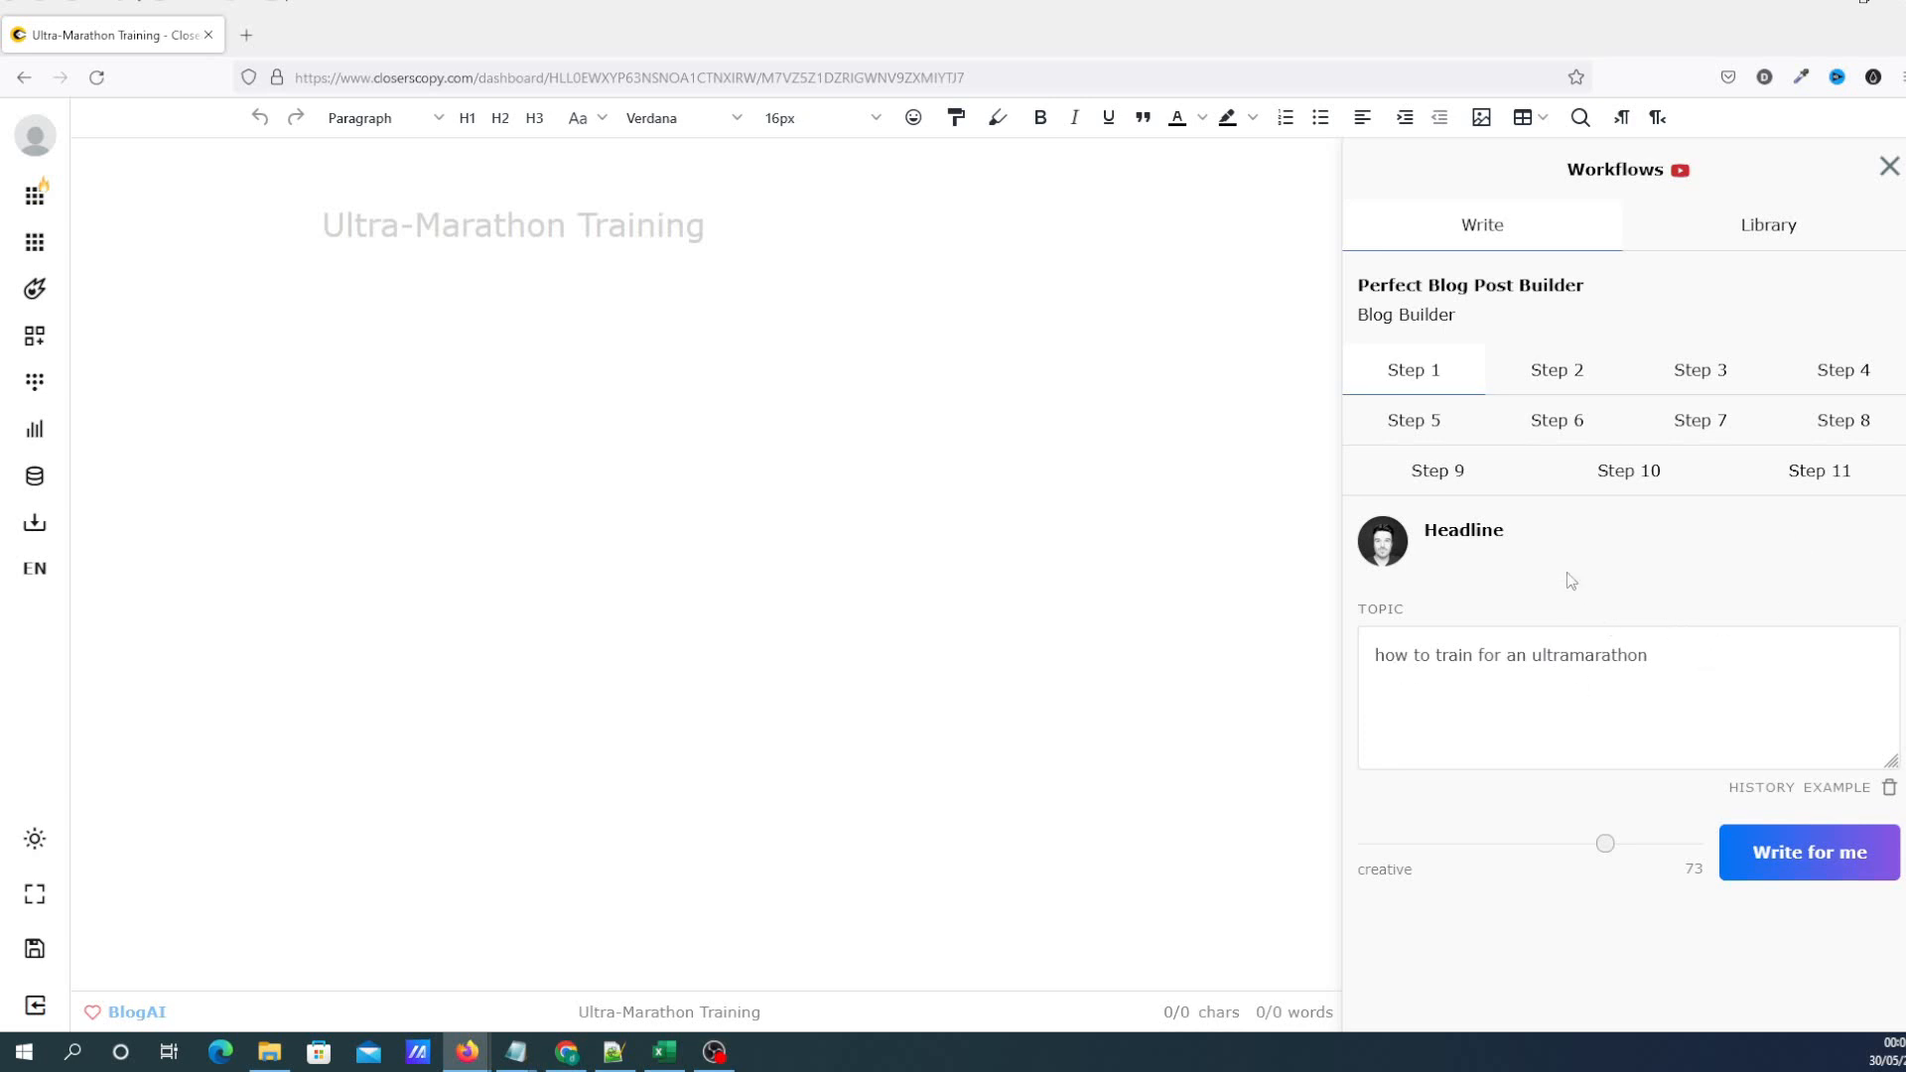
pyautogui.click(1845, 866)
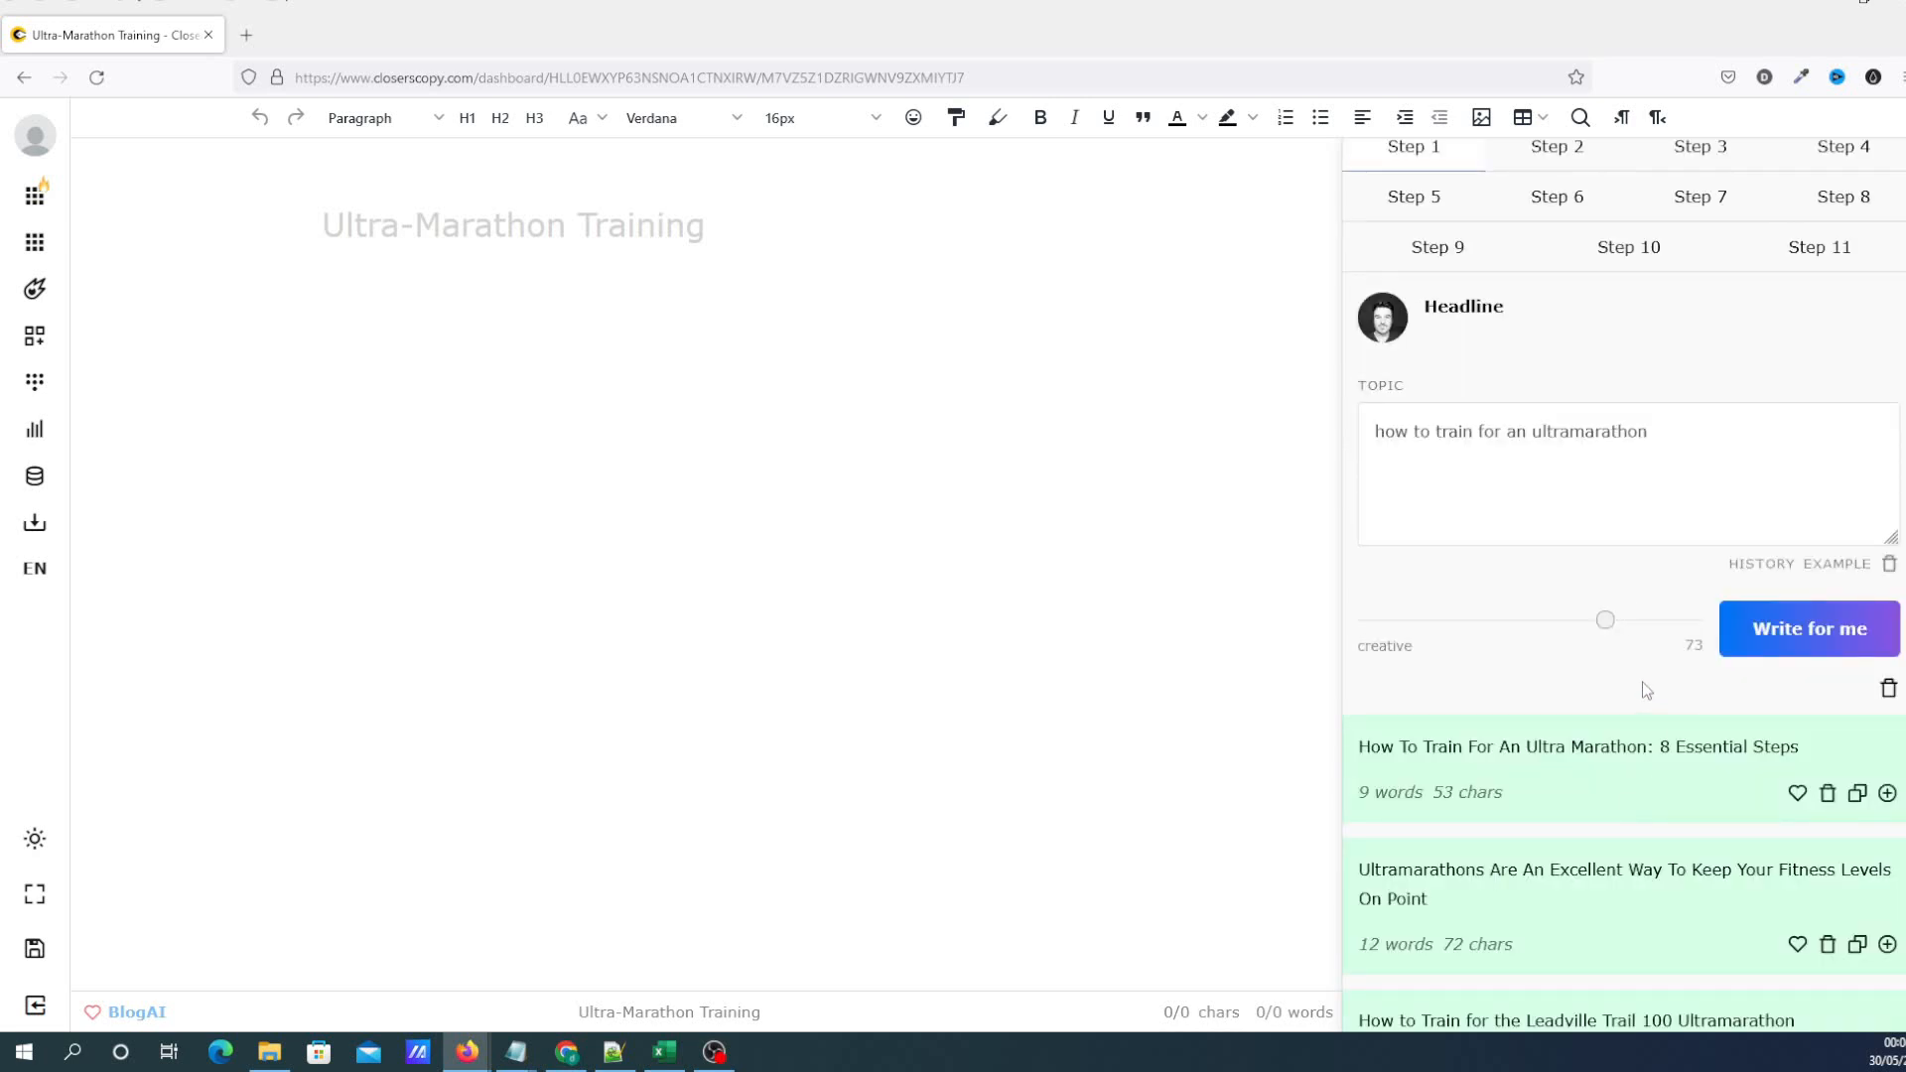
pyautogui.scroll(-2, 1644, 685)
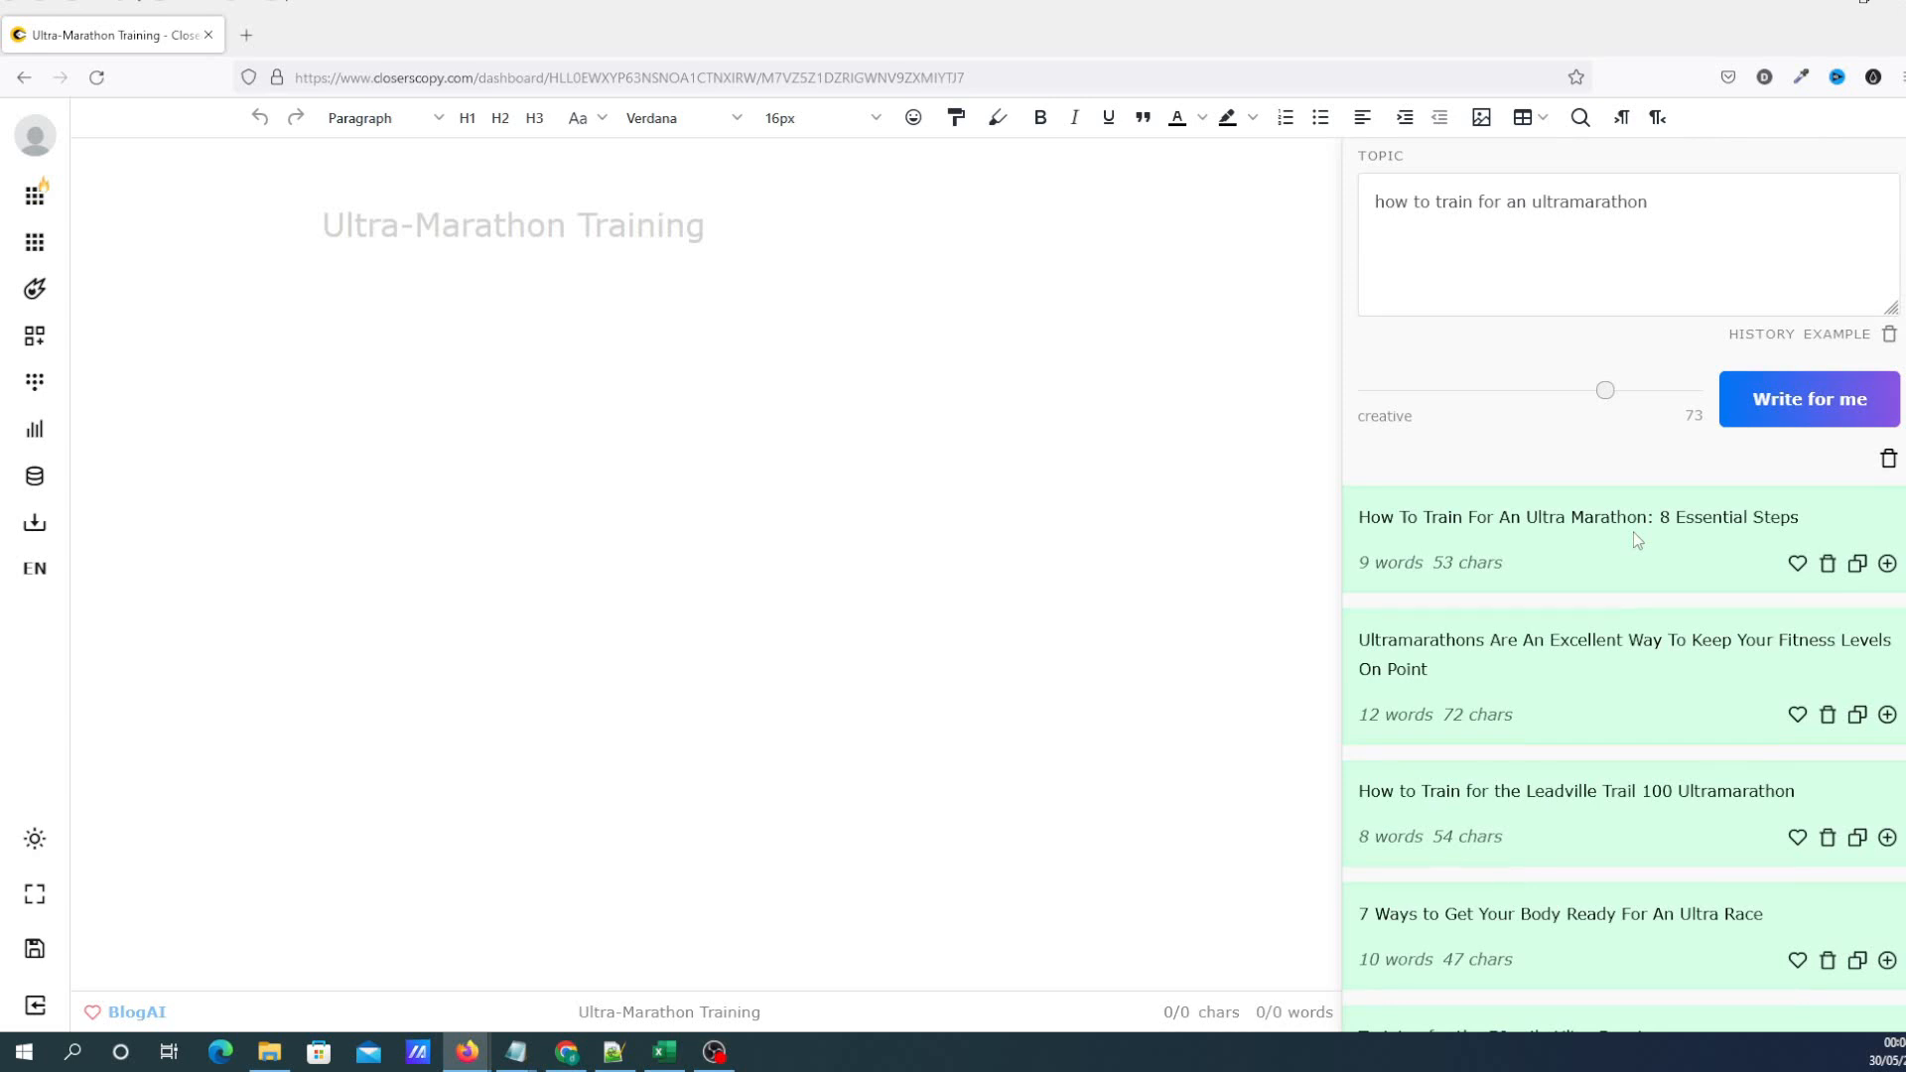
pyautogui.scroll(-1, 1638, 685)
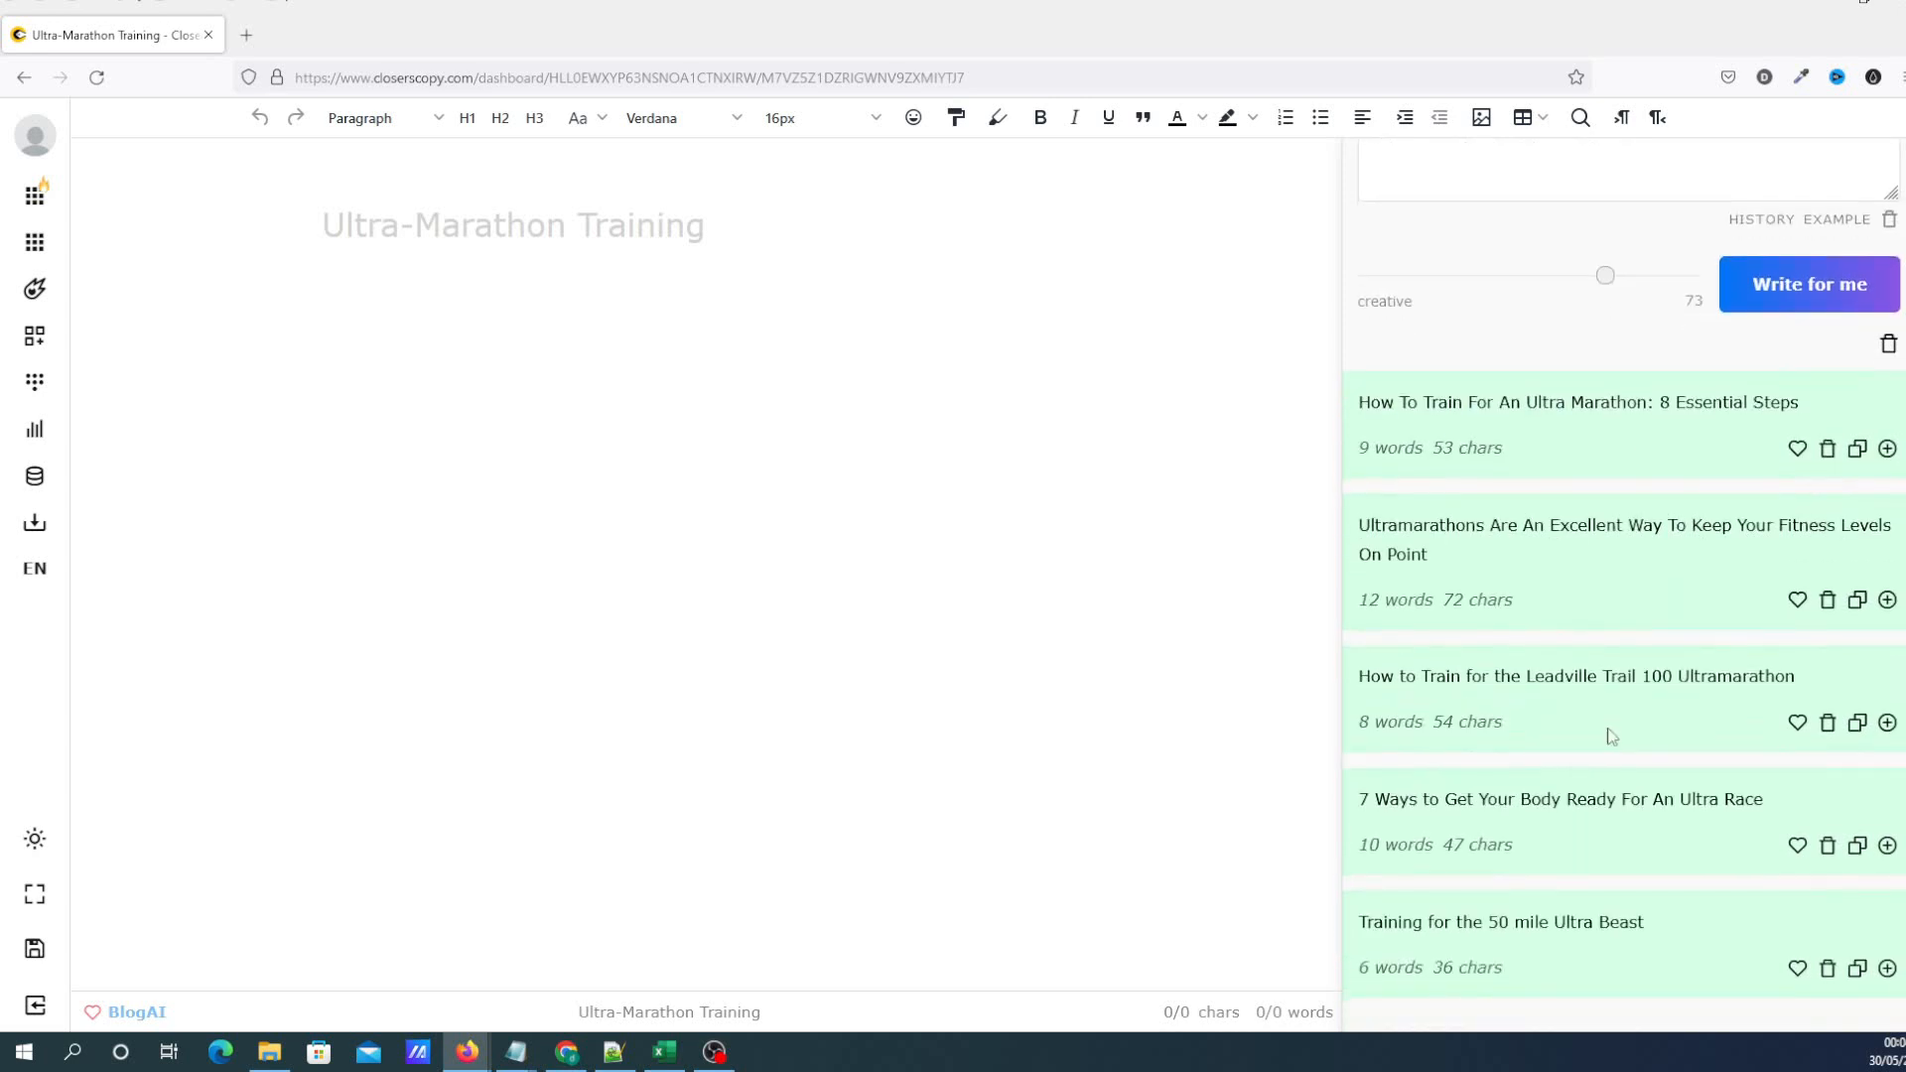
pyautogui.moveTo(1529, 677); pyautogui.dragTo(1620, 678)
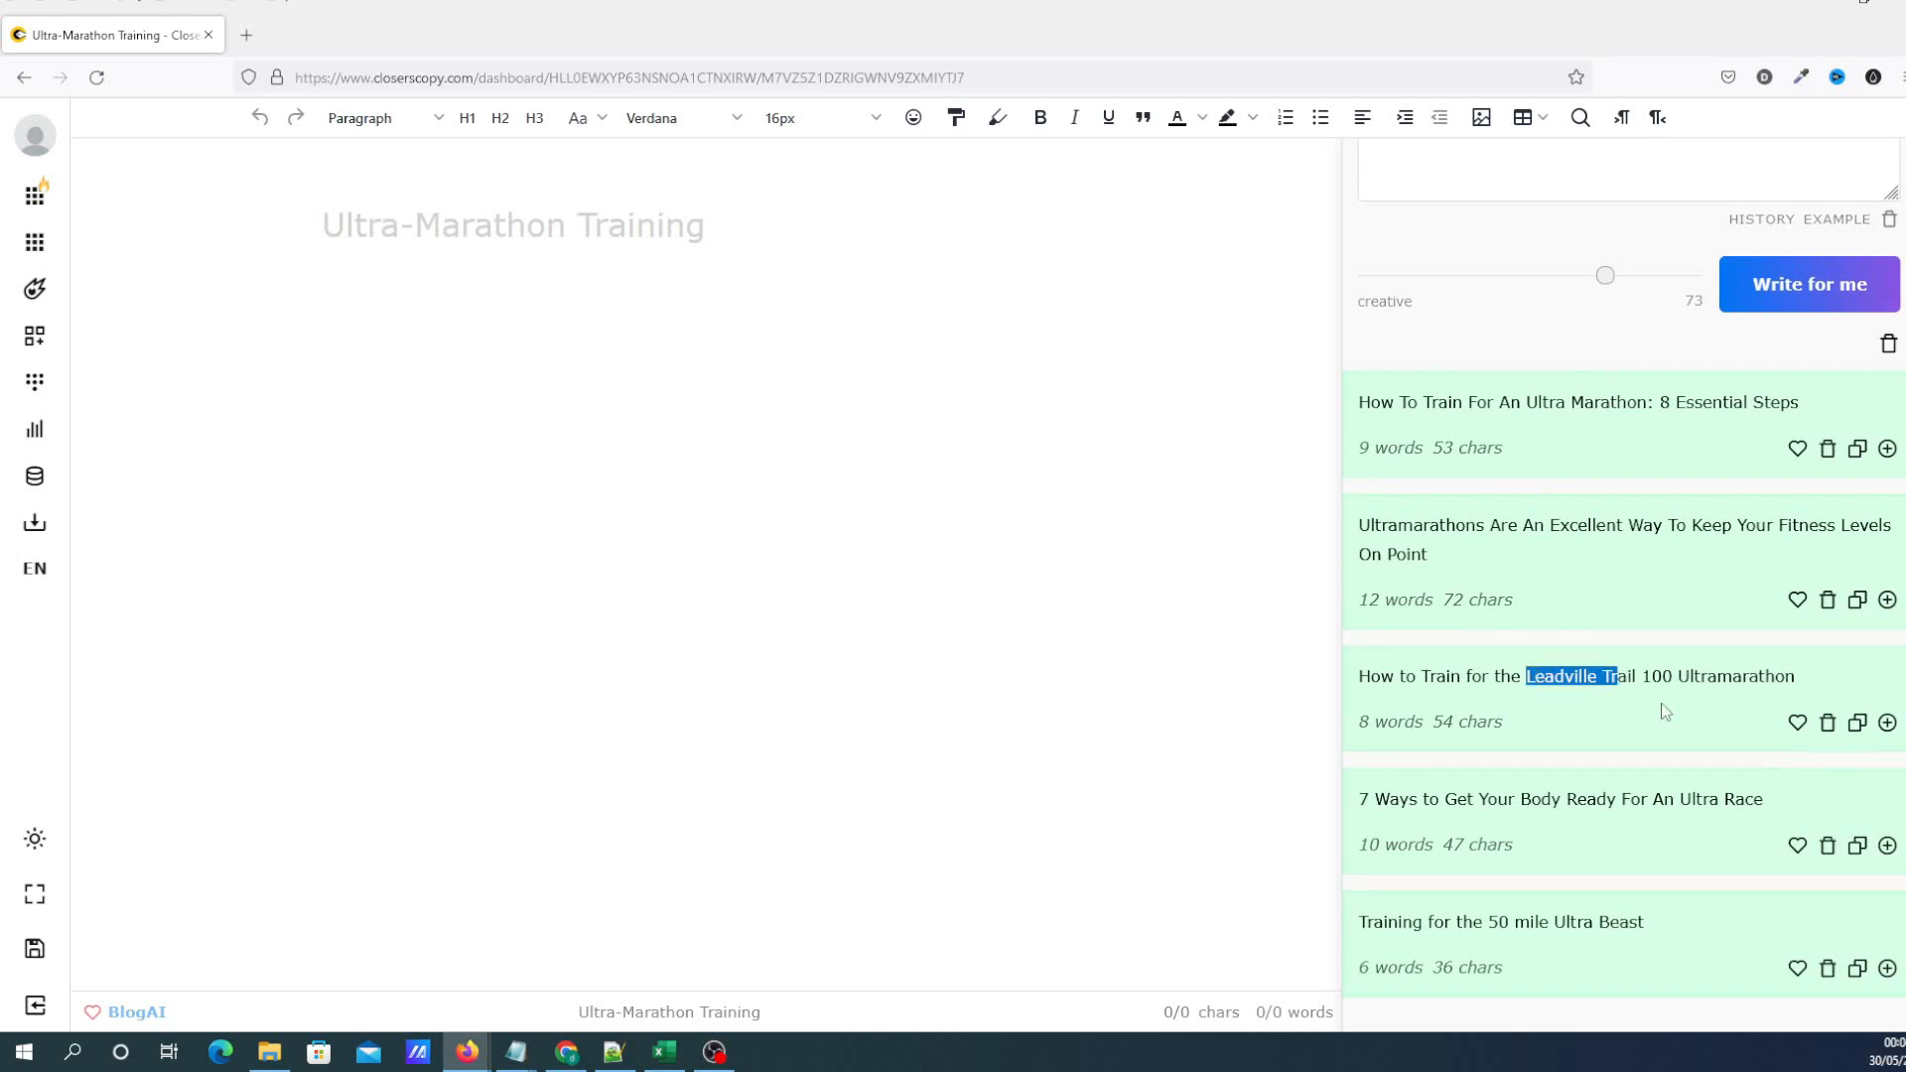
pyautogui.scroll(2, 1665, 712)
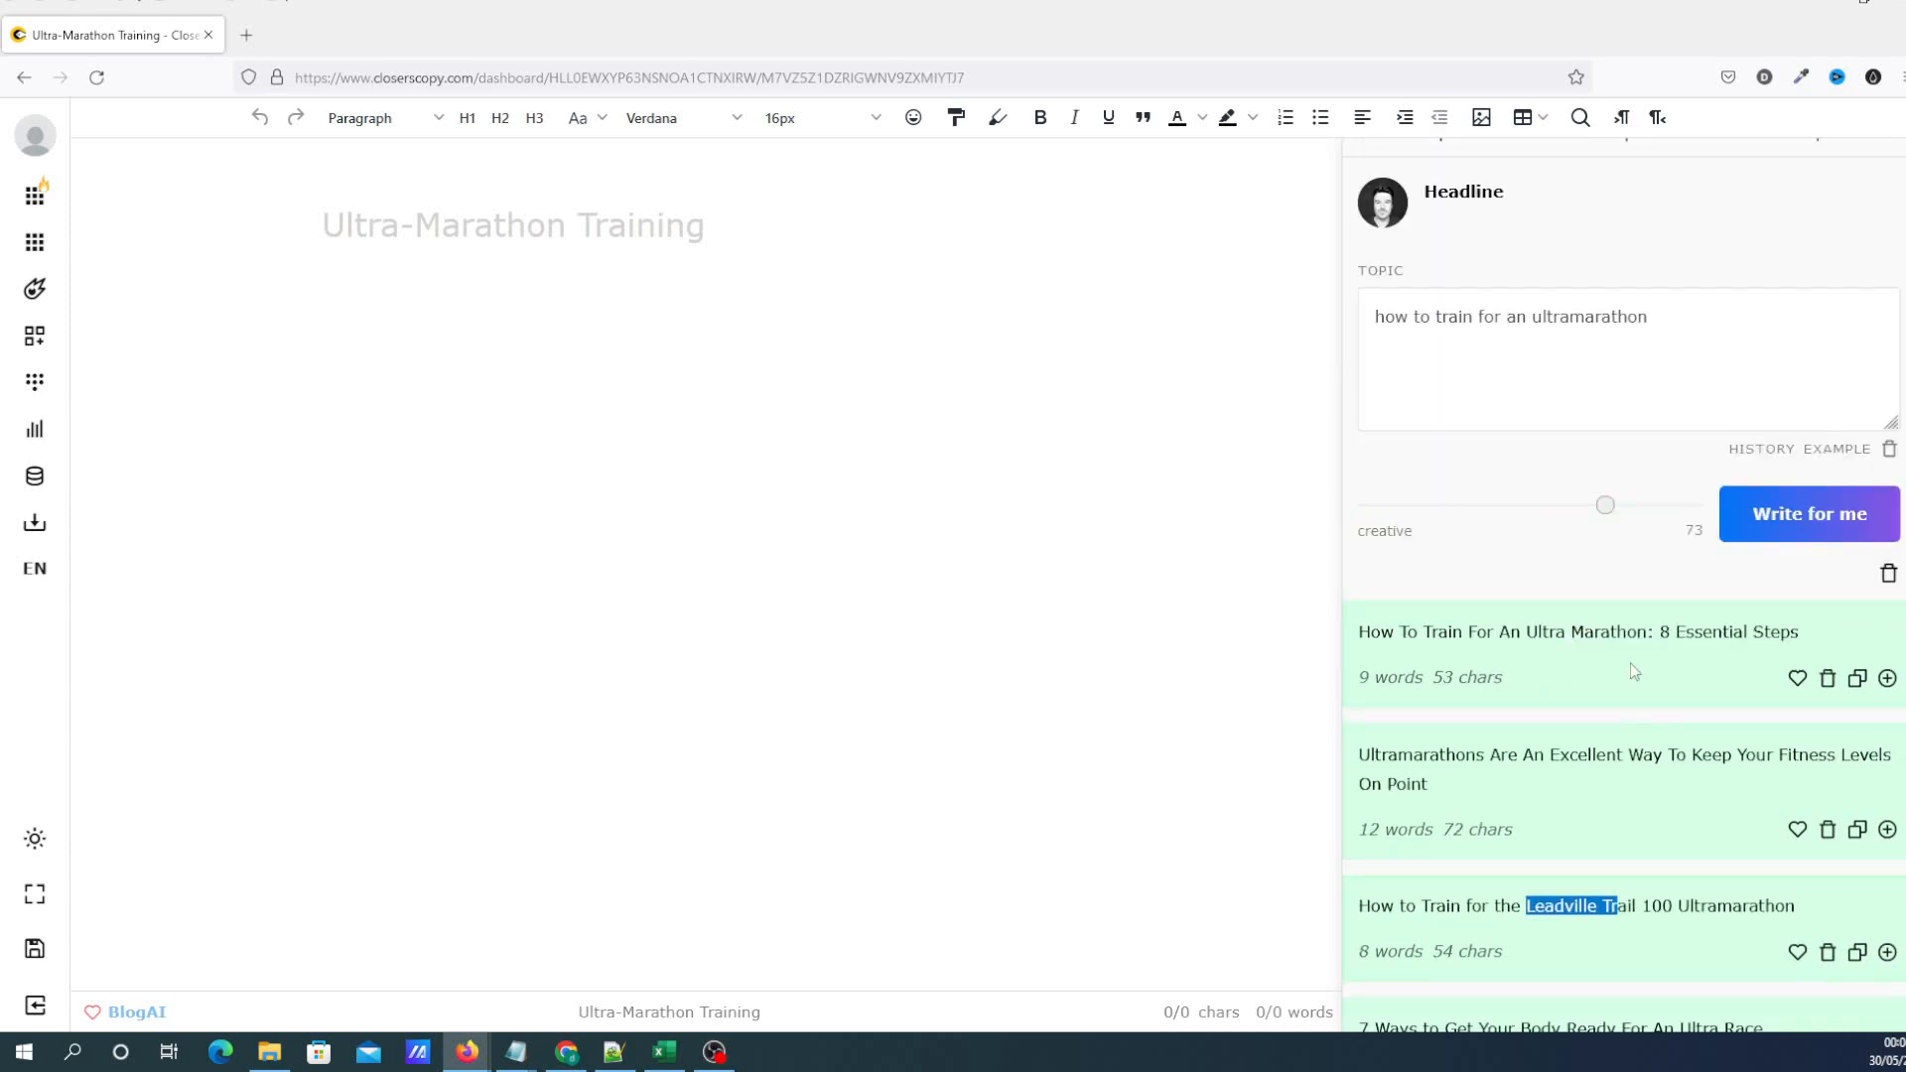
pyautogui.click(1887, 678)
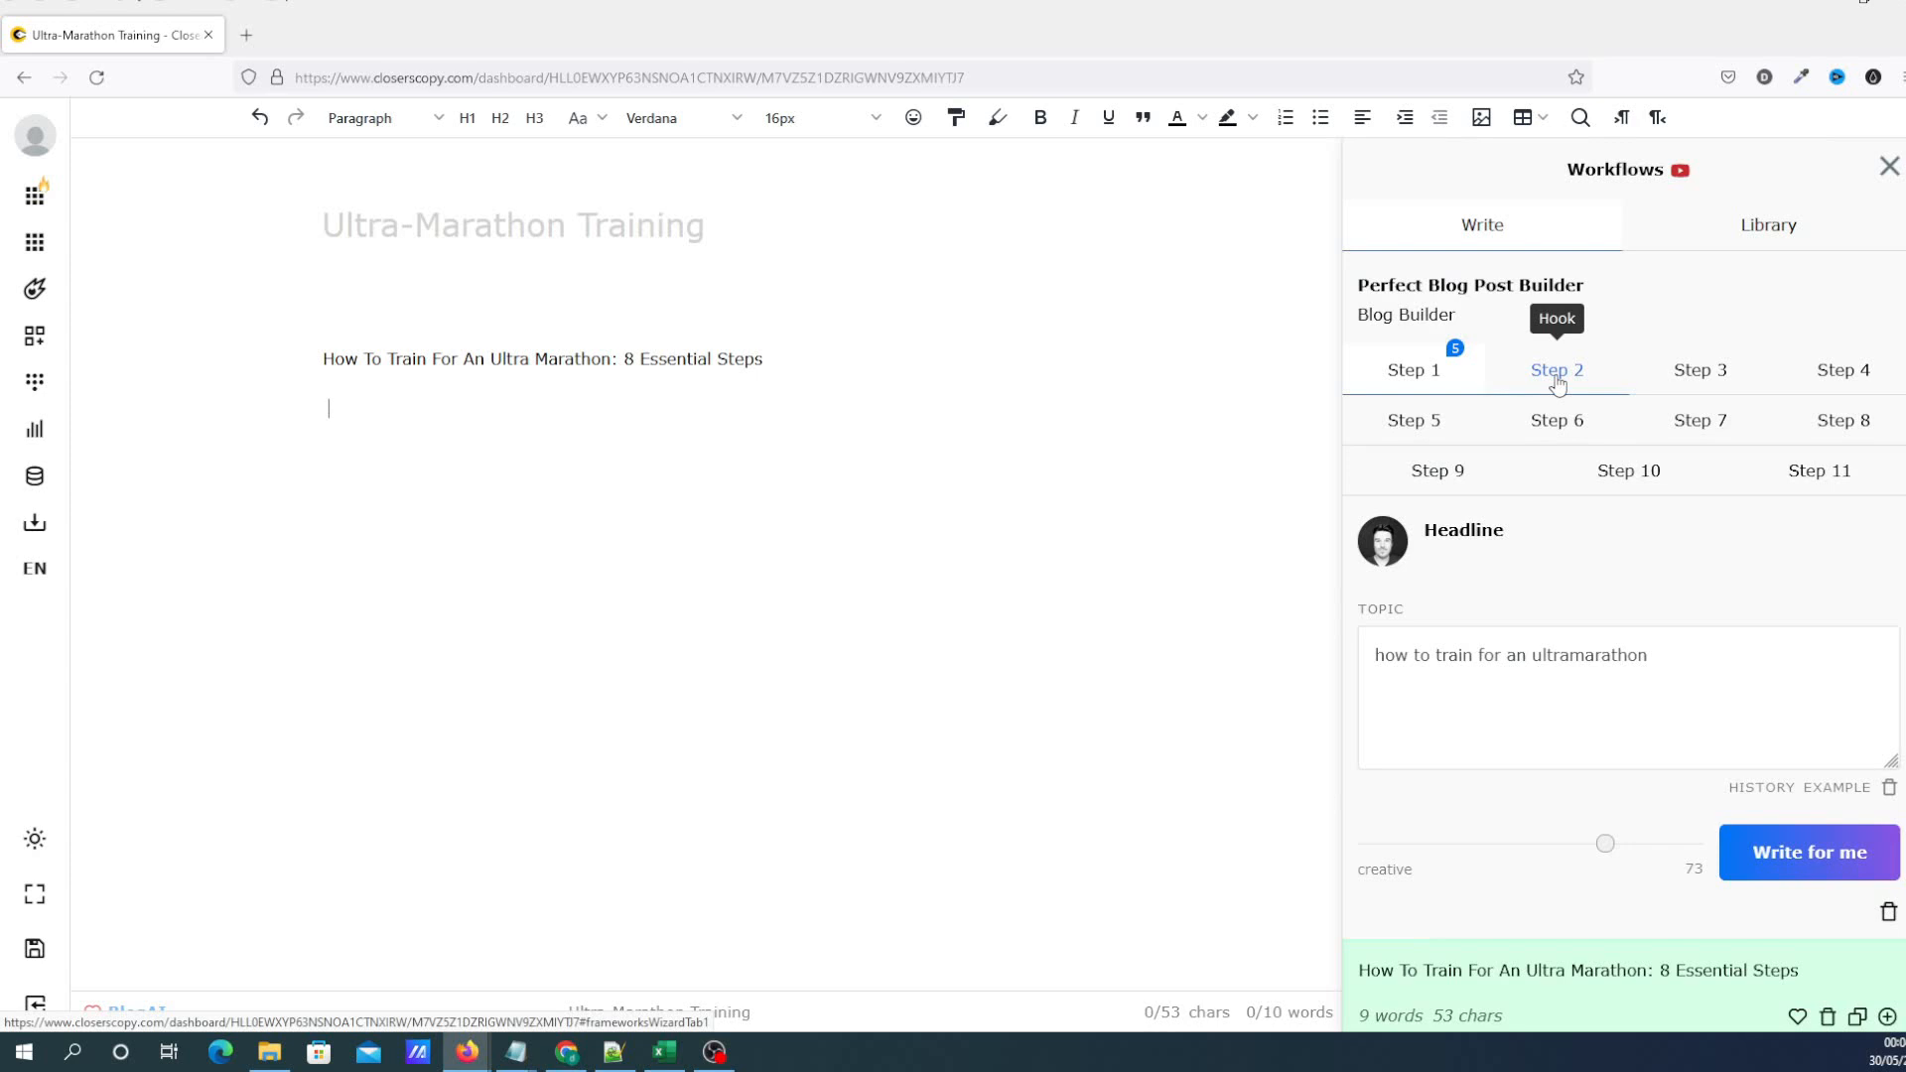
# Copy the topic "how to train for an ultramarathon" into the Hook step's headline and generate hooks
pyautogui.click(1556, 379)
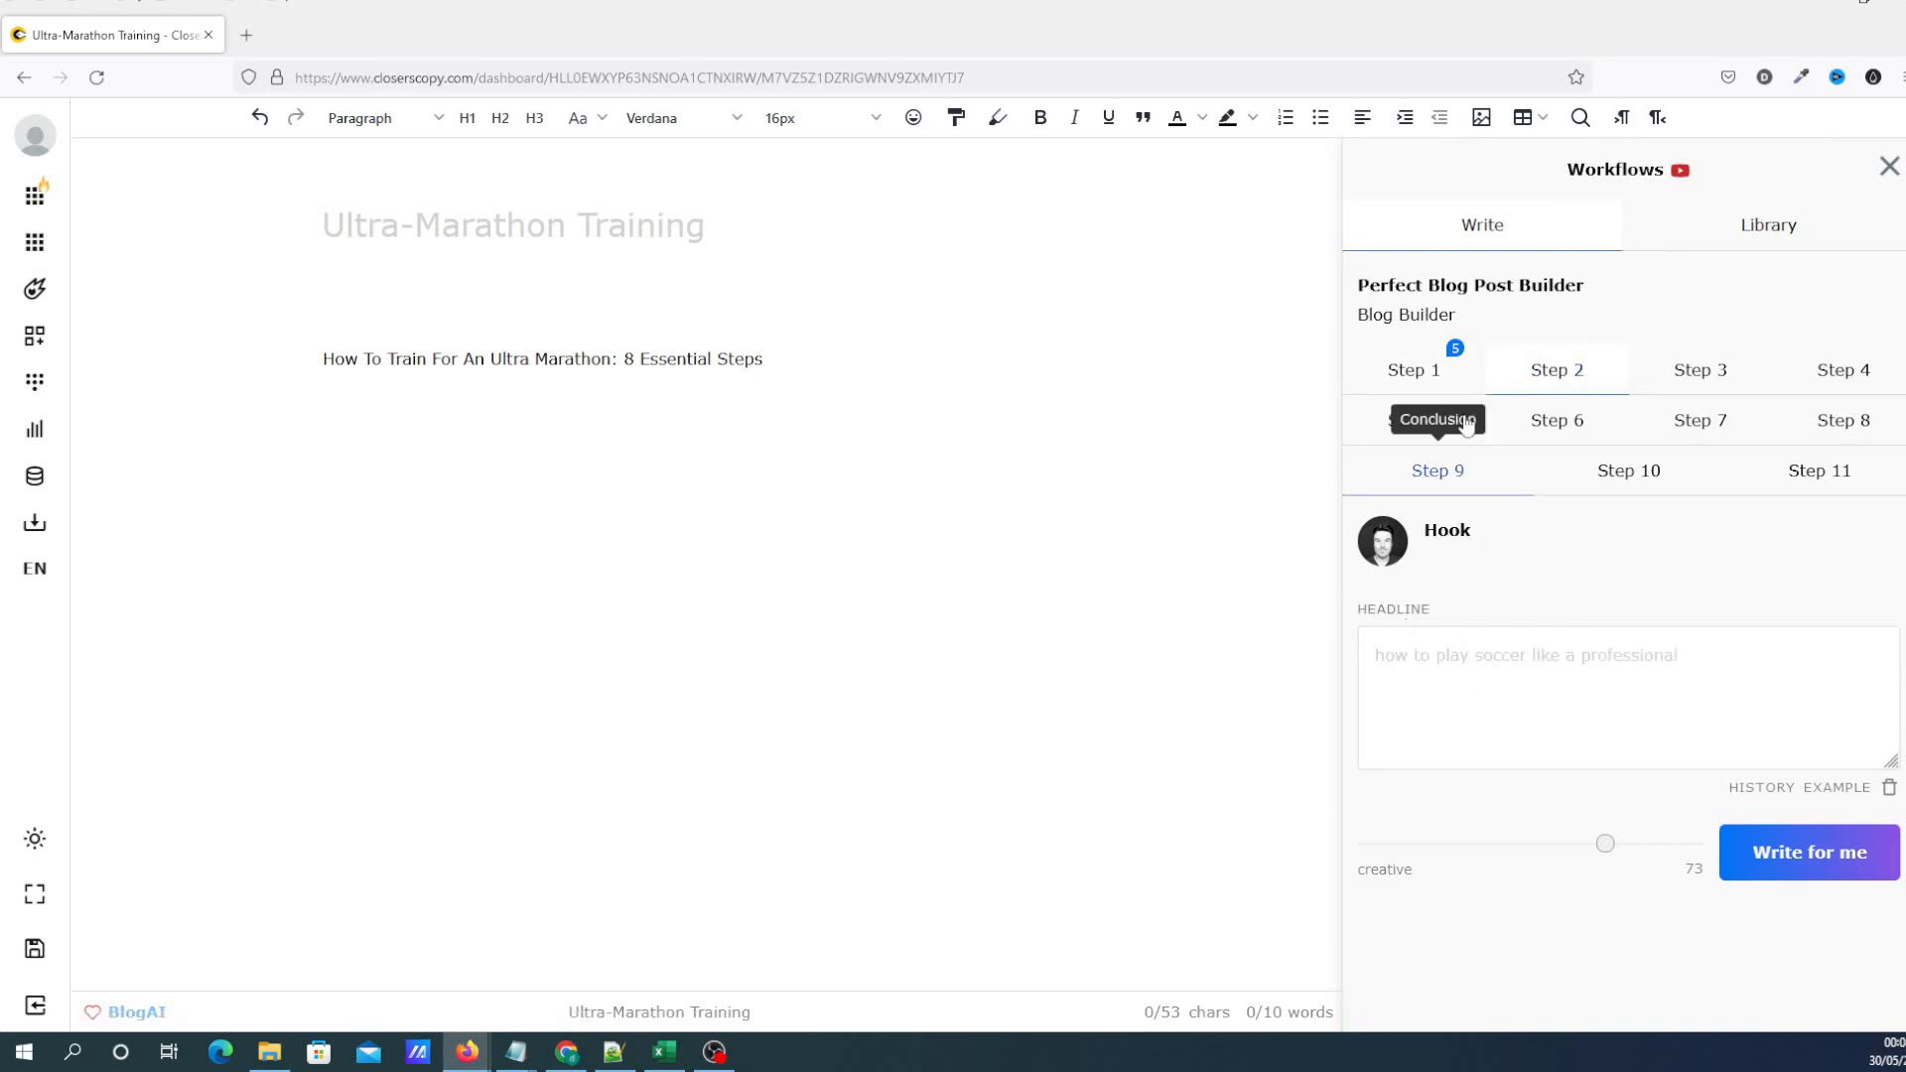
pyautogui.click(1418, 396)
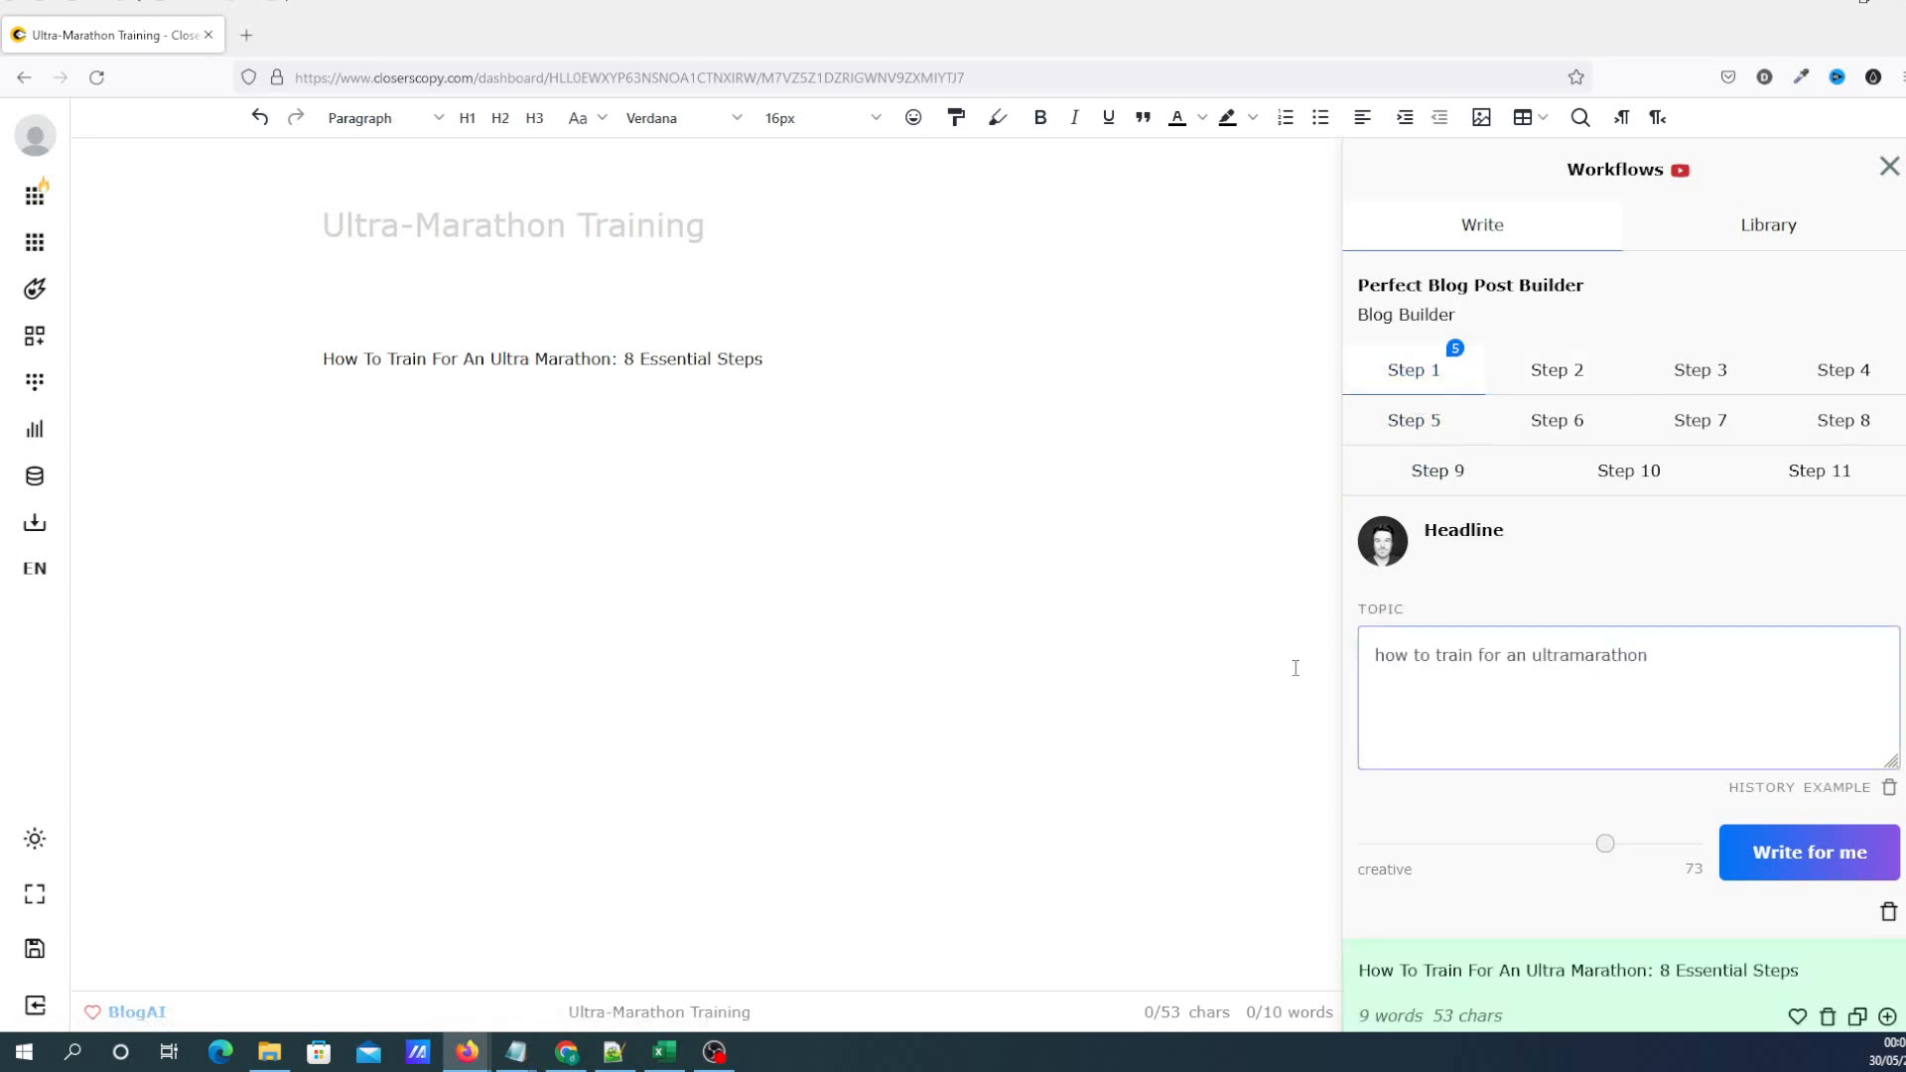
pyautogui.moveTo(1667, 665); pyautogui.dragTo(1301, 658)
pyautogui.hotkey('ctrl', 'c')
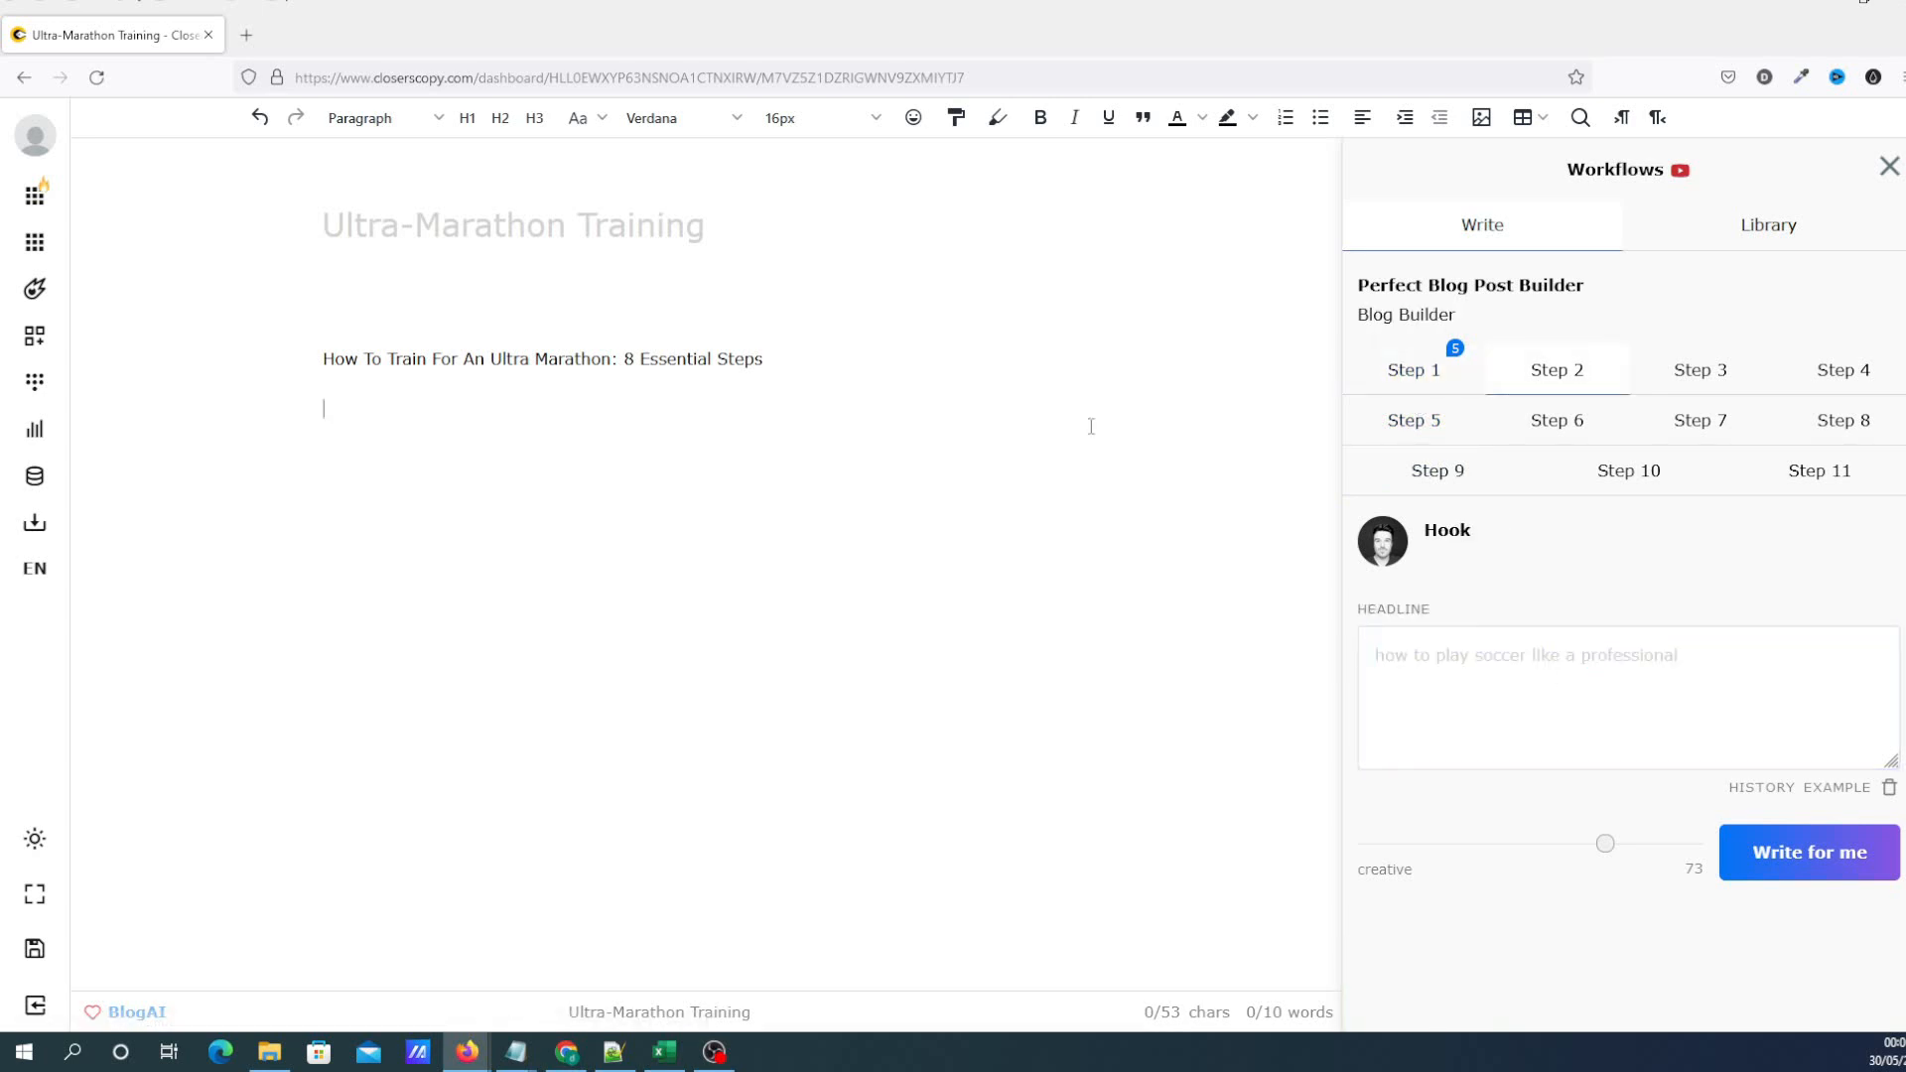
pyautogui.click(1440, 695)
pyautogui.hotkey('ctrl', 'v')
pyautogui.click(1809, 852)
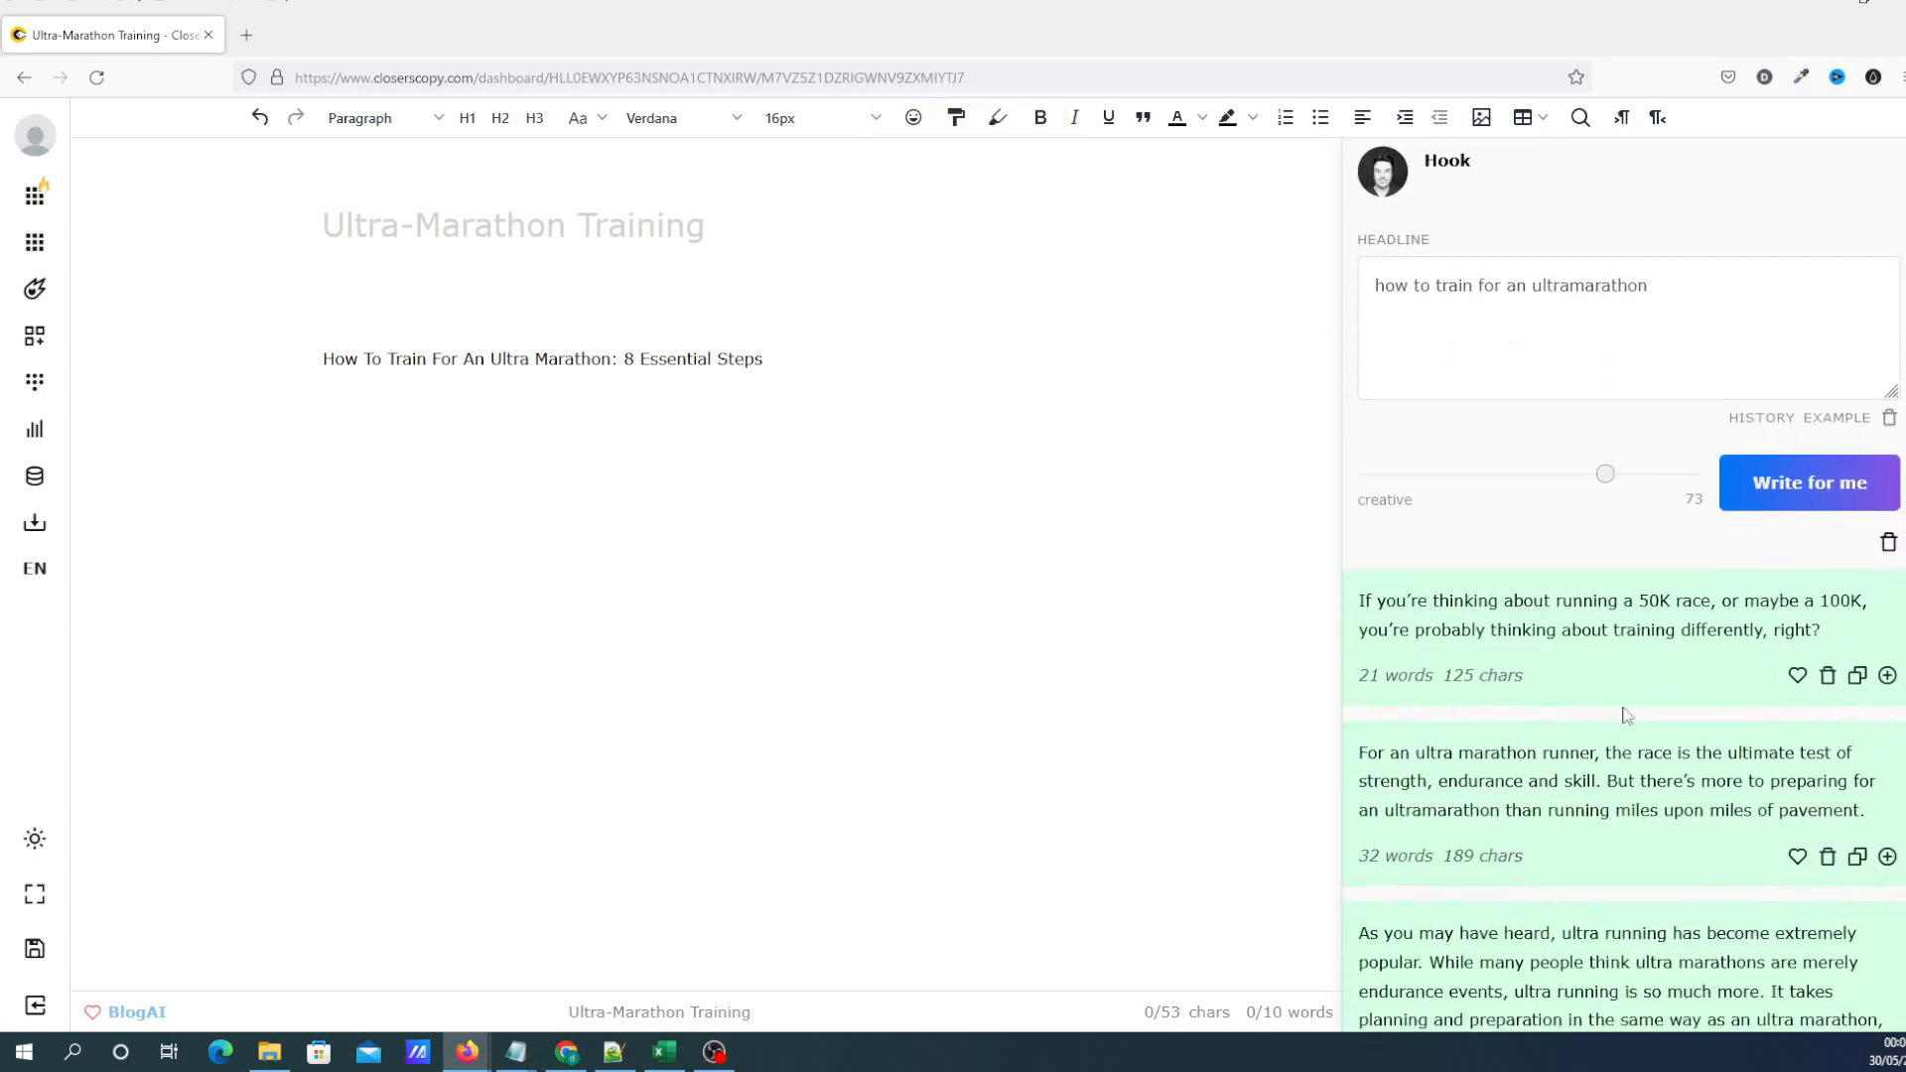
# Compare the generated hooks and insert the one beginning "For an ultra marathon runner, the race is the ultimate test" below the headline
pyautogui.scroll(-2, 1622, 713)
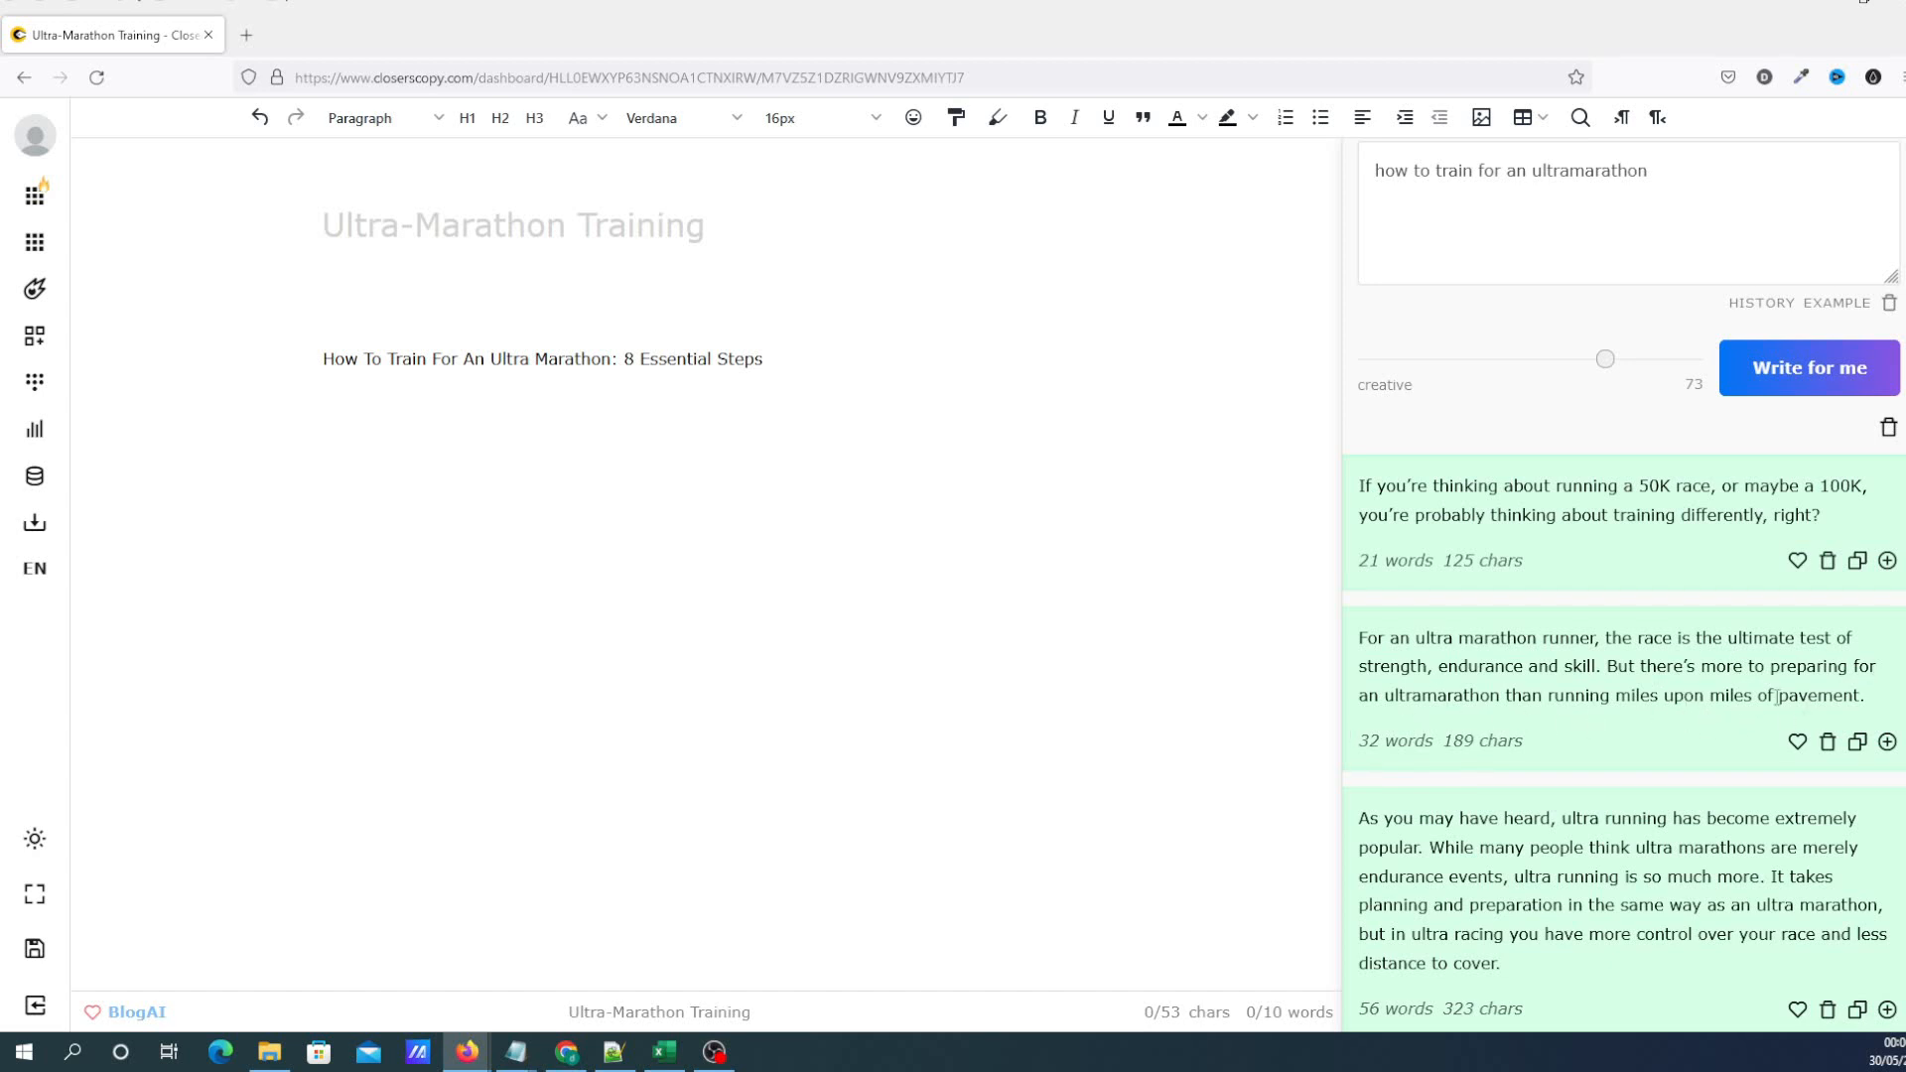
pyautogui.scroll(2, 1688, 595)
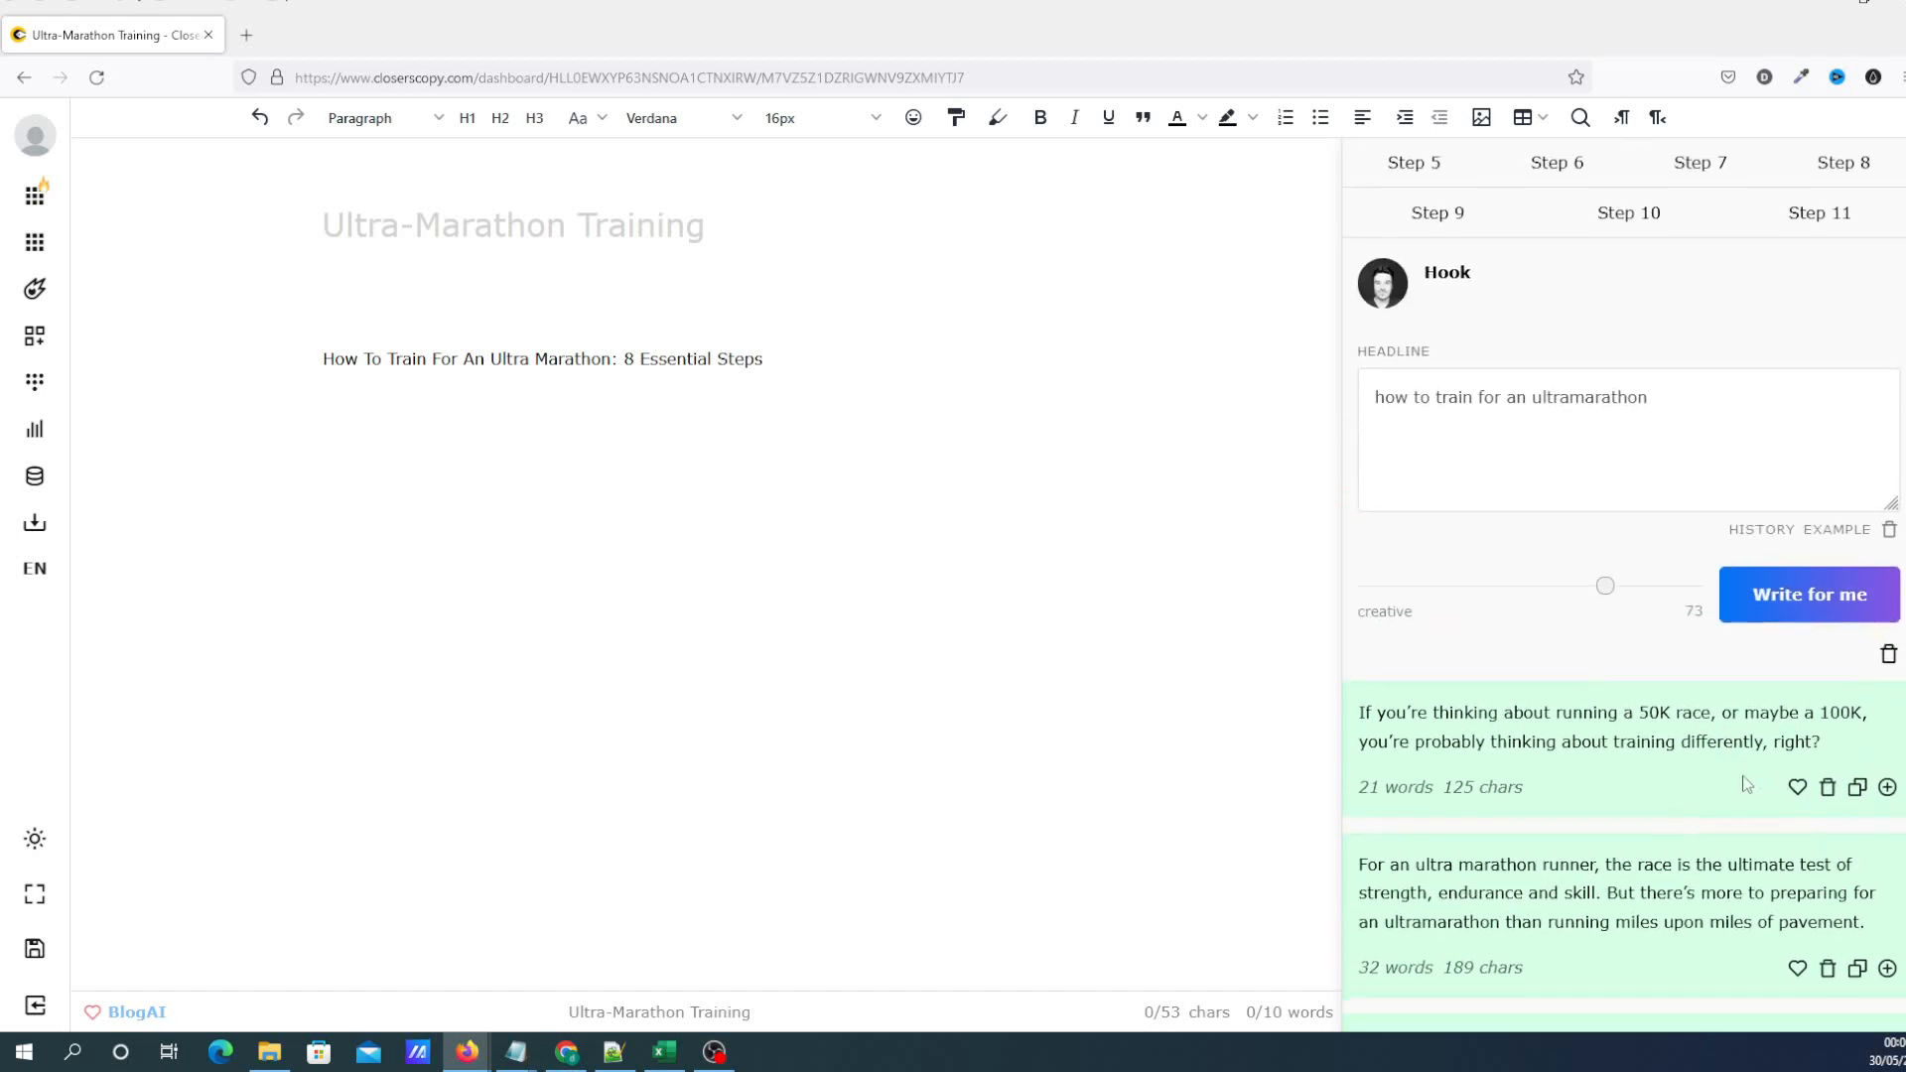
pyautogui.scroll(-1, 1746, 787)
pyautogui.click(1888, 857)
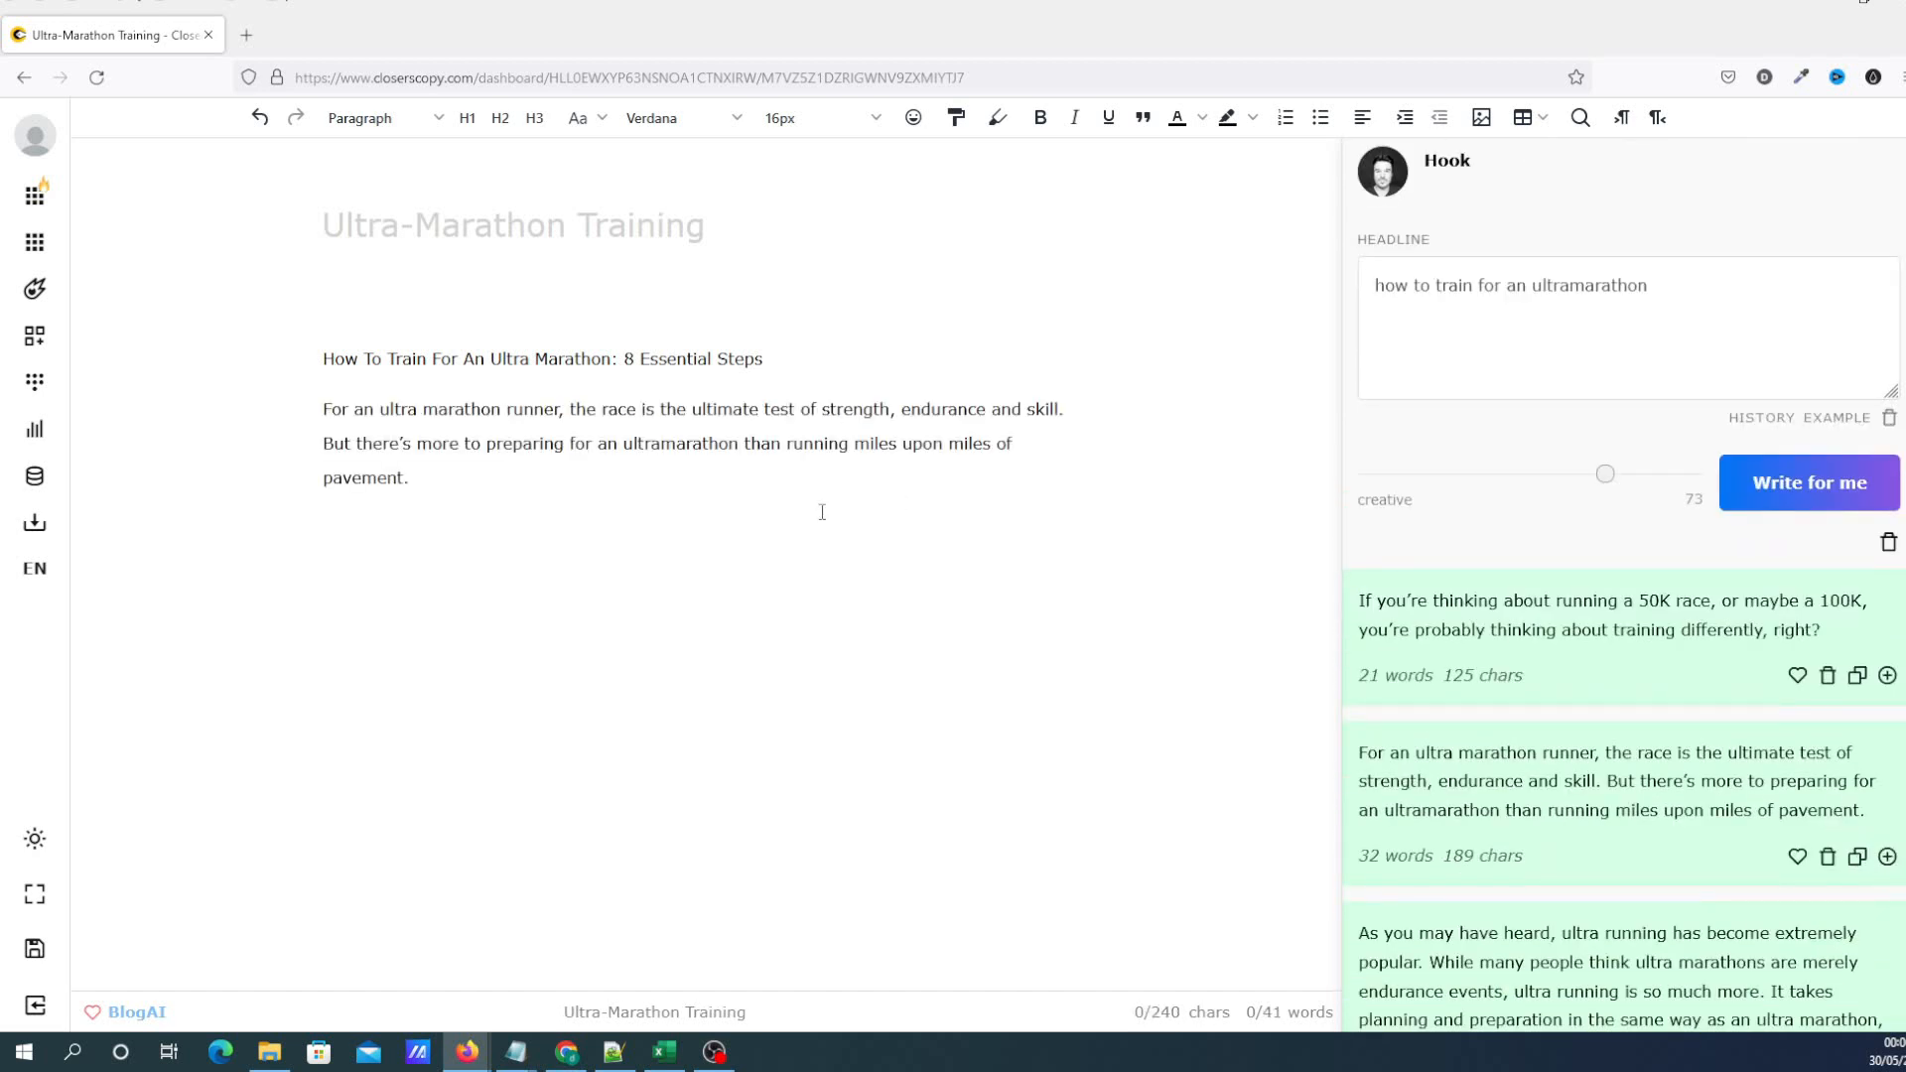
# Generate introductions for "How To Train For An Ultra Marathon" and insert the one beginning "Are you ready for the challenge of an ultra marathon?" below the hook
pyautogui.scroll(3, 1549, 506)
pyautogui.click(1699, 370)
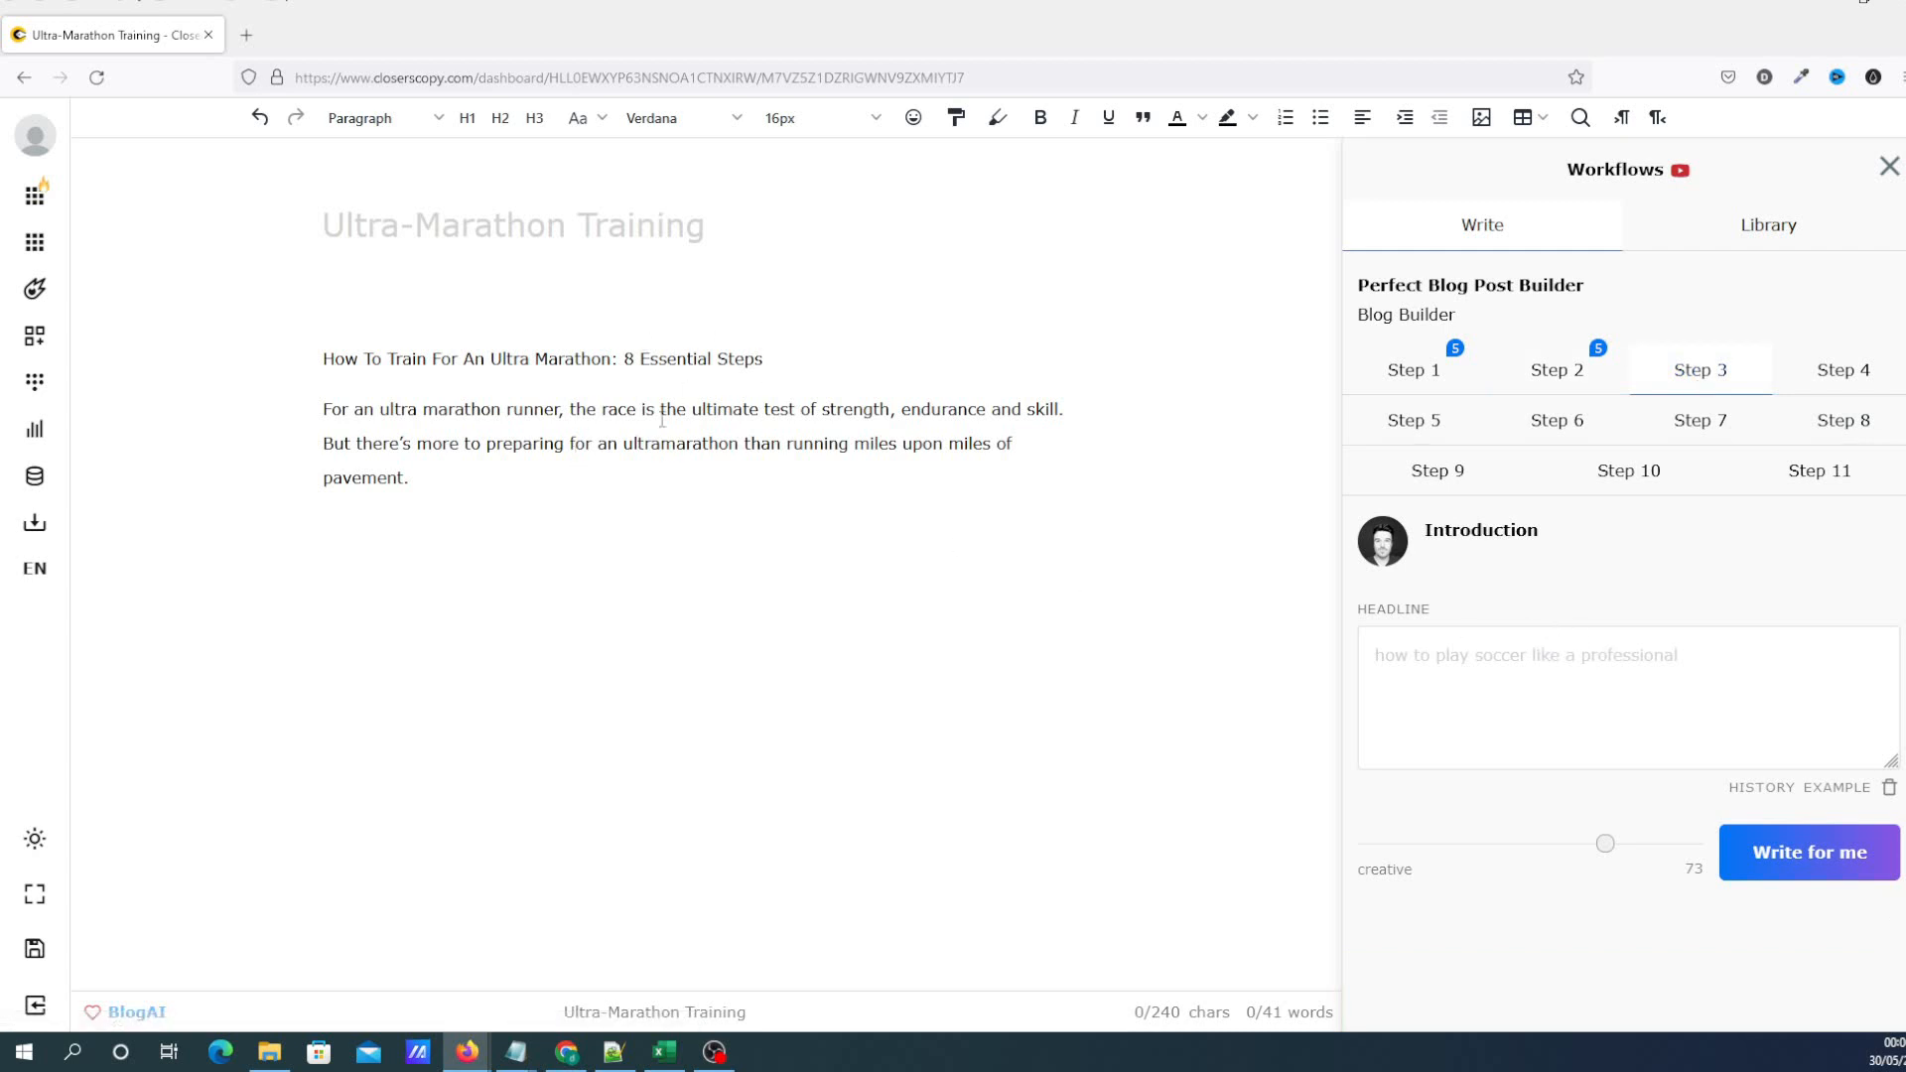
pyautogui.click(1484, 660)
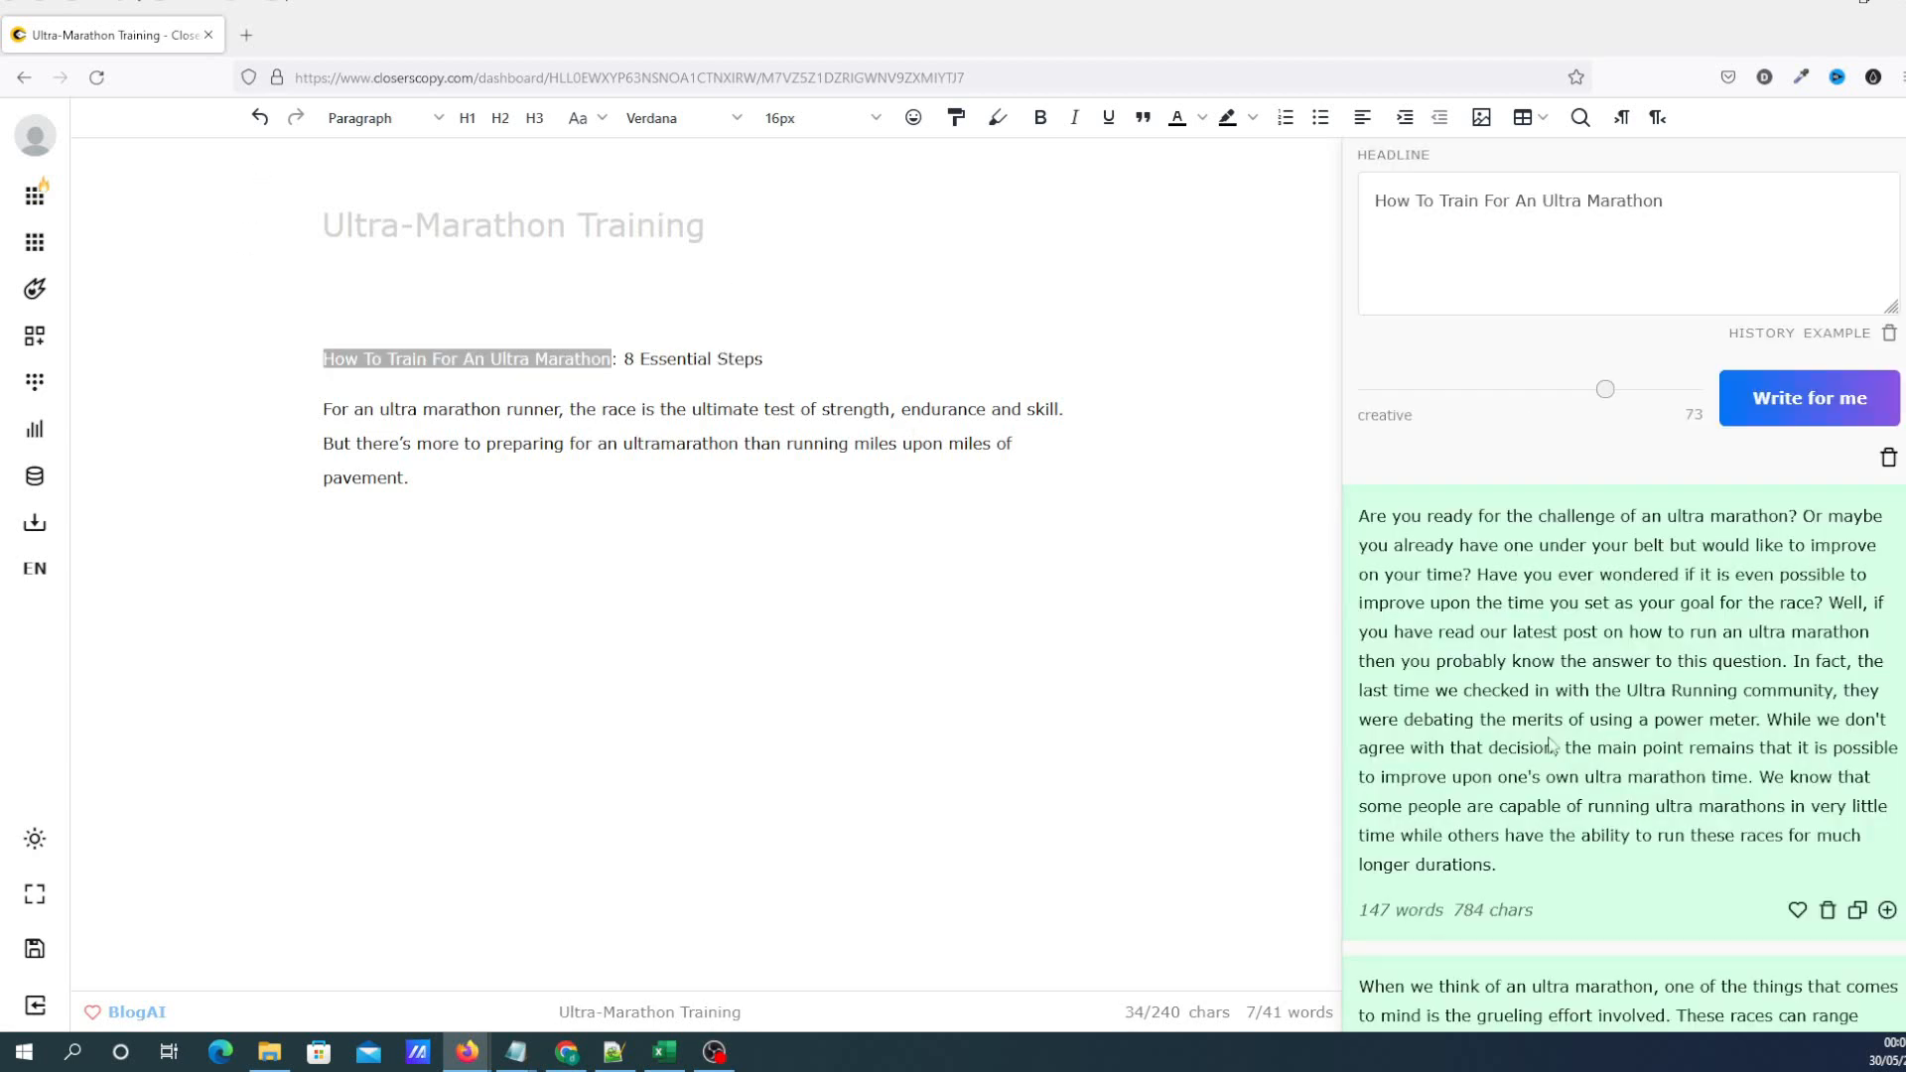
pyautogui.scroll(2, 1717, 717)
pyautogui.scroll(-1, 1643, 685)
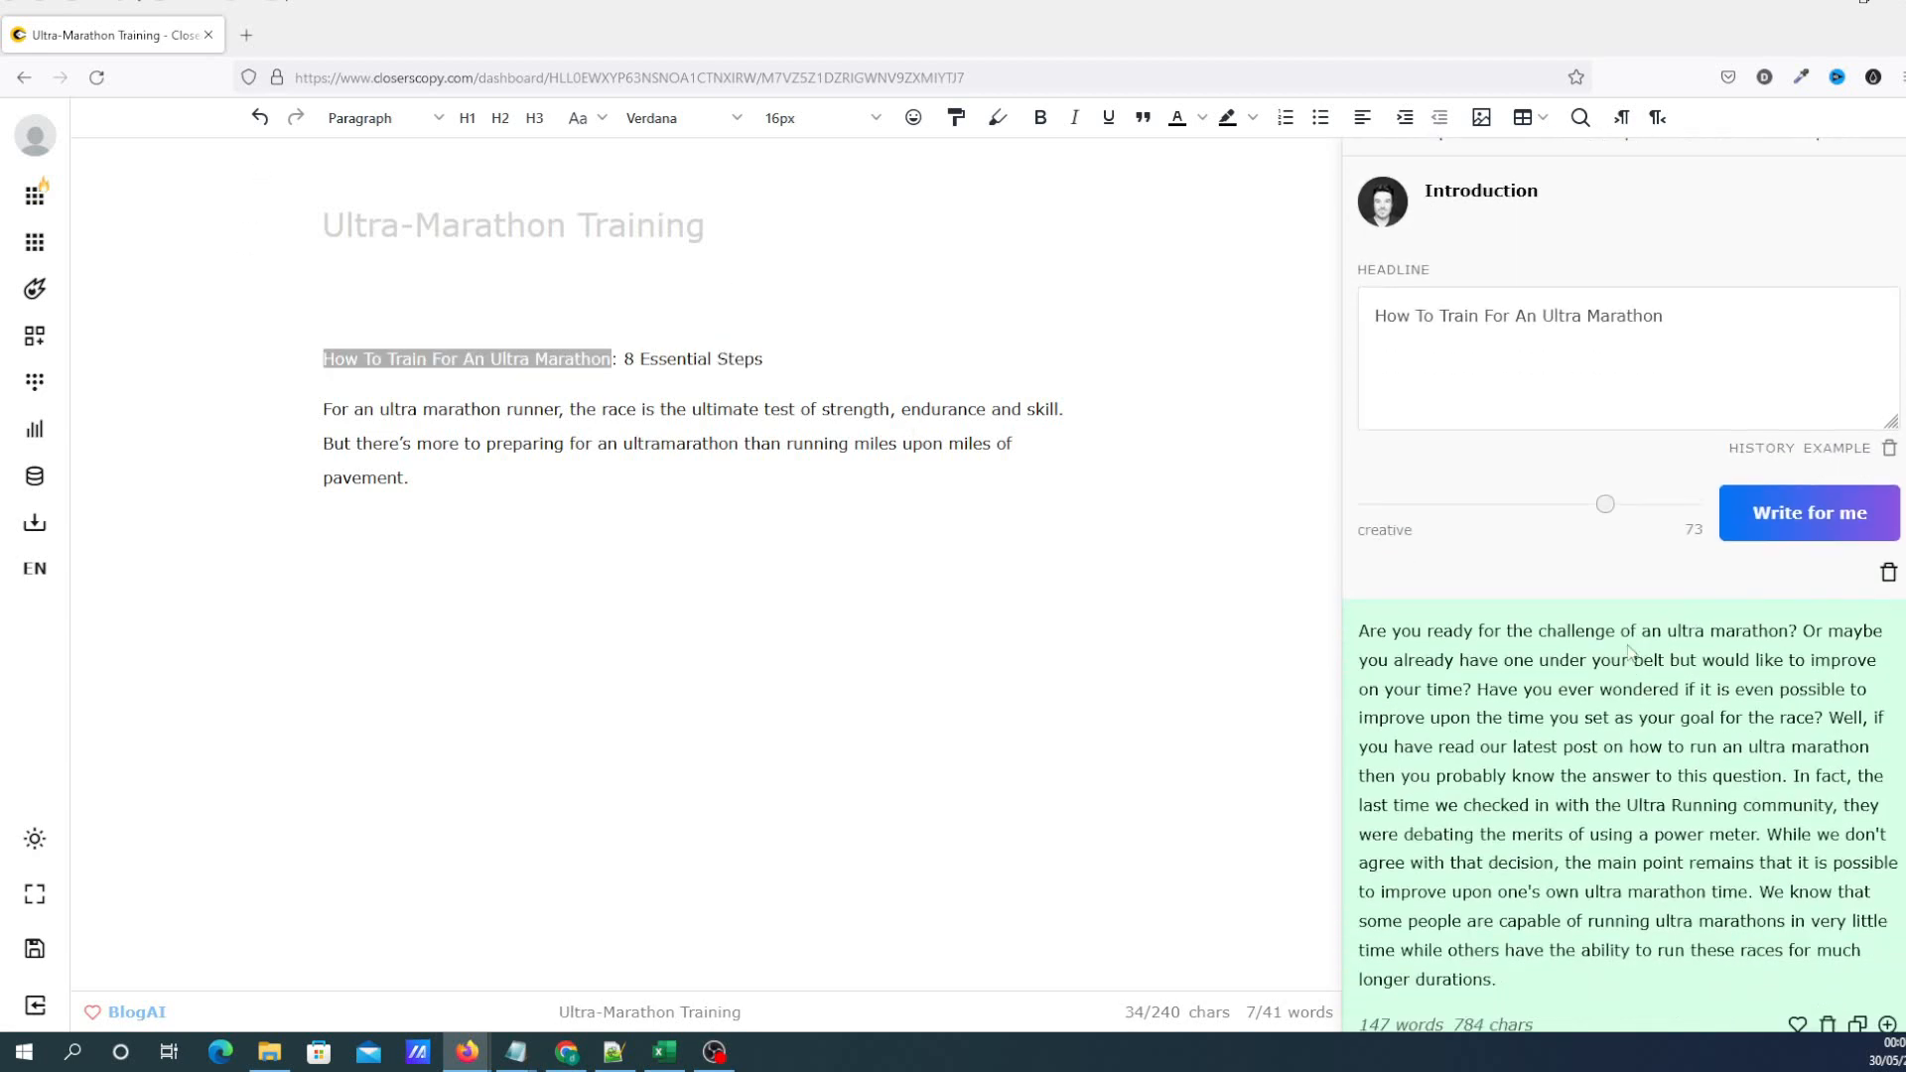
pyautogui.scroll(-2, 1639, 707)
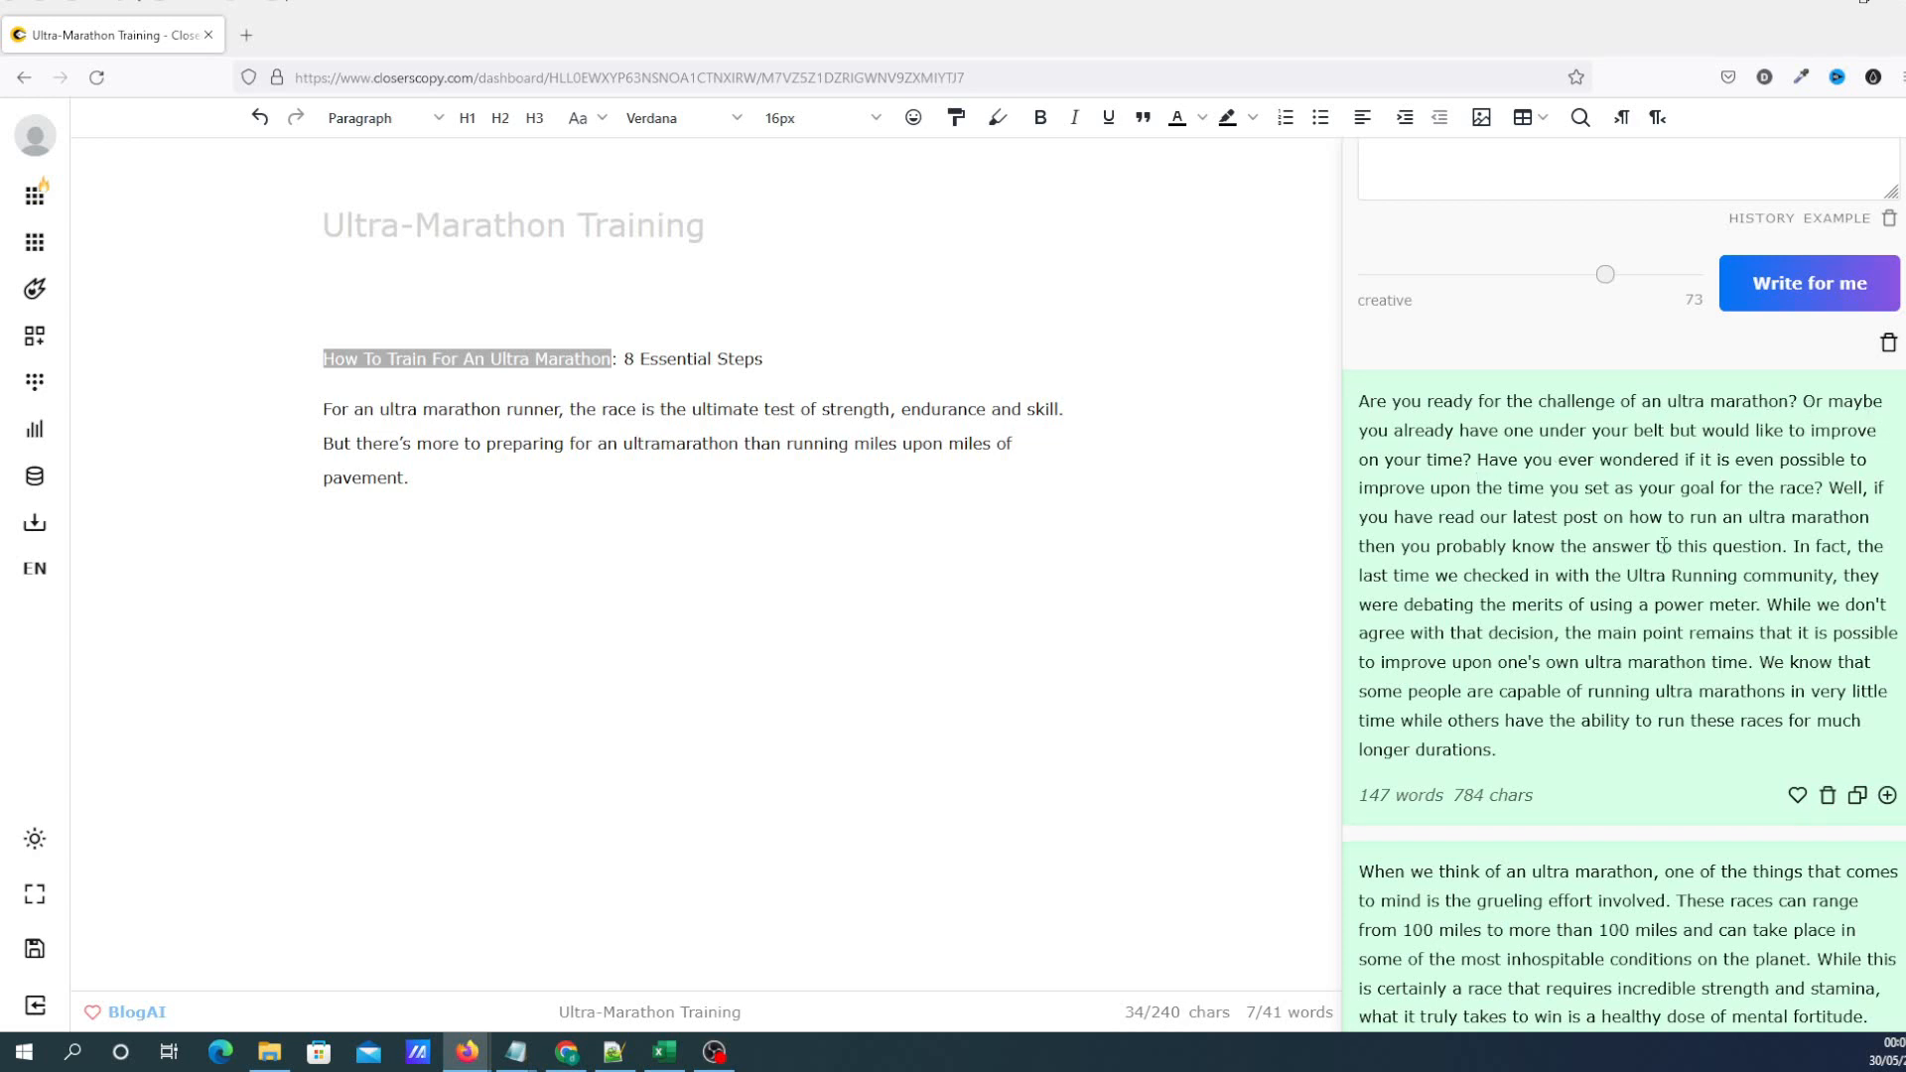
pyautogui.scroll(-2, 1664, 545)
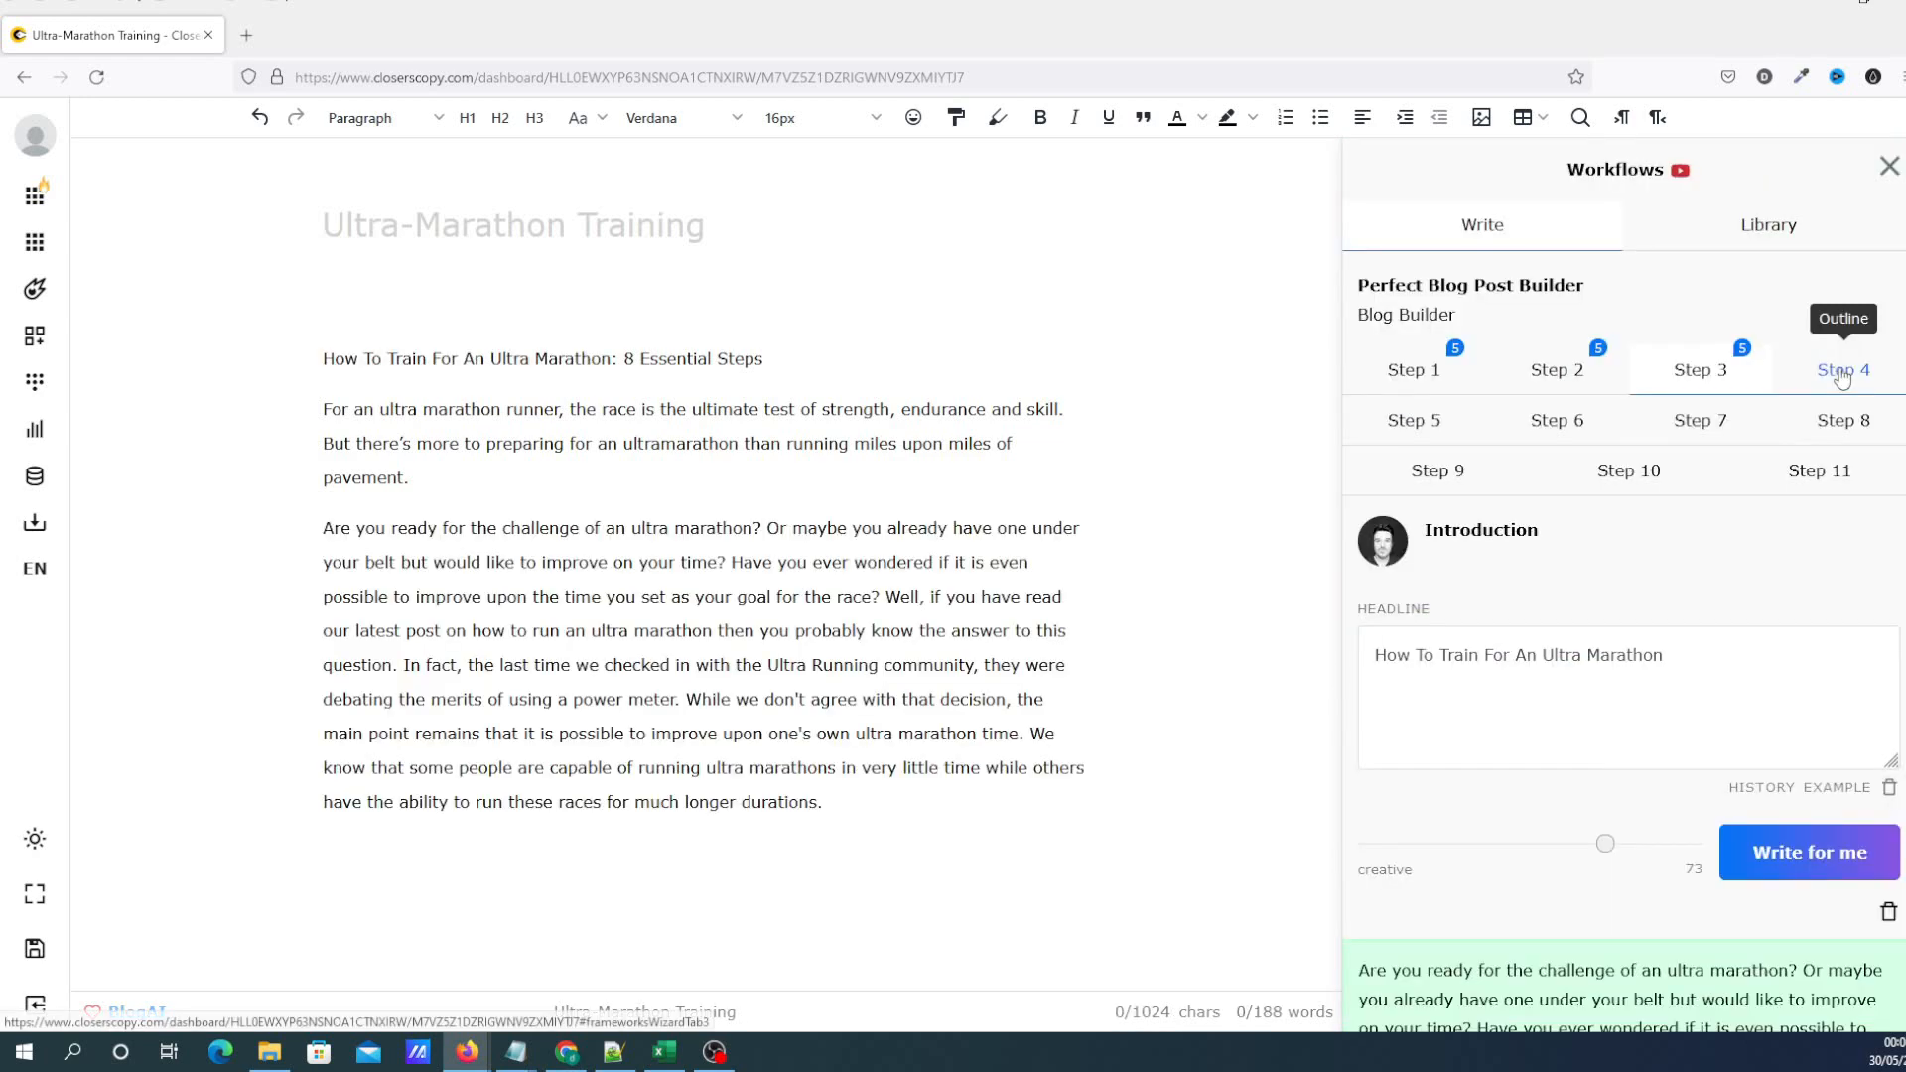
# Copy the document's full headline "How To Train For An Ultra Marathon: 8 Essential Steps" into the Outline step and generate outlines
pyautogui.click(1842, 373)
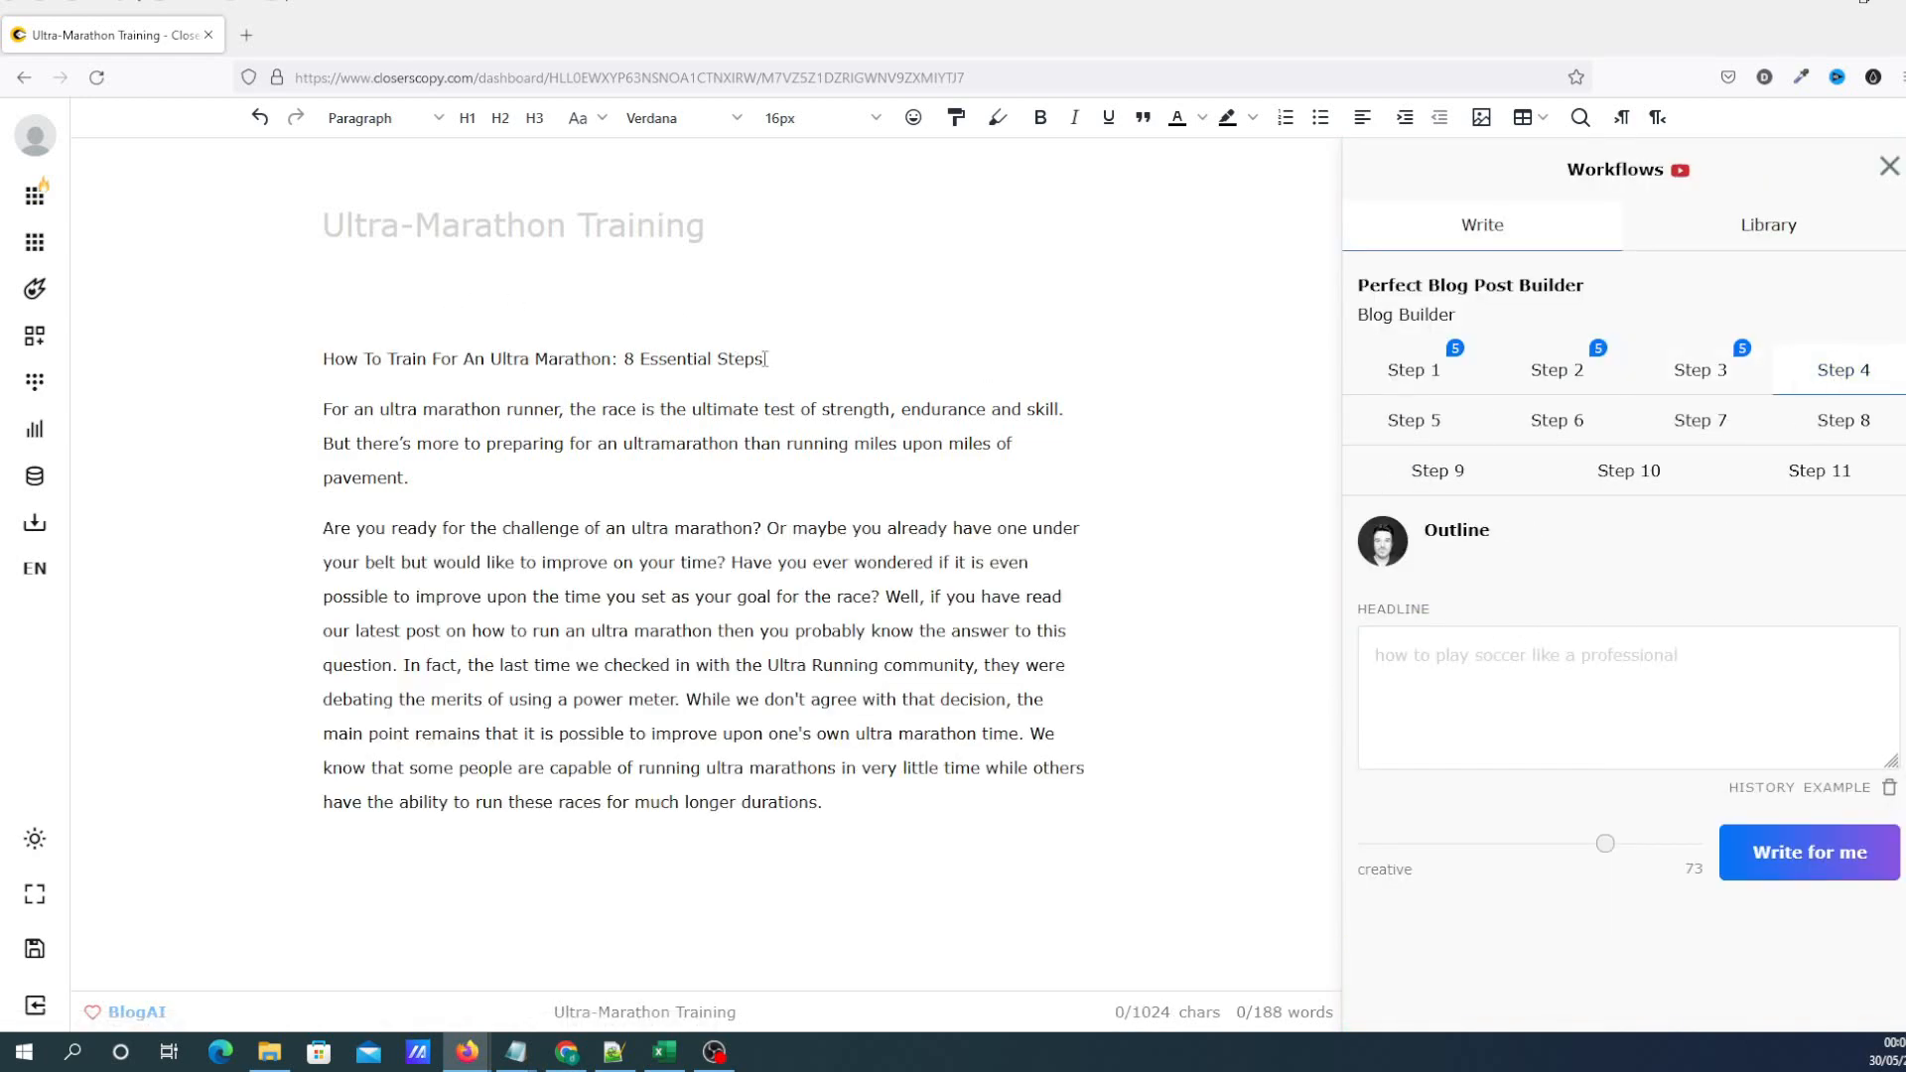
pyautogui.moveTo(765, 360); pyautogui.dragTo(319, 361)
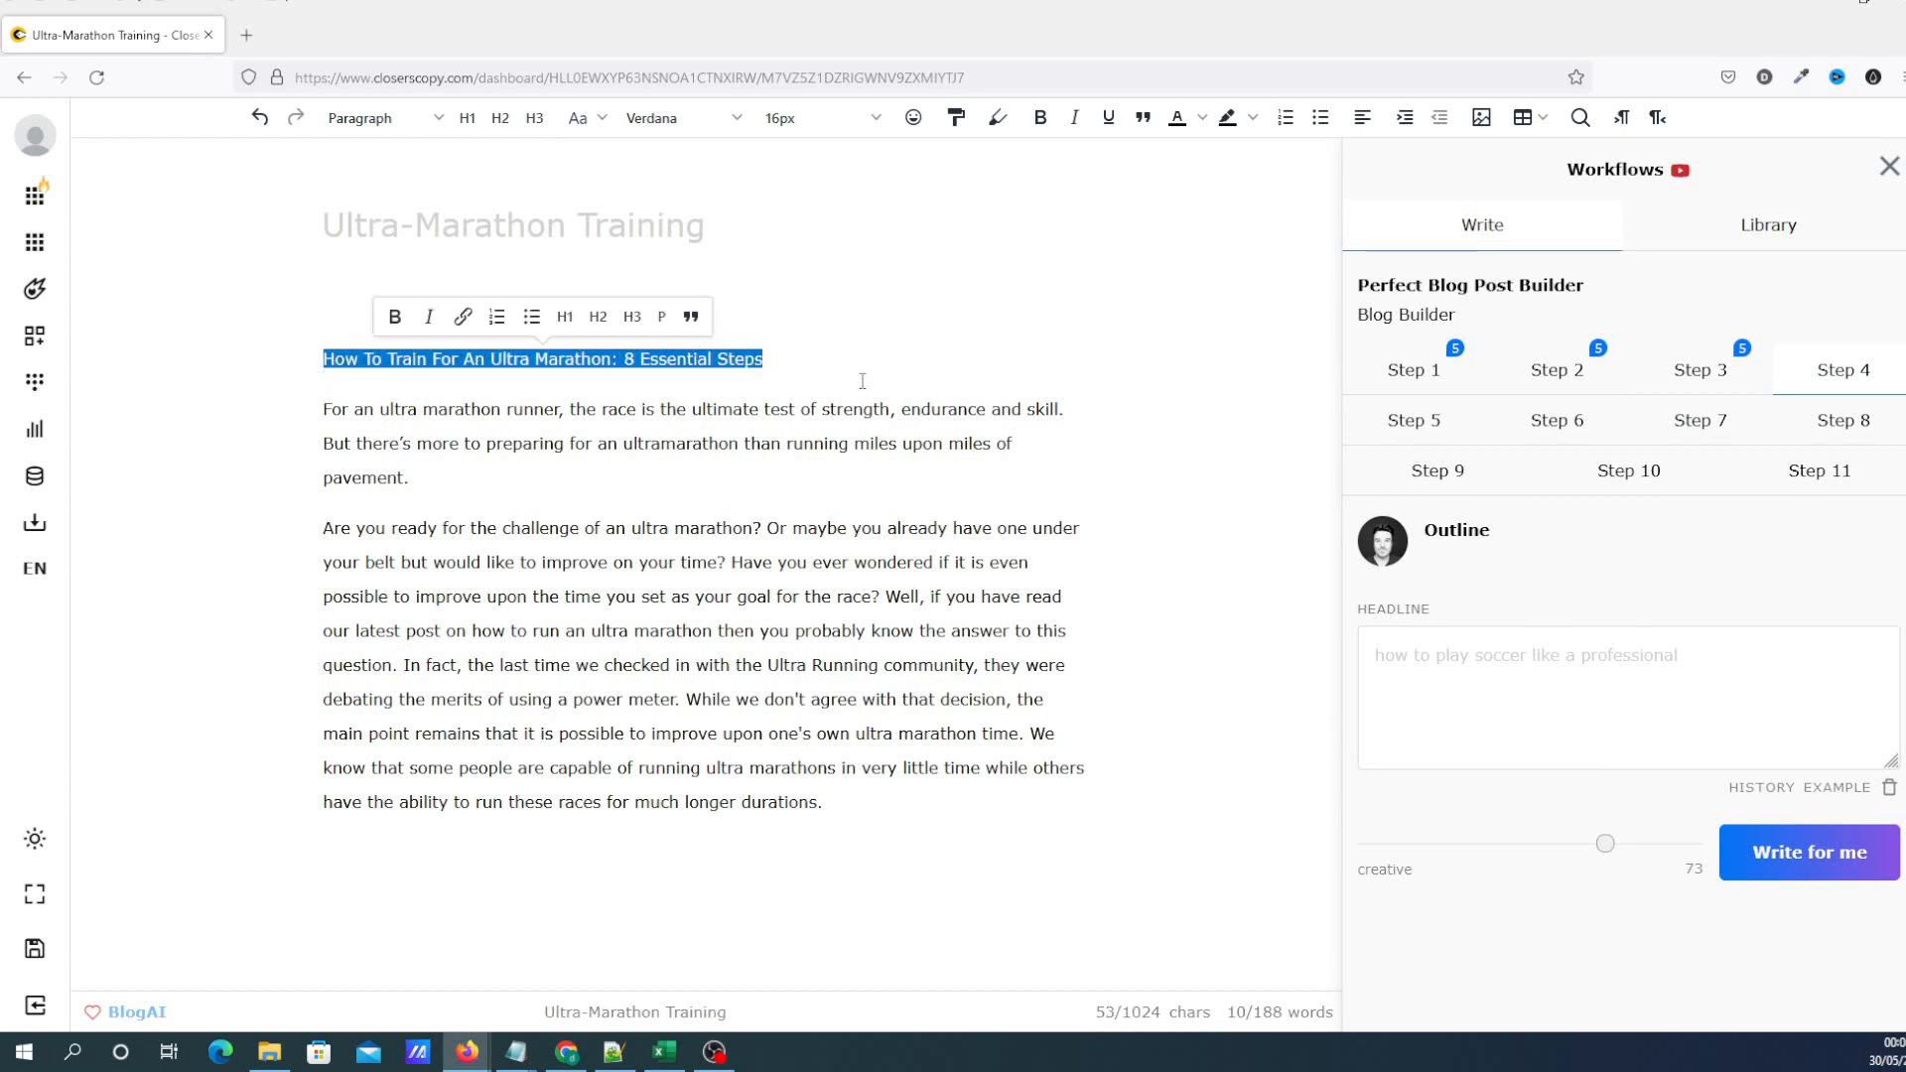
pyautogui.hotkey('ctrl', 'c')
pyautogui.click(1500, 645)
pyautogui.hotkey('ctrl', 'v')
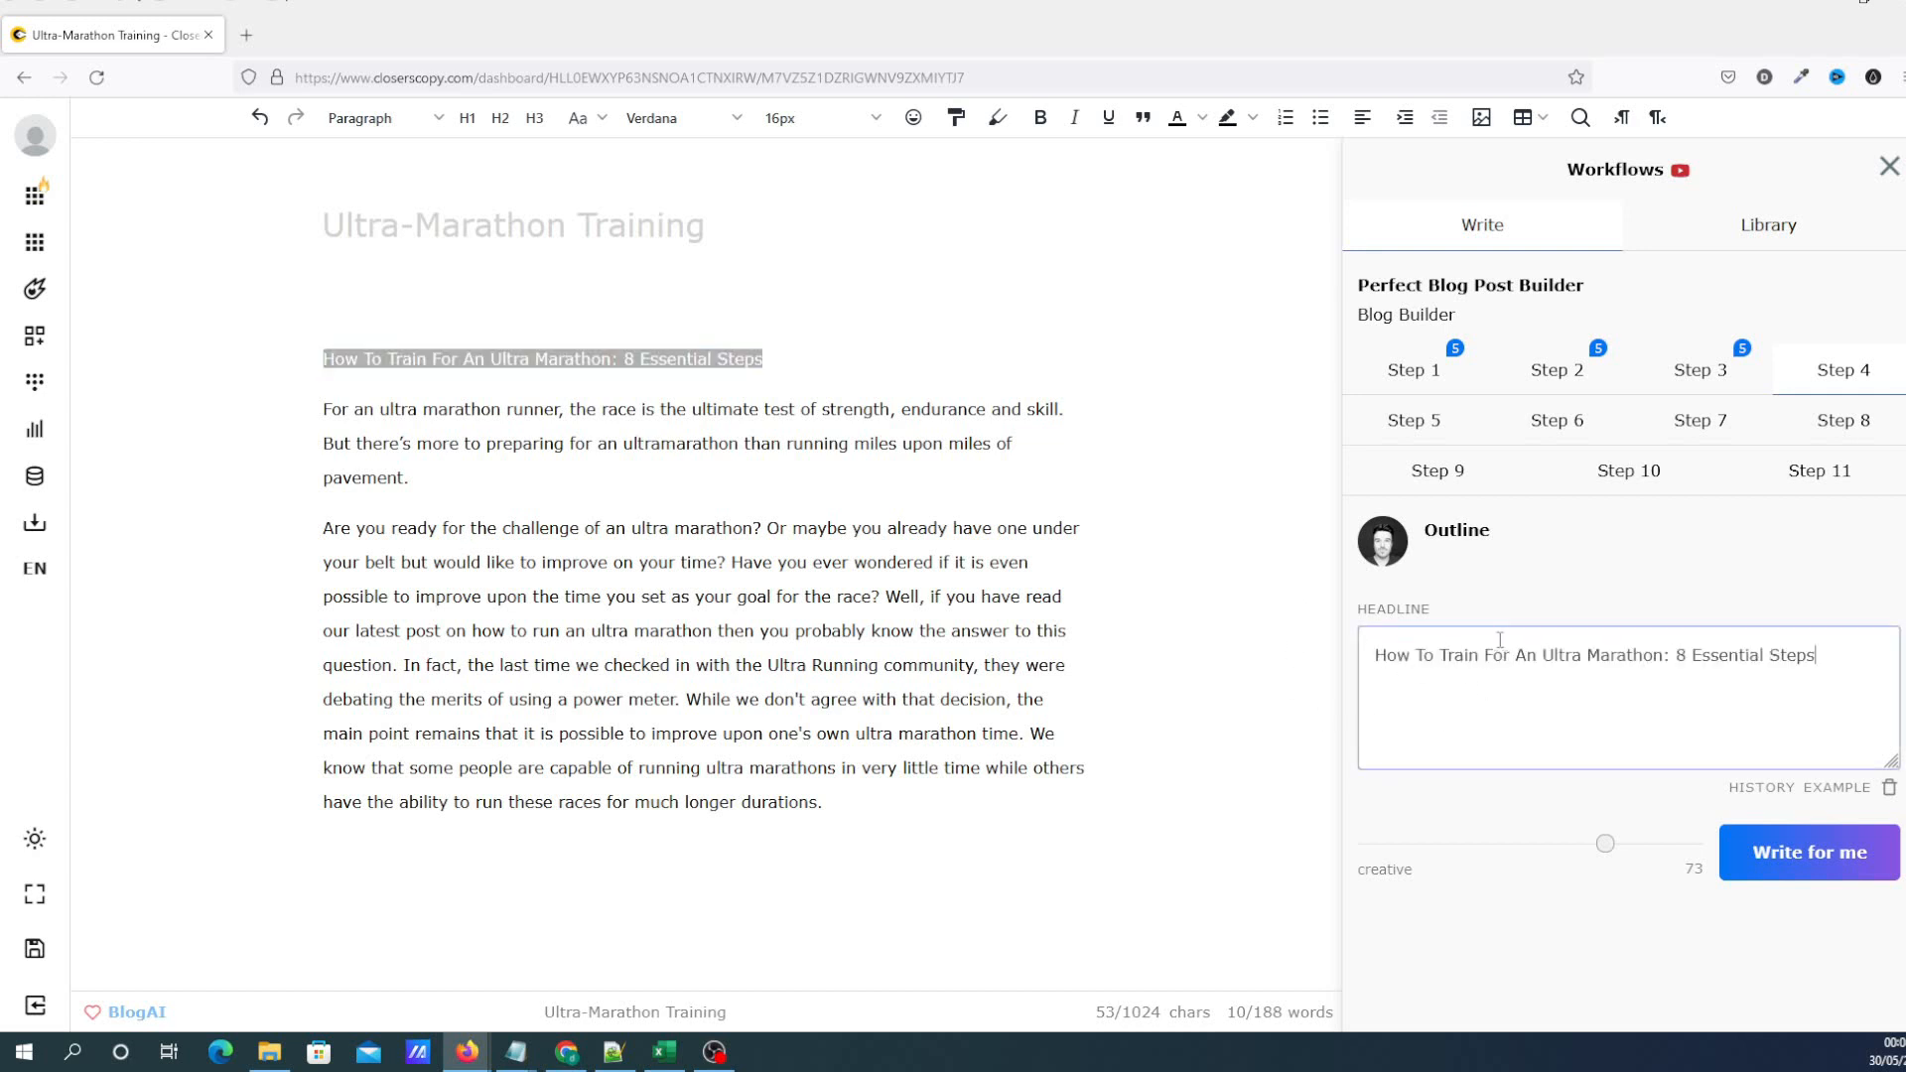
pyautogui.click(1806, 851)
pyautogui.click(1817, 849)
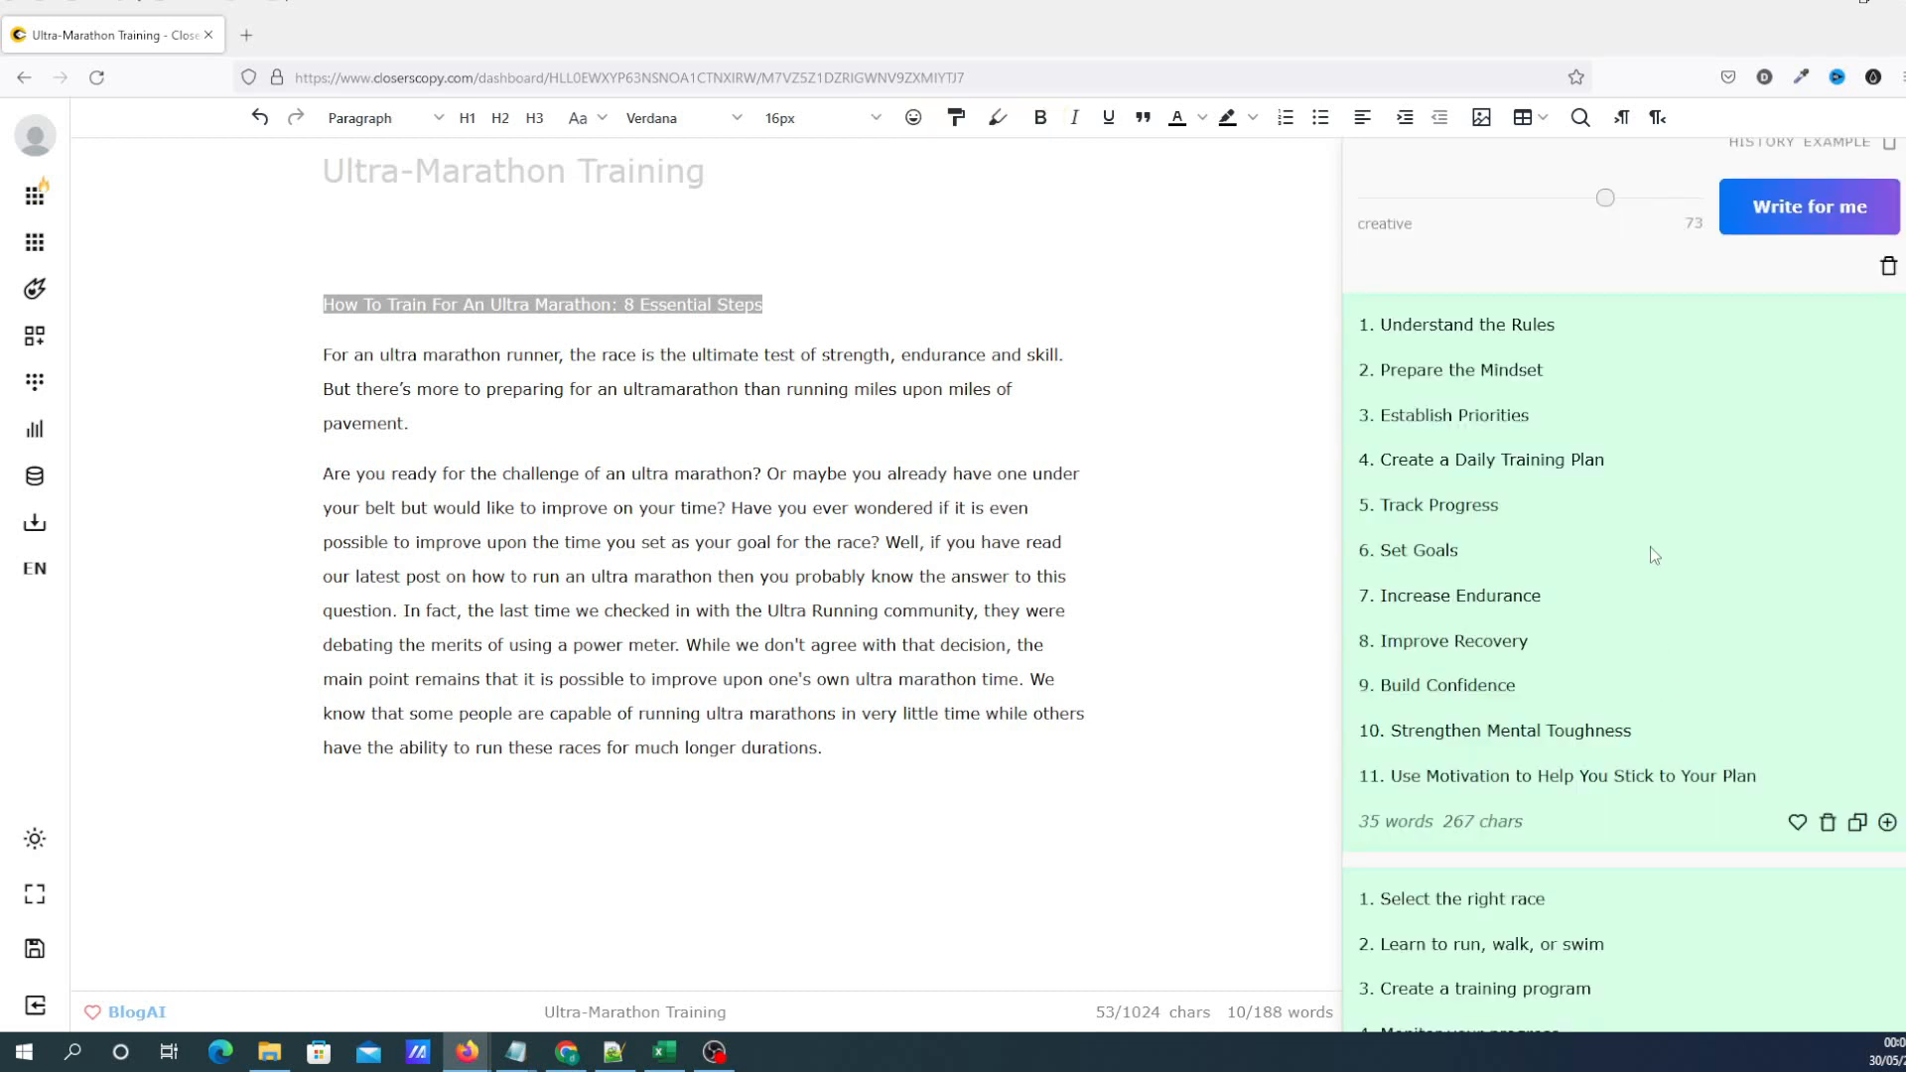
# Compare the generated outlines, checking how many points each has and how well they suit an article with eight essential steps
pyautogui.scroll(3, 1648, 552)
pyautogui.scroll(-5, 1641, 624)
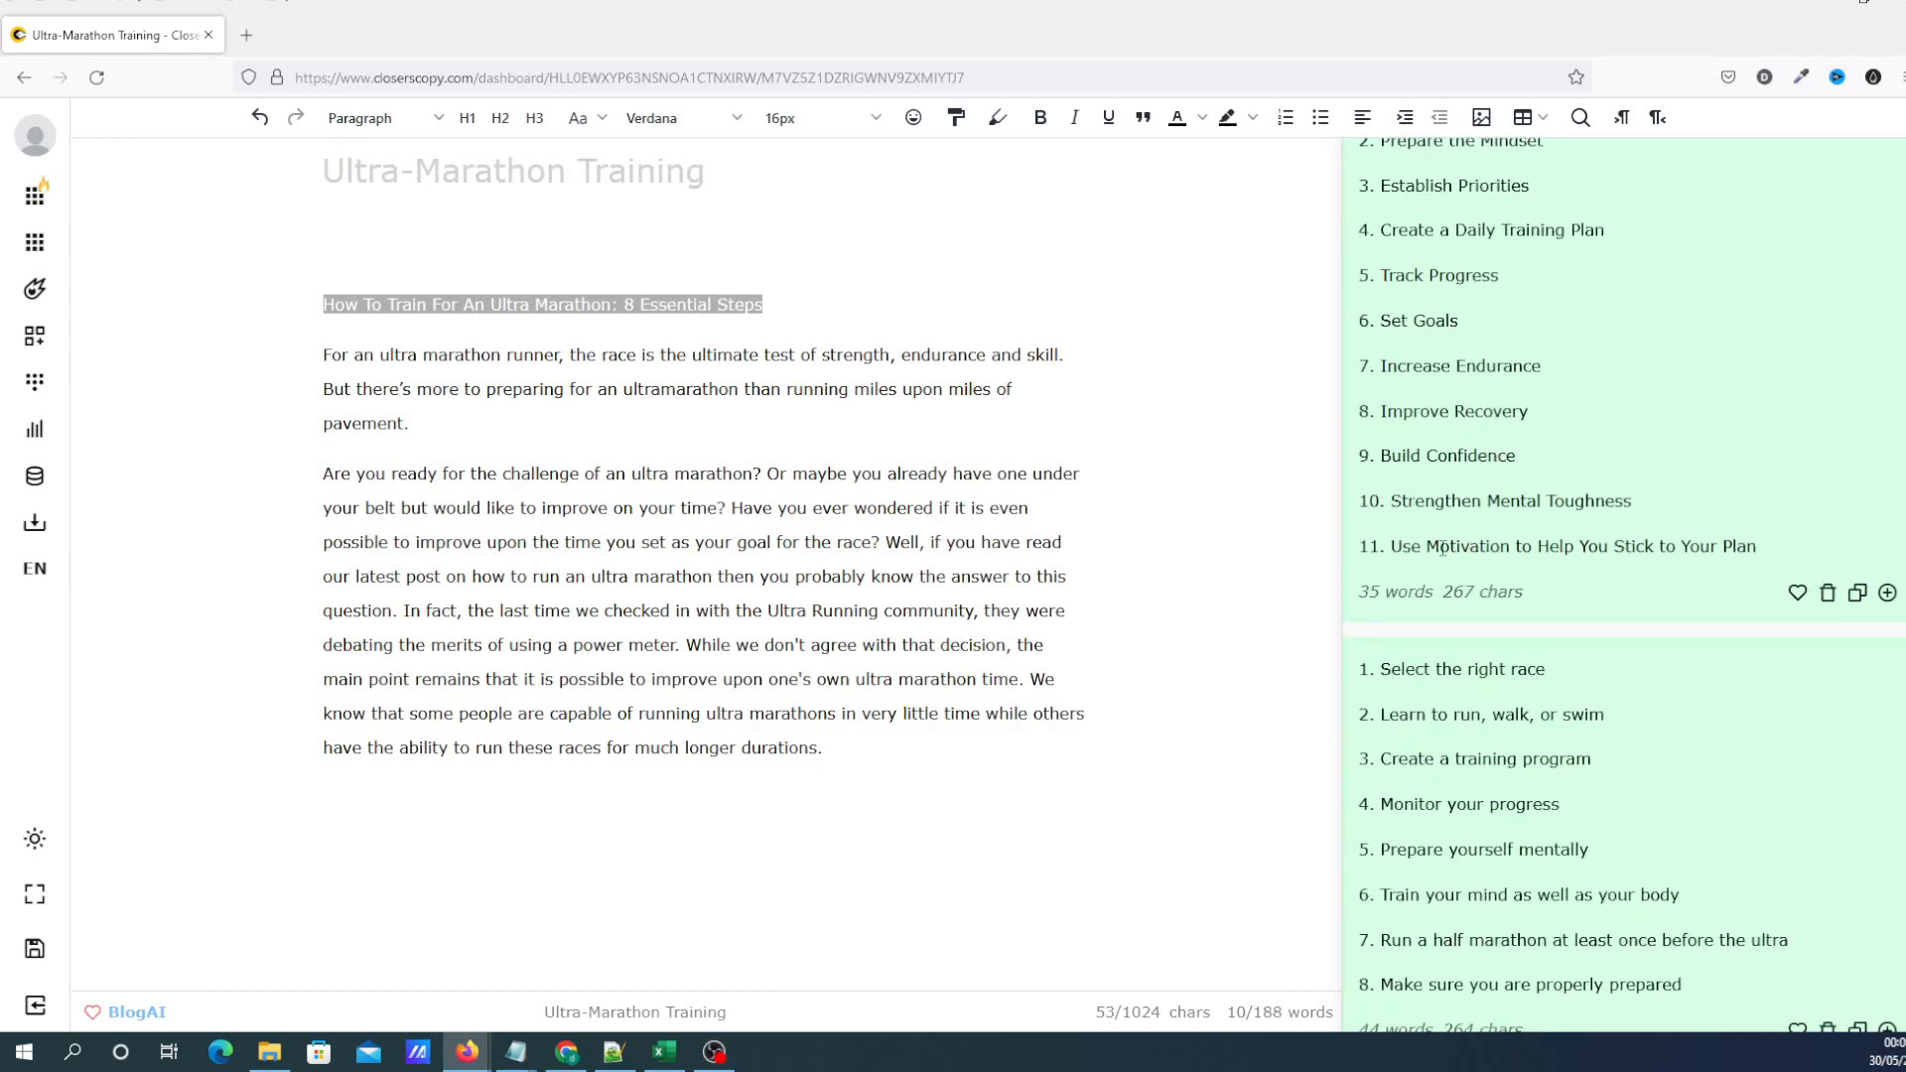
pyautogui.moveTo(1439, 548); pyautogui.dragTo(1550, 549)
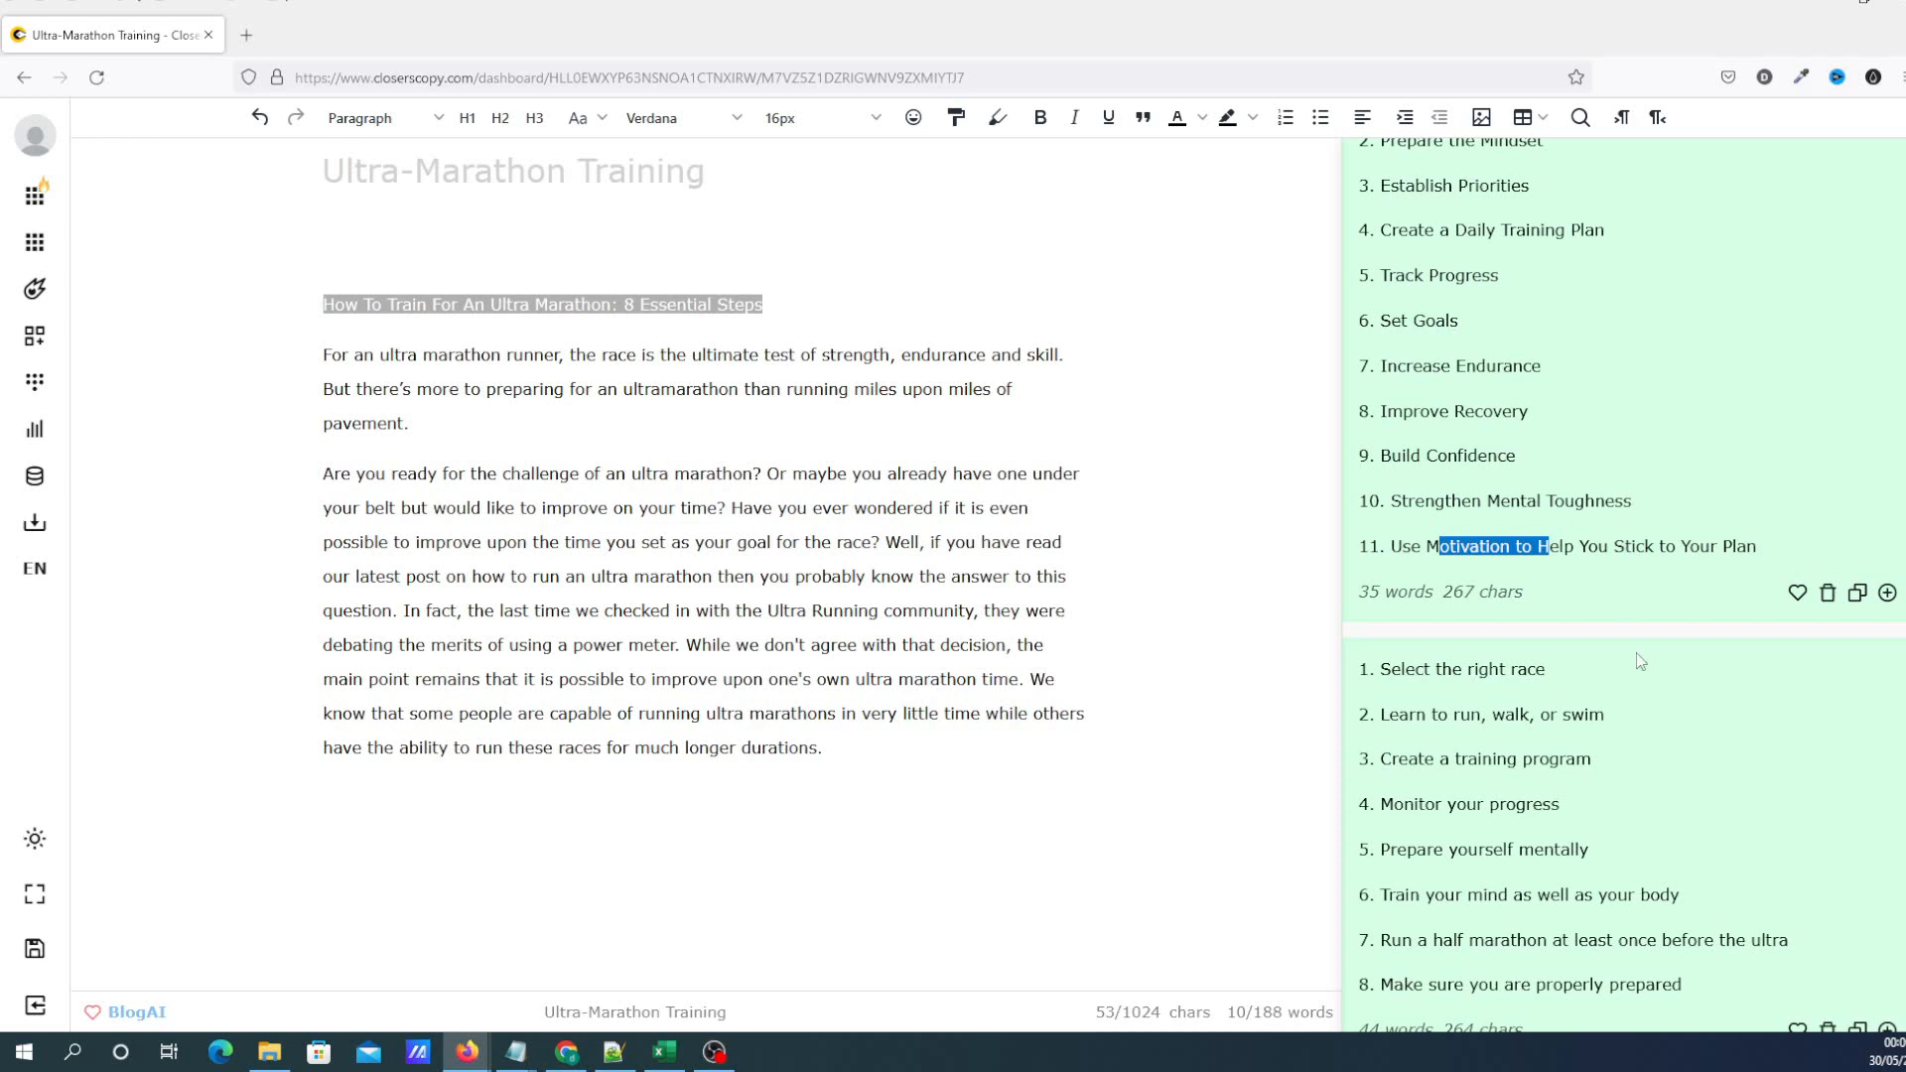
pyautogui.scroll(-2, 1633, 675)
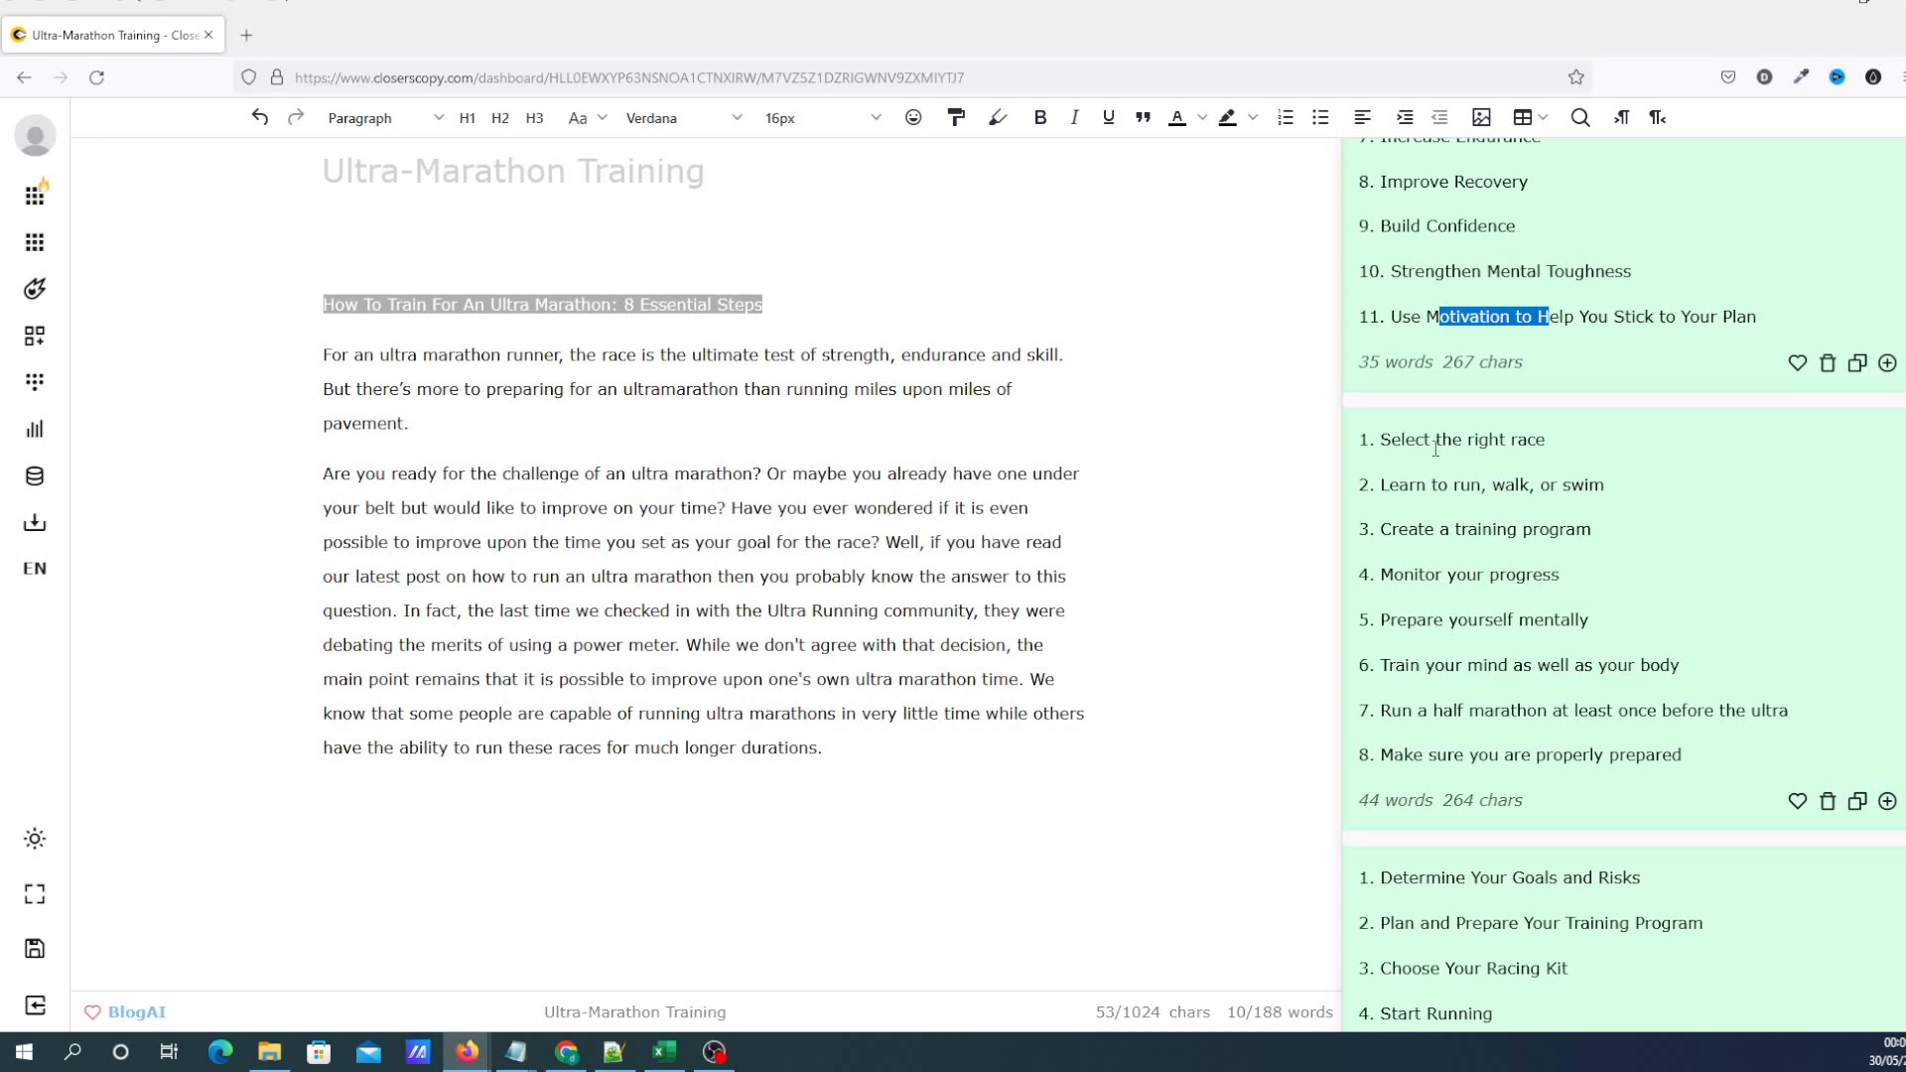
pyautogui.click(1464, 526)
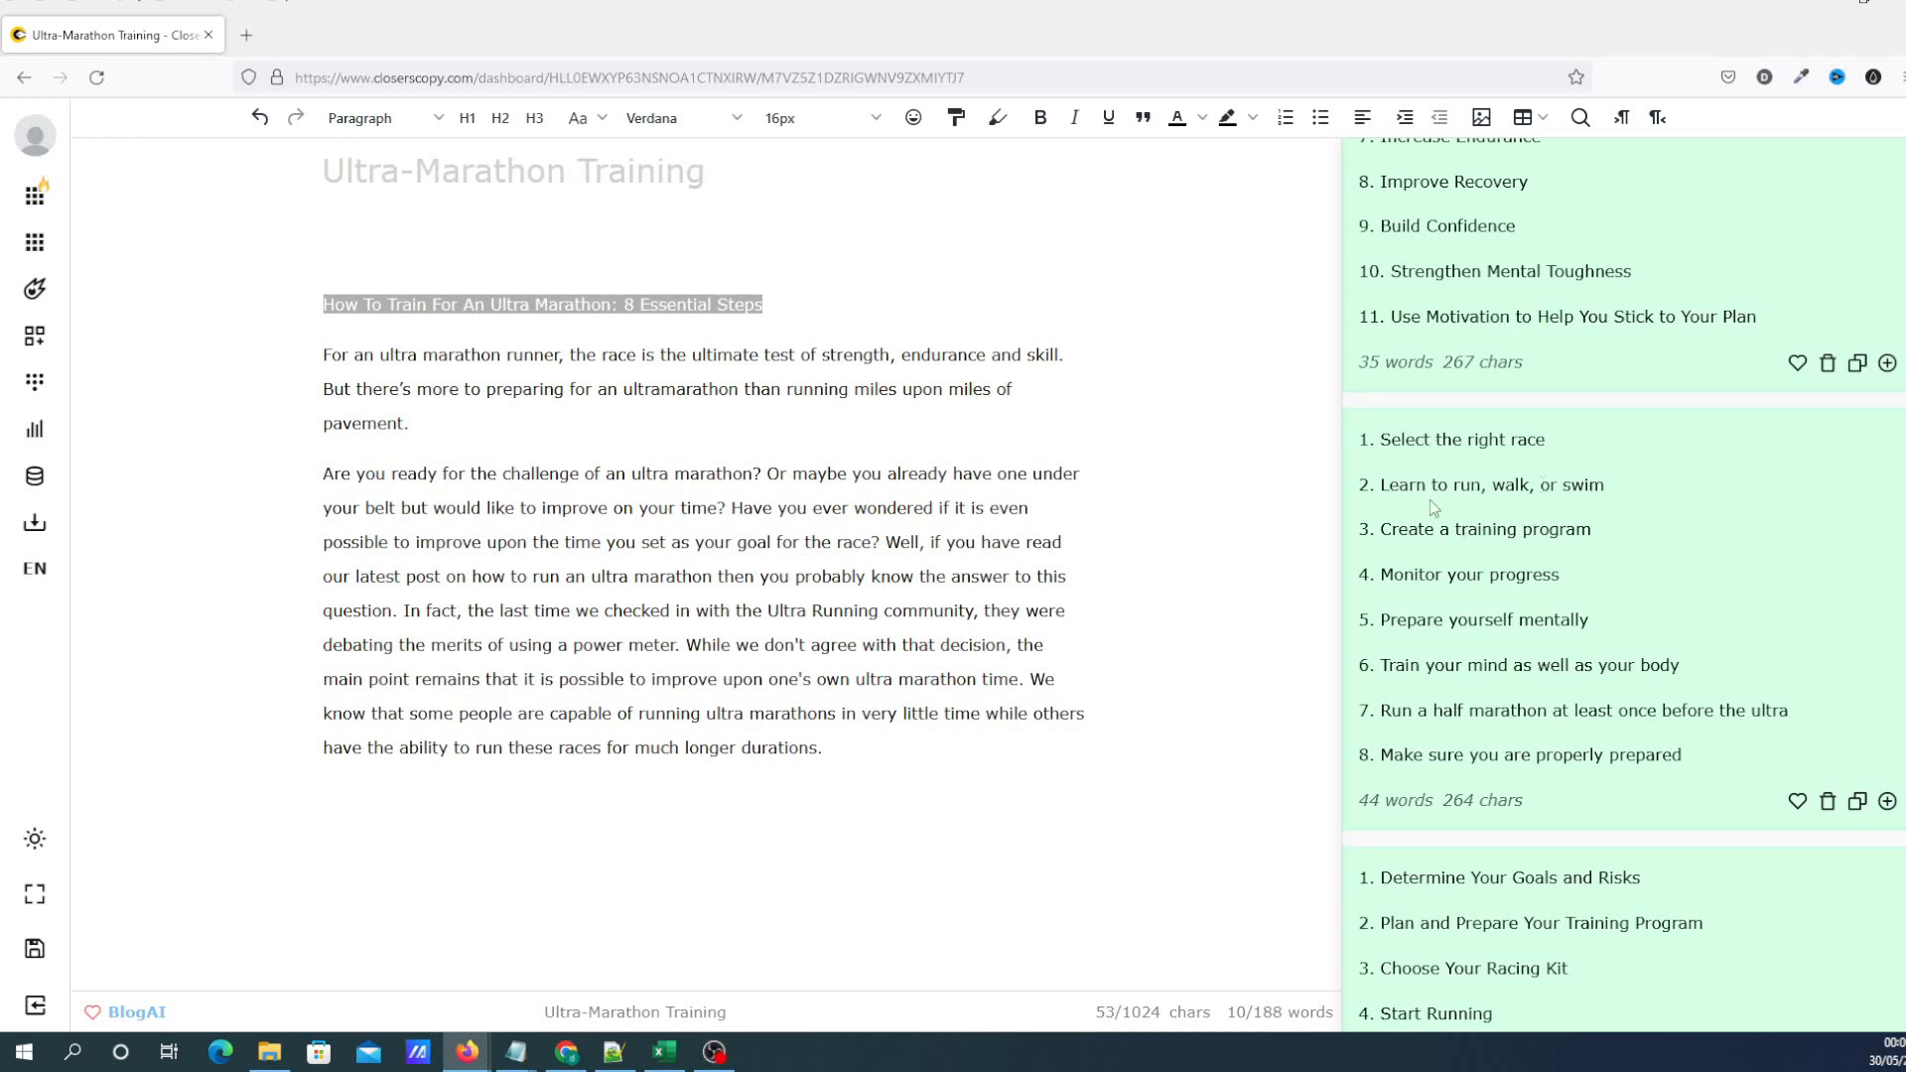
pyautogui.doubleClick(1607, 487)
pyautogui.click(1629, 566)
pyautogui.scroll(-3, 1638, 583)
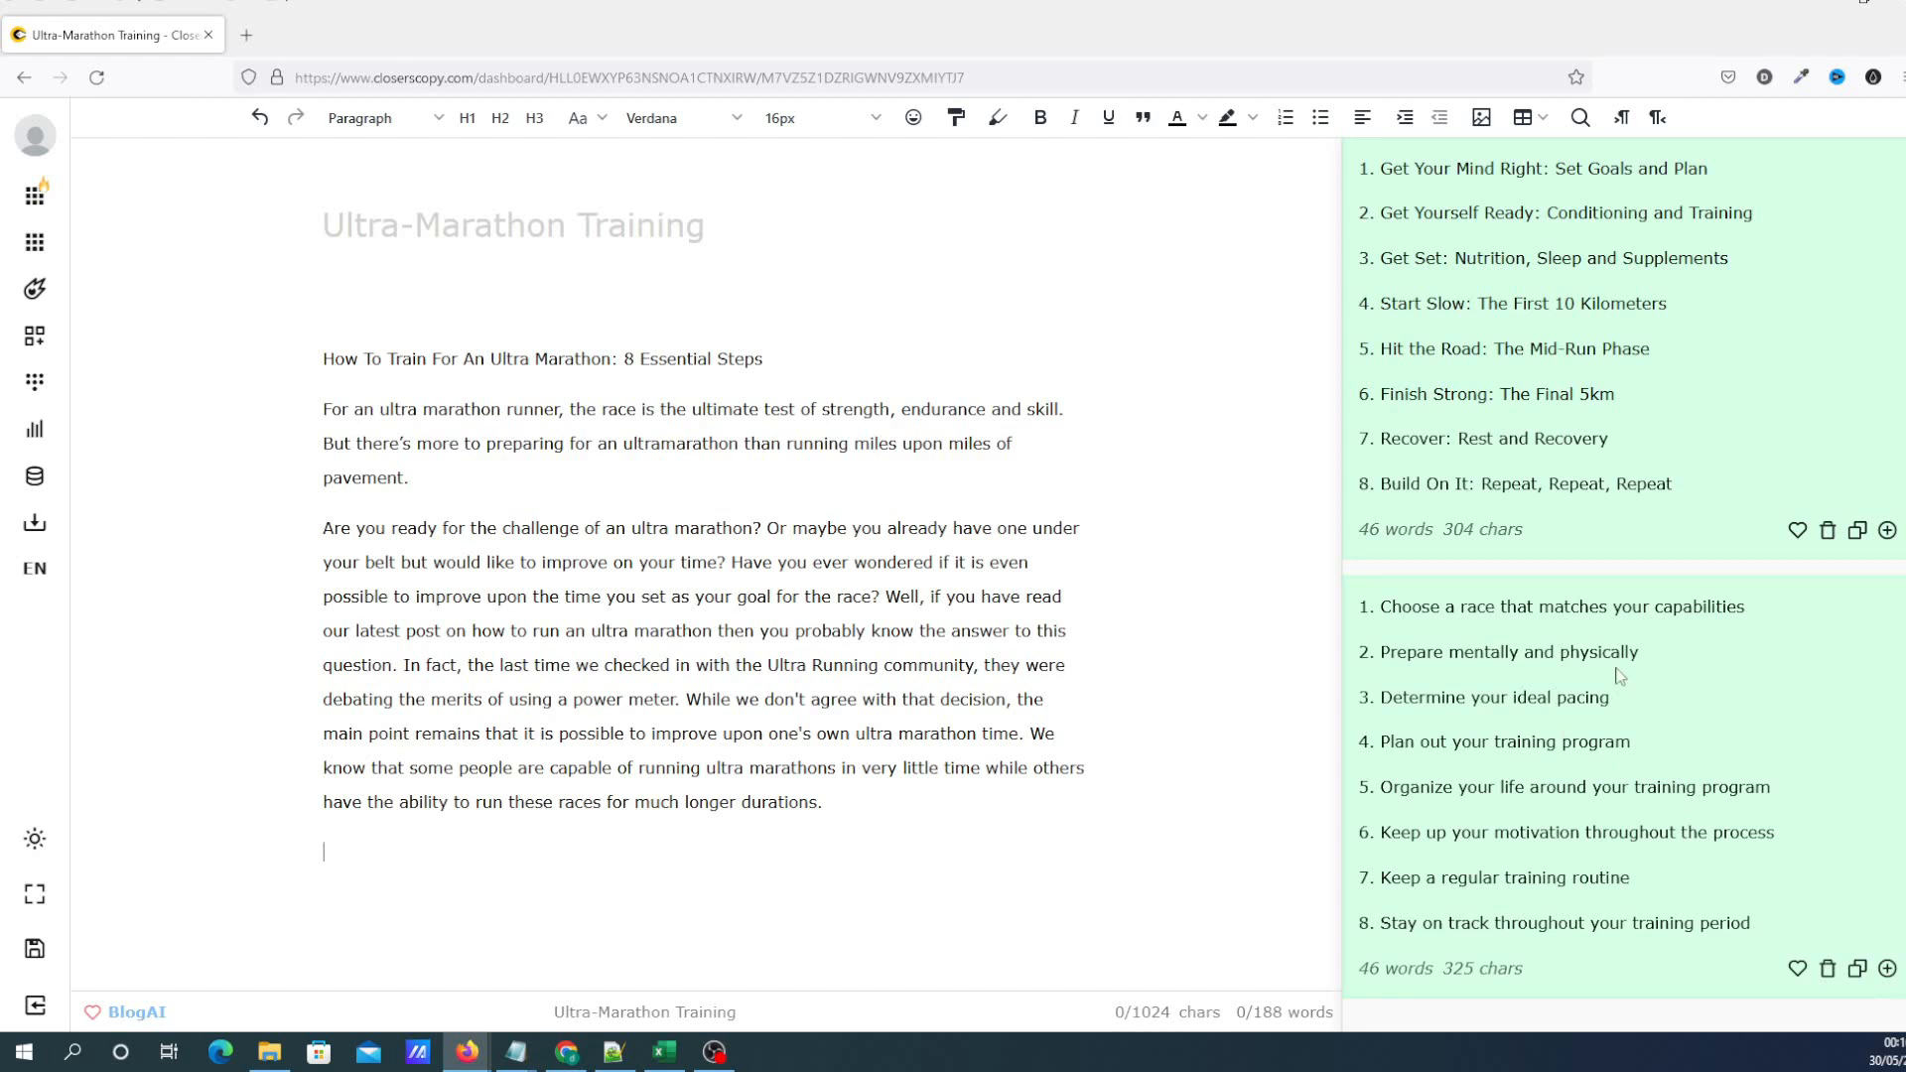
# Insert the outline beginning "Choose a race that matches your capabilities" and generate nut graphs for "How To Train For An Ultra Marathon: 8 Essential Steps"
pyautogui.click(1887, 968)
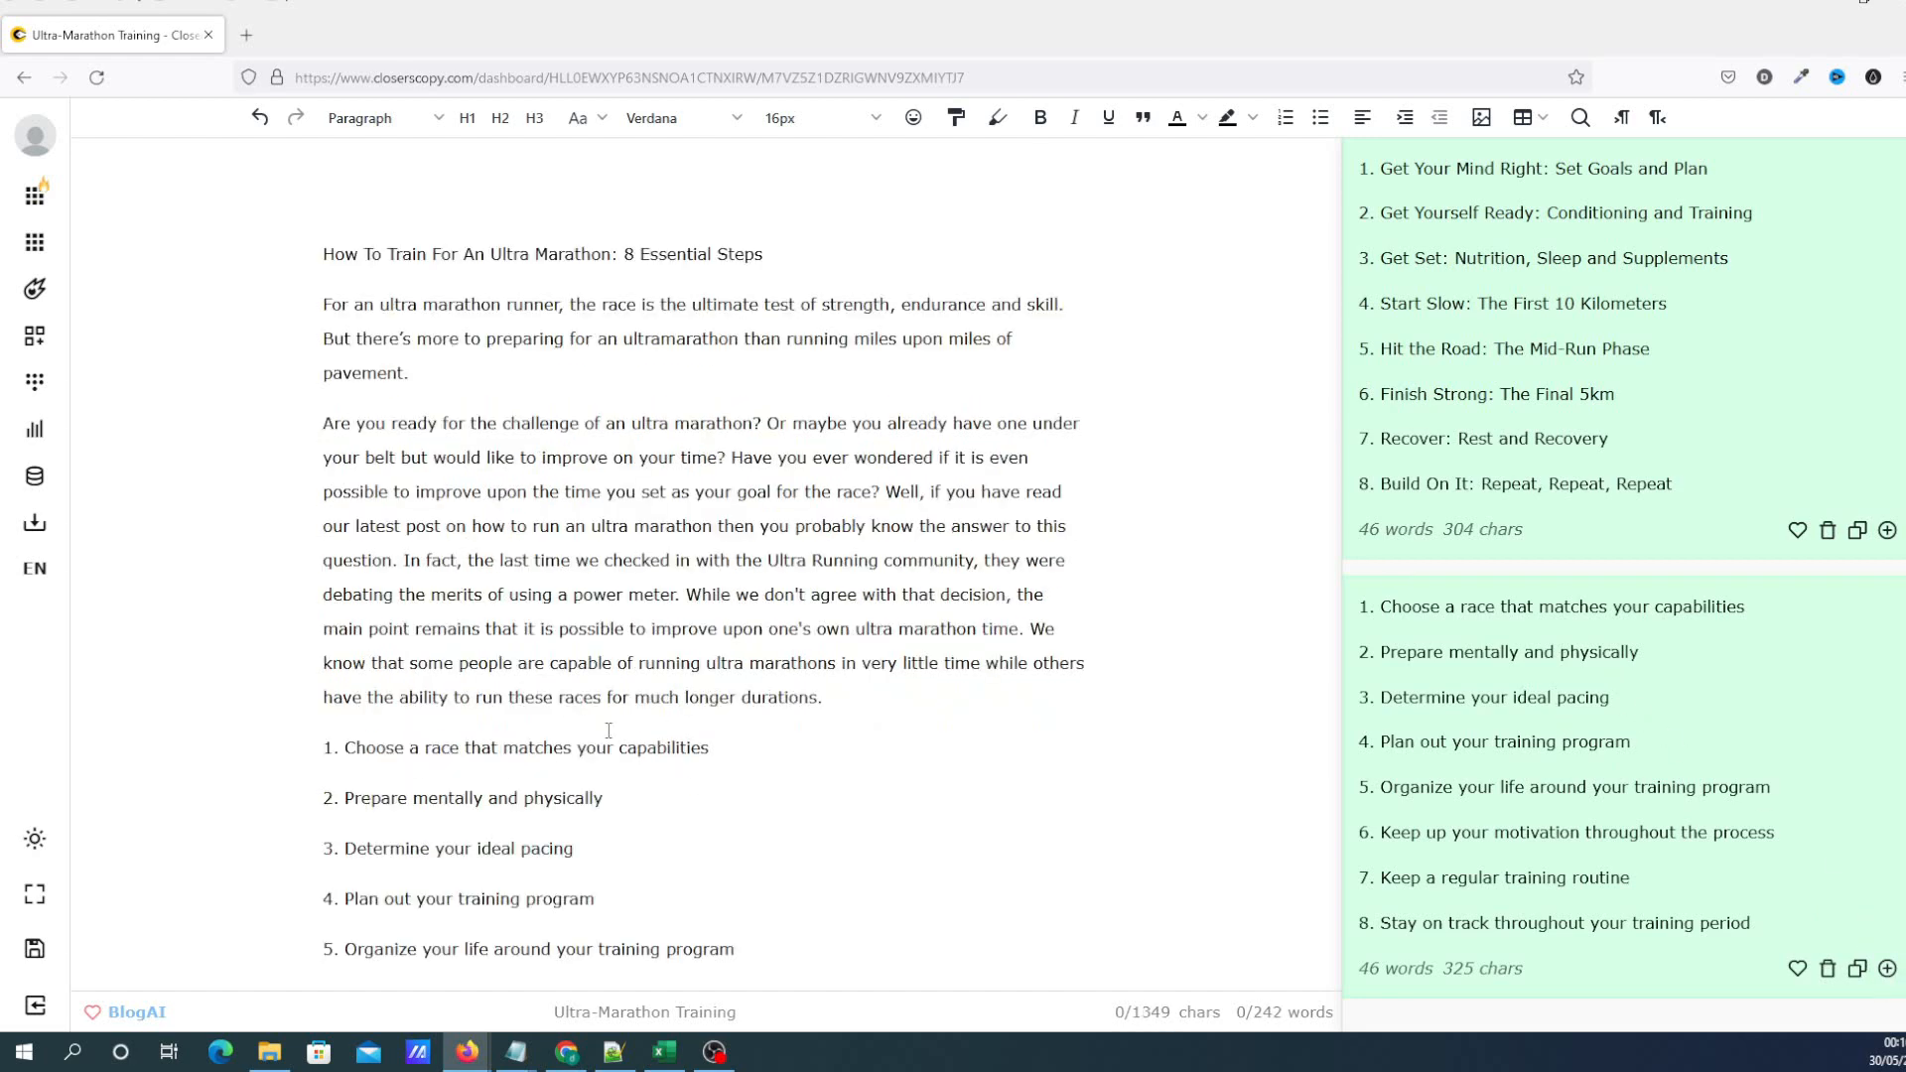
pyautogui.scroll(10, 1574, 779)
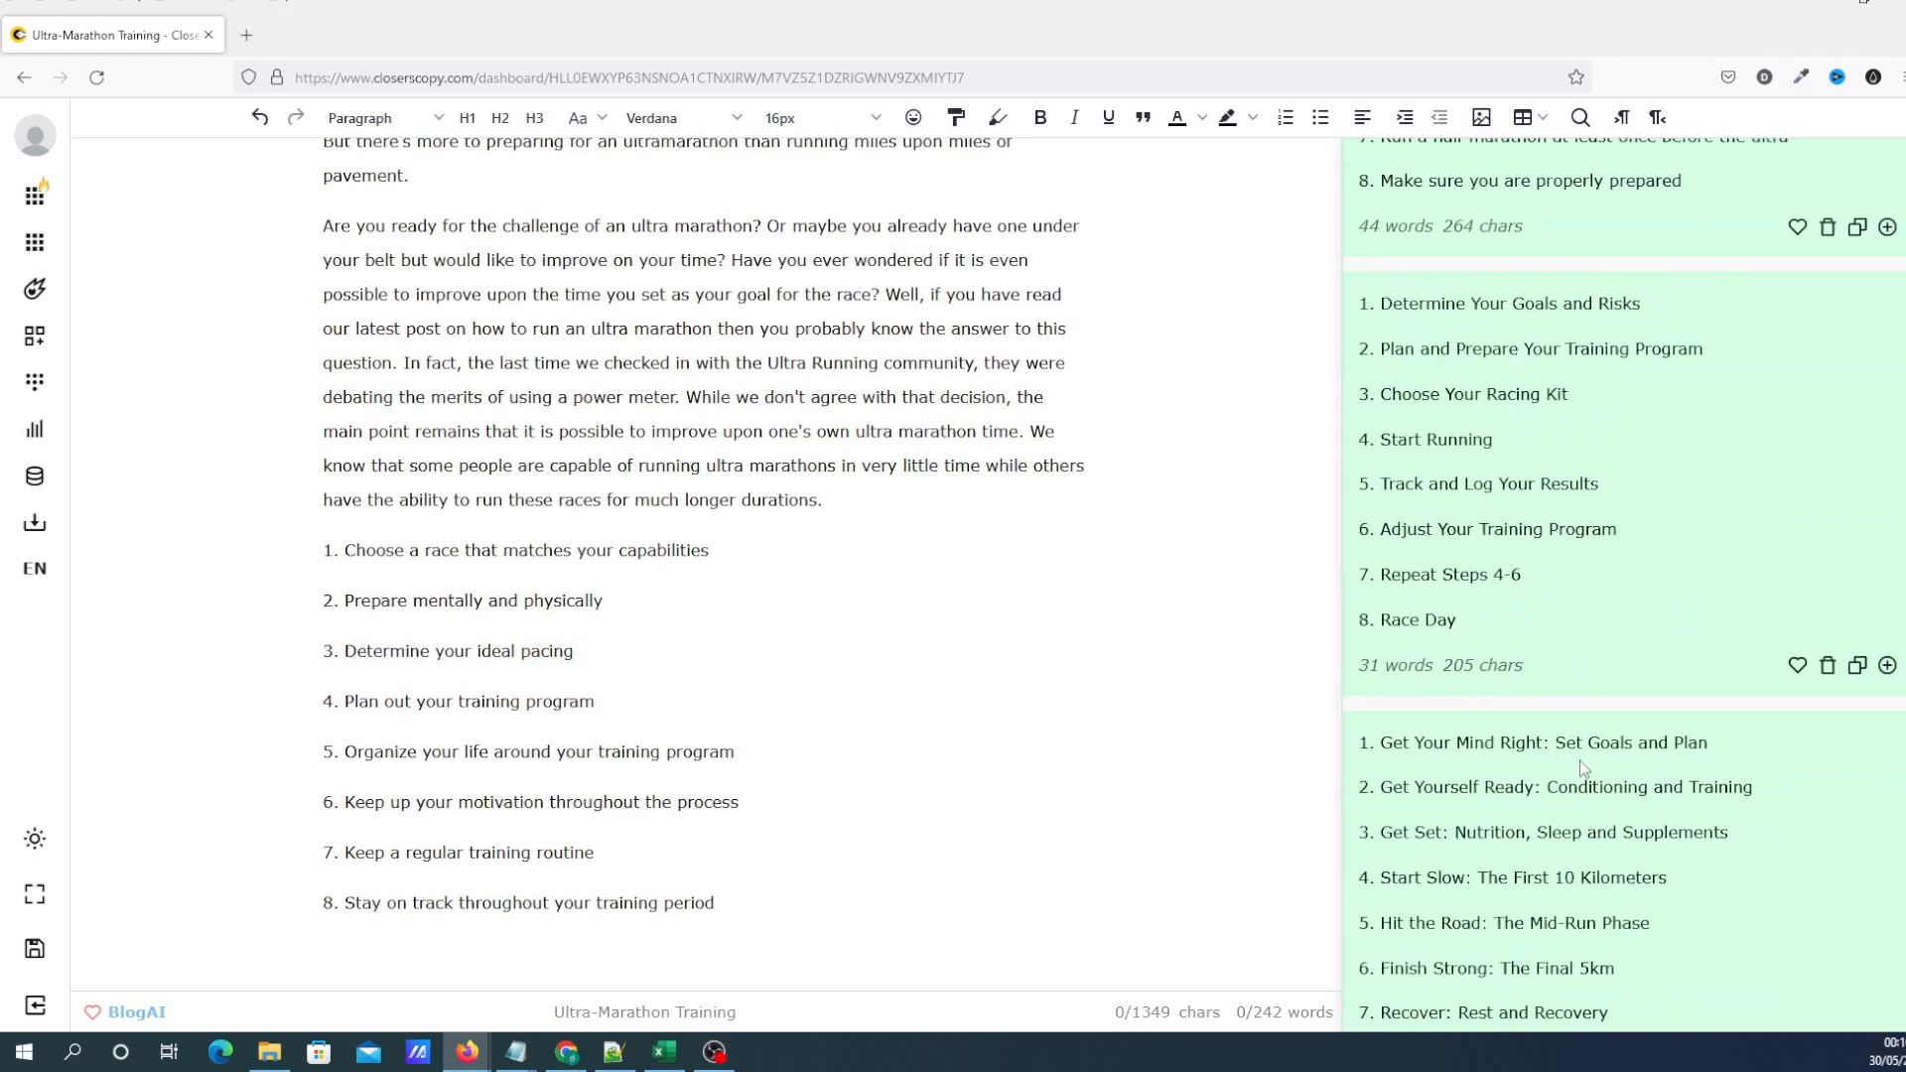
pyautogui.click(1419, 422)
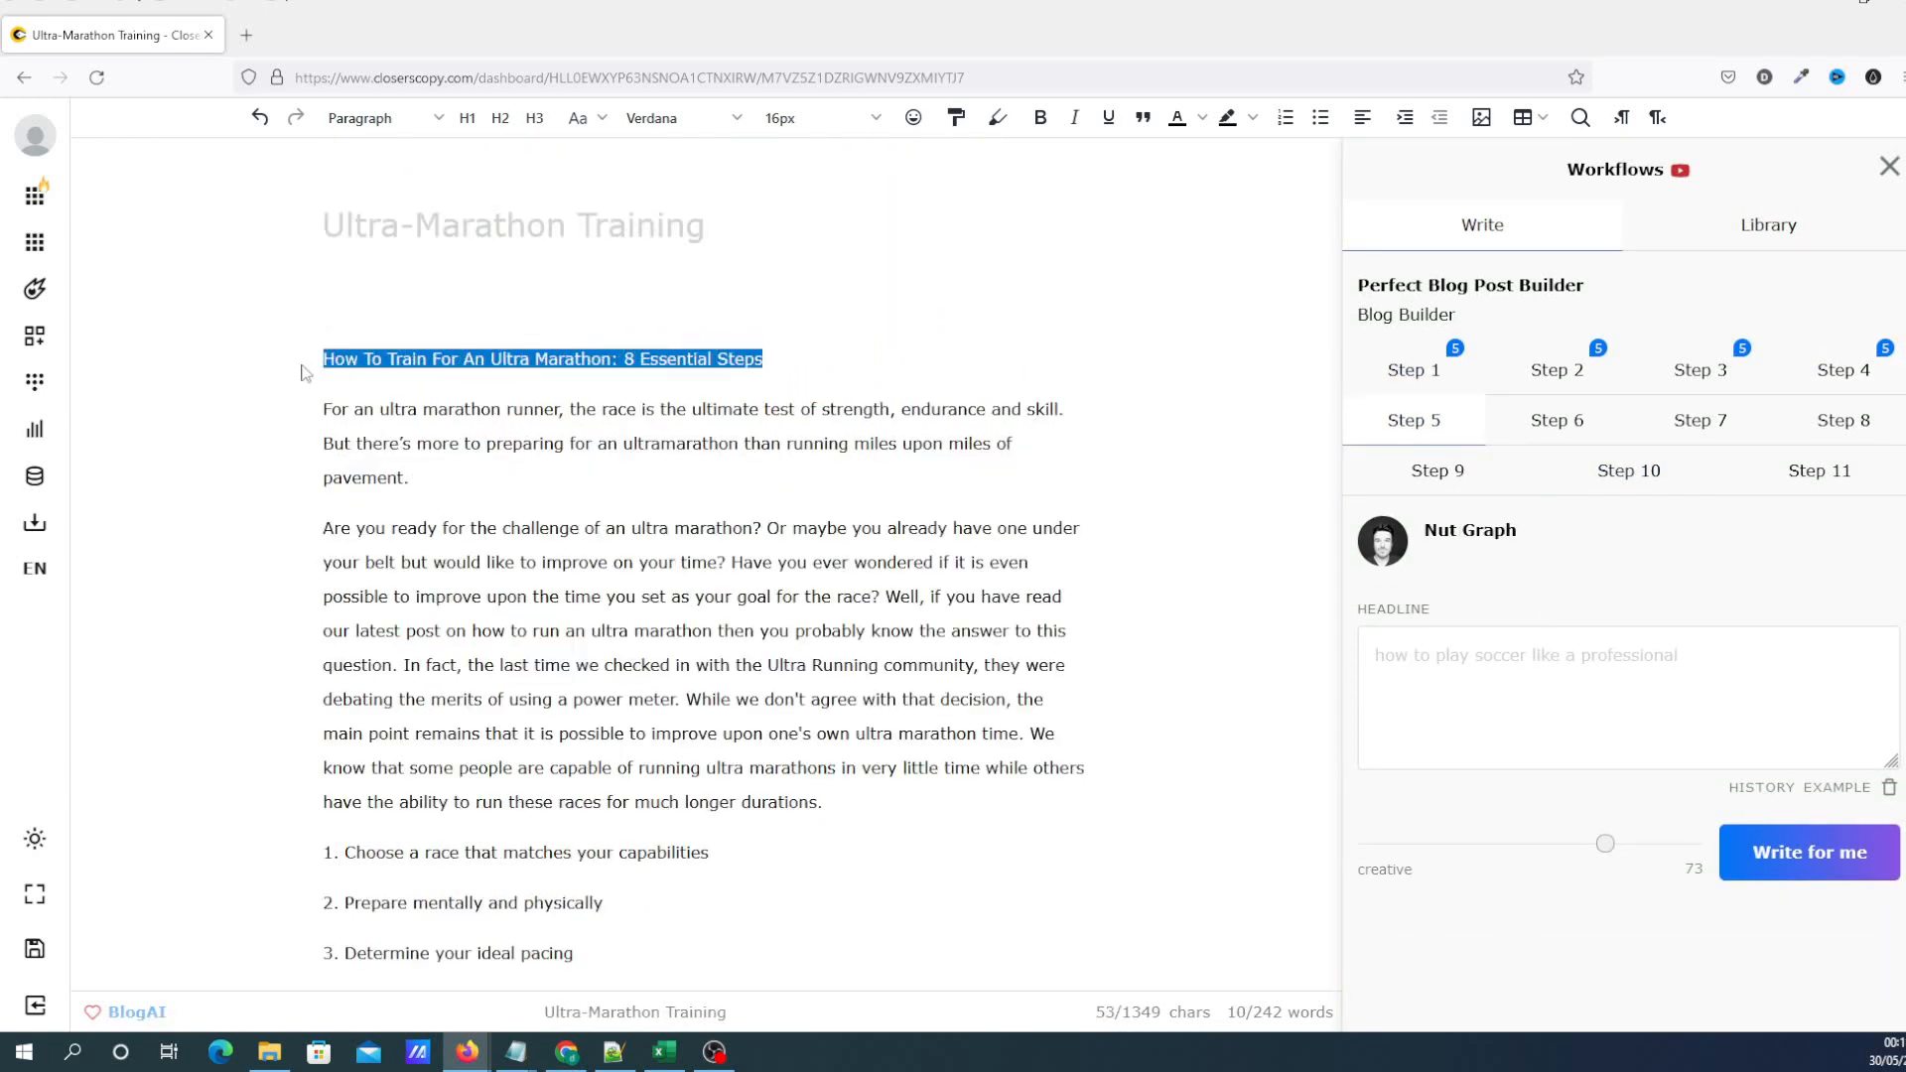
pyautogui.click(1673, 694)
pyautogui.hotkey('ctrl', 'v')
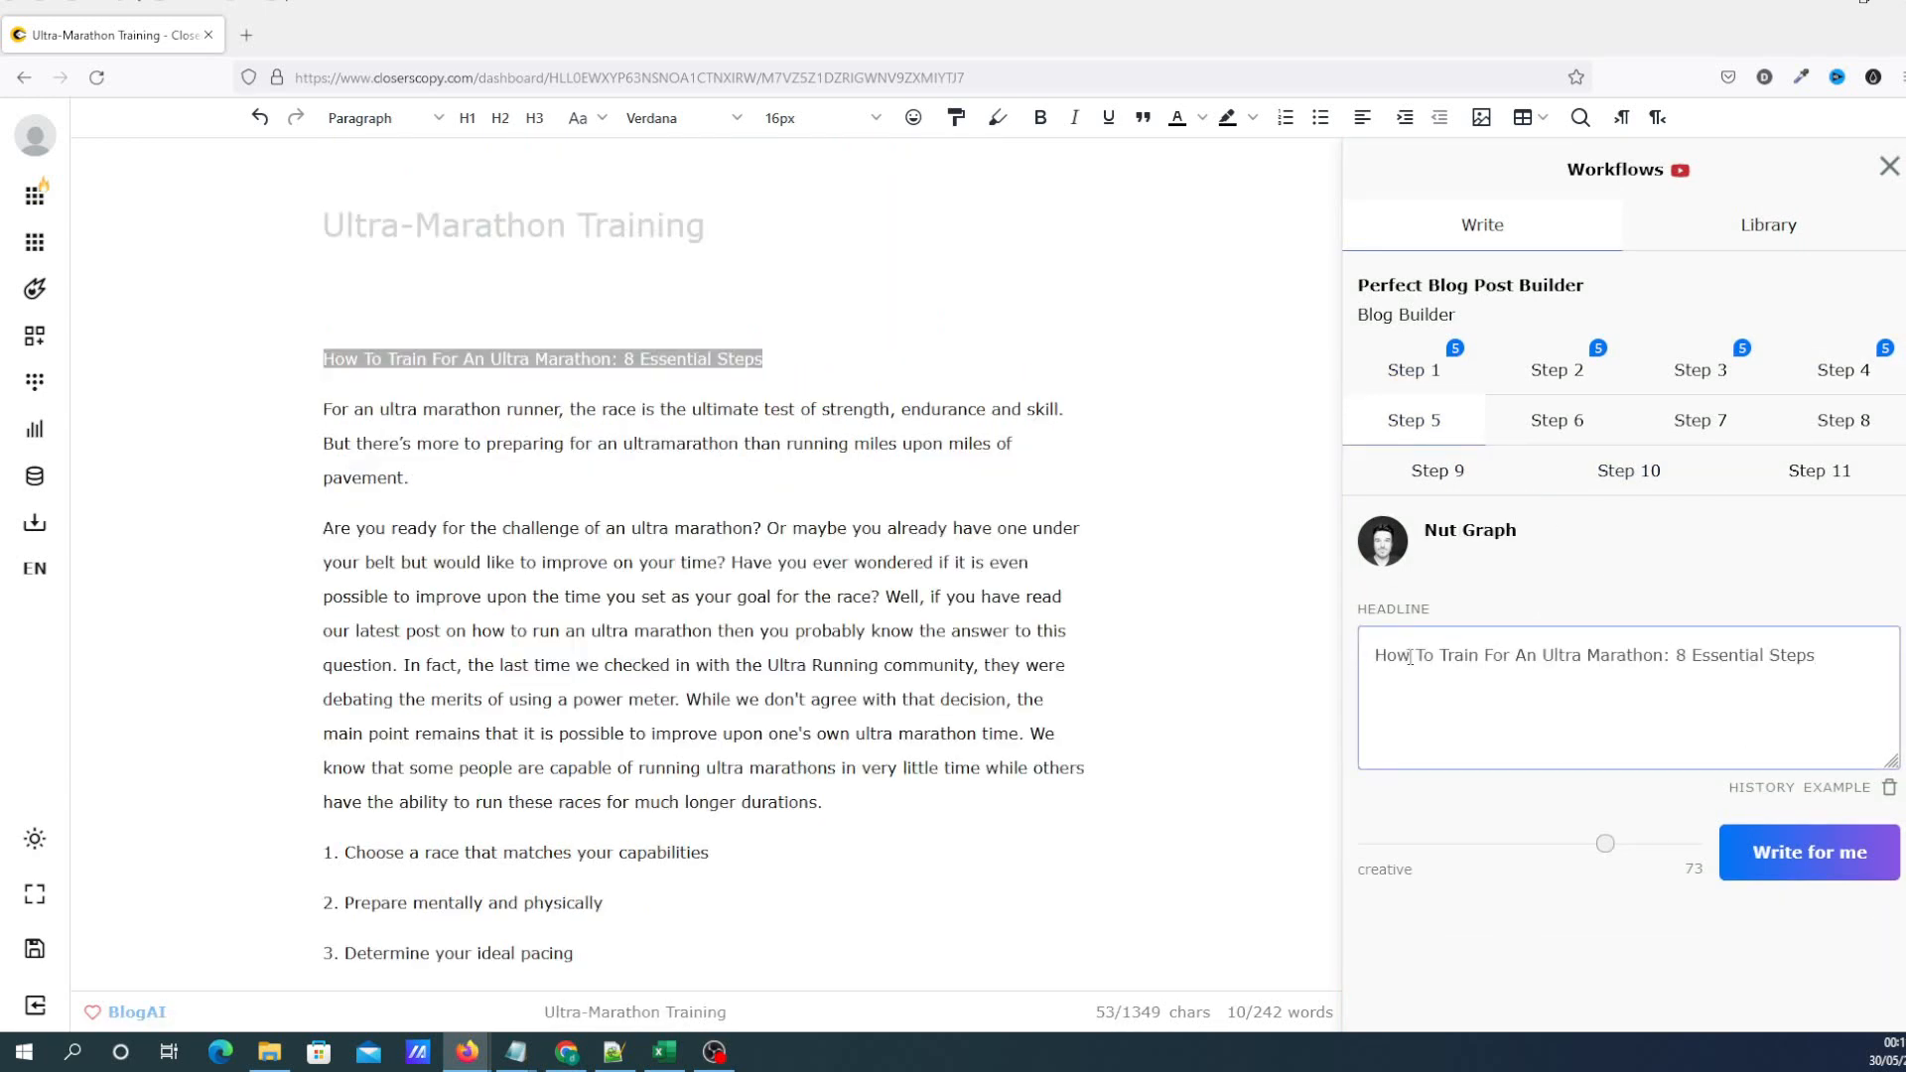
pyautogui.click(1810, 851)
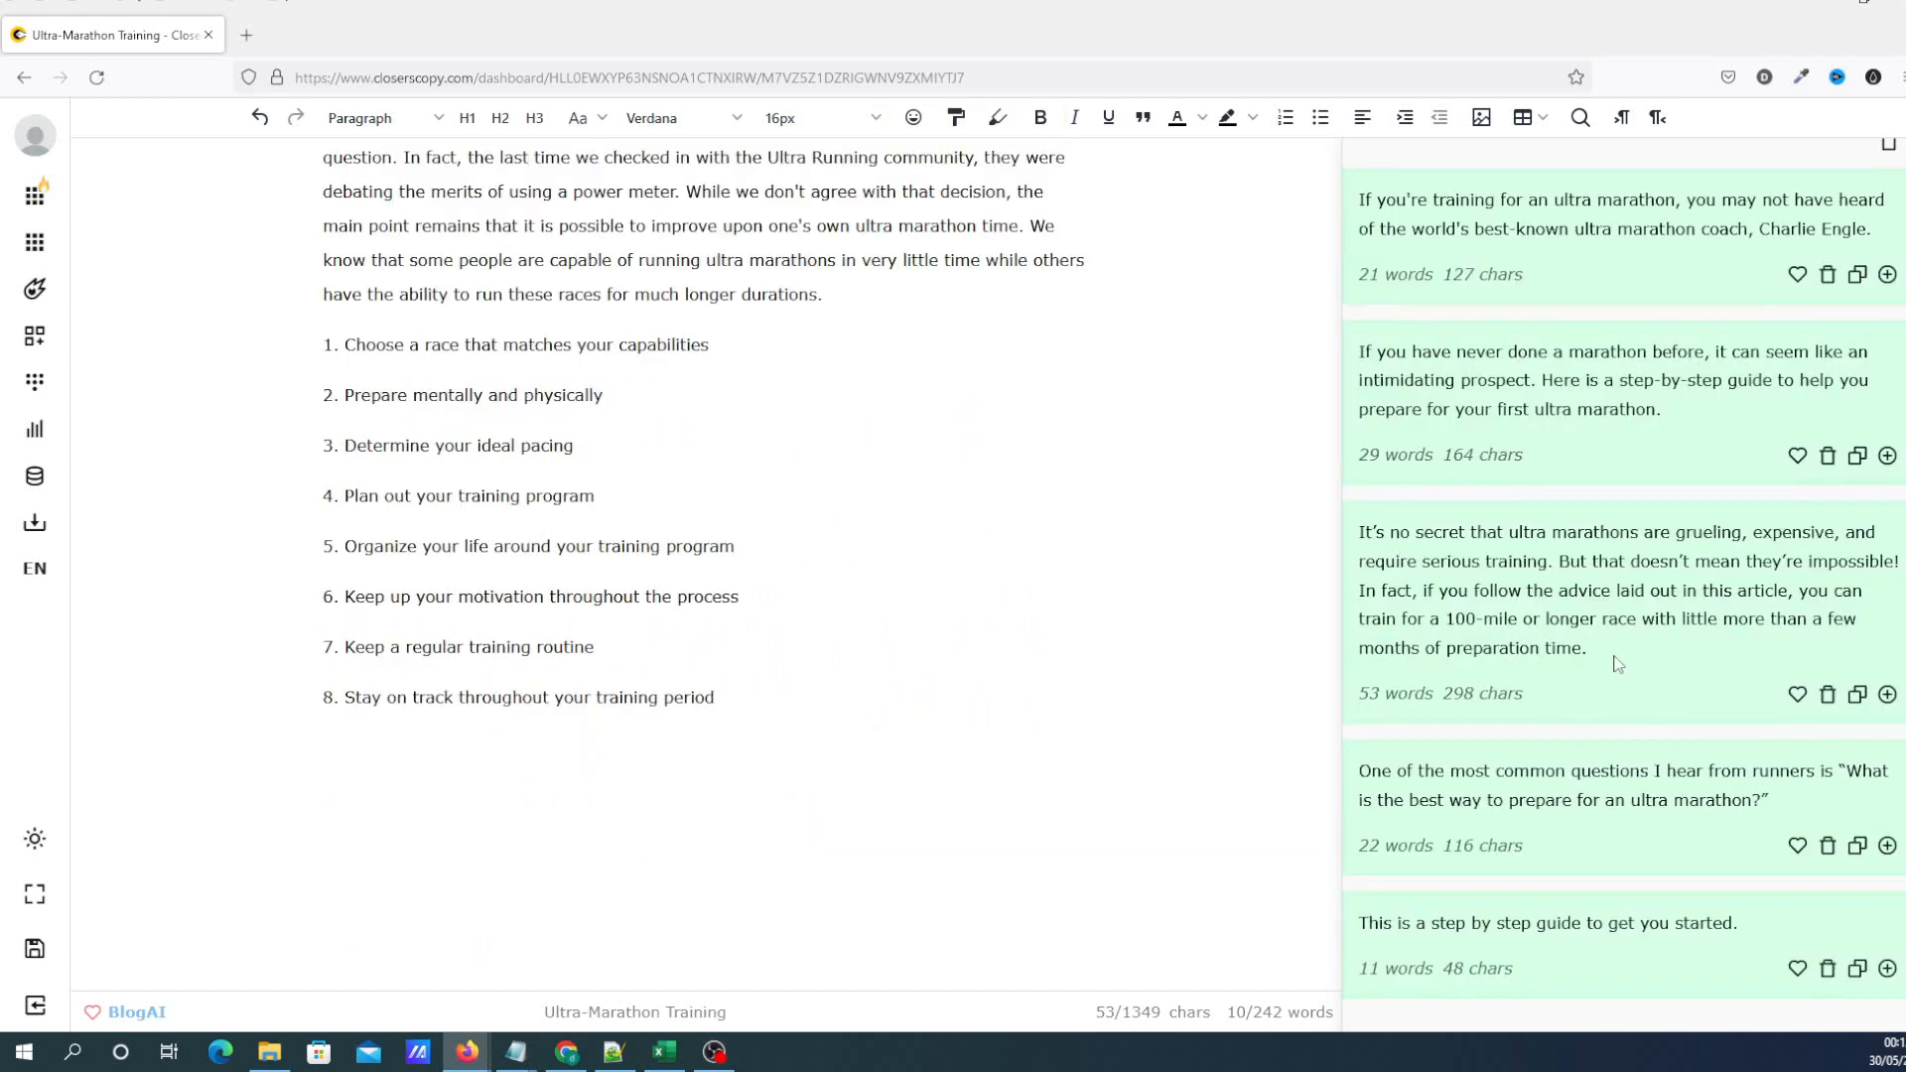
# Insert the nut graph beginning "It's no secret that ultra marathons are grueling" after the outline's eighth point and open the workflow's Body step
pyautogui.click(735, 697)
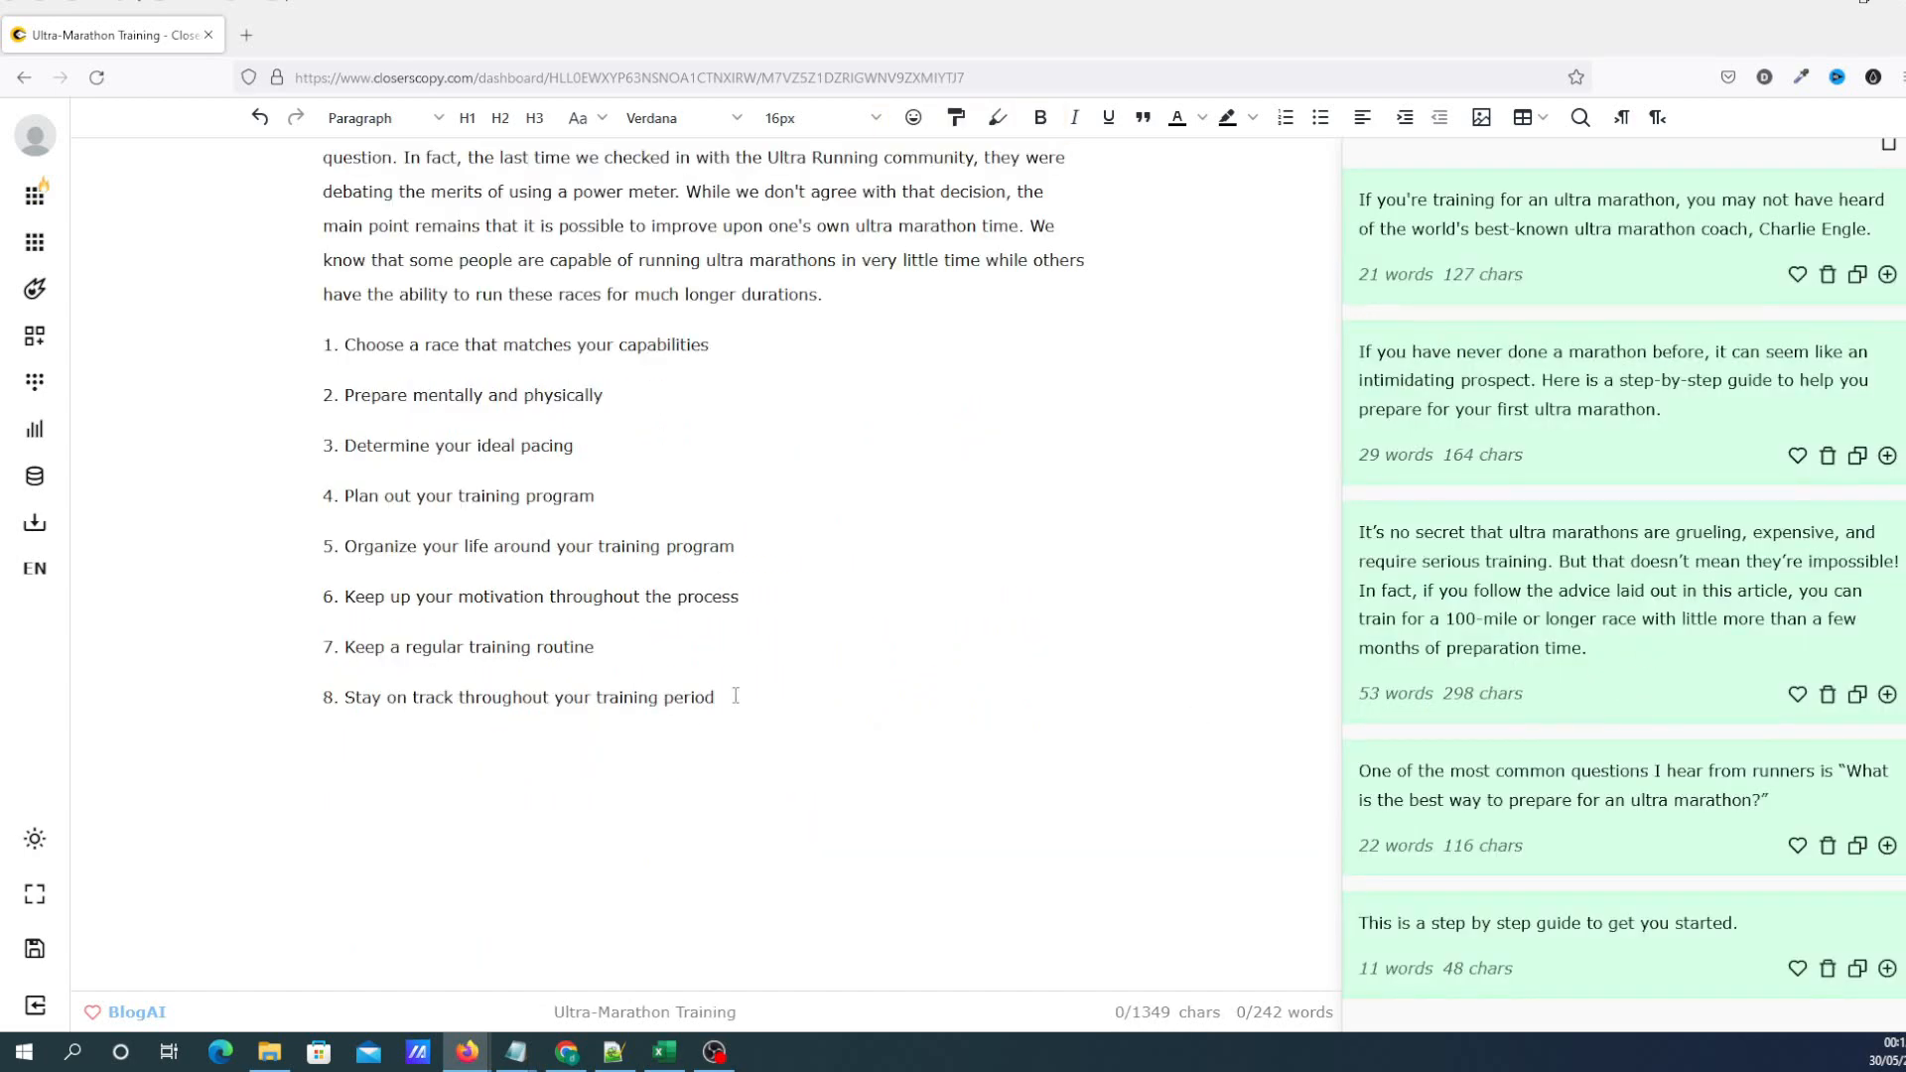
pyautogui.click(1887, 694)
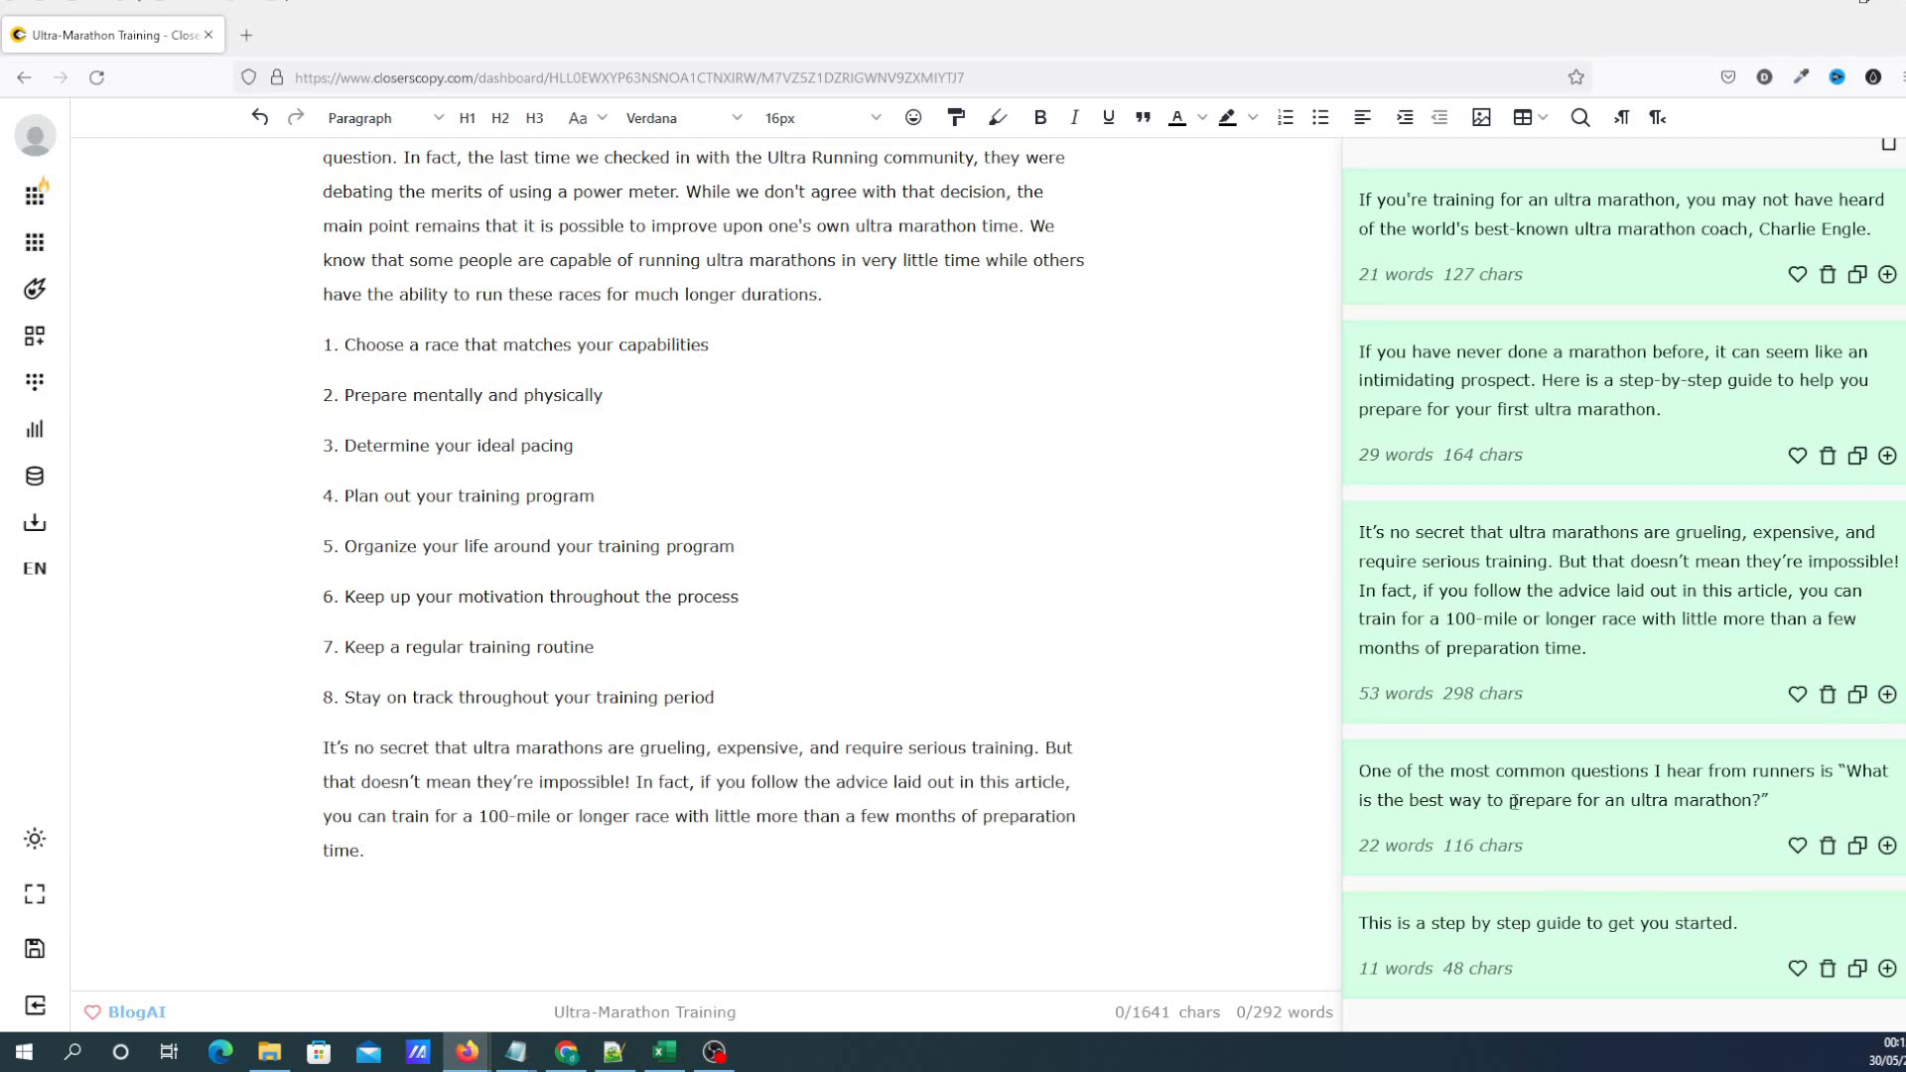
pyautogui.scroll(7, 1555, 827)
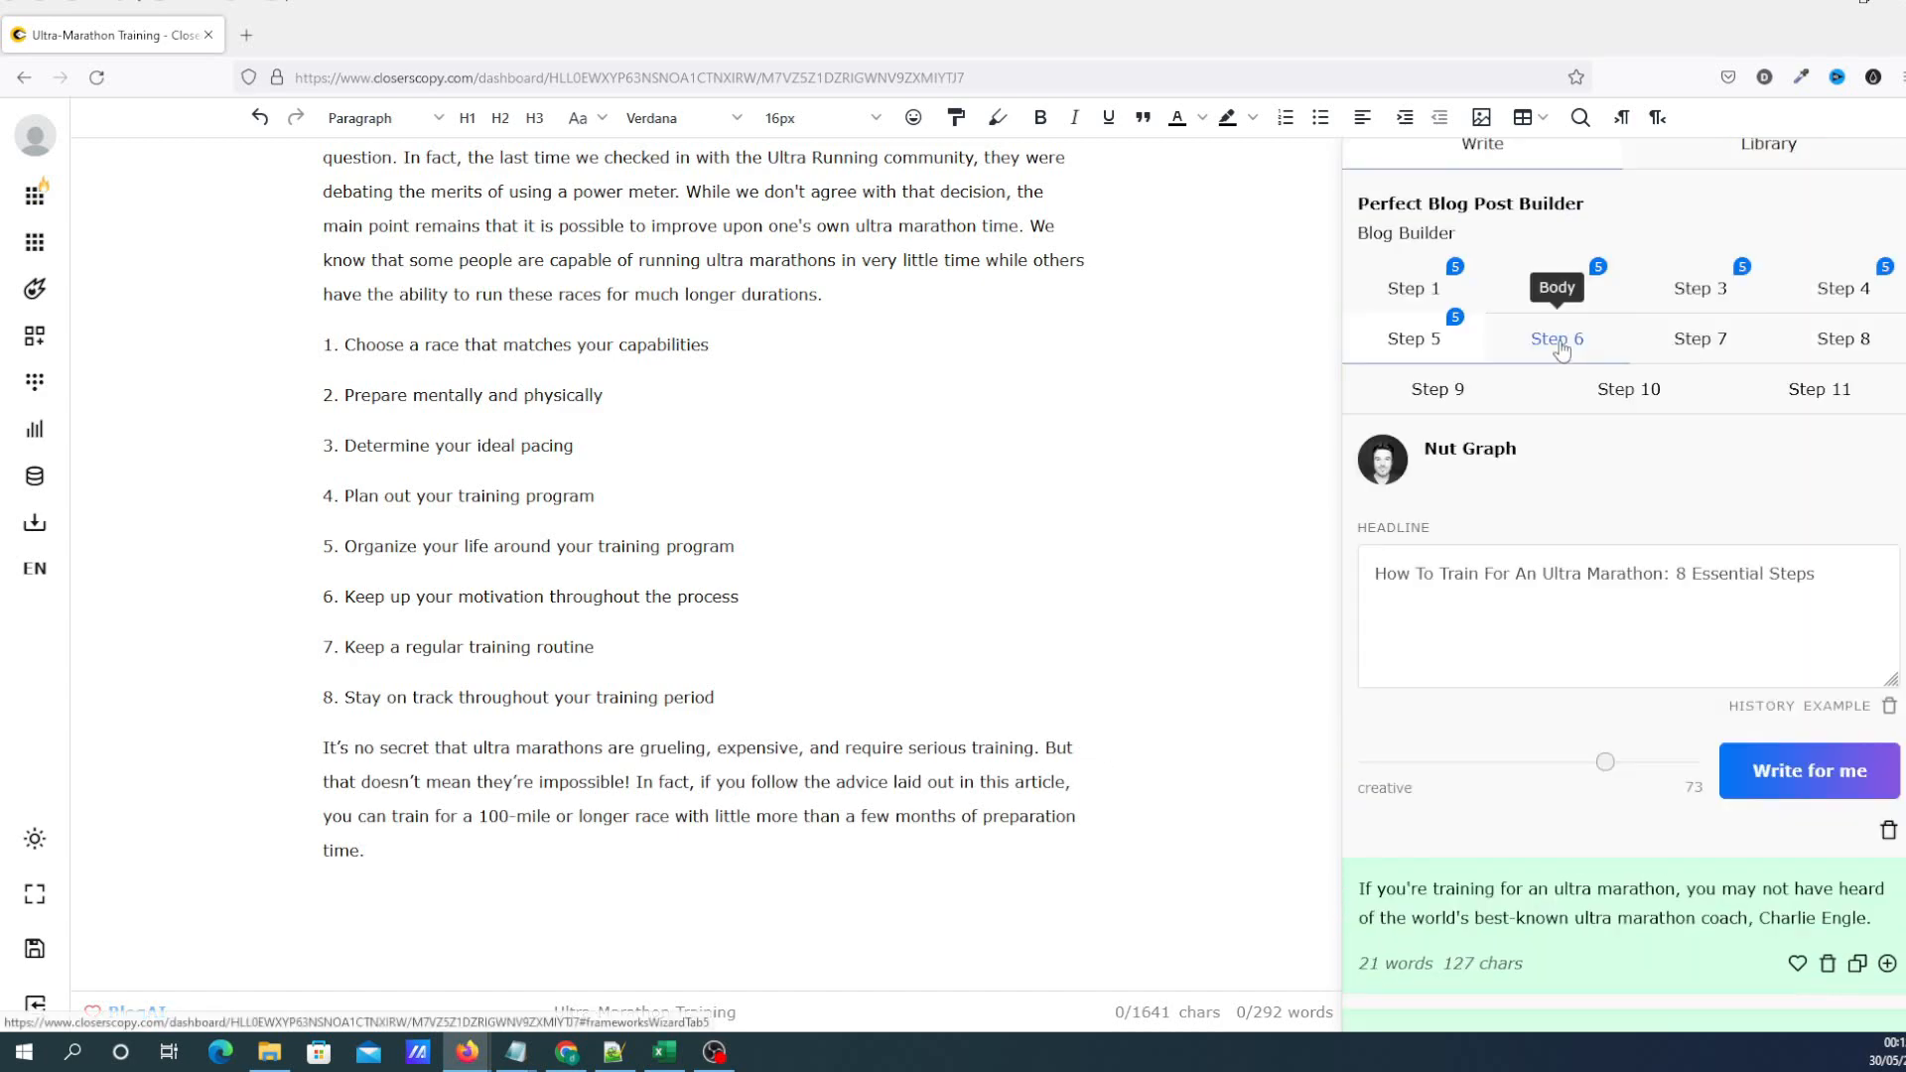
pyautogui.click(1558, 341)
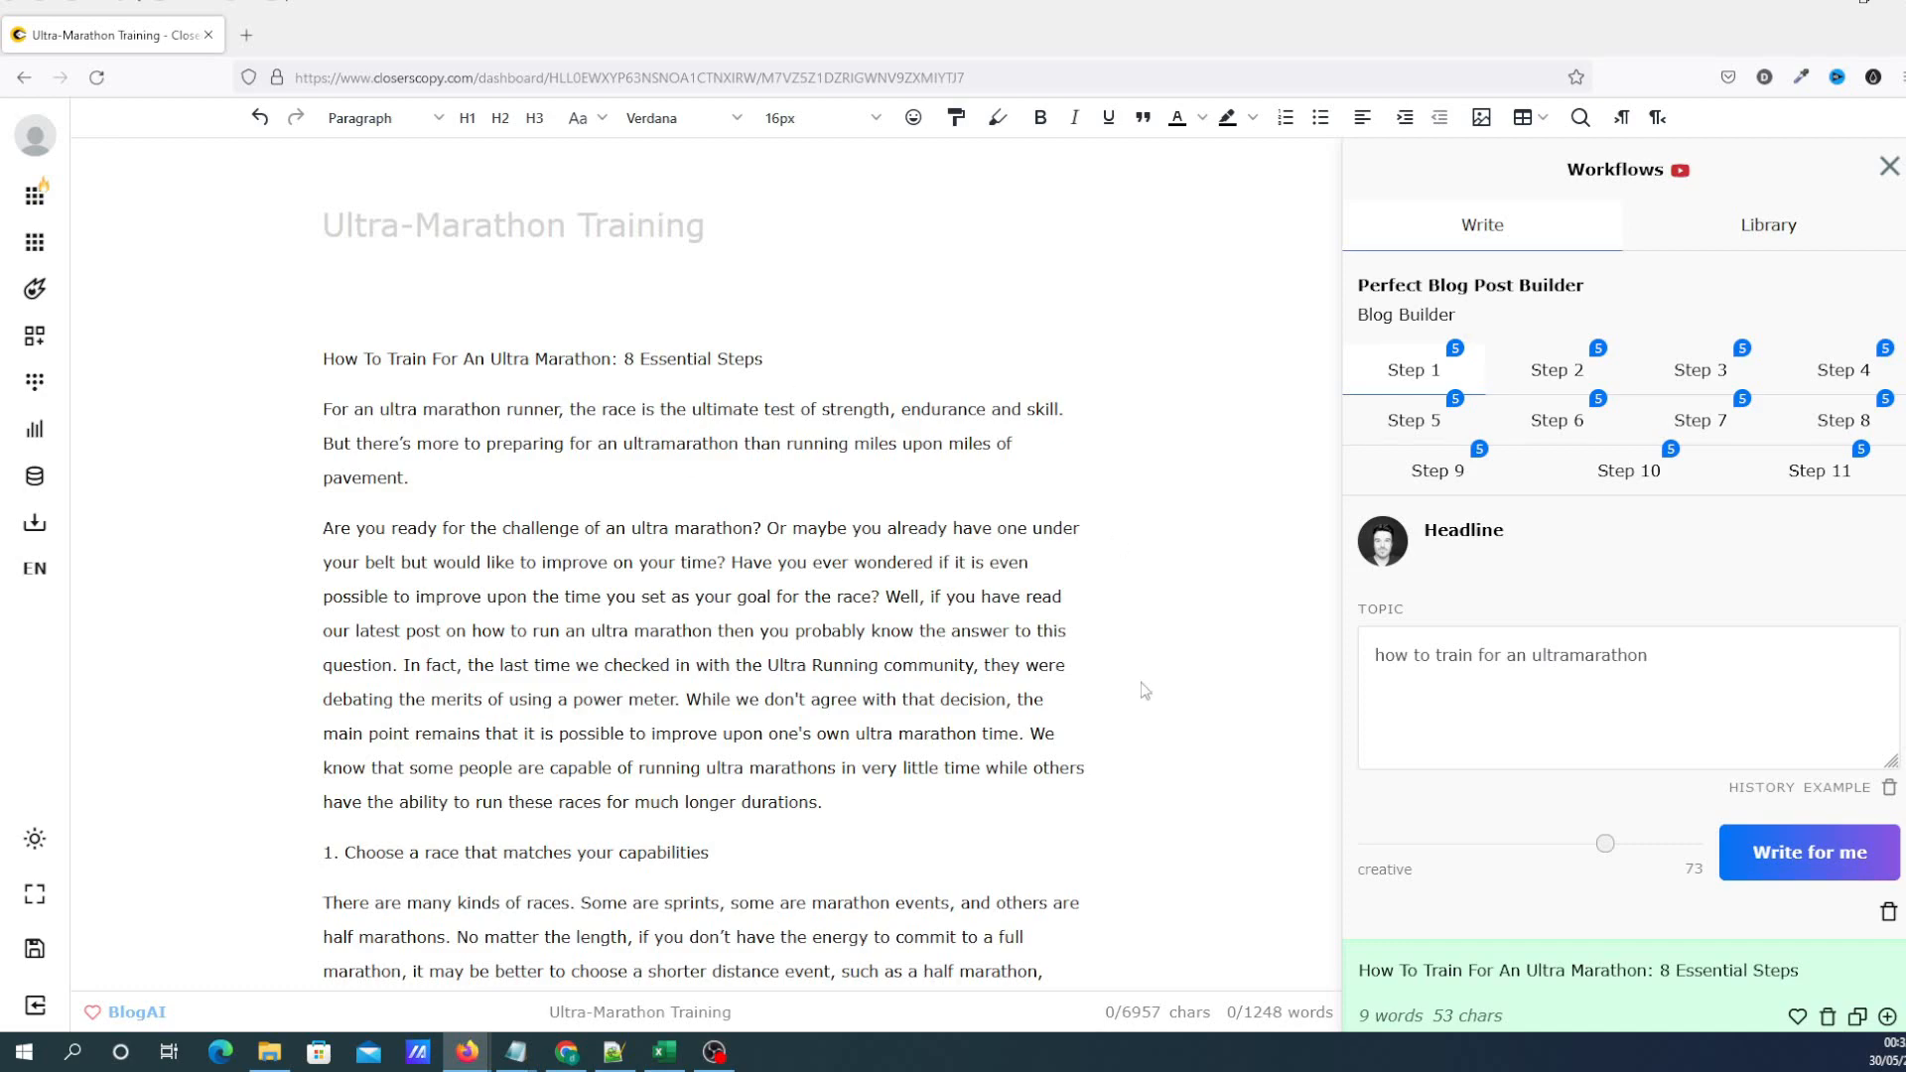
# Review the assembled article down to its end, examining the meta title, the meta description and the free-guide call to action
pyautogui.scroll(-20, 1141, 682)
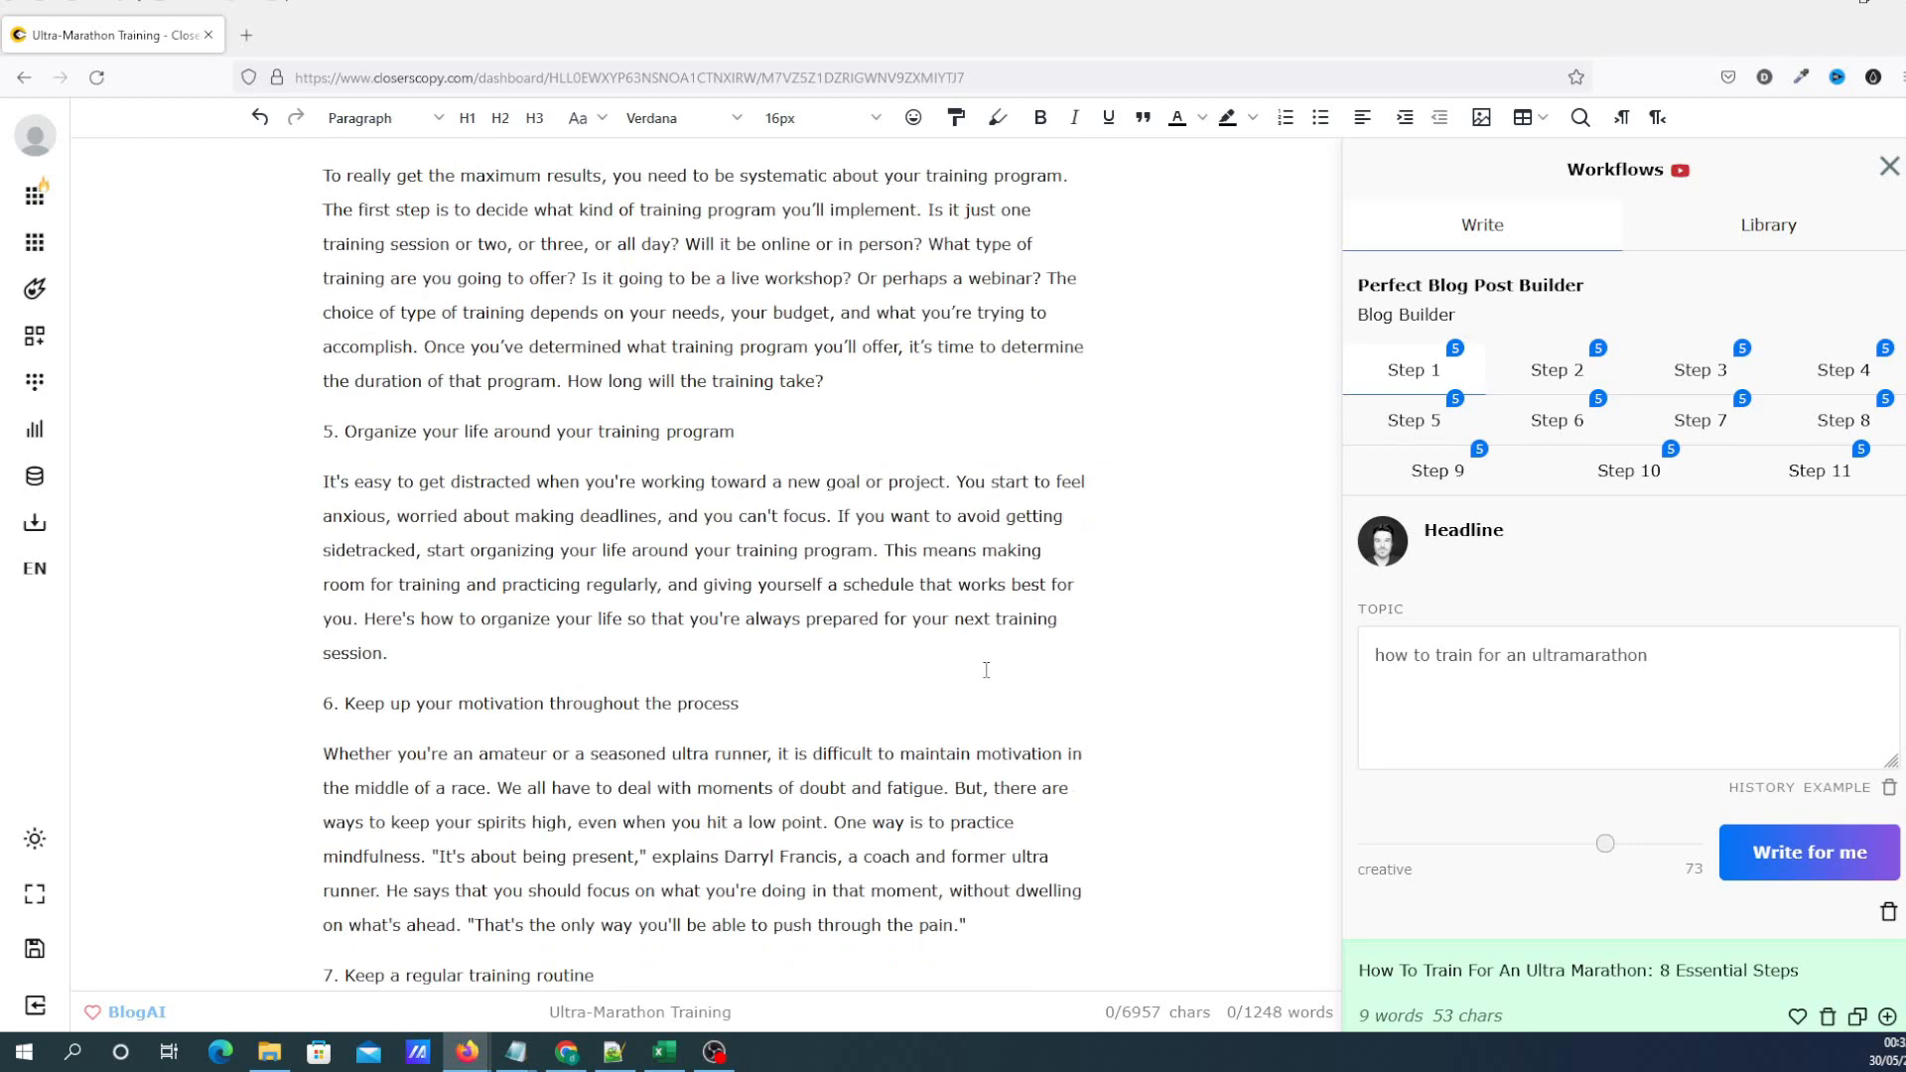
pyautogui.scroll(-15, 986, 670)
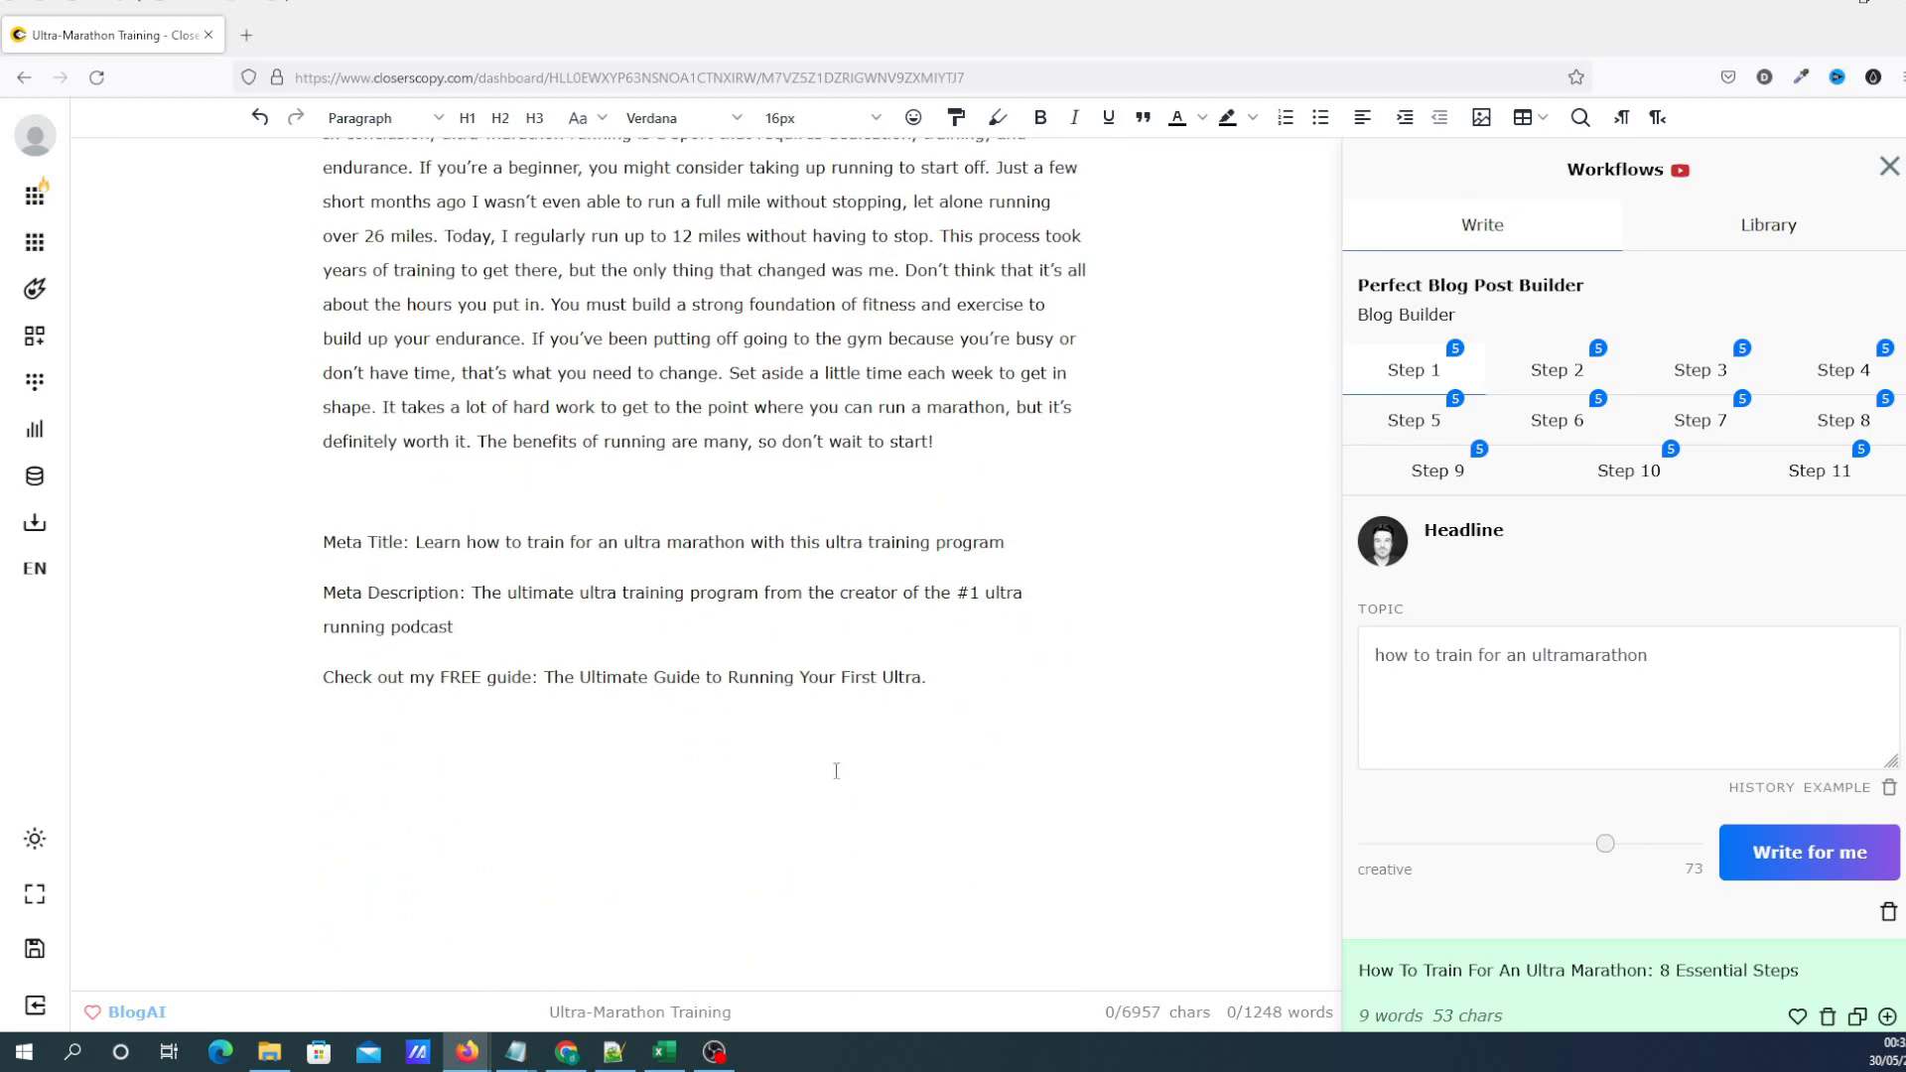
pyautogui.moveTo(479, 541); pyautogui.dragTo(697, 542)
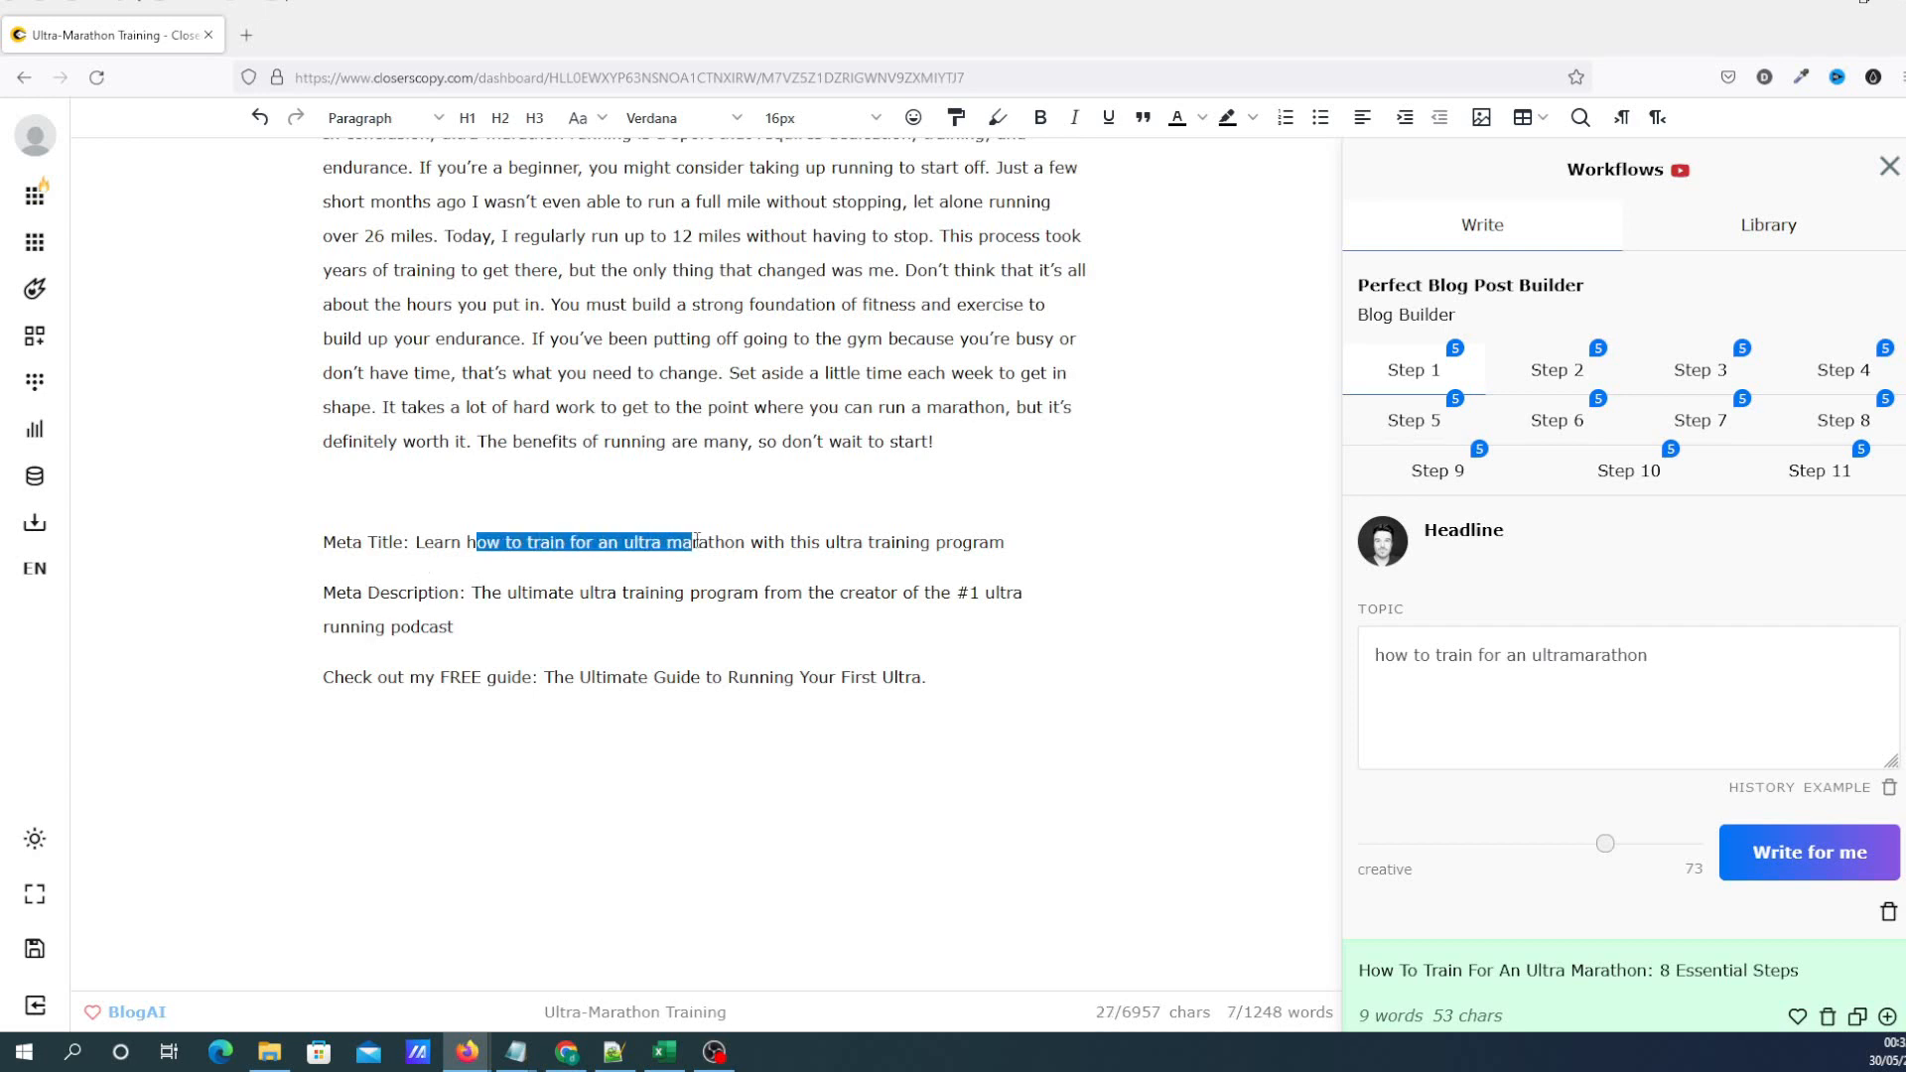
pyautogui.click(622, 614)
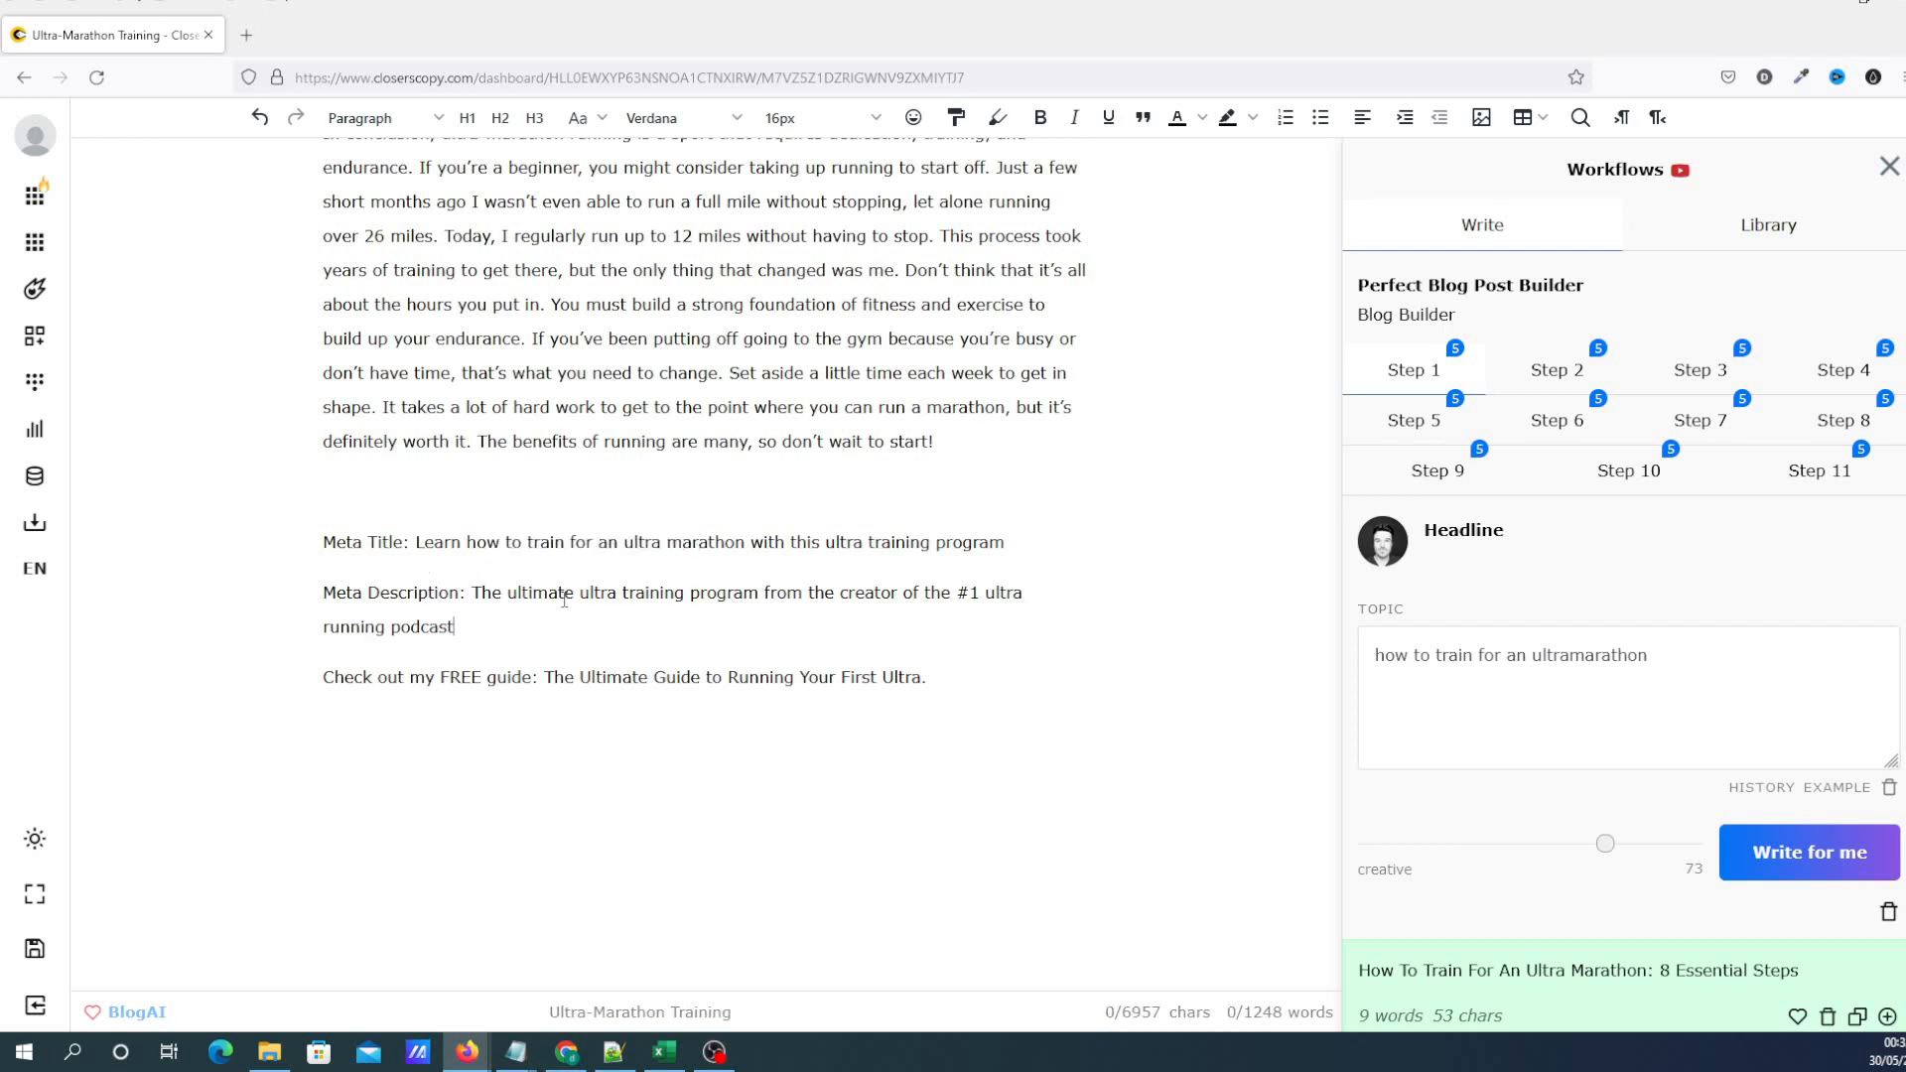
pyautogui.moveTo(565, 599); pyautogui.dragTo(776, 595)
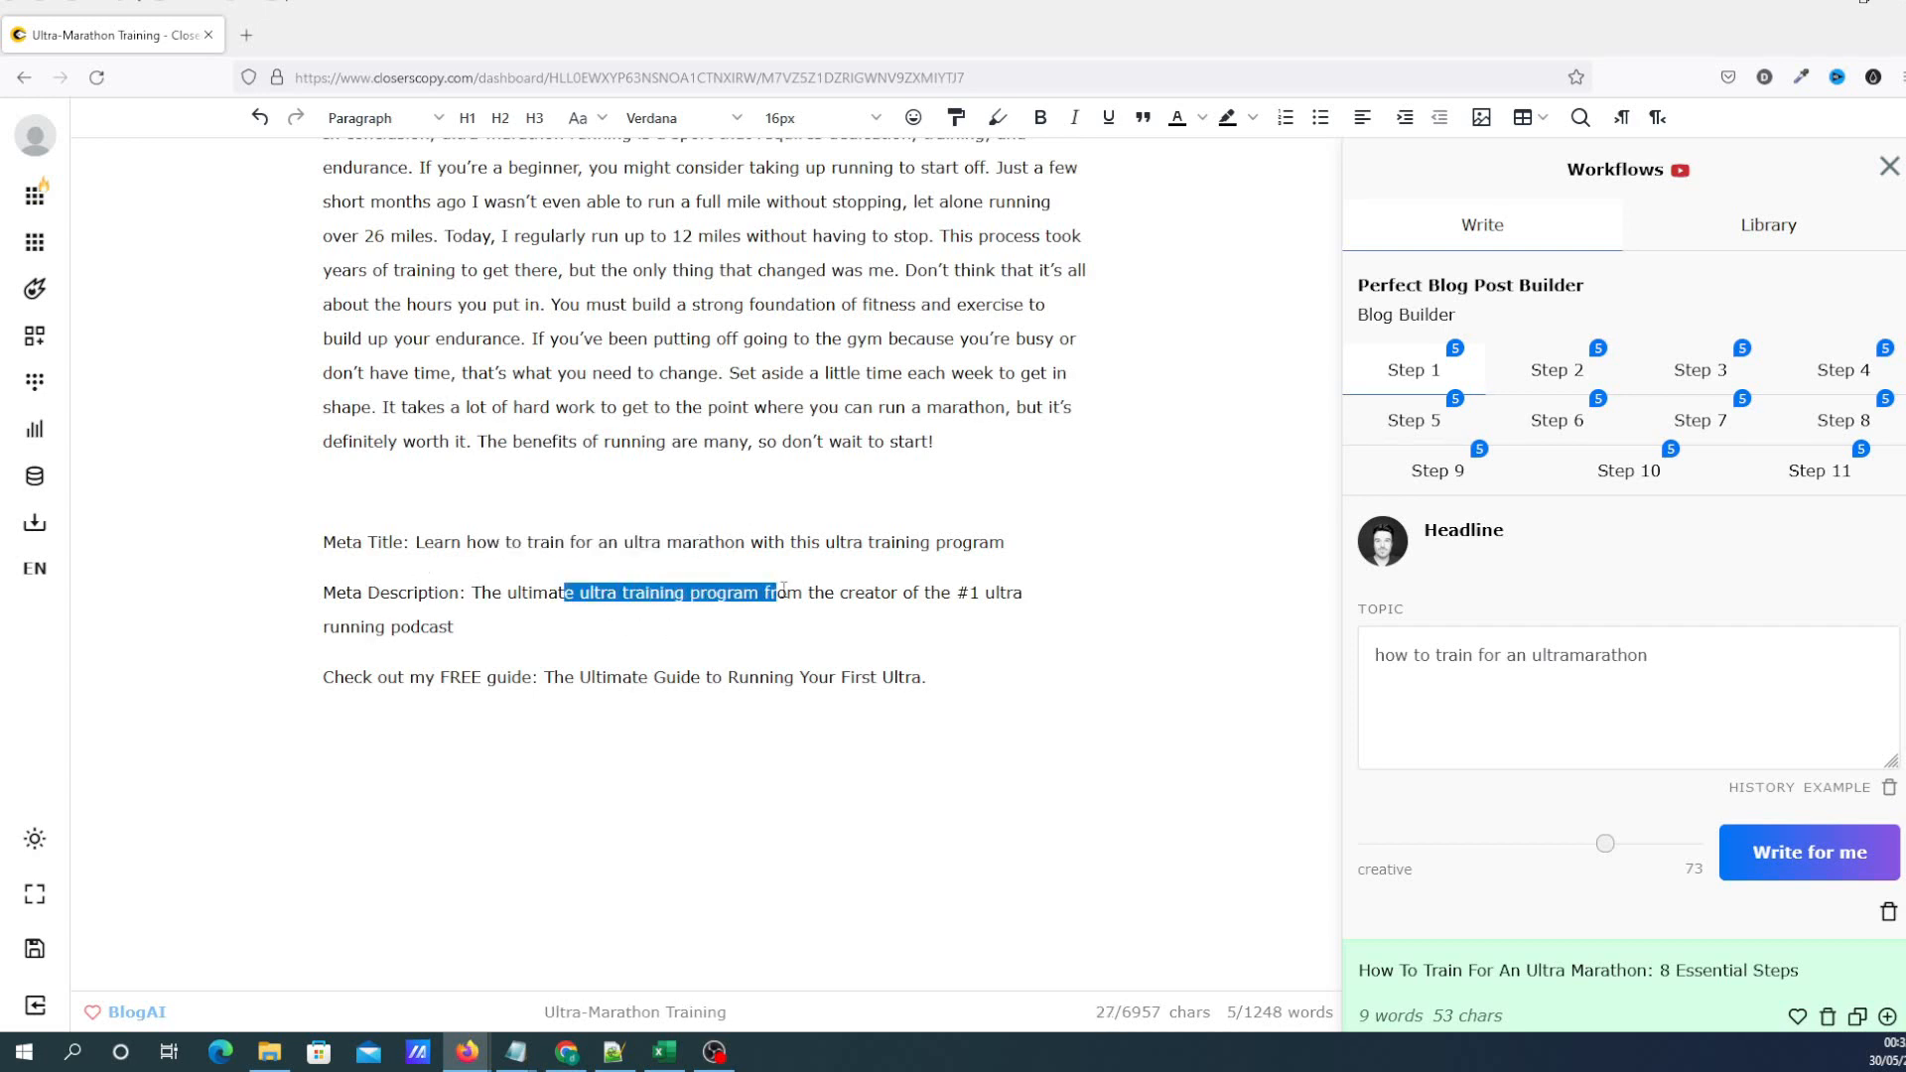
pyautogui.click(701, 654)
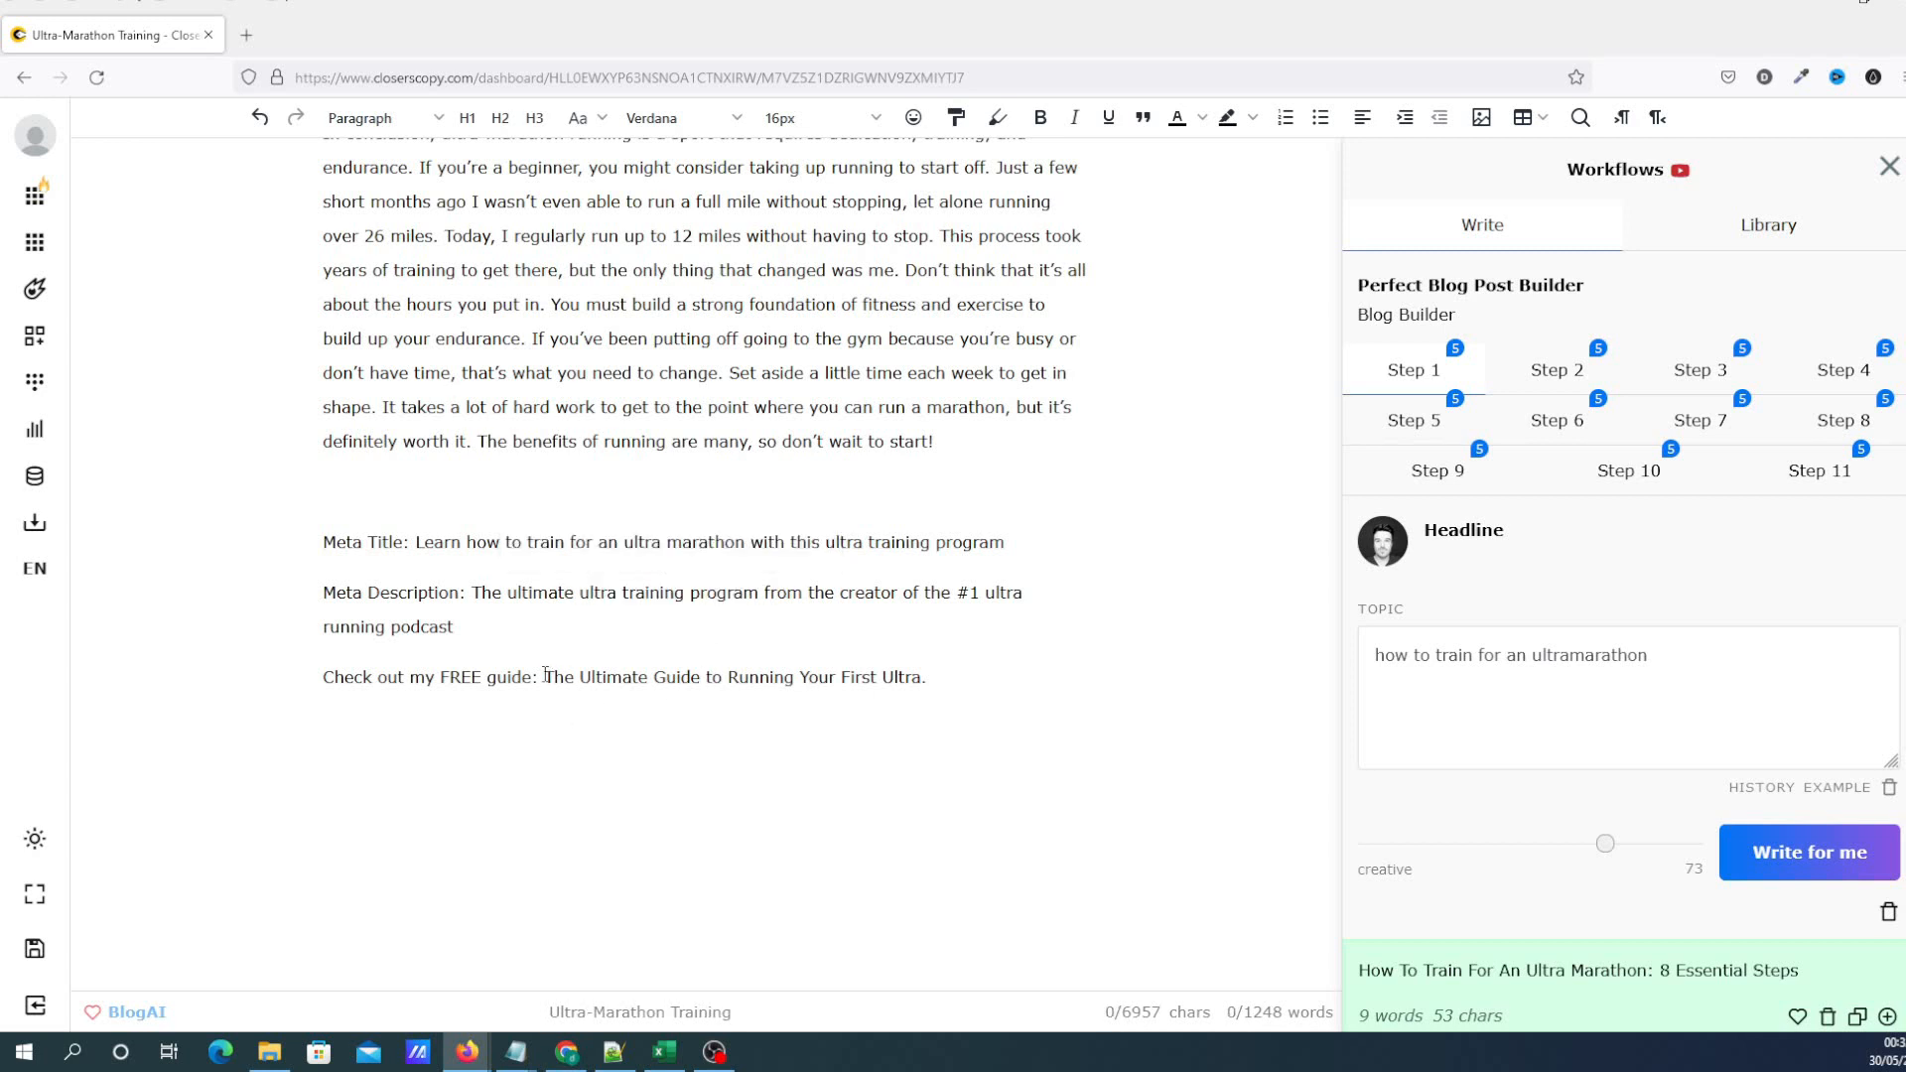
pyautogui.moveTo(545, 676); pyautogui.dragTo(929, 685)
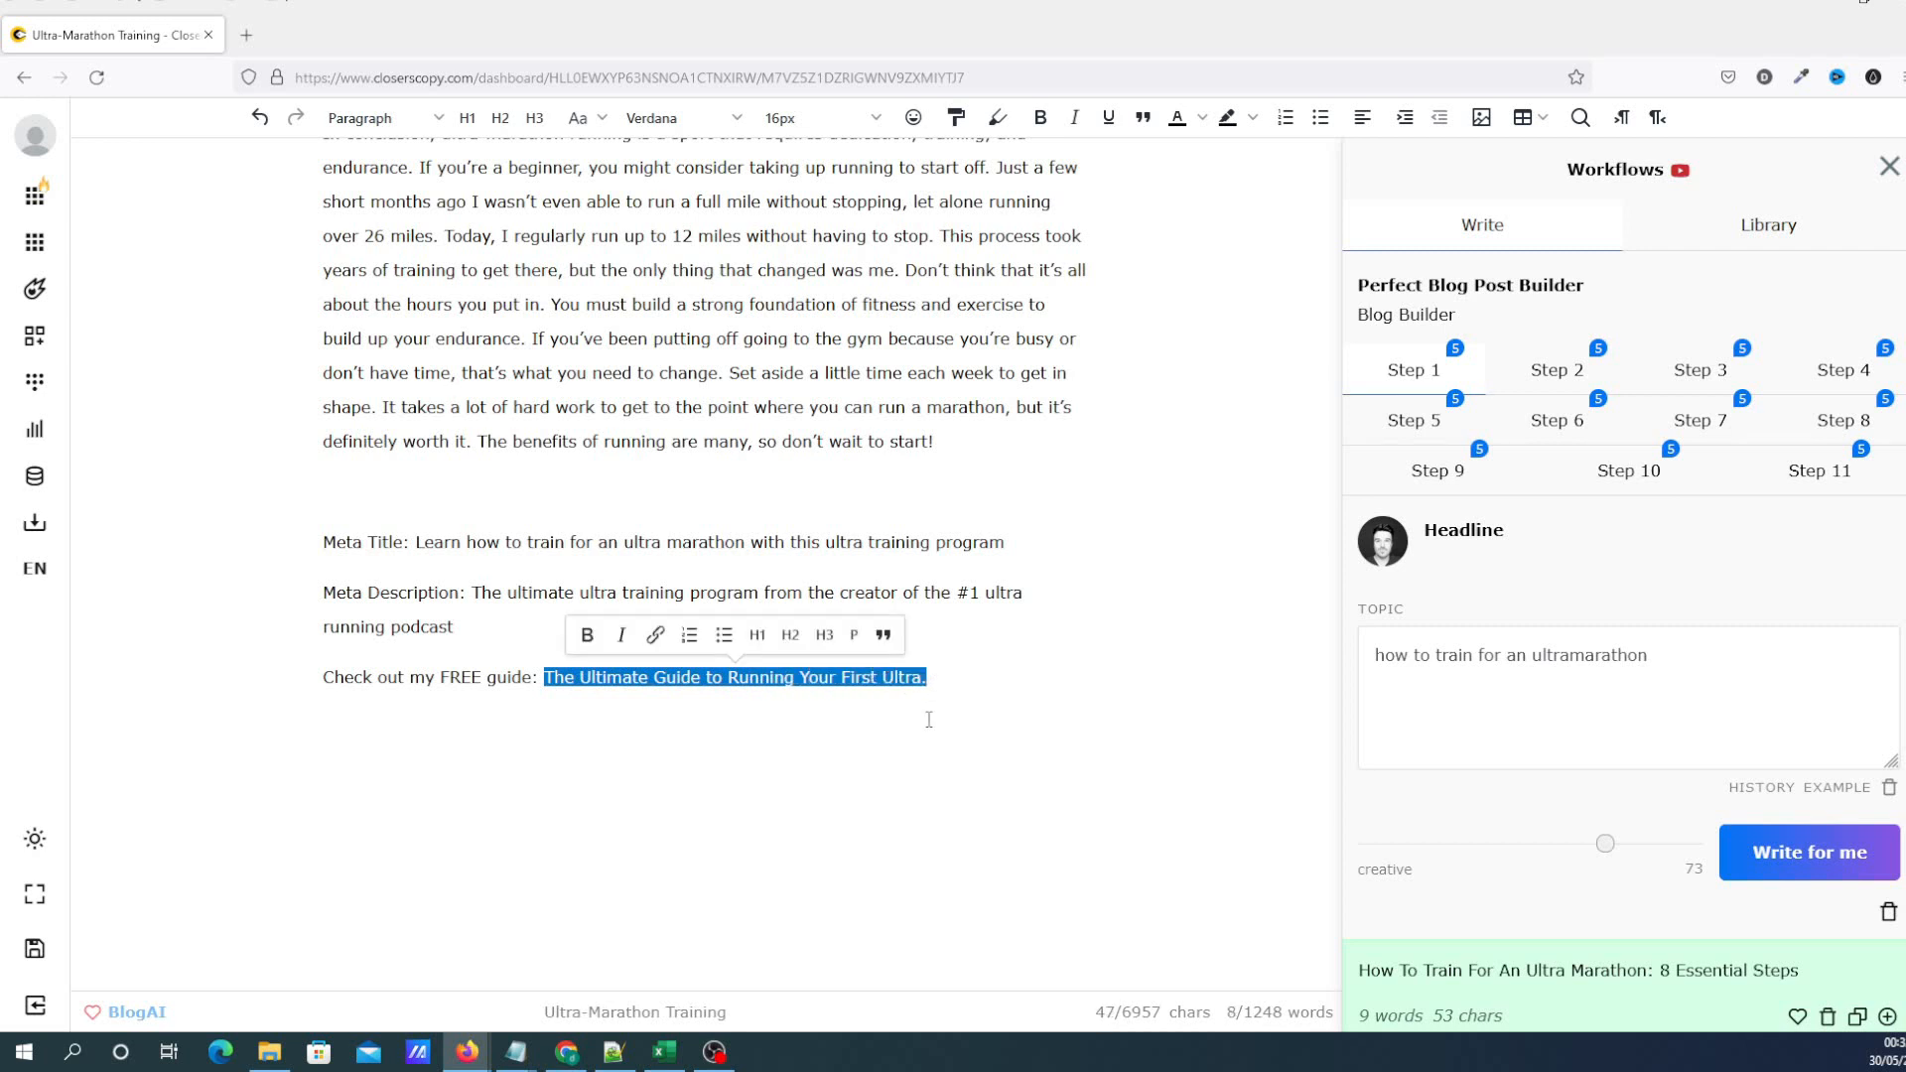
pyautogui.click(928, 719)
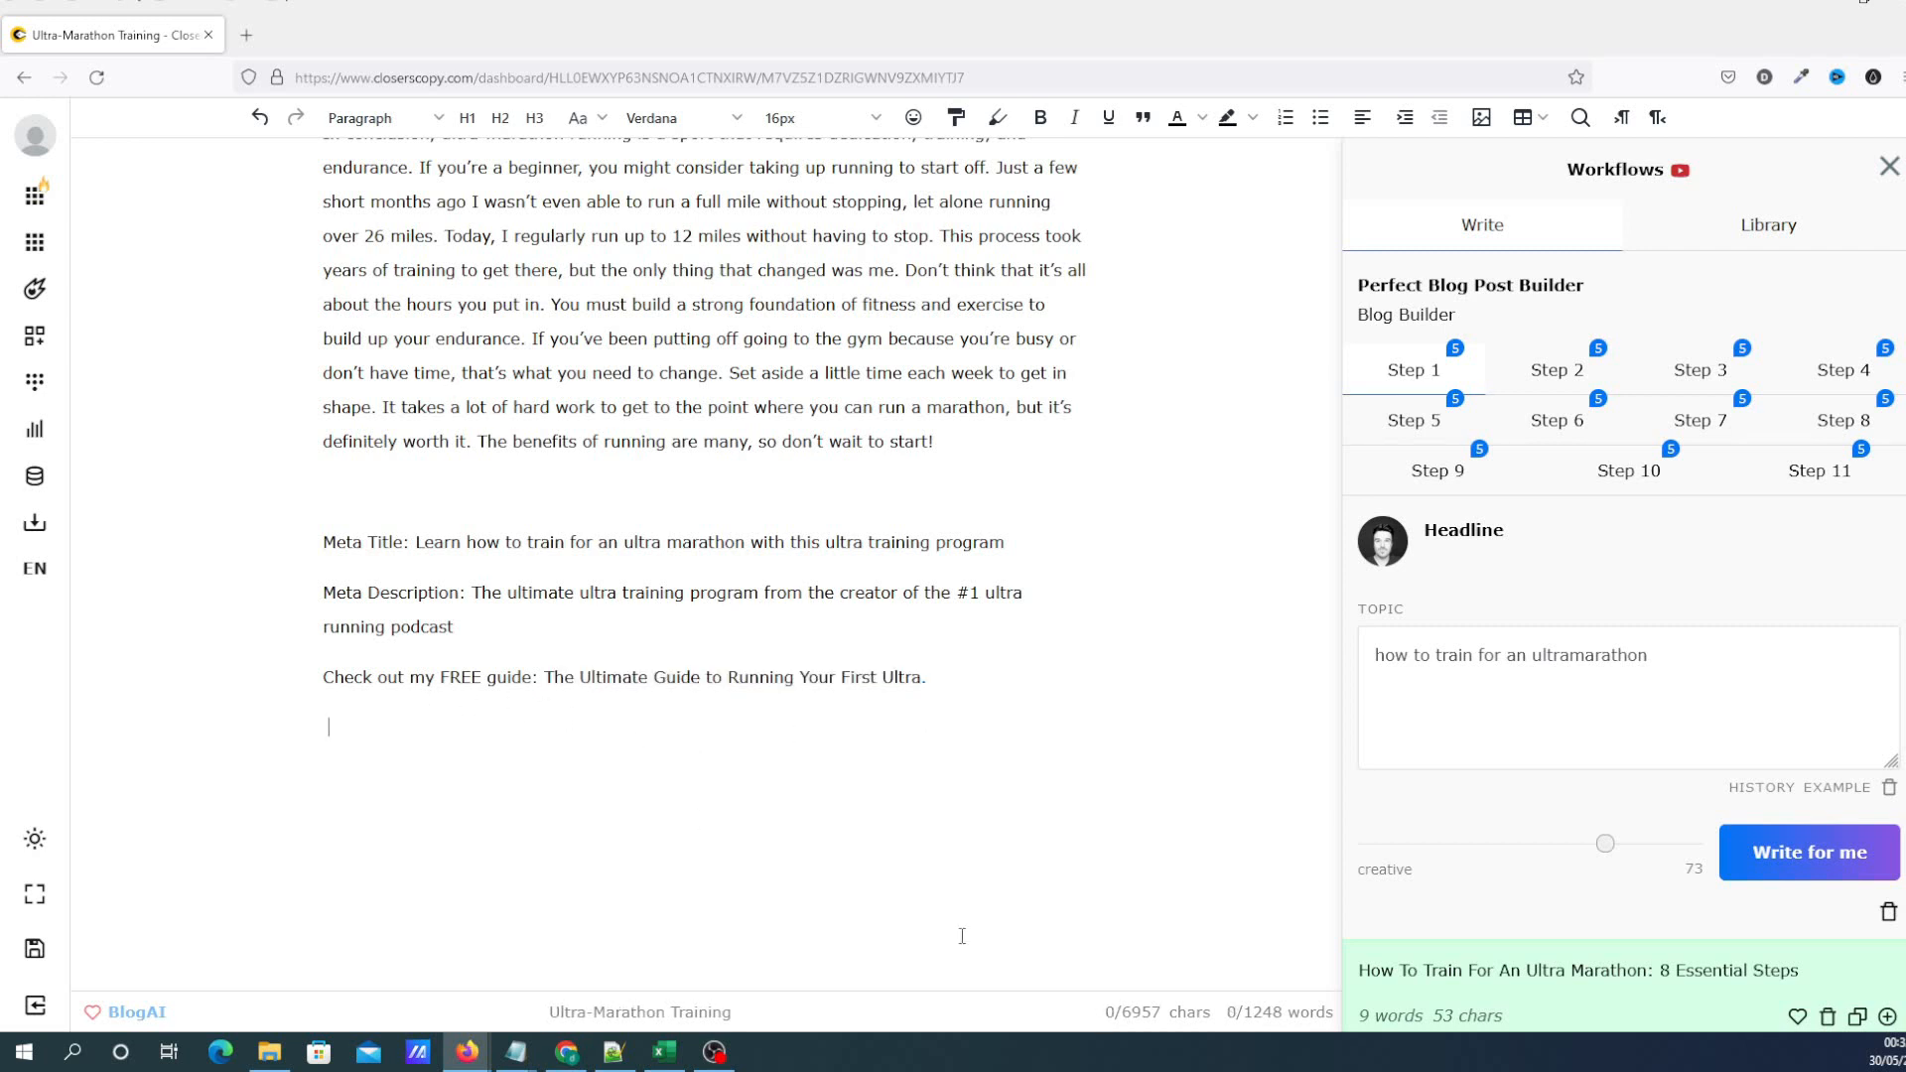
# Read back through the article's numbered sections, checking how well each body paragraph fits its heading and the ultra-marathon topic
pyautogui.scroll(5, 962, 935)
pyautogui.scroll(4, 1059, 850)
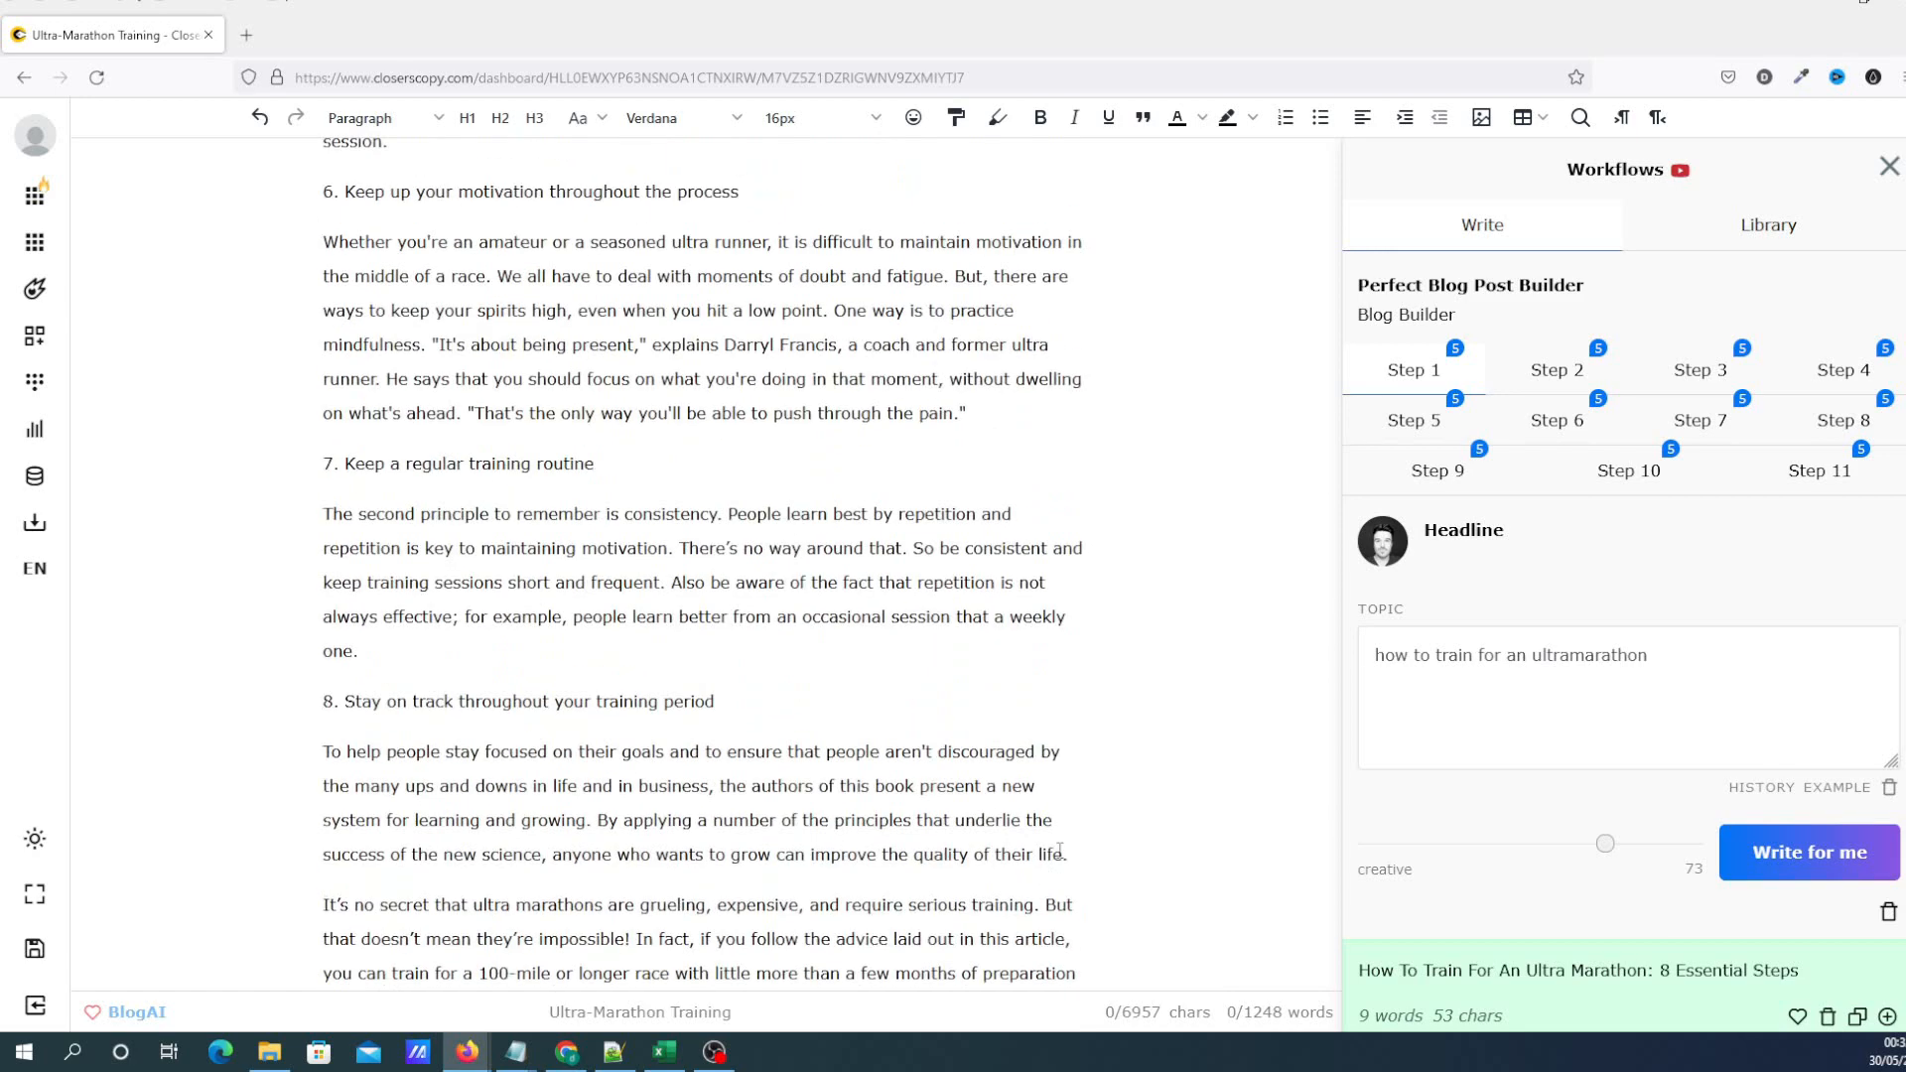
pyautogui.scroll(10, 1059, 849)
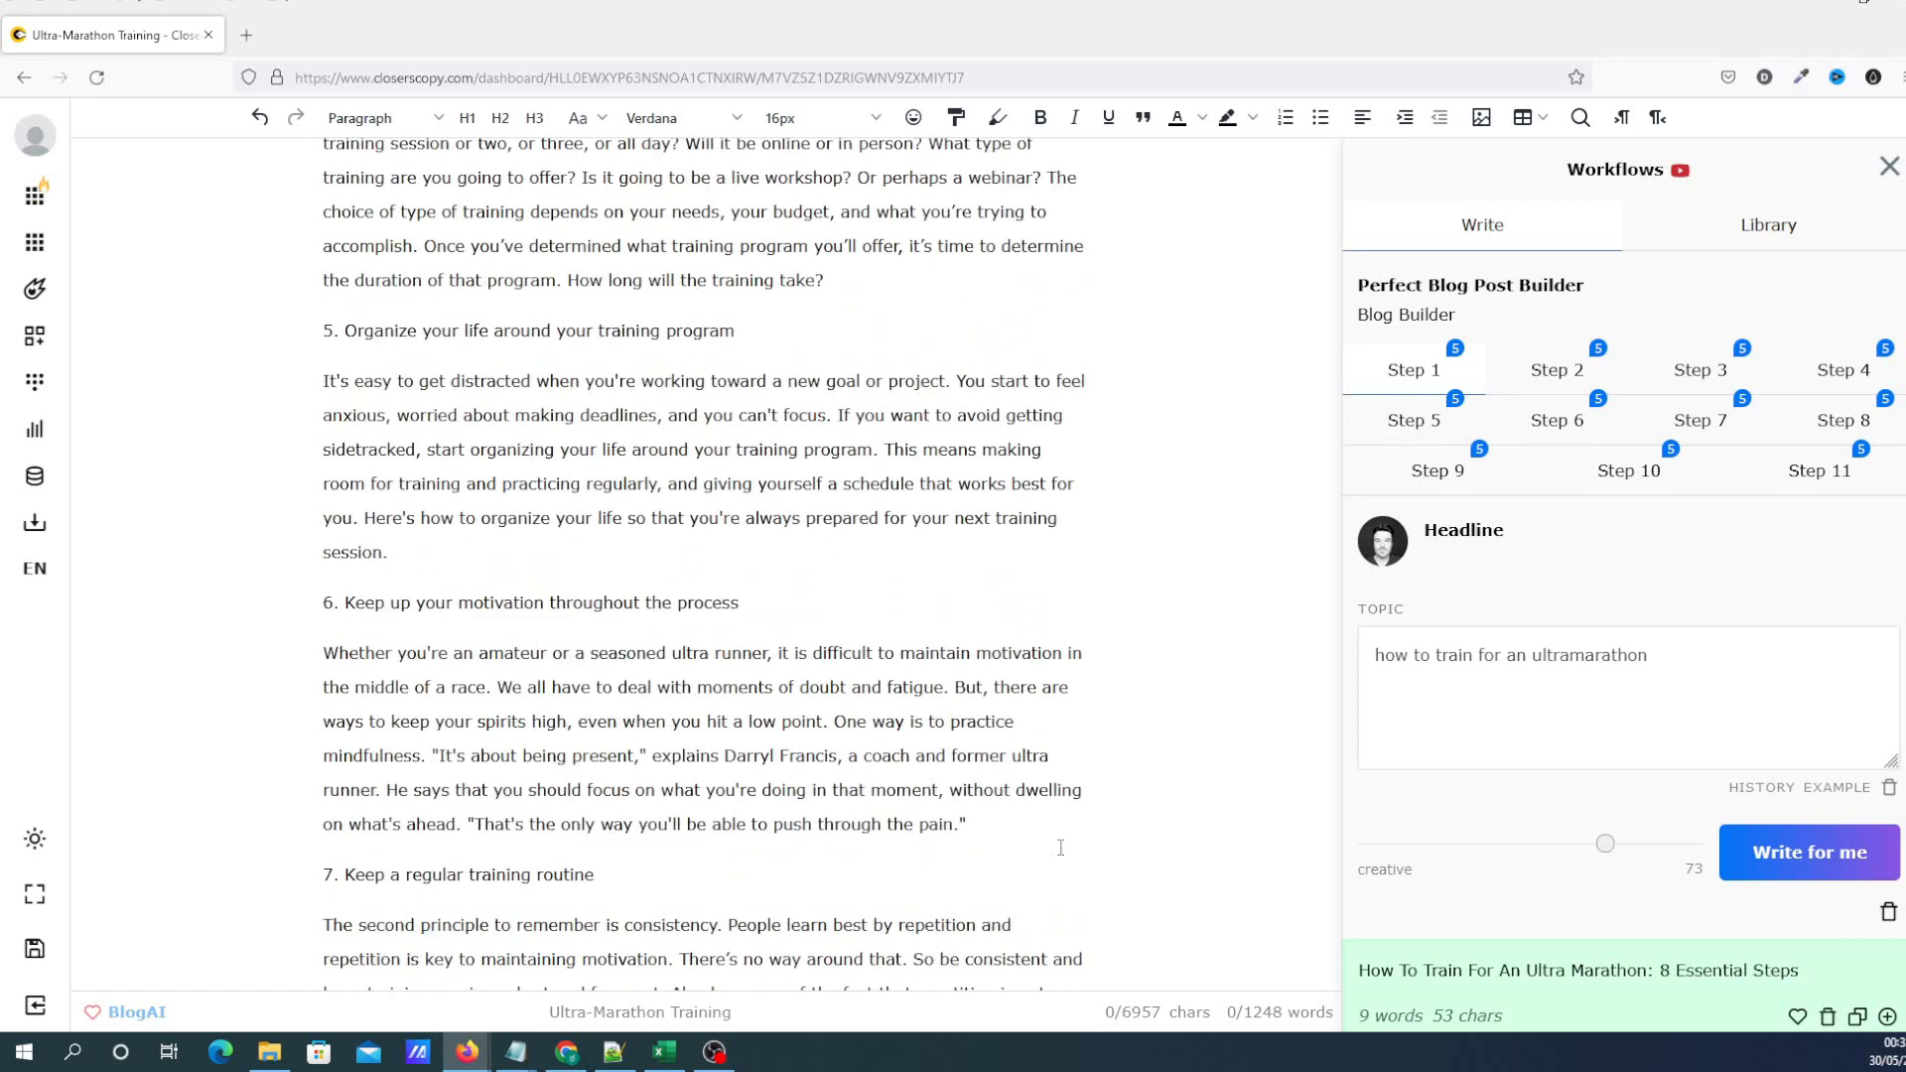
pyautogui.scroll(1, 1142, 851)
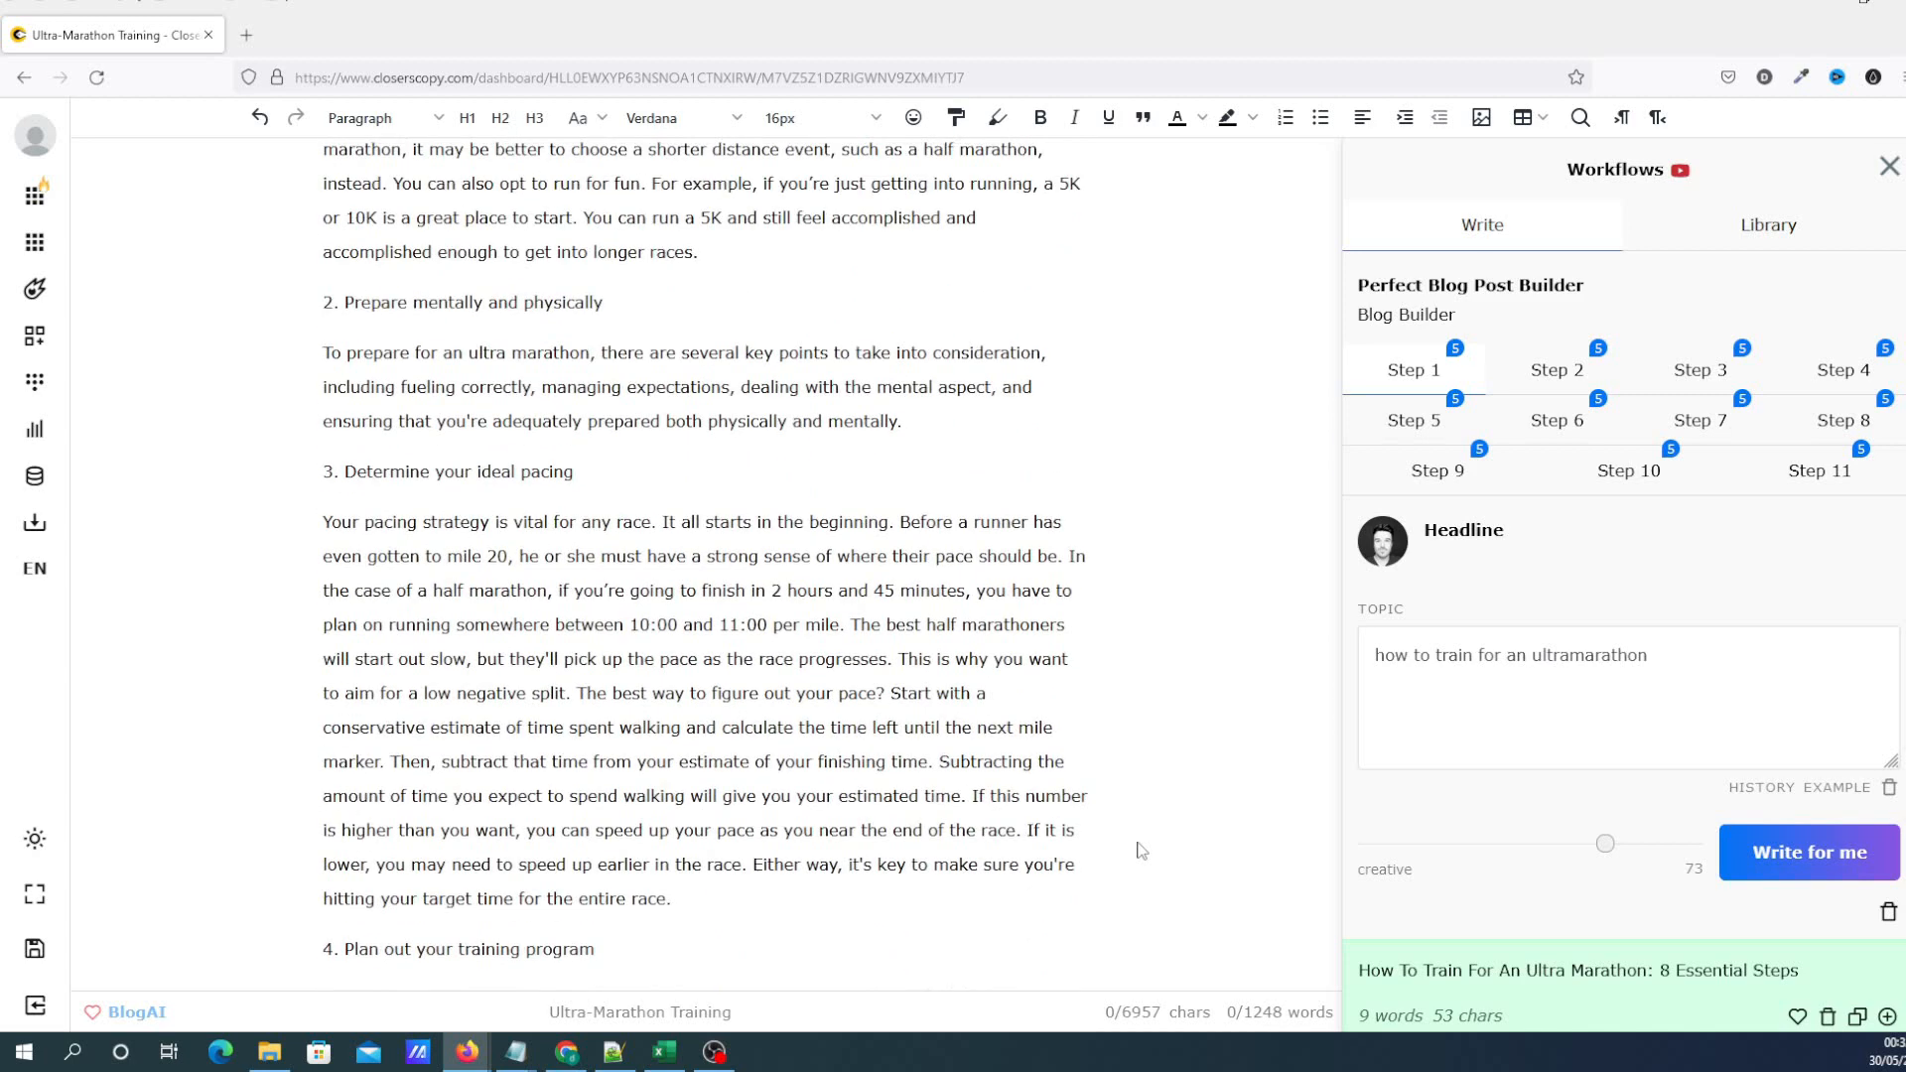
pyautogui.scroll(4, 1132, 800)
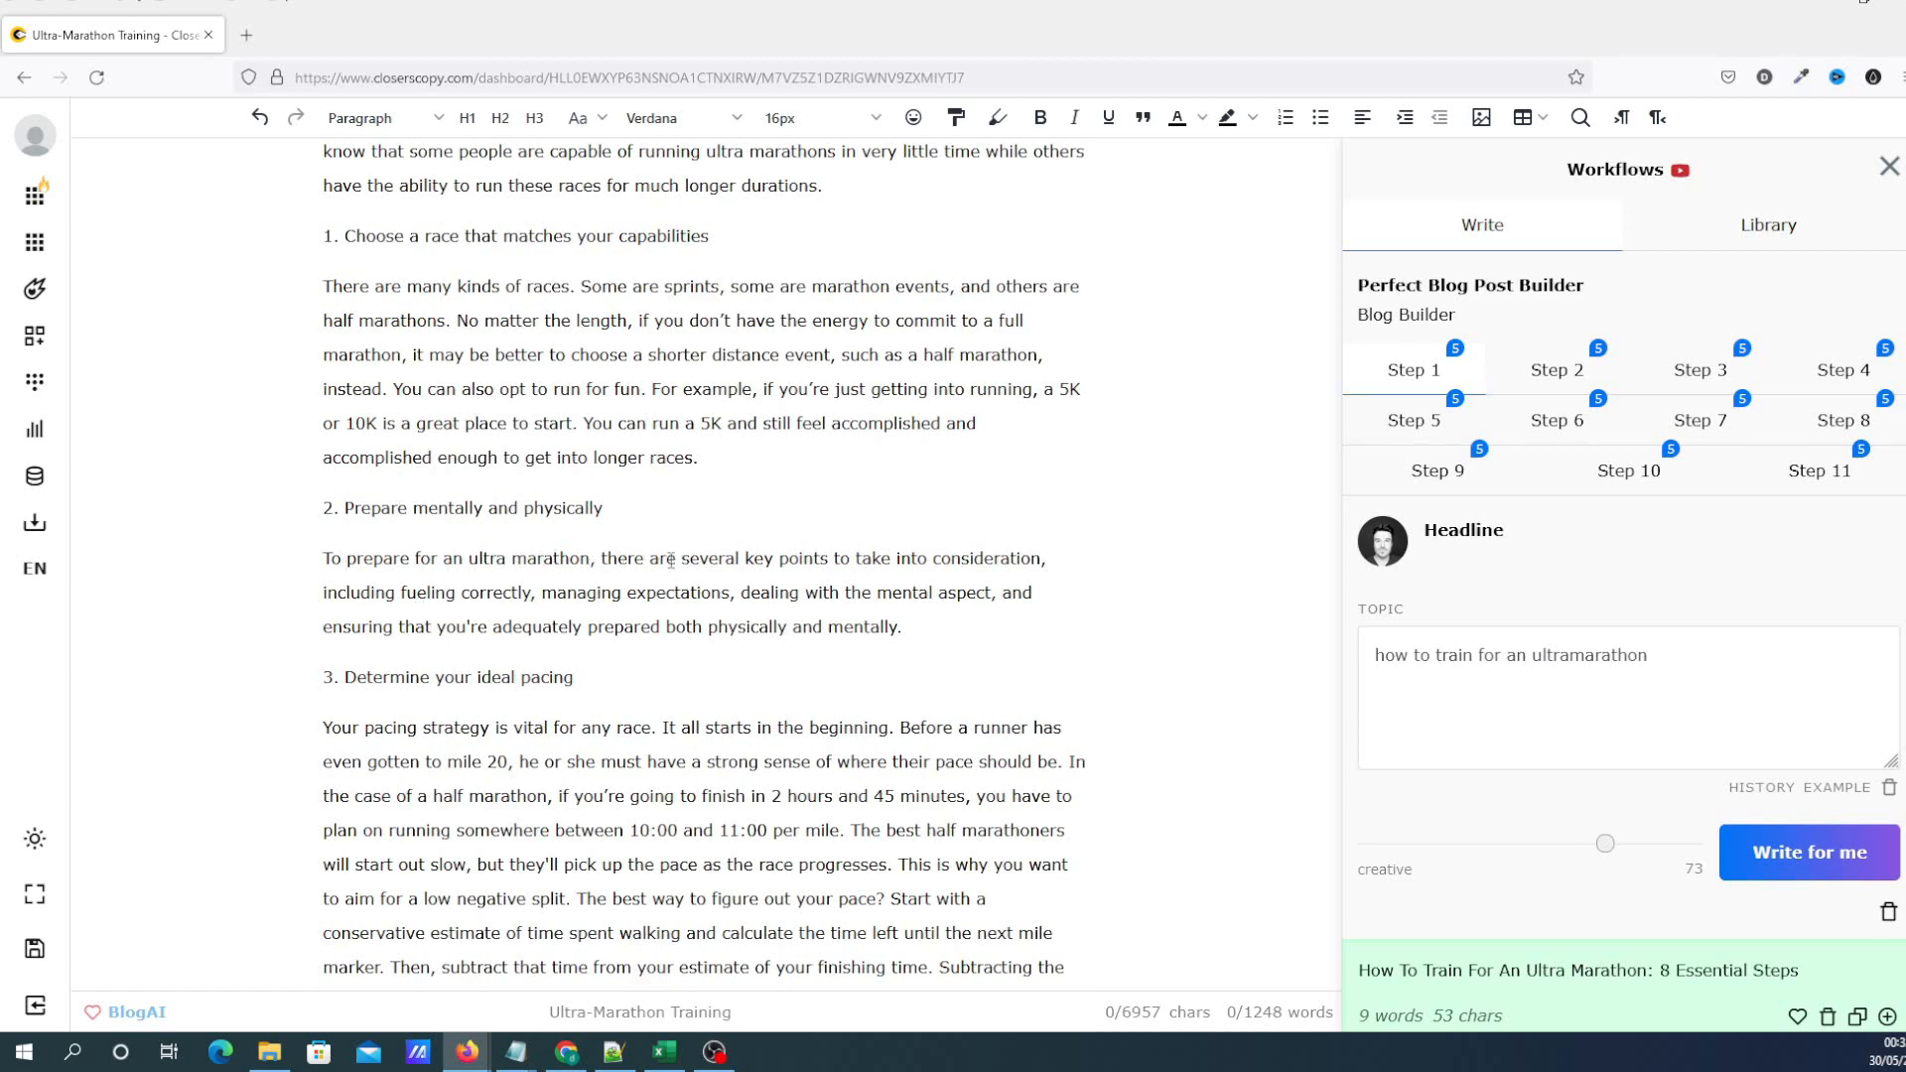
pyautogui.scroll(-3, 995, 635)
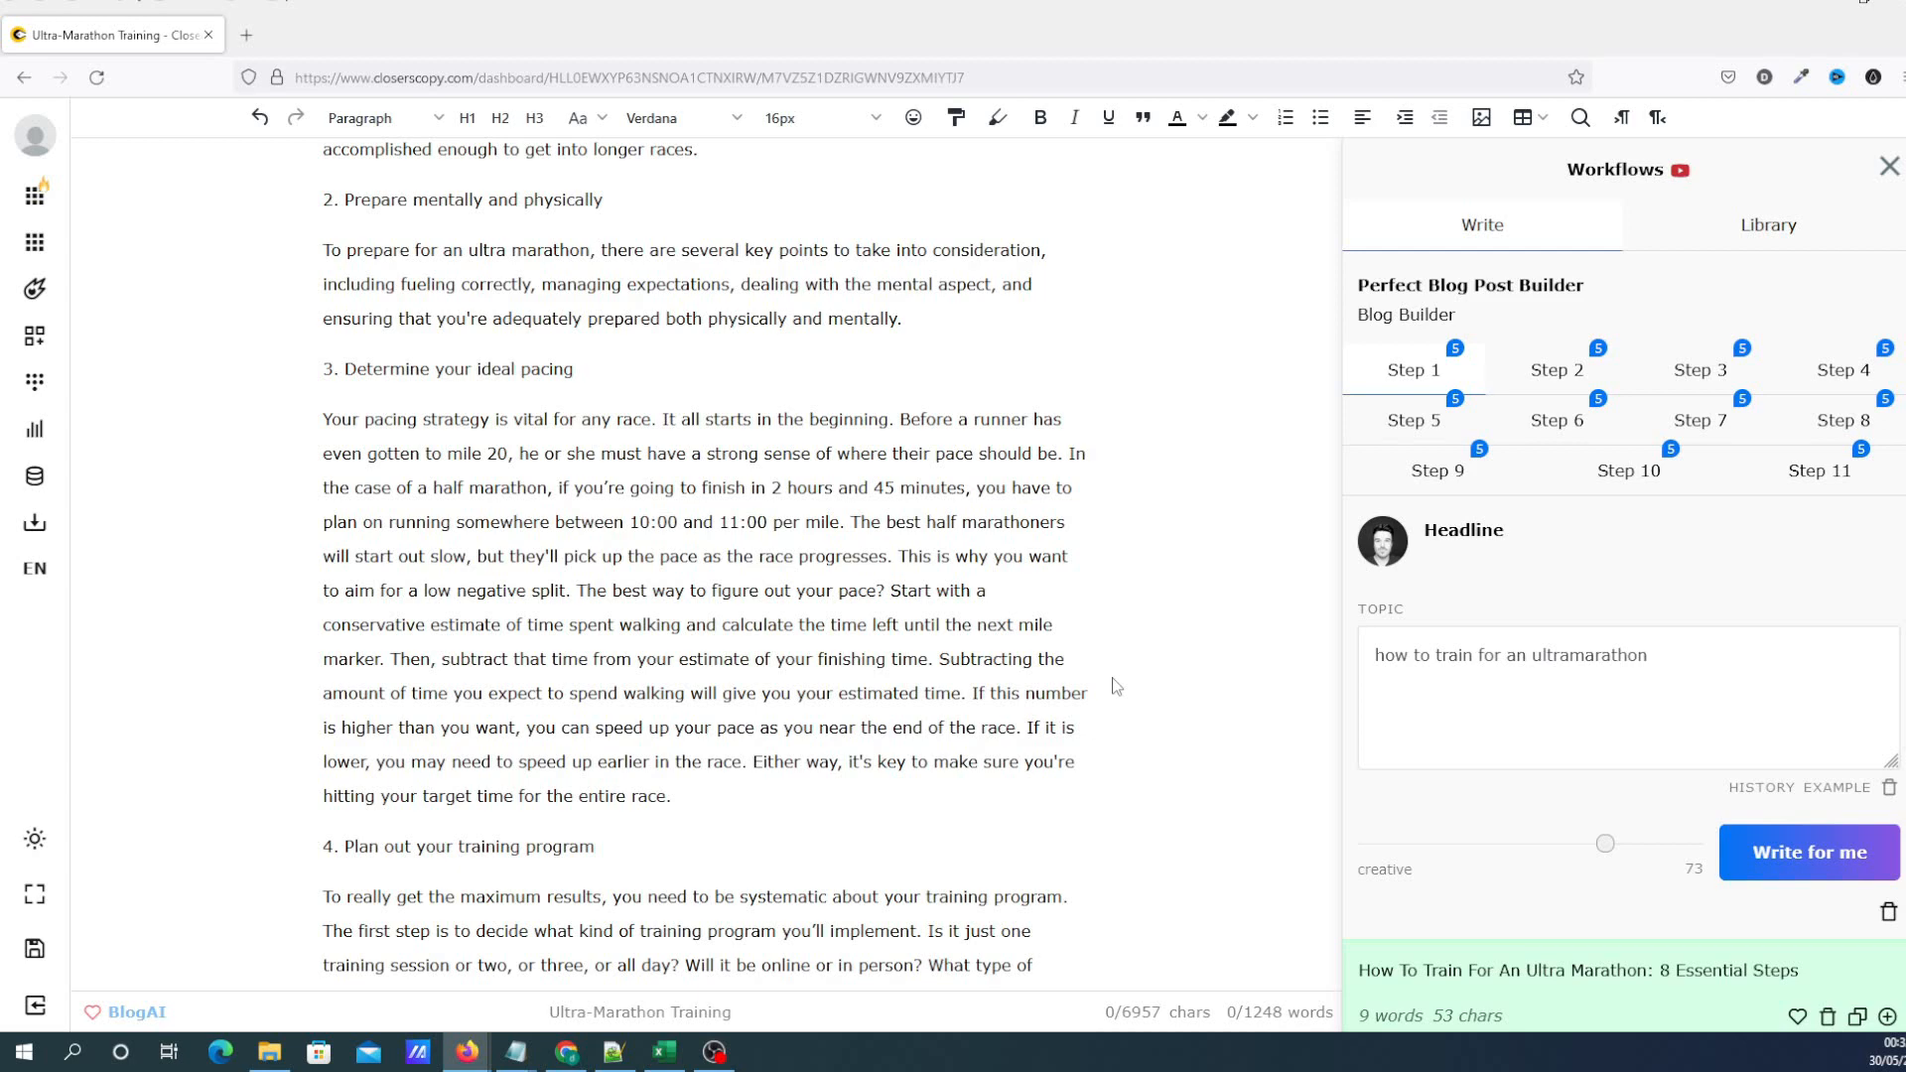
pyautogui.scroll(9, 1039, 620)
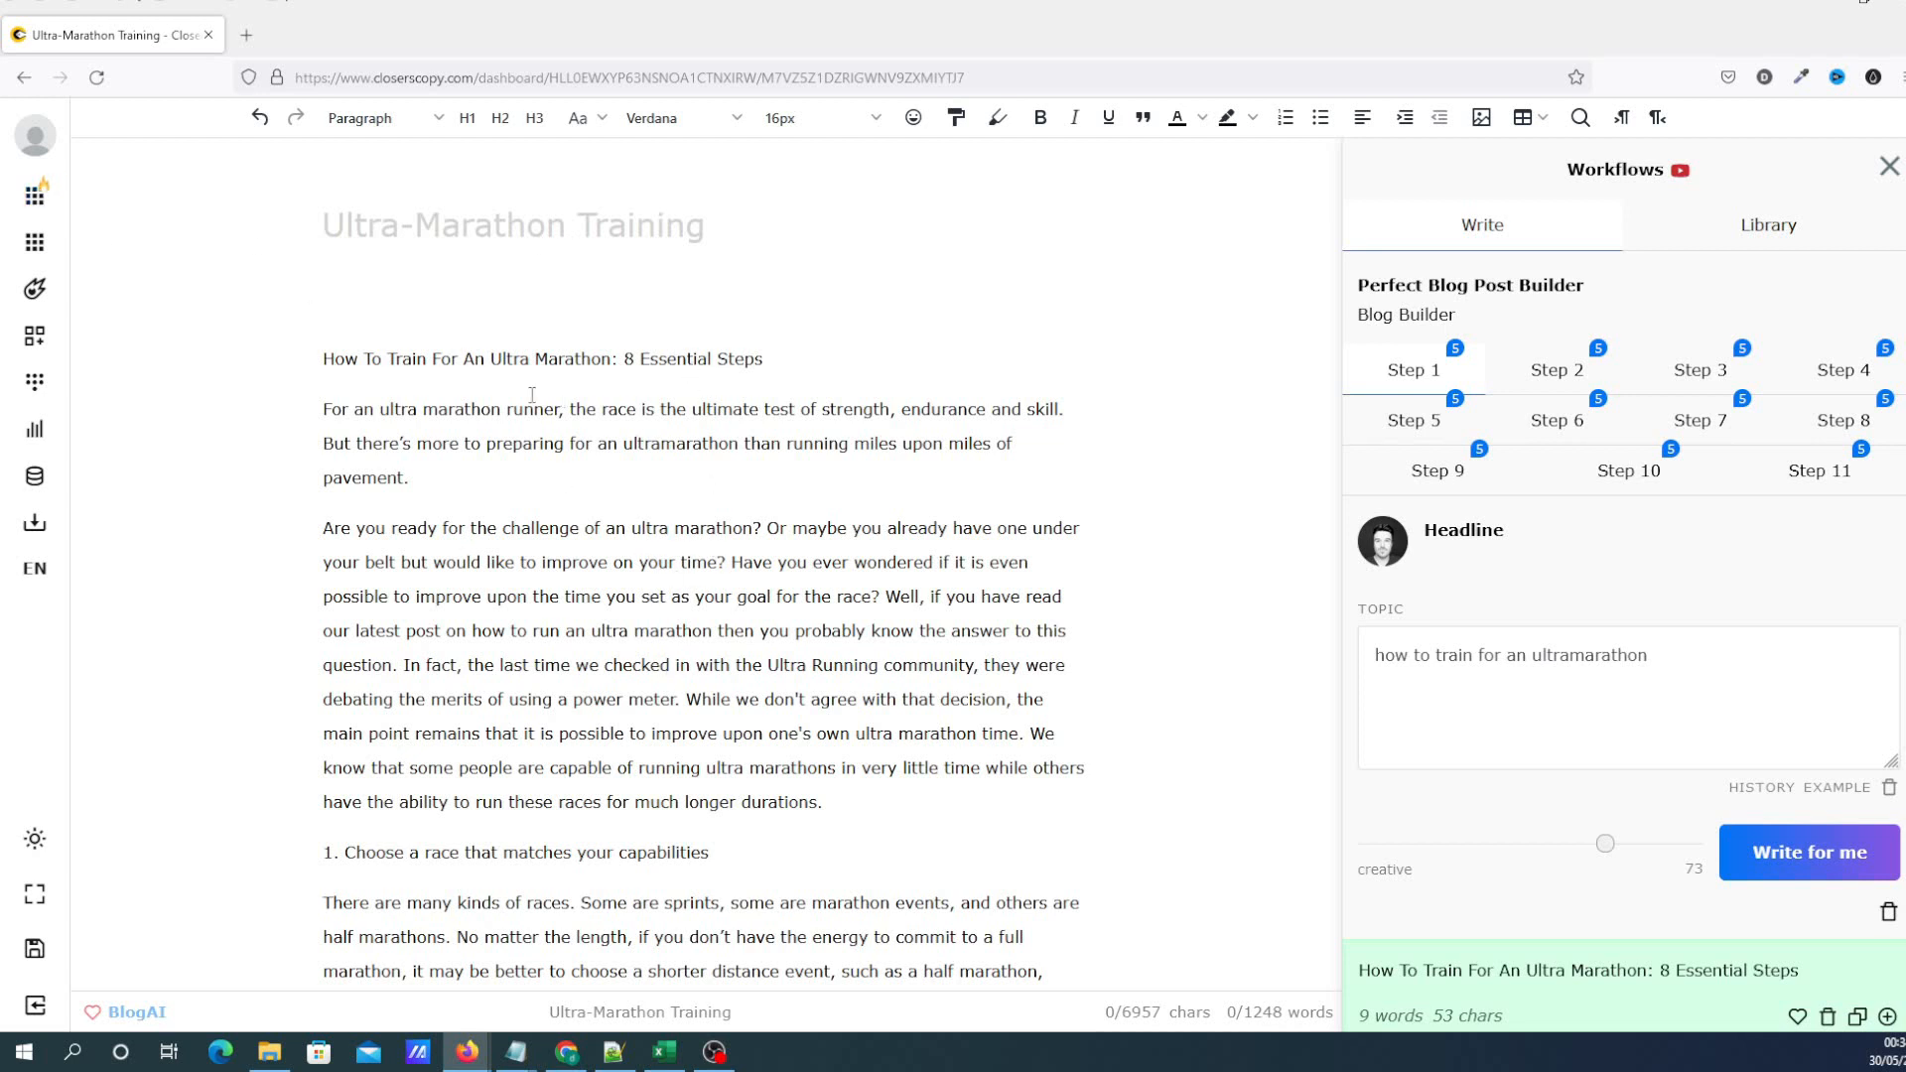
# Copy "How To Train For An Ultra Marathon" from the document's headline and run an SEO search for it
pyautogui.moveTo(611, 359); pyautogui.dragTo(319, 362)
pyautogui.hotkey('ctrl', 'c')
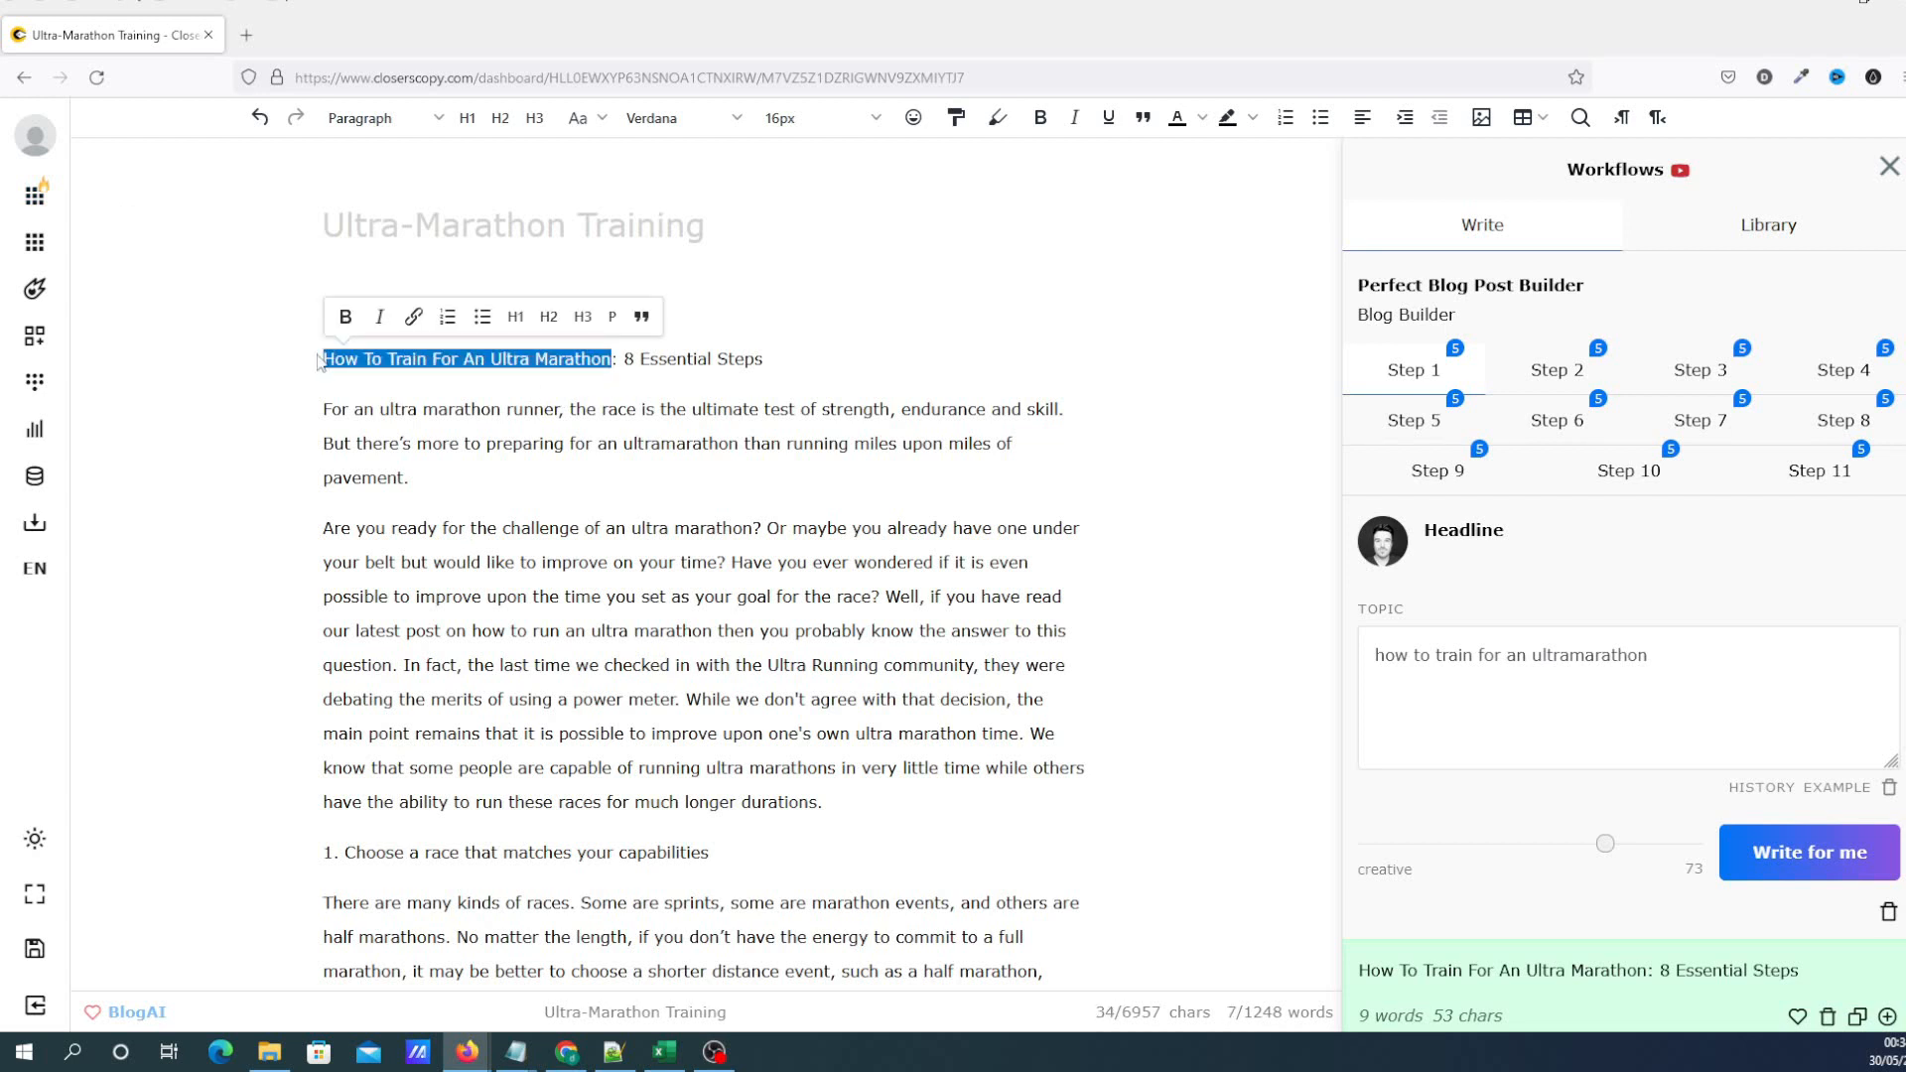
pyautogui.click(36, 204)
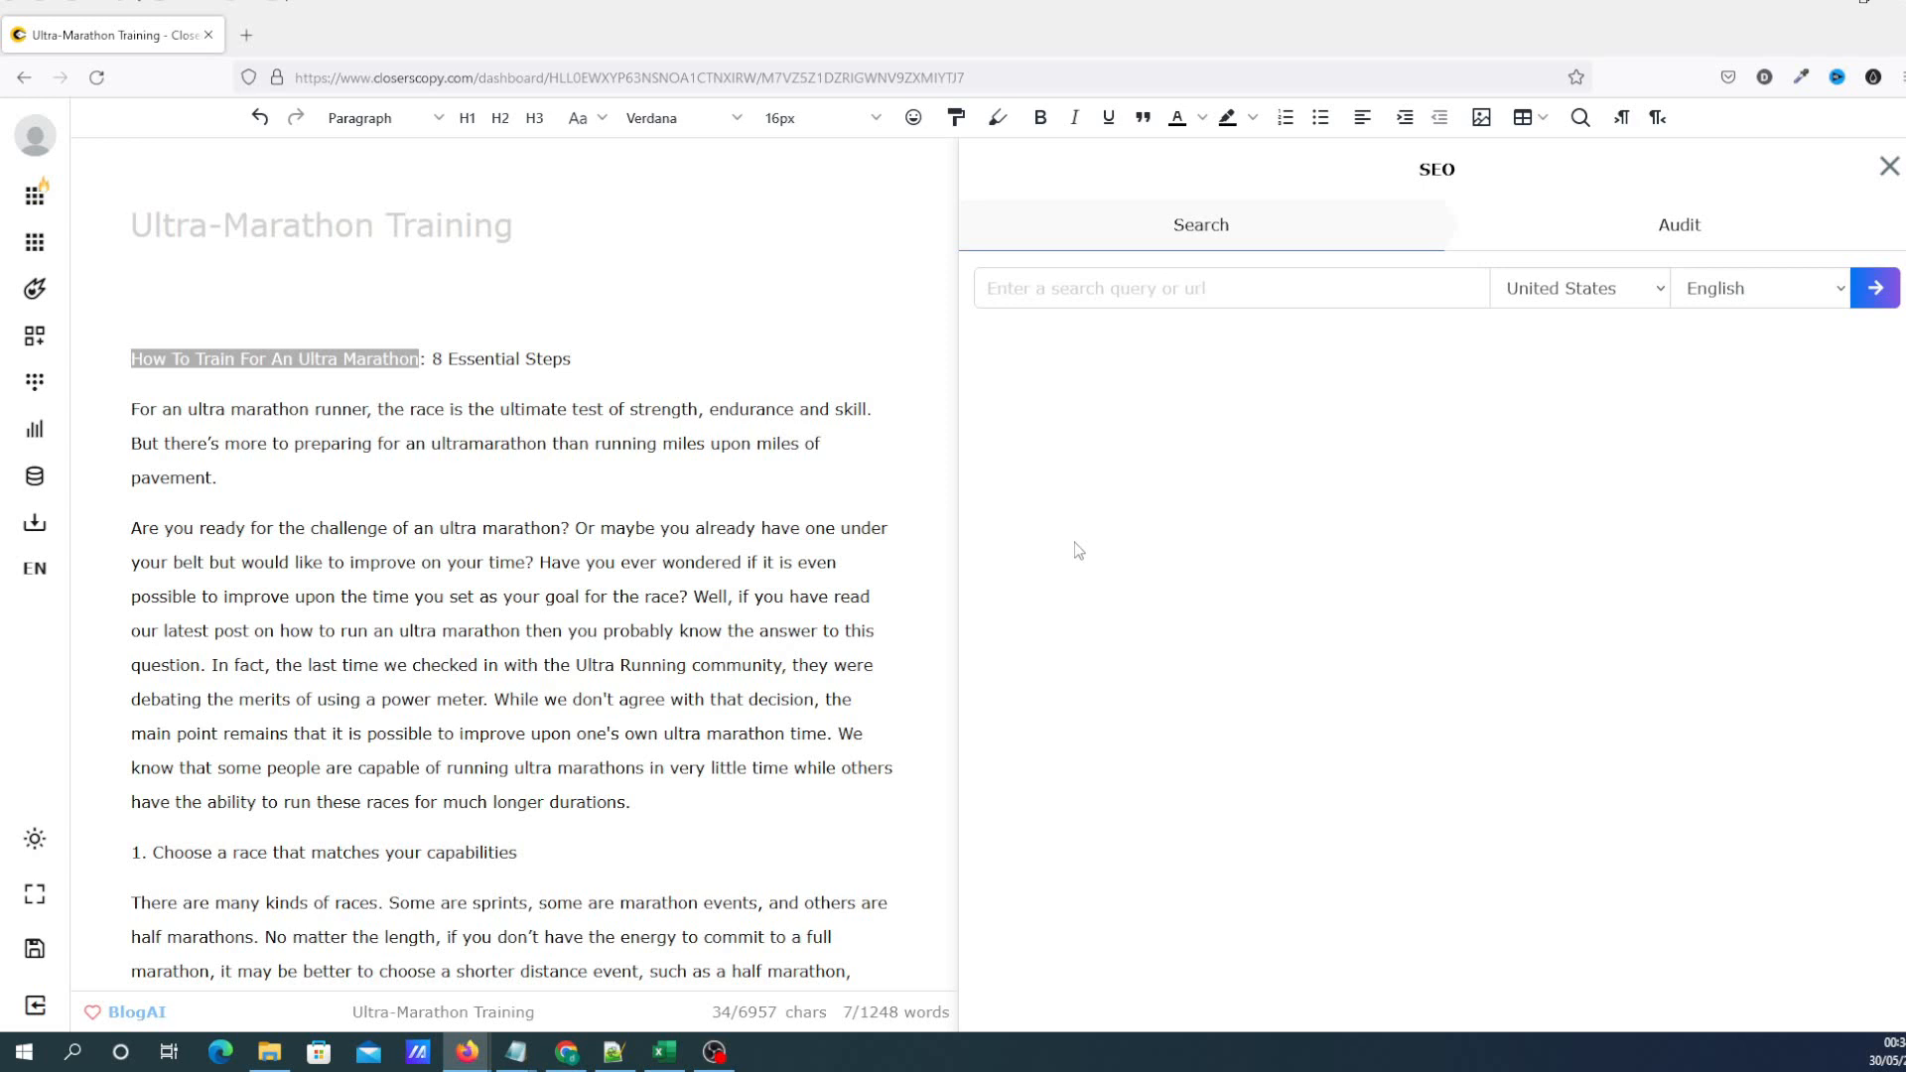
pyautogui.click(1050, 286)
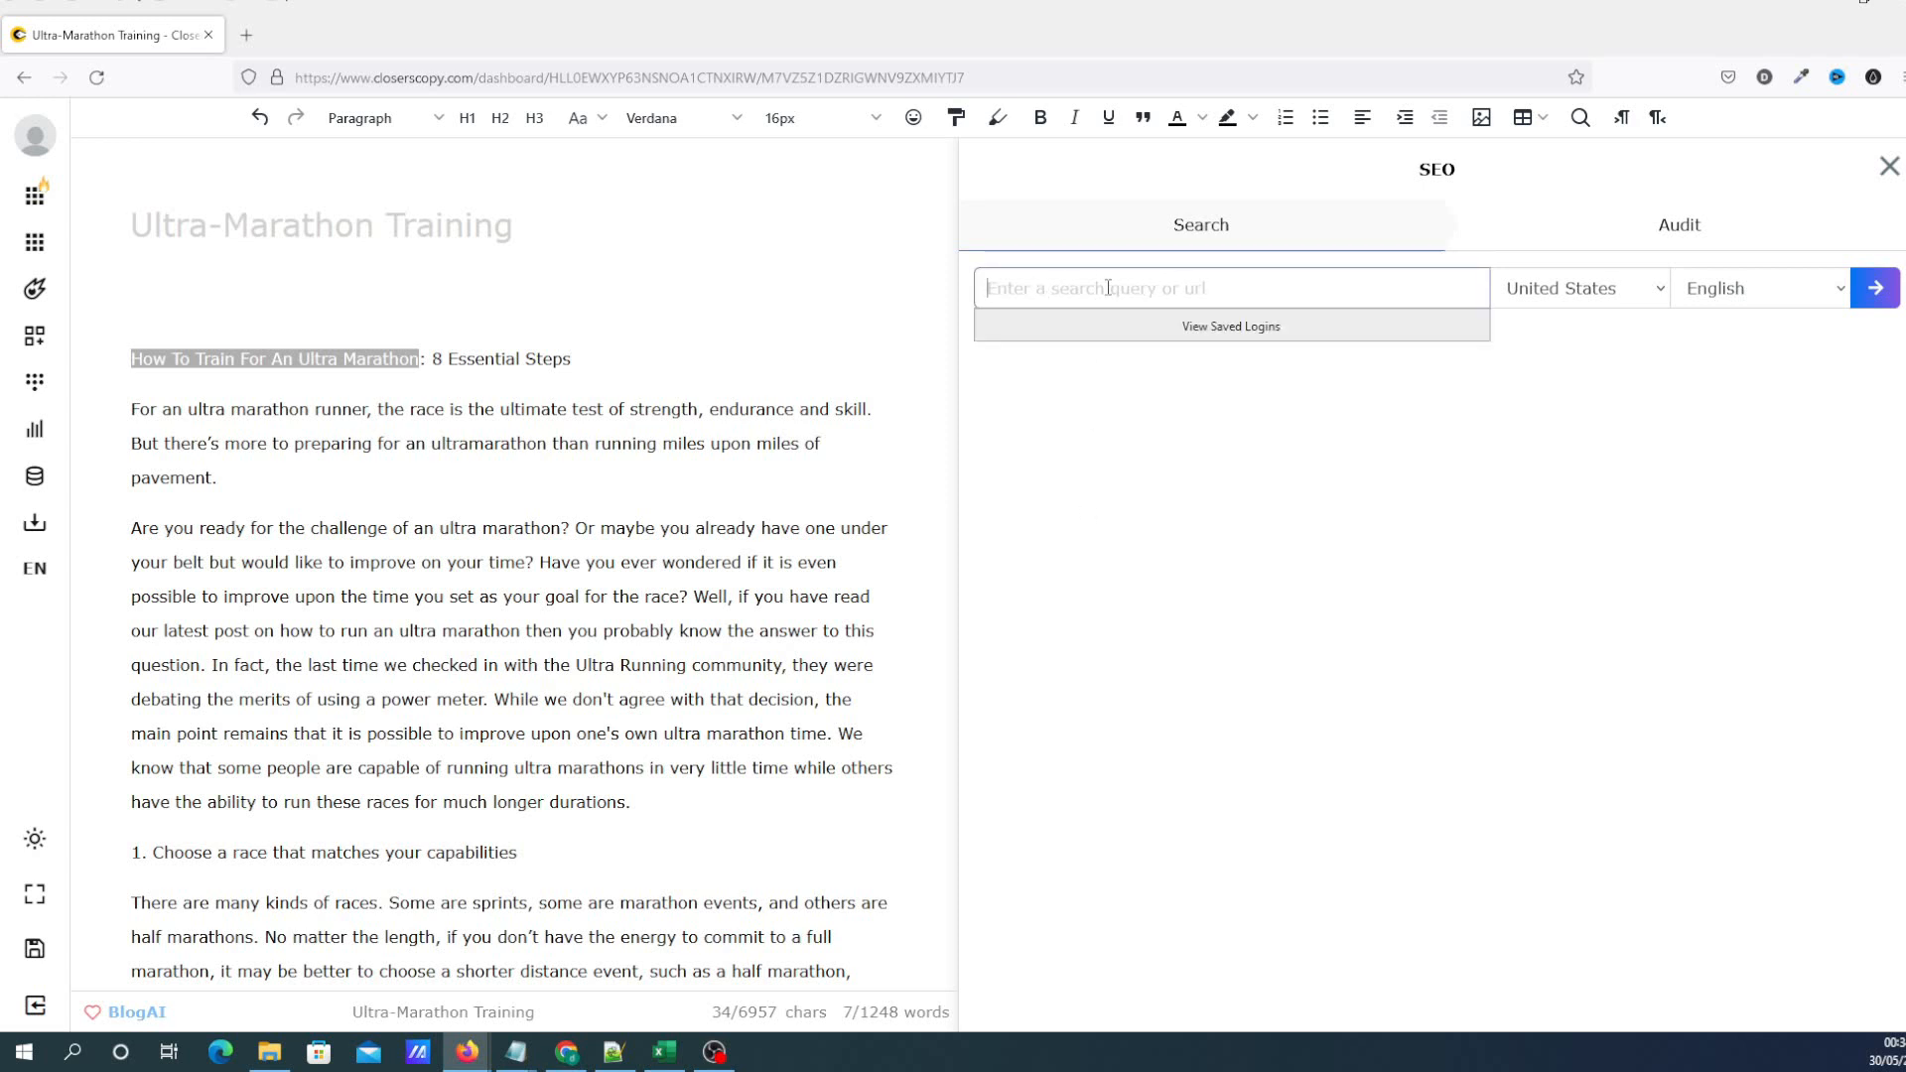
pyautogui.hotkey('ctrl', 'v')
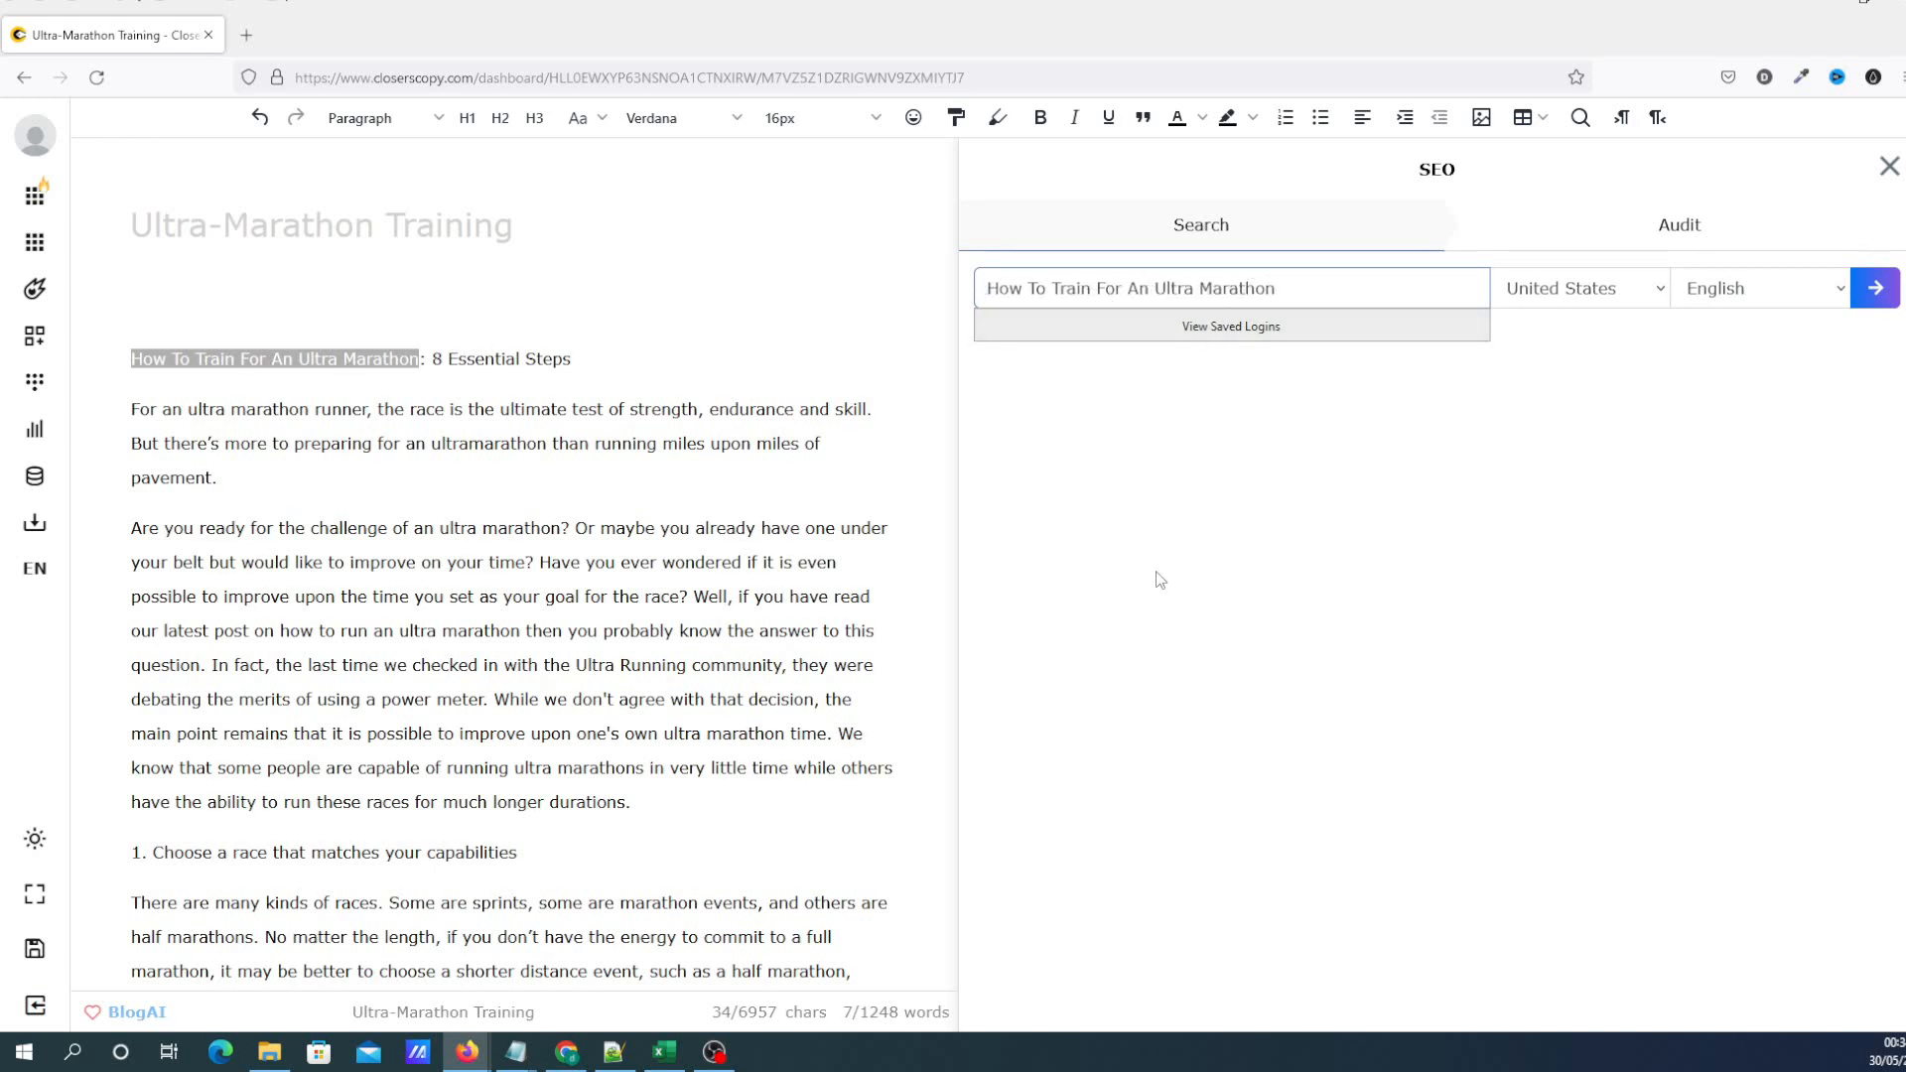
pyautogui.press('Return')
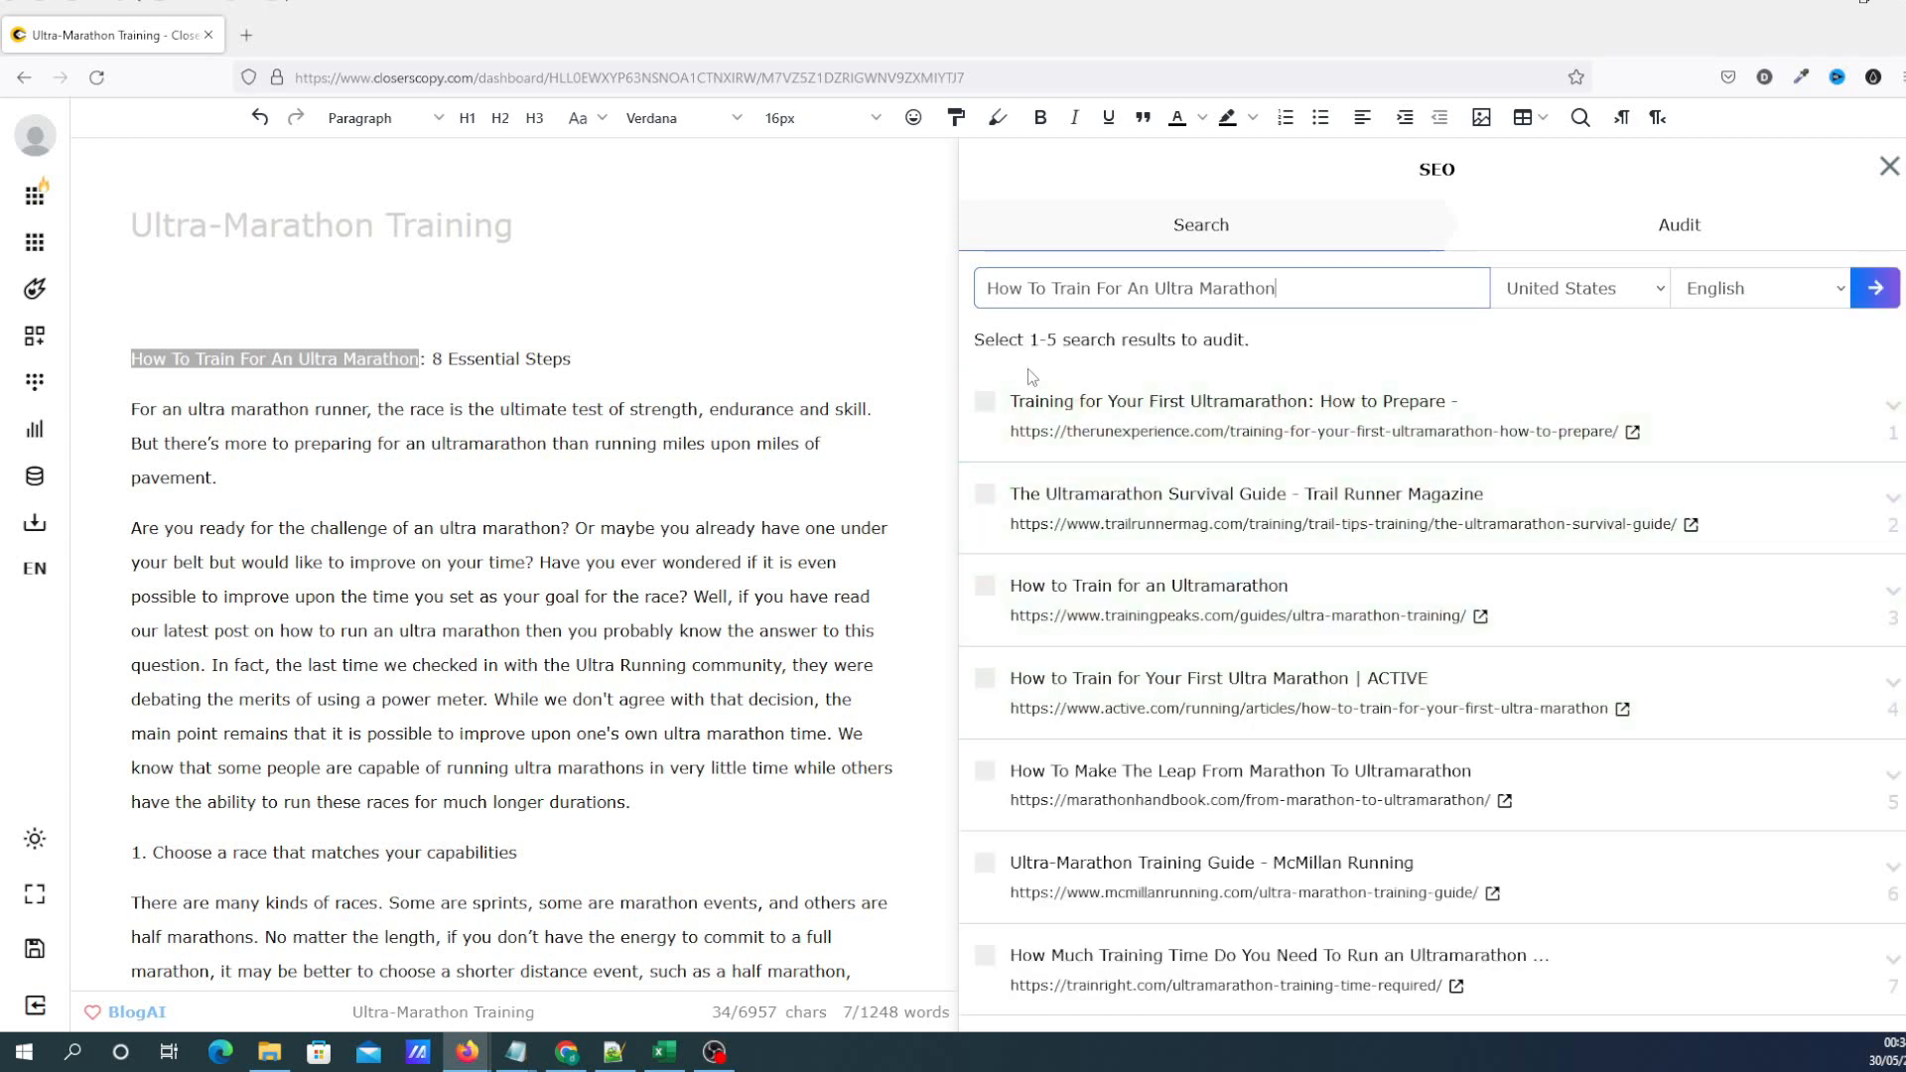
# Select five search results, including those from therunexperience.com, trainingpeaks.com and marathonhandbook.com's marathon-to-ultramarathon article, and run the SEO audit against them
pyautogui.scroll(-5, 1540, 527)
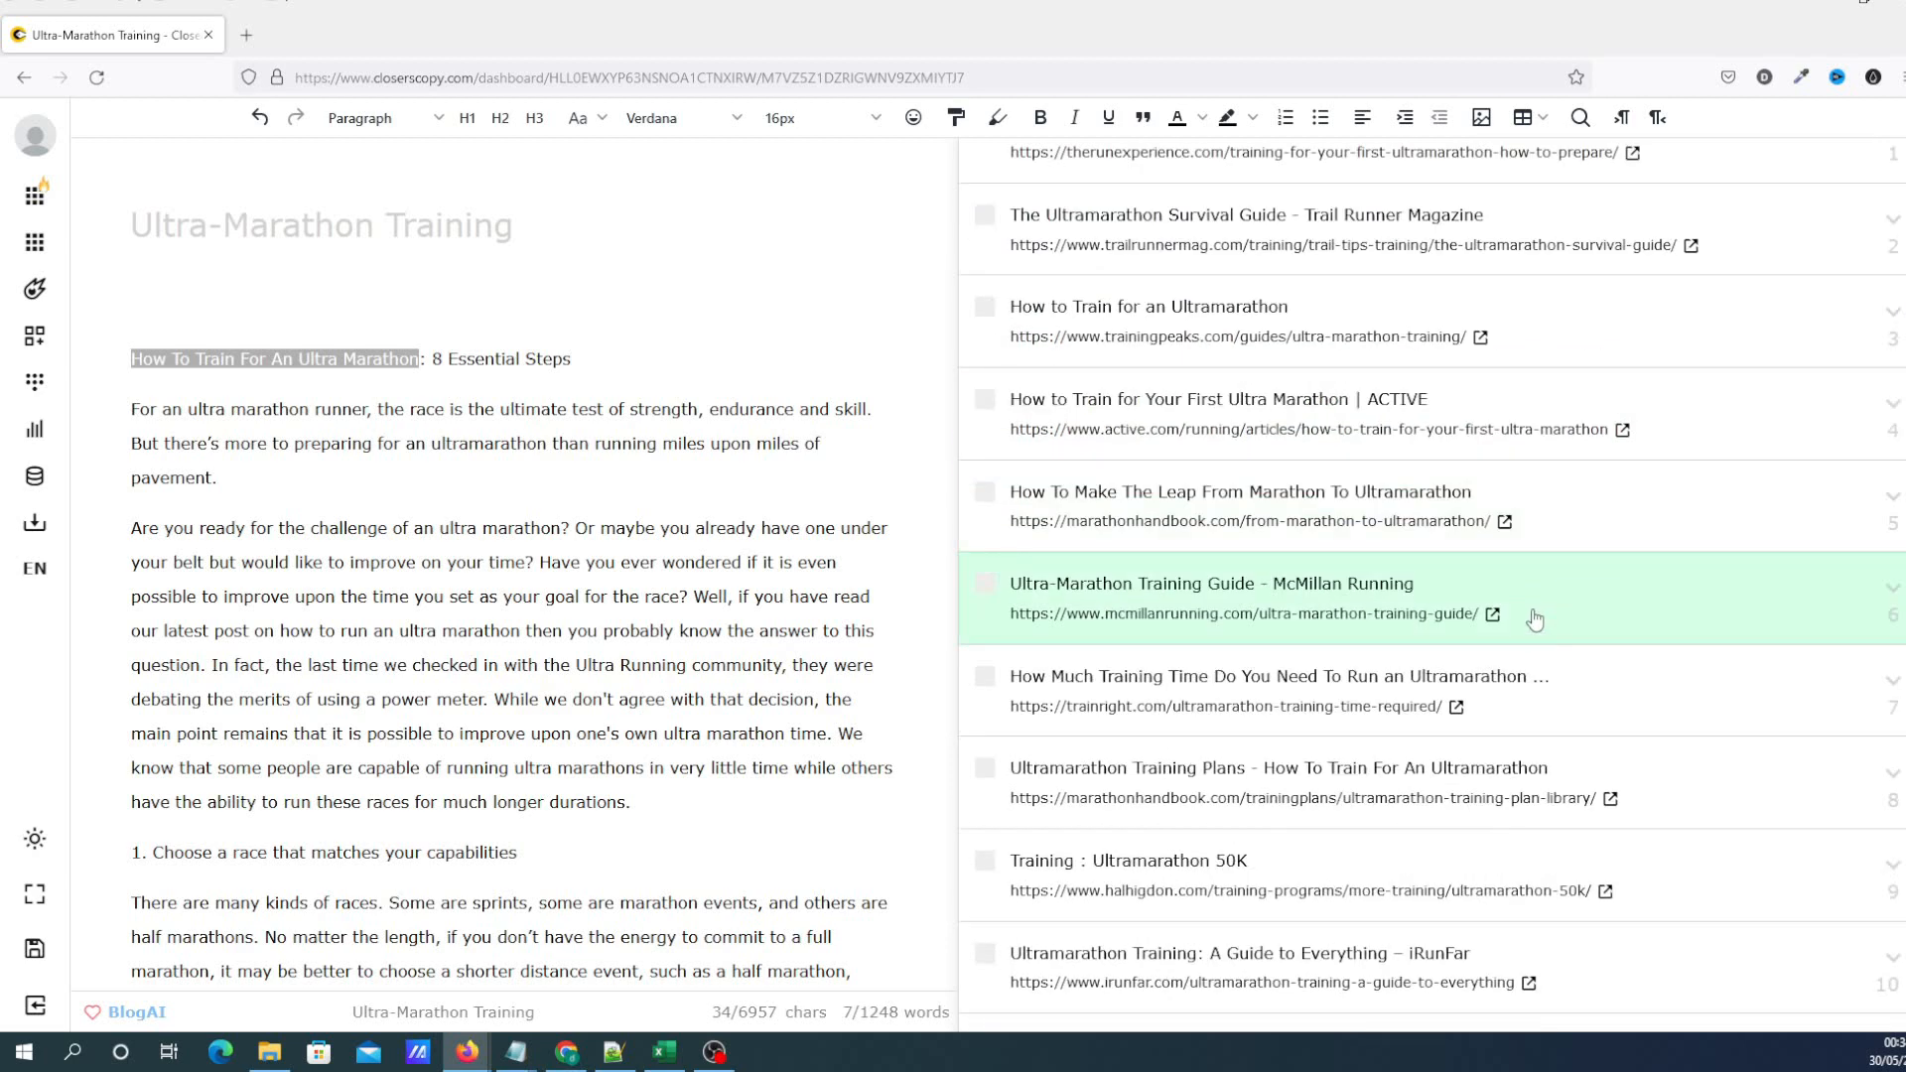
pyautogui.scroll(5, 1546, 747)
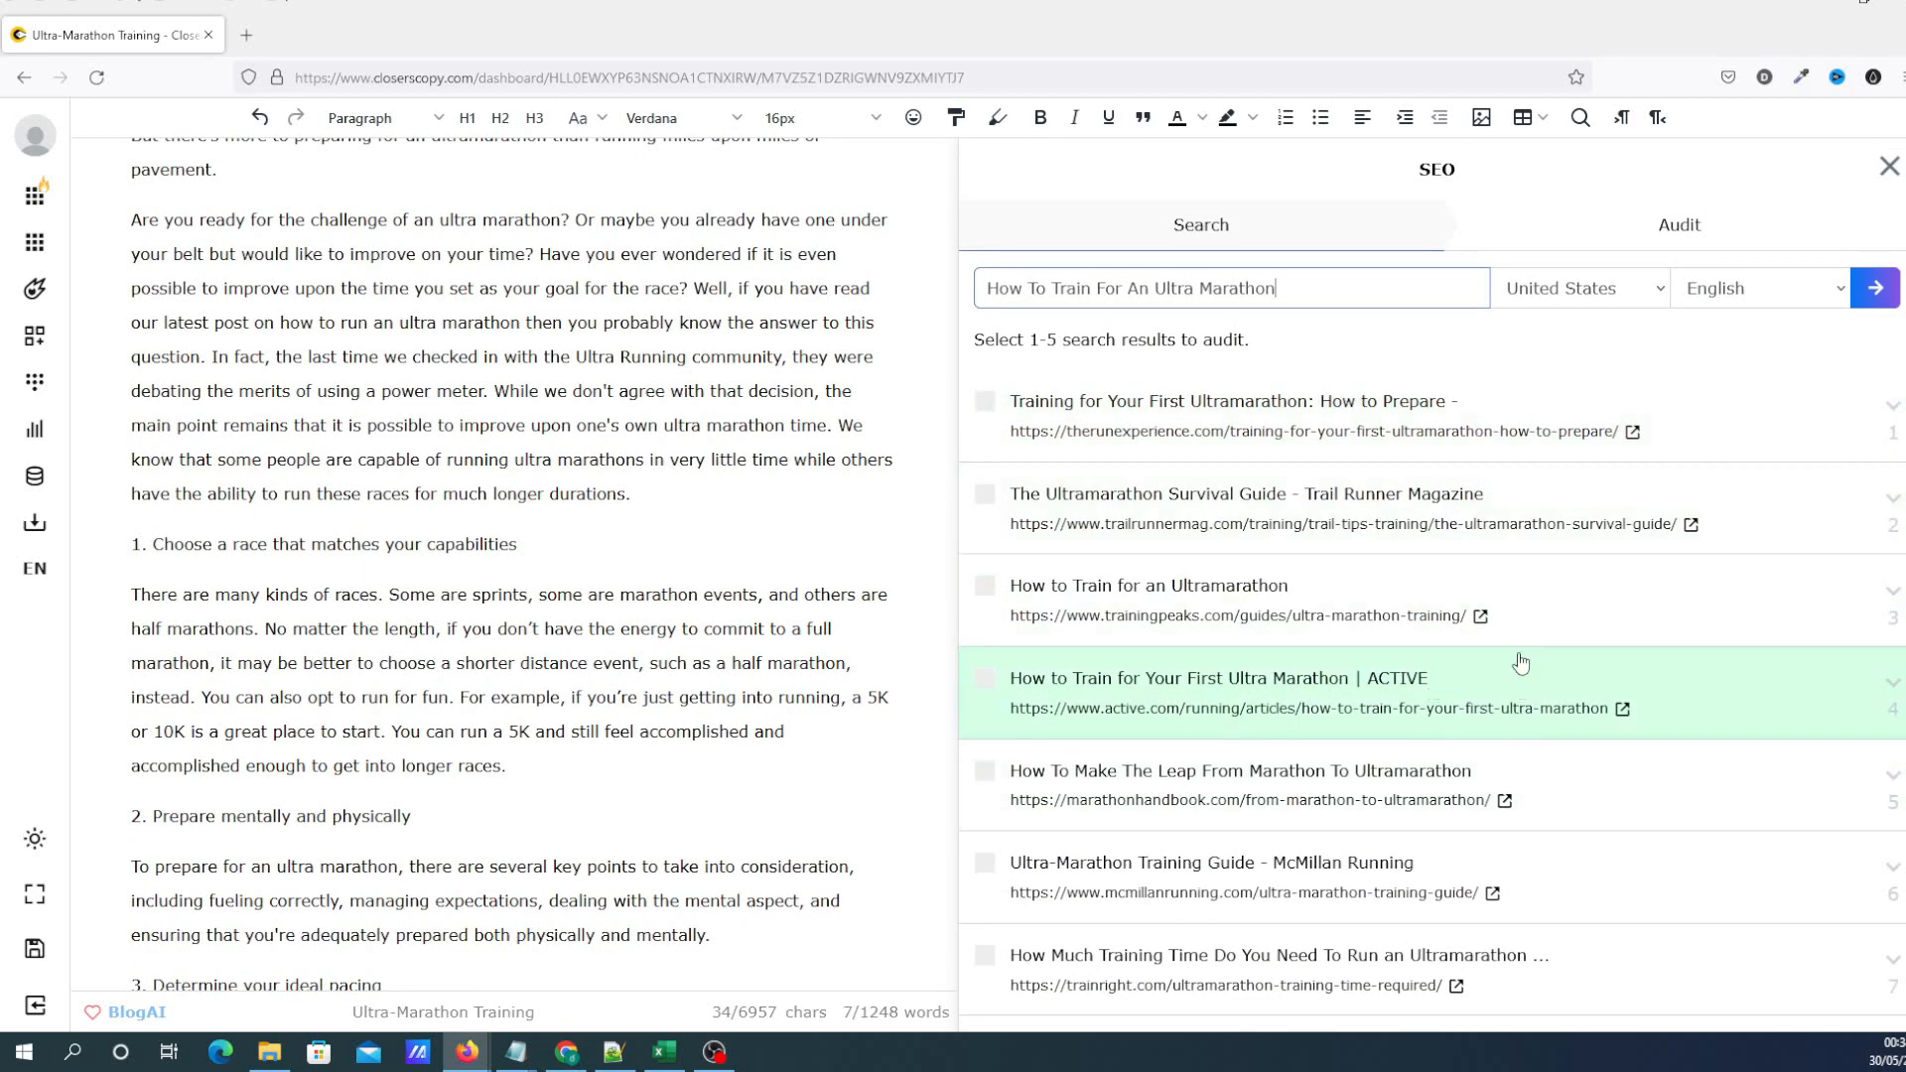
pyautogui.click(1416, 441)
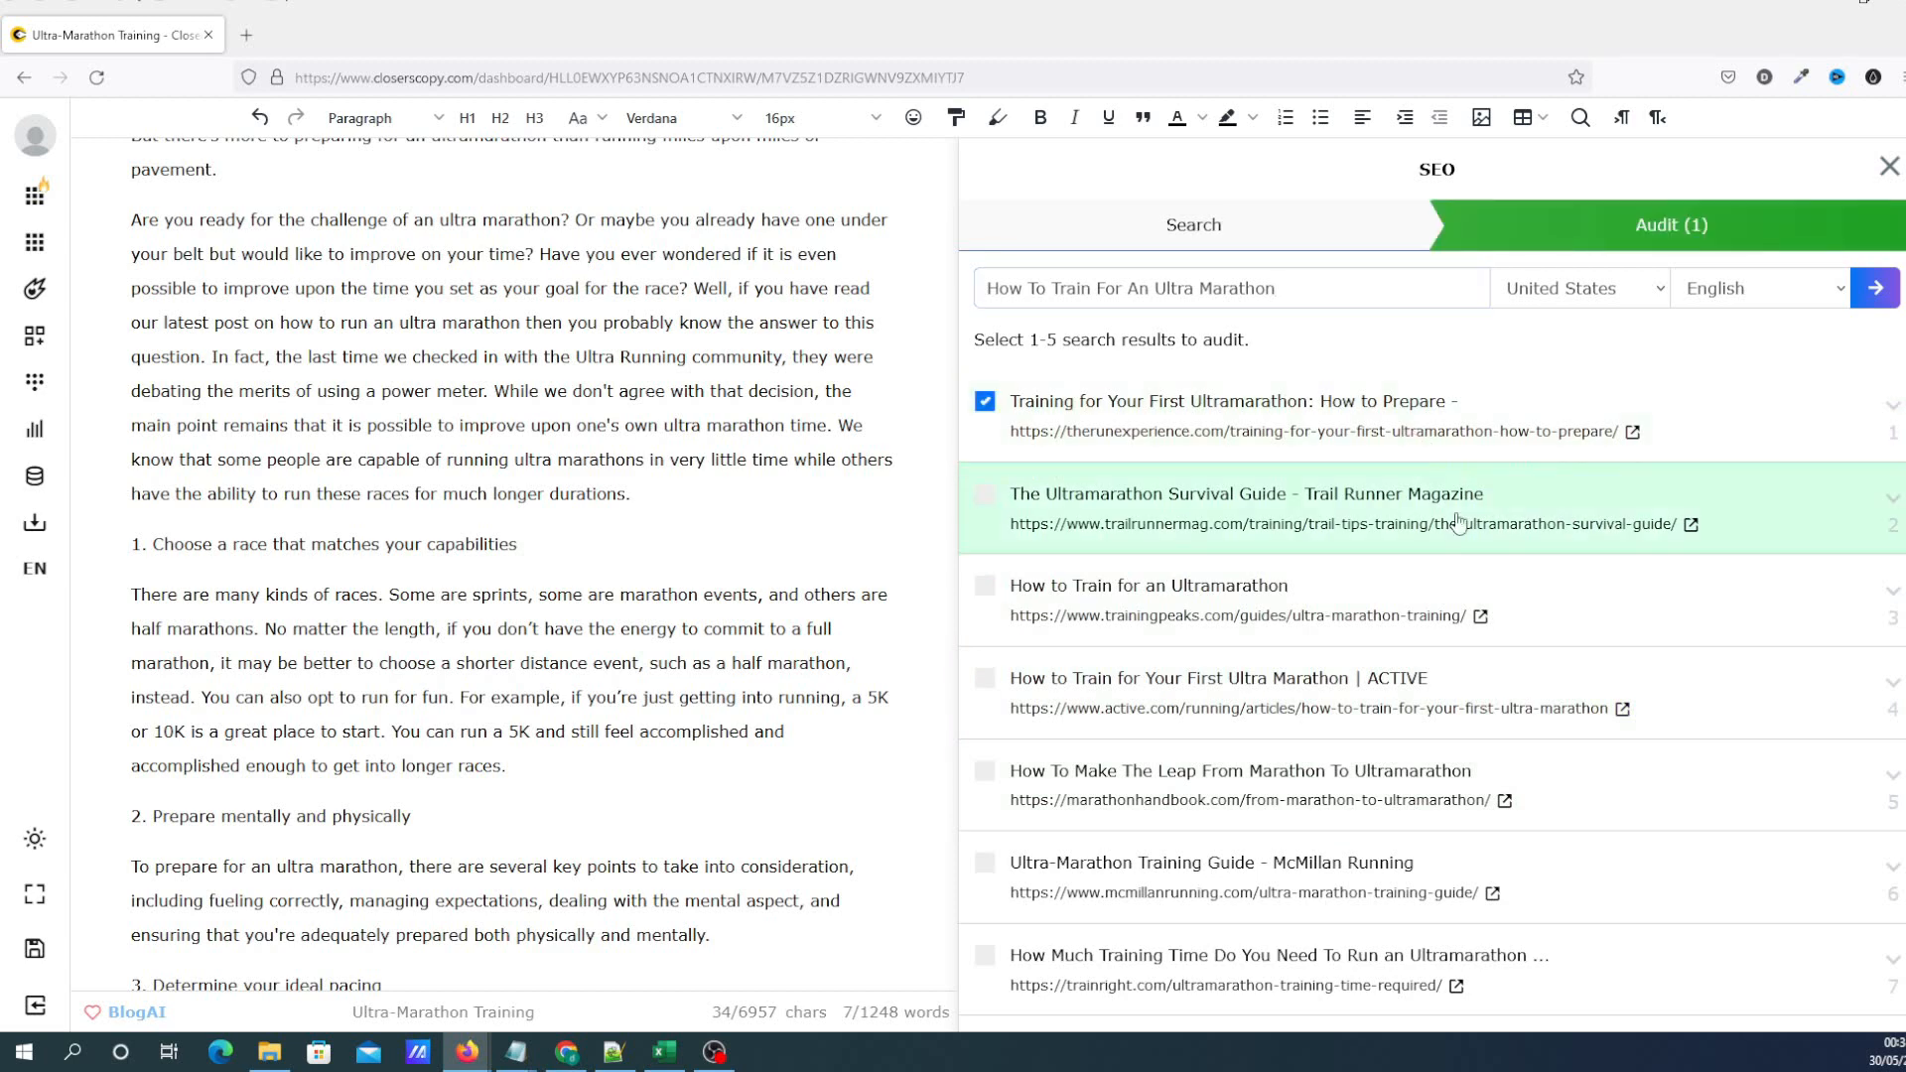
pyautogui.click(1335, 615)
pyautogui.click(1370, 792)
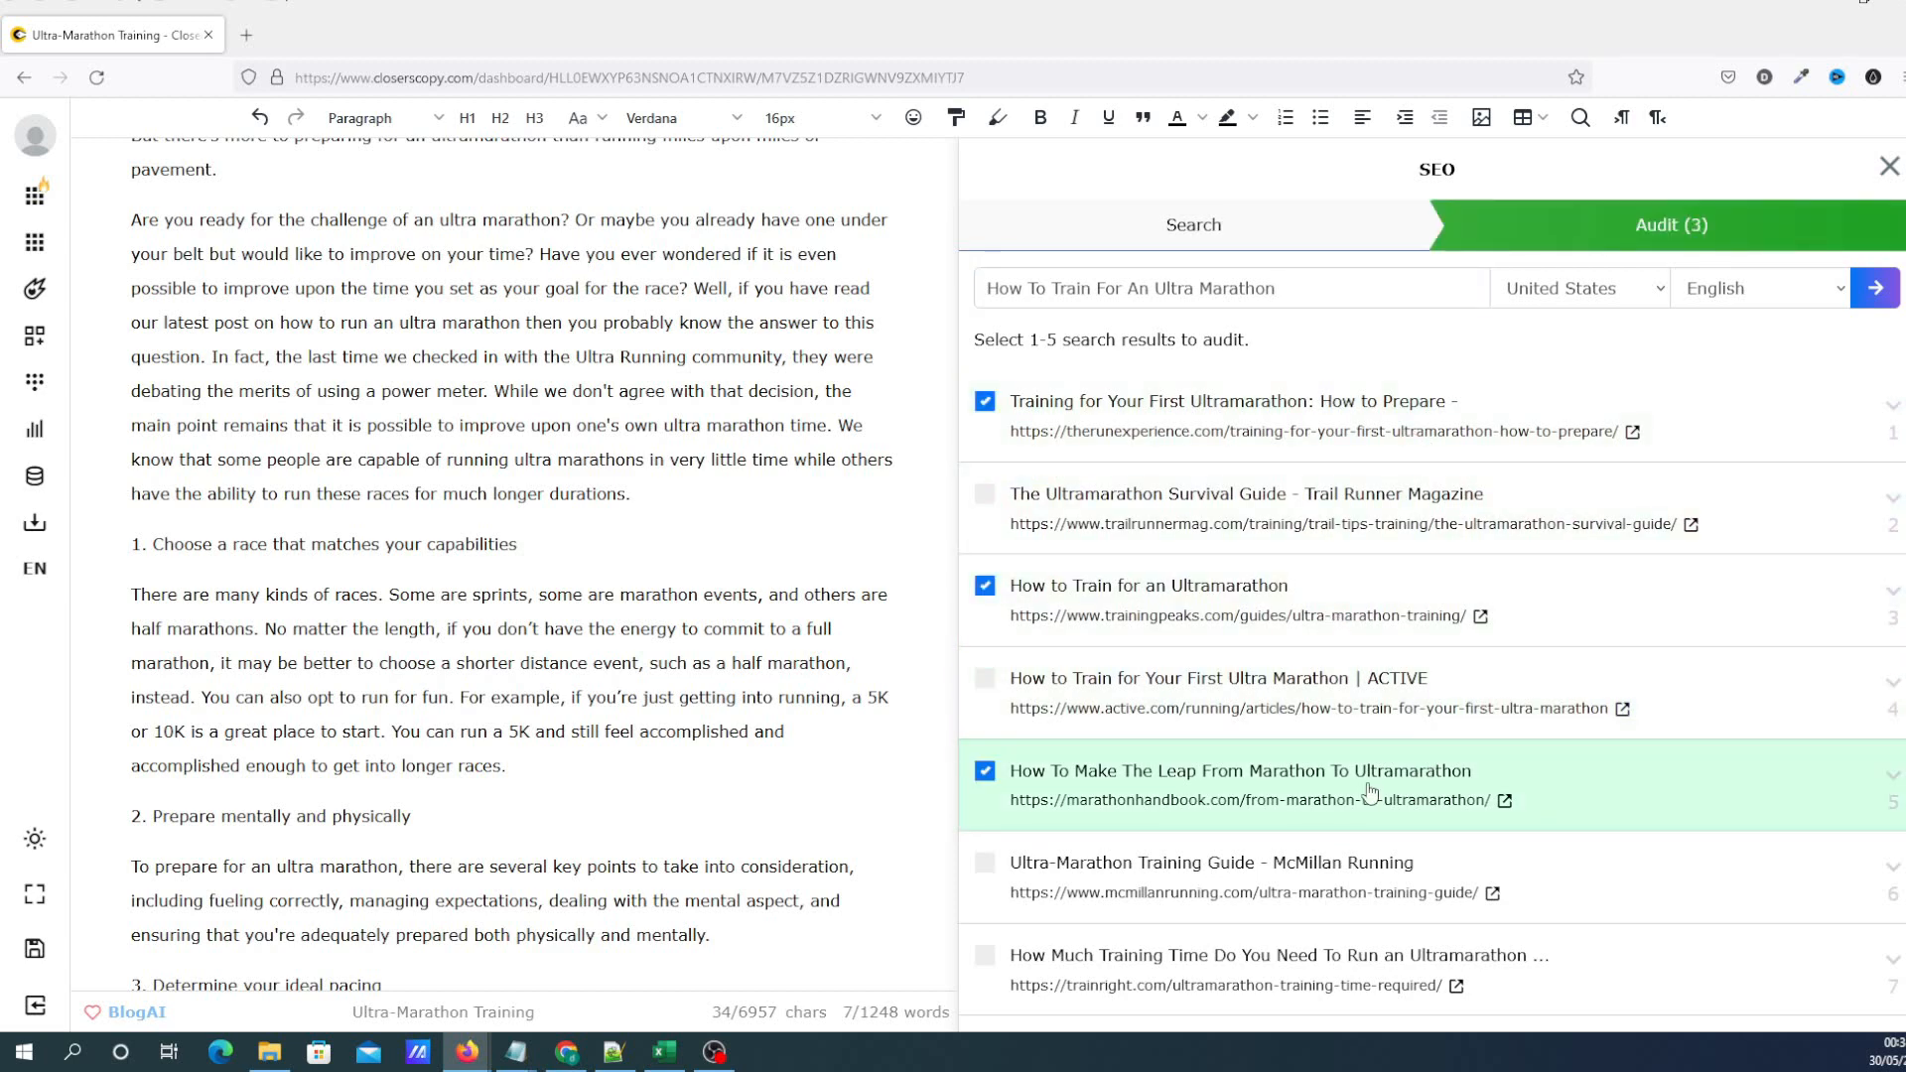
pyautogui.scroll(-3, 1409, 724)
pyautogui.click(1410, 826)
pyautogui.click(1411, 924)
pyautogui.scroll(3, 1430, 814)
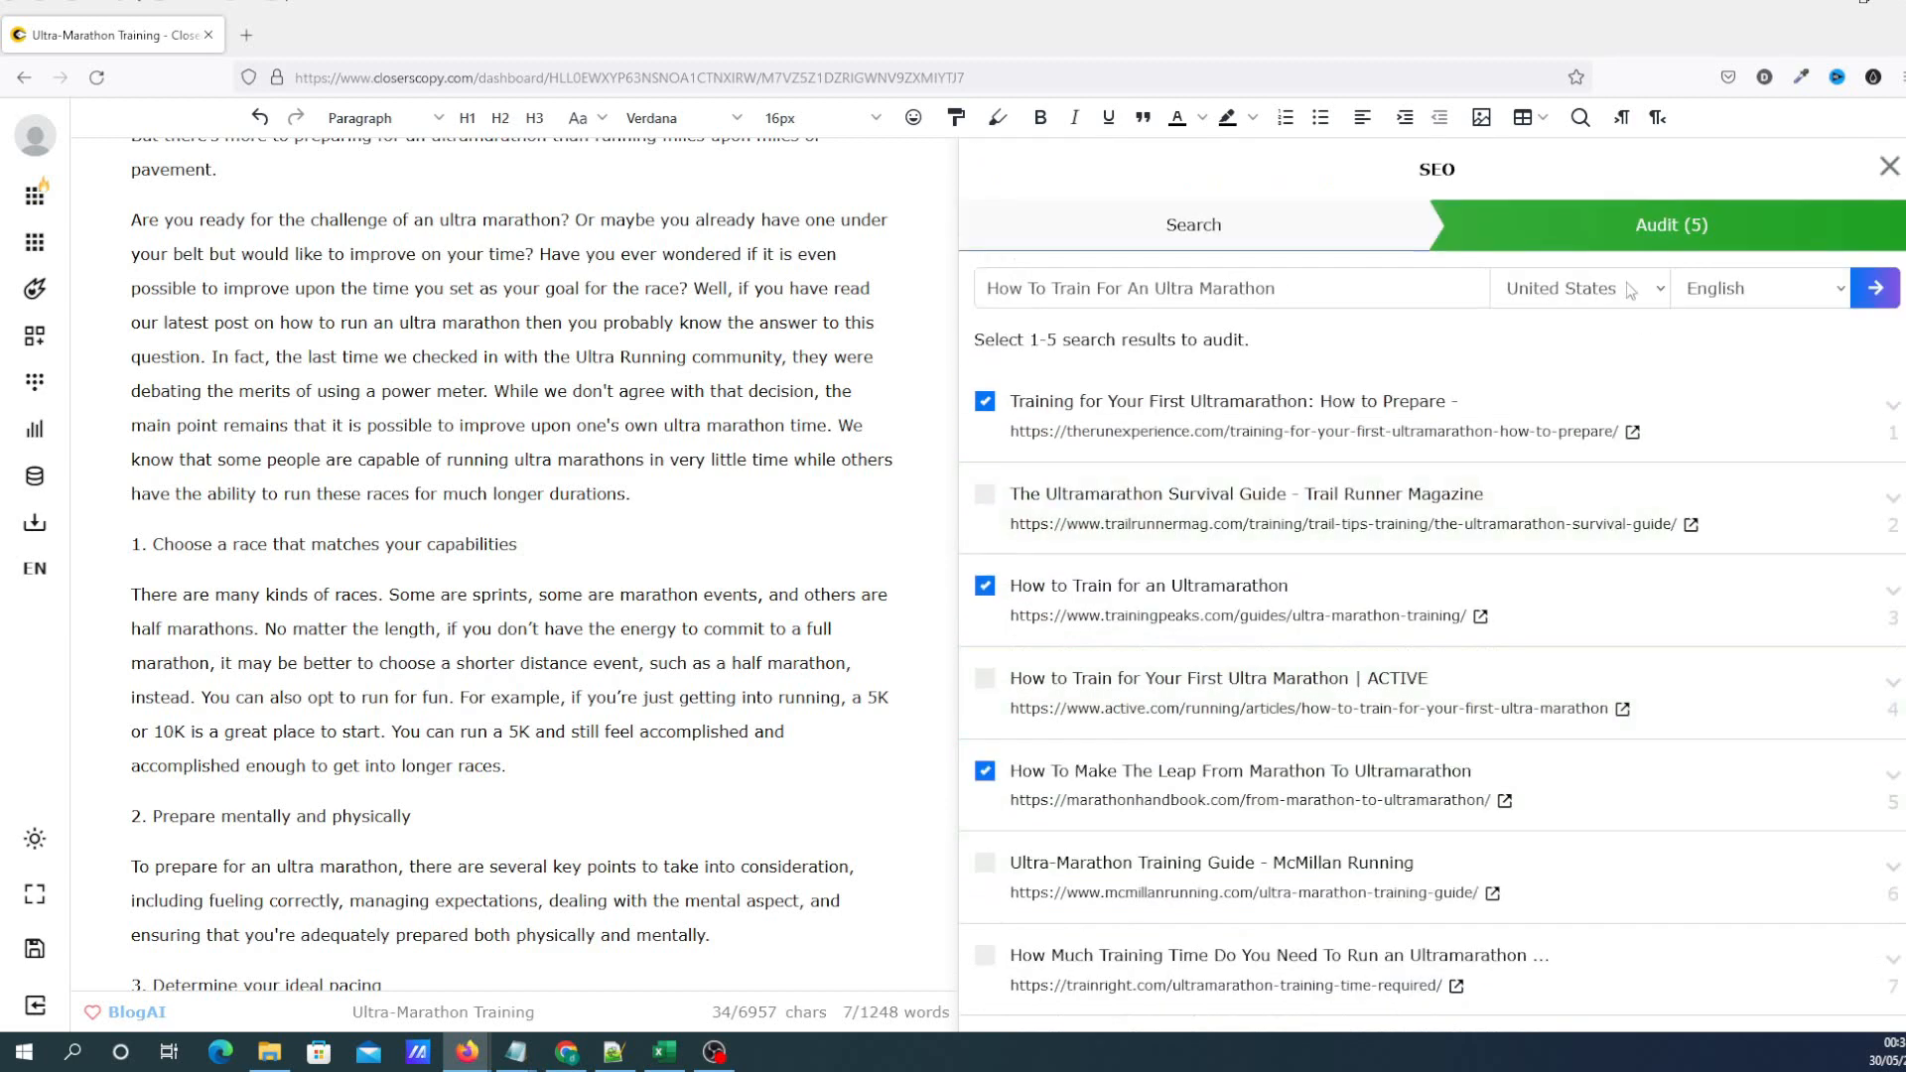
pyautogui.click(1698, 230)
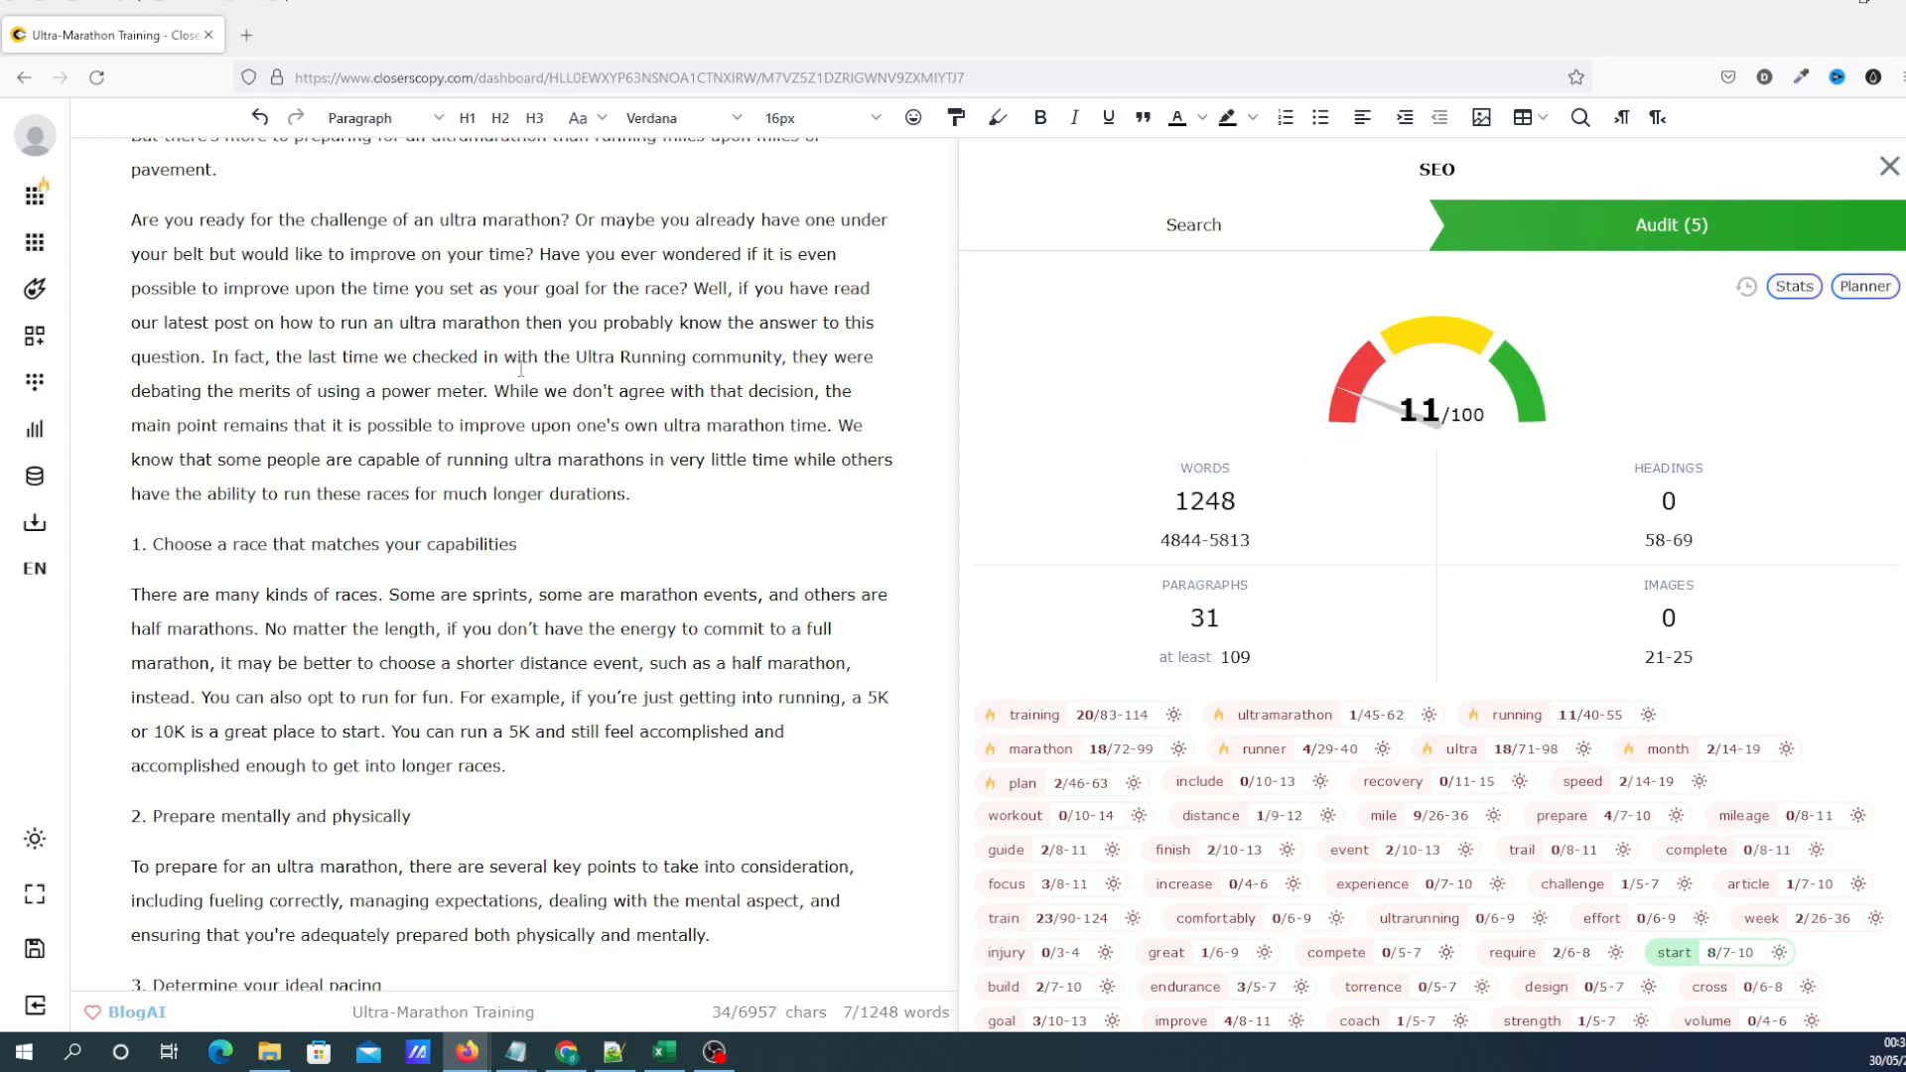
pyautogui.scroll(3, 614, 561)
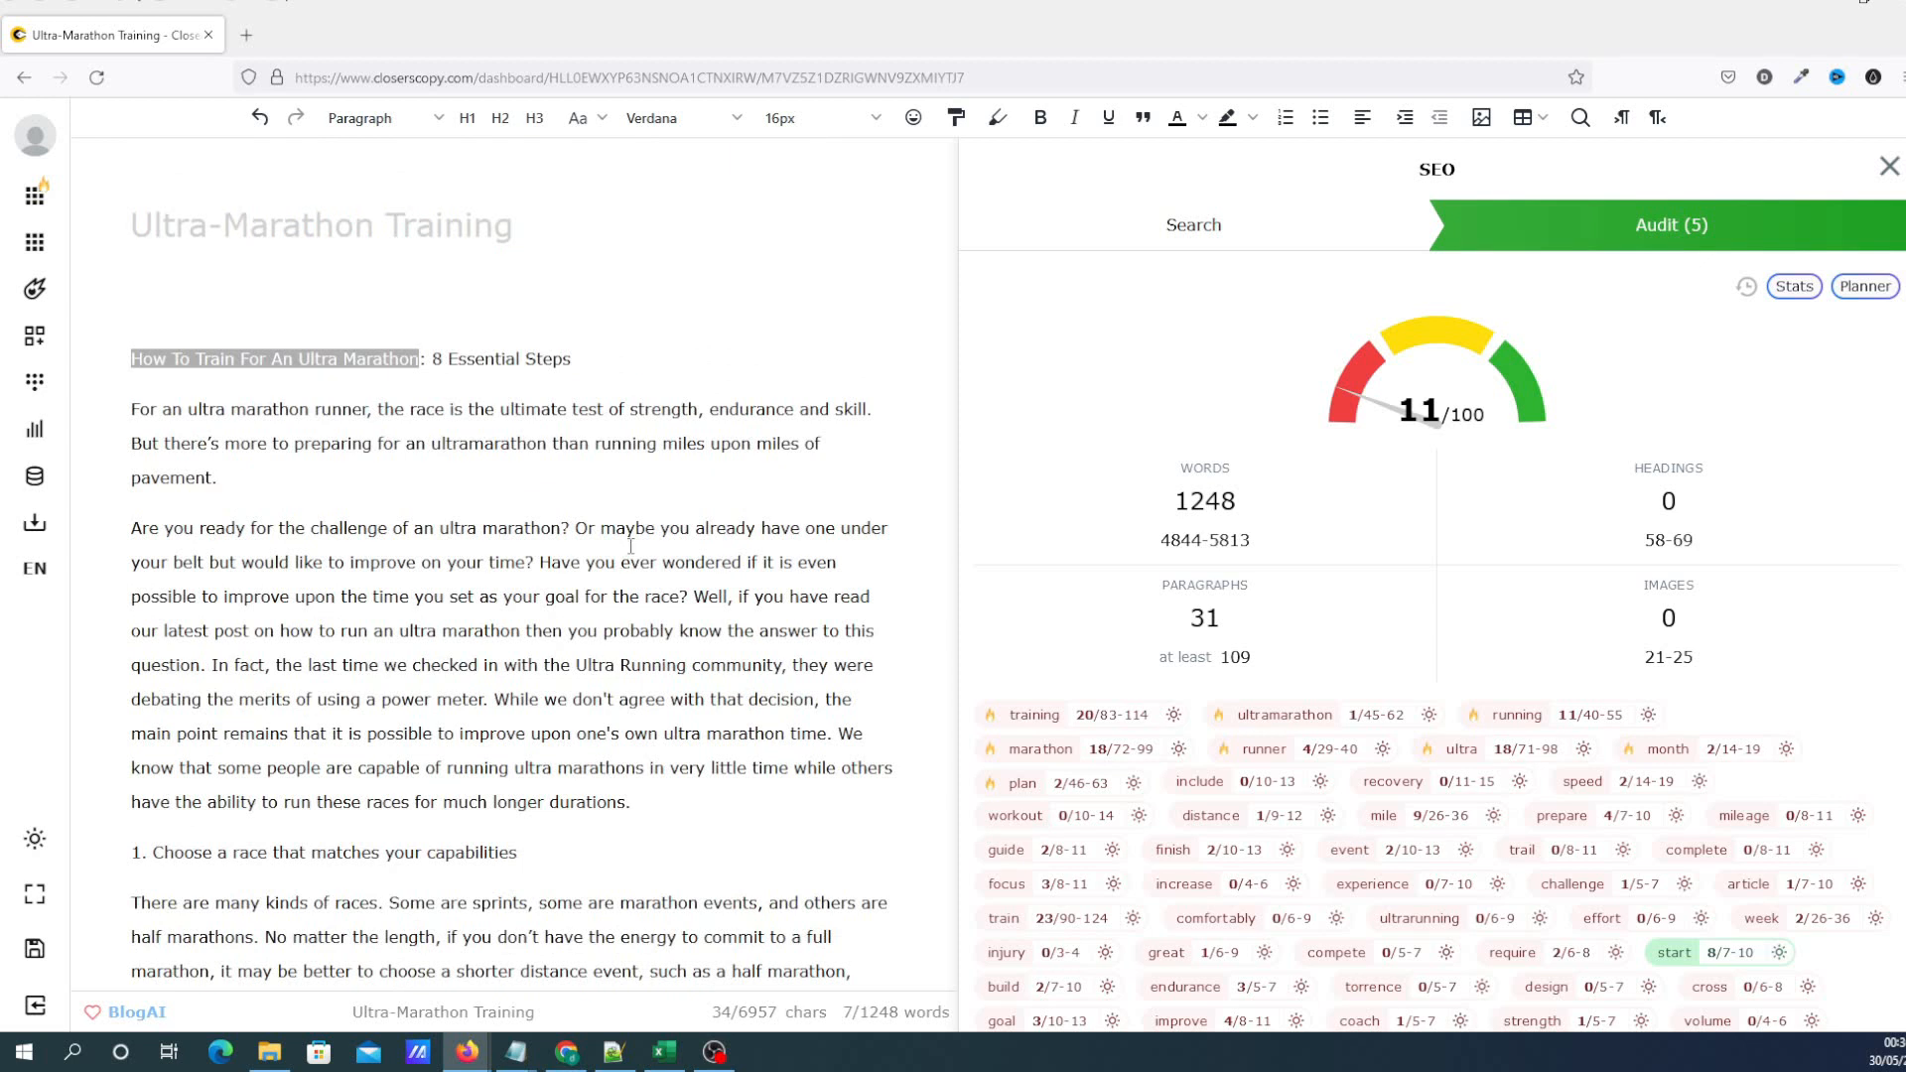
# Format the article's headline as Heading 1 and its numbered section titles as headings, checking the effect on the SEO audit
pyautogui.click(630, 546)
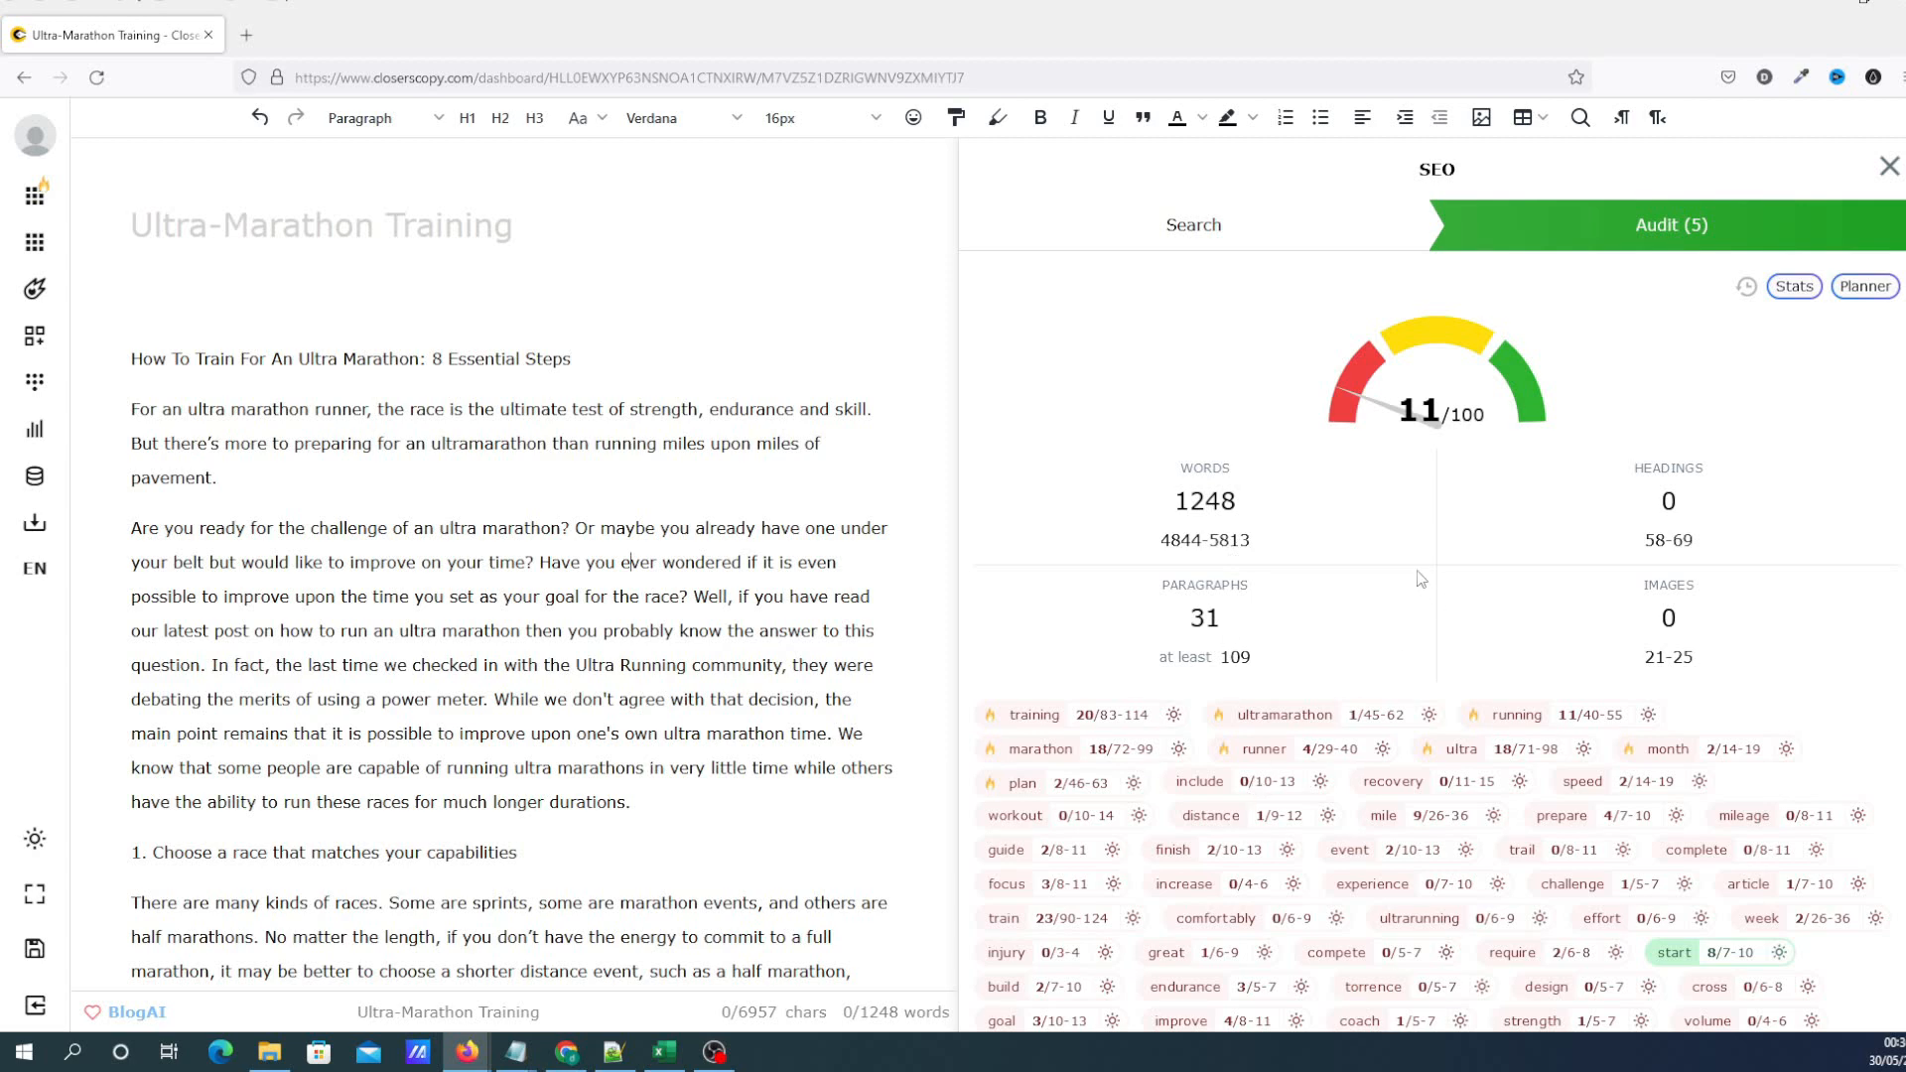
pyautogui.scroll(-2, 1421, 578)
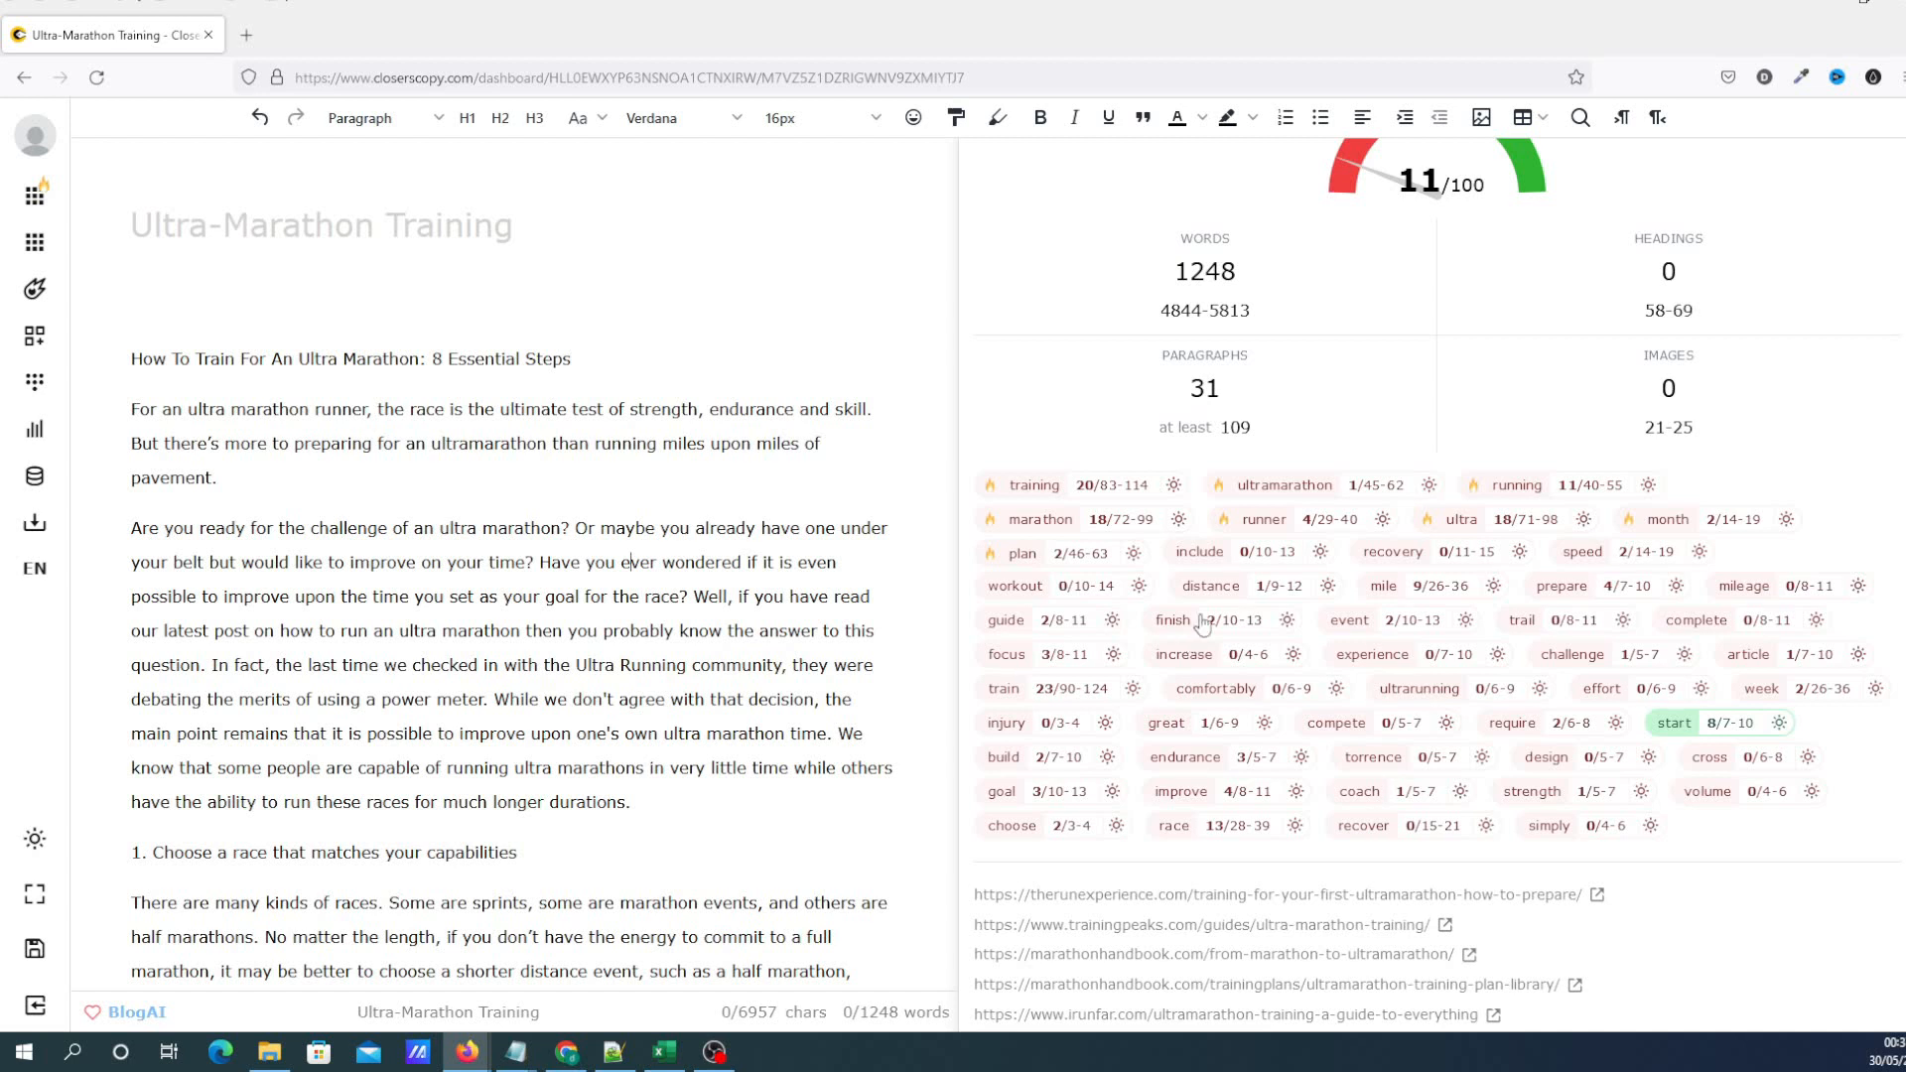
pyautogui.scroll(3, 1335, 728)
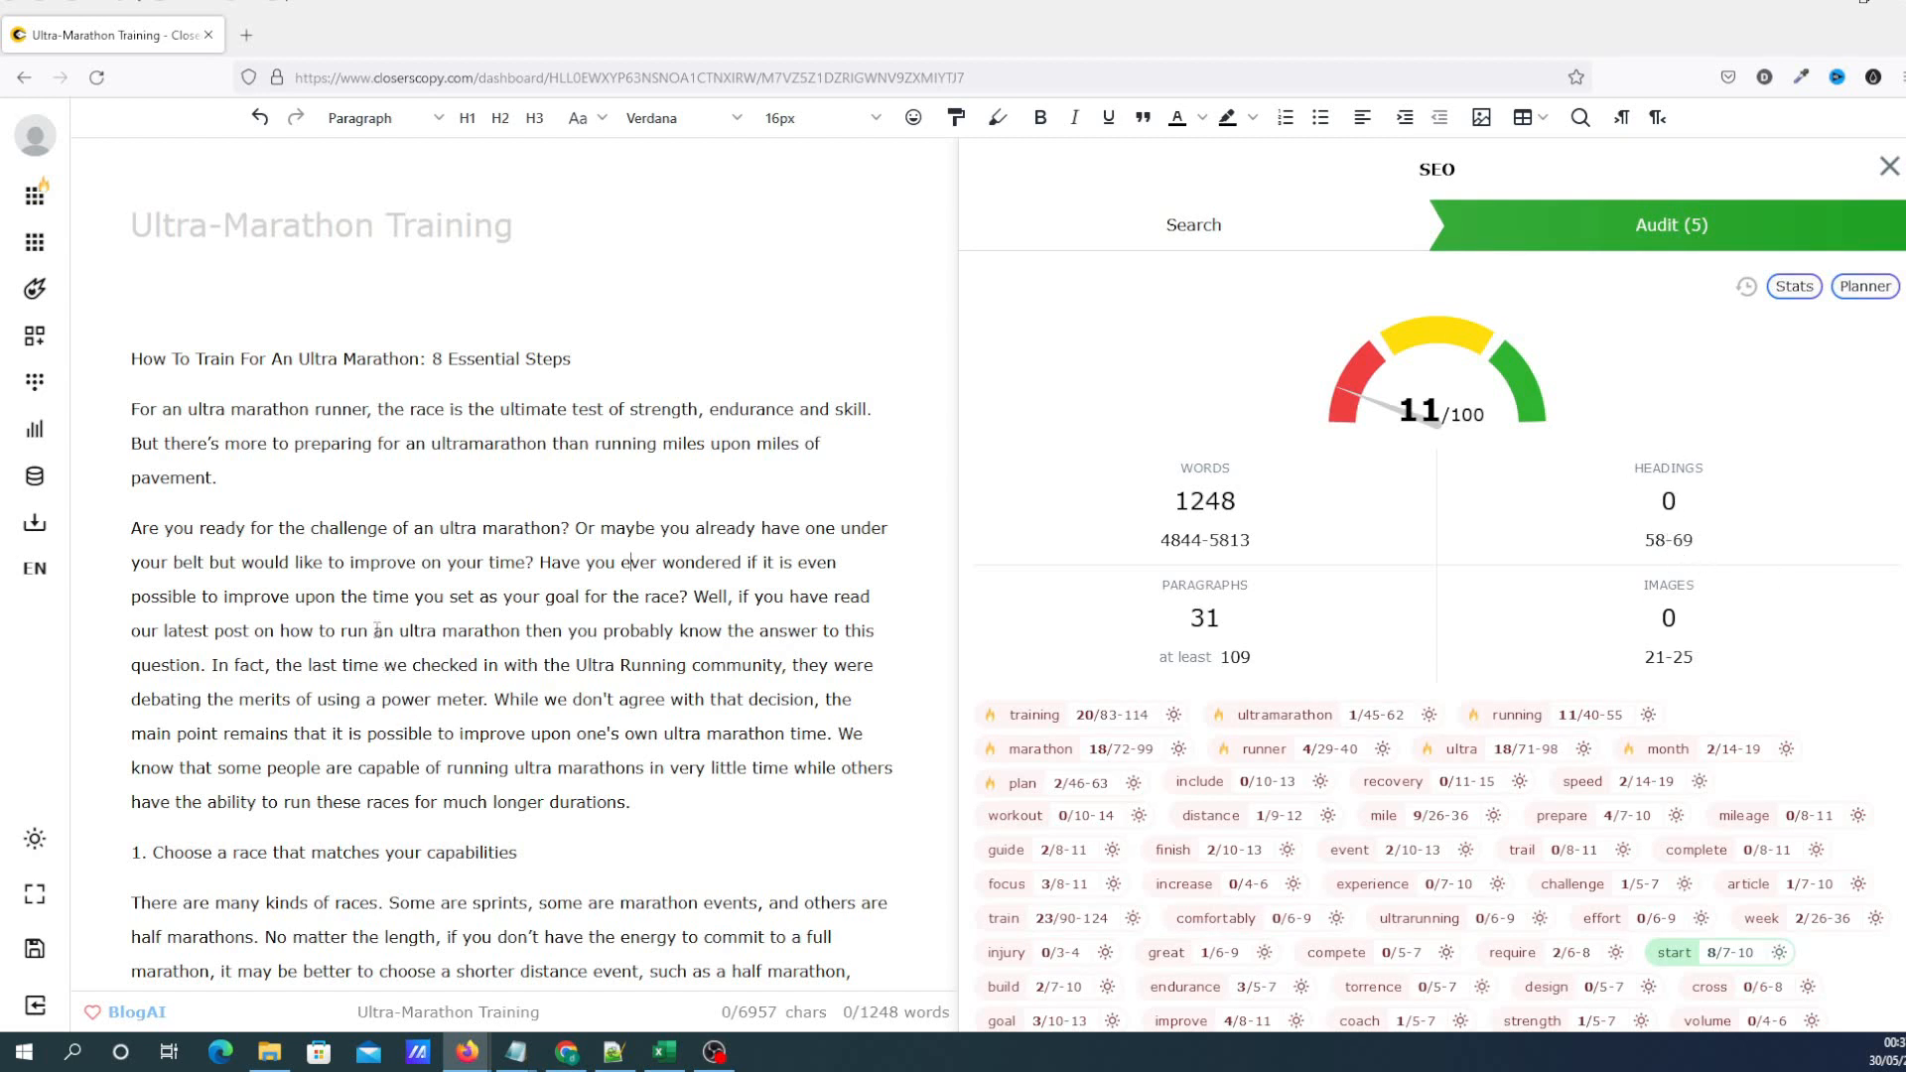
pyautogui.moveTo(579, 360); pyautogui.dragTo(87, 364)
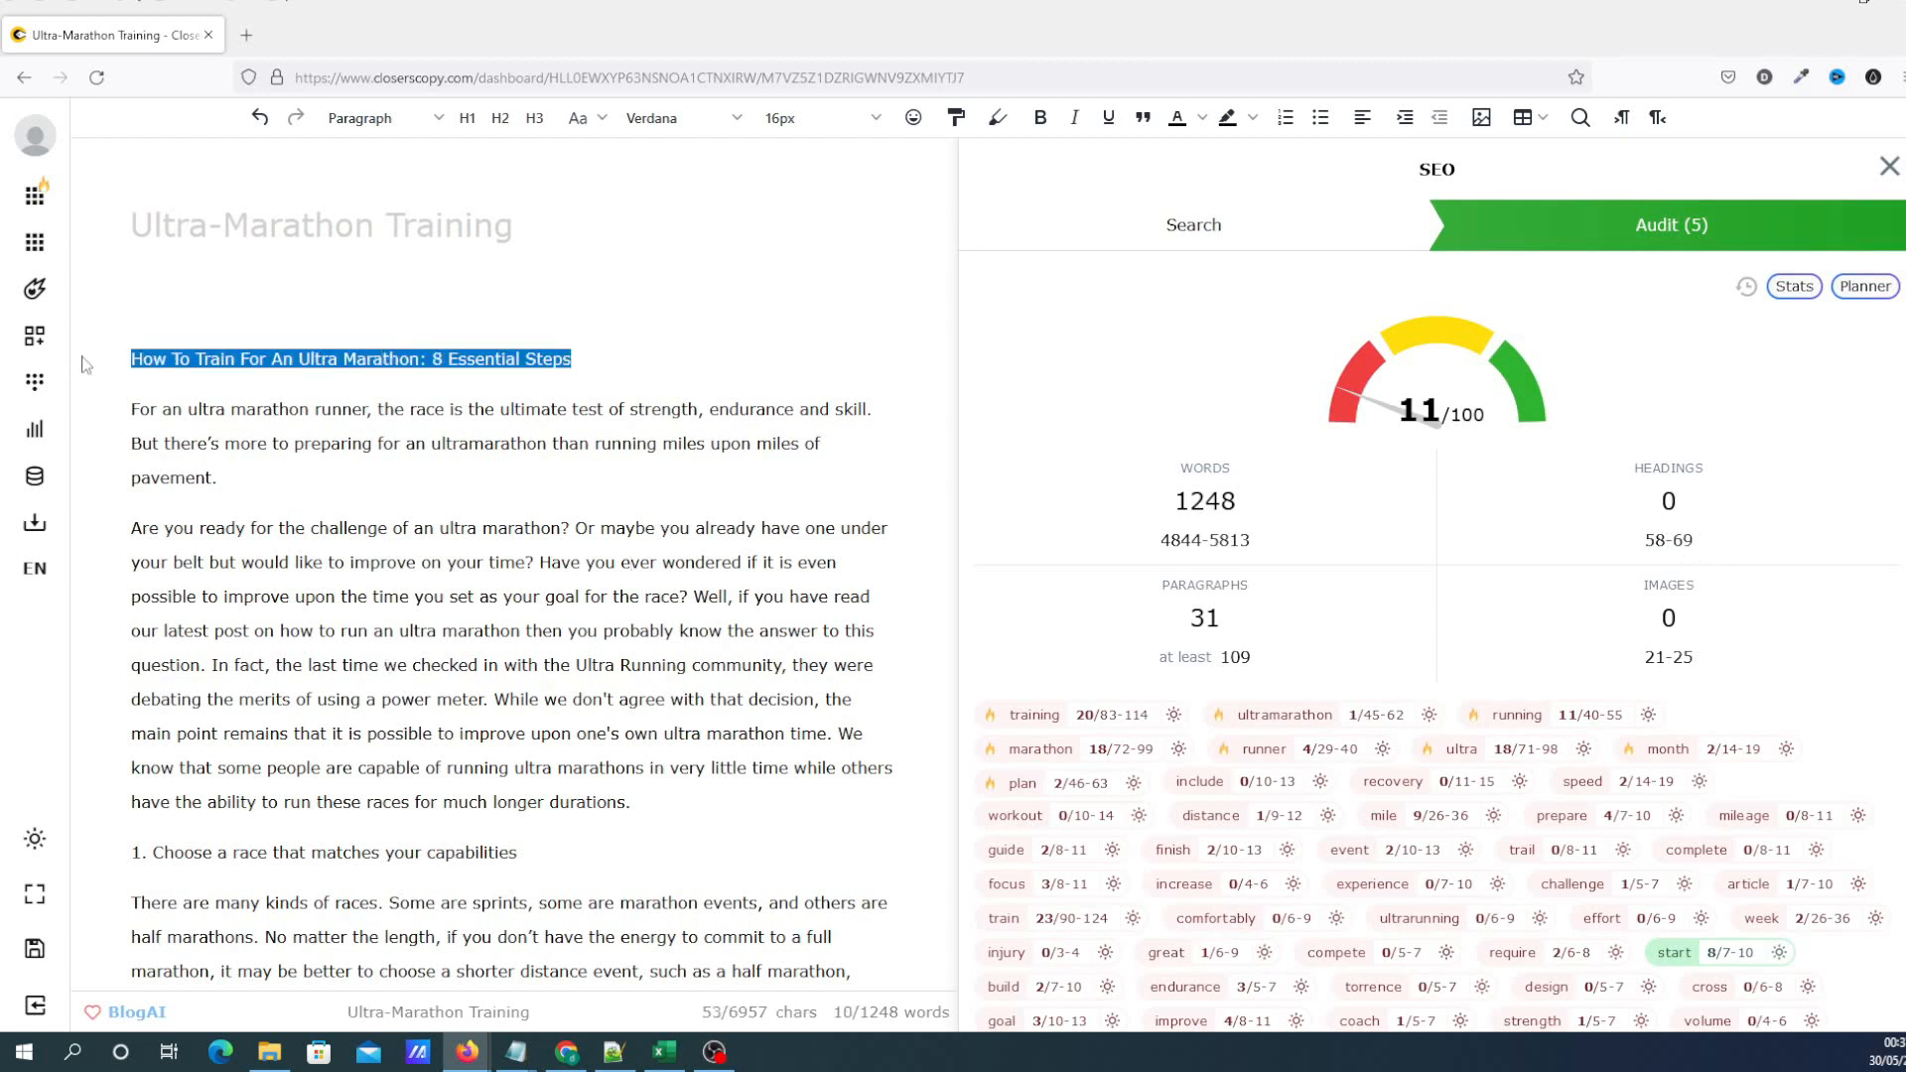
pyautogui.click(467, 119)
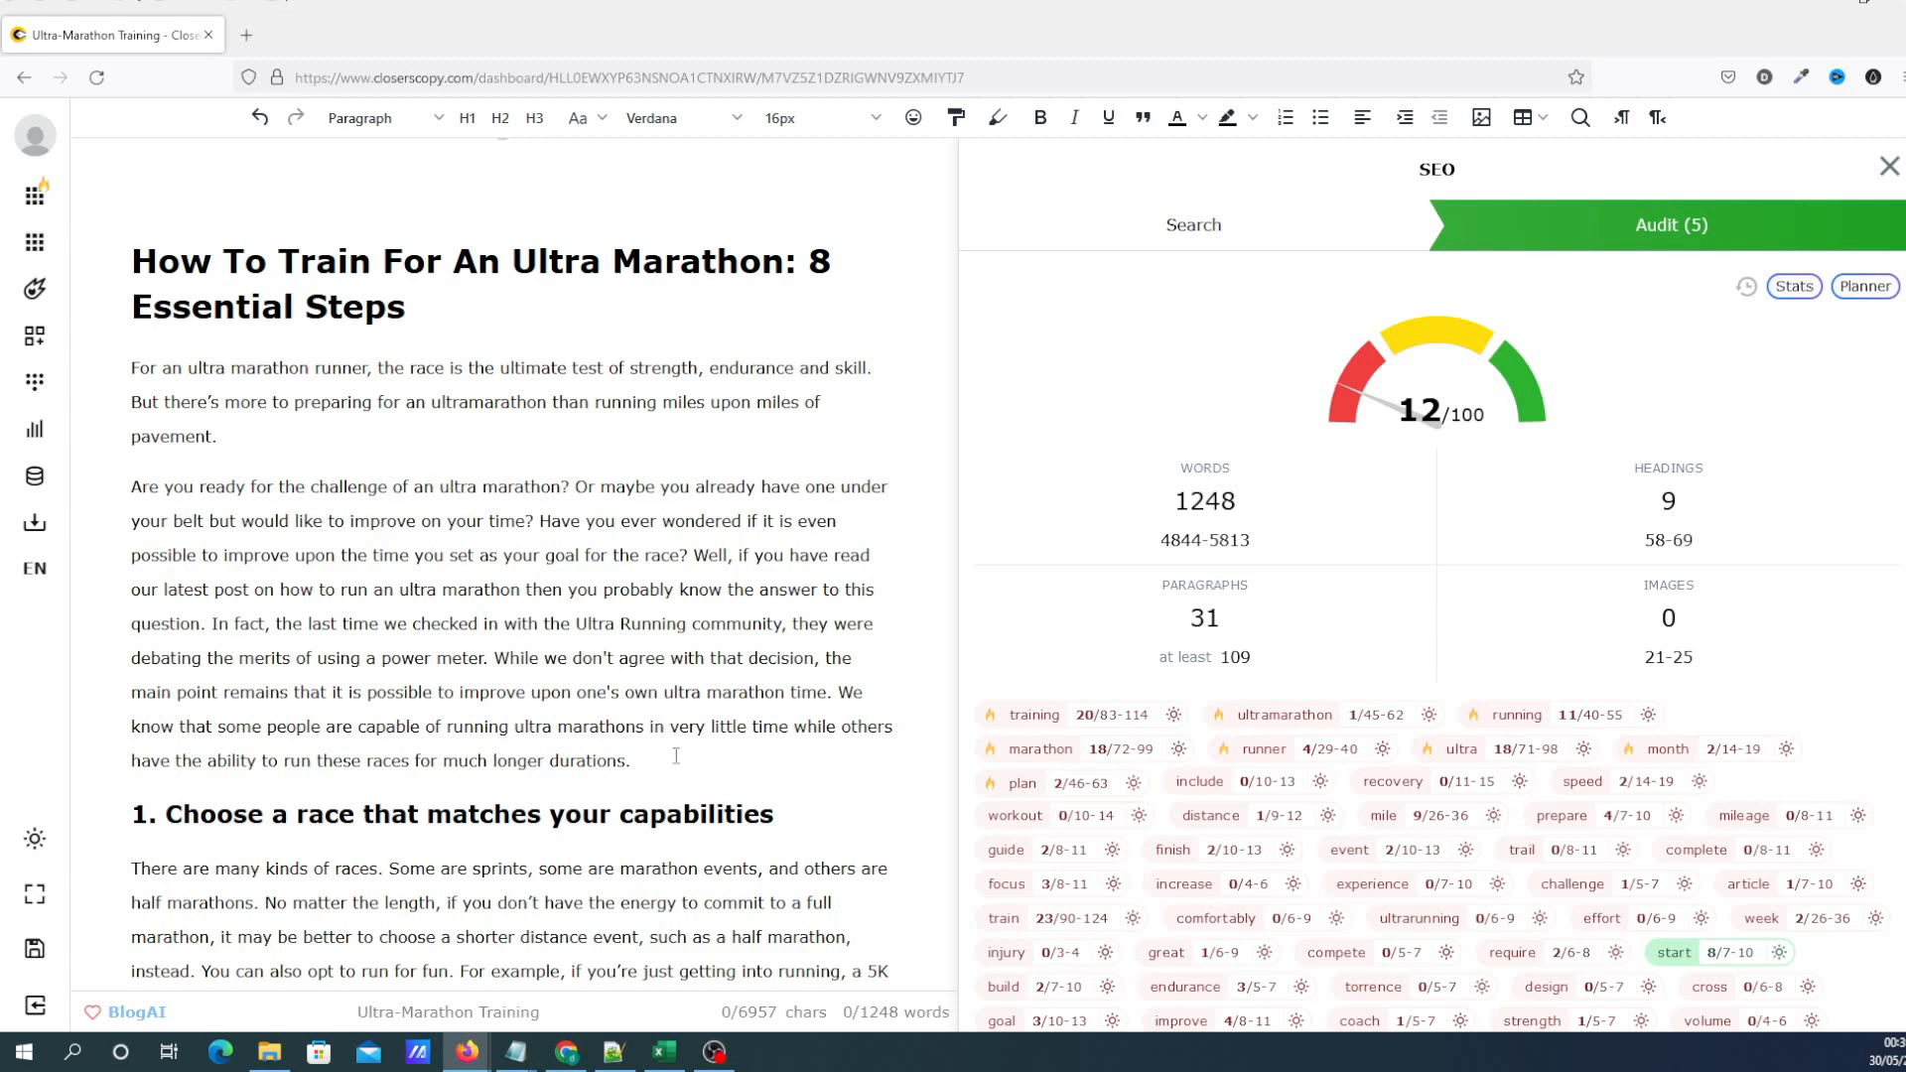
pyautogui.scroll(-2, 676, 757)
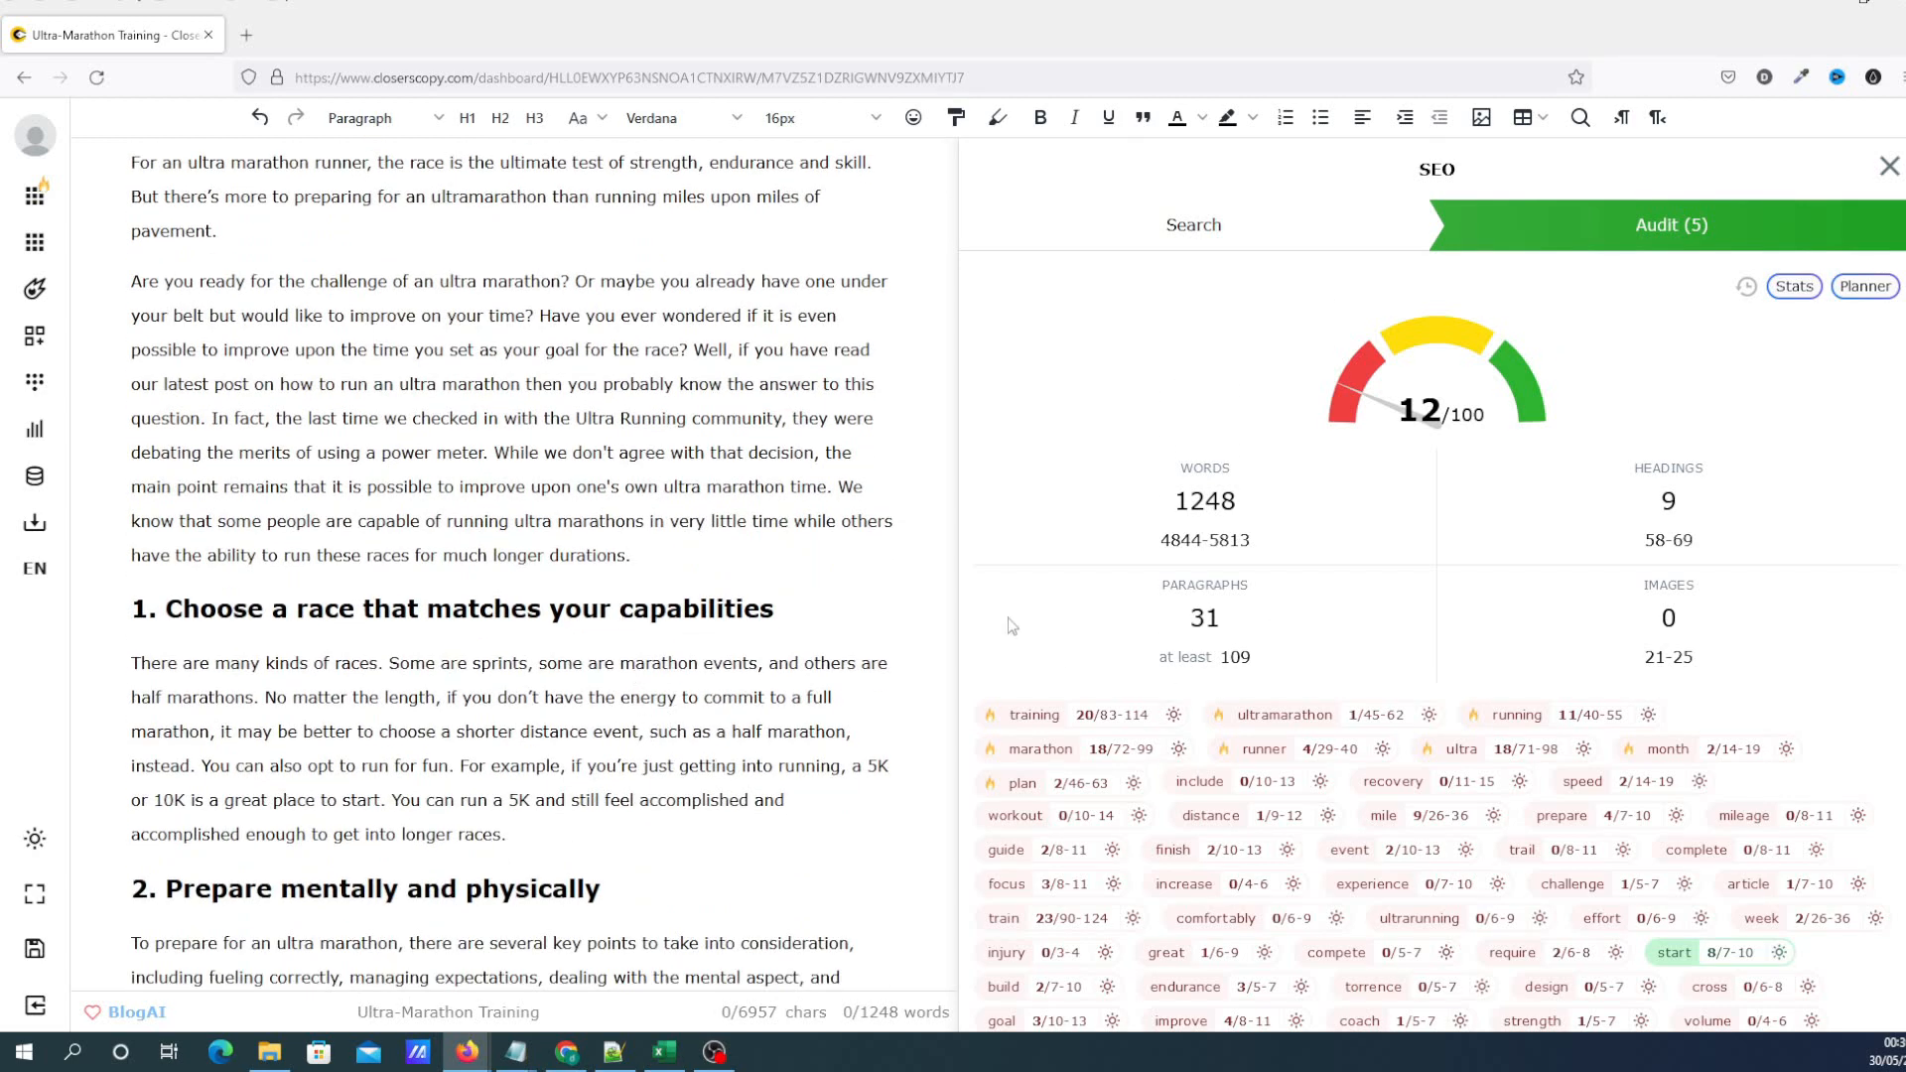
pyautogui.scroll(3, 784, 663)
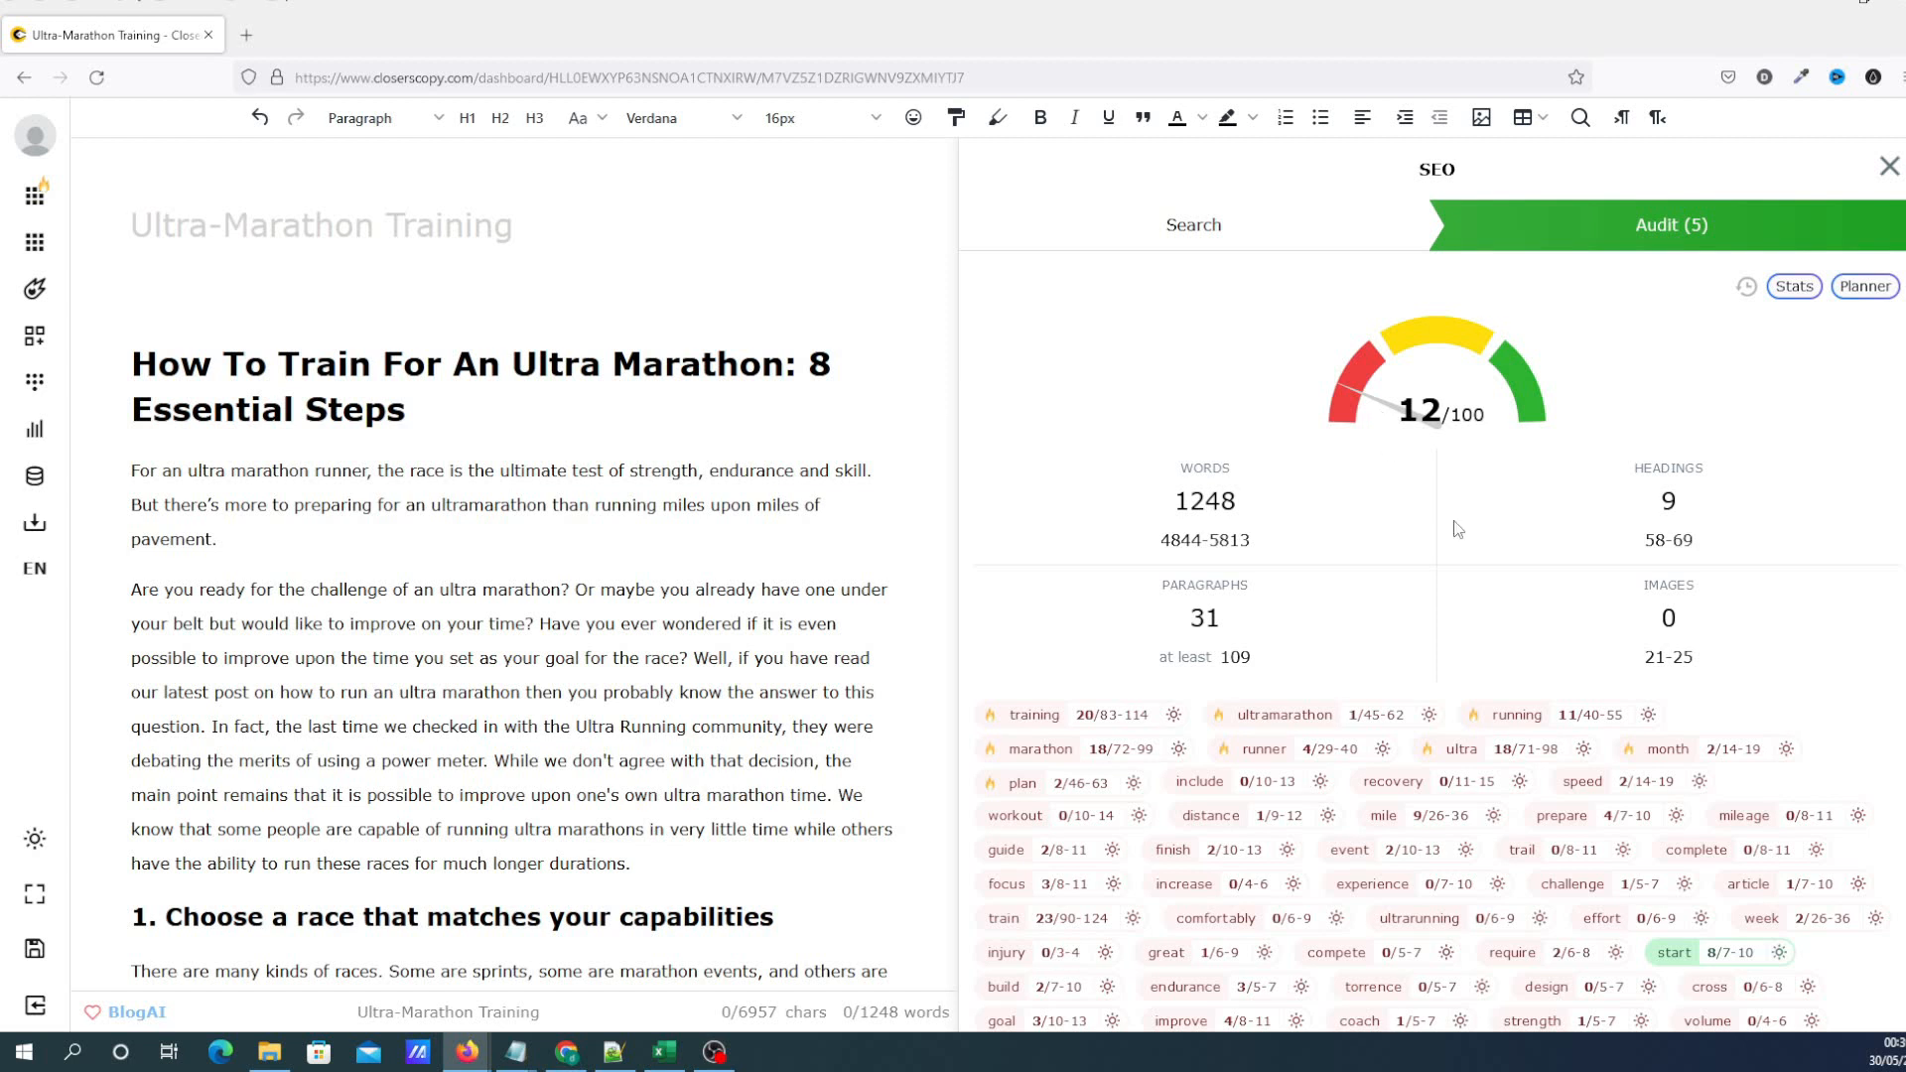
# Join "Ultra Marathon" in the headline into the single word "UltraMarathon" to match the audit's keyword
pyautogui.scroll(-3, 1456, 529)
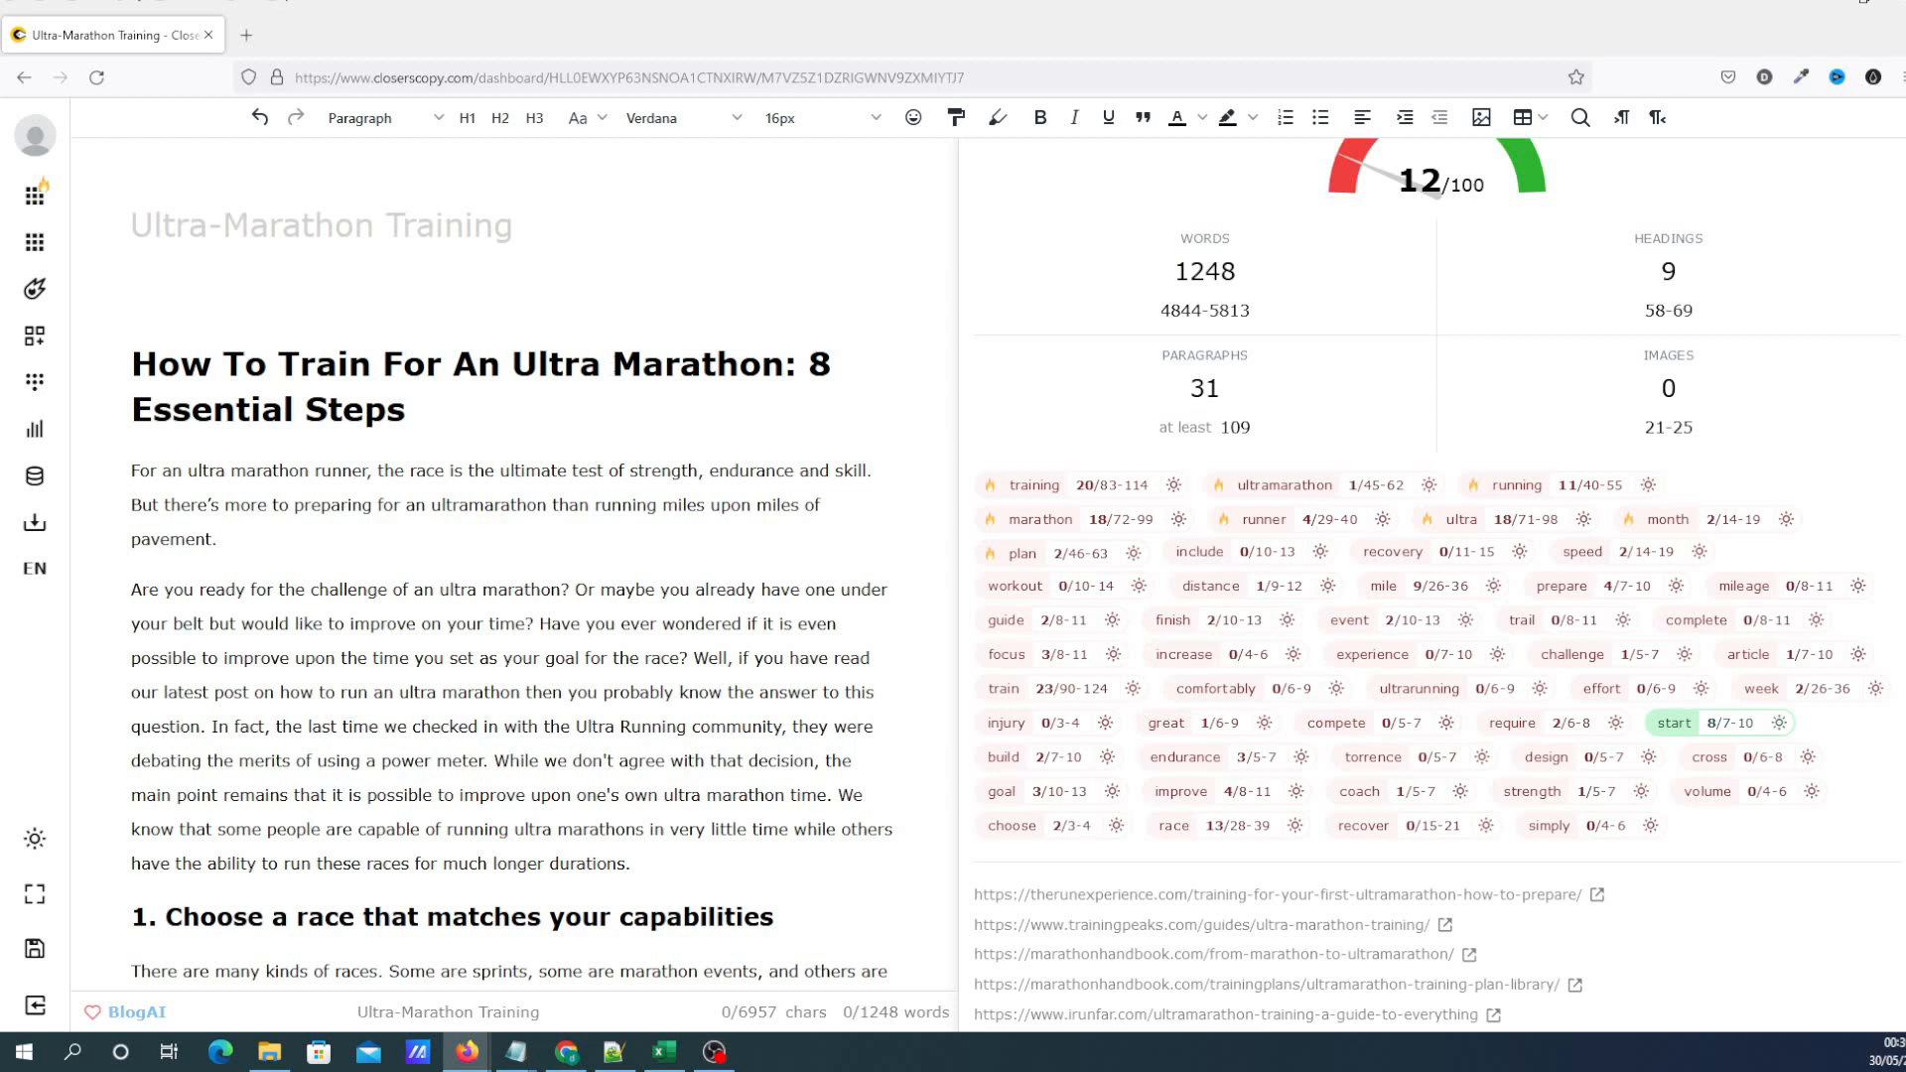
pyautogui.click(611, 363)
pyautogui.press('BackSpace')
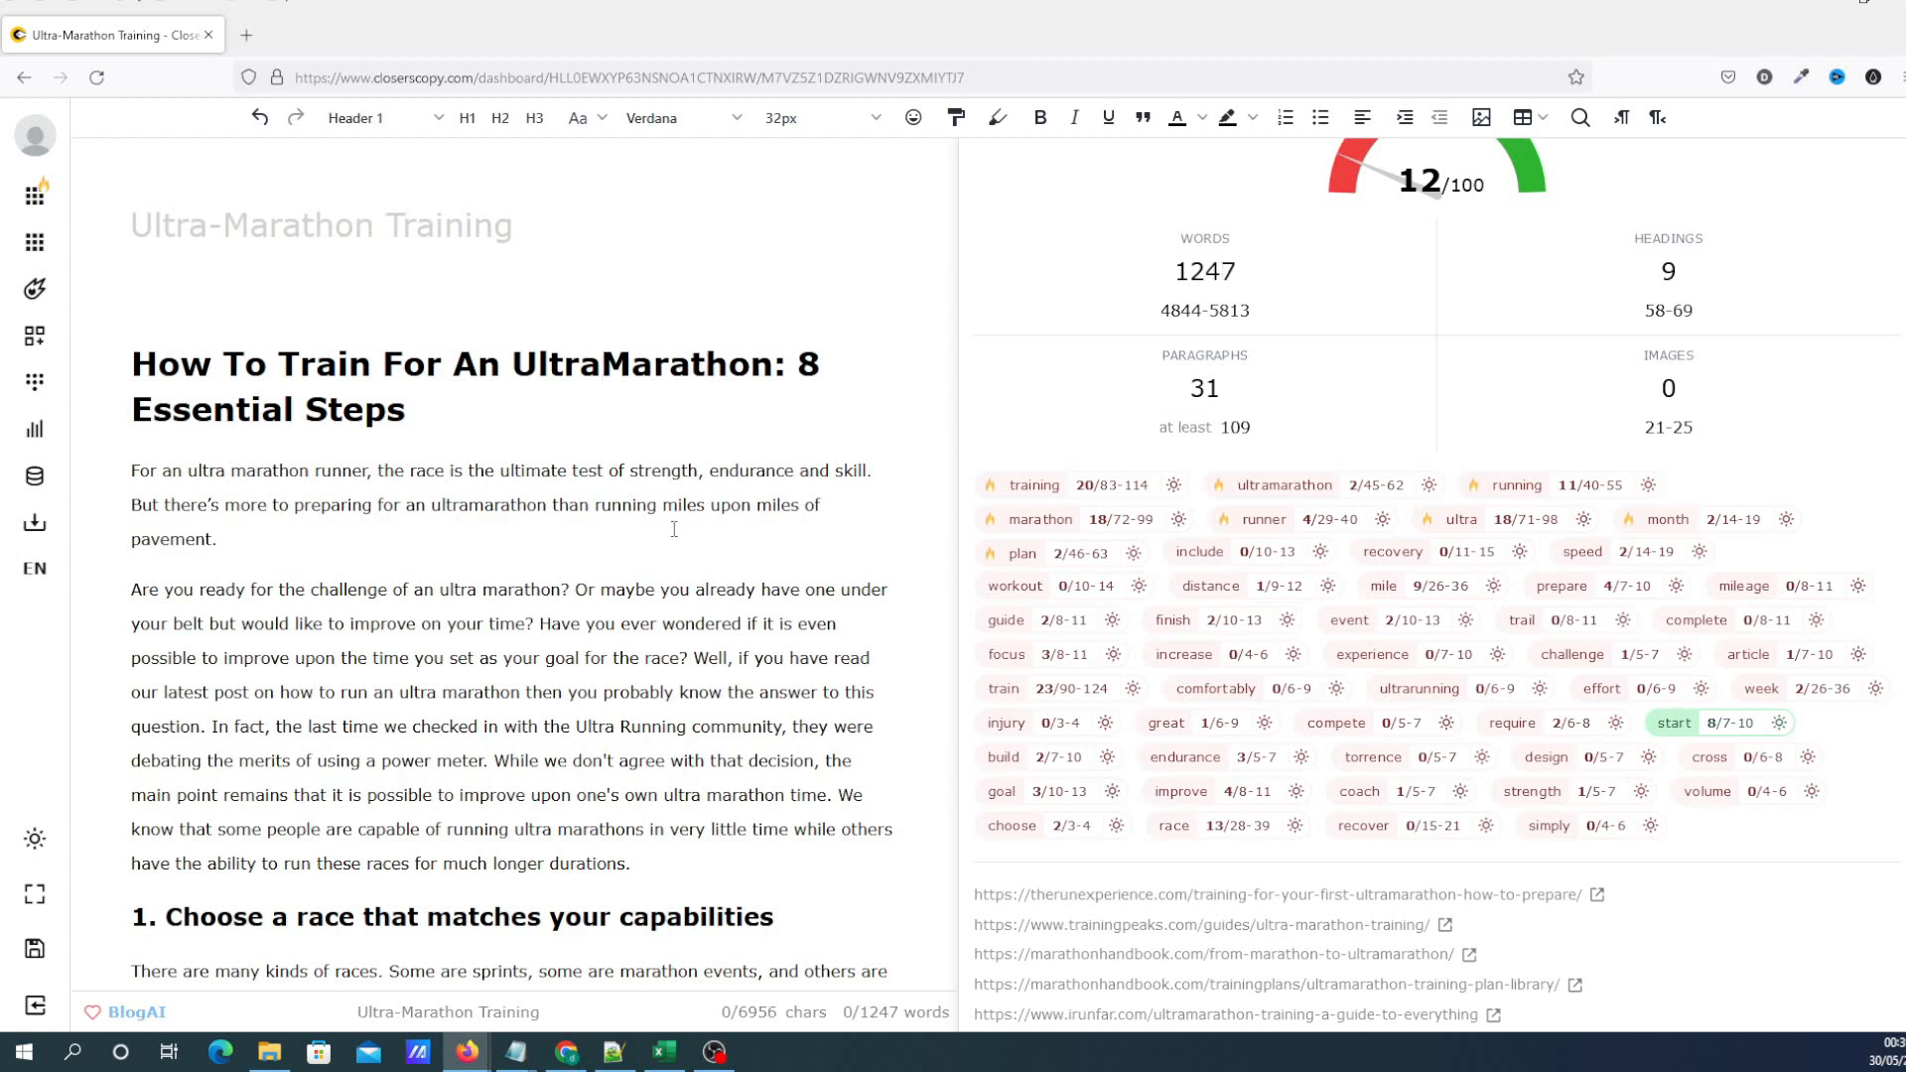
# Repeat "Ultramarathon" about 49 times, separated by spaces, at the end of the opening paragraph and recheck the SEO audit score
pyautogui.click(683, 601)
pyautogui.write('t. Ultramarathon')
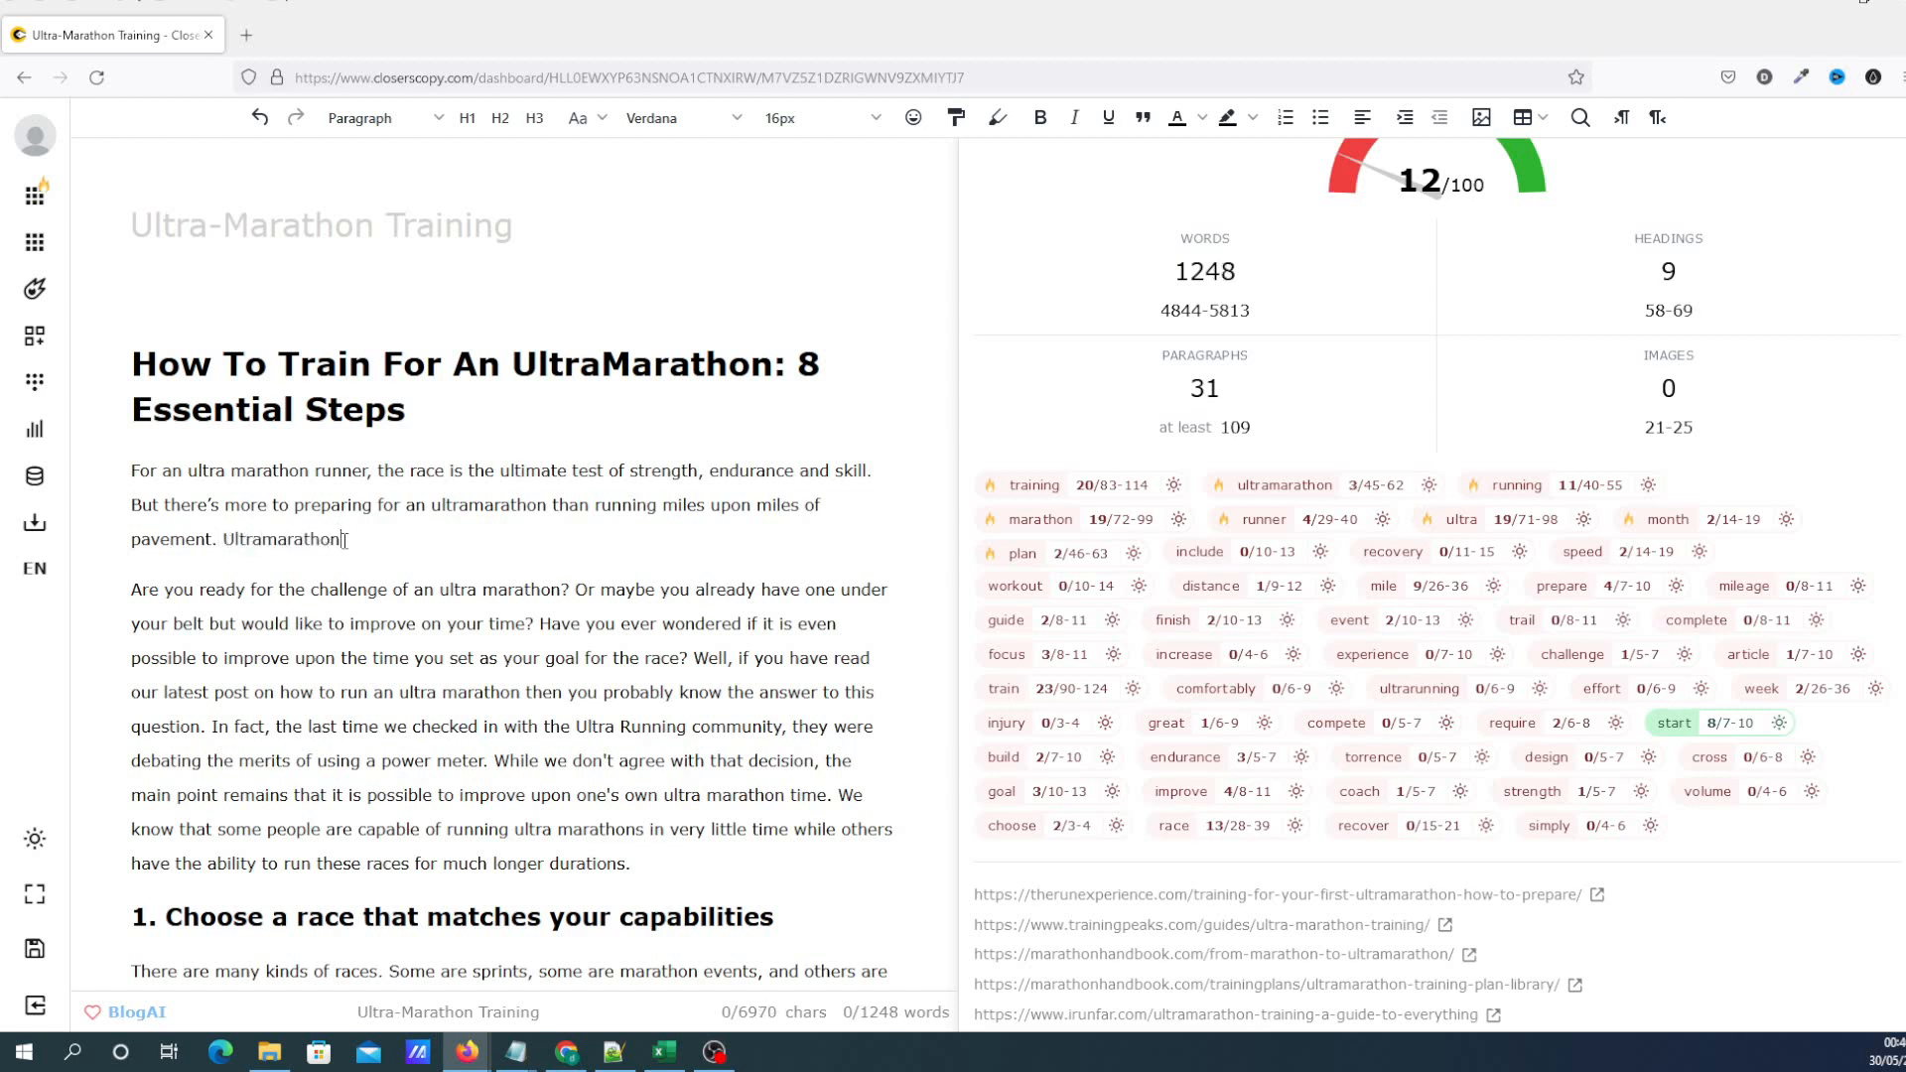
pyautogui.moveTo(343, 539); pyautogui.dragTo(224, 540)
pyautogui.write('Ultramarathon Ultramarathon Ultramarathon Ultramarathon Ultramarathon Ultramarathon Ultramarathon Ultramarathon Ultramarathon Ultramarathon Ultramarathon Ultramarathon Ultramarathon UltramarathonUltramarathon Ultramarathon Ultramarathon Ultramarathon Ultramarathon Ultramarathon Ultramarathon Ultramarathon Ultramarathon Ultramarathon Ultramarathon Ultramarathon Ultramarathon Ultramarathon Ultramarathon Ultramarathon Ultramarathon Ultramarathon Ultramarathon Ultramarathon Ultramarathon Ultramarathon Ultramarathon Ultramarathon Ultramarathon Ultramarathon Ultramarathon Ultramarathon Ultramarathon Ultramarathon Ultramarathon Ultramarathon Ultramarathon Ultramarathon')
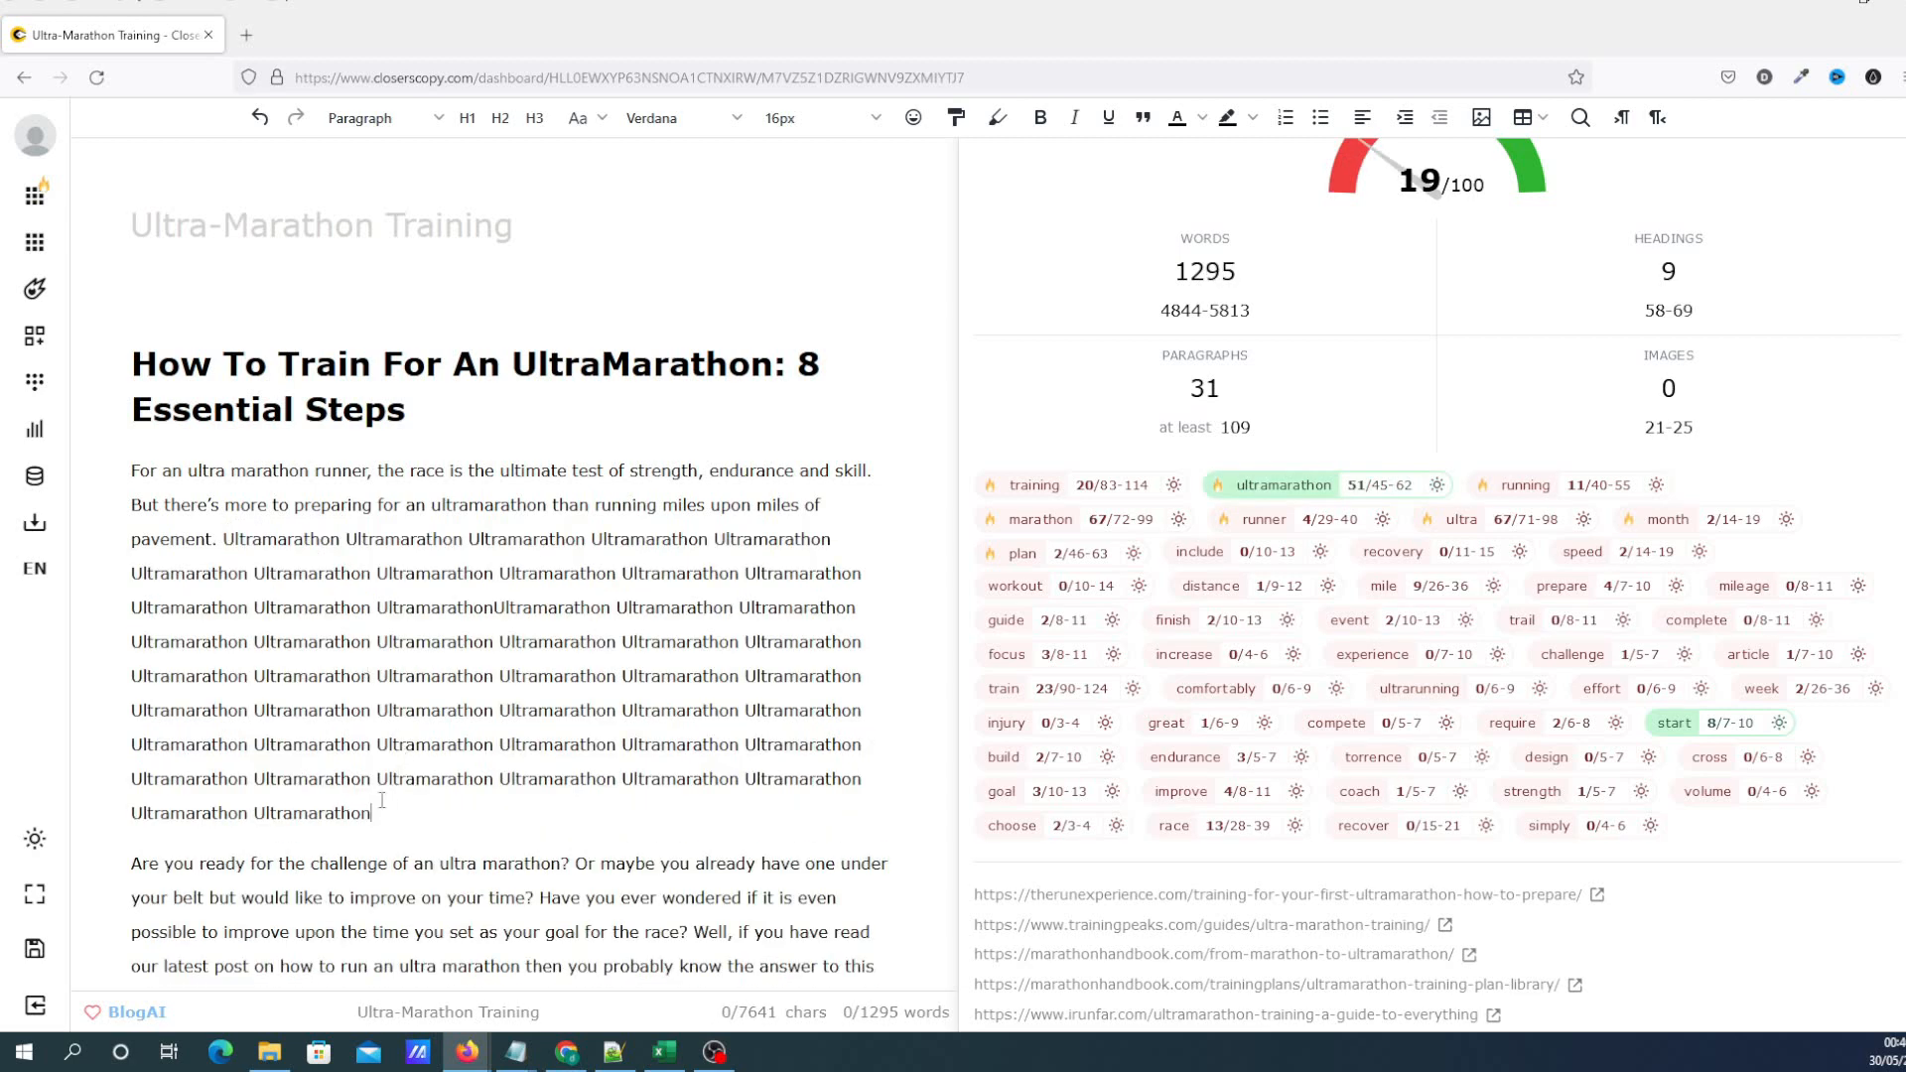
pyautogui.moveTo(381, 800); pyautogui.dragTo(224, 551)
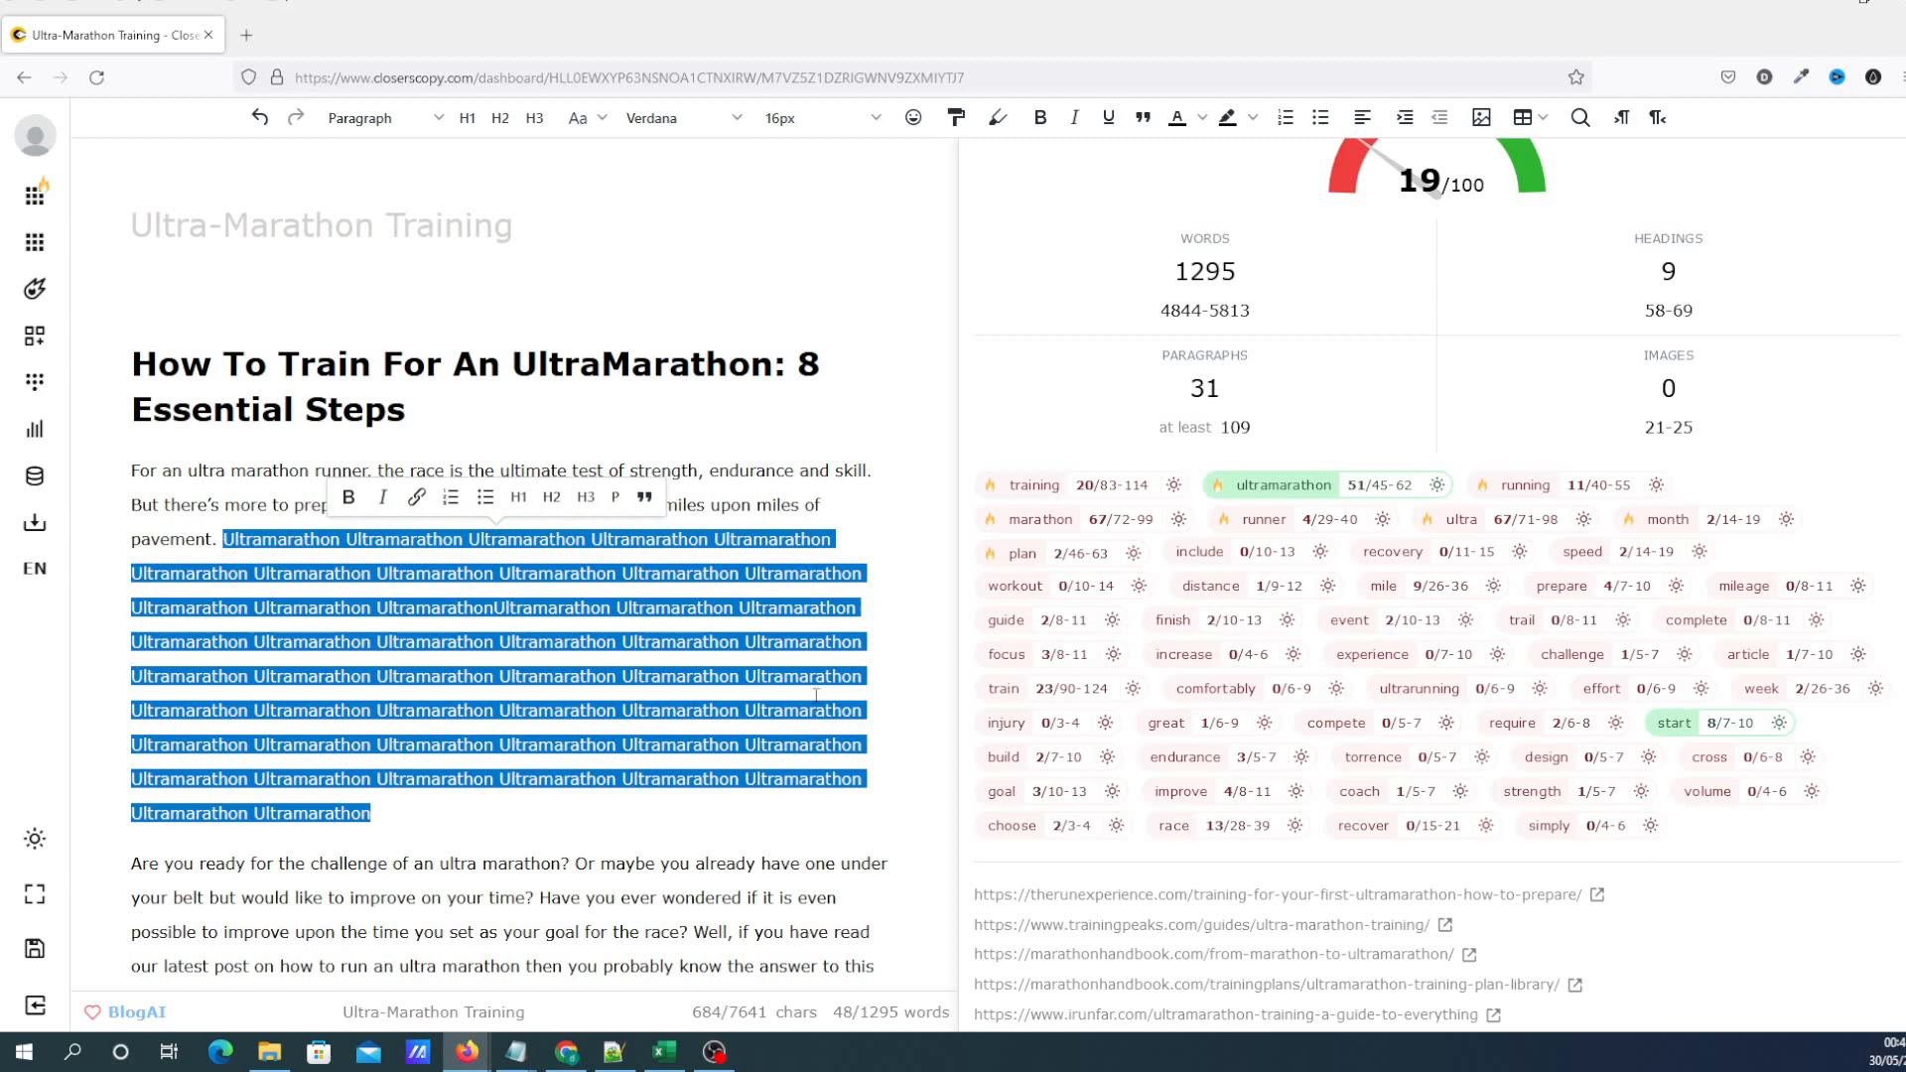
pyautogui.click(861, 742)
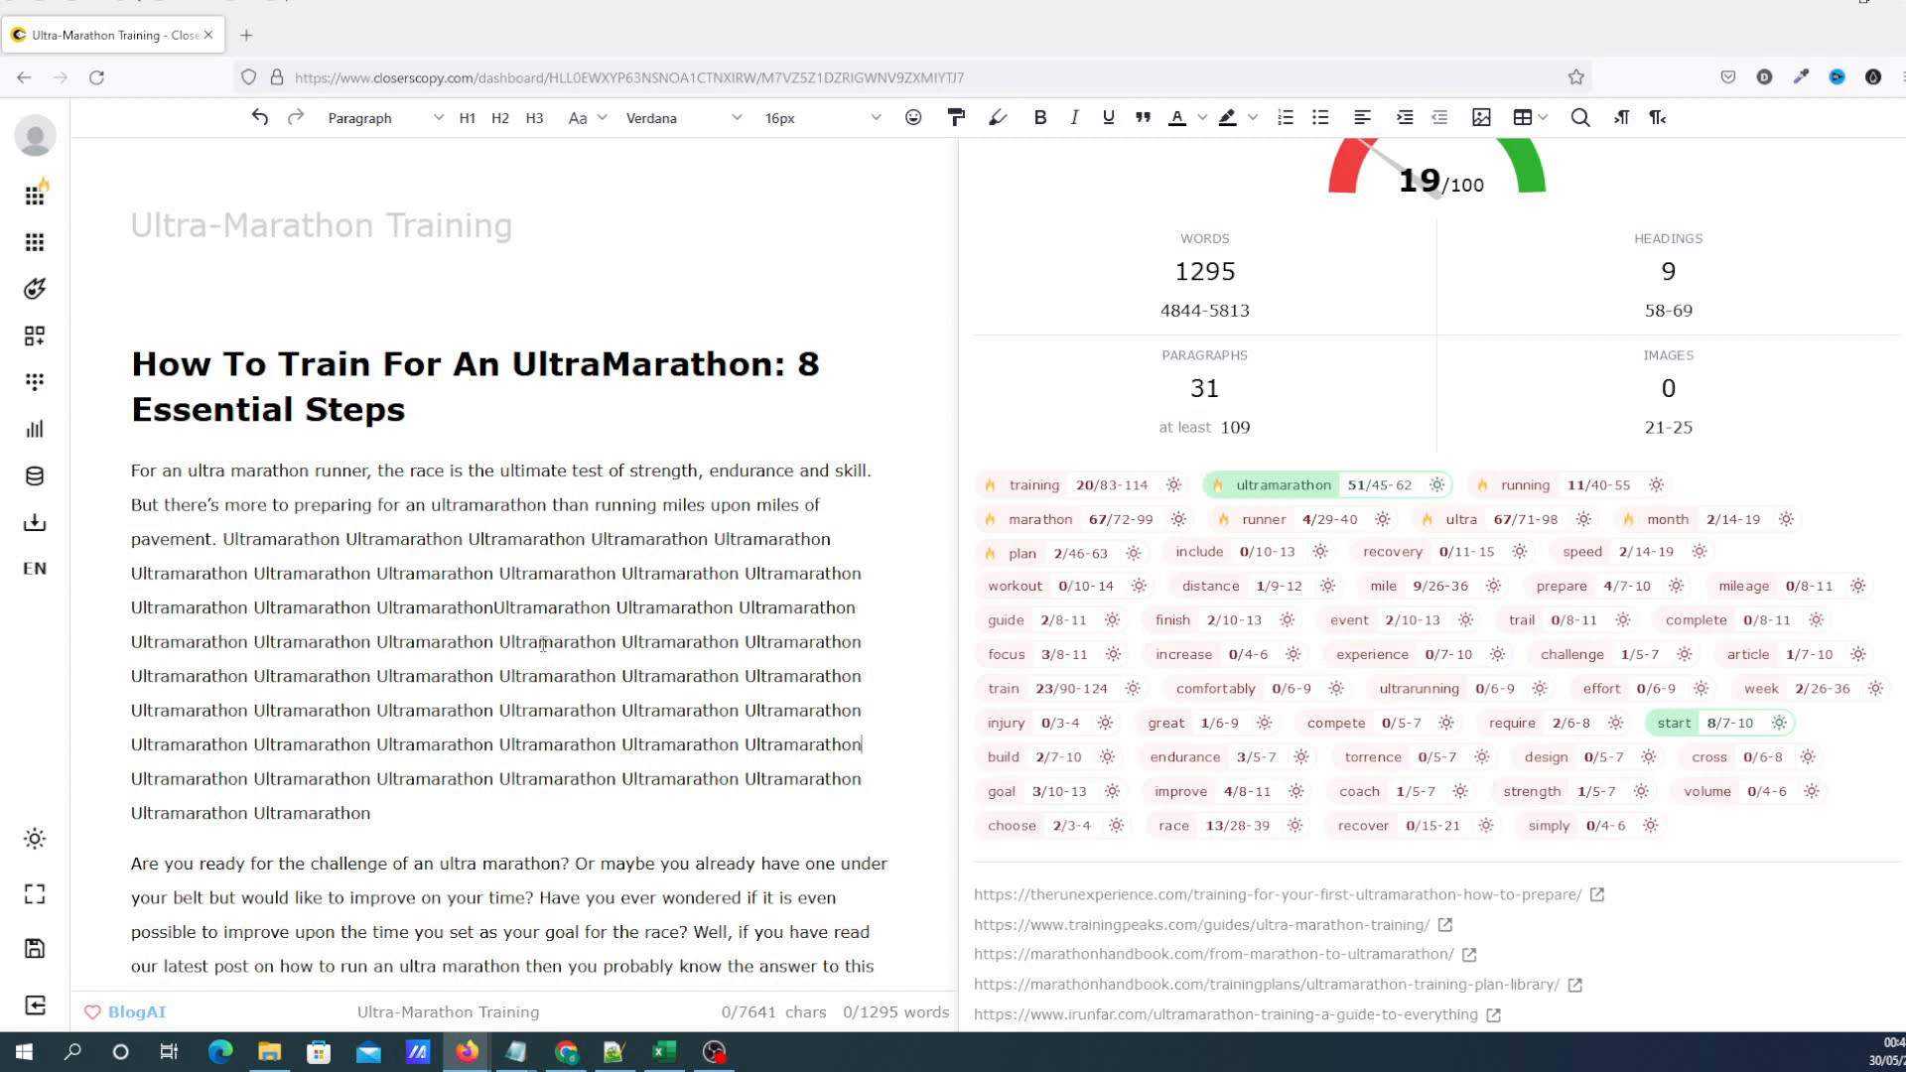
pyautogui.click(494, 608)
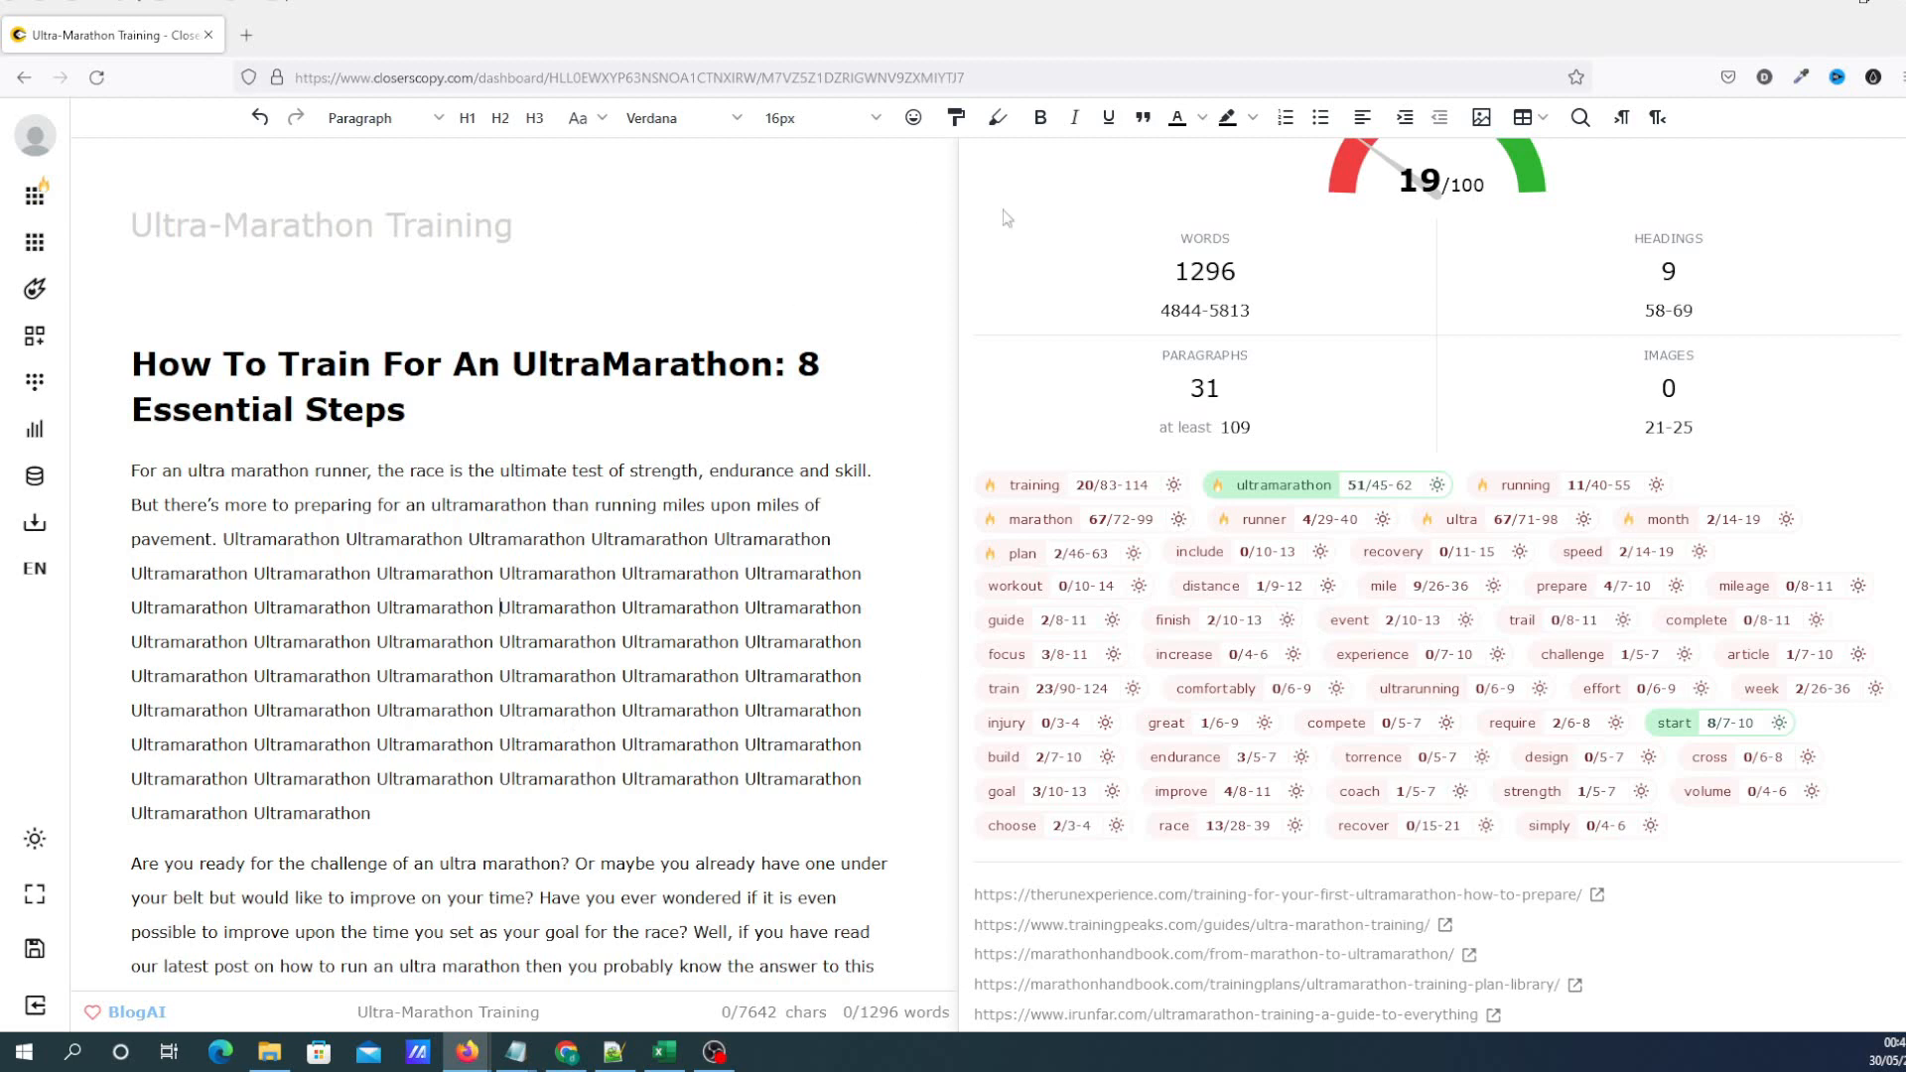
pyautogui.scroll(3, 1422, 447)
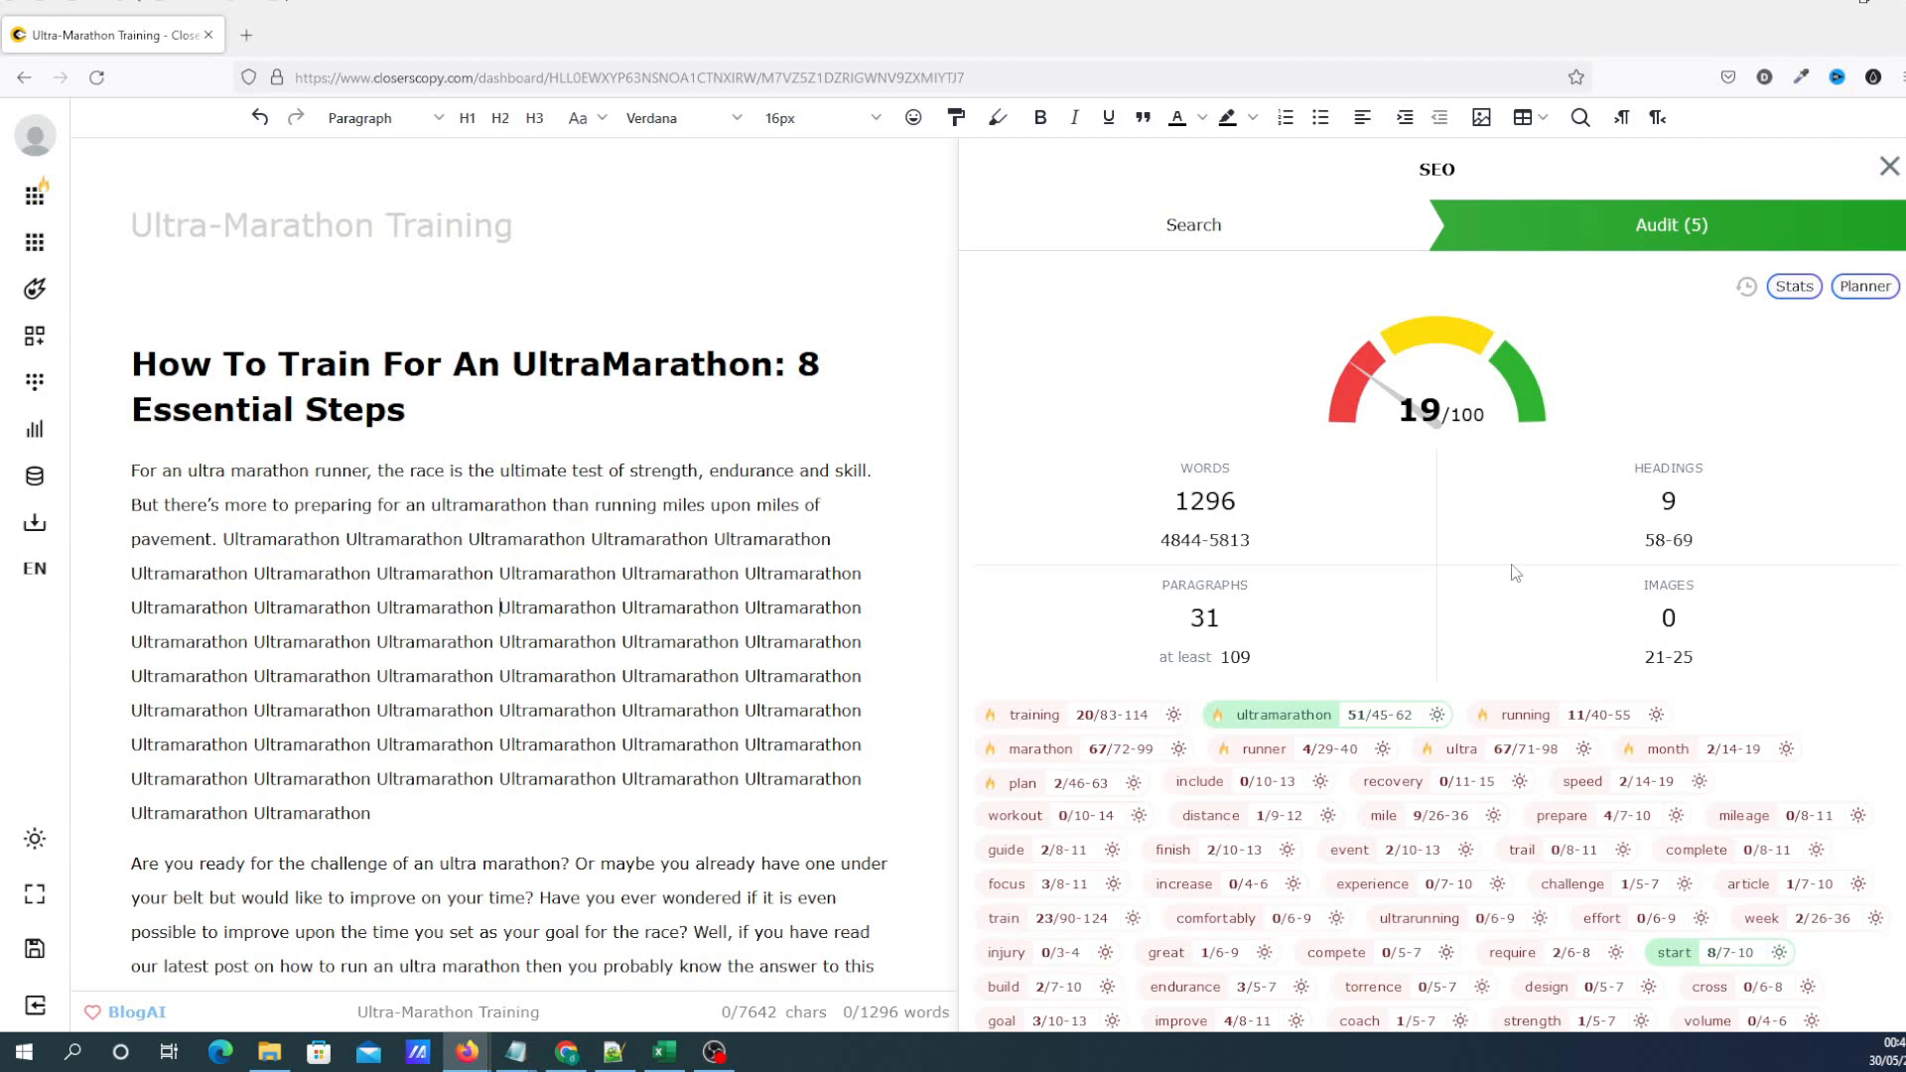
pyautogui.scroll(-2, 1513, 569)
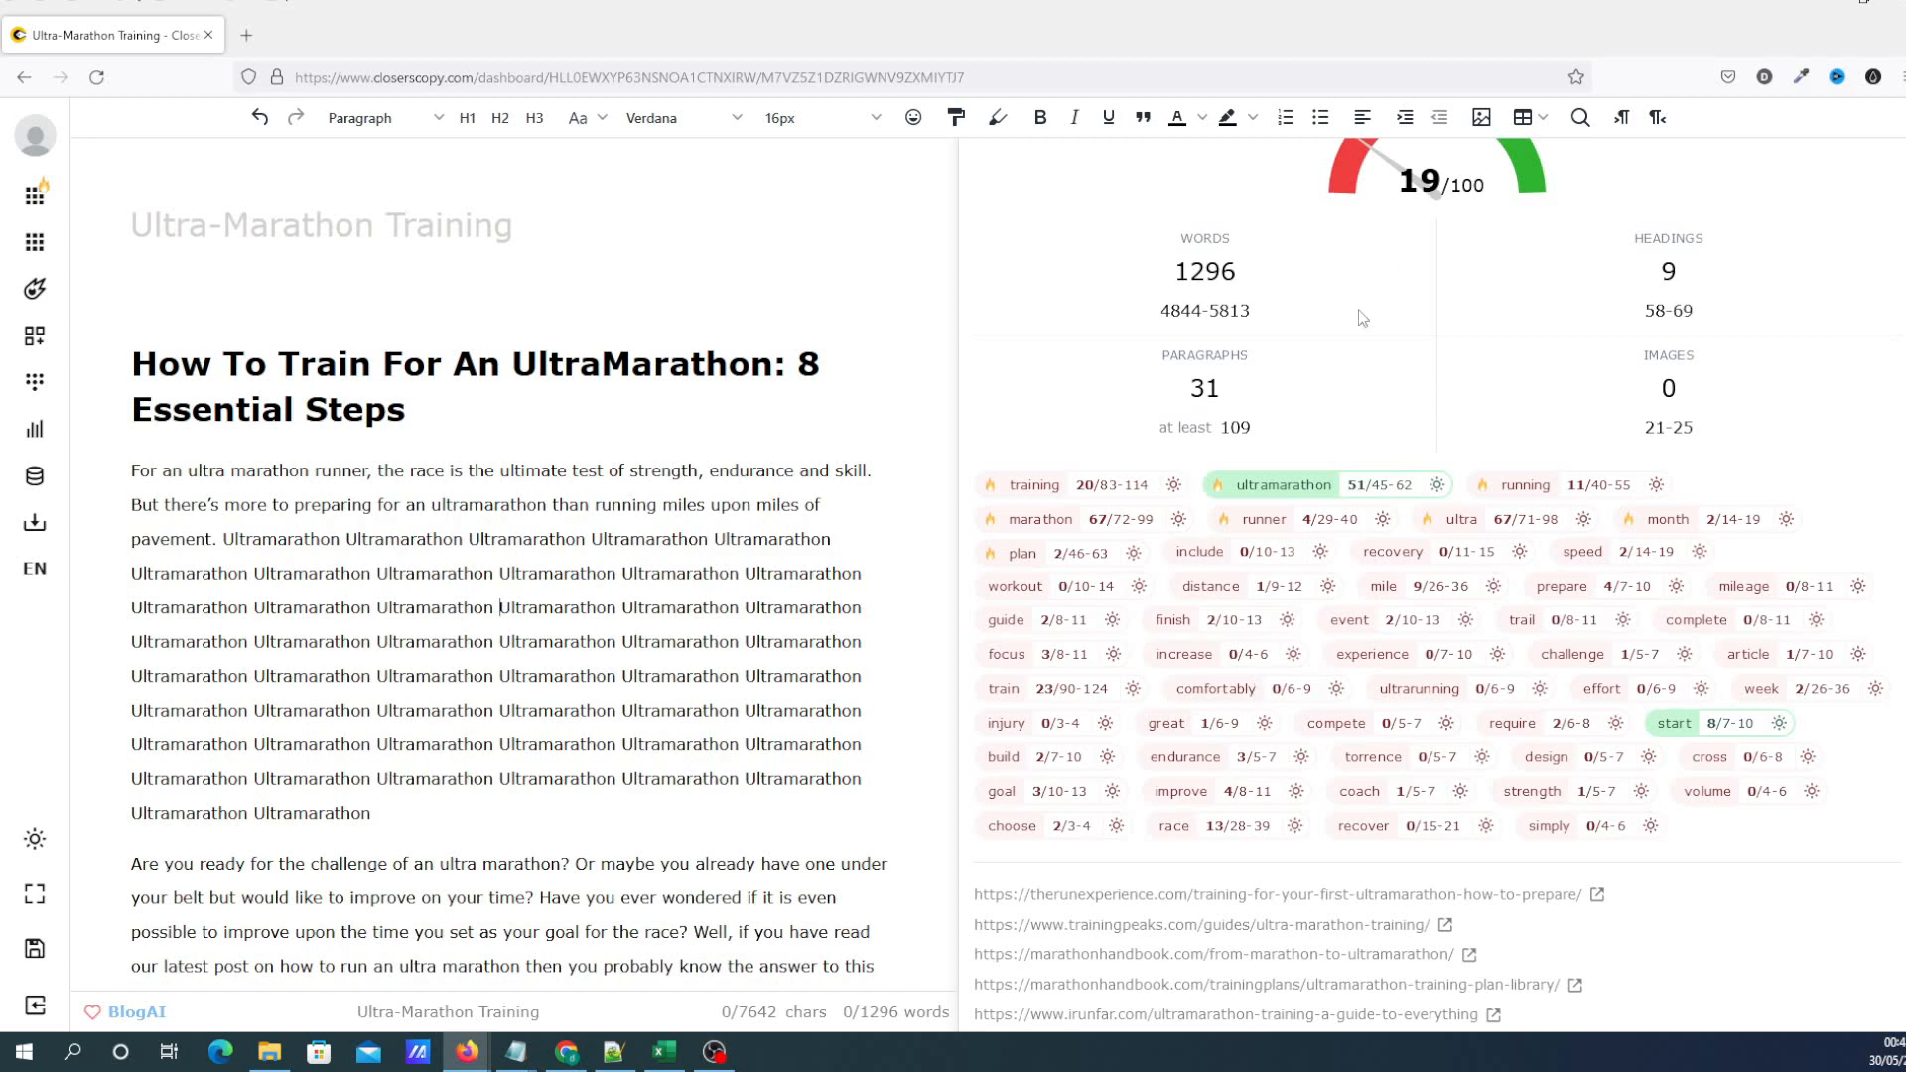
pyautogui.scroll(3, 1294, 395)
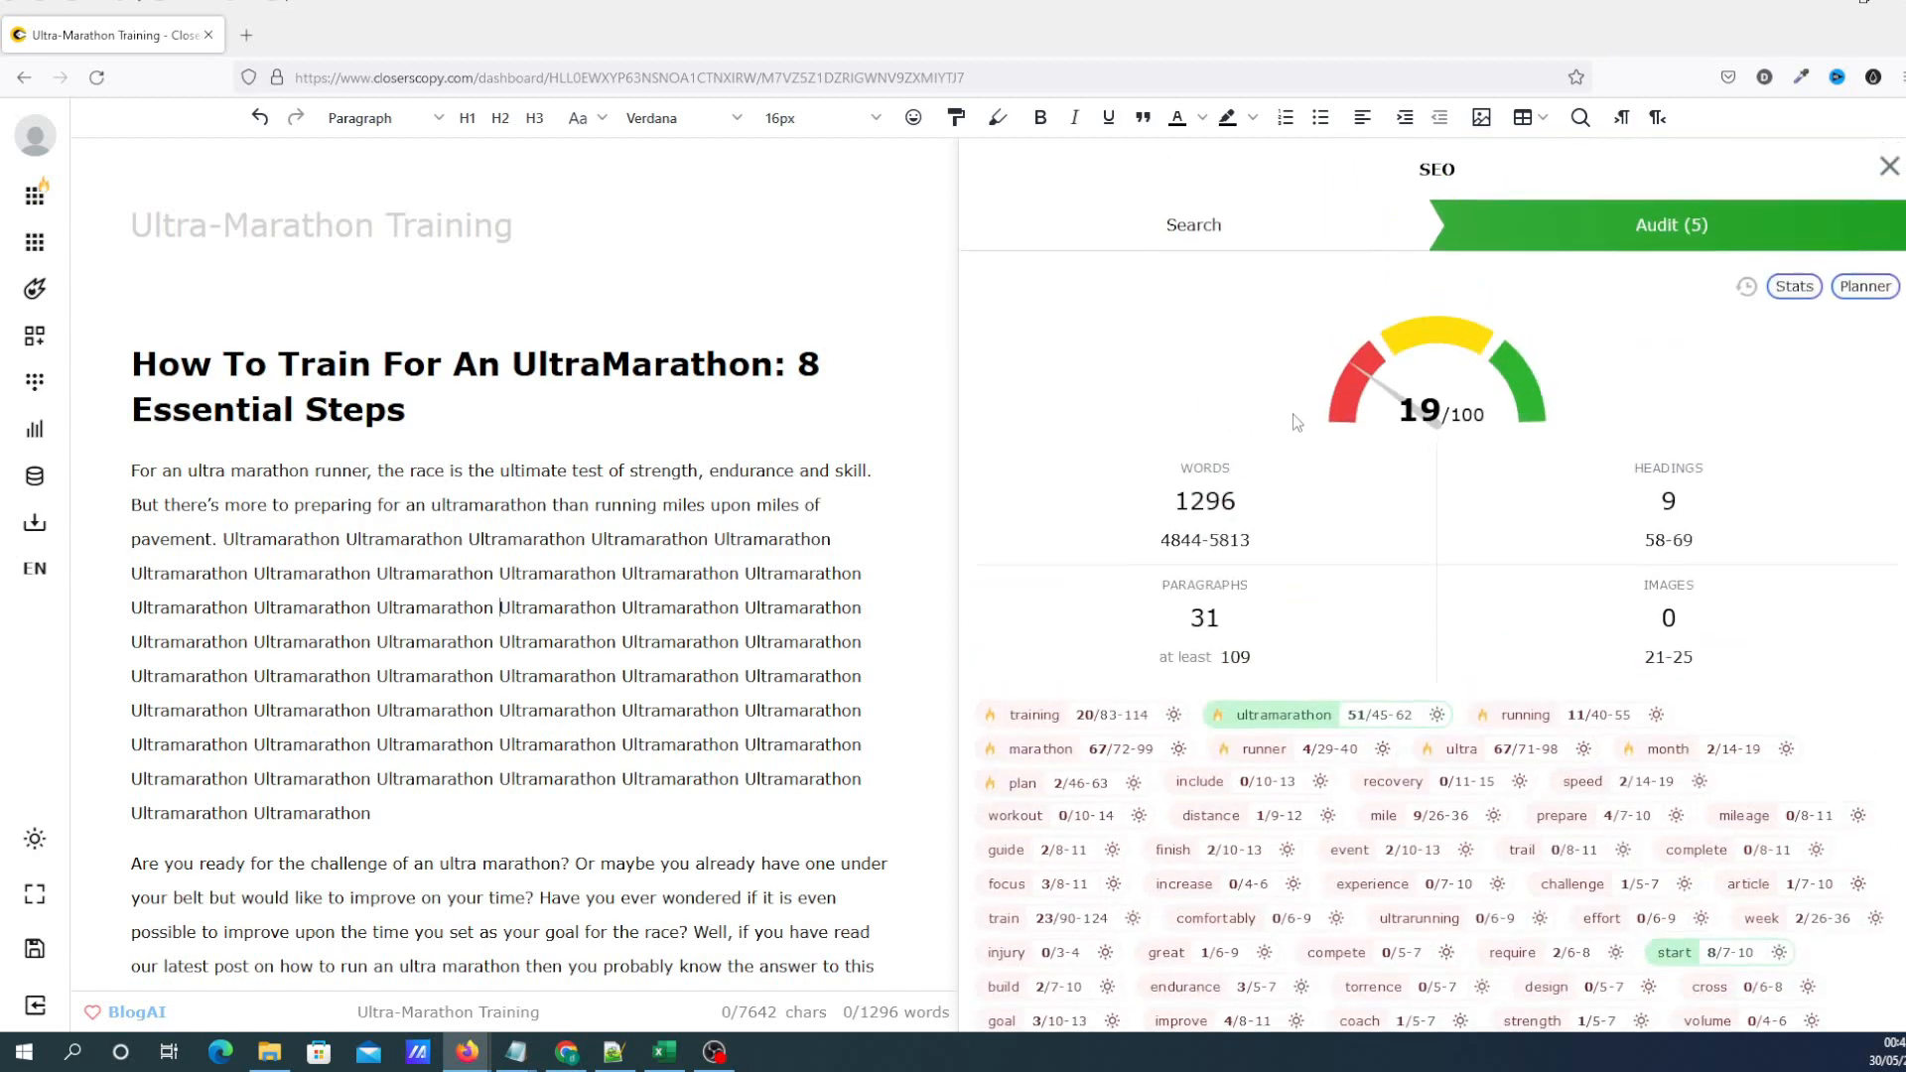
# Examine the article's readability insights and highlighted sentences, and run the emotions check on it
pyautogui.click(35, 434)
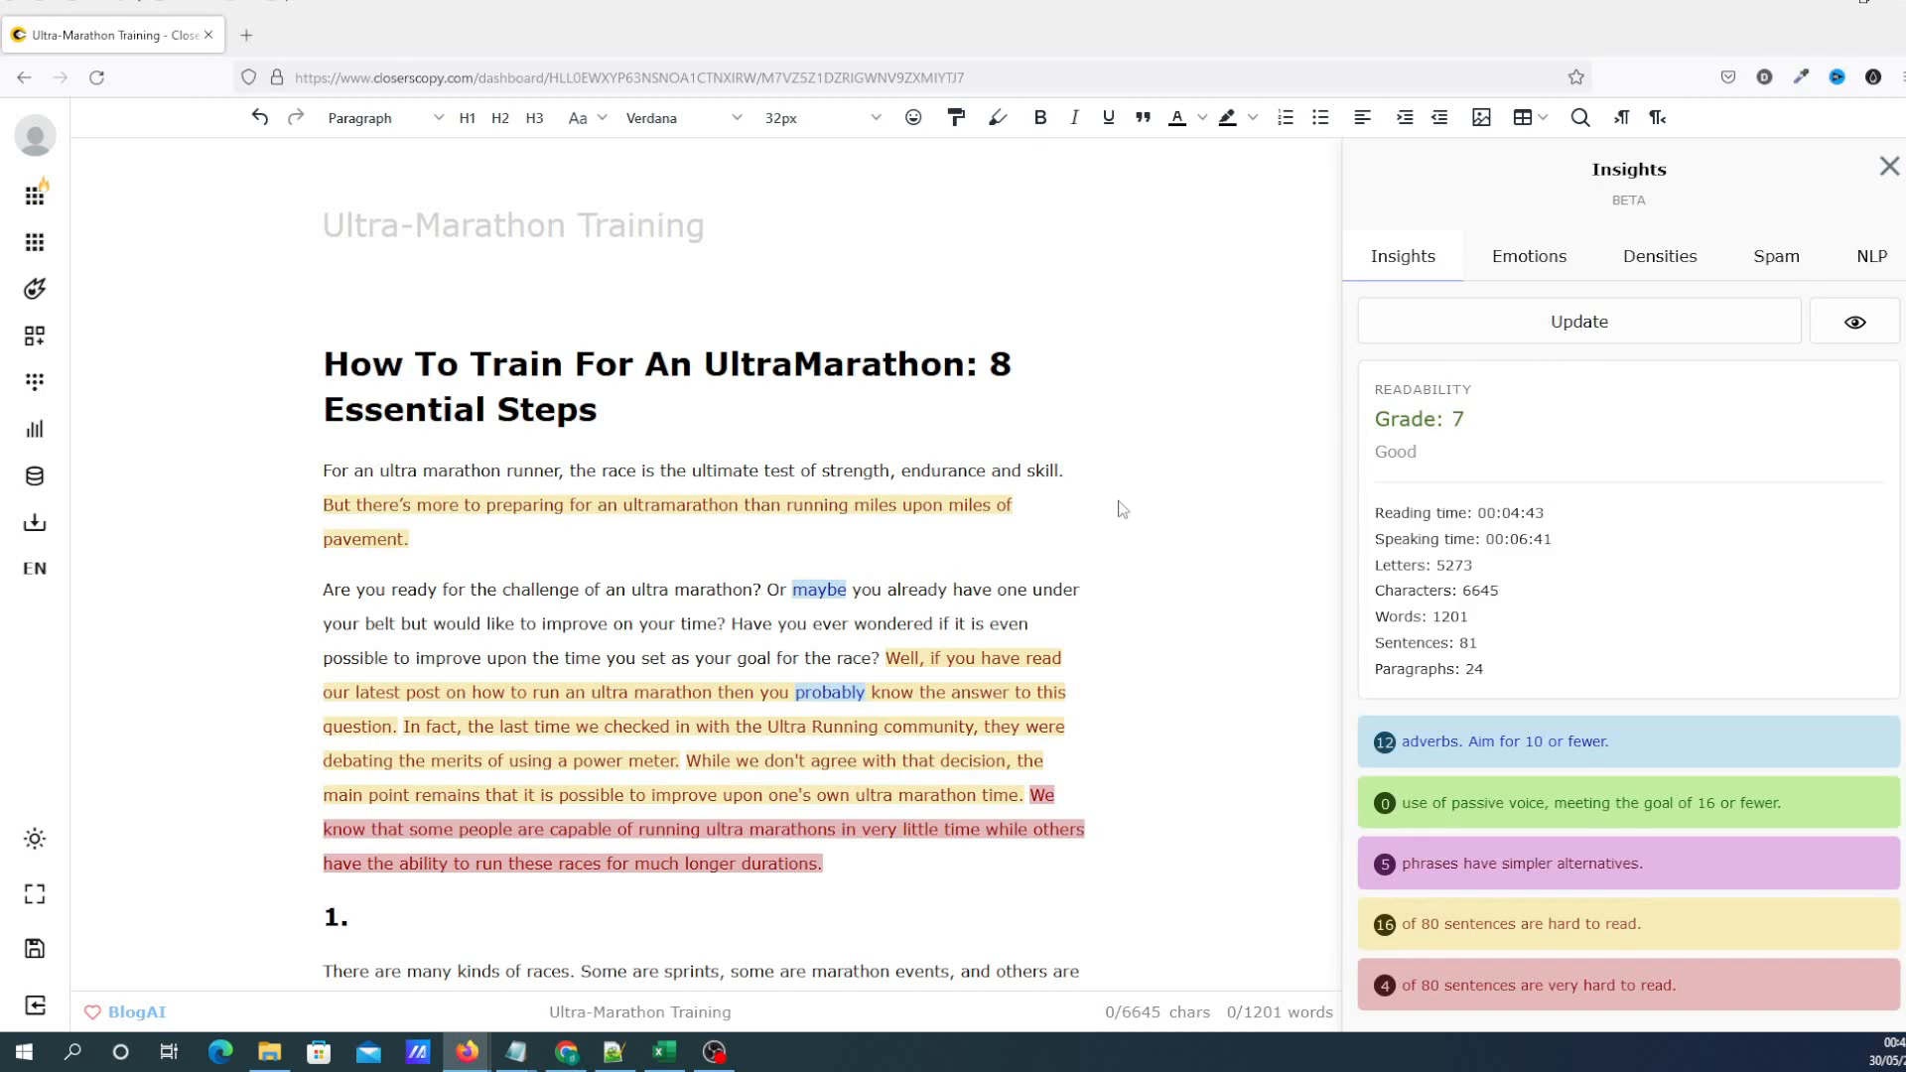
pyautogui.scroll(-1, 1151, 479)
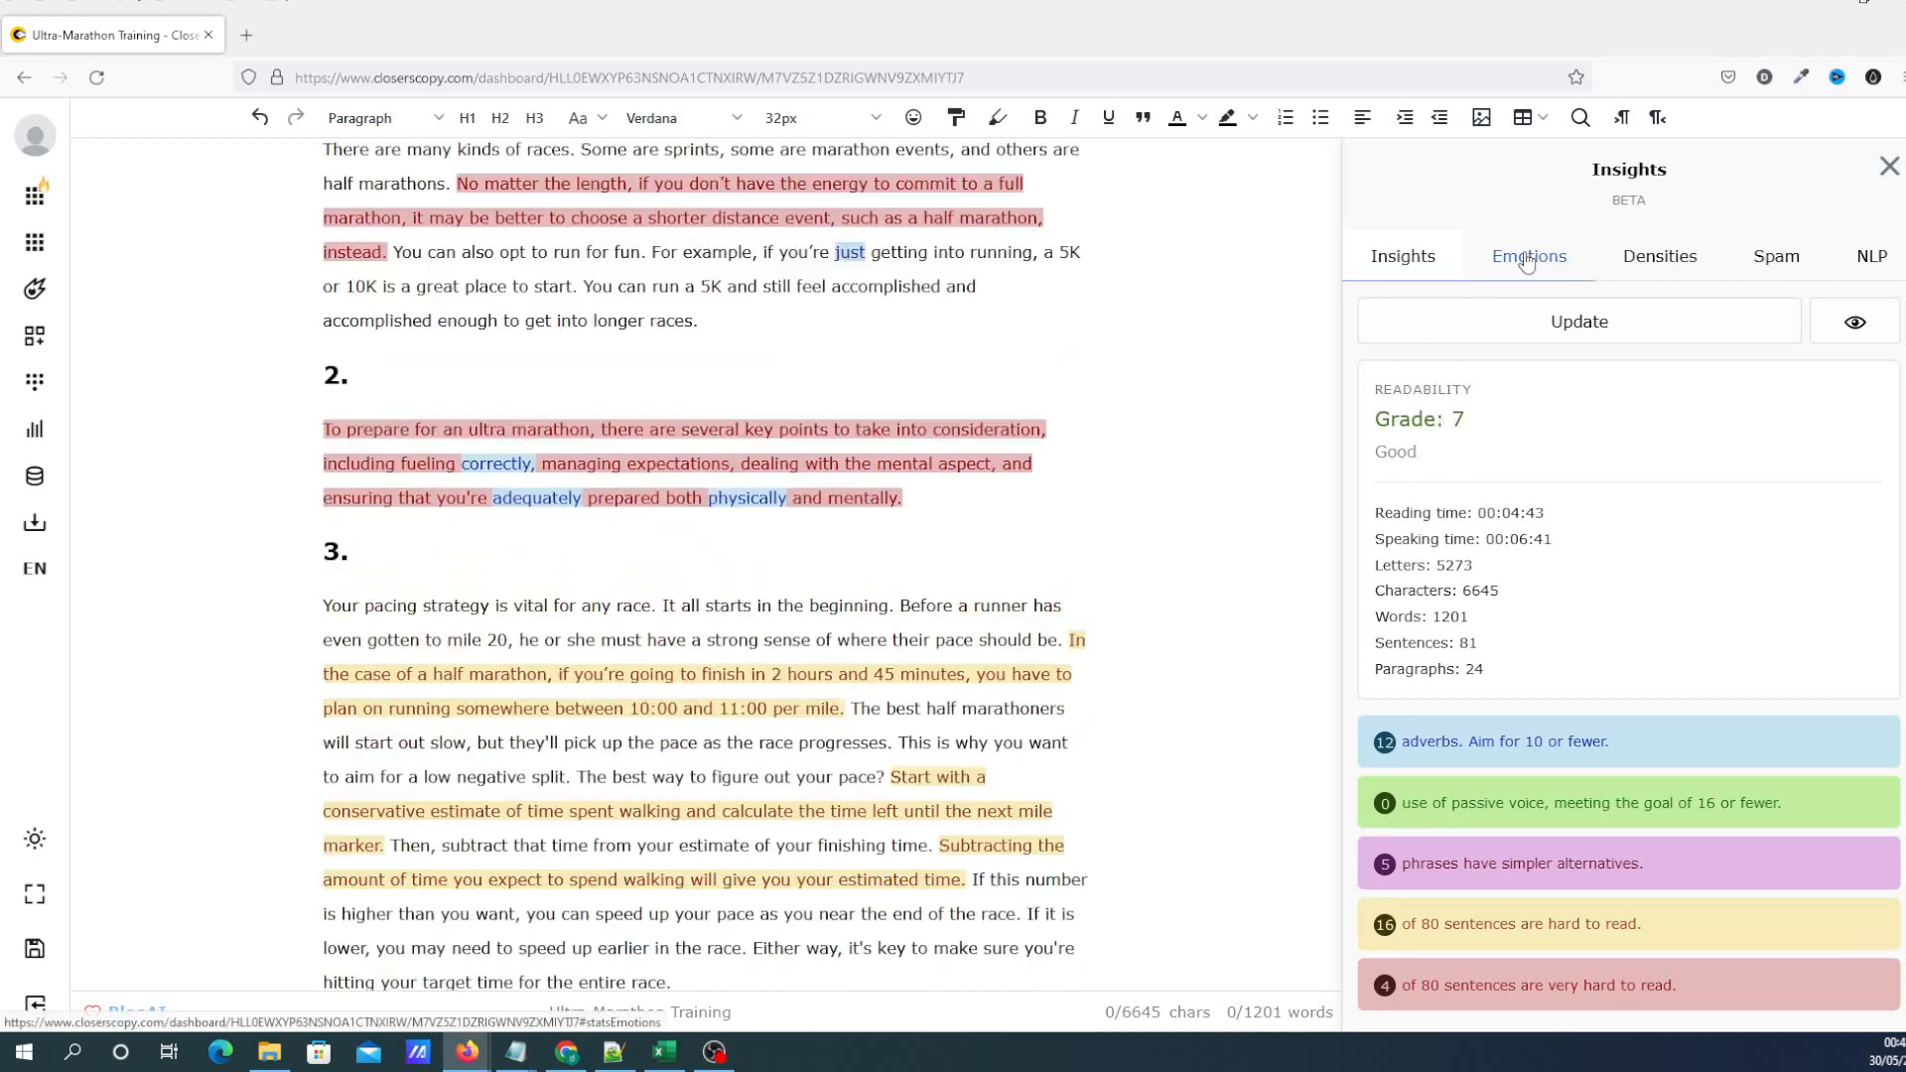
pyautogui.click(1527, 260)
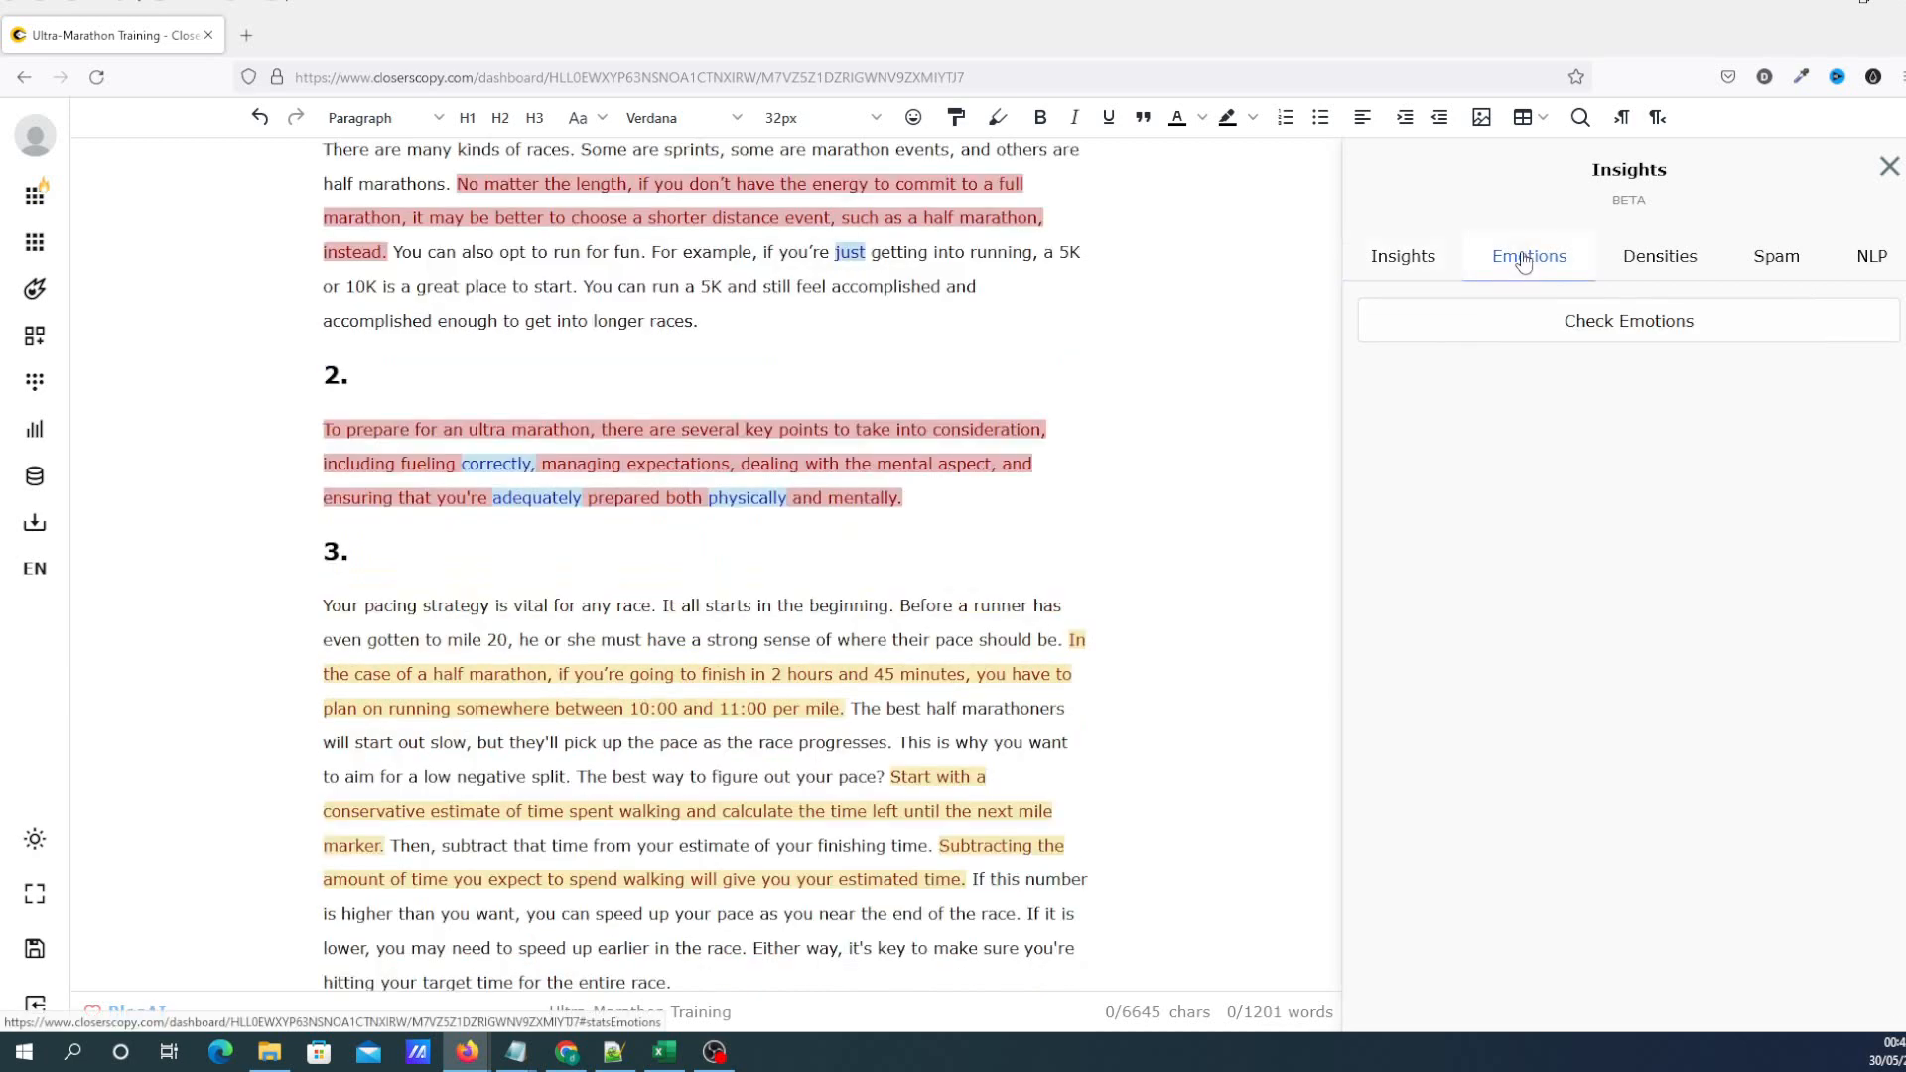
pyautogui.click(1549, 336)
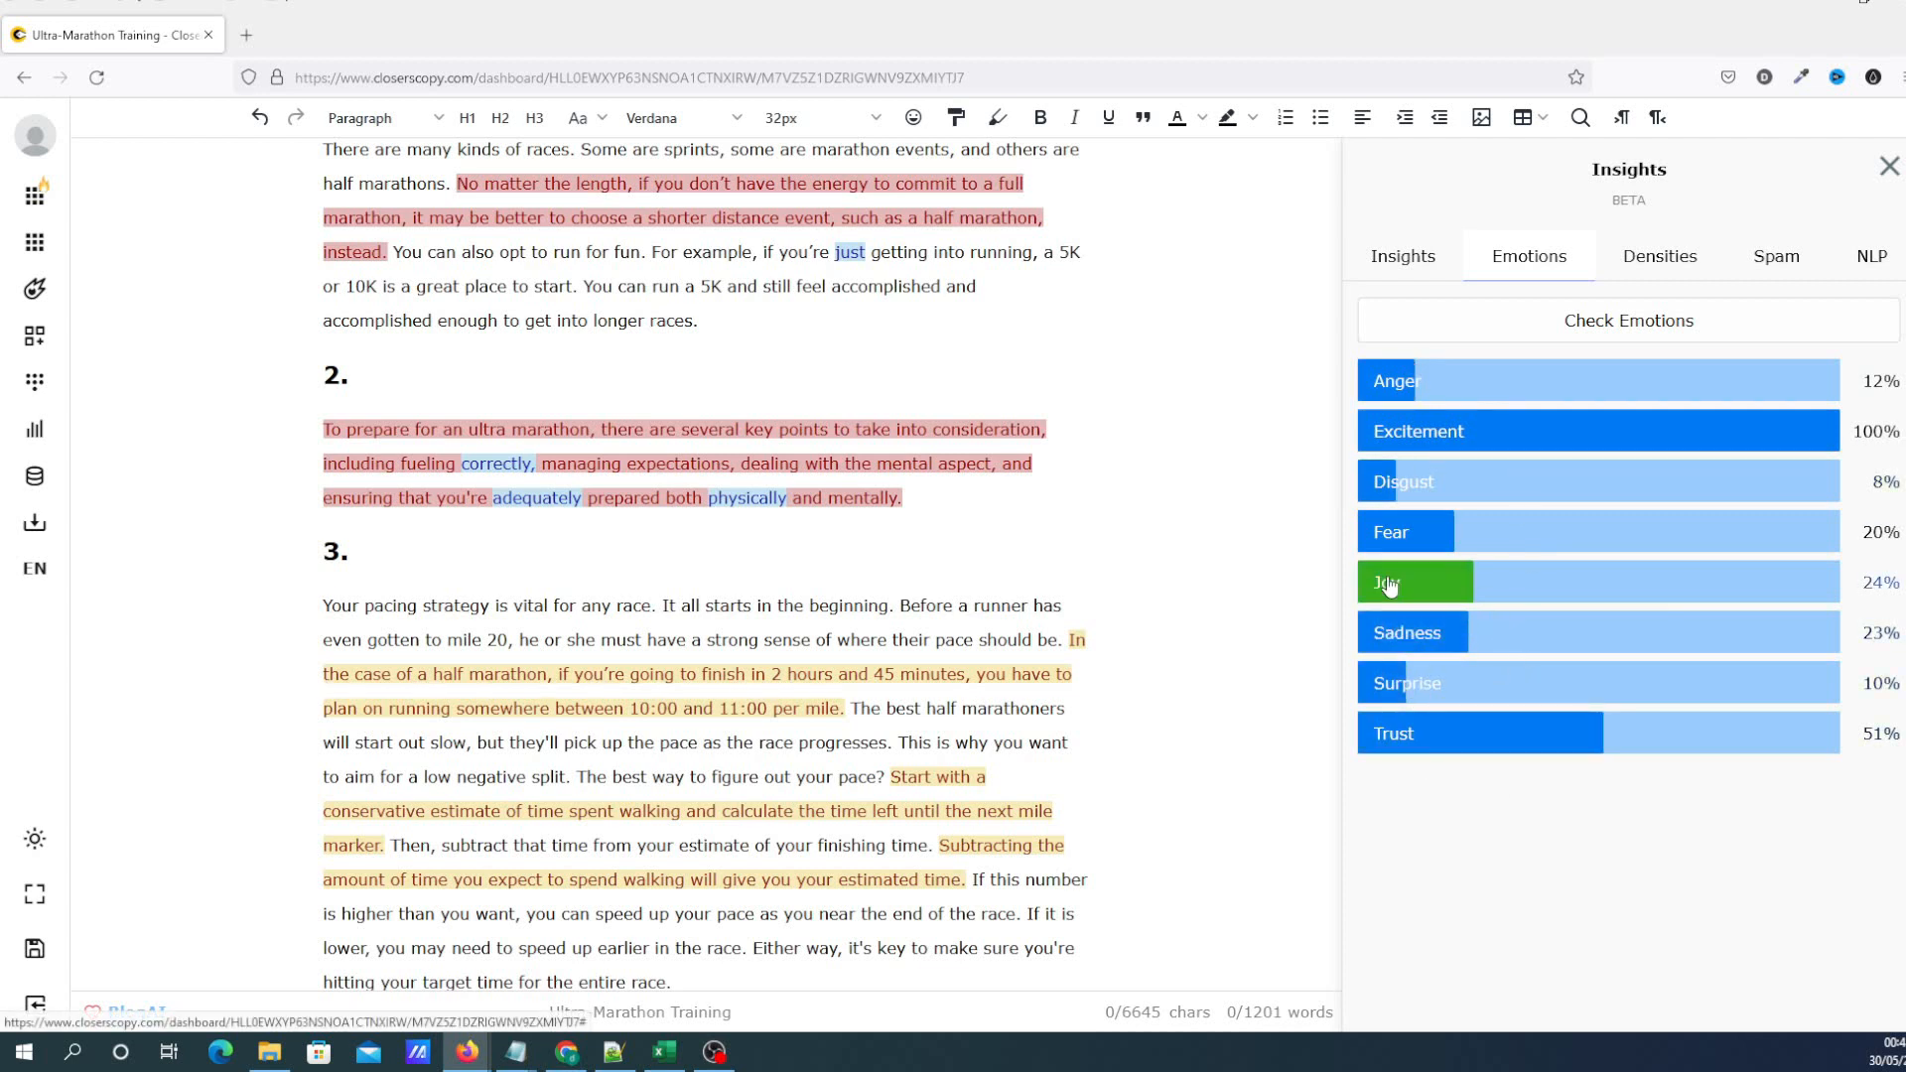
# Run the spam check and the NLP check on the article, examining the NLP sentiment and entities
pyautogui.click(1777, 257)
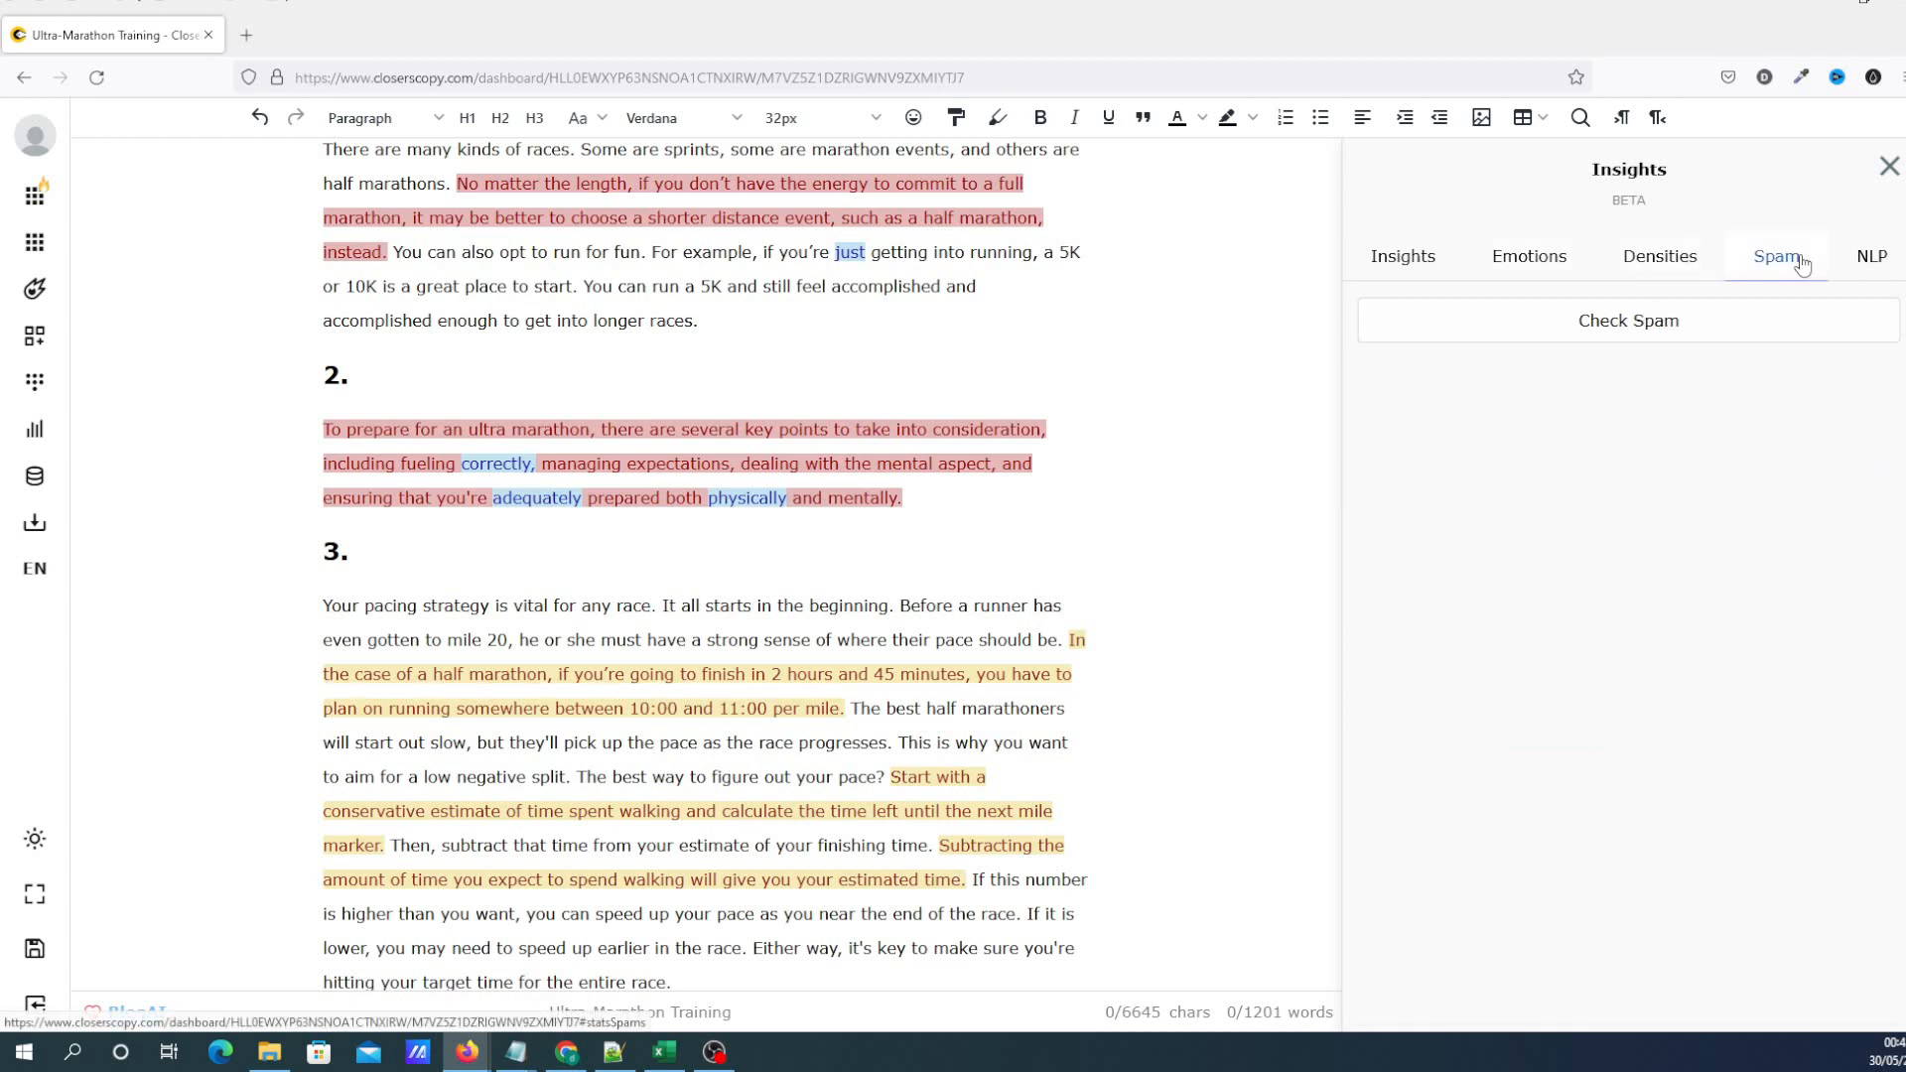
pyautogui.click(1651, 321)
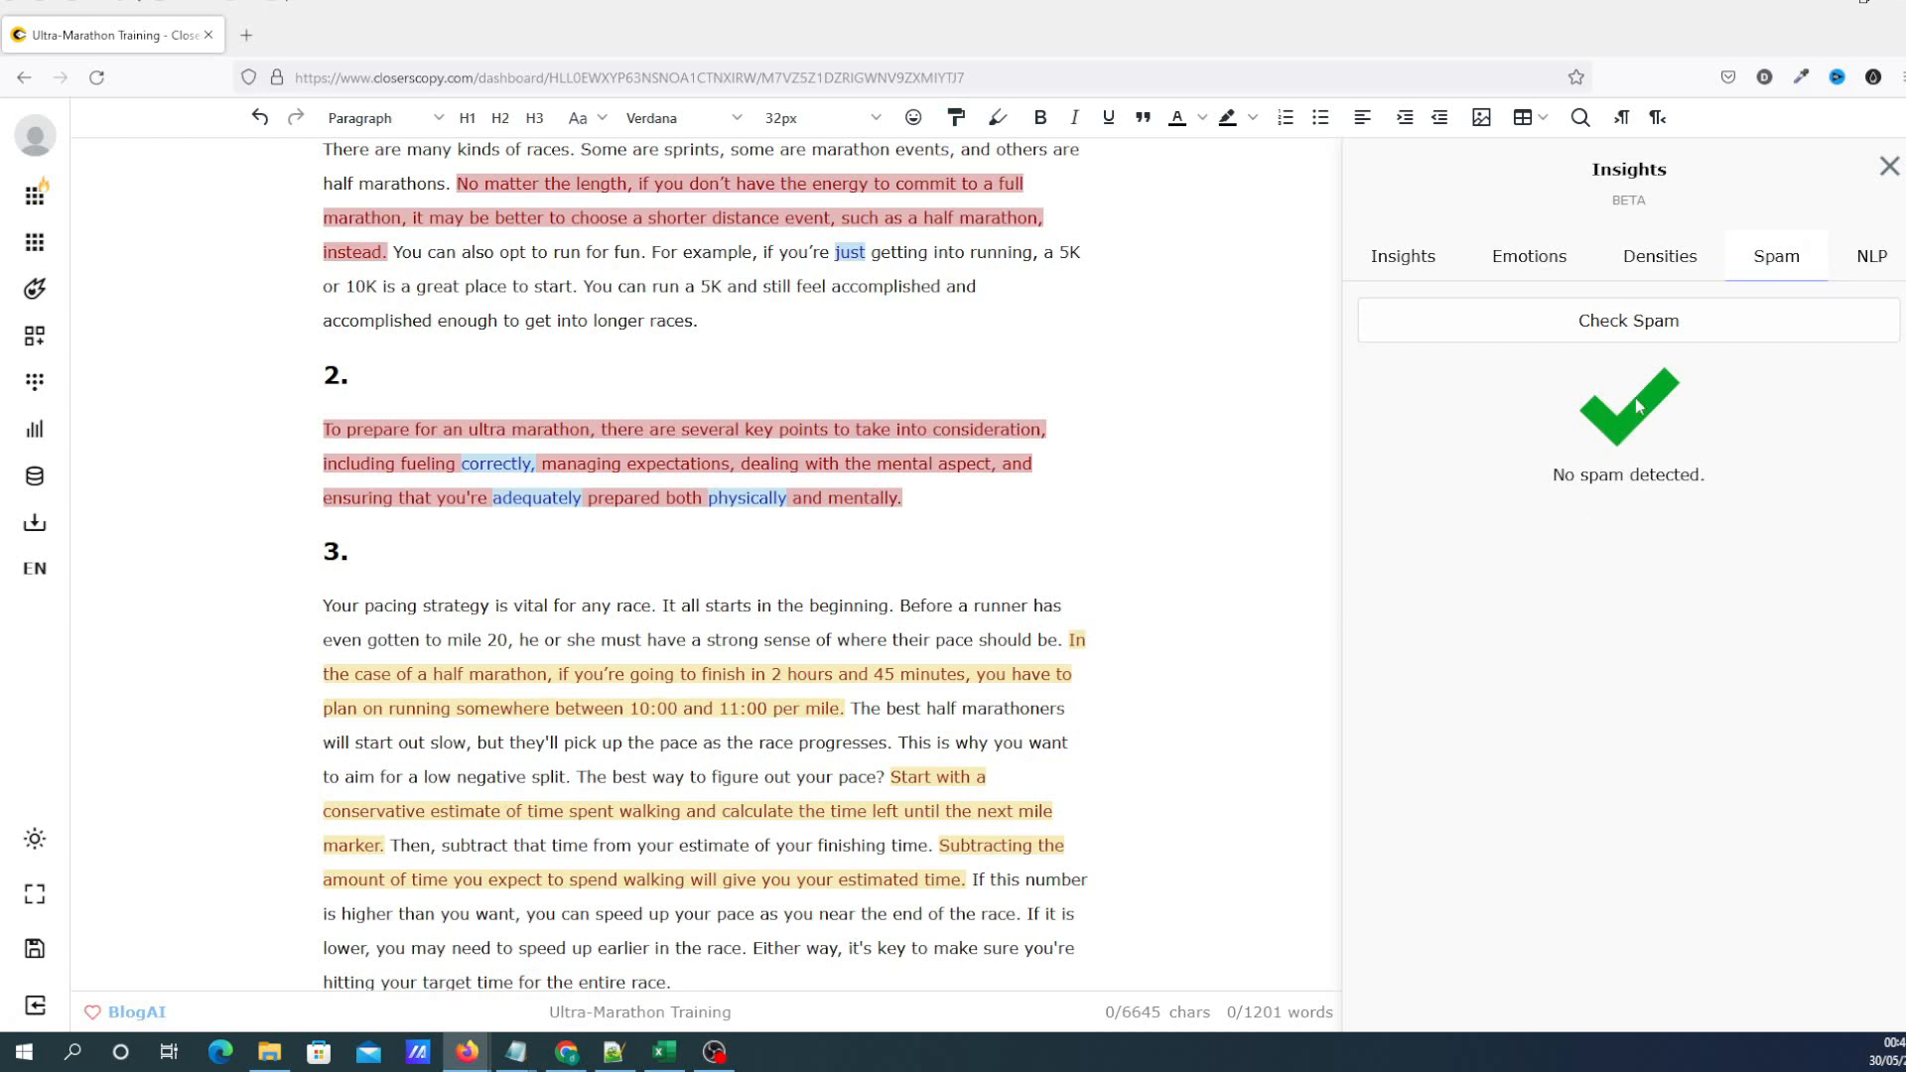
pyautogui.click(1868, 260)
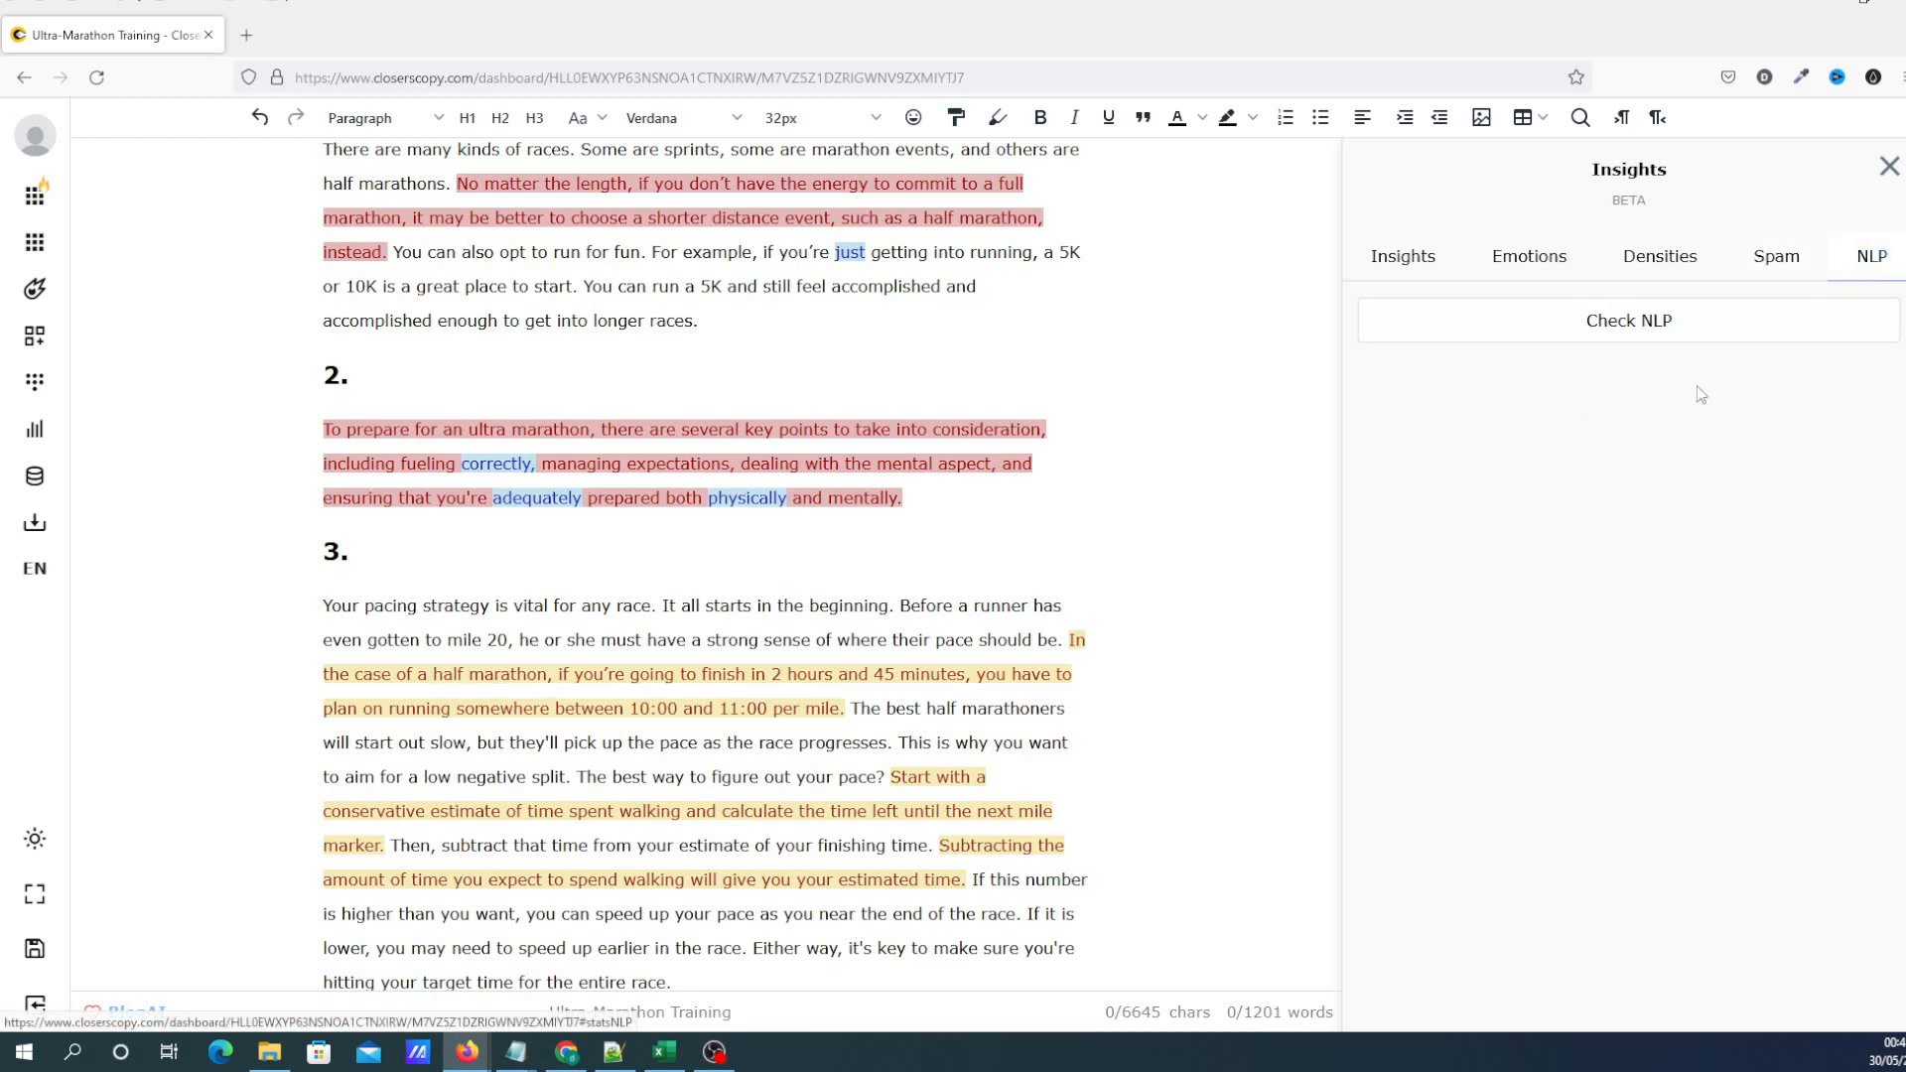
pyautogui.click(1609, 330)
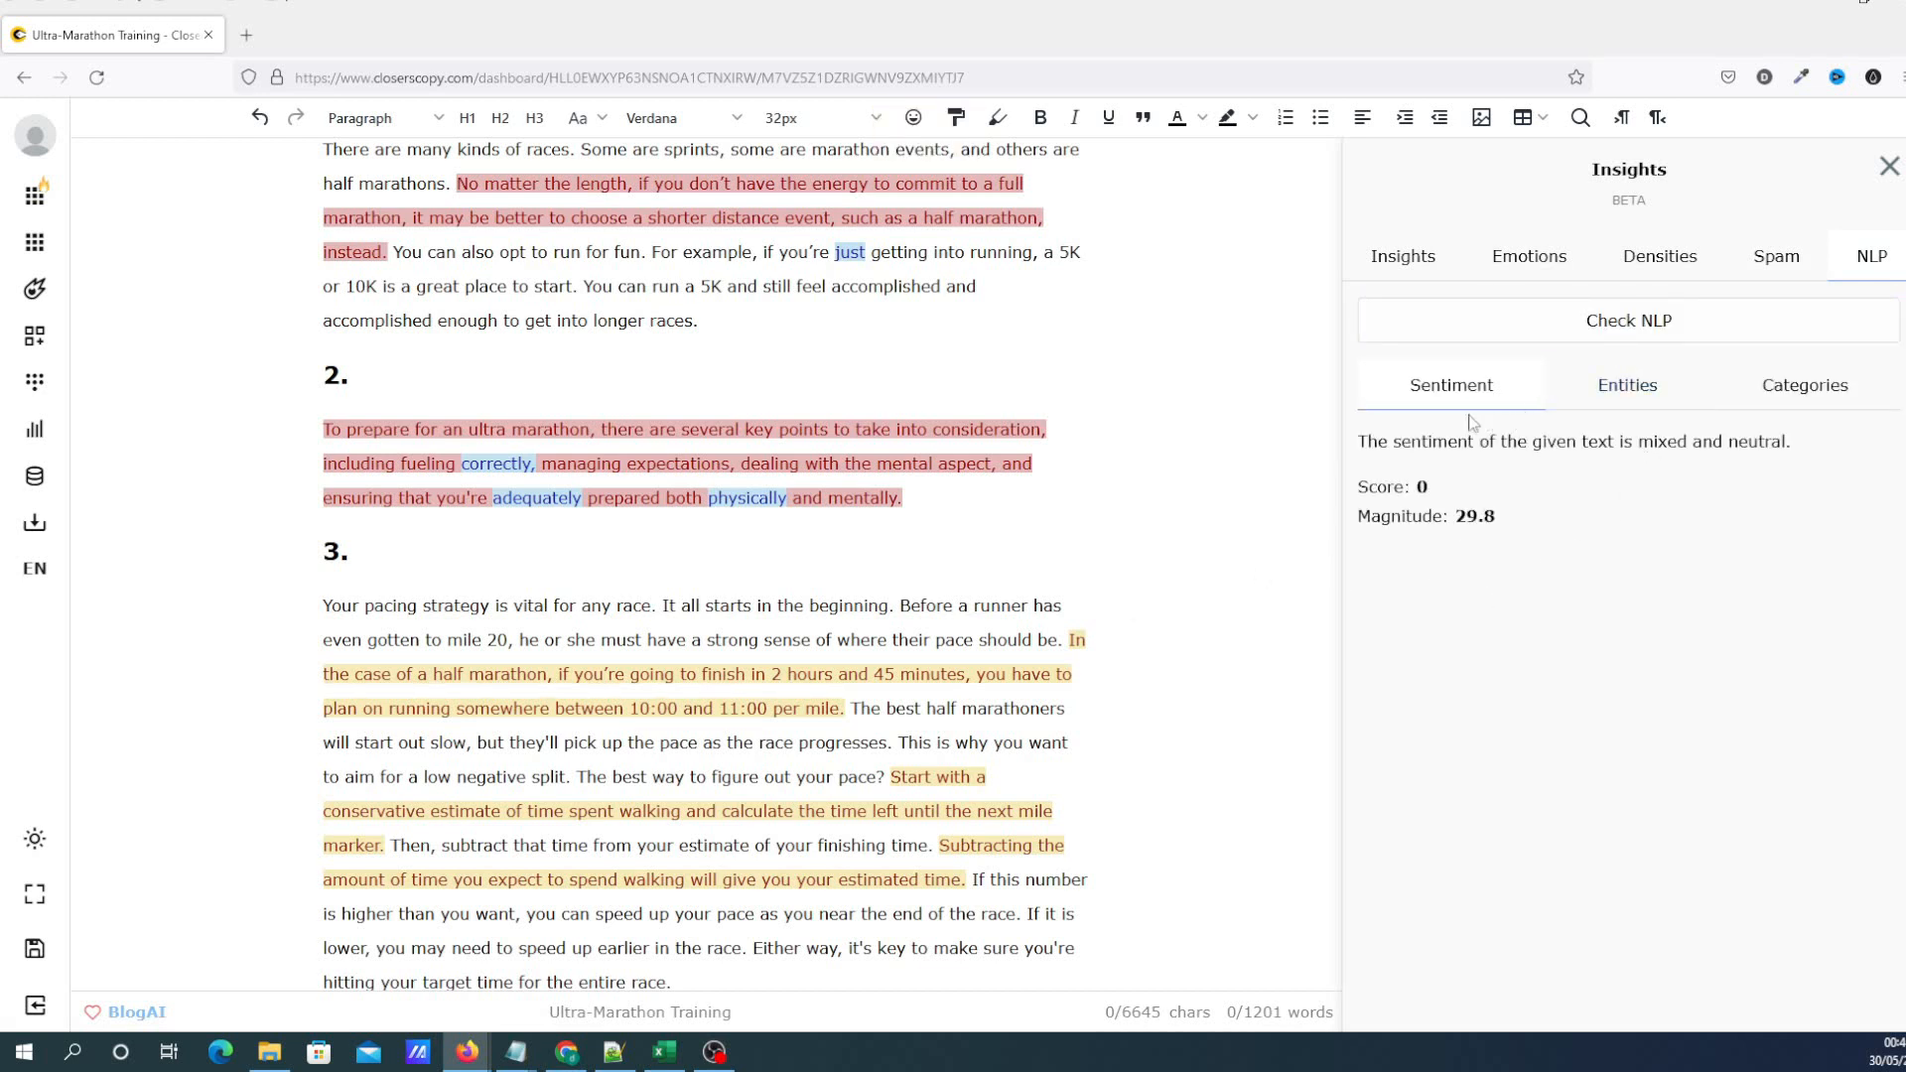
pyautogui.click(1644, 390)
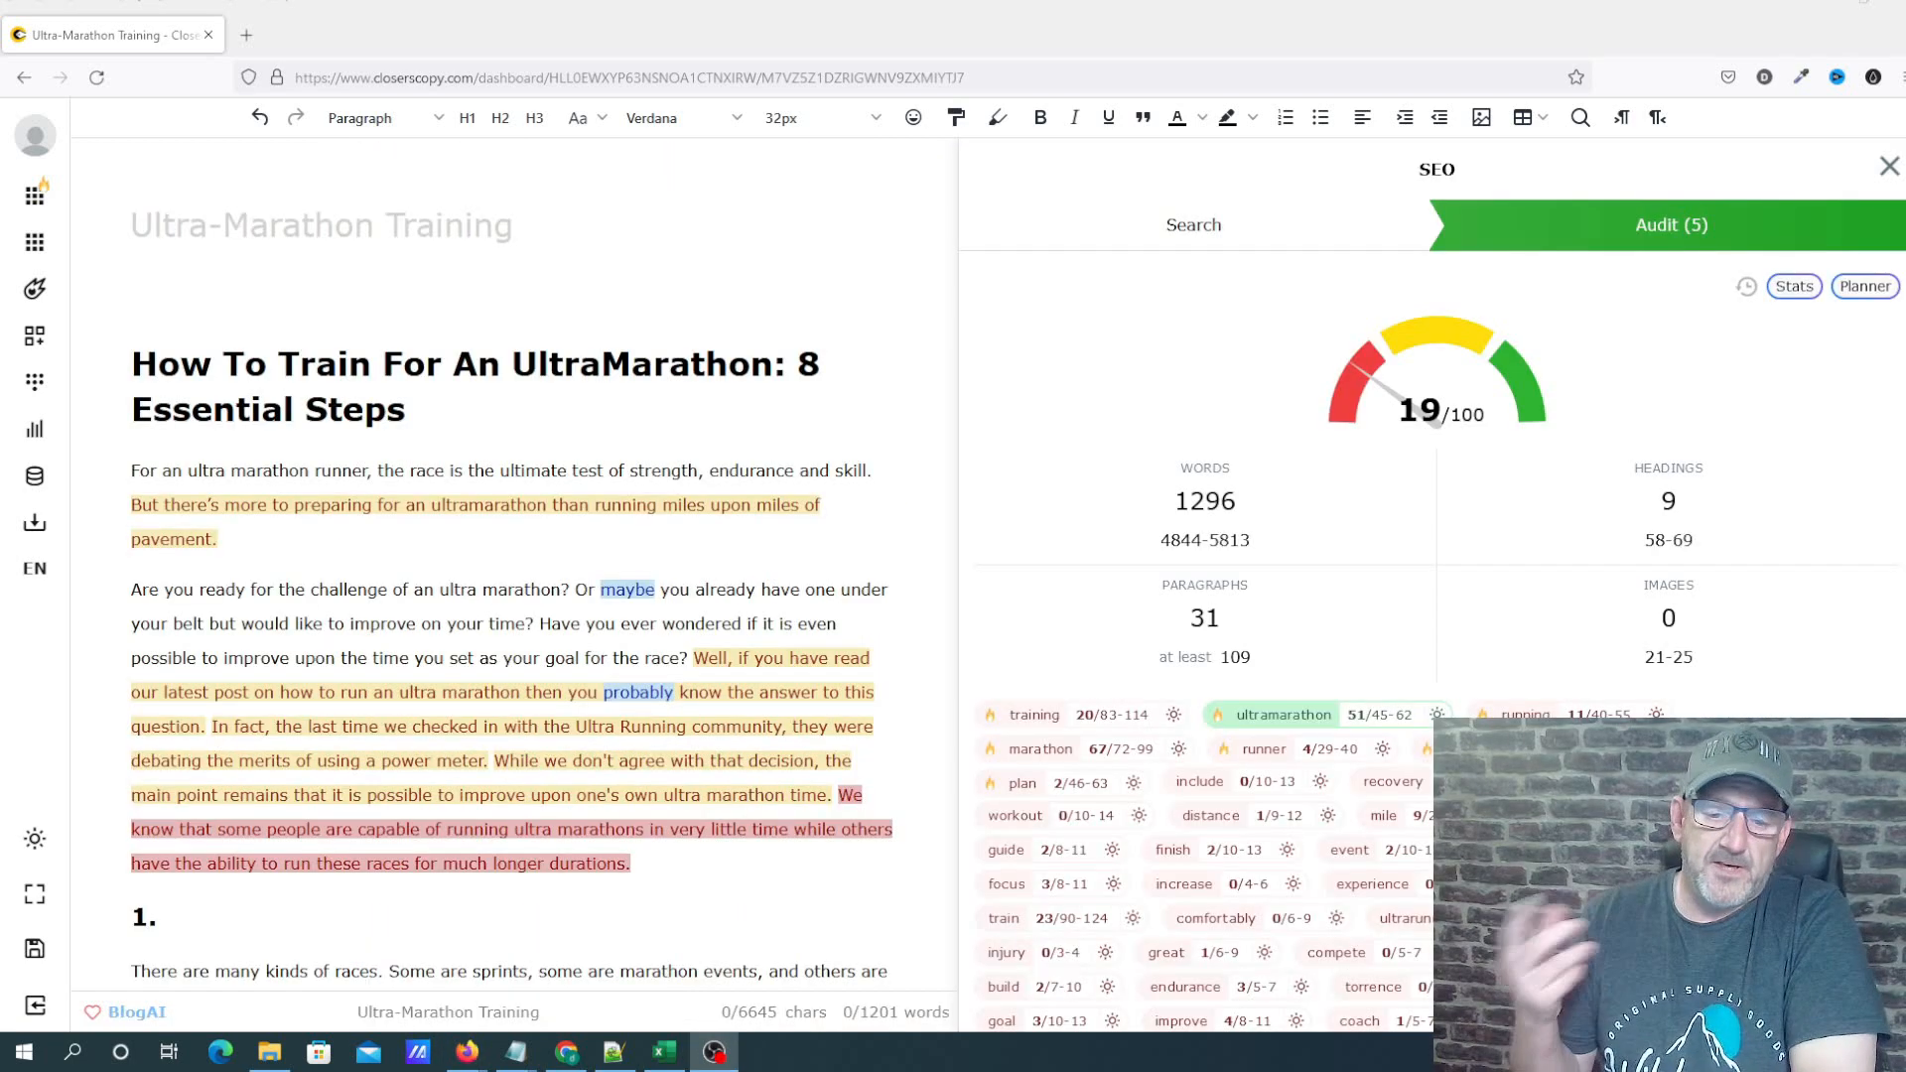